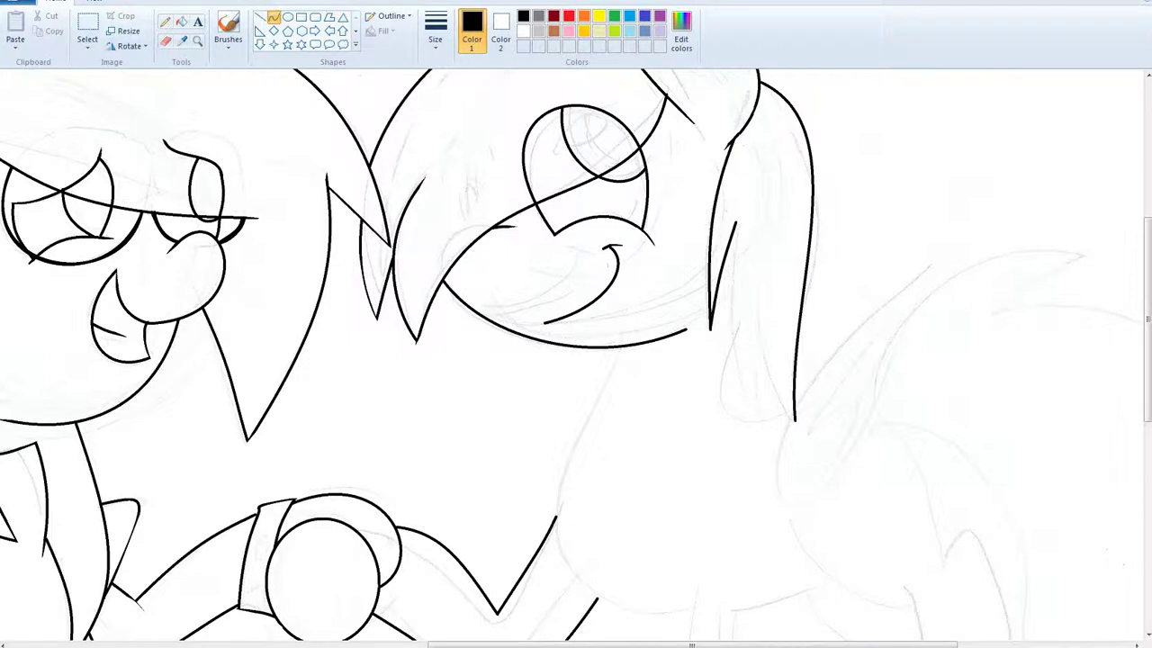
# Draw the inner edge of the winged pony's long hair lock with the Curve tool, down to its pointed tip.
pyautogui.click(711, 361)
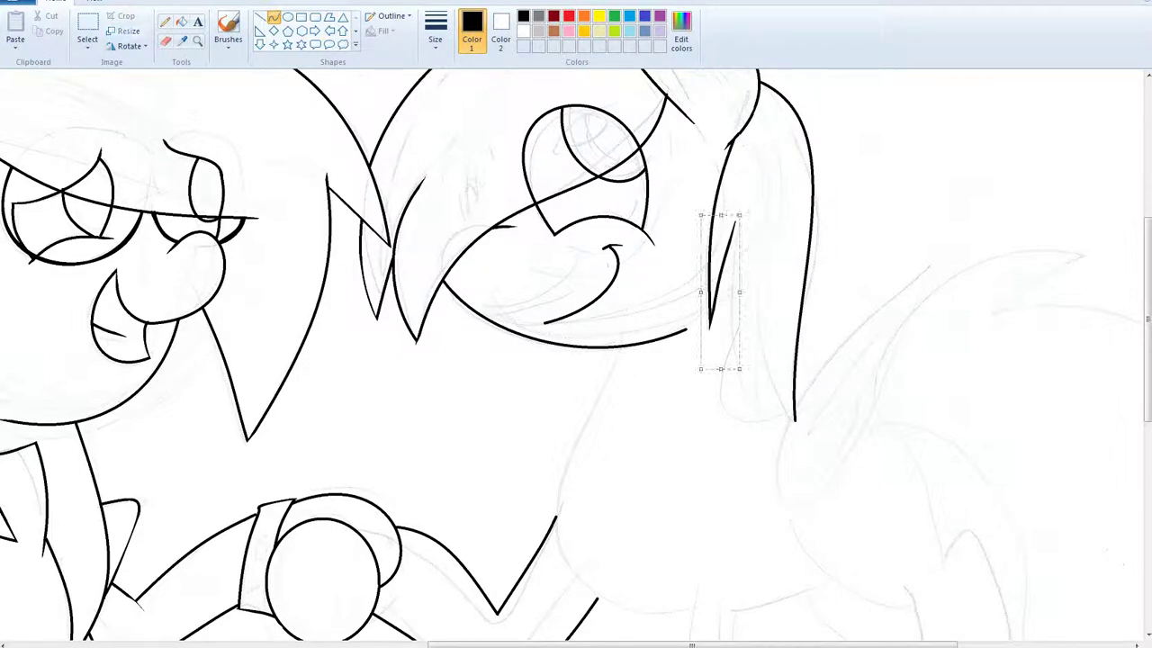
pyautogui.click(760, 311)
pyautogui.moveTo(730, 245); pyautogui.dragTo(795, 420)
pyautogui.click(730, 346)
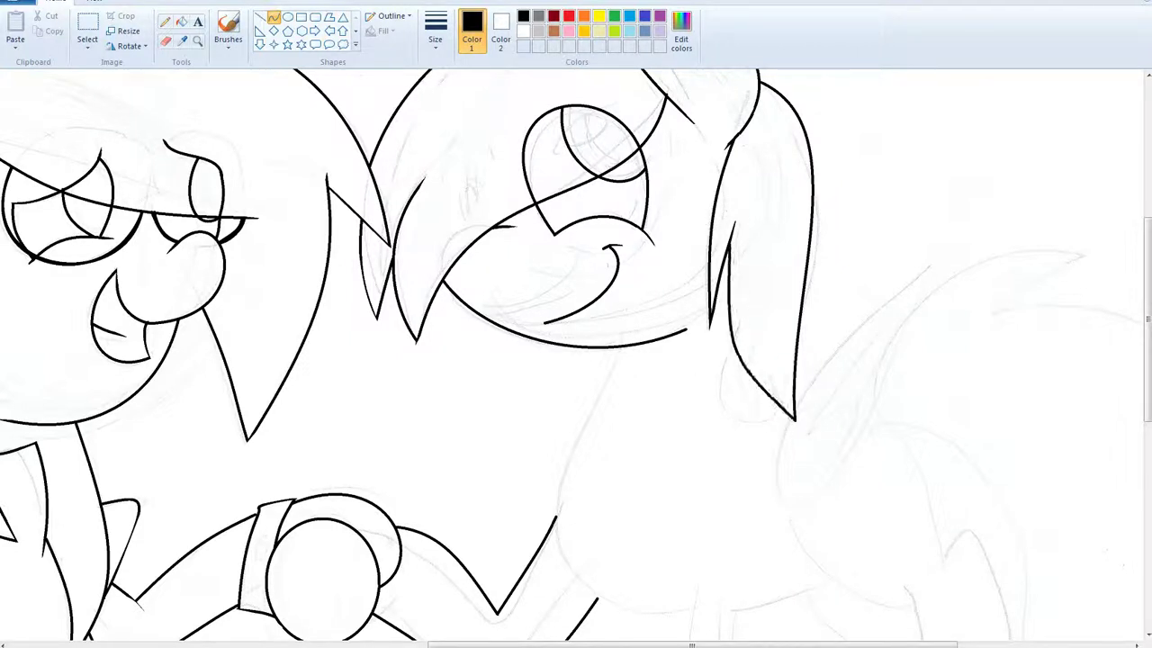
pyautogui.click(735, 370)
pyautogui.click(704, 374)
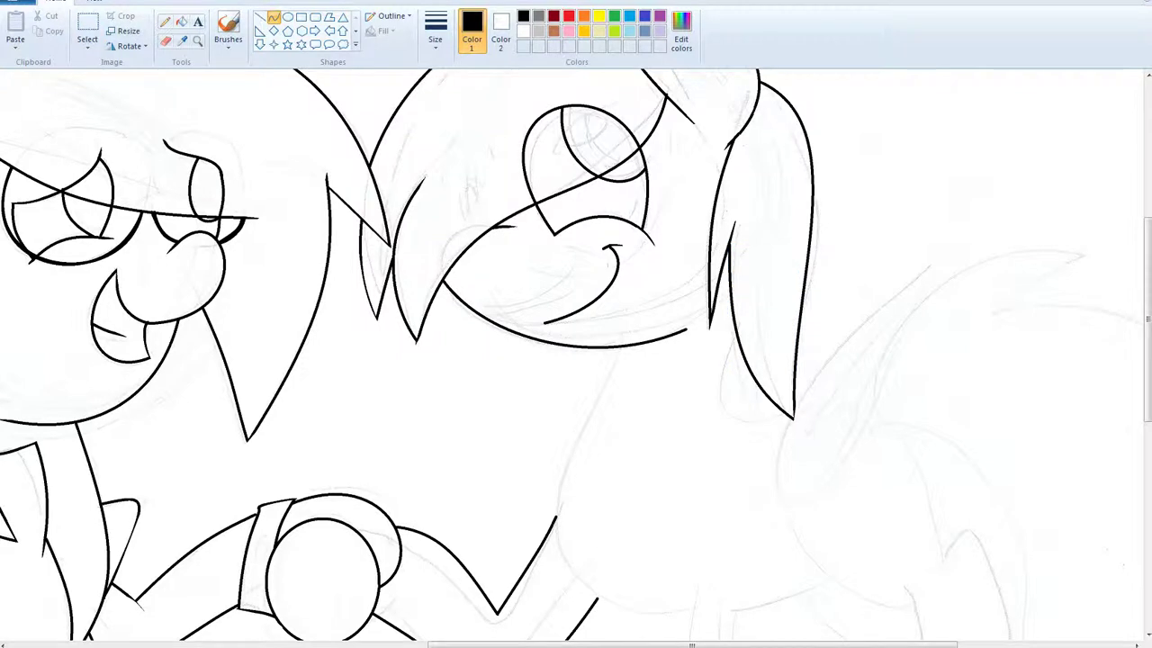
# Draw the small rounded hair lock beneath the long one, curving it back to the long lock's tip.
pyautogui.moveTo(794, 419); pyautogui.dragTo(813, 294)
pyautogui.scroll(-3, 773, 360)
pyautogui.moveTo(736, 194); pyautogui.dragTo(700, 281)
pyautogui.click(739, 293)
# Draw the neck and chest curve from the winged pony's jaw down to the base of the raised foreleg.
pyautogui.moveTo(622, 205); pyautogui.dragTo(598, 453)
pyautogui.moveTo(585, 342); pyautogui.dragTo(547, 344)
pyautogui.moveTo(550, 382); pyautogui.dragTo(538, 385)
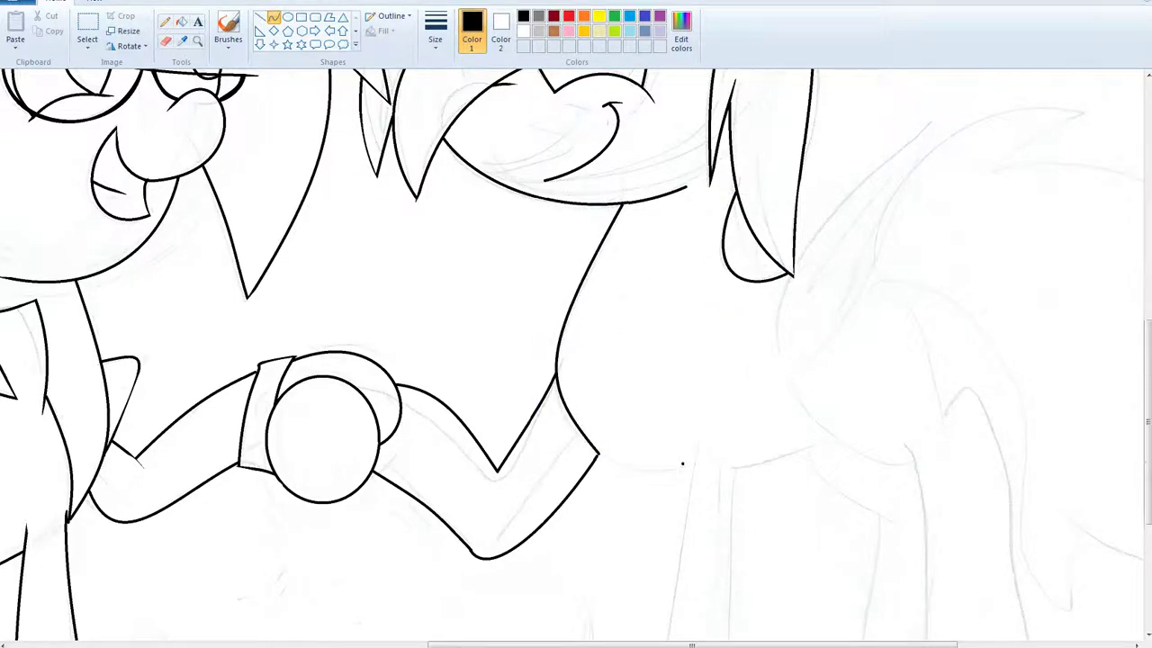
# Draw the lower chest curve behind the raised foreleg and the long front edge of the standing foreleg.
pyautogui.scroll(-3, 681, 463)
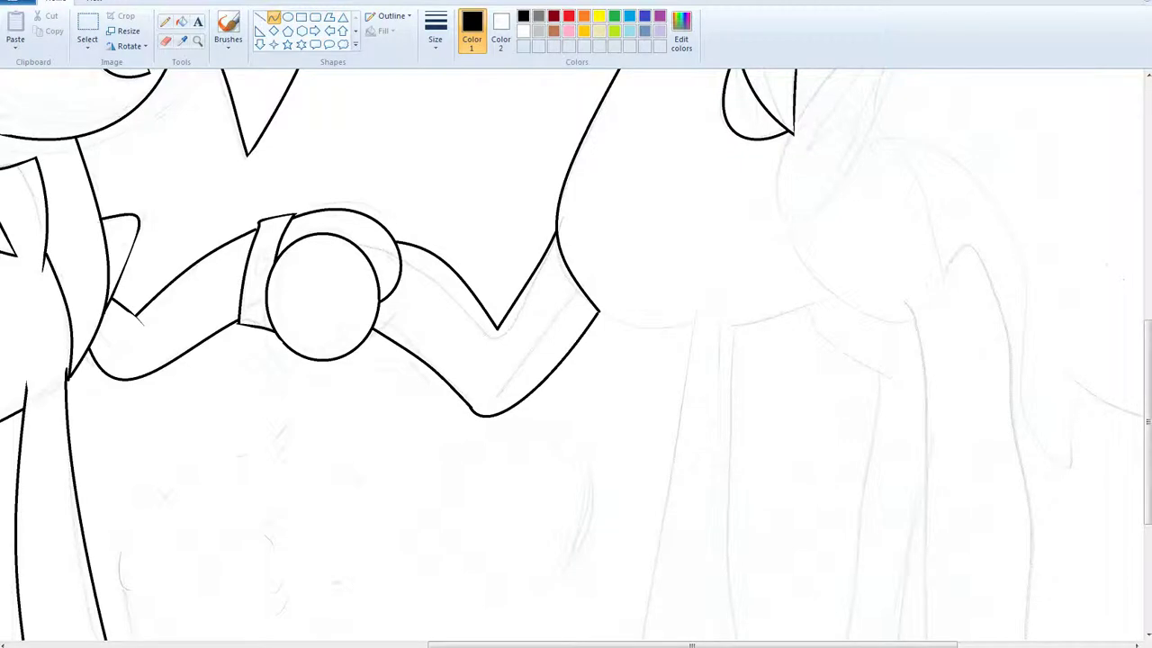
pyautogui.moveTo(598, 313)
pyautogui.mouseDown()
pyautogui.moveTo(693, 324)
pyautogui.moveTo(655, 467)
pyautogui.moveTo(614, 540)
pyautogui.mouseUp()
pyautogui.scroll(-2, 669, 414)
pyautogui.scroll(-2, 655, 467)
pyautogui.scroll(3, 615, 540)
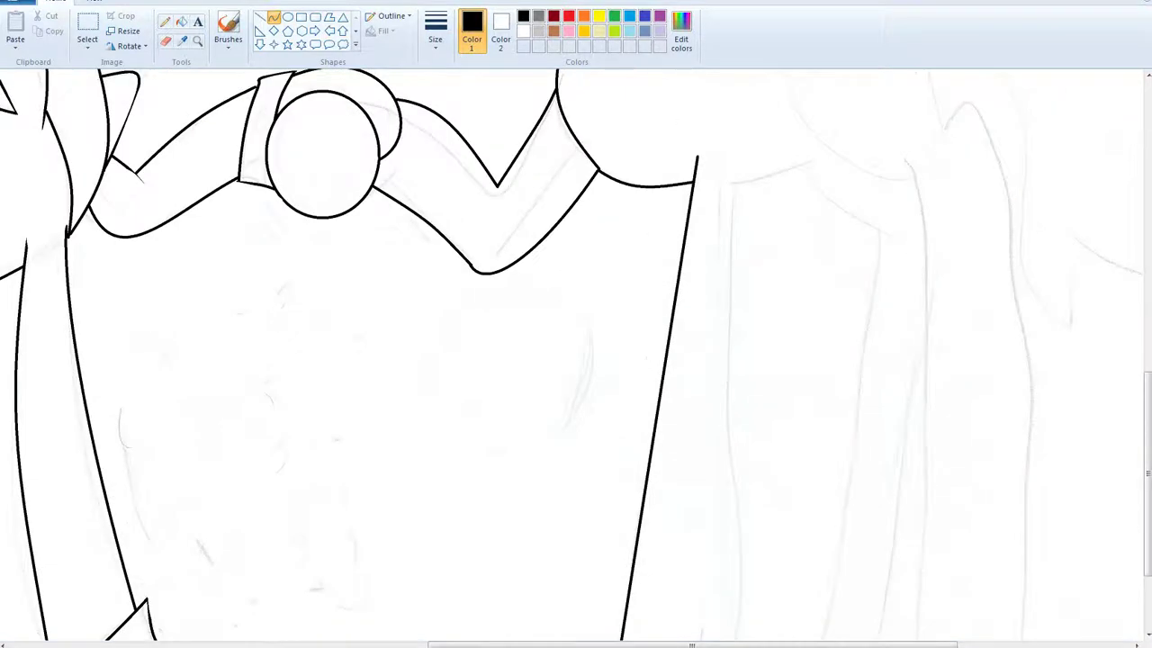
pyautogui.click(671, 325)
pyautogui.click(671, 325)
# Draw the rear edge of the standing foreleg and close its lower end with a rounded hoof curve.
pyautogui.moveTo(727, 184)
pyautogui.mouseDown()
pyautogui.moveTo(695, 174)
pyautogui.moveTo(700, 216)
pyautogui.mouseUp()
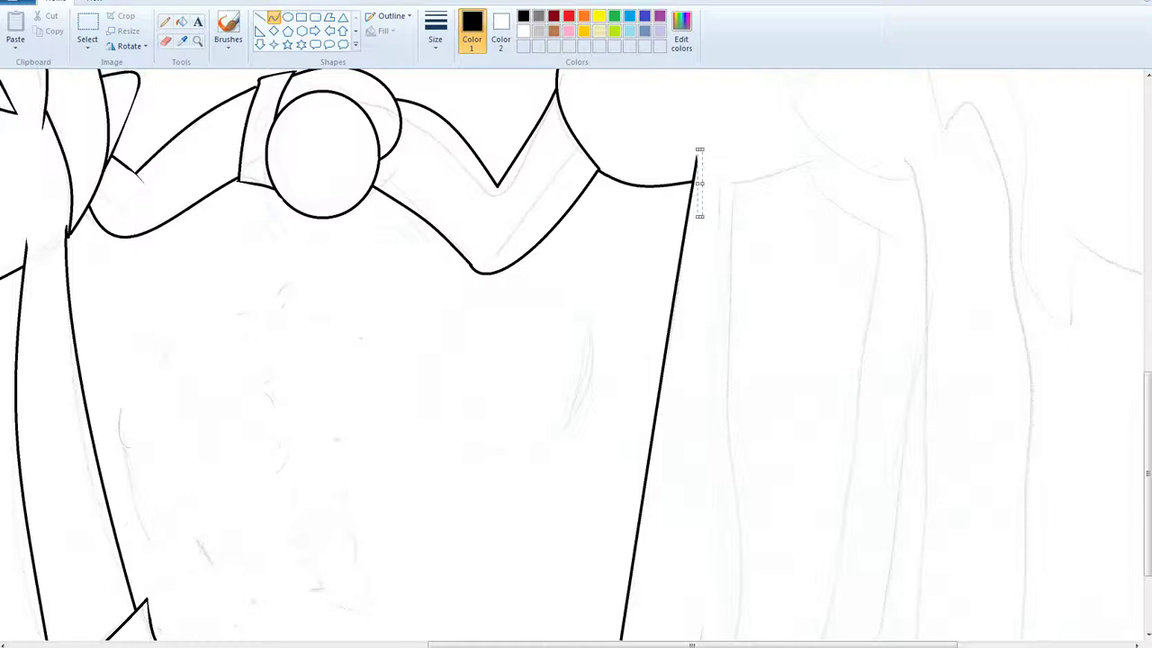
pyautogui.moveTo(730, 168); pyautogui.dragTo(736, 460)
pyautogui.scroll(-3, 734, 360)
pyautogui.moveTo(614, 542); pyautogui.dragTo(736, 462)
pyautogui.moveTo(681, 513)
pyautogui.mouseDown()
pyautogui.moveTo(658, 559)
pyautogui.moveTo(716, 531)
pyautogui.mouseUp()
pyautogui.click(759, 482)
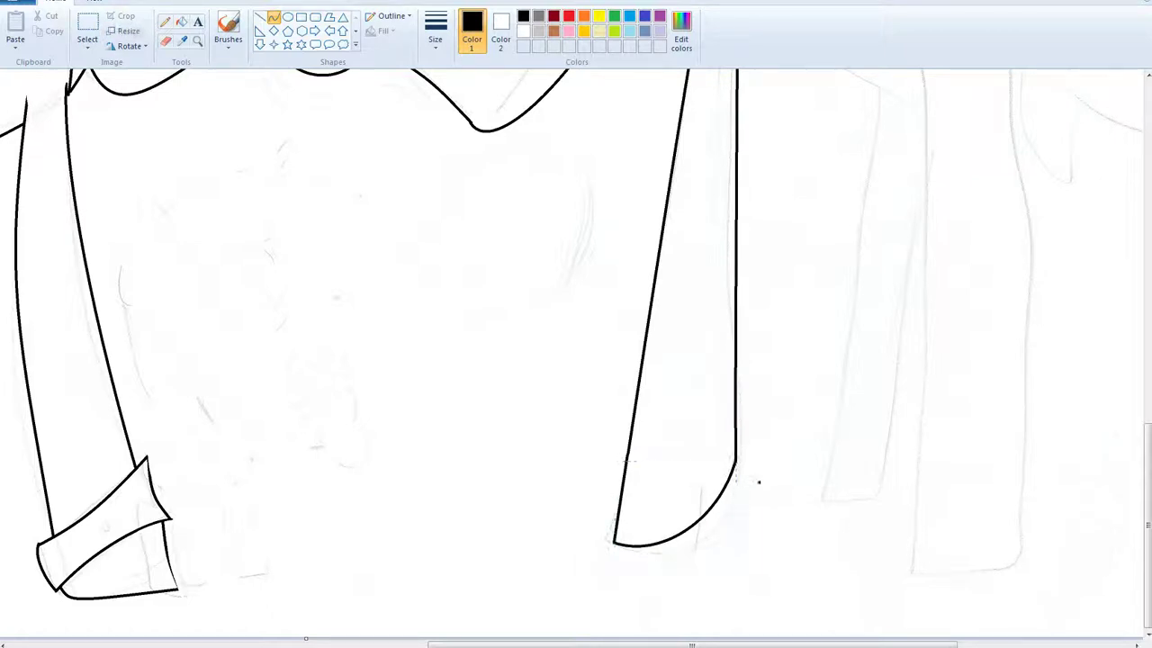
# Draw the belly line behind the standing foreleg and the wing's front edge with its curved base.
pyautogui.scroll(3, 759, 483)
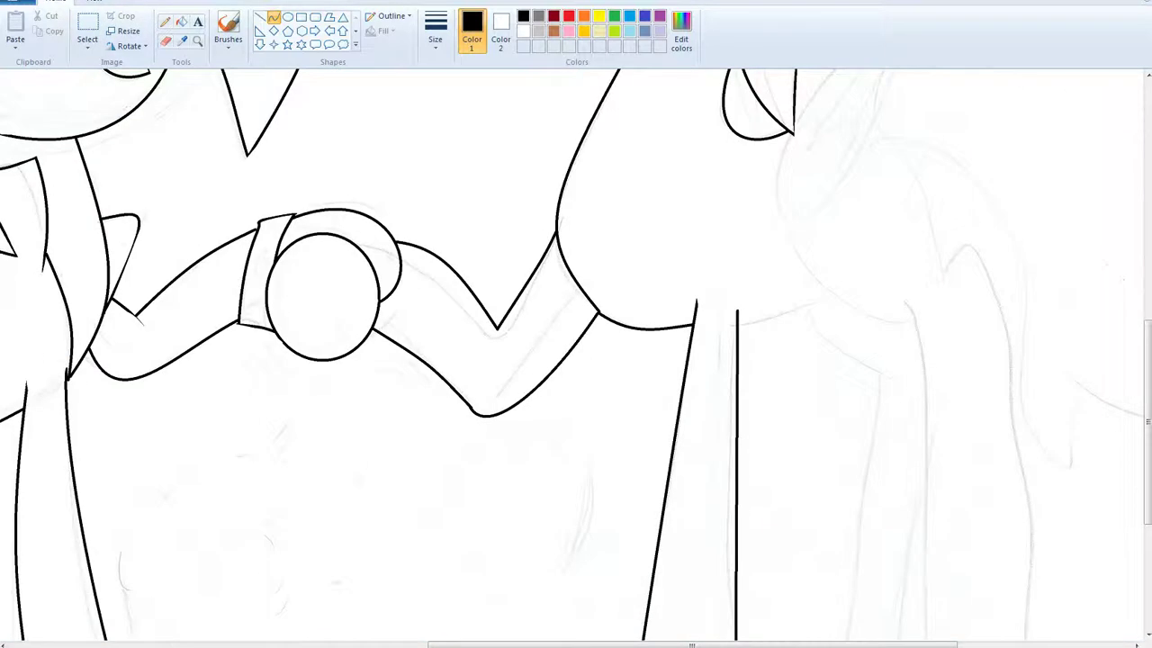
pyautogui.moveTo(738, 323); pyautogui.dragTo(826, 294)
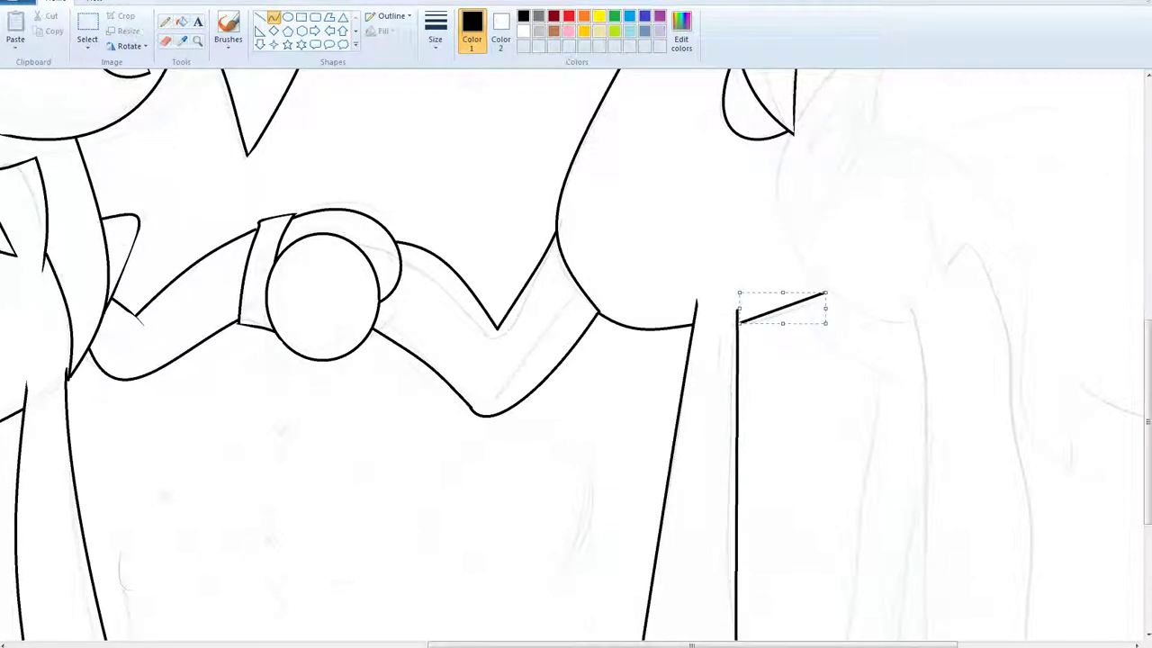
pyautogui.scroll(2, 825, 294)
pyautogui.moveTo(923, 124); pyautogui.dragTo(786, 349)
pyautogui.moveTo(795, 290); pyautogui.dragTo(763, 296)
pyautogui.click(947, 161)
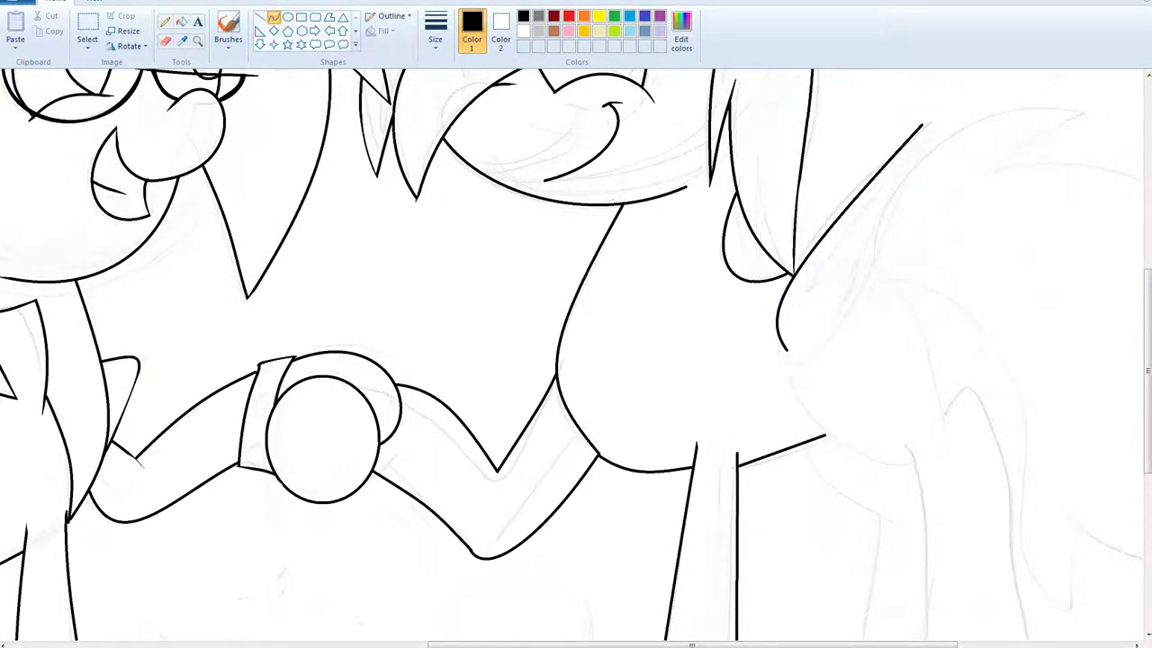
# Close the wing with a curved rear edge running from its pointed tip to the rounded base.
pyautogui.moveTo(921, 125); pyautogui.dragTo(788, 349)
pyautogui.moveTo(878, 279); pyautogui.dragTo(905, 324)
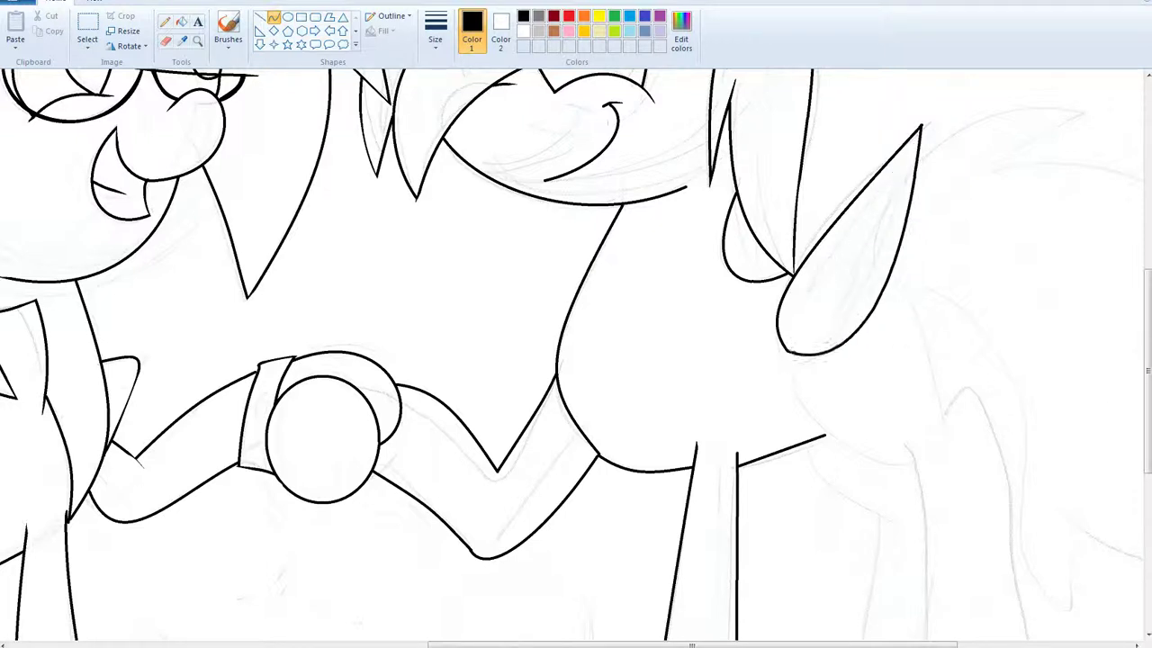
pyautogui.moveTo(833, 364); pyautogui.dragTo(823, 387)
pyautogui.click(953, 378)
pyautogui.moveTo(923, 125); pyautogui.dragTo(873, 308)
pyautogui.moveTo(902, 225); pyautogui.dragTo(916, 234)
pyautogui.moveTo(878, 299); pyautogui.dragTo(877, 319)
pyautogui.moveTo(903, 225); pyautogui.dragTo(899, 229)
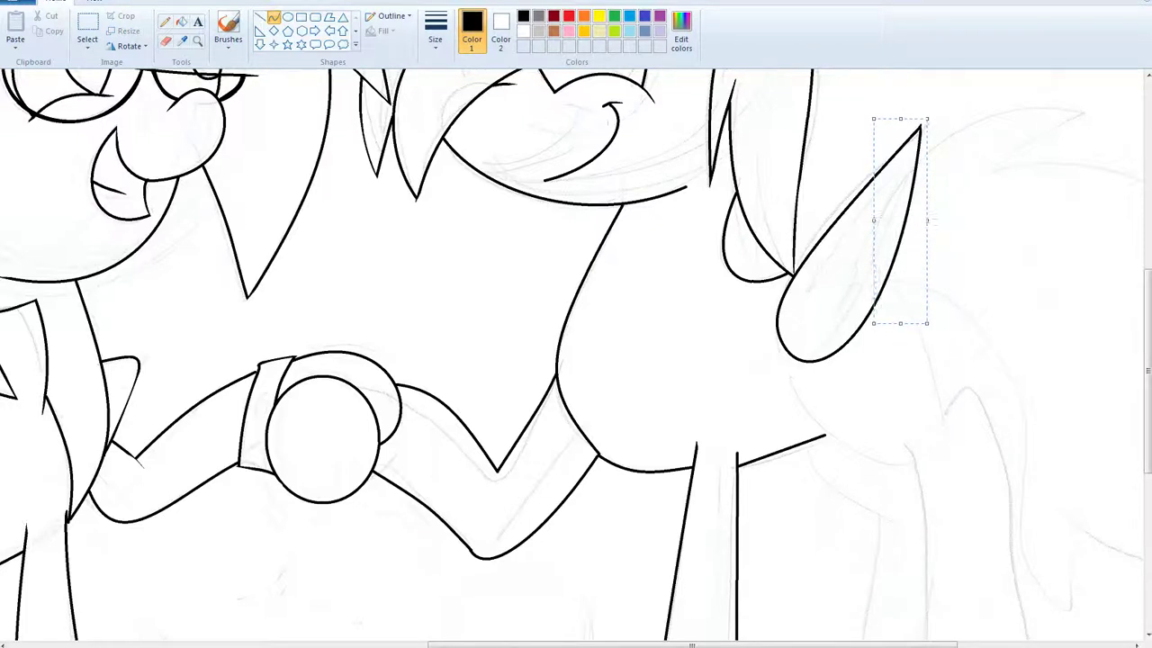
pyautogui.press('Escape')
# Draw the back curve descending behind the wing and the rounded thigh curve across the belly line.
pyautogui.moveTo(890, 276); pyautogui.dragTo(941, 424)
pyautogui.moveTo(918, 349); pyautogui.dragTo(927, 342)
pyautogui.scroll(-3, 926, 342)
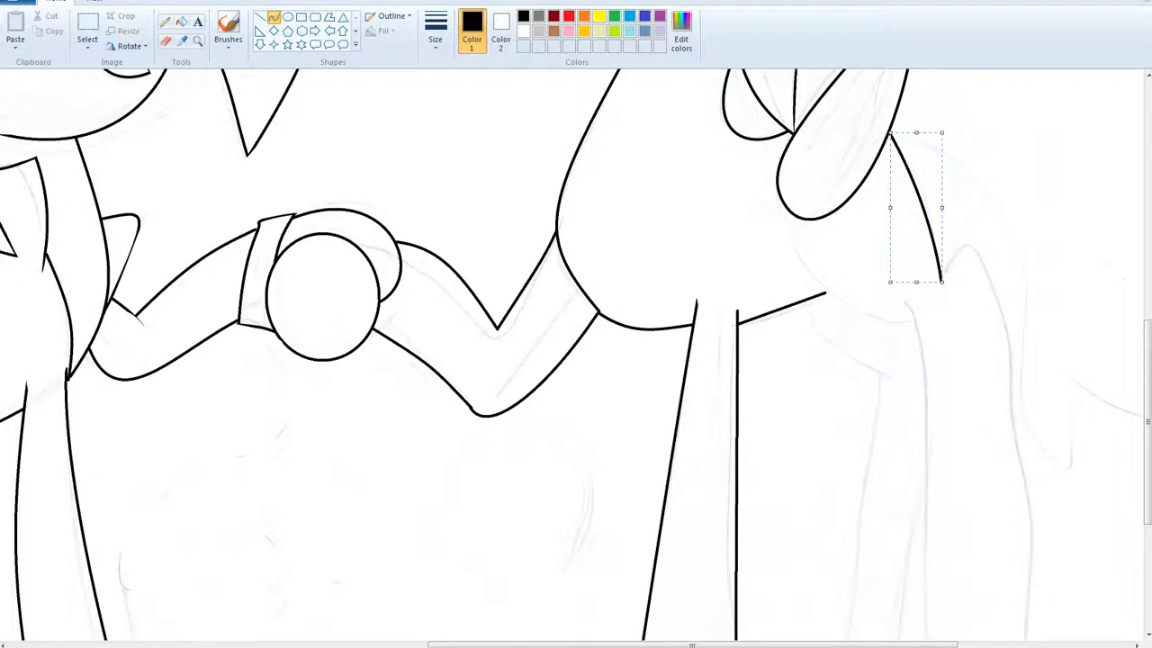
pyautogui.moveTo(798, 246); pyautogui.dragTo(920, 321)
pyautogui.moveTo(856, 283); pyautogui.dragTo(840, 321)
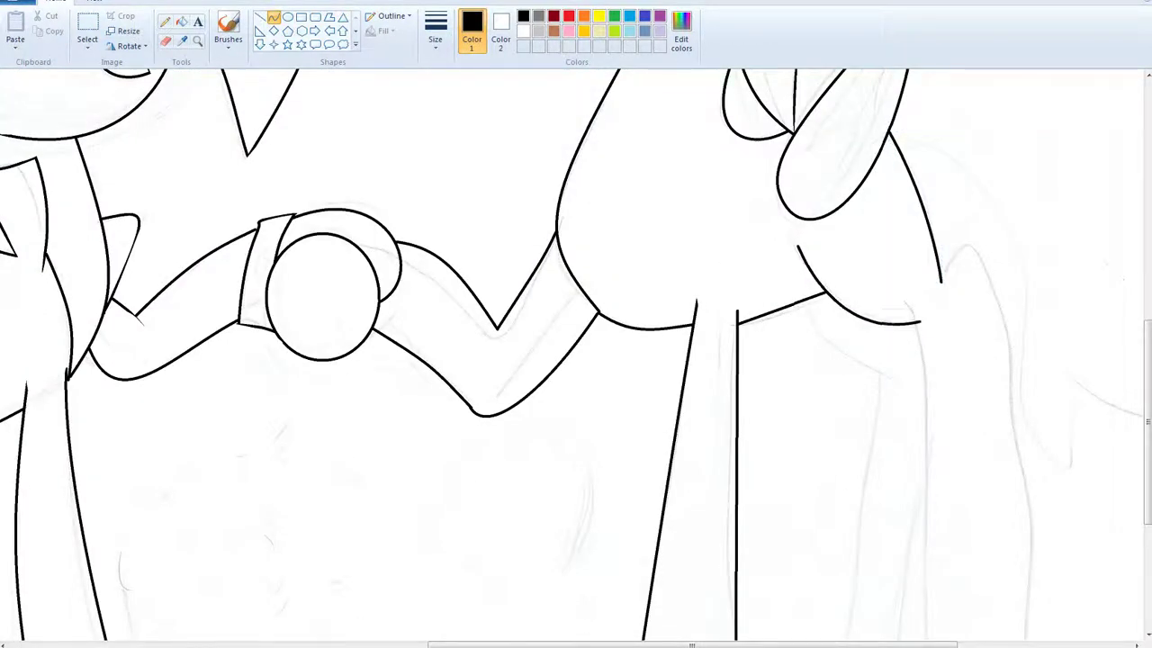
pyautogui.click(842, 328)
pyautogui.press('Escape')
# Add a size 72 text note over the drawing reading "BRB" with "taking meds -.-" on the second line.
pyautogui.click(198, 21)
pyautogui.moveTo(411, 113); pyautogui.dragTo(810, 324)
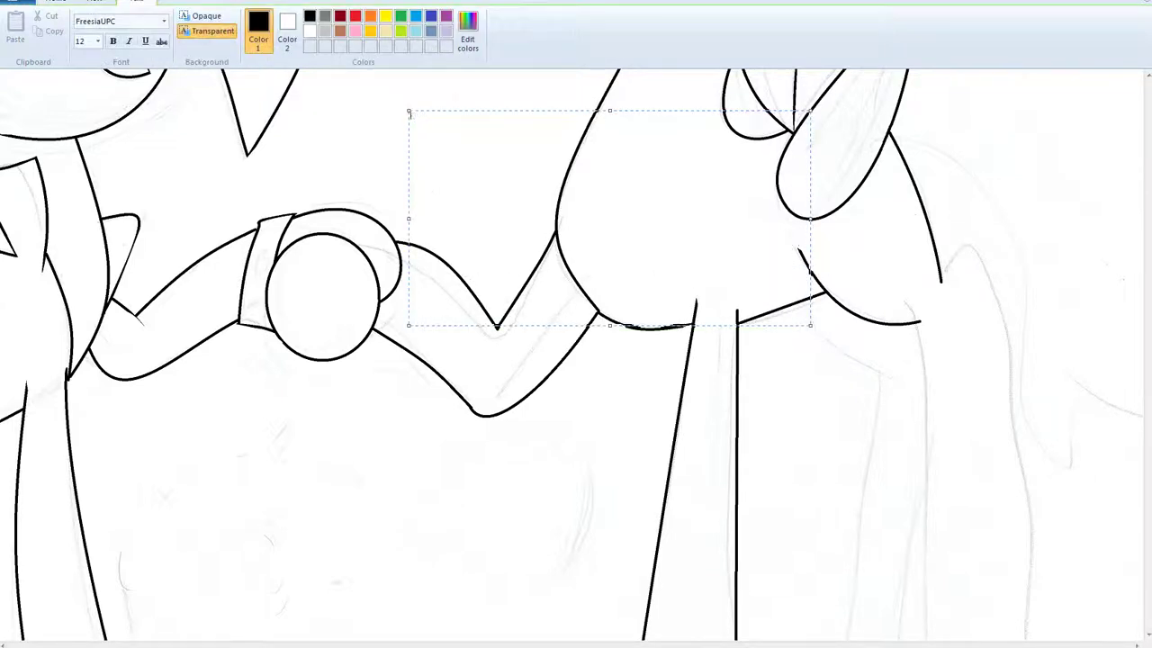
pyautogui.click(97, 42)
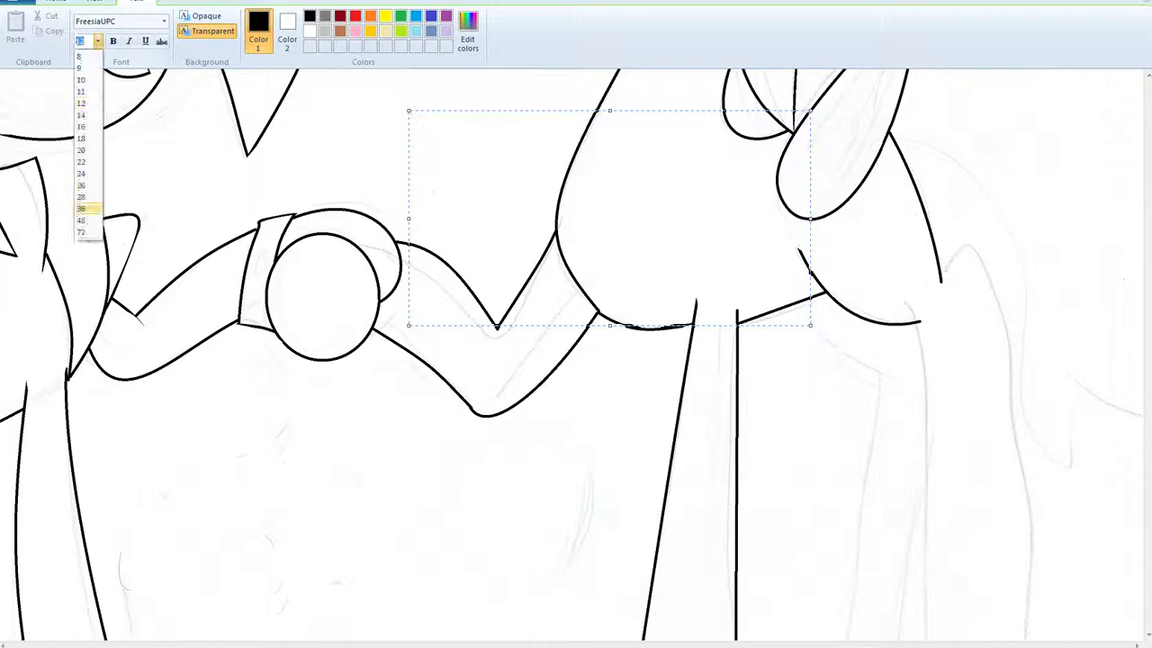
pyautogui.click(88, 234)
pyautogui.write('BRB')
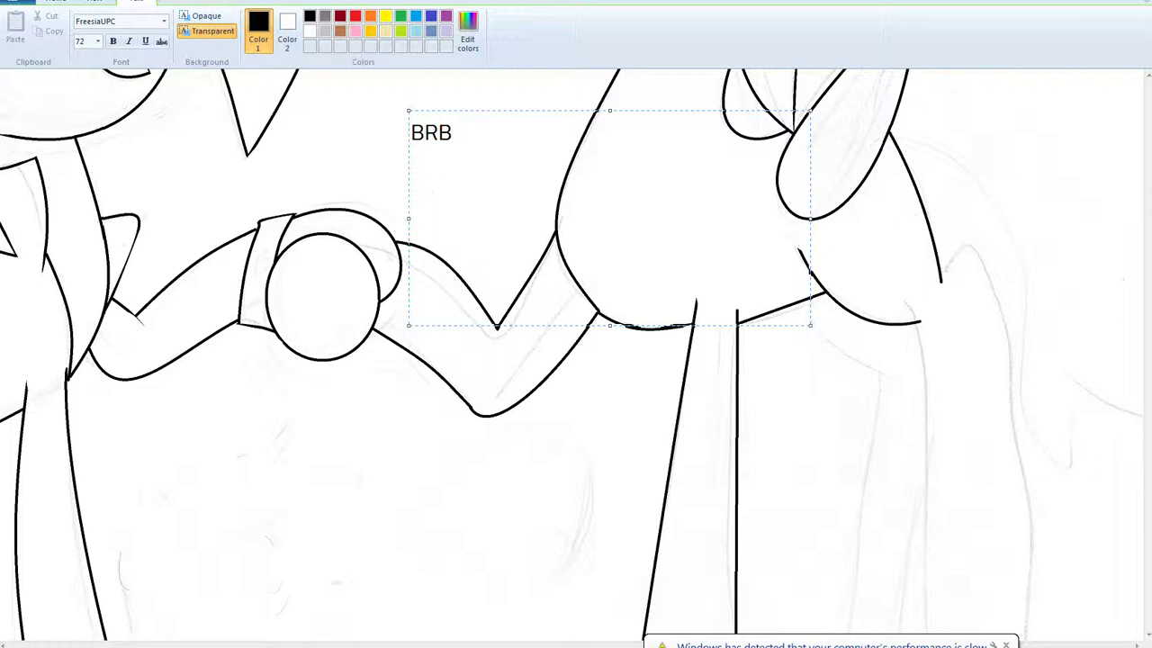
pyautogui.press('Return')
pyautogui.write('takin')
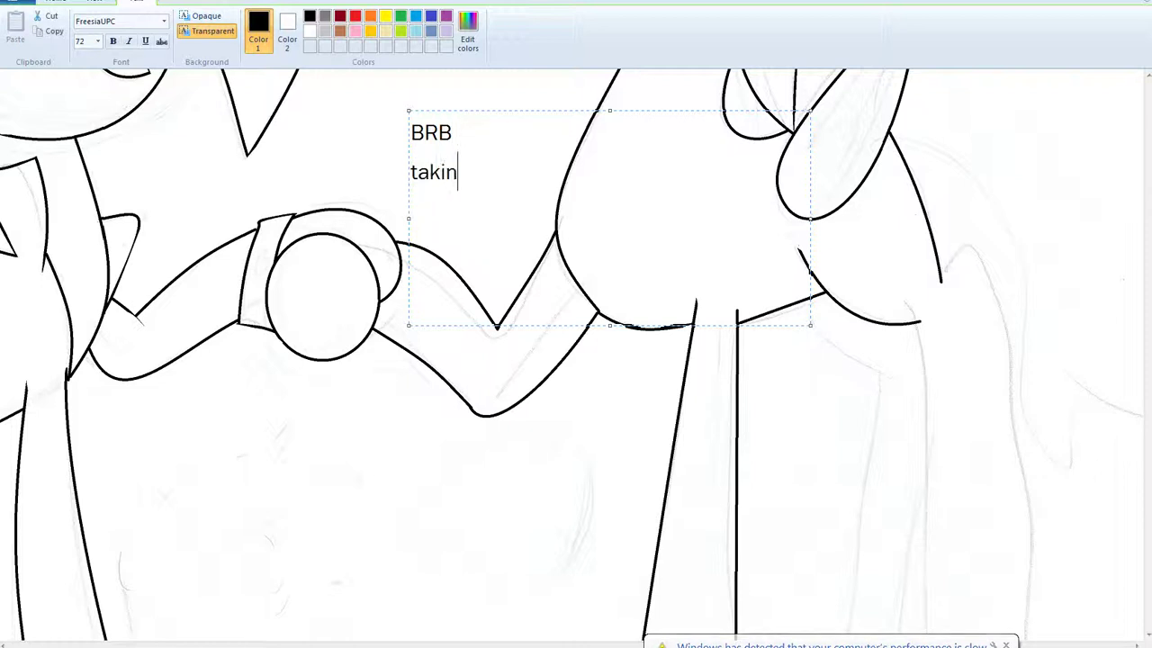
pyautogui.write('g meds')
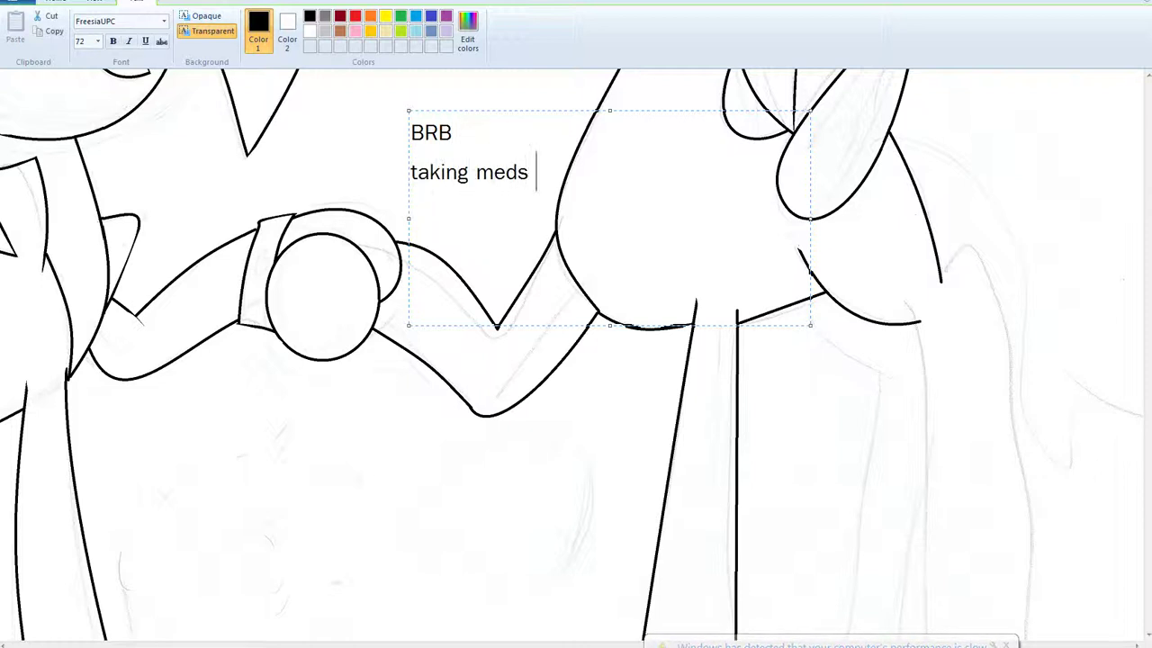
pyautogui.write(' -.-')
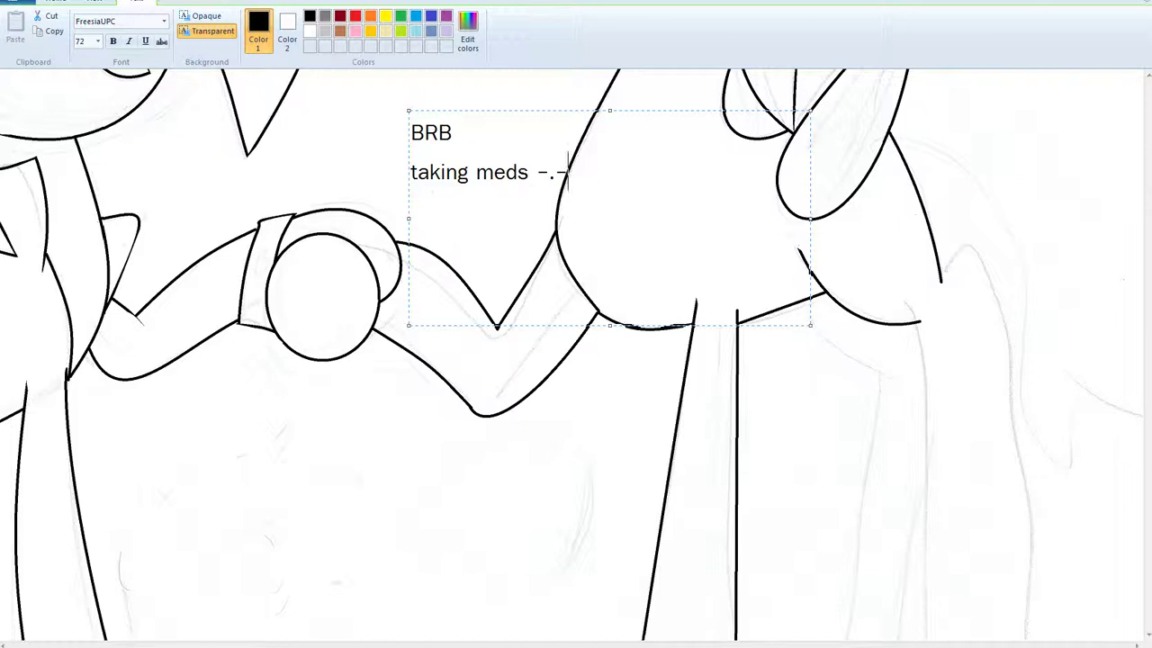
# Replace the text note's content with "eww Bubblegum -.-".
pyautogui.press('BackSpace')
pyautogui.press('BackSpace')
pyautogui.press('BackSpace')
pyautogui.press('BackSpace')
pyautogui.press('BackSpace')
pyautogui.press('BackSpace')
pyautogui.press('BackSpace')
pyautogui.press('BackSpace')
pyautogui.press('BackSpace')
pyautogui.press('BackSpace')
pyautogui.press('BackSpace')
pyautogui.press('BackSpace')
pyautogui.press('BackSpace')
pyautogui.press('BackSpace')
pyautogui.press('BackSpace')
pyautogui.press('BackSpace')
pyautogui.press('BackSpace')
pyautogui.press('BackSpace')
pyautogui.press('BackSpace')
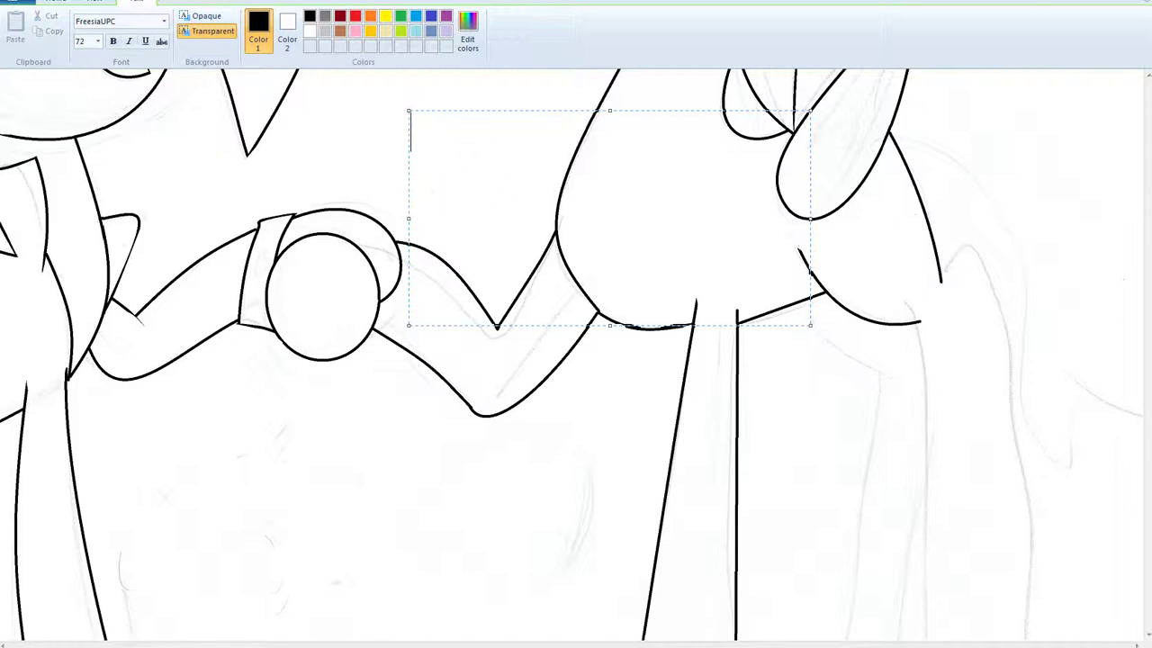
pyautogui.write('eww Bubblegum -.-')
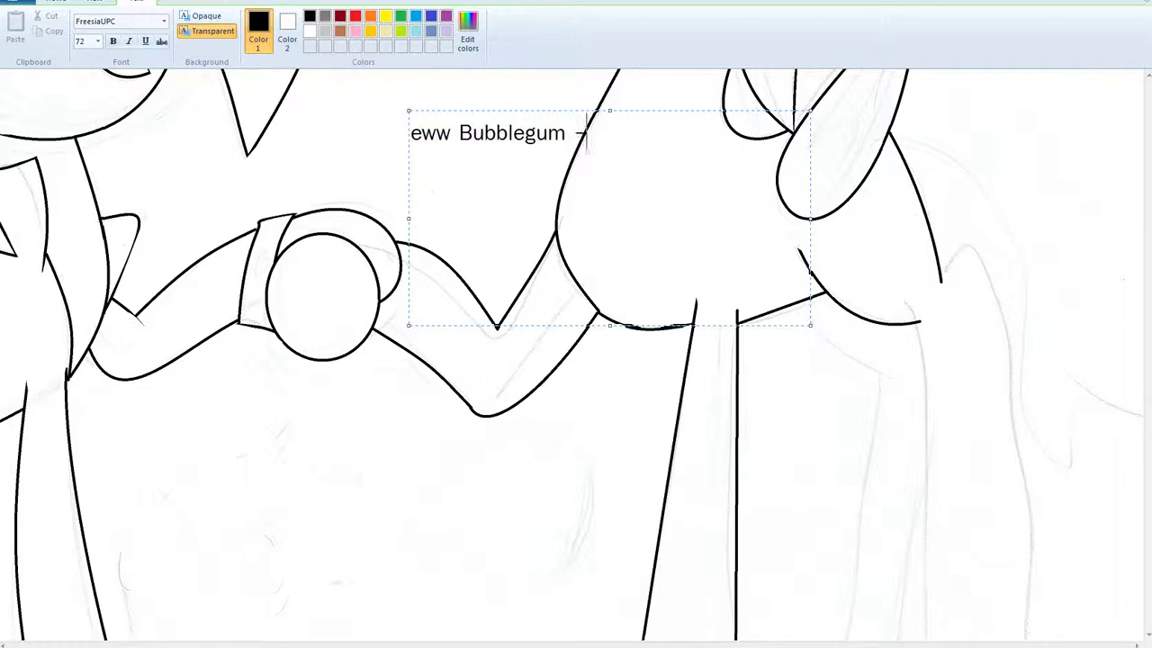
# Erase all the text in the note and discard the empty text box.
pyautogui.press('BackSpace')
pyautogui.press('BackSpace')
pyautogui.press('BackSpace')
pyautogui.press('BackSpace')
pyautogui.press('BackSpace')
pyautogui.press('BackSpace')
pyautogui.press('BackSpace')
pyautogui.press('BackSpace')
pyautogui.press('BackSpace')
pyautogui.press('BackSpace')
pyautogui.press('BackSpace')
pyautogui.press('BackSpace')
pyautogui.press('BackSpace')
pyautogui.press('BackSpace')
pyautogui.press('BackSpace')
pyautogui.press('BackSpace')
pyautogui.press('BackSpace')
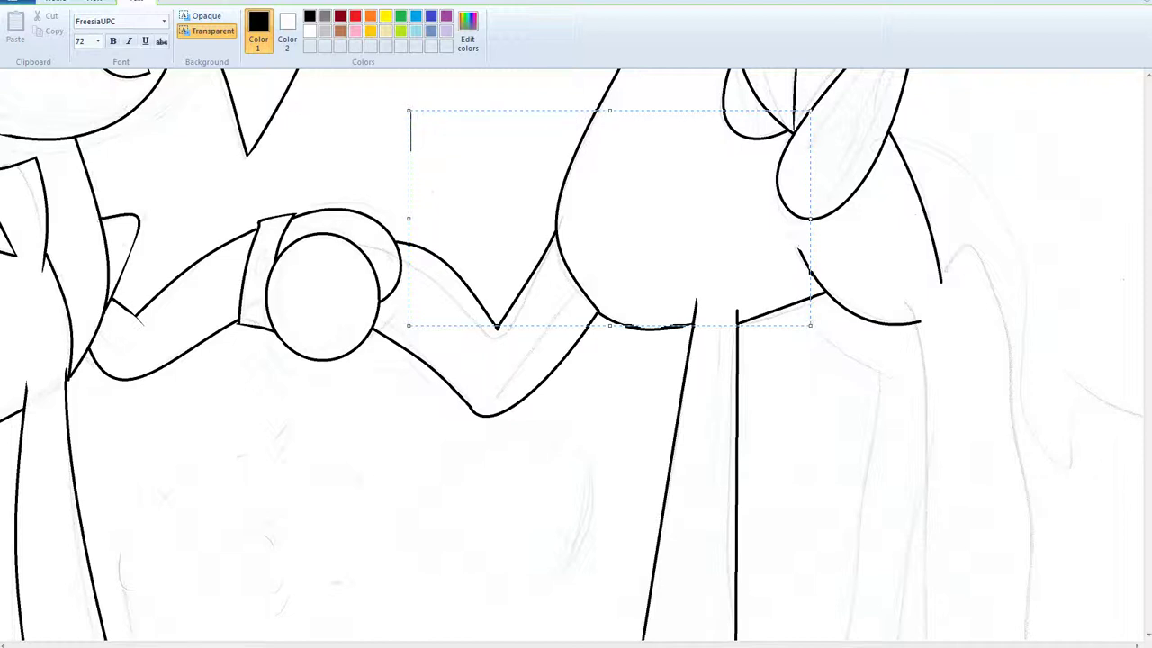
pyautogui.press('Escape')
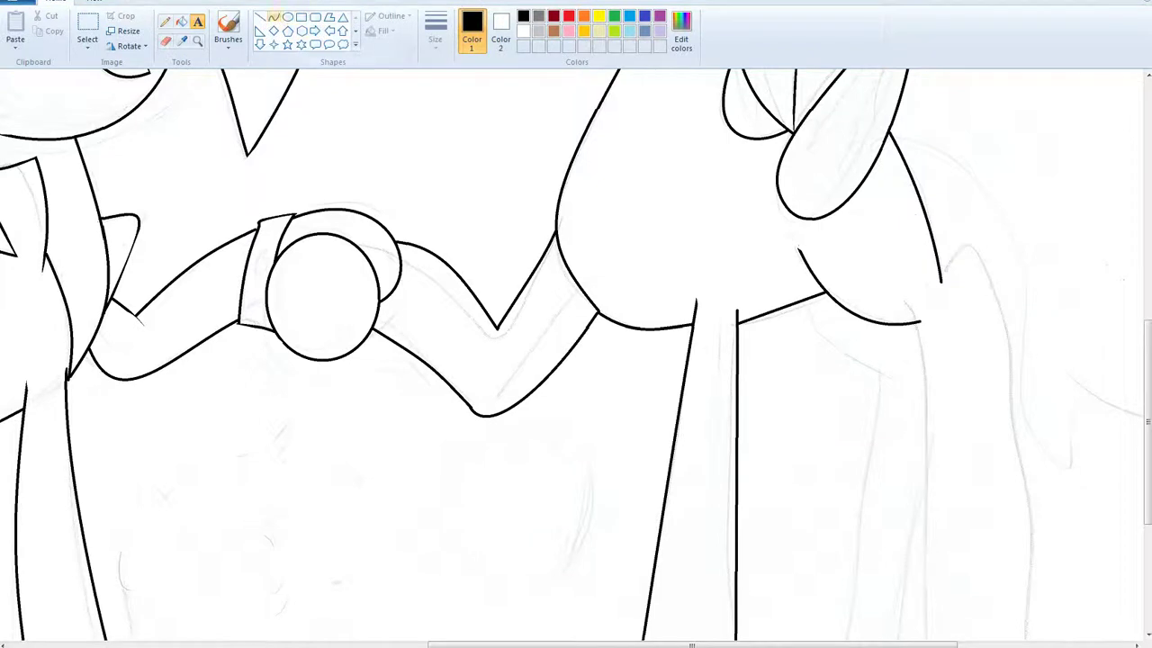
# Draw the near hind leg's outer edge with the Curve tool, arching from the rump down to the hoof.
pyautogui.click(273, 17)
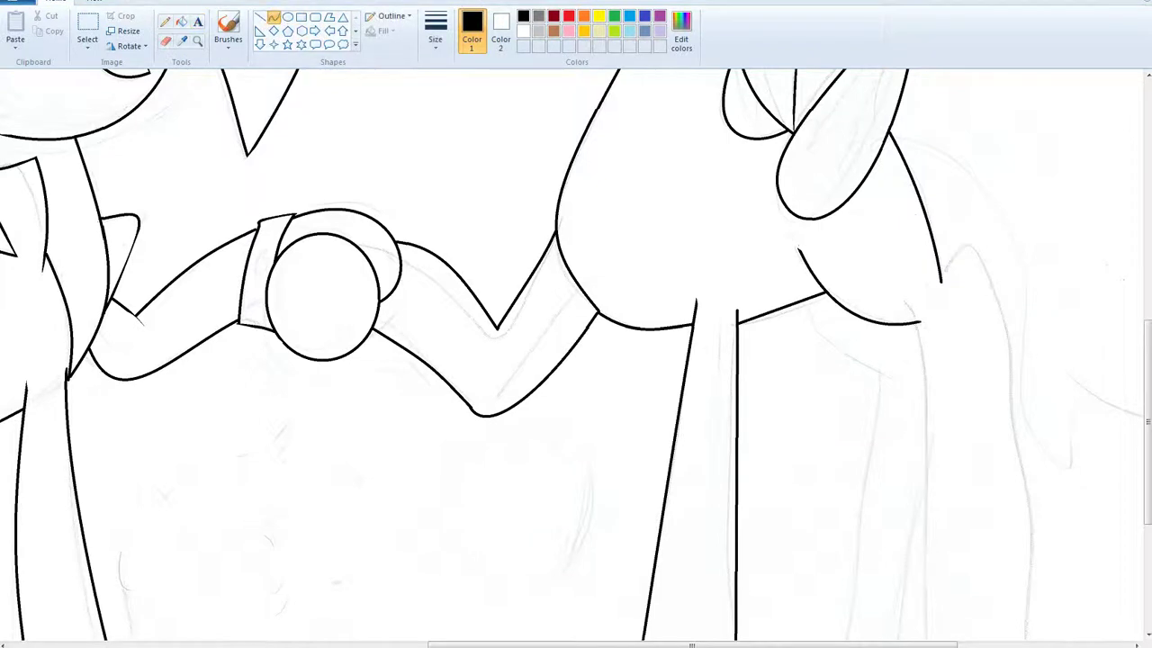
pyautogui.click(910, 319)
pyautogui.moveTo(692, 645); pyautogui.dragTo(778, 645)
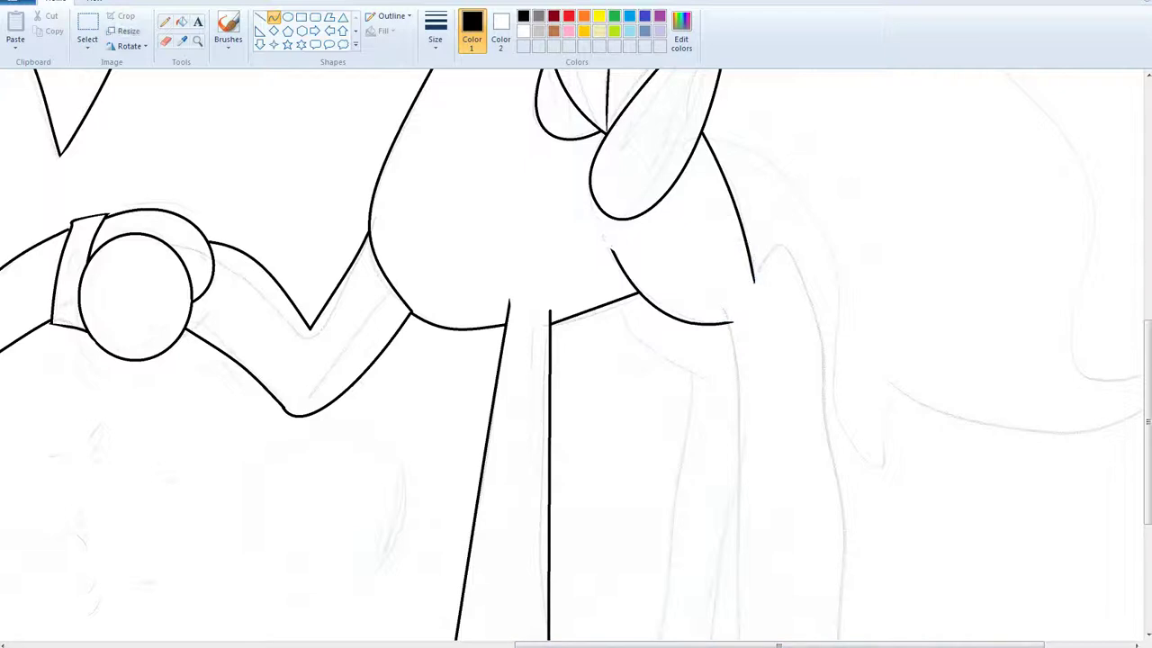
pyautogui.moveTo(752, 274)
pyautogui.mouseDown()
pyautogui.moveTo(853, 551)
pyautogui.moveTo(859, 527)
pyautogui.moveTo(811, 562)
pyautogui.mouseUp()
pyautogui.scroll(3, 812, 562)
pyautogui.moveTo(783, 261); pyautogui.dragTo(779, 191)
pyautogui.moveTo(814, 261); pyautogui.dragTo(844, 285)
# Draw the near hind leg's inner edge and close its lower end with a shallow hoof curve.
pyautogui.moveTo(723, 321); pyautogui.dragTo(713, 554)
pyautogui.click(734, 310)
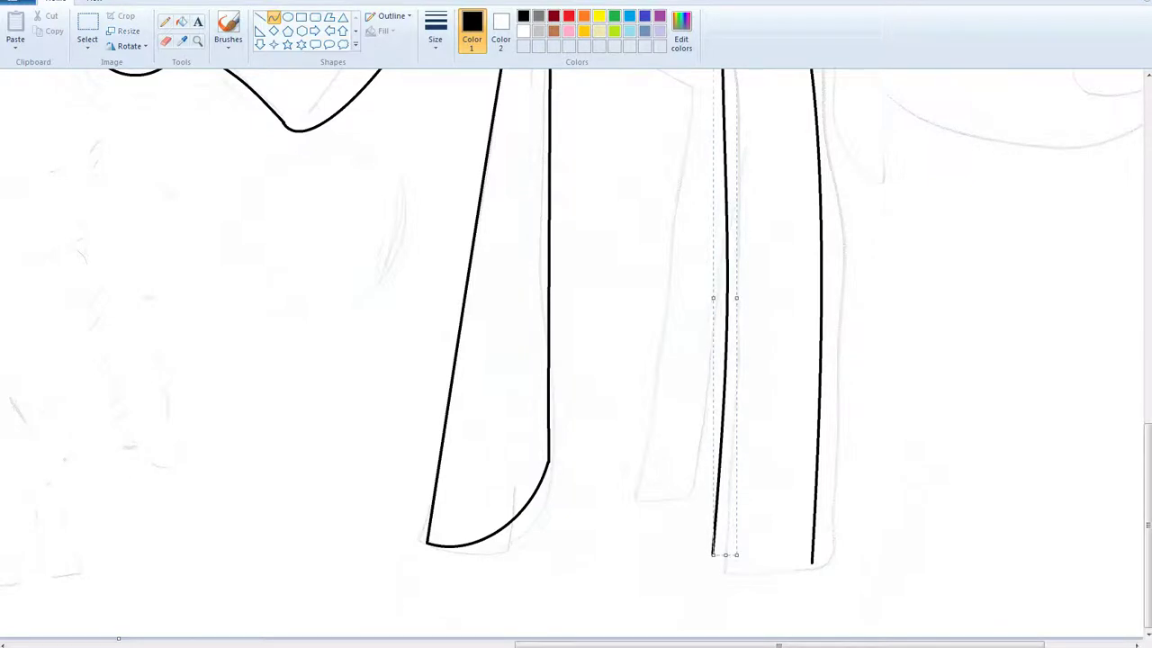
pyautogui.moveTo(812, 563); pyautogui.dragTo(712, 557)
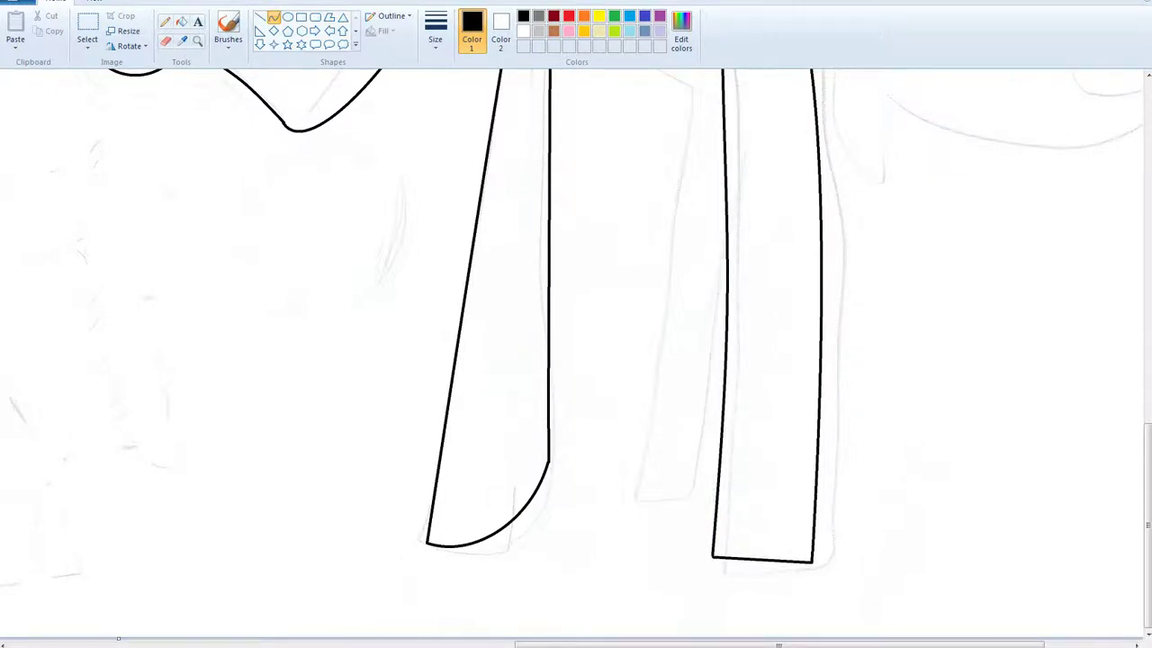
pyautogui.moveTo(779, 580); pyautogui.dragTo(808, 588)
pyautogui.click(731, 583)
# Draw the rounded far thigh curve beneath the belly, in front of the near hind leg.
pyautogui.scroll(1, 731, 583)
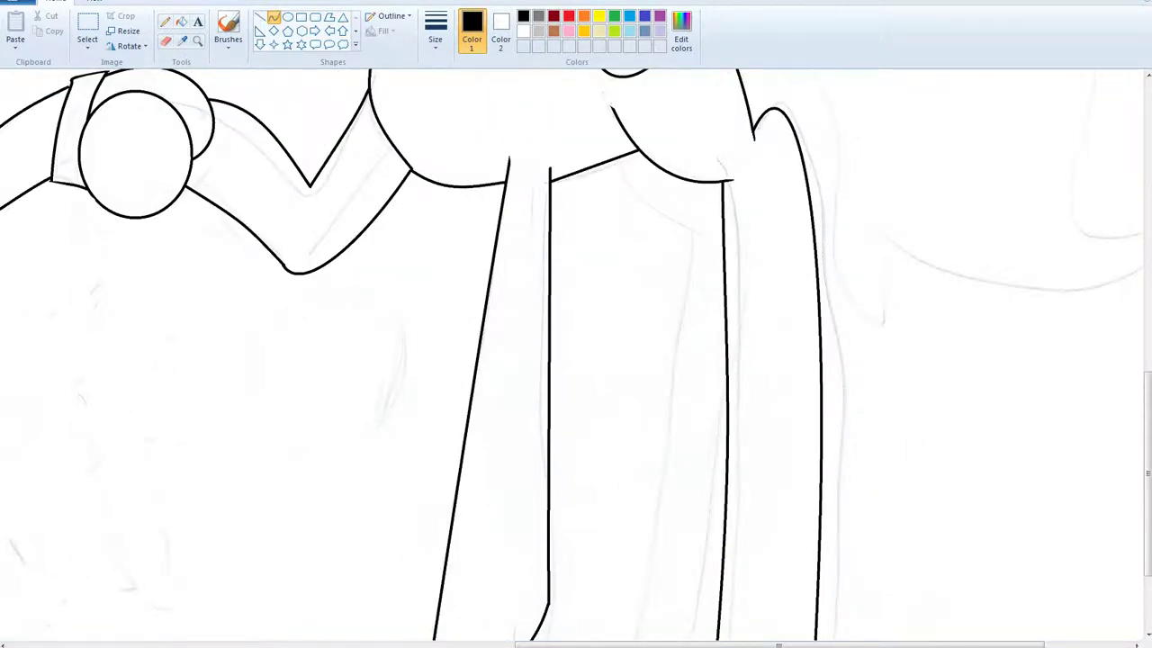
pyautogui.moveTo(605, 160)
pyautogui.mouseDown()
pyautogui.moveTo(689, 197)
pyautogui.moveTo(591, 250)
pyautogui.mouseUp()
pyautogui.moveTo(651, 220); pyautogui.dragTo(671, 225)
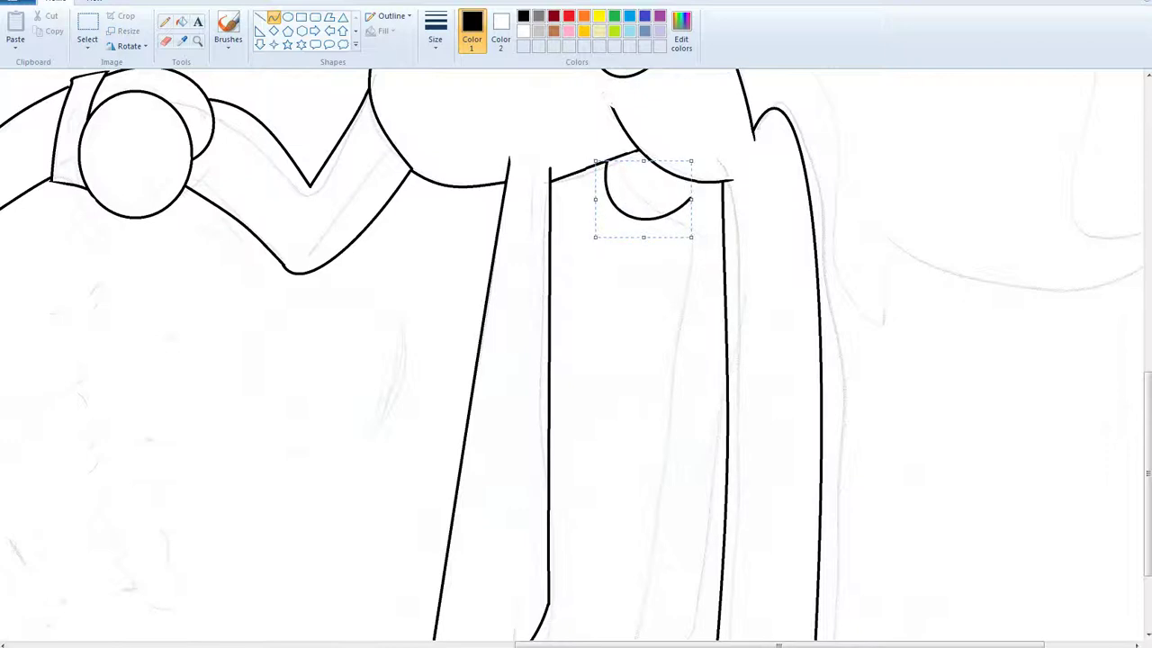
pyautogui.press('Escape')
# Draw the front edge of the far hind leg and close its hoof against the near hind leg.
pyautogui.moveTo(677, 208)
pyautogui.mouseDown()
pyautogui.moveTo(715, 308)
pyautogui.moveTo(689, 441)
pyautogui.moveTo(681, 411)
pyautogui.moveTo(677, 427)
pyautogui.moveTo(678, 462)
pyautogui.moveTo(703, 461)
pyautogui.moveTo(678, 462)
pyautogui.moveTo(700, 474)
pyautogui.mouseUp()
pyautogui.click(693, 468)
pyautogui.scroll(1, 679, 360)
pyautogui.scroll(-1, 680, 360)
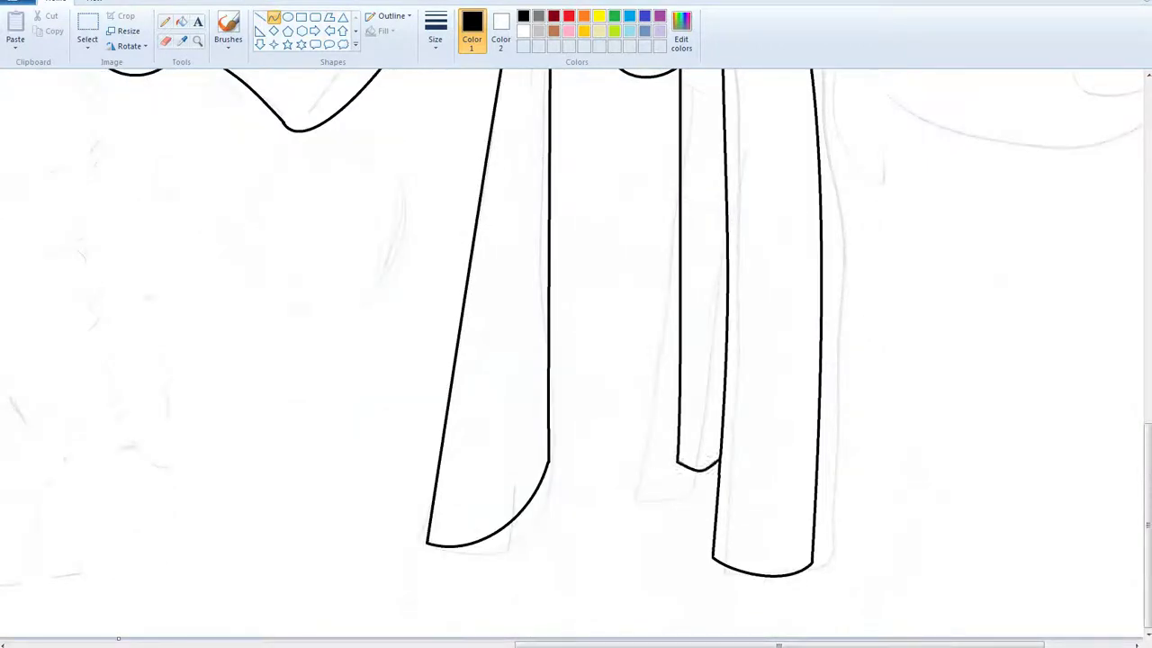
pyautogui.scroll(3, 699, 468)
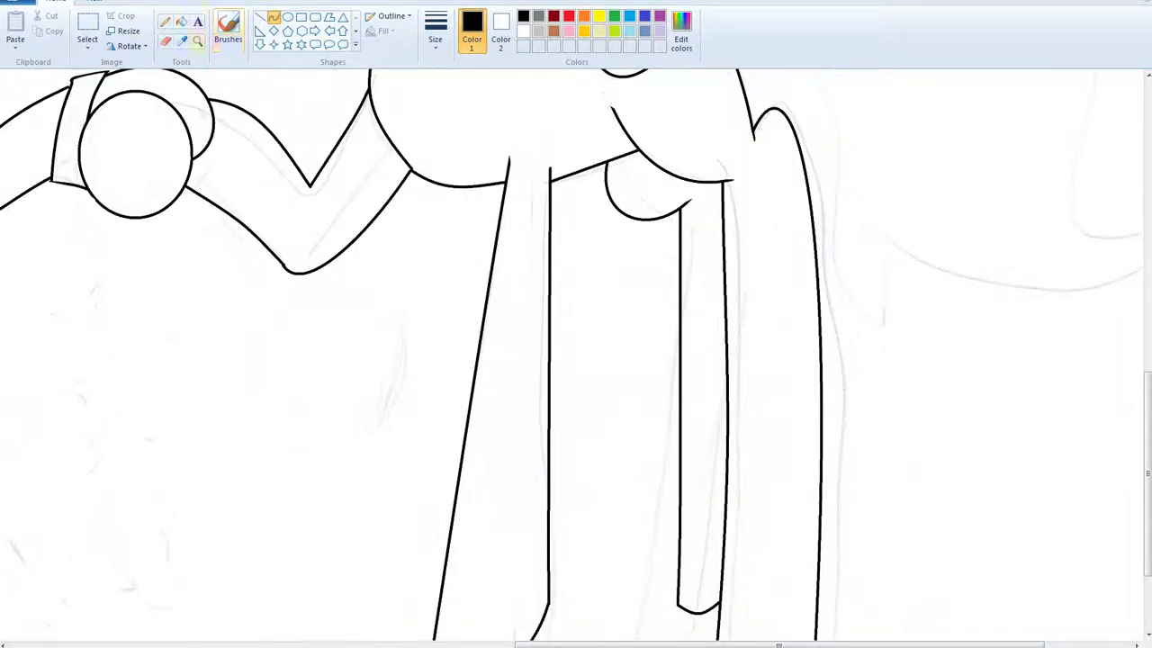
# Draw the top of the winged pony's tail with curves, running from behind the wing to a notched, pointed tuft.
pyautogui.click(198, 42)
pyautogui.rightClick(585, 219)
pyautogui.scroll(3, 585, 220)
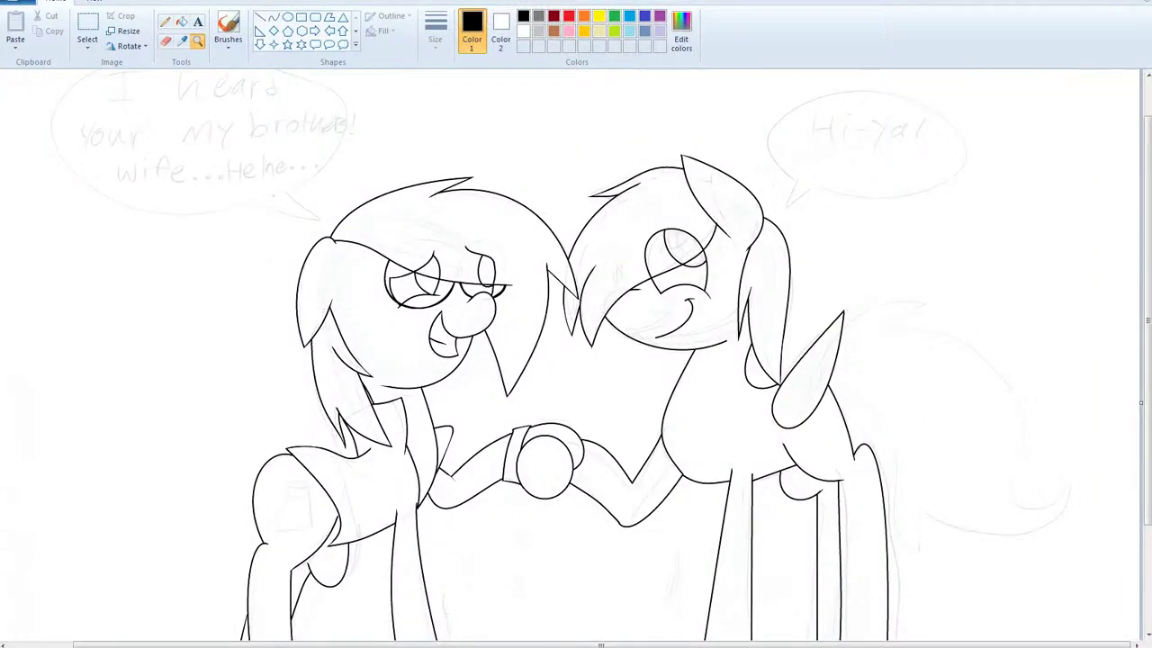
pyautogui.click(274, 17)
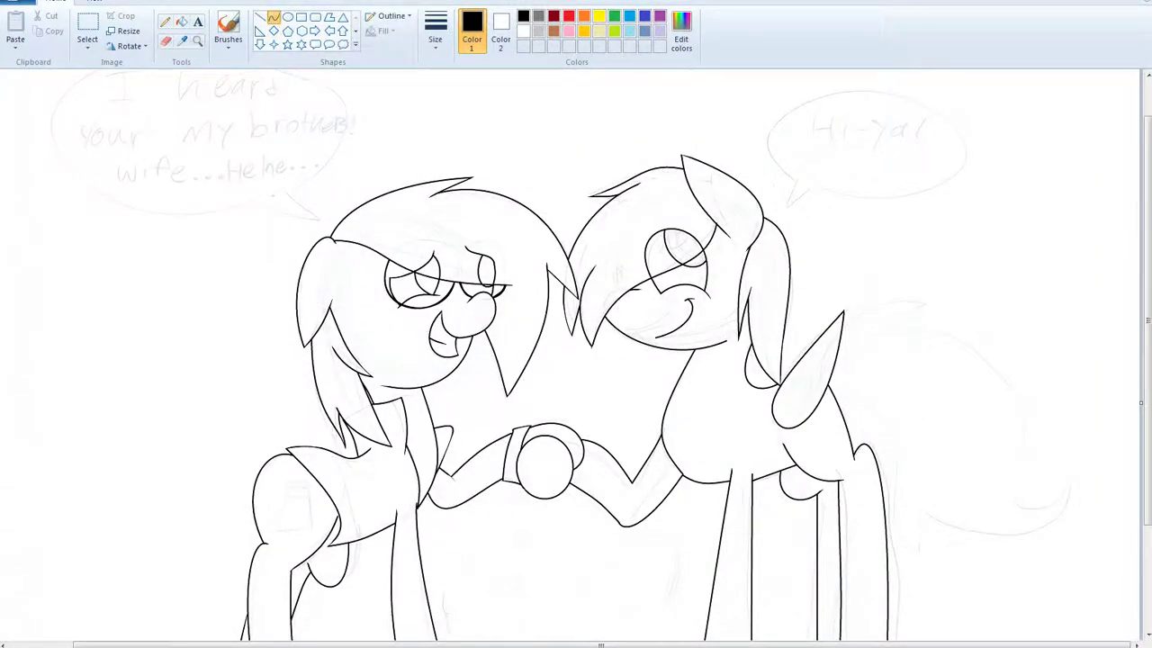
pyautogui.moveTo(842, 325)
pyautogui.mouseDown()
pyautogui.moveTo(922, 304)
pyautogui.moveTo(884, 305)
pyautogui.moveTo(880, 333)
pyautogui.mouseUp()
pyautogui.click(871, 309)
pyautogui.click(909, 346)
pyautogui.click(911, 315)
pyautogui.click(911, 315)
pyautogui.click(941, 349)
pyautogui.press('Return')
pyautogui.hotkey('ctrl', 'z')
# Draw the tail's large rounded outer curve from the notch of the tuft down toward the sketched tip.
pyautogui.moveTo(901, 318)
pyautogui.mouseDown()
pyautogui.moveTo(884, 332)
pyautogui.moveTo(1008, 468)
pyautogui.moveTo(1015, 504)
pyautogui.mouseUp()
pyautogui.press('Escape')
pyautogui.moveTo(968, 396); pyautogui.dragTo(974, 317)
pyautogui.moveTo(1017, 392); pyautogui.dragTo(1053, 373)
# Draw the hooked curve of the tail's tip and the sweeping lower edge back to the near hind leg.
pyautogui.click(1070, 481)
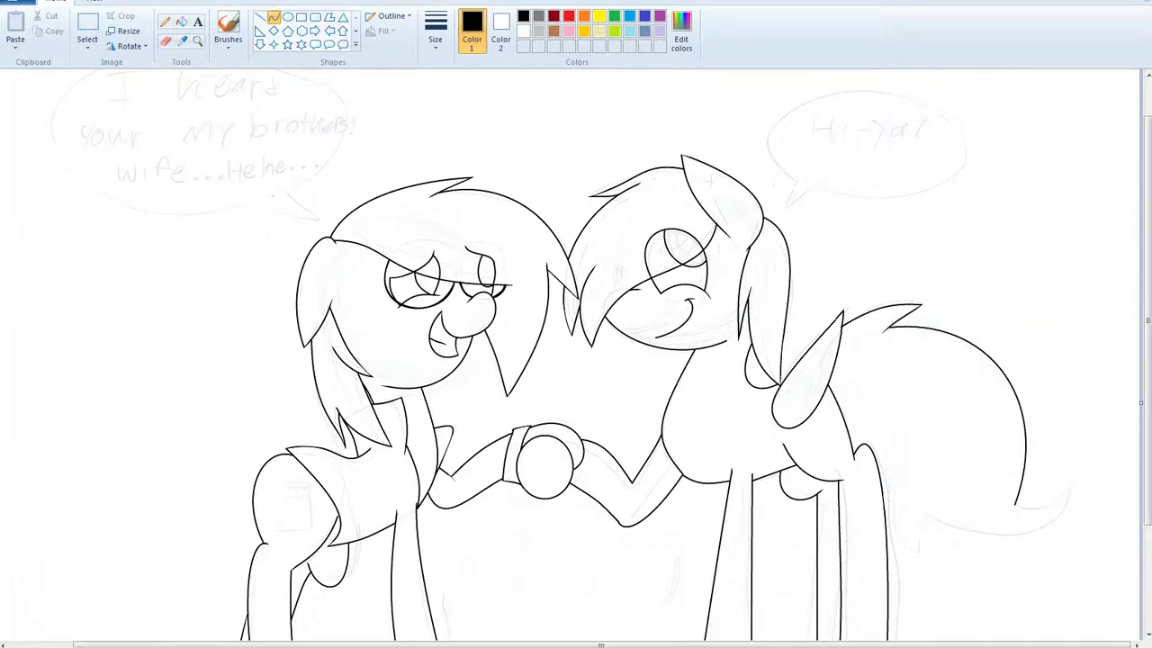
pyautogui.moveTo(1071, 481)
pyautogui.mouseDown()
pyautogui.moveTo(1015, 504)
pyautogui.moveTo(1020, 522)
pyautogui.moveTo(1051, 506)
pyautogui.mouseUp()
pyautogui.moveTo(880, 475); pyautogui.dragTo(1070, 483)
pyautogui.moveTo(985, 504); pyautogui.dragTo(1004, 583)
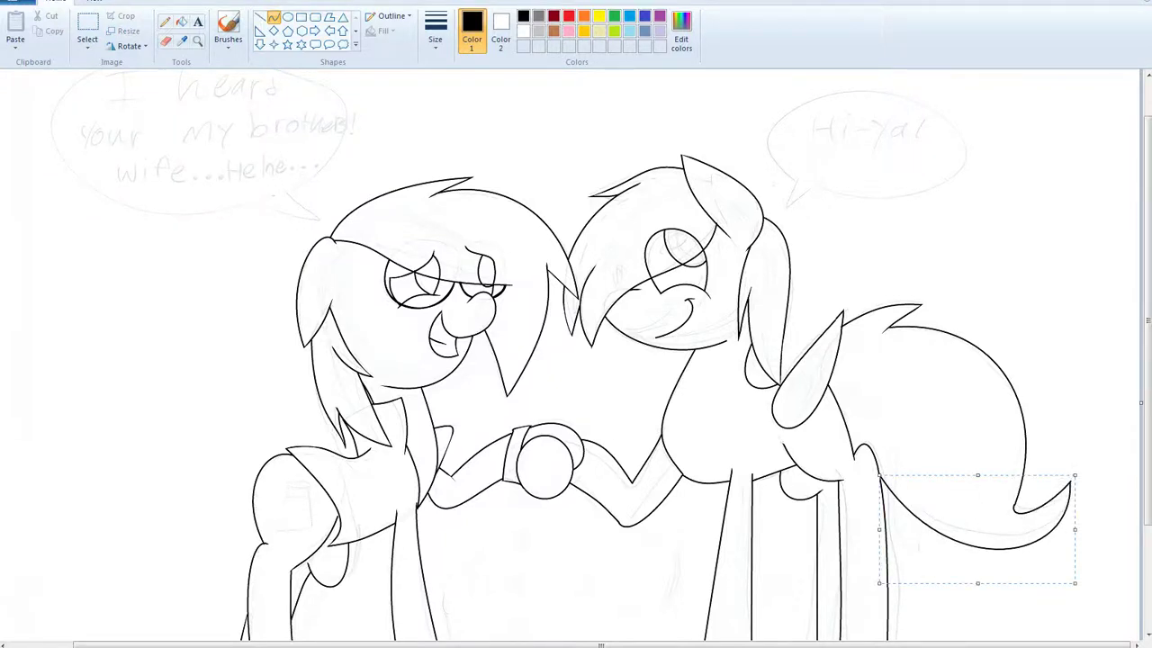
pyautogui.press('Return')
pyautogui.hotkey('ctrl', 'z')
pyautogui.moveTo(1070, 483); pyautogui.dragTo(1057, 526)
pyautogui.click(1068, 516)
pyautogui.press('Return')
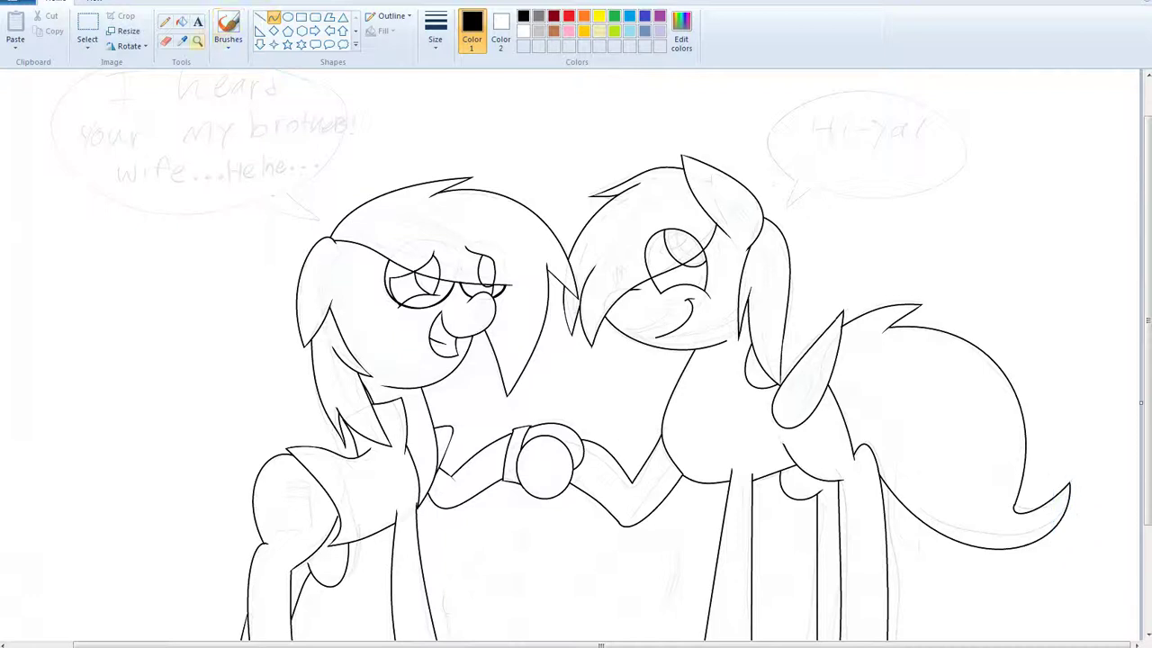
# Invert the colors of the whole picture.
pyautogui.click(198, 42)
pyautogui.rightClick(279, 360)
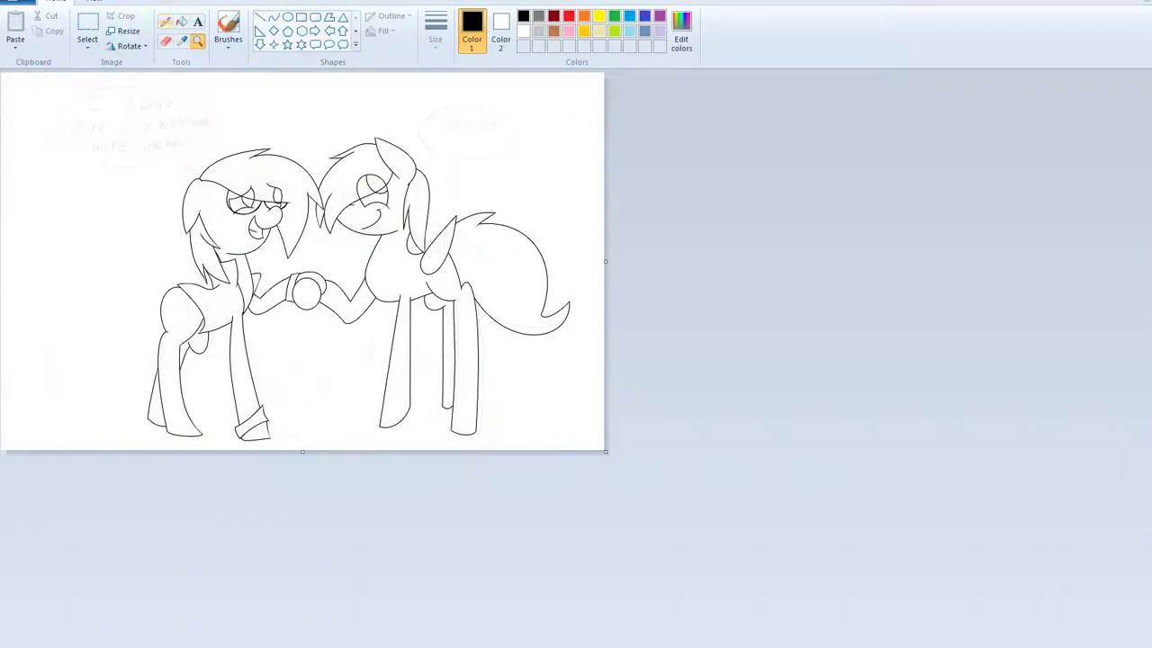
pyautogui.click(88, 32)
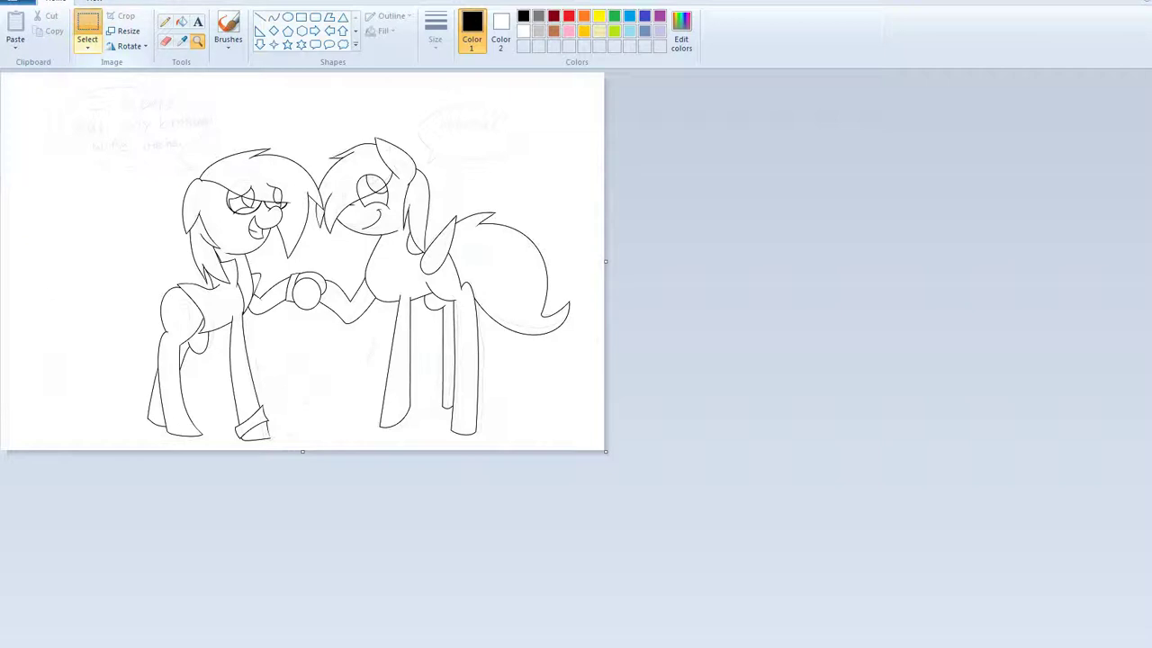
pyautogui.rightClick(14, 173)
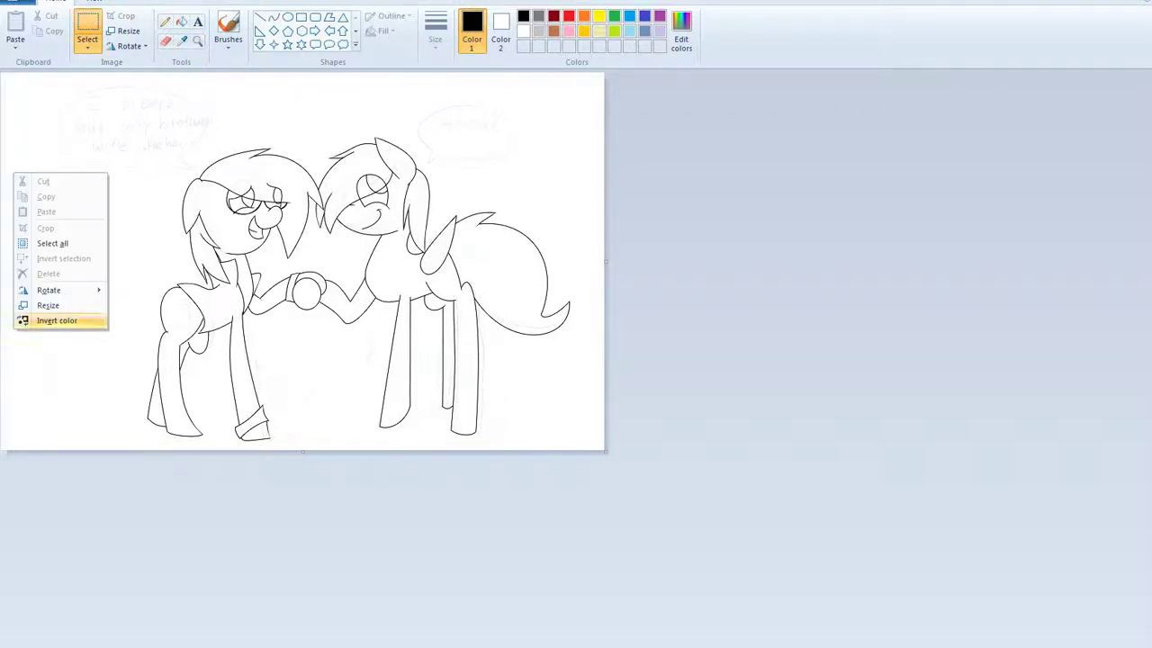
pyautogui.click(57, 320)
# Convert the image to black and white in the image properties and accept the color loss.
pyautogui.click(18, 3)
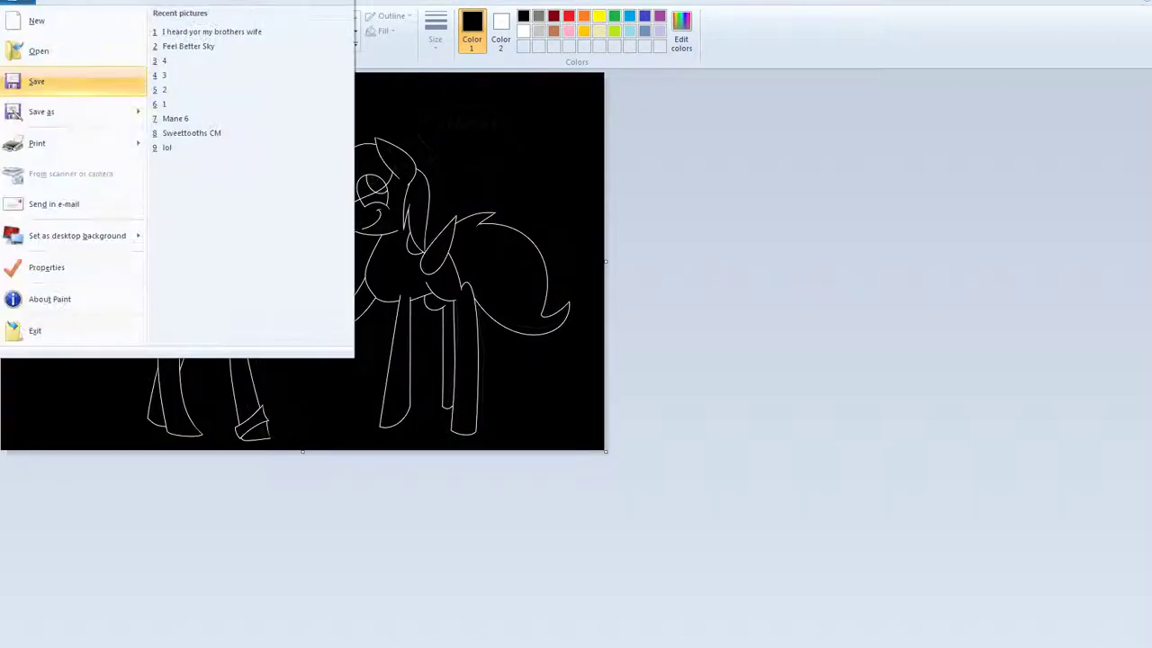
pyautogui.click(45, 267)
pyautogui.click(589, 320)
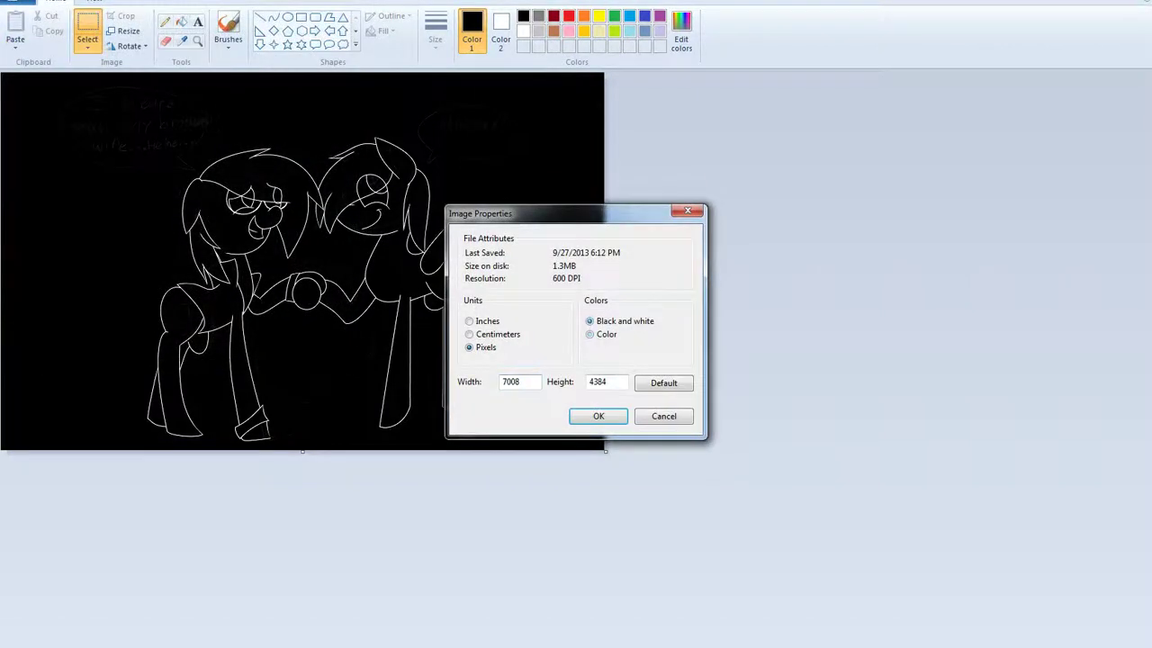
pyautogui.click(599, 416)
pyautogui.click(634, 362)
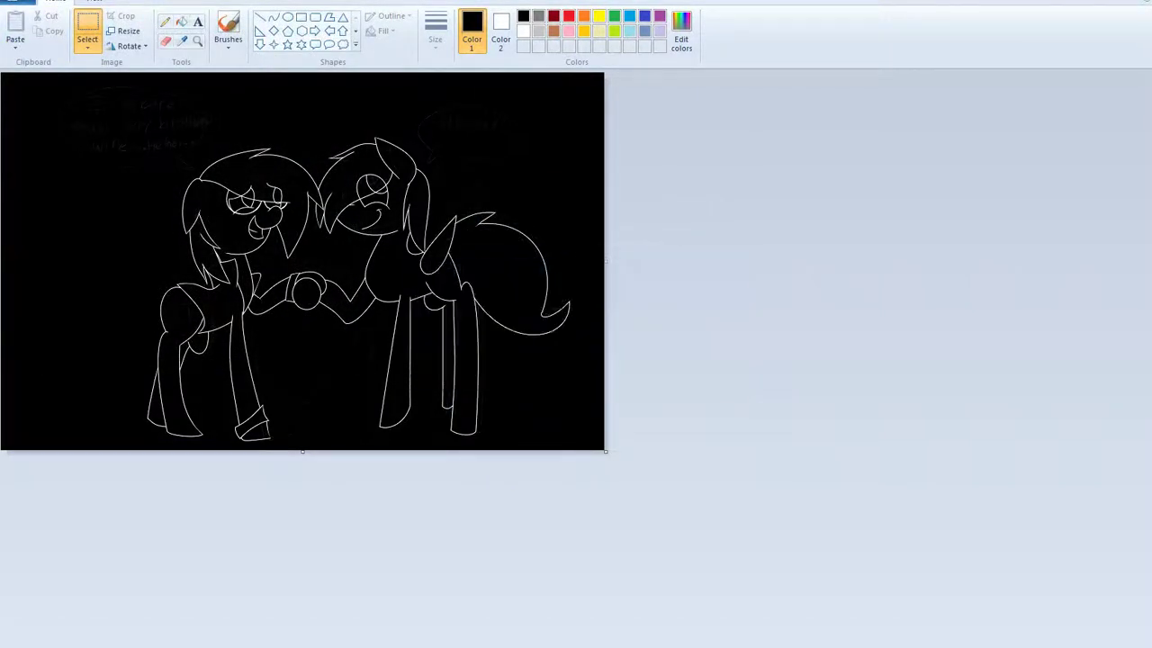
# Set the image's color mode back to Color in the image properties.
pyautogui.click(198, 40)
pyautogui.click(18, 3)
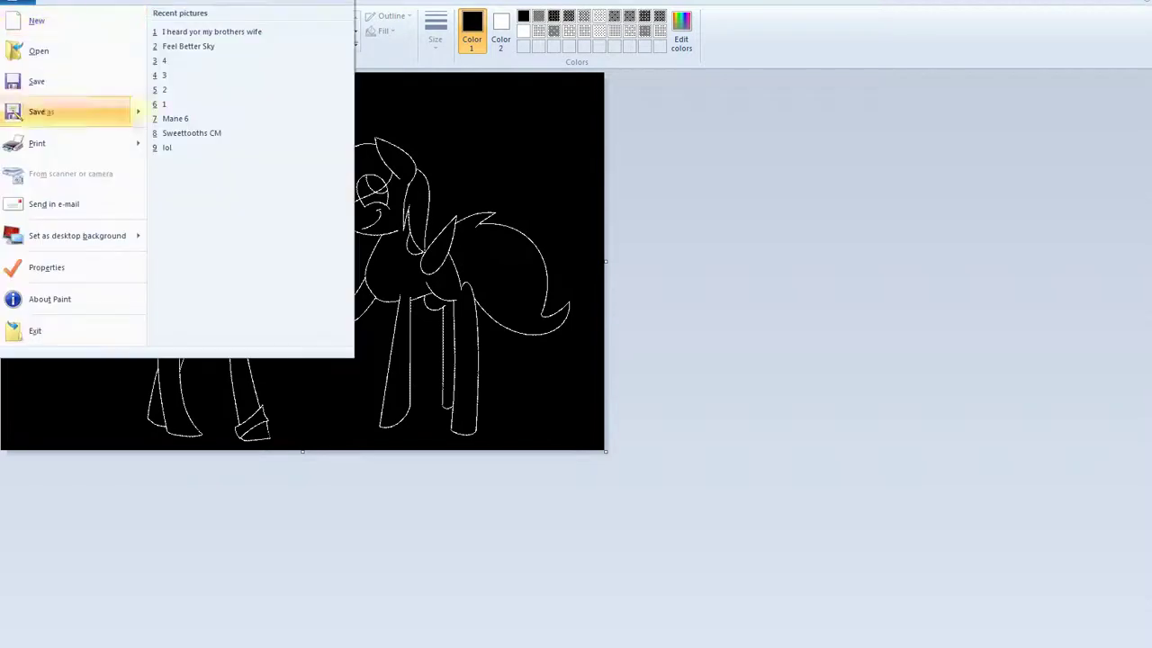
pyautogui.click(45, 265)
pyautogui.click(590, 334)
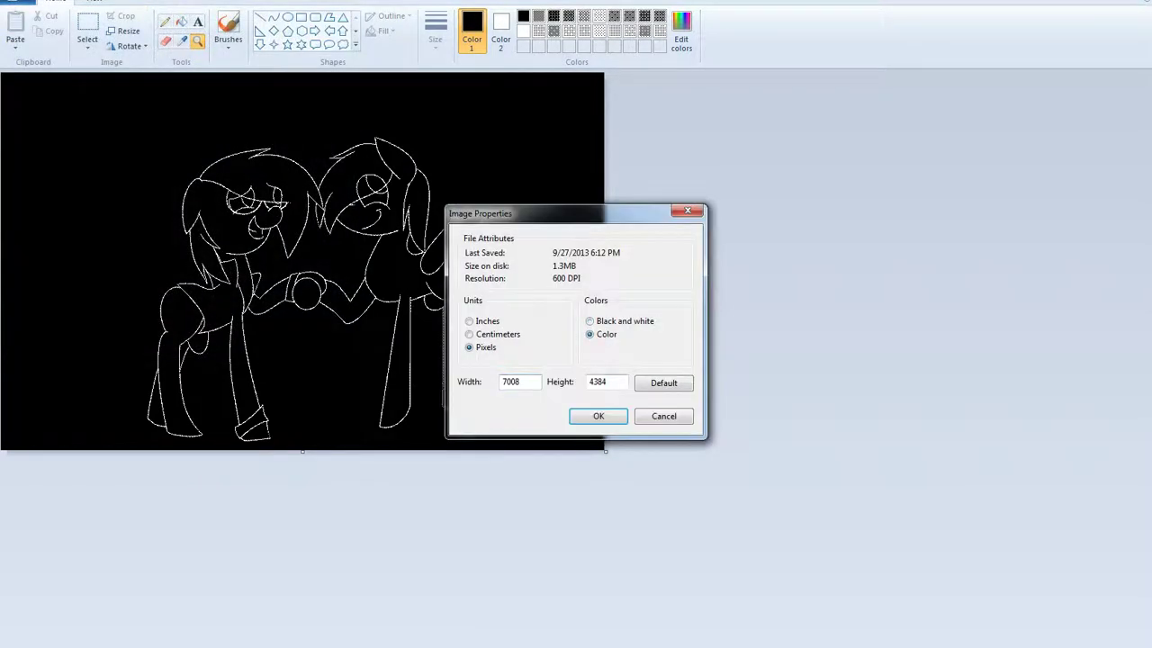
pyautogui.click(599, 416)
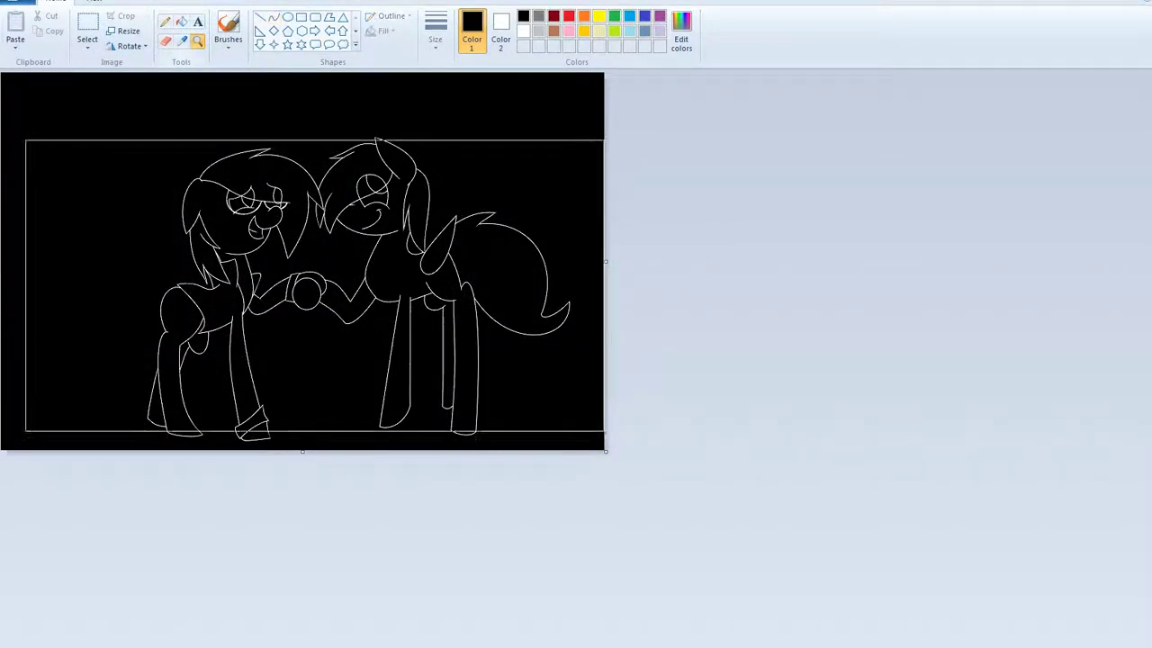
# Recolor both ponies' white outlines purple with the fill tool, including the winged pony's separate smile line.
pyautogui.click(314, 285)
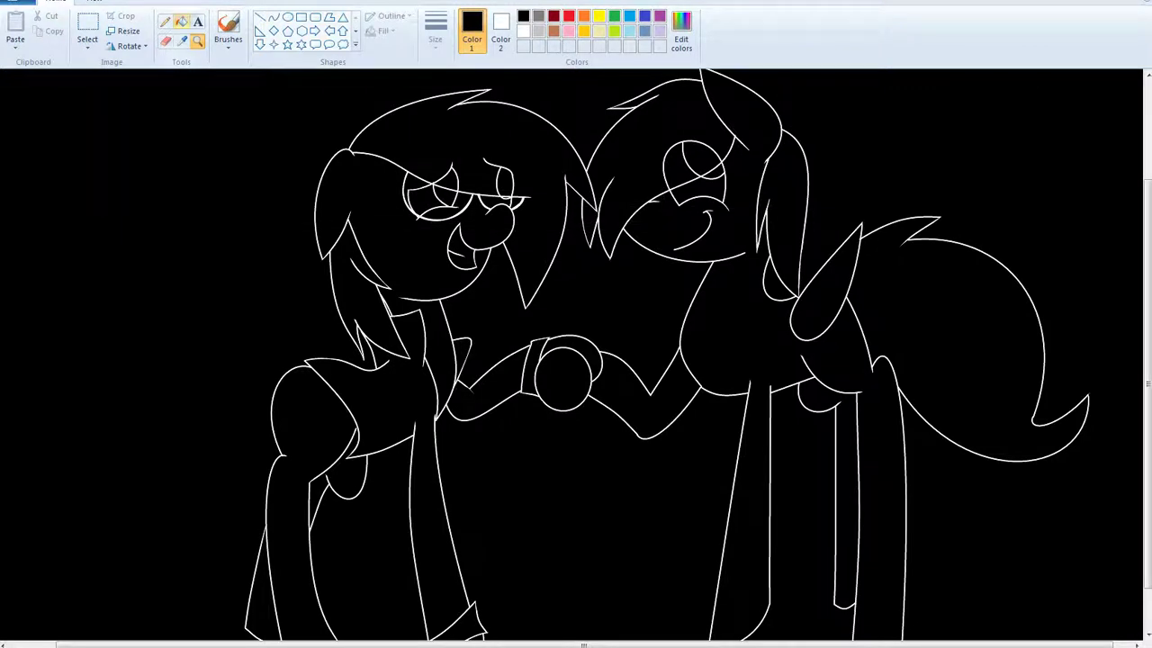
pyautogui.click(181, 21)
pyautogui.click(660, 16)
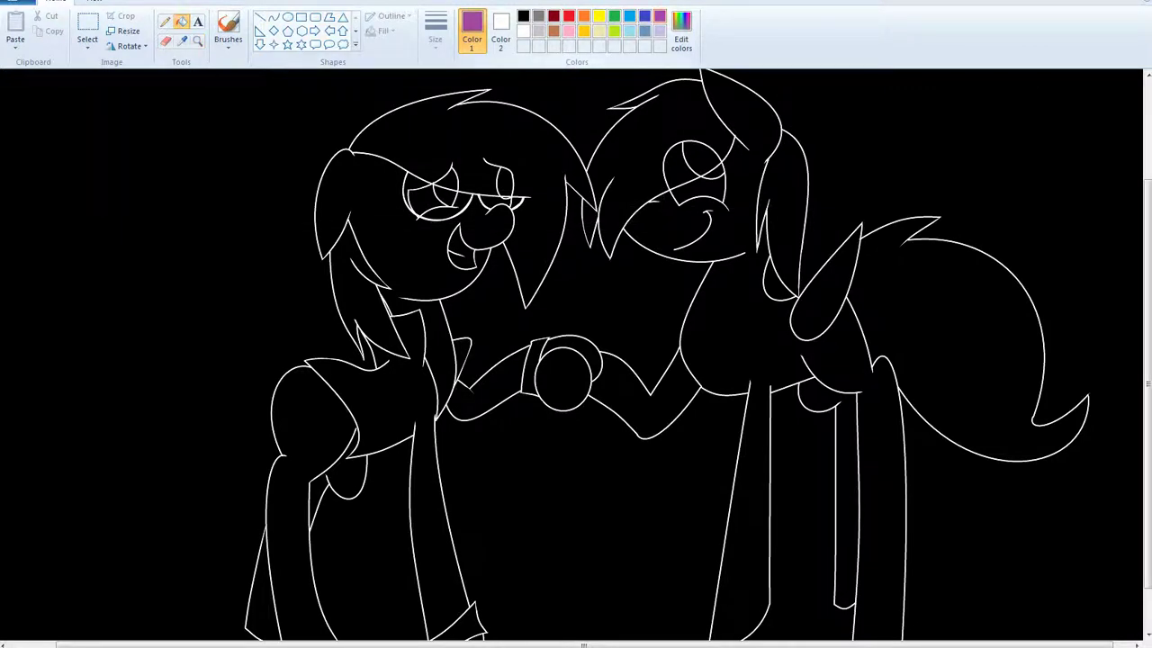
pyautogui.click(504, 144)
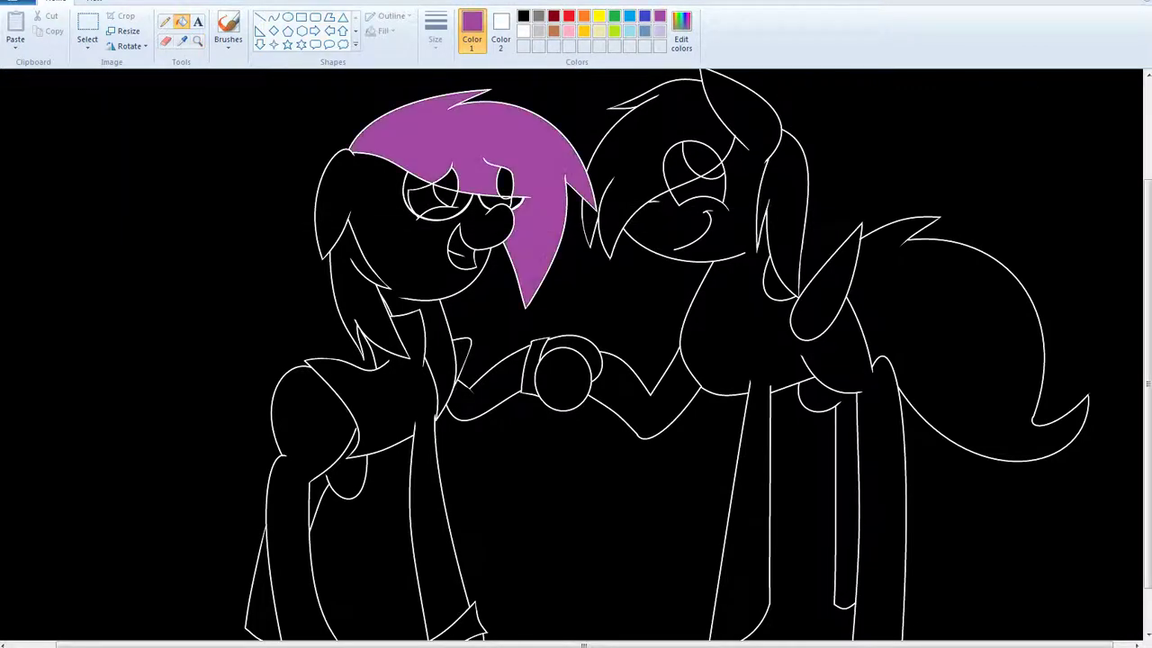
pyautogui.hotkey('ctrl', 'z')
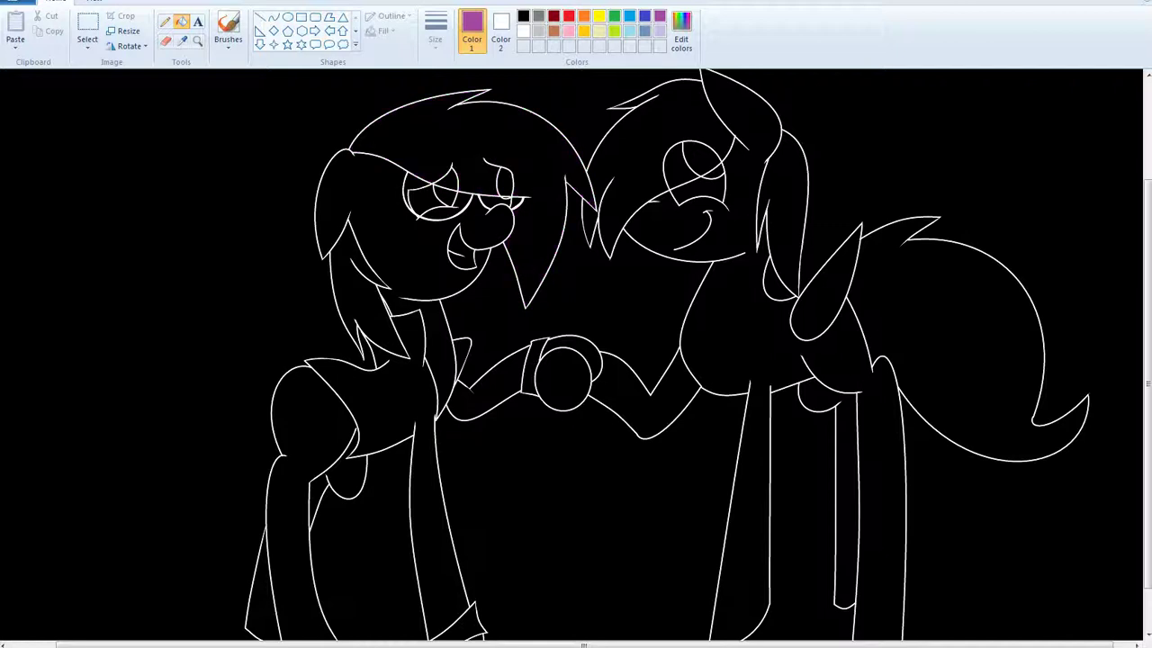
pyautogui.click(540, 116)
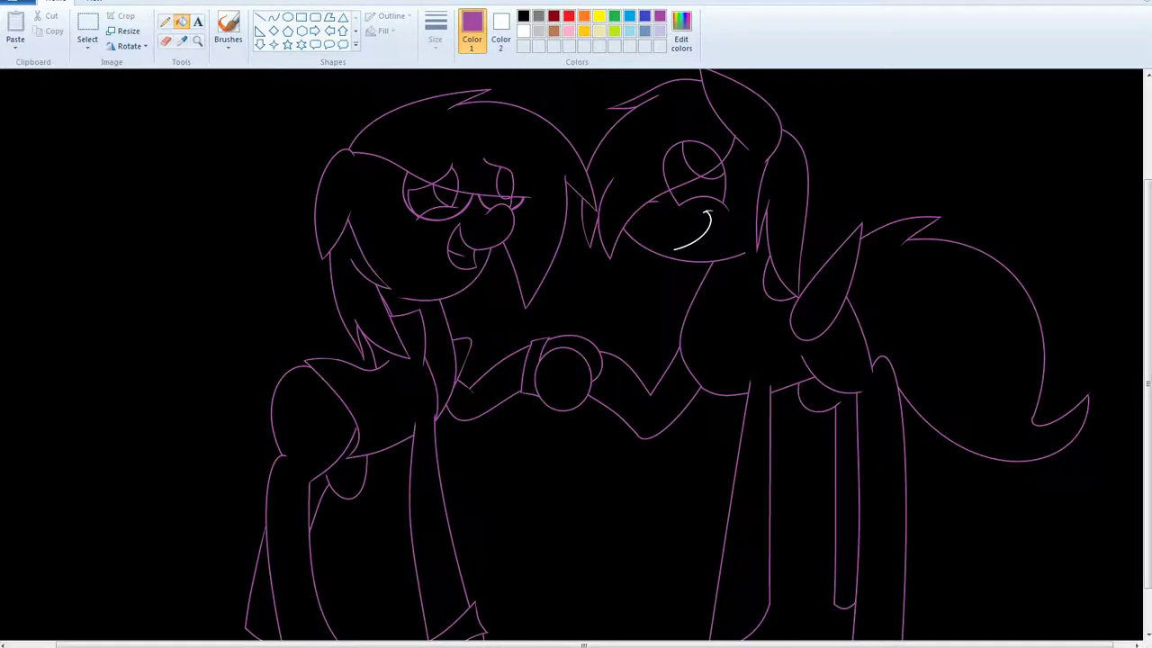
pyautogui.click(698, 238)
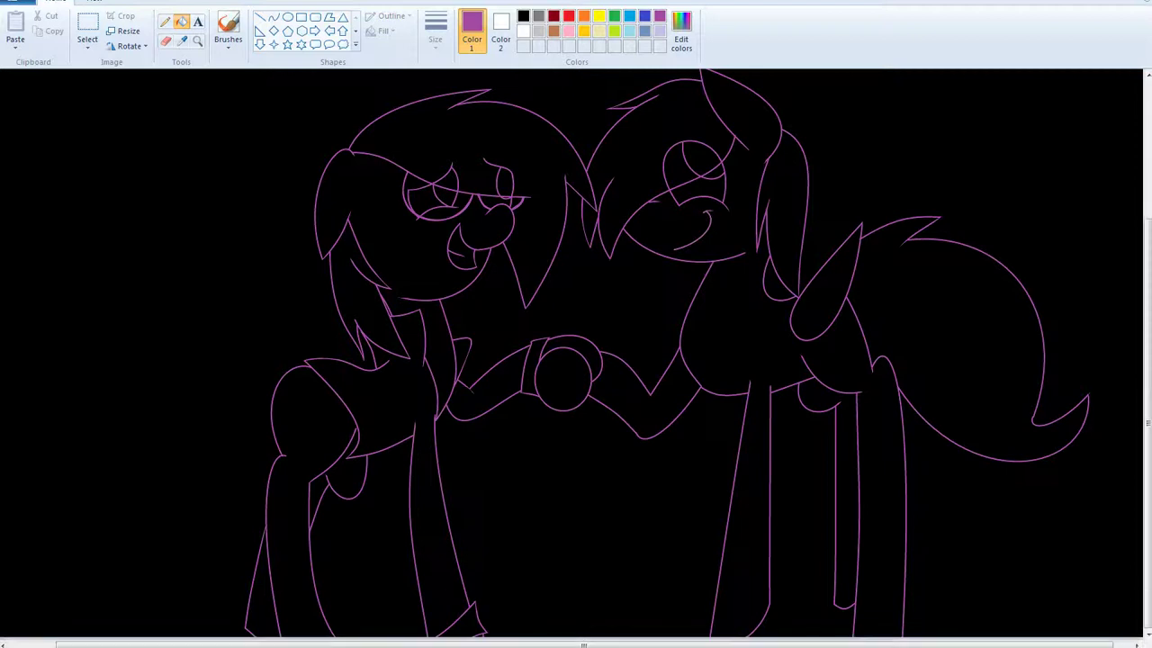
# Fill the background and the wingless pony's haunch, near hind leg and far thigh with white.
pyautogui.scroll(-1, 576, 360)
pyautogui.click(500, 32)
pyautogui.click(524, 31)
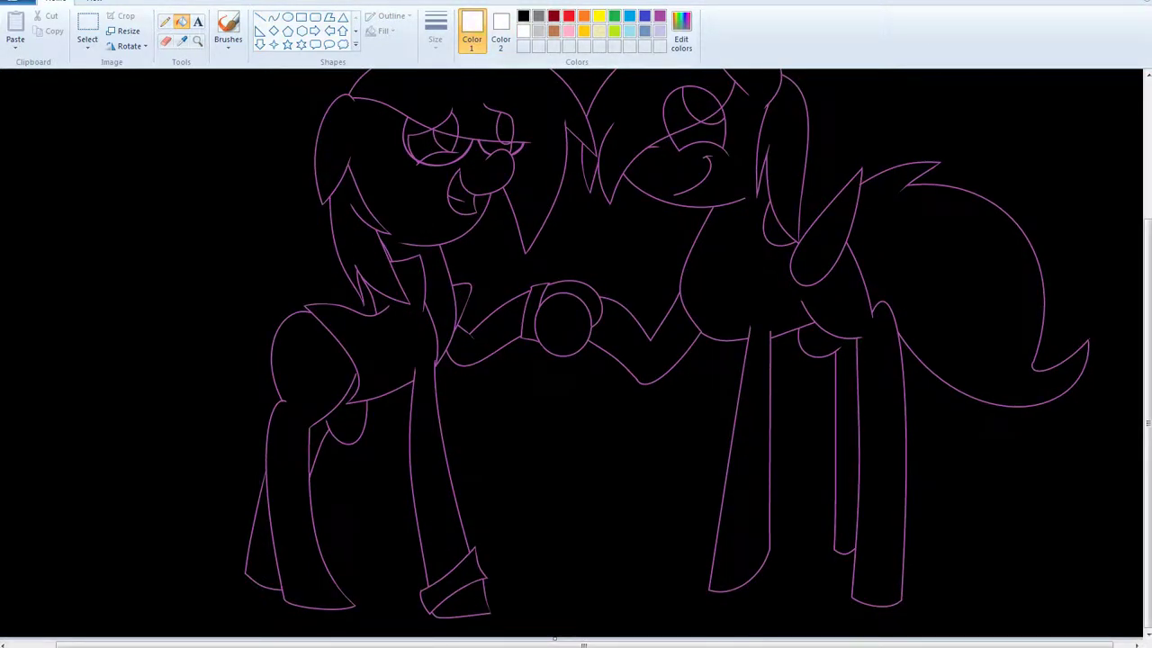
pyautogui.click(207, 360)
pyautogui.click(302, 387)
pyautogui.click(315, 441)
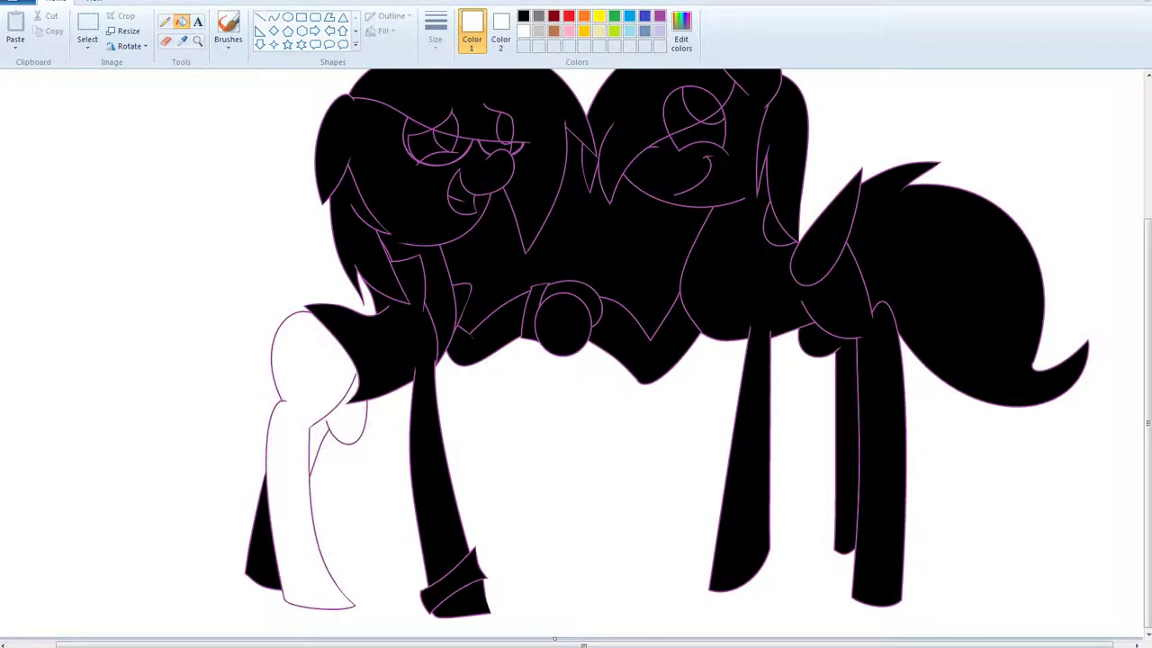
# Fill the wingless pony's far hind leg, front hoof, ankle band, front leg, body, back hair and face with white.
pyautogui.click(261, 540)
pyautogui.click(459, 601)
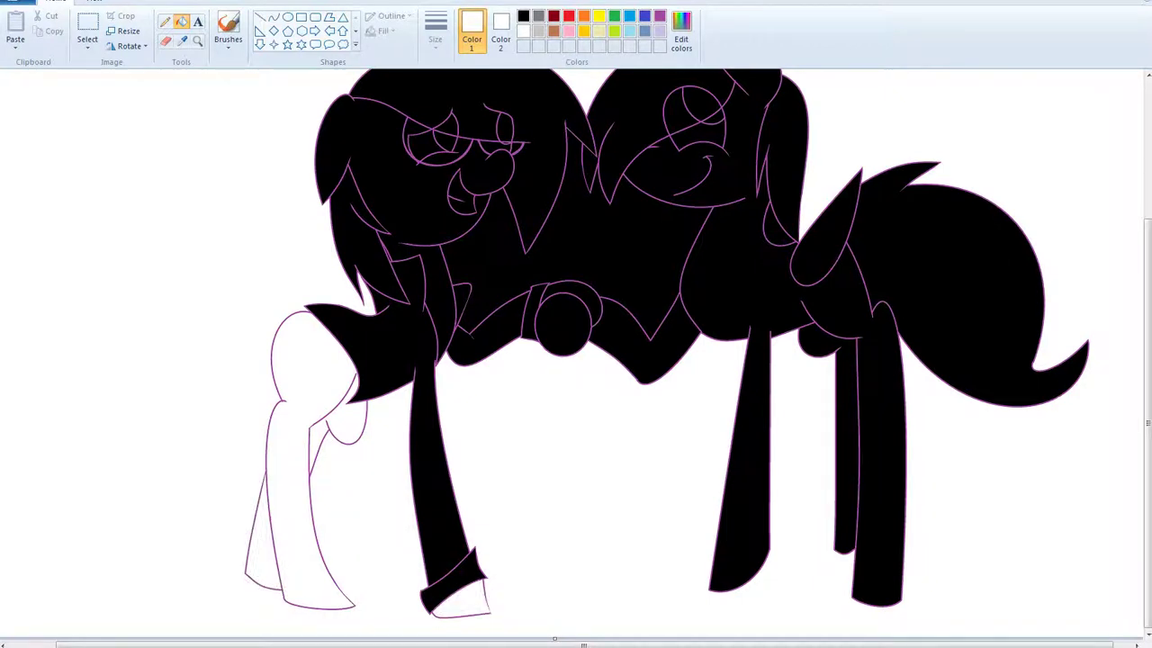
pyautogui.click(450, 574)
pyautogui.click(435, 486)
pyautogui.click(360, 238)
pyautogui.click(387, 180)
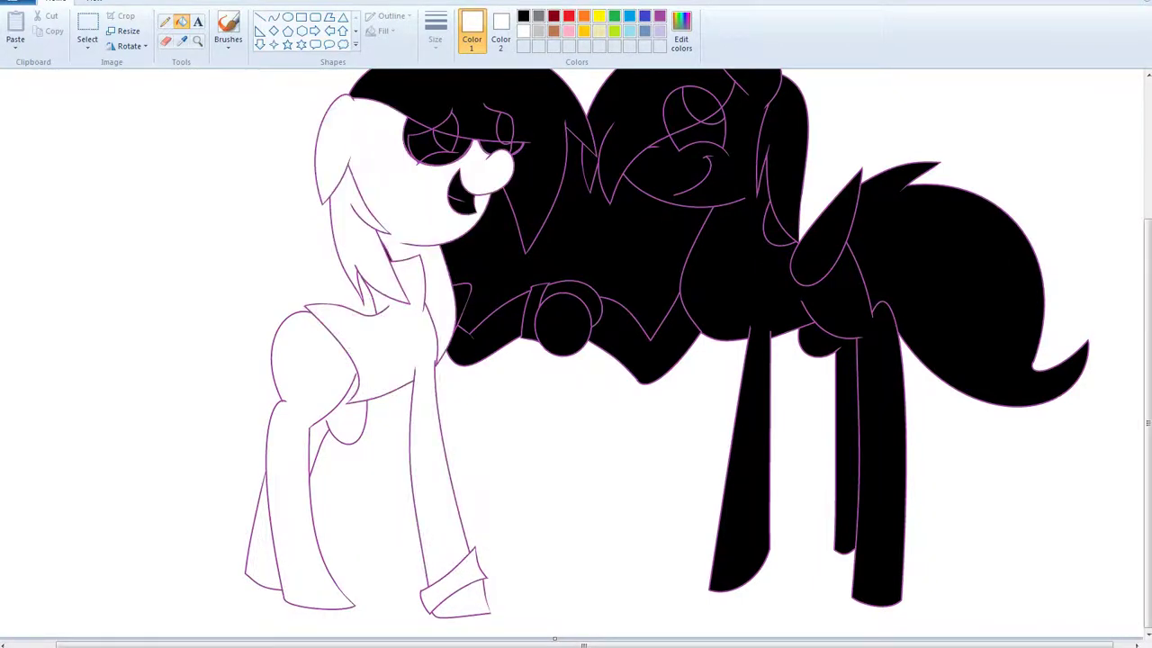
# Fill the wingless pony's raised foreleg and the small shape beside its chest with white.
pyautogui.click(481, 344)
pyautogui.click(462, 298)
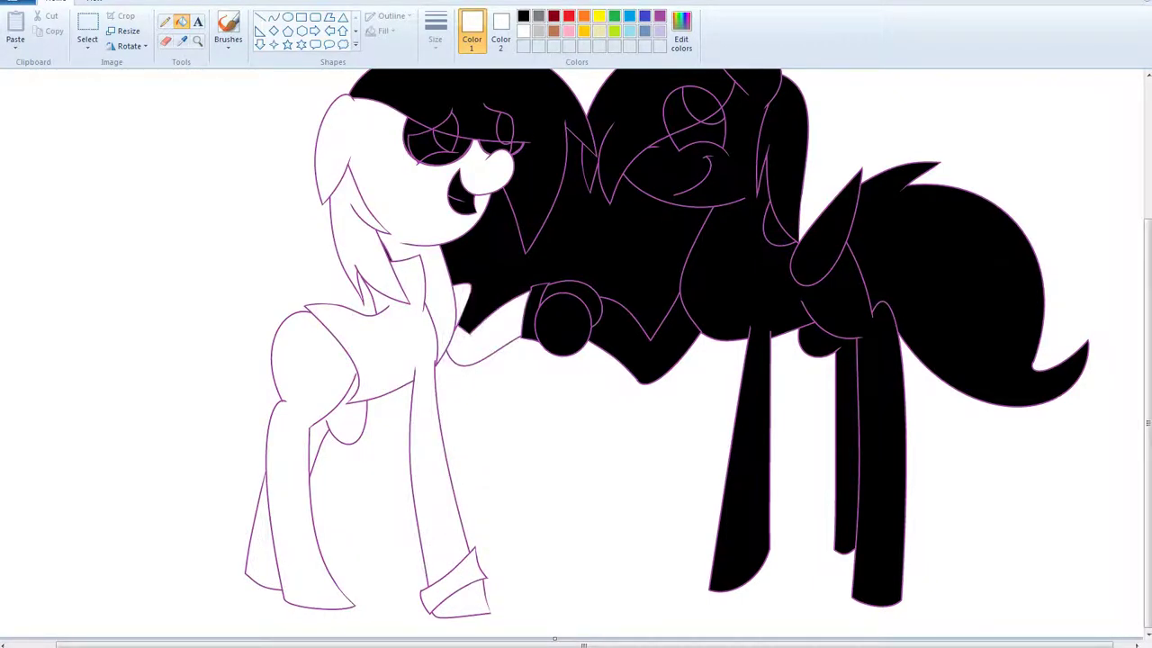
pyautogui.click(387, 252)
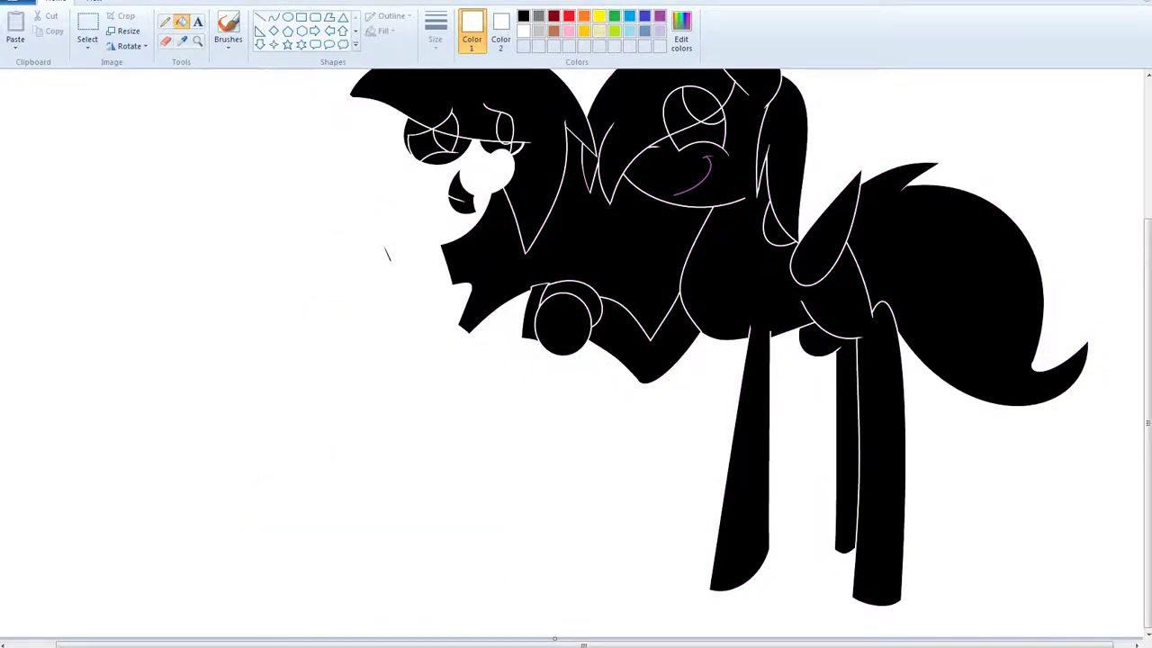
pyautogui.hotkey('ctrl', 'z')
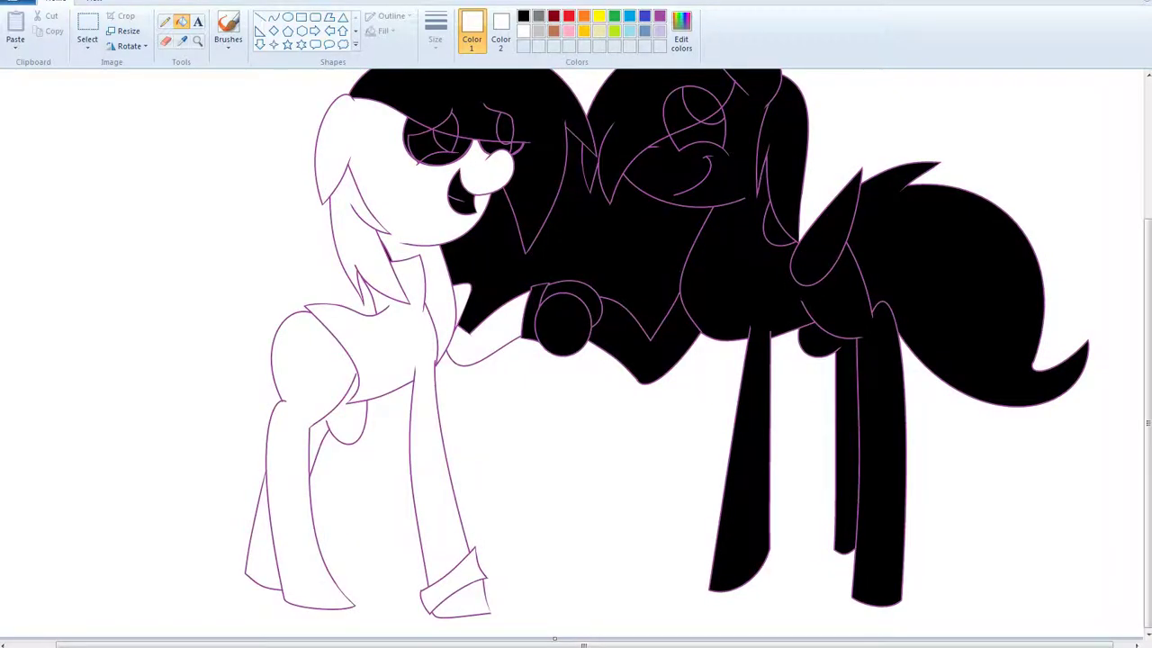
# Fill the enclosed background between the ponies, the wingless pony's mouth and the lower parts of its near eye with white.
pyautogui.click(607, 243)
pyautogui.click(457, 187)
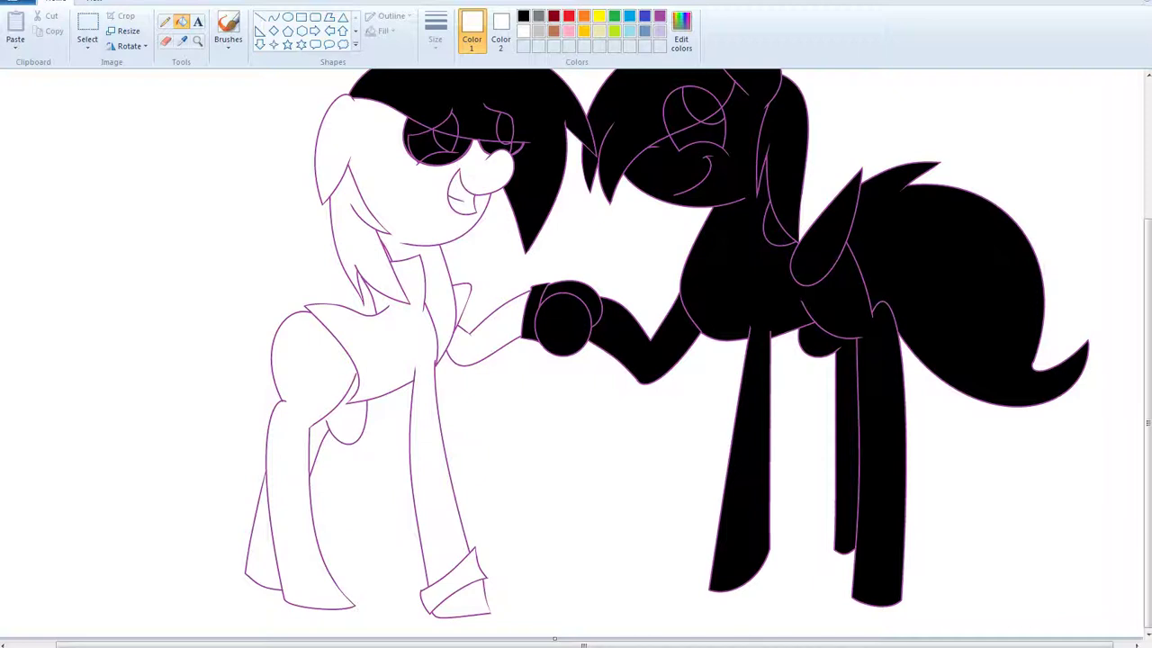
pyautogui.click(443, 158)
pyautogui.click(421, 148)
pyautogui.click(415, 127)
pyautogui.click(443, 139)
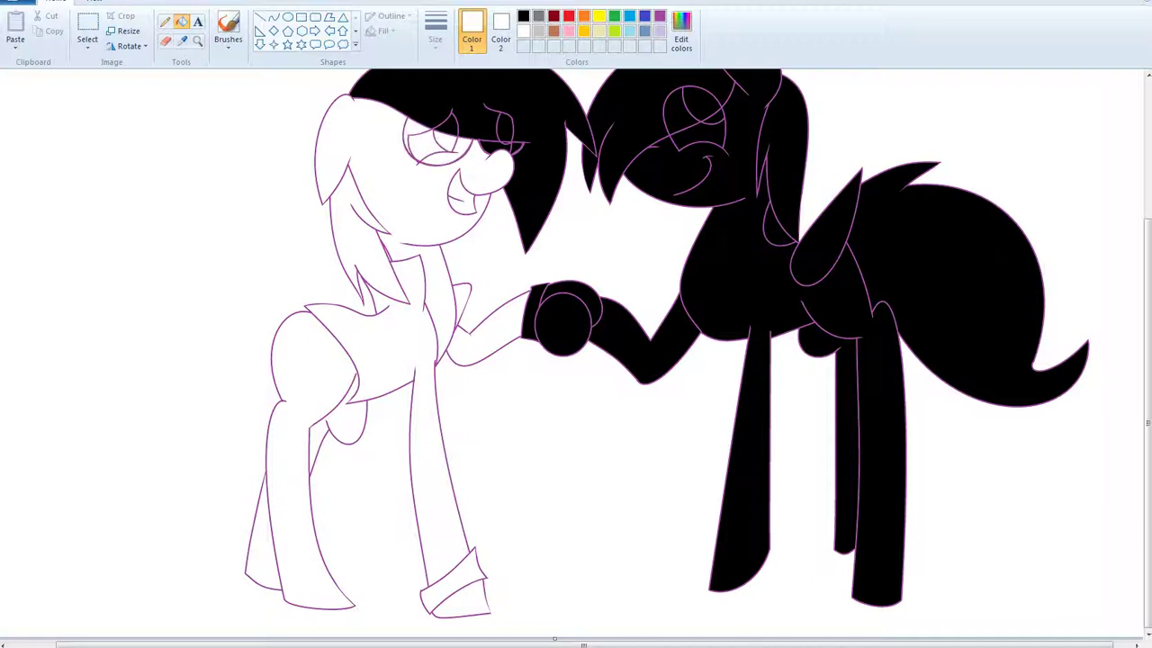
# Fill the rest of the wingless pony's near eye, its front hair and all parts of its far eye with white.
pyautogui.click(448, 127)
pyautogui.click(477, 106)
pyautogui.click(489, 147)
pyautogui.click(505, 127)
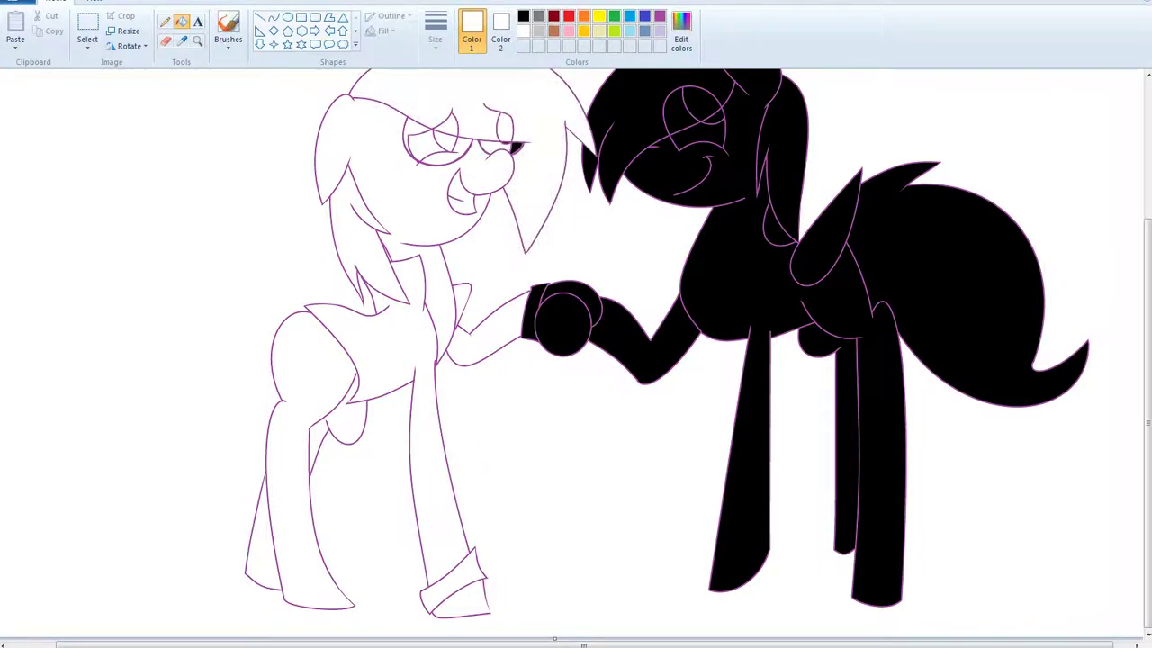
pyautogui.click(509, 147)
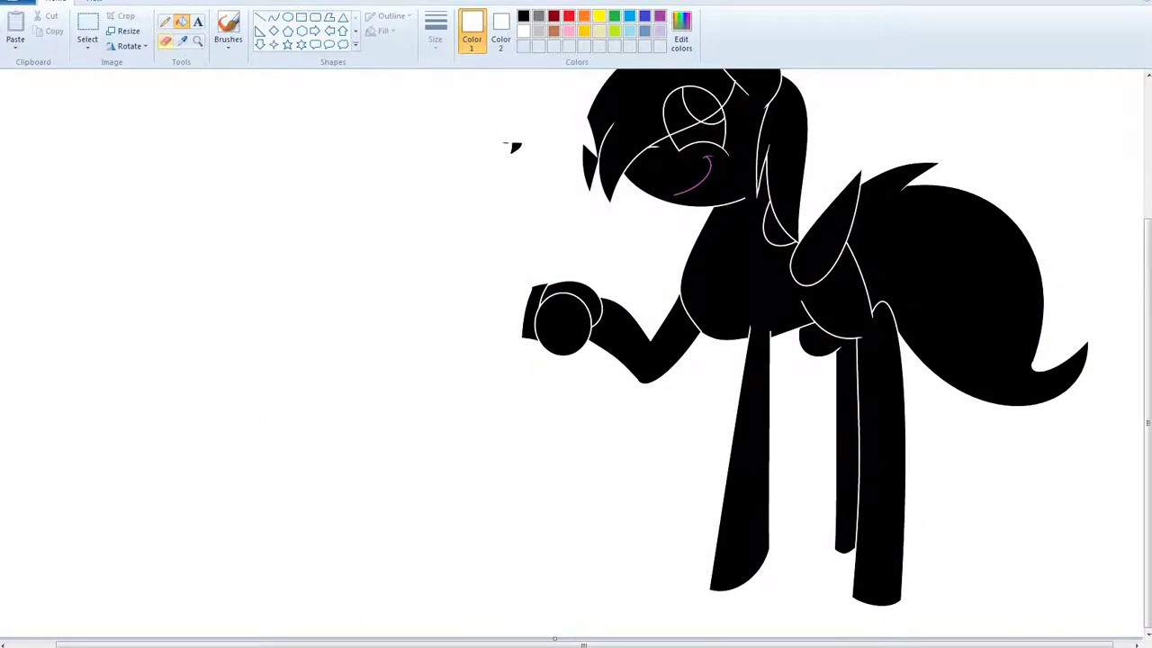
pyautogui.hotkey('ctrl', 'z')
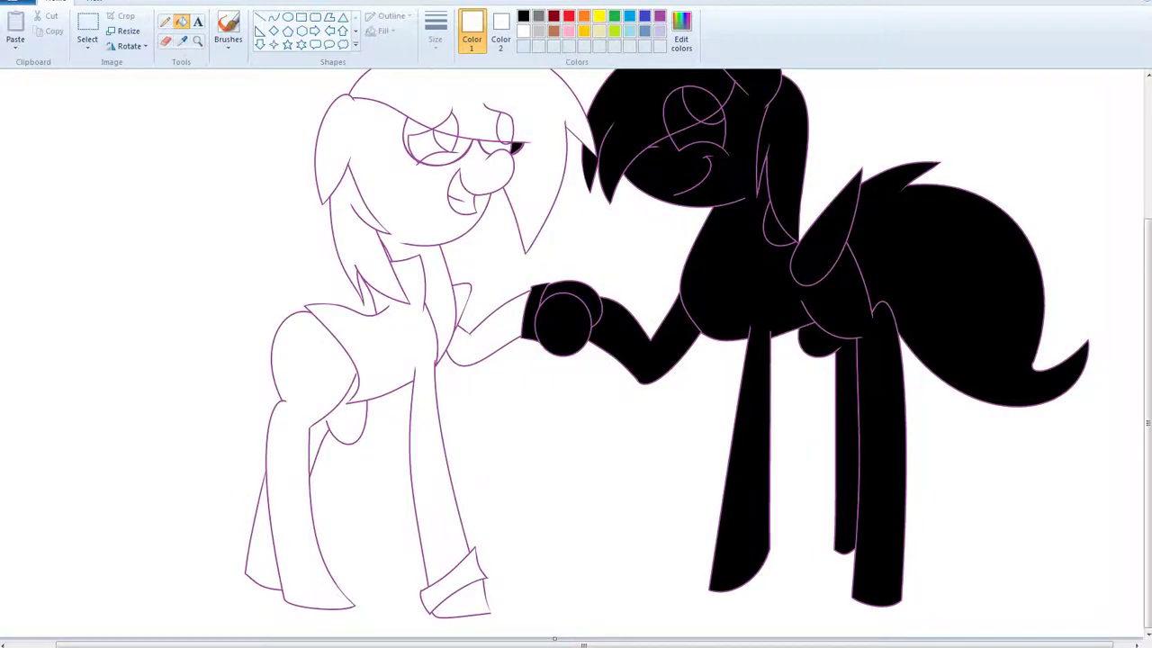
pyautogui.click(517, 148)
# Fill the two touching hooves, the wrist band, and the winged pony's raised foreleg and body with white.
pyautogui.click(563, 324)
pyautogui.click(531, 313)
pyautogui.click(580, 292)
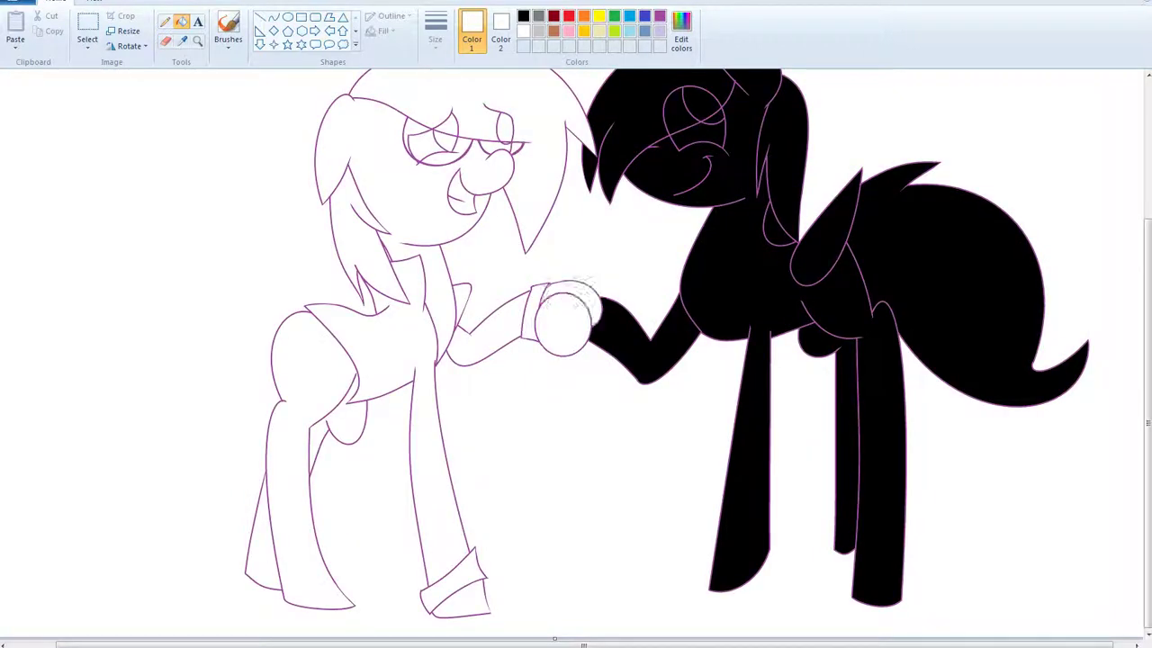
pyautogui.click(641, 346)
pyautogui.click(724, 270)
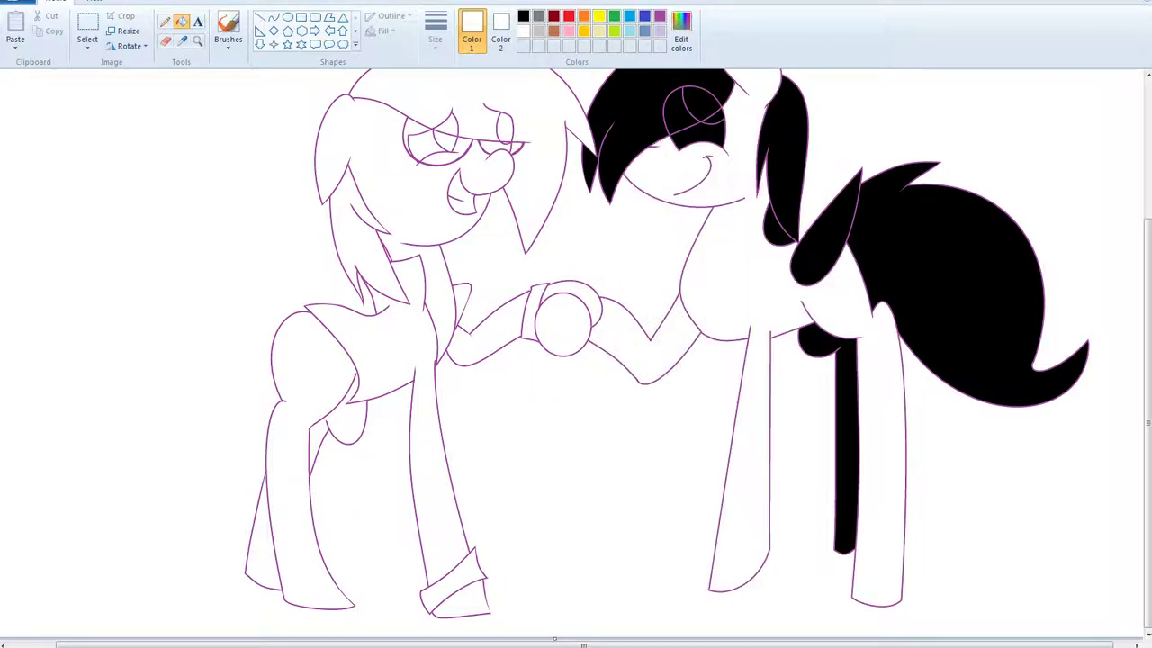
# Fill the sections of the winged pony's eye and its front hair with white.
pyautogui.click(704, 135)
pyautogui.click(712, 117)
pyautogui.click(702, 103)
pyautogui.click(675, 114)
pyautogui.click(635, 112)
pyautogui.scroll(3, 634, 112)
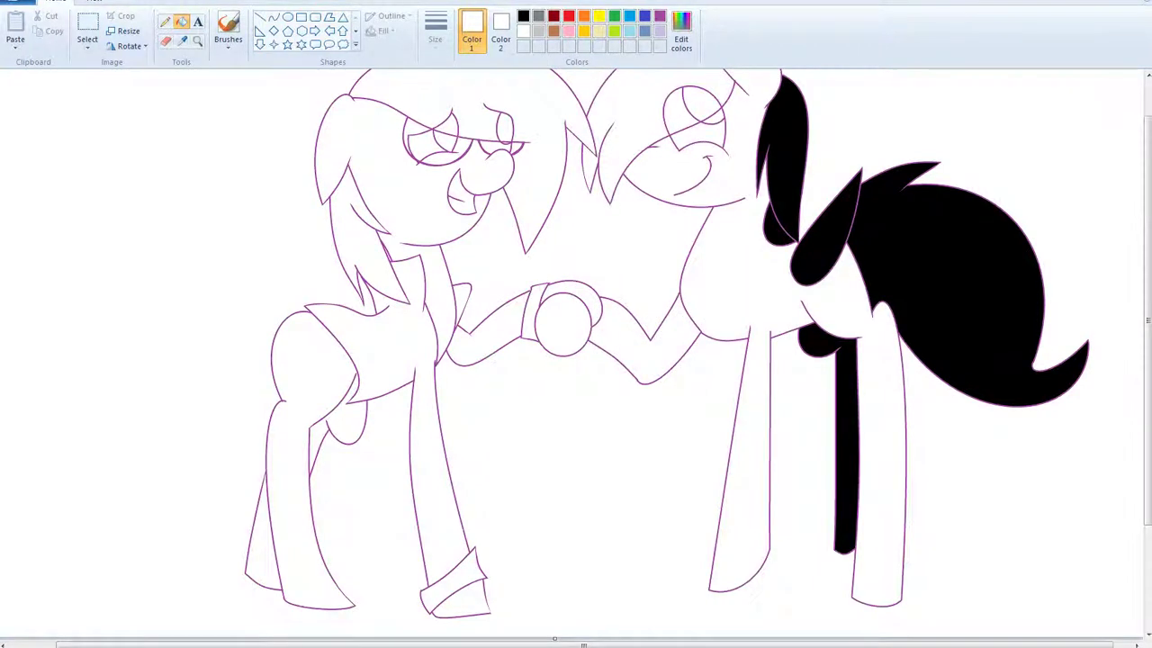
# Fill the winged pony's back hair, wing, tail and far hind leg with white.
pyautogui.click(787, 284)
pyautogui.click(778, 370)
pyautogui.click(819, 398)
pyautogui.click(936, 414)
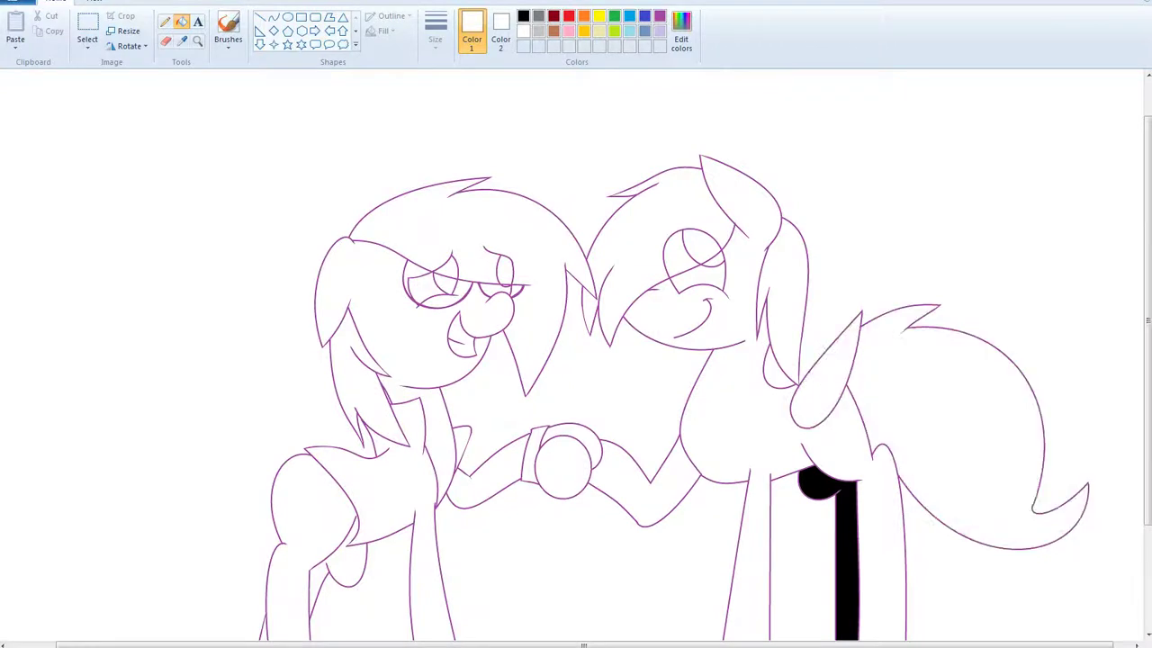
pyautogui.scroll(-3, 846, 432)
pyautogui.click(845, 432)
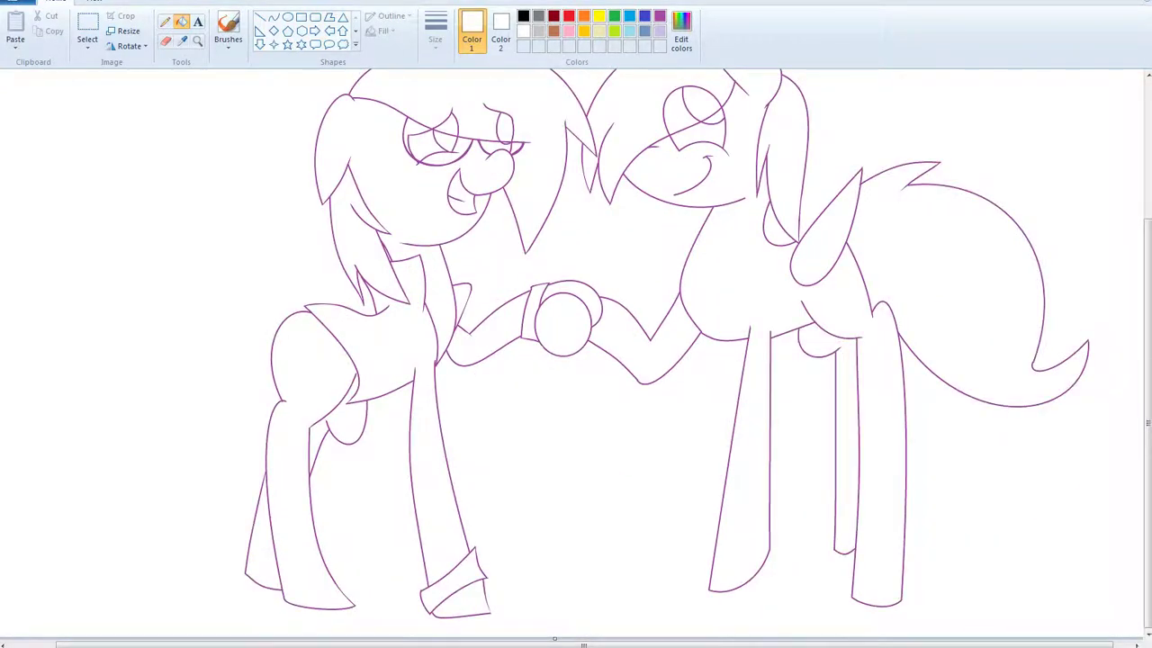
# Recolor the purple outlines of both ponies black, including the winged pony's separate mouth line.
pyautogui.click(524, 16)
pyautogui.click(587, 115)
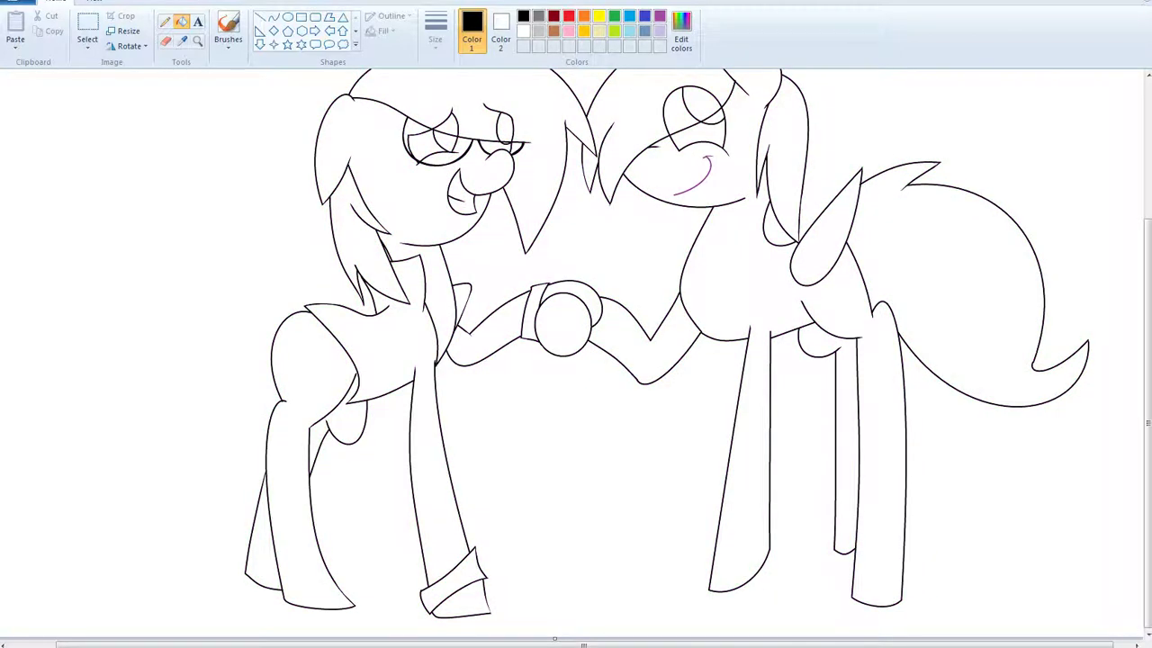
pyautogui.click(693, 184)
pyautogui.scroll(3, 576, 360)
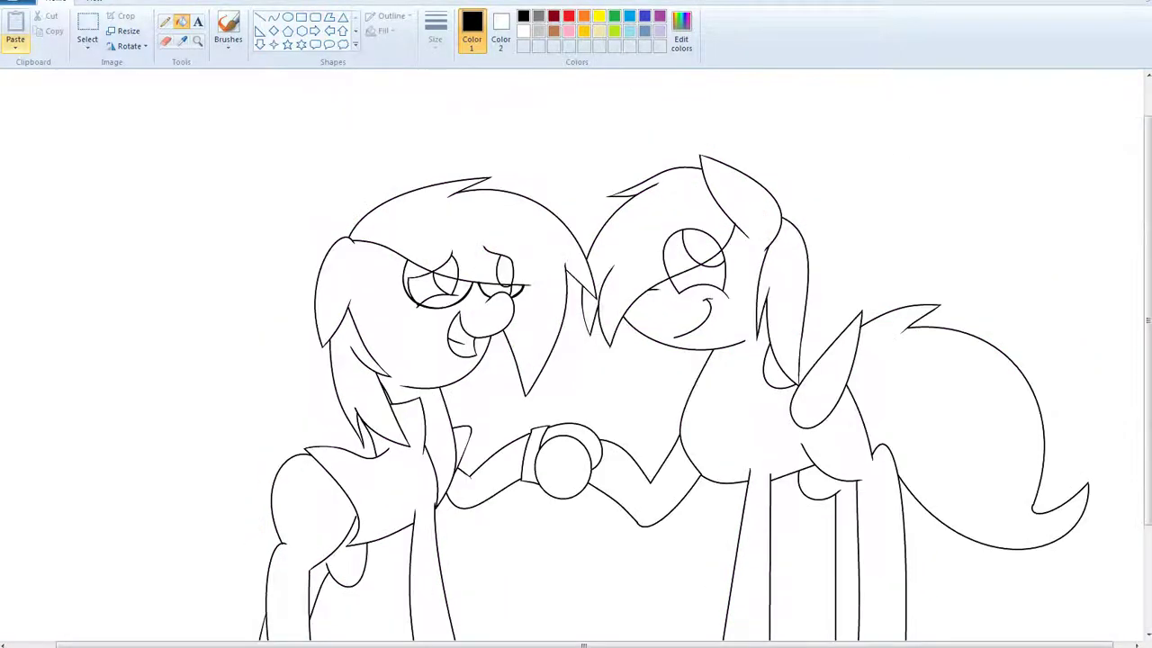
# Paste the Mane 6 picture from file onto the canvas as a color reference, keeping its size.
pyautogui.click(15, 43)
pyautogui.click(40, 82)
pyautogui.doubleClick(741, 206)
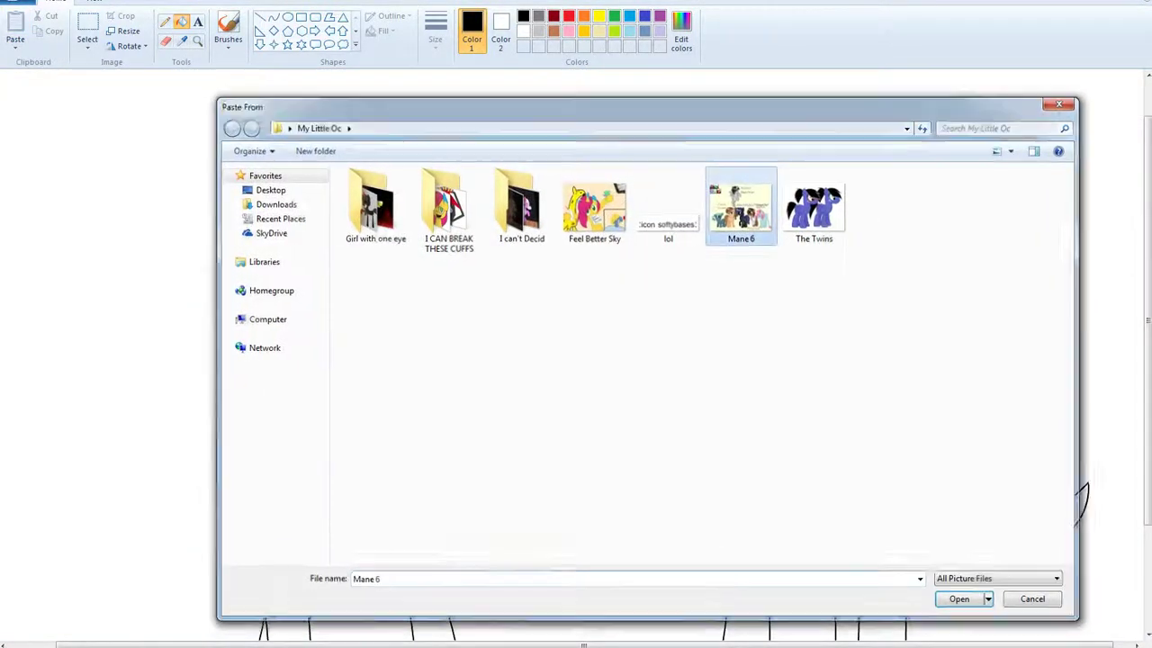
pyautogui.click(126, 31)
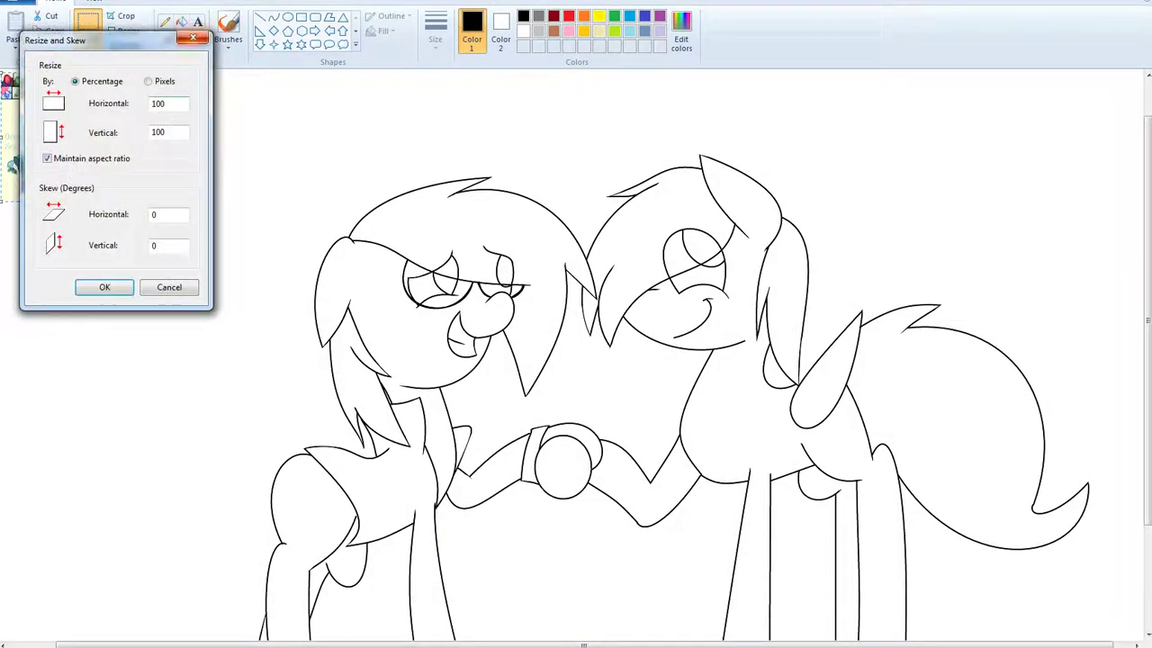
pyautogui.click(168, 286)
# Cut the brown pony from the reference picture, undo the full picture's paste, and paste only that pony enlarged beside the drawing.
pyautogui.click(87, 28)
pyautogui.moveTo(105, 135)
pyautogui.mouseDown()
pyautogui.moveTo(139, 172)
pyautogui.moveTo(140, 191)
pyautogui.mouseUp()
pyautogui.click(50, 15)
pyautogui.hotkey('ctrl', 'z')
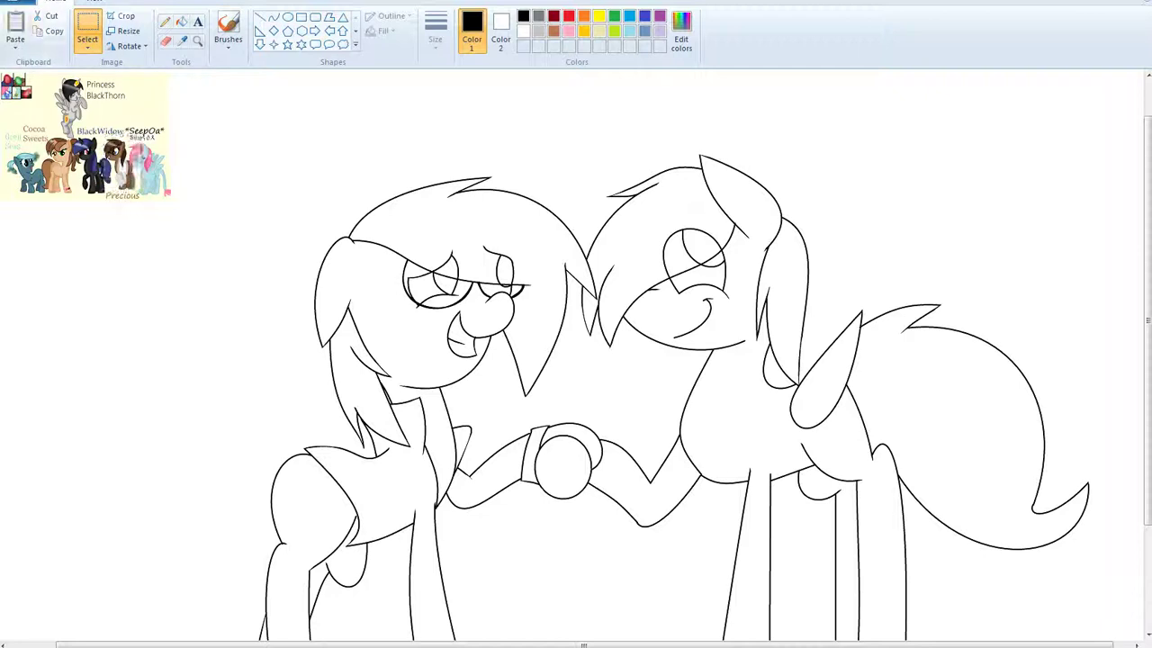
pyautogui.hotkey('ctrl', 'z')
pyautogui.click(16, 23)
pyautogui.moveTo(36, 128); pyautogui.dragTo(247, 373)
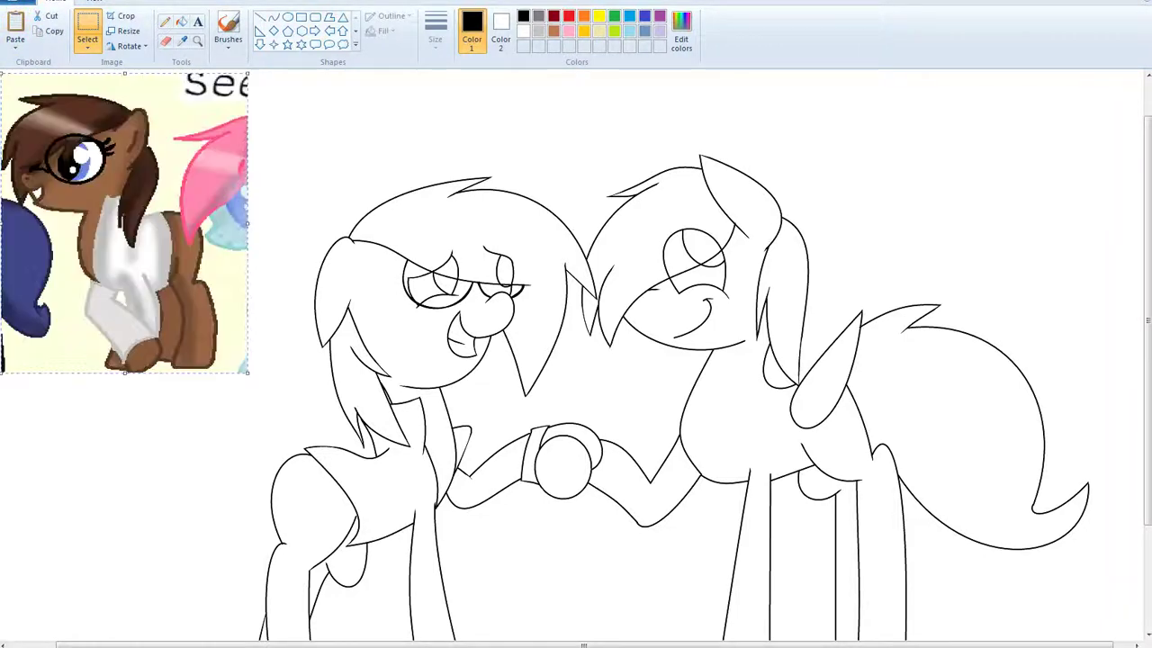
# Sample the brown coat color from the reference and fill the wingless pony's head, neck, hindquarters, hind legs and raised hoof.
pyautogui.click(182, 40)
pyautogui.click(187, 248)
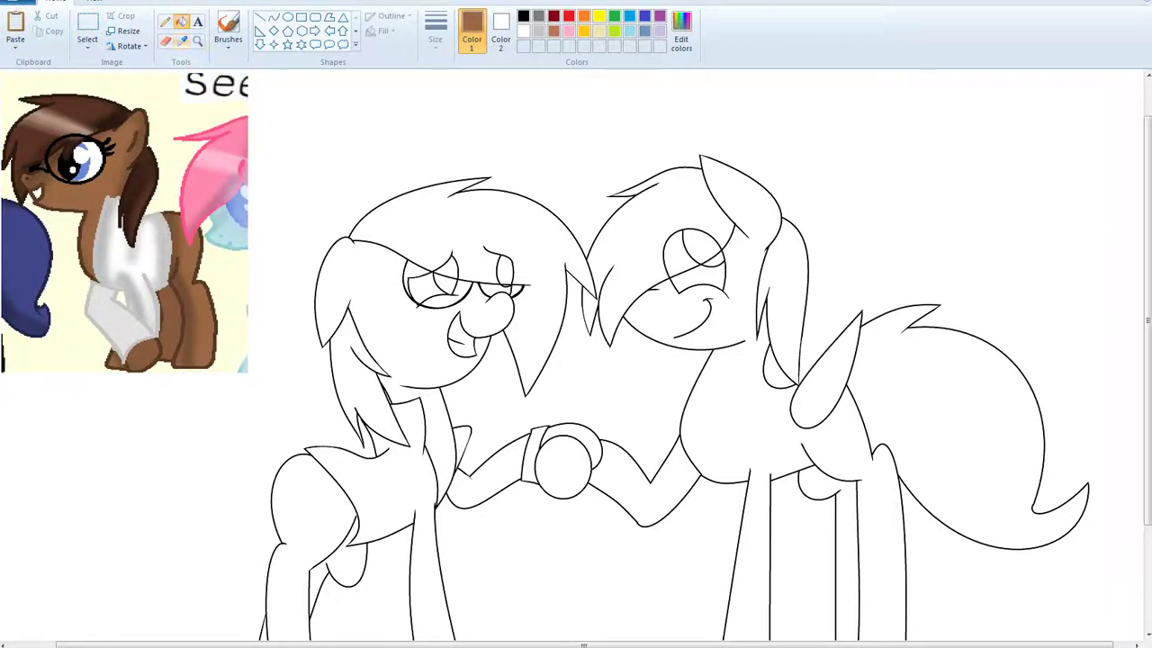
pyautogui.click(393, 317)
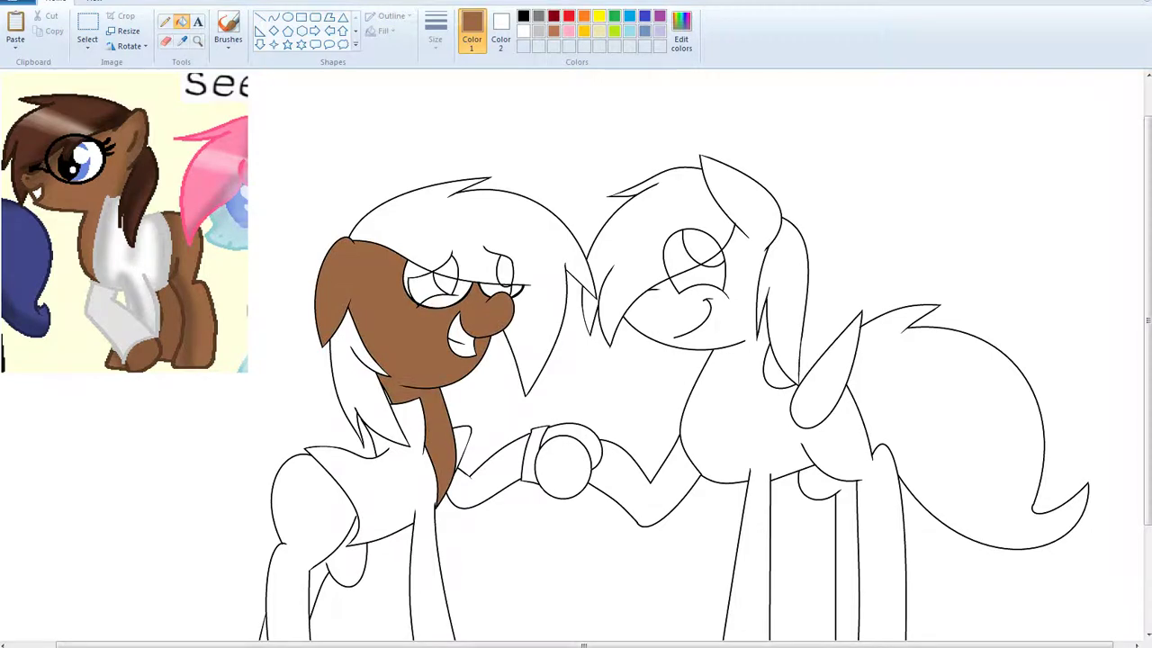
pyautogui.click(302, 504)
pyautogui.click(349, 567)
pyautogui.click(354, 529)
pyautogui.scroll(-3, 576, 360)
pyautogui.click(263, 543)
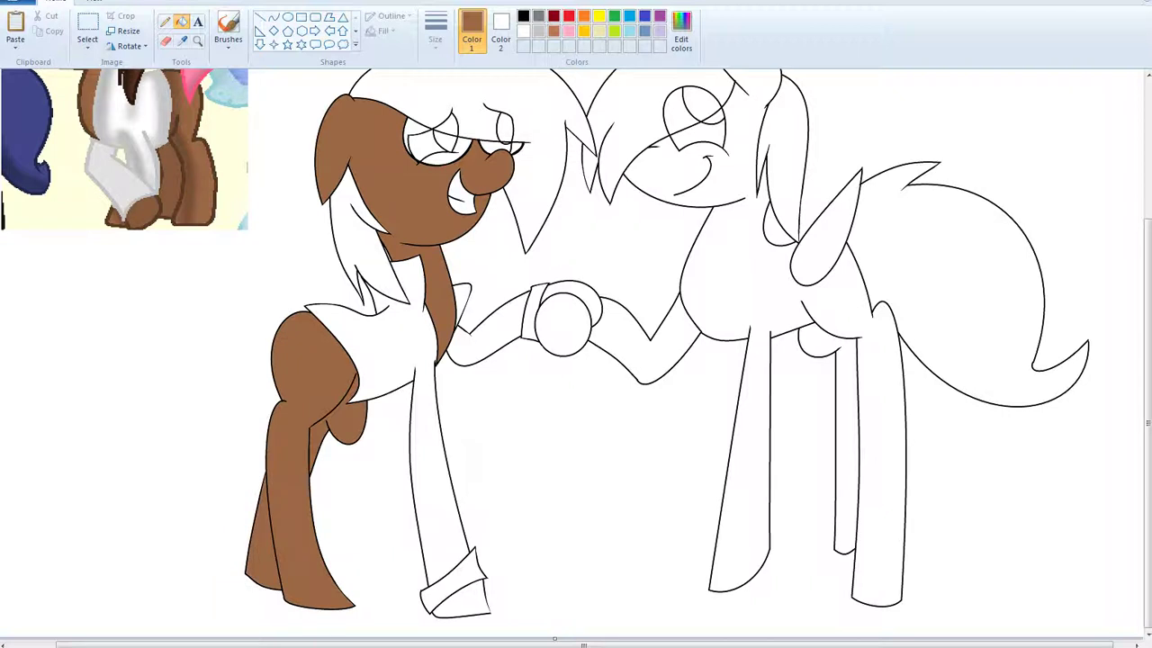
pyautogui.click(583, 297)
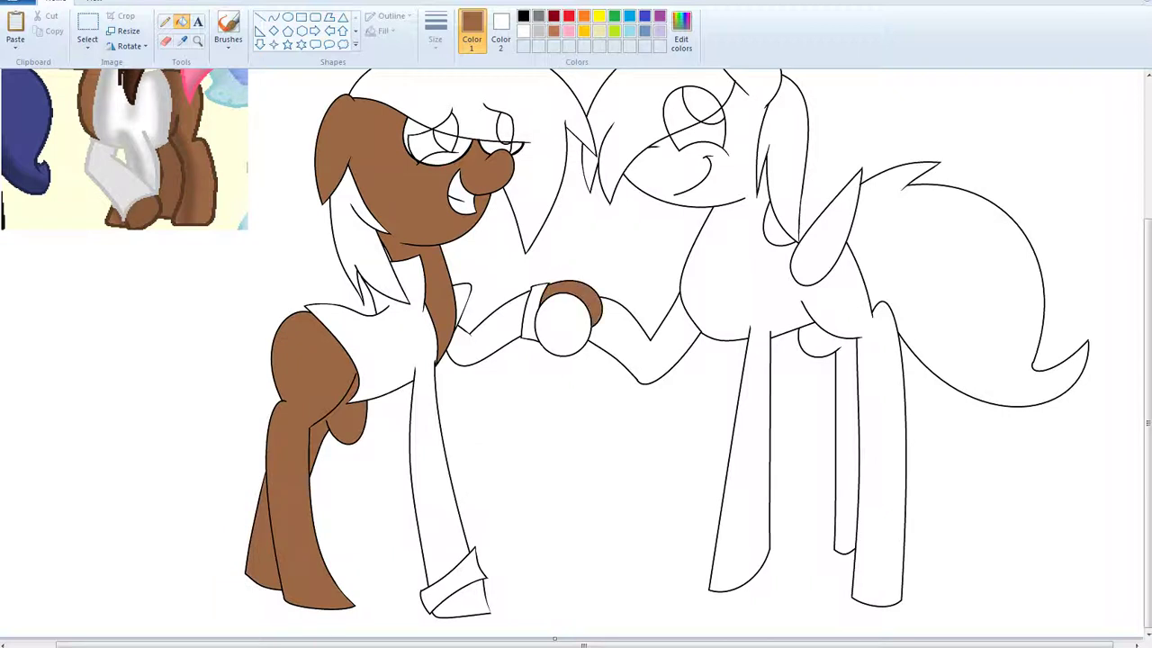
# Undo the brown fill that spills into the background, close the standing front hoof's outline gap and fill that hoof with brown.
pyautogui.click(464, 601)
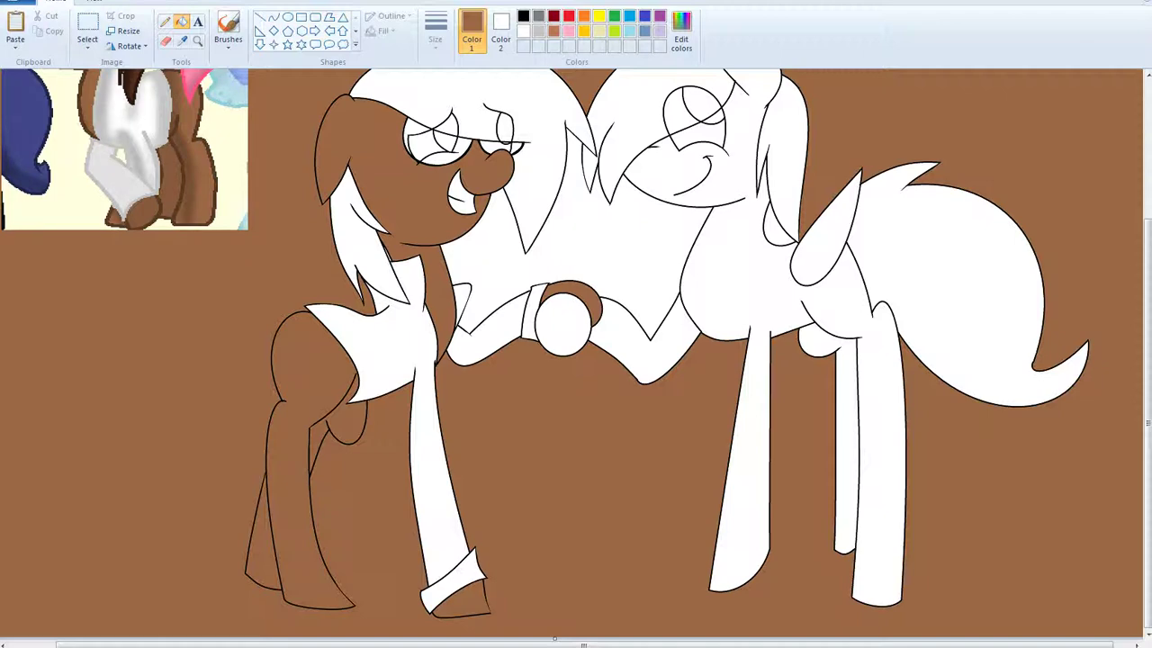
pyautogui.hotkey('ctrl', 'z')
pyautogui.click(197, 42)
pyautogui.click(449, 575)
pyautogui.click(576, 531)
pyautogui.click(576, 531)
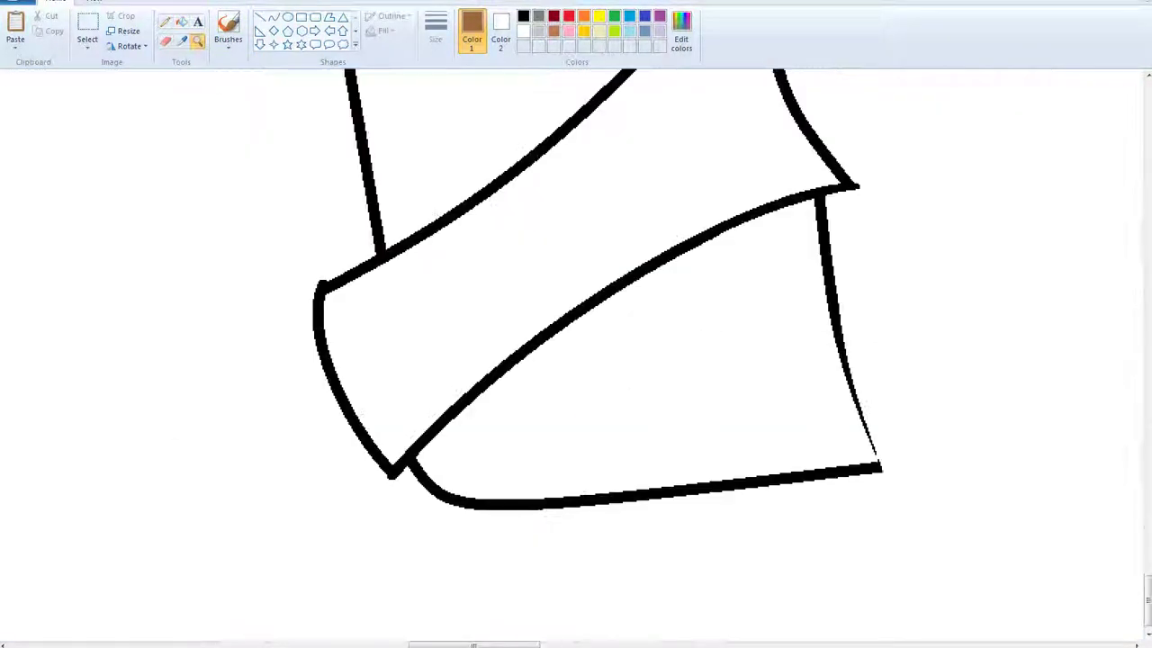
pyautogui.click(166, 21)
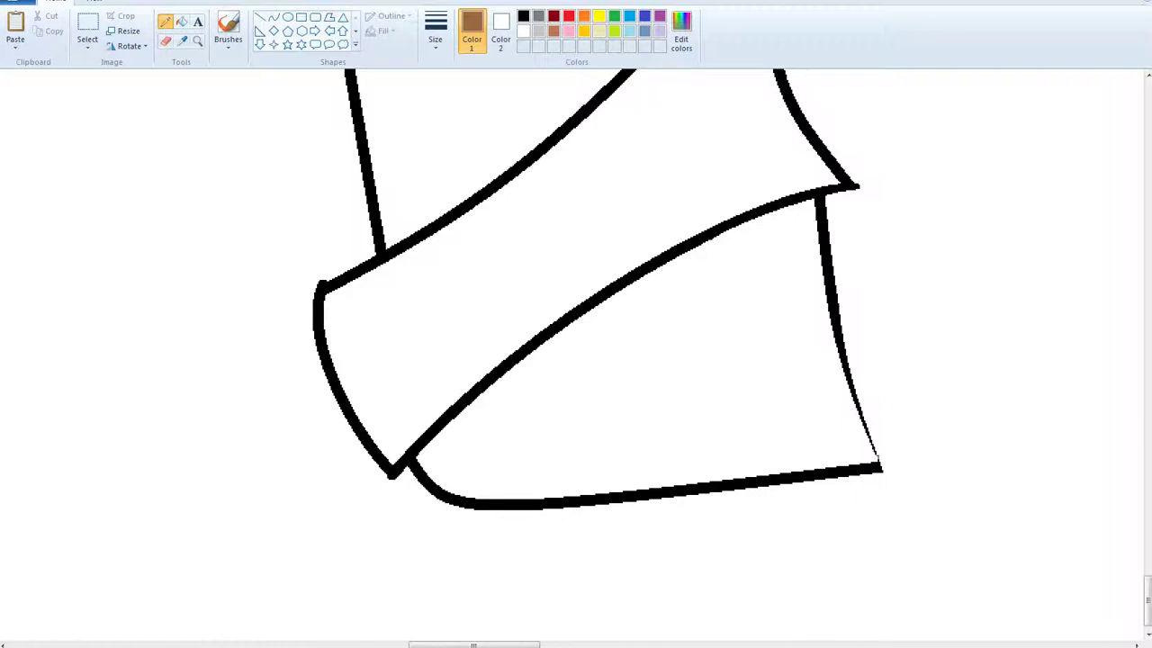
pyautogui.click(182, 21)
pyautogui.click(666, 387)
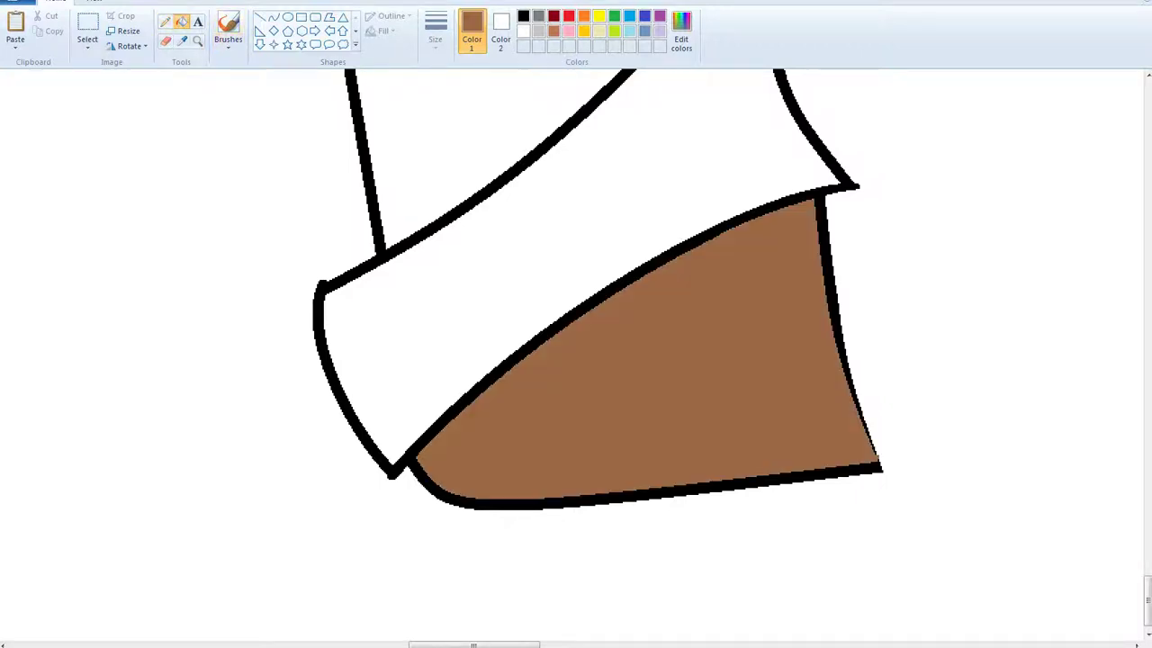
# Fill the skin areas inside the glasses around the wingless pony's near eye with brown.
pyautogui.click(197, 41)
pyautogui.rightClick(256, 134)
pyautogui.rightClick(257, 134)
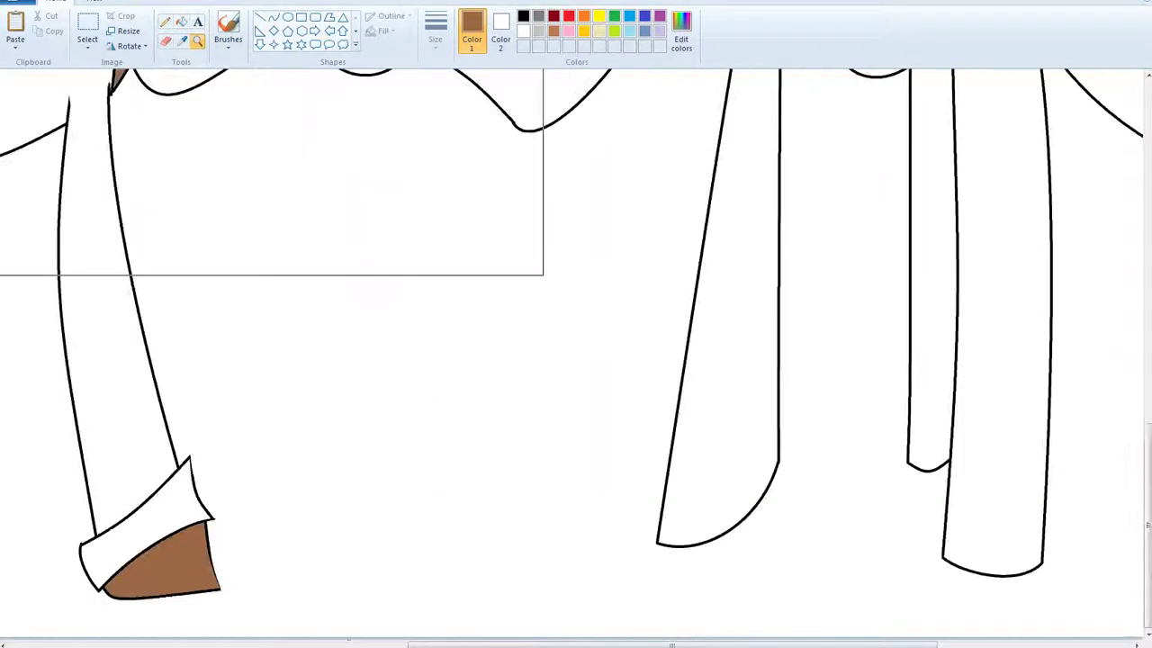
pyautogui.rightClick(256, 133)
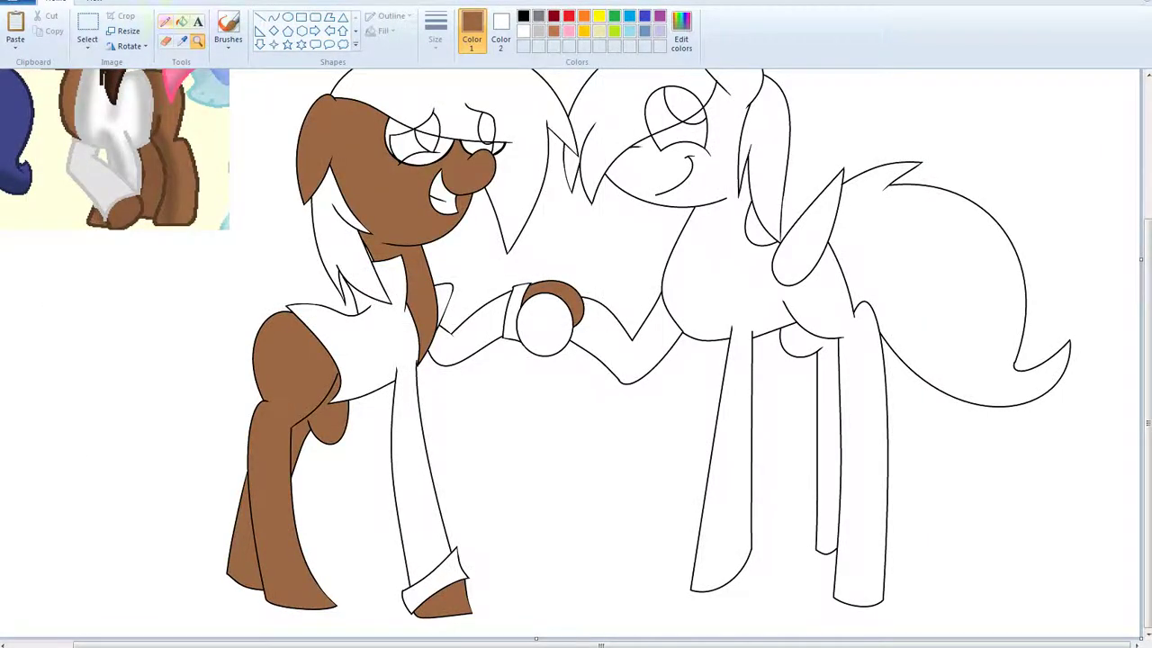
pyautogui.click(182, 21)
pyautogui.click(435, 157)
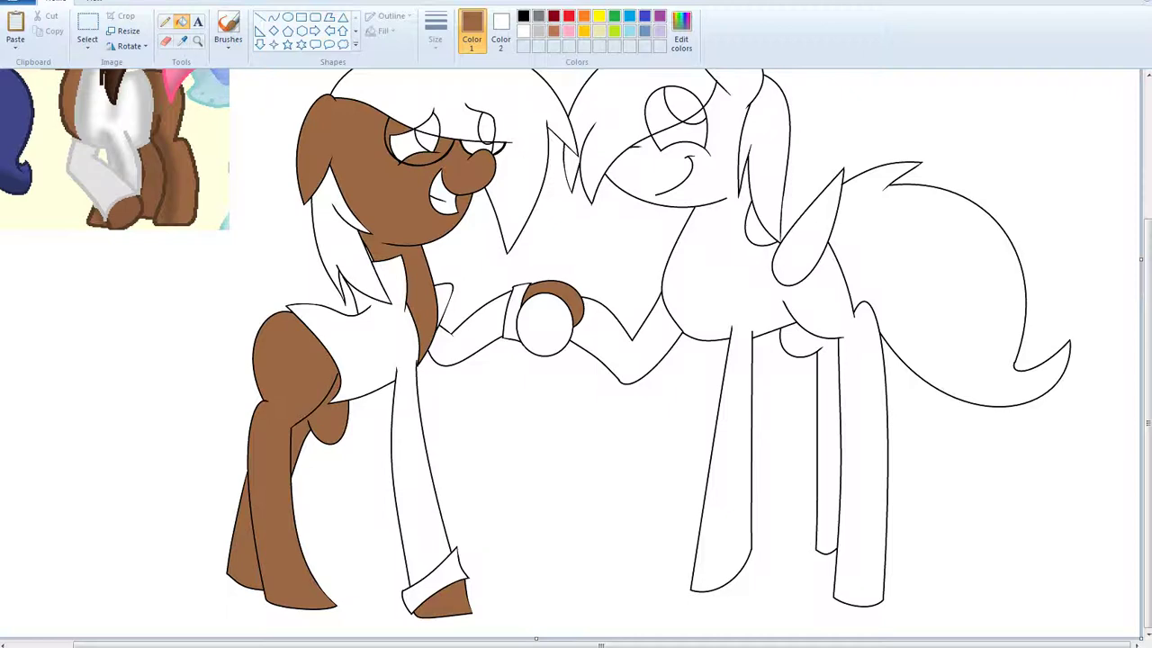
# Sample the dark brown hair color from the reference and fill the wingless pony's front and back hair with it.
pyautogui.scroll(3, 571, 355)
pyautogui.click(182, 42)
pyautogui.click(125, 184)
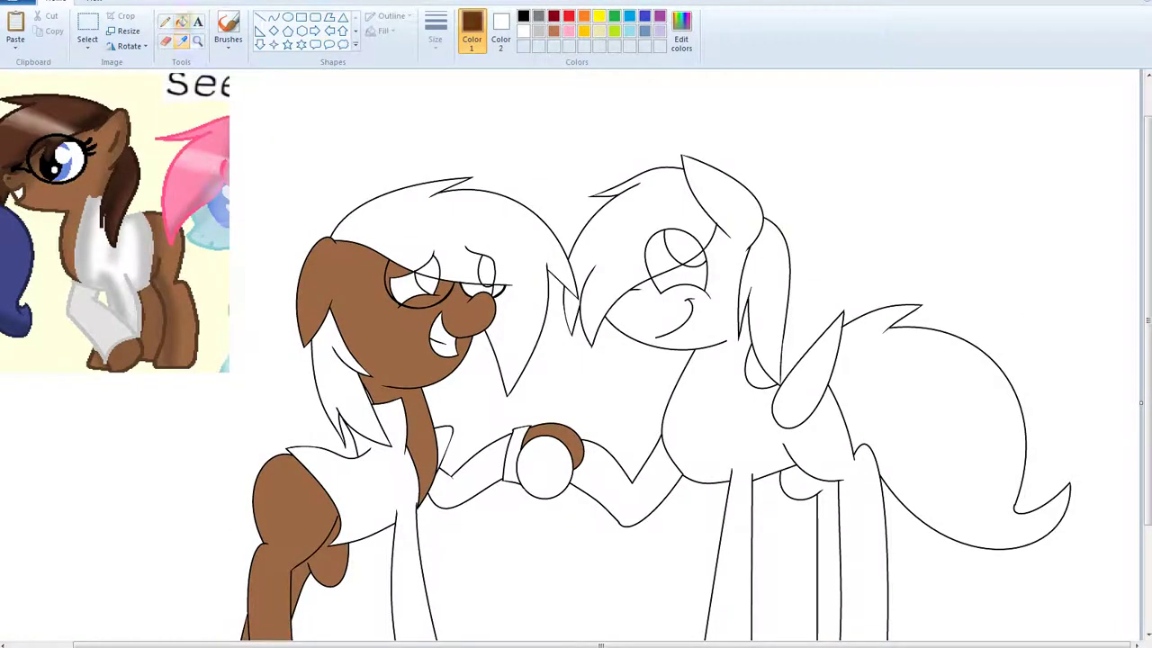
pyautogui.click(449, 225)
pyautogui.click(487, 271)
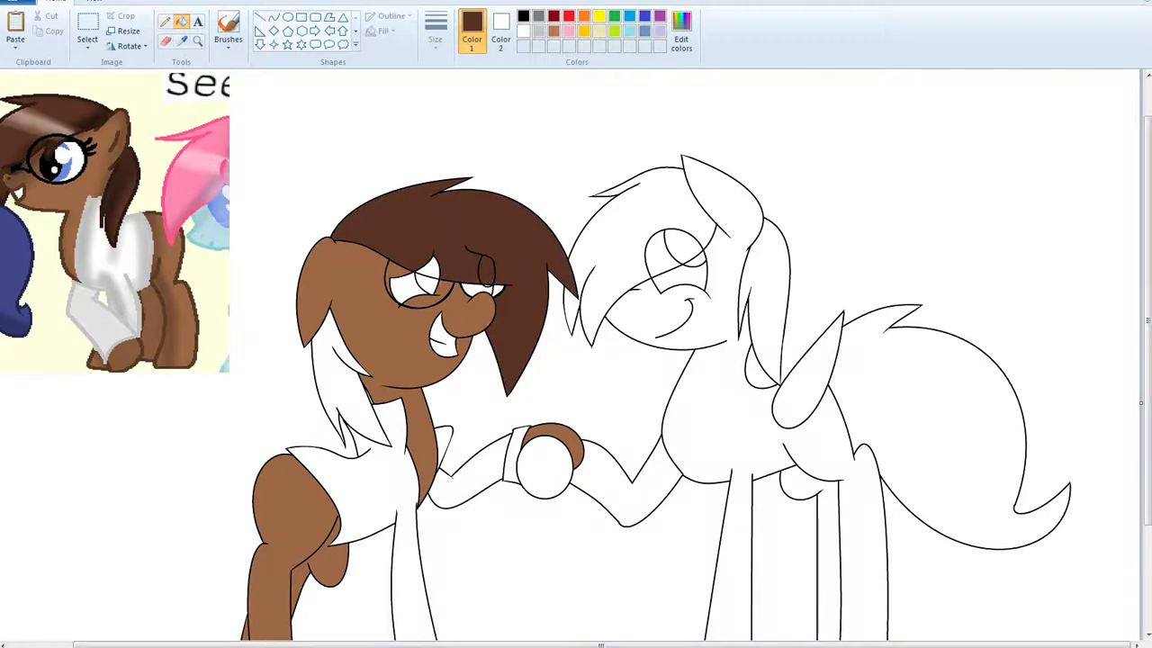
pyautogui.click(355, 378)
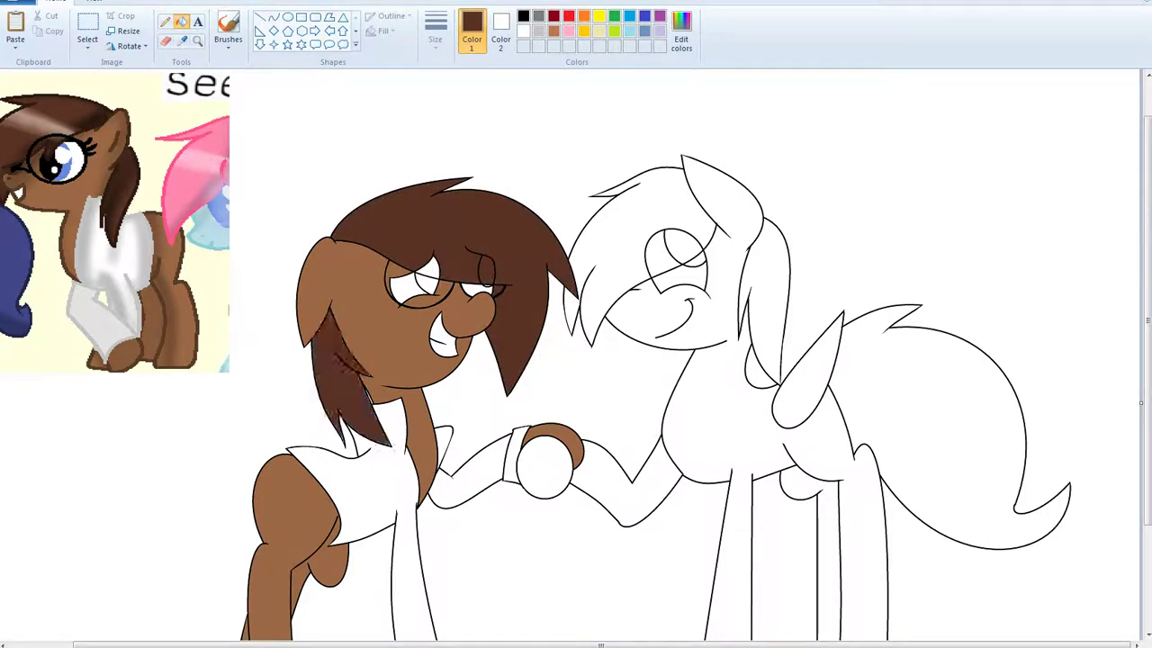
# Sample the blue eye color from the reference and fill the iris of the wingless pony's near eye.
pyautogui.click(182, 41)
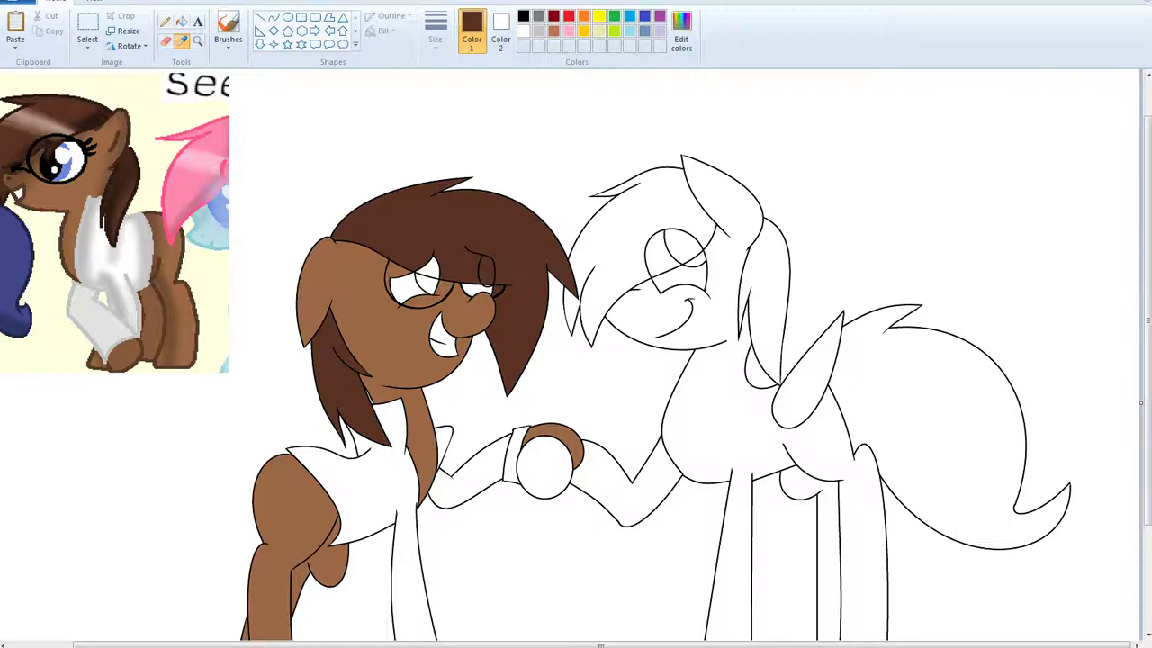
pyautogui.click(65, 171)
pyautogui.click(428, 285)
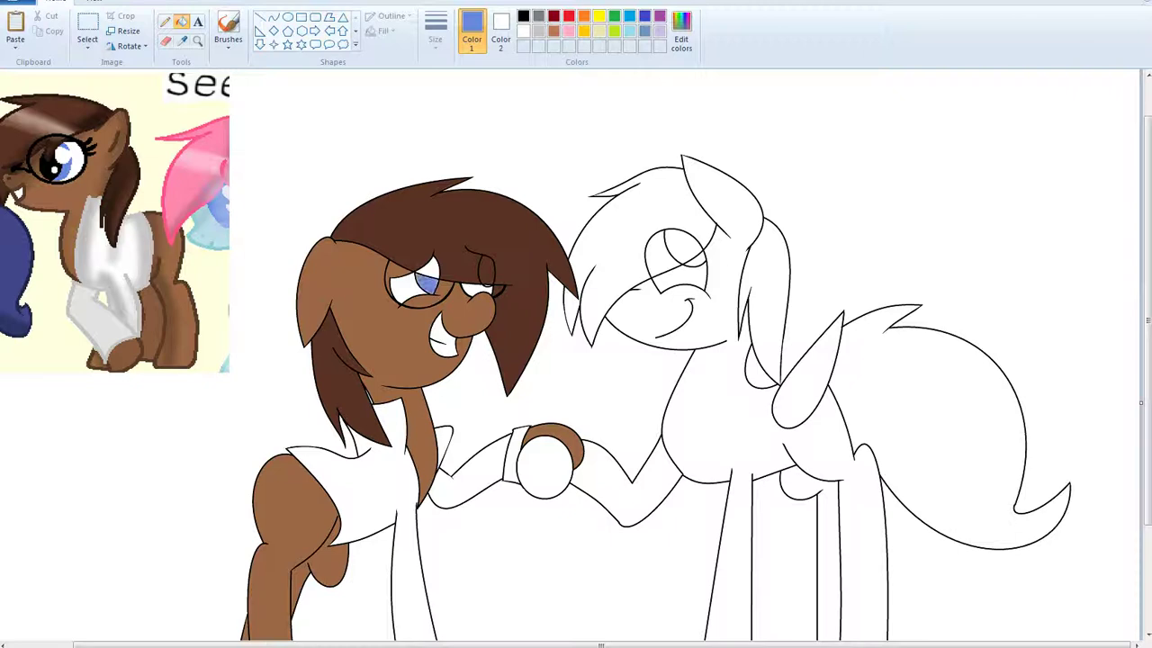
pyautogui.click(488, 286)
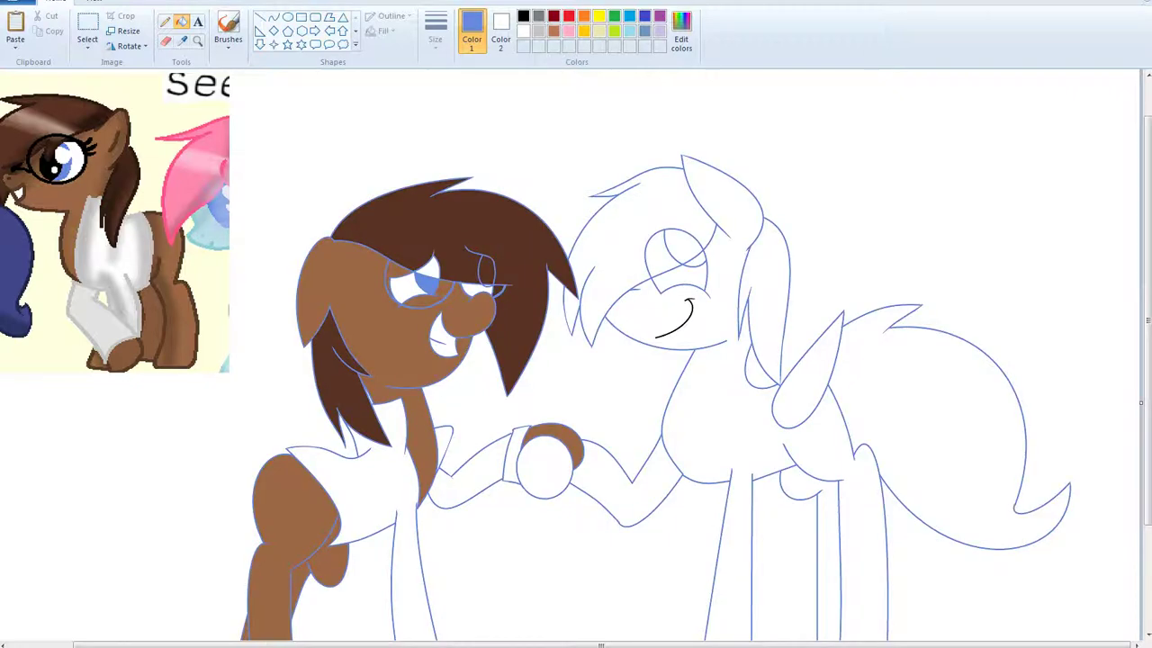
pyautogui.hotkey('ctrl', 'z')
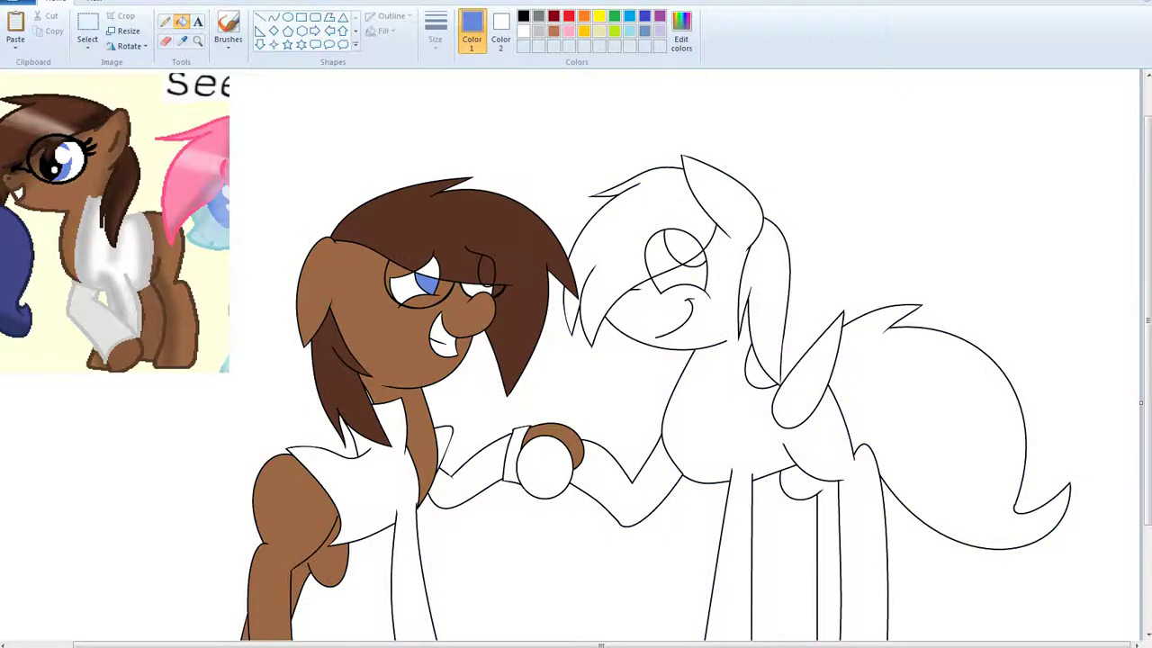
pyautogui.hotkey('ctrl', 'y')
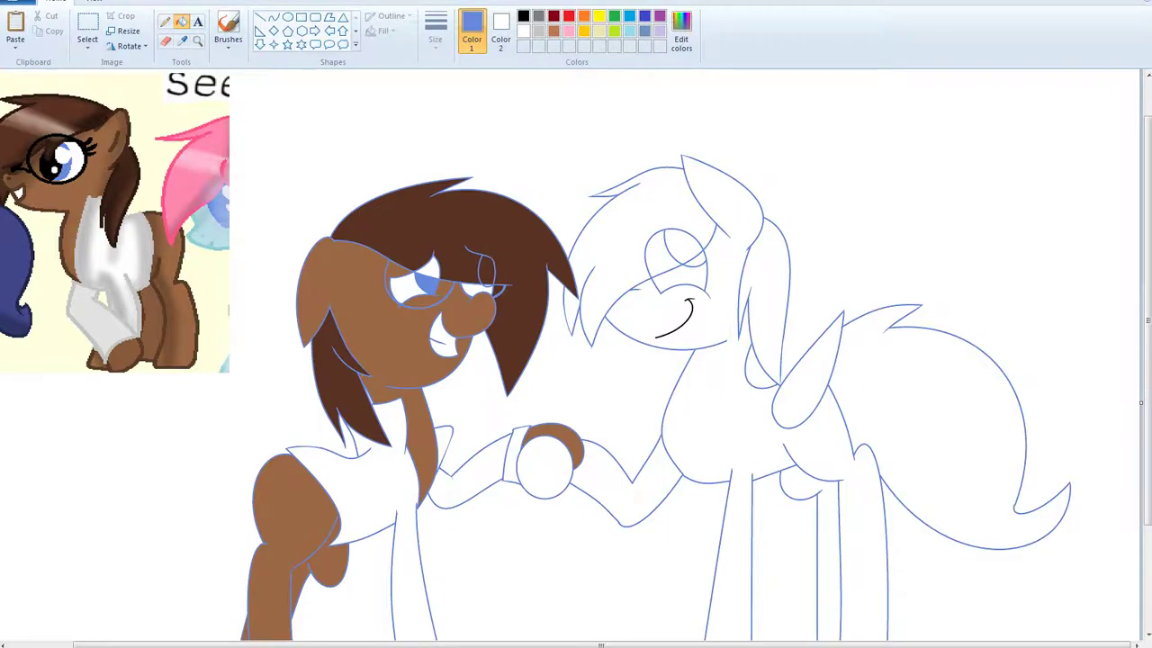
pyautogui.hotkey('ctrl', 'z')
# Fill the small visible iris of the wingless pony's far eye with blue.
pyautogui.click(198, 42)
pyautogui.click(468, 278)
pyautogui.click(468, 274)
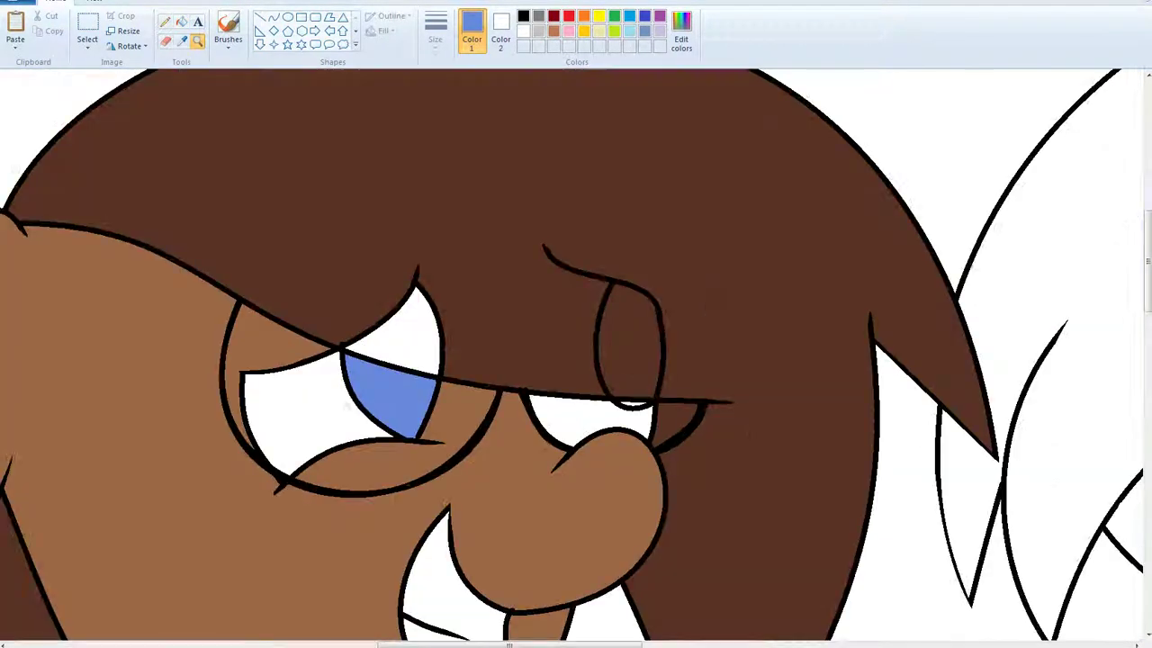
pyautogui.click(182, 21)
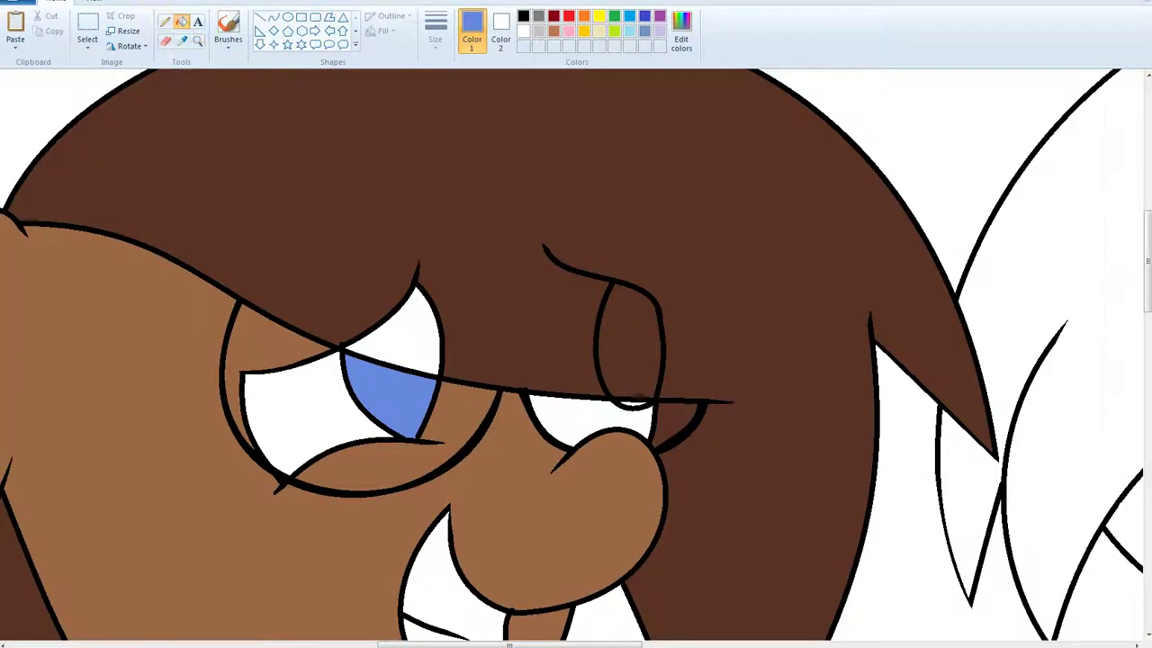
pyautogui.click(634, 404)
# Sample the dark brown hair color and fill the white part of the near eye above the hair line.
pyautogui.click(182, 41)
pyautogui.click(203, 125)
pyautogui.click(409, 320)
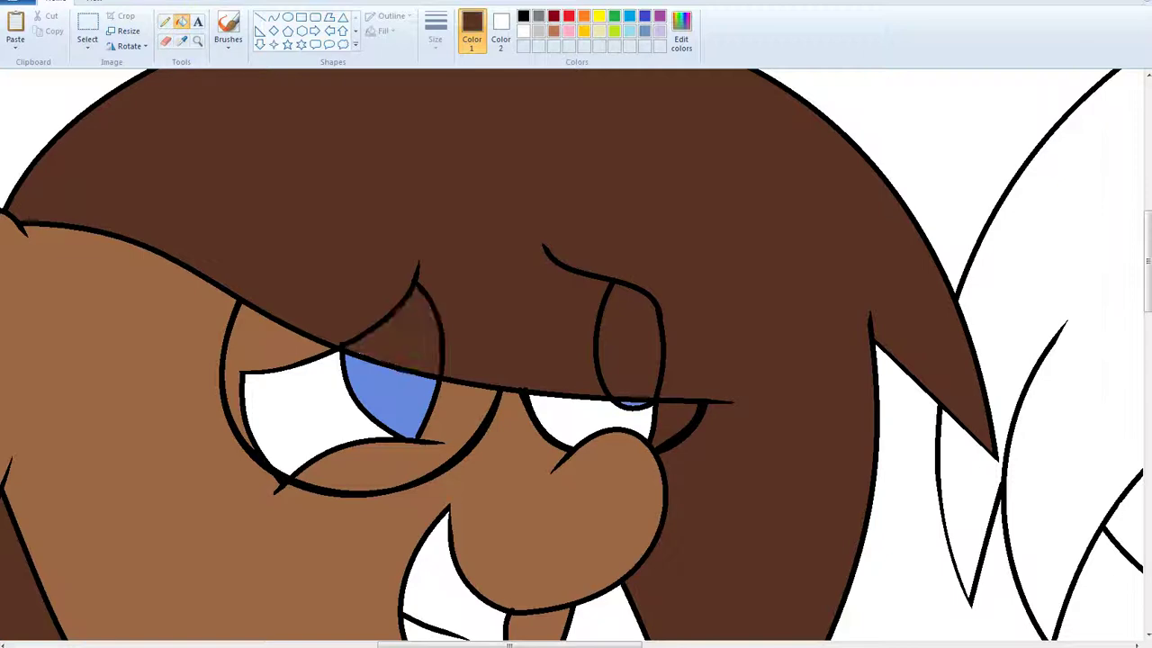
# Define a custom yellow fill color with red 231, green 218 and blue 58.
pyautogui.click(198, 41)
pyautogui.rightClick(218, 135)
pyautogui.rightClick(219, 135)
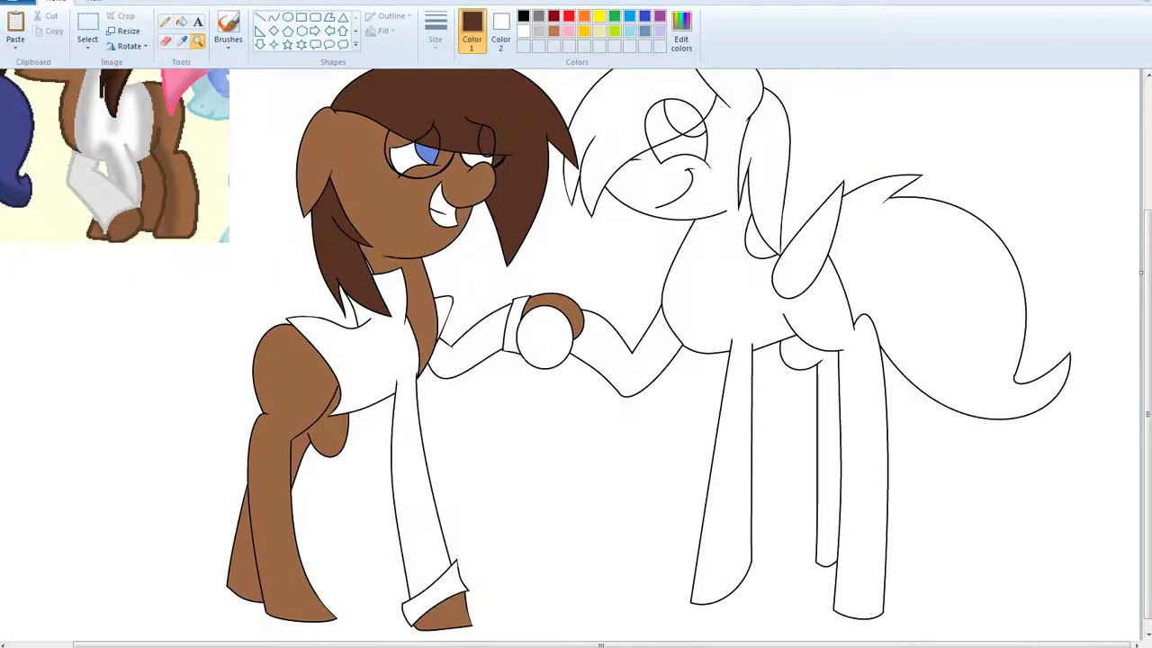
pyautogui.scroll(3, 306, 347)
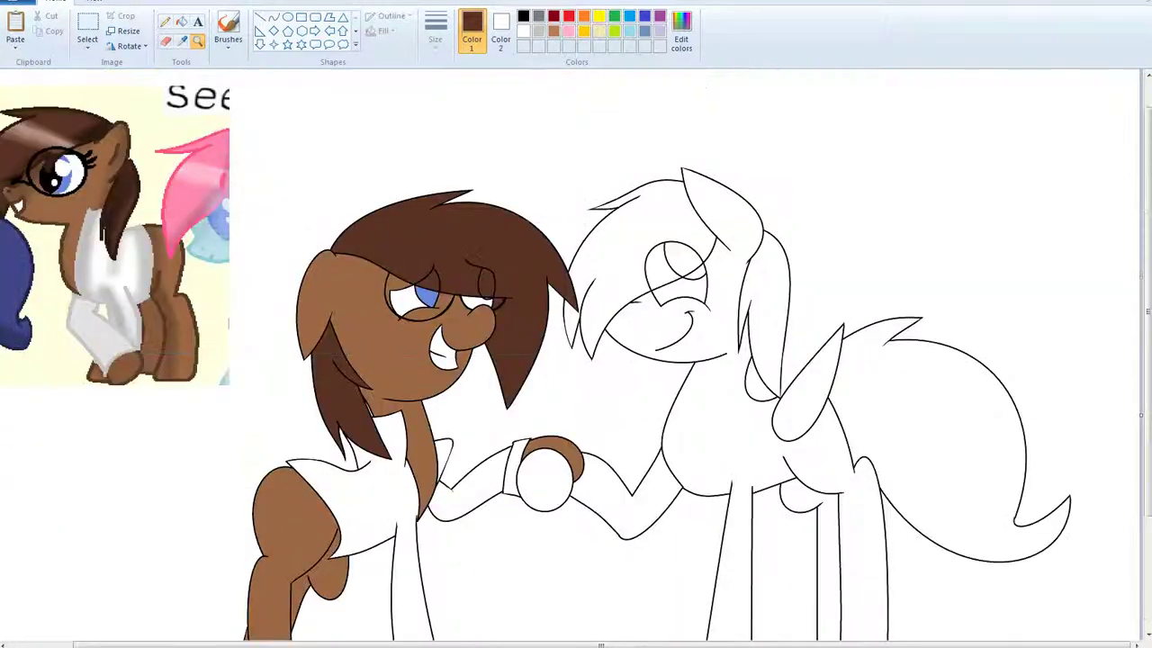
pyautogui.click(181, 20)
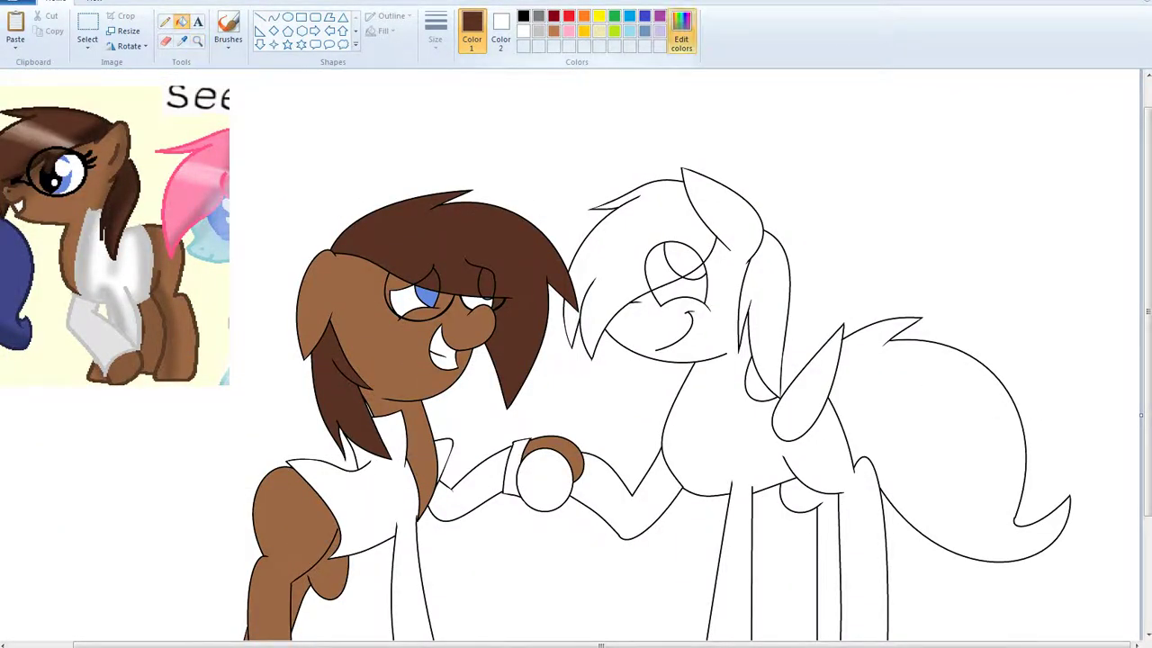
pyautogui.click(681, 31)
pyautogui.click(599, 261)
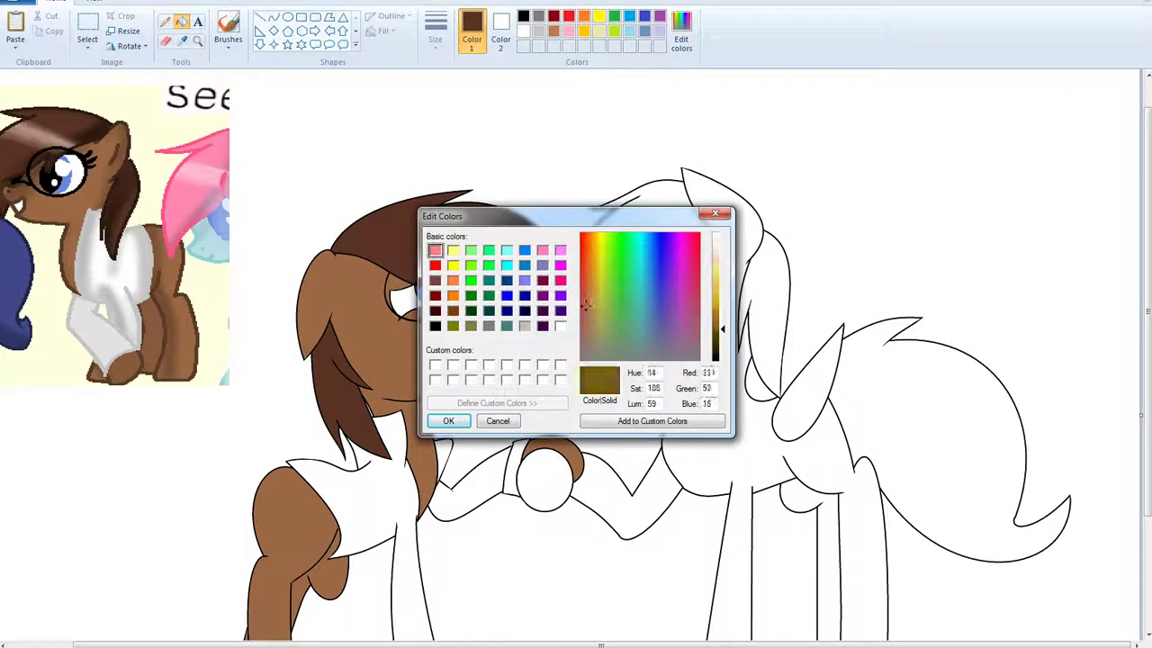
pyautogui.moveTo(723, 328); pyautogui.dragTo(722, 289)
pyautogui.click(448, 420)
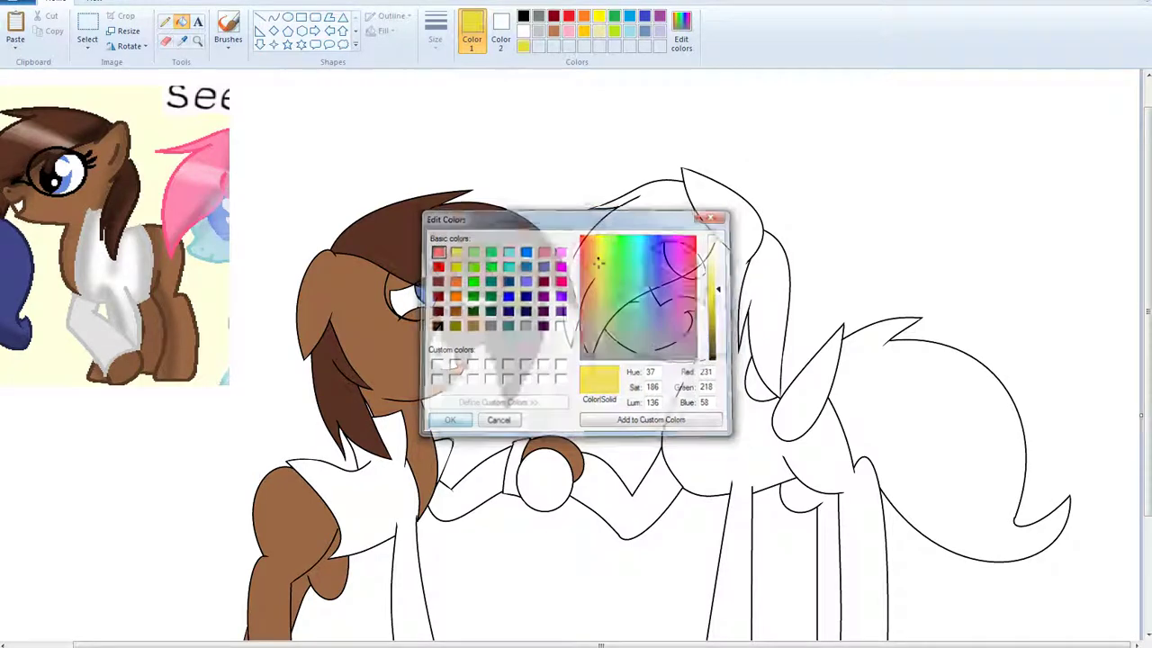
# Fill the winged pony's bangs, mane and tail with the custom yellow.
pyautogui.click(630, 216)
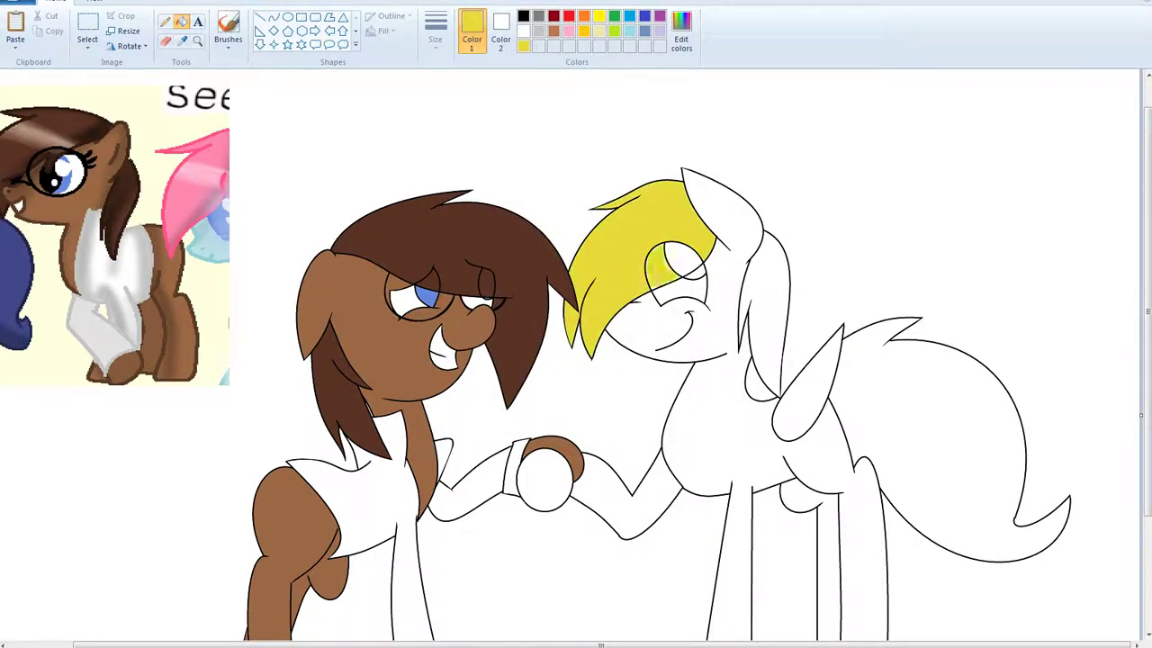
pyautogui.click(765, 306)
pyautogui.click(890, 339)
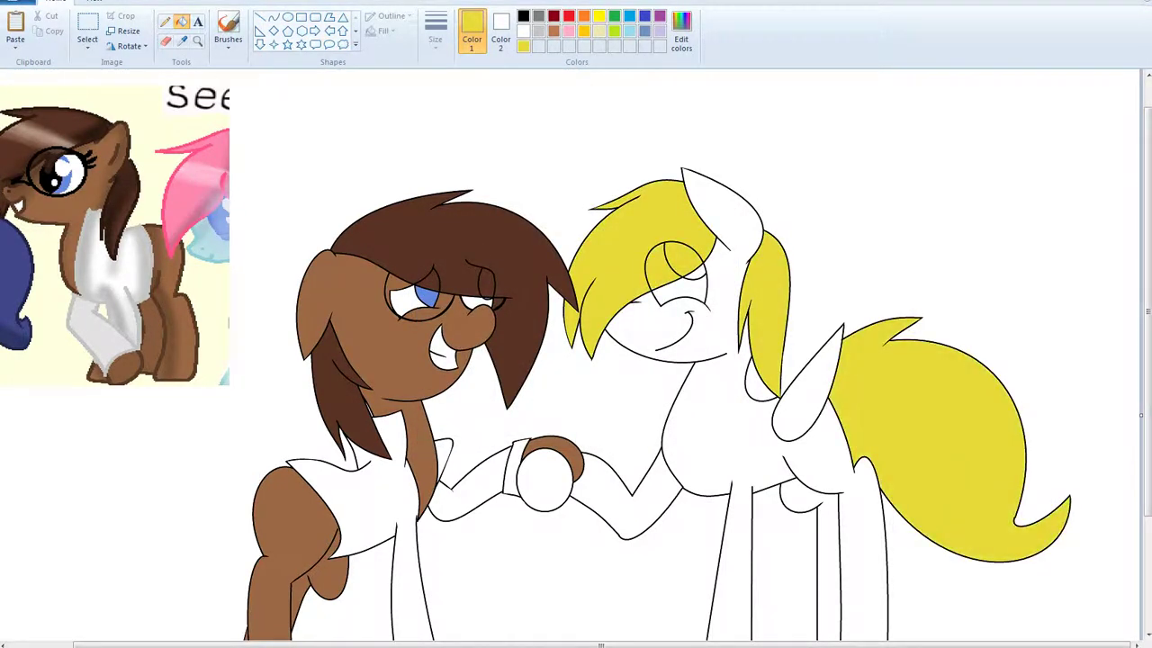
# Define a custom gray with red, green and blue 148 and fill the winged pony's head, body and wing with it.
pyautogui.click(682, 36)
pyautogui.moveTo(722, 262); pyautogui.dragTo(723, 276)
pyautogui.click(449, 420)
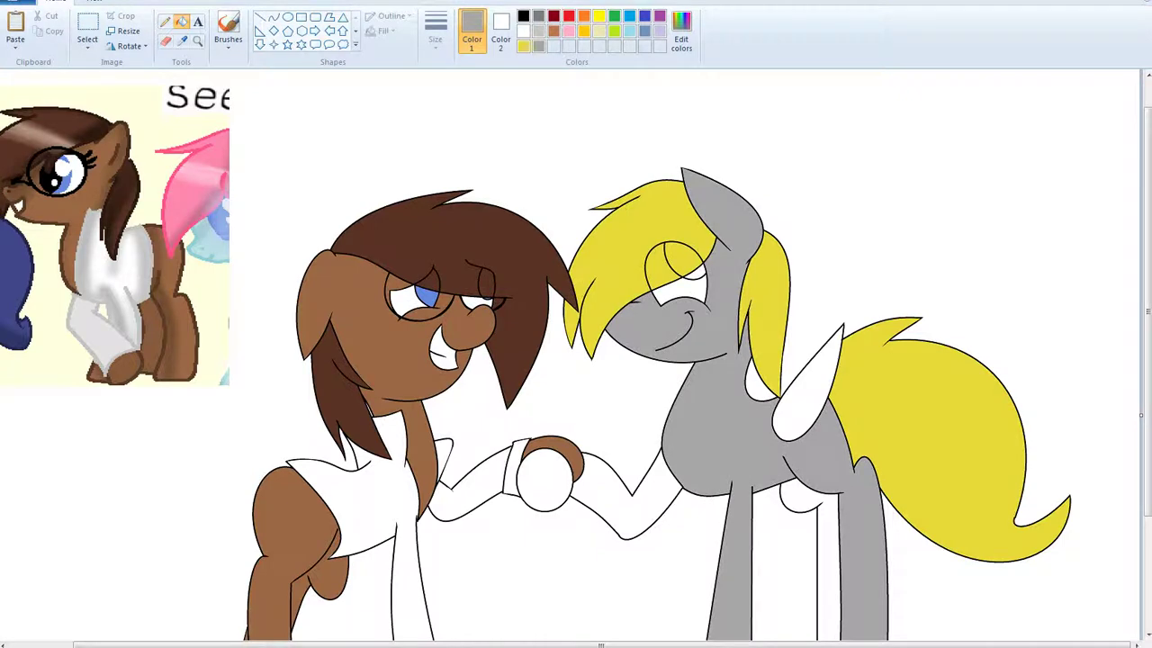
pyautogui.click(804, 400)
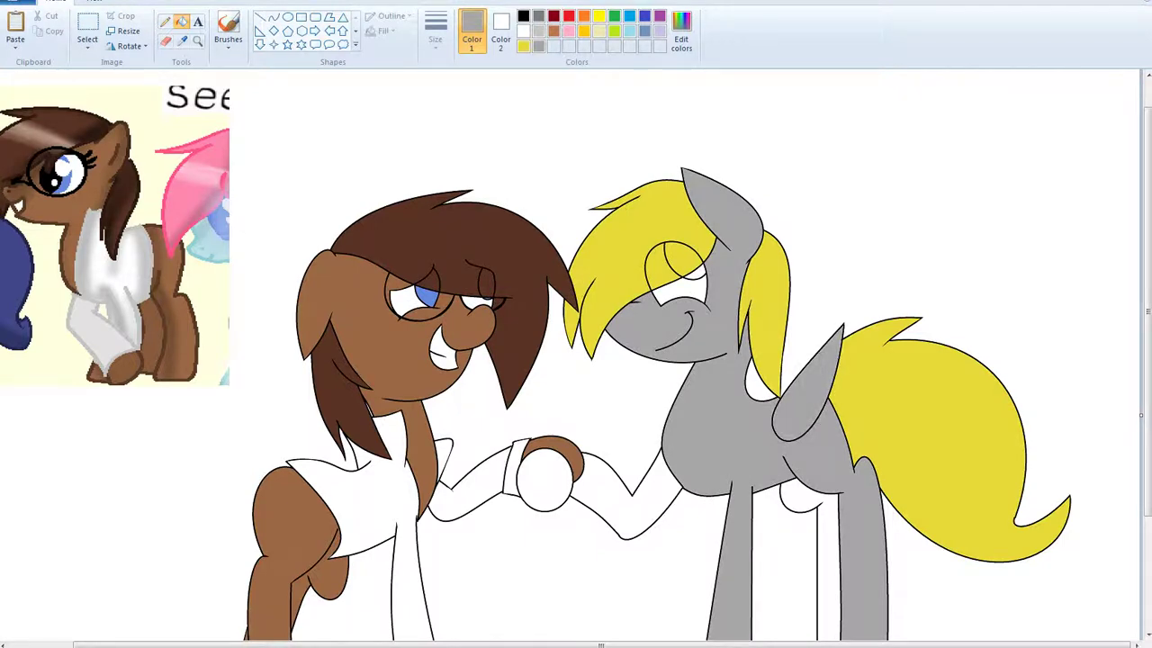
# Fill the winged pony's raised hoof, raised foreleg and far hind leg with the same gray.
pyautogui.click(681, 27)
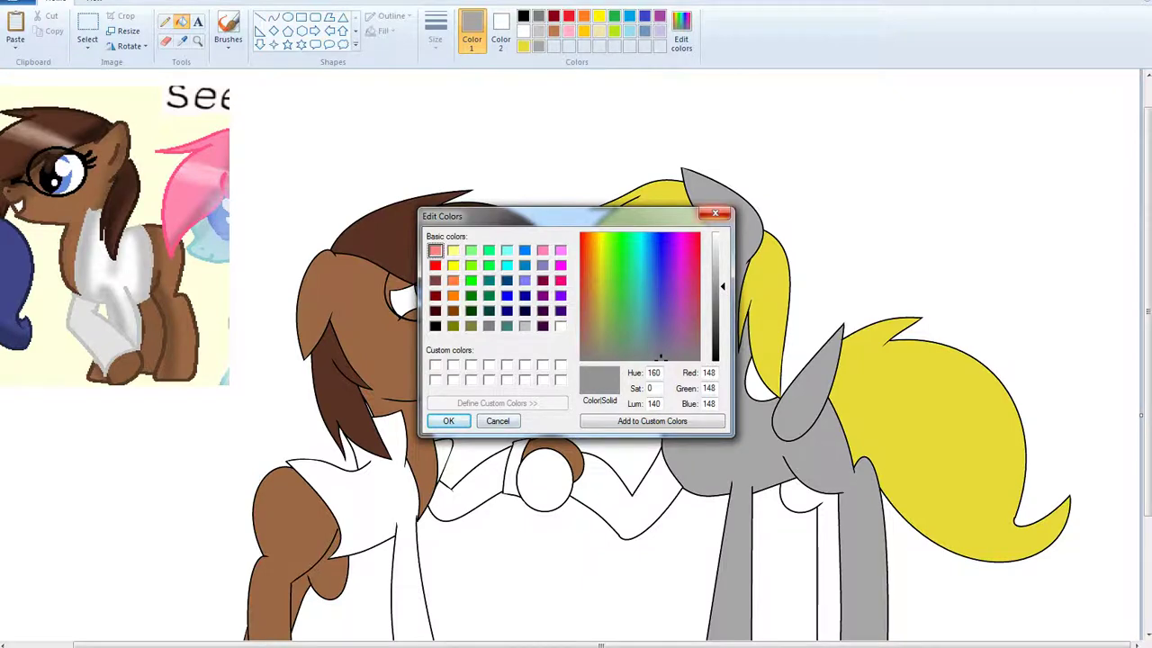
pyautogui.click(715, 214)
pyautogui.click(545, 477)
pyautogui.click(621, 504)
pyautogui.click(653, 520)
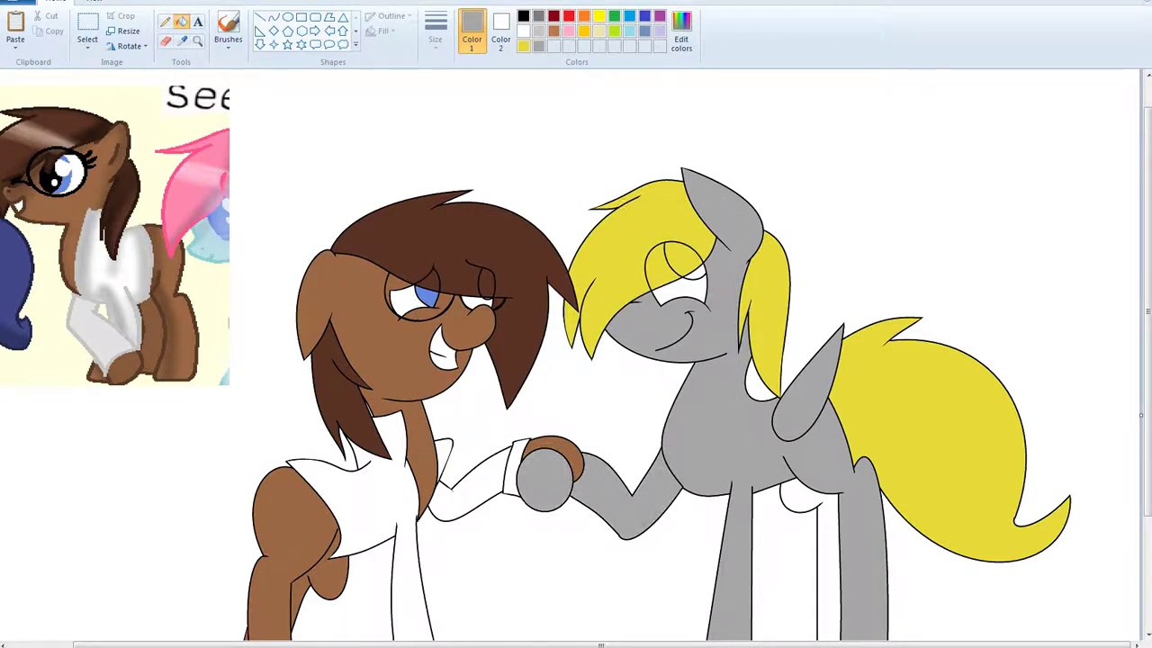
pyautogui.click(828, 567)
# Fill the visible iris of the winged pony's eye with bright yellow from the palette.
pyautogui.click(599, 16)
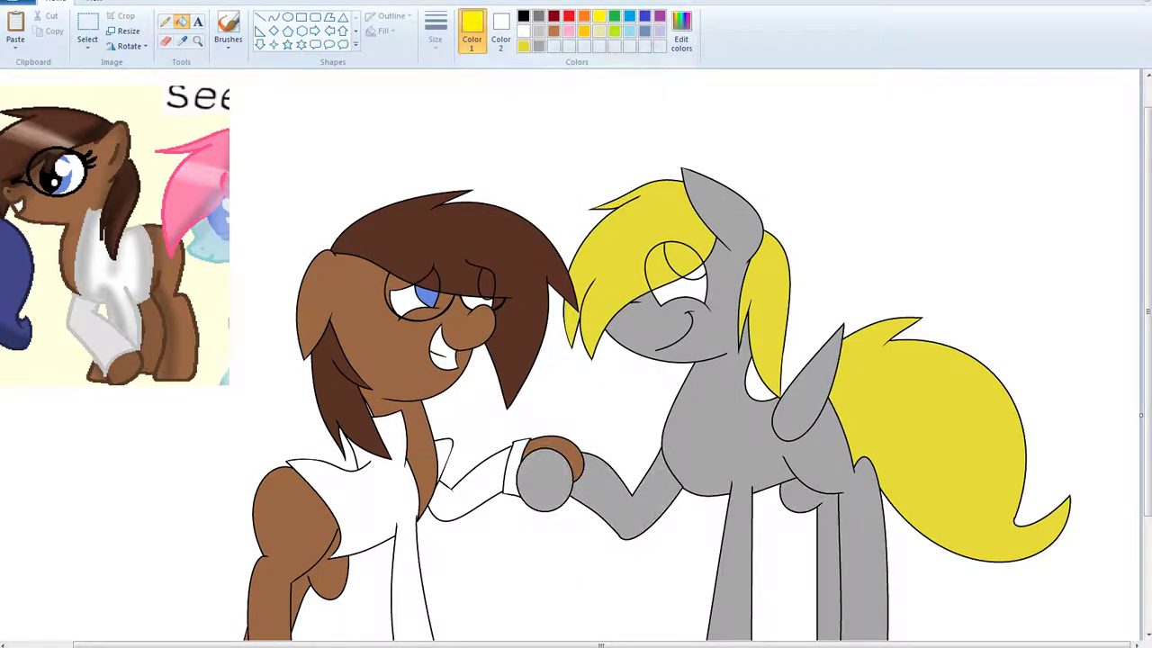
pyautogui.click(695, 270)
# Select the pasted reference picture beside the ponies and cut it from the canvas.
pyautogui.click(198, 41)
pyautogui.rightClick(184, 117)
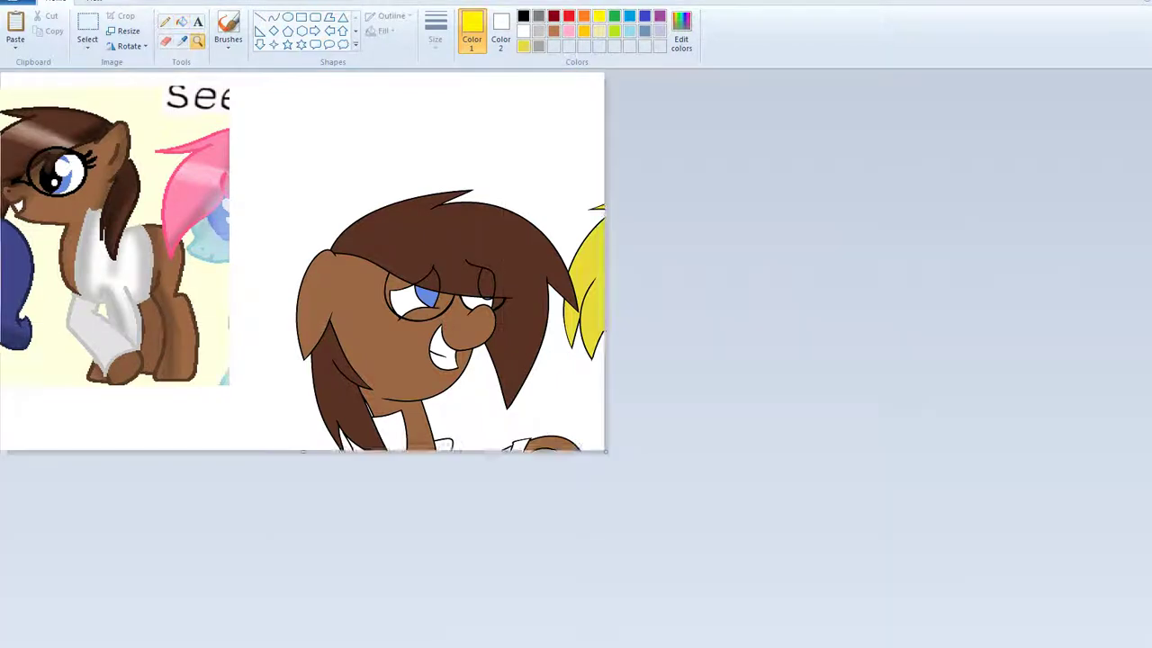
pyautogui.click(87, 26)
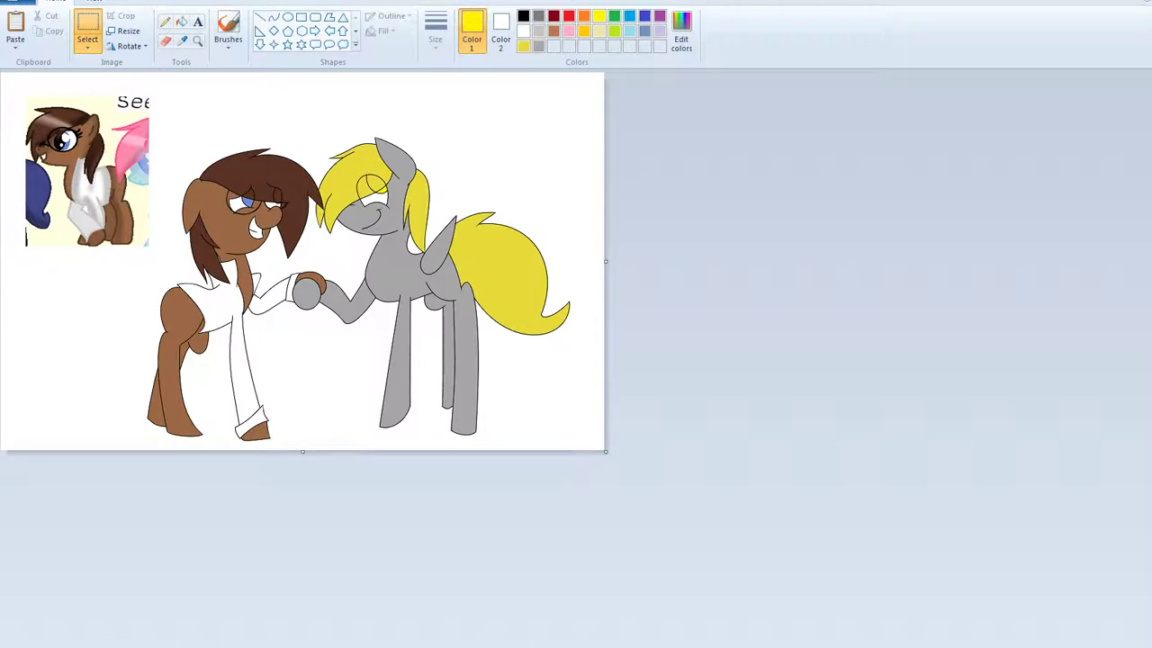
pyautogui.moveTo(155, 258); pyautogui.dragTo(1, 73)
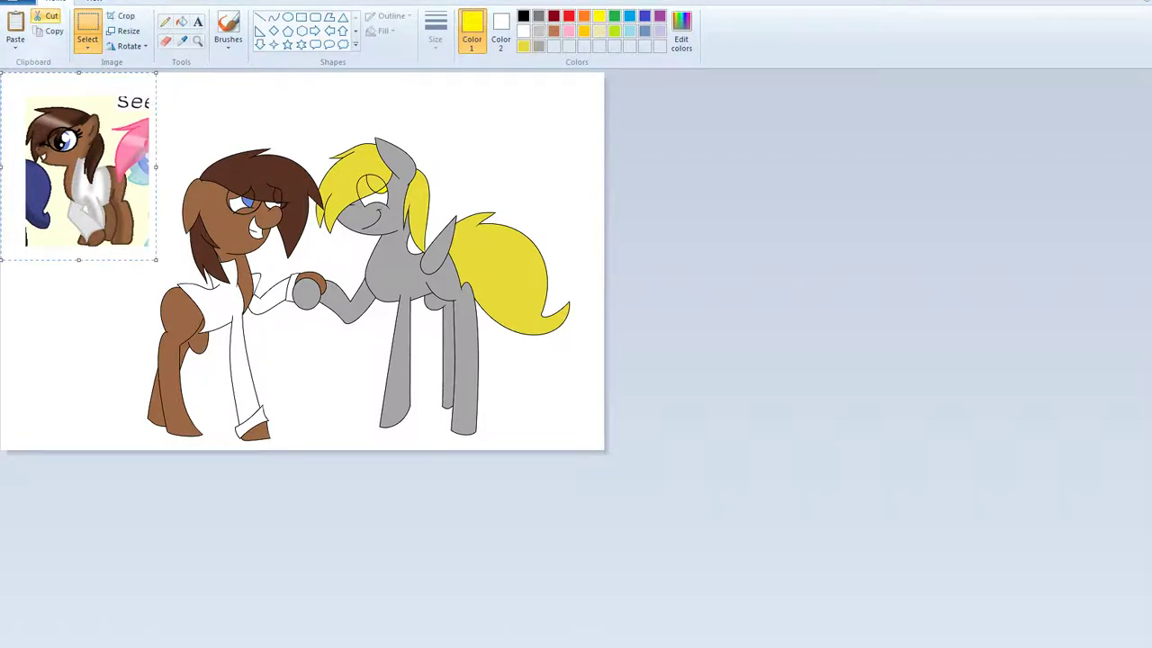
pyautogui.click(46, 15)
# Select both ponies together and move them left and slightly up to center them on the canvas.
pyautogui.moveTo(91, 115); pyautogui.dragTo(611, 457)
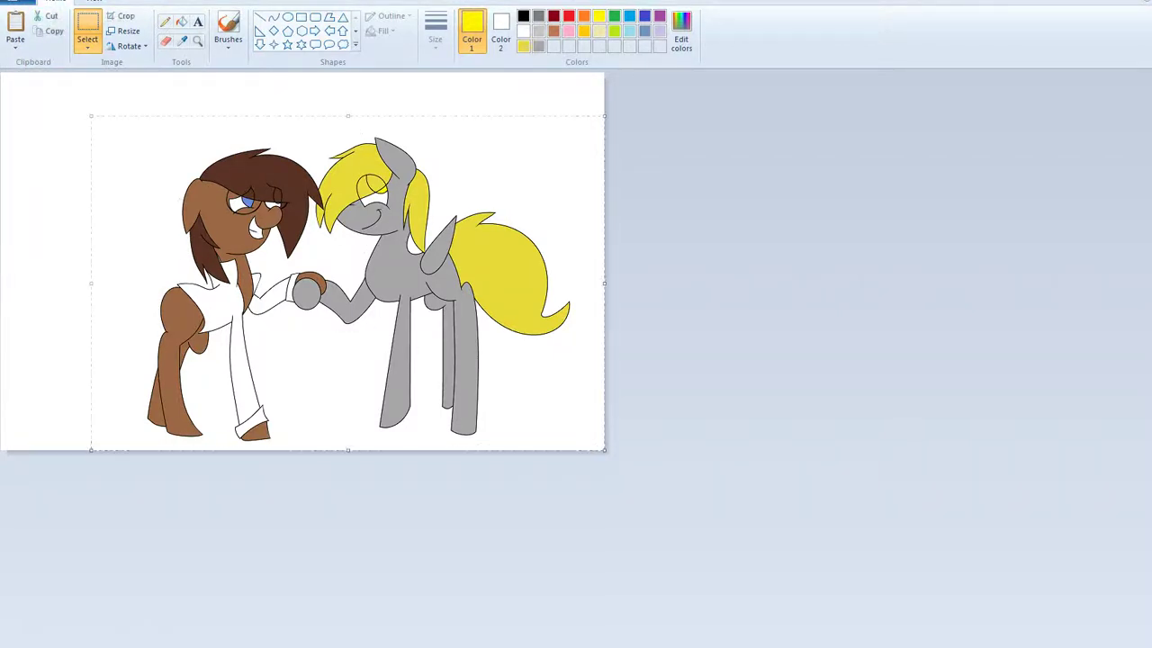
pyautogui.moveTo(360, 270); pyautogui.dragTo(306, 262)
pyautogui.click(809, 270)
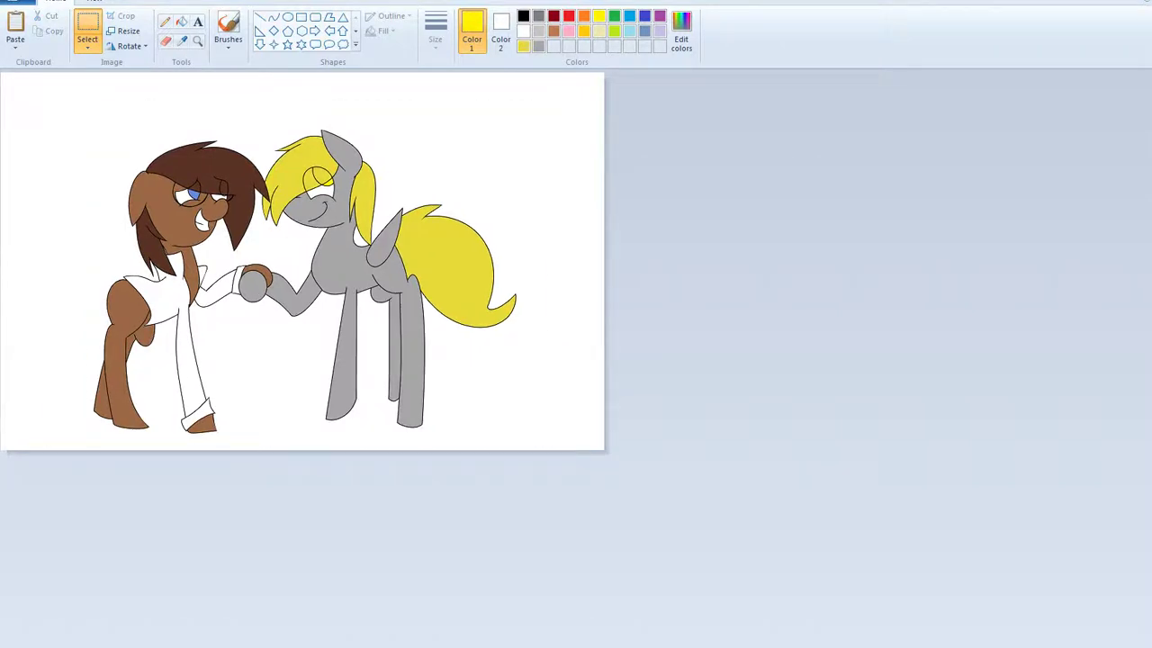
pyautogui.moveTo(36, 108); pyautogui.dragTo(550, 442)
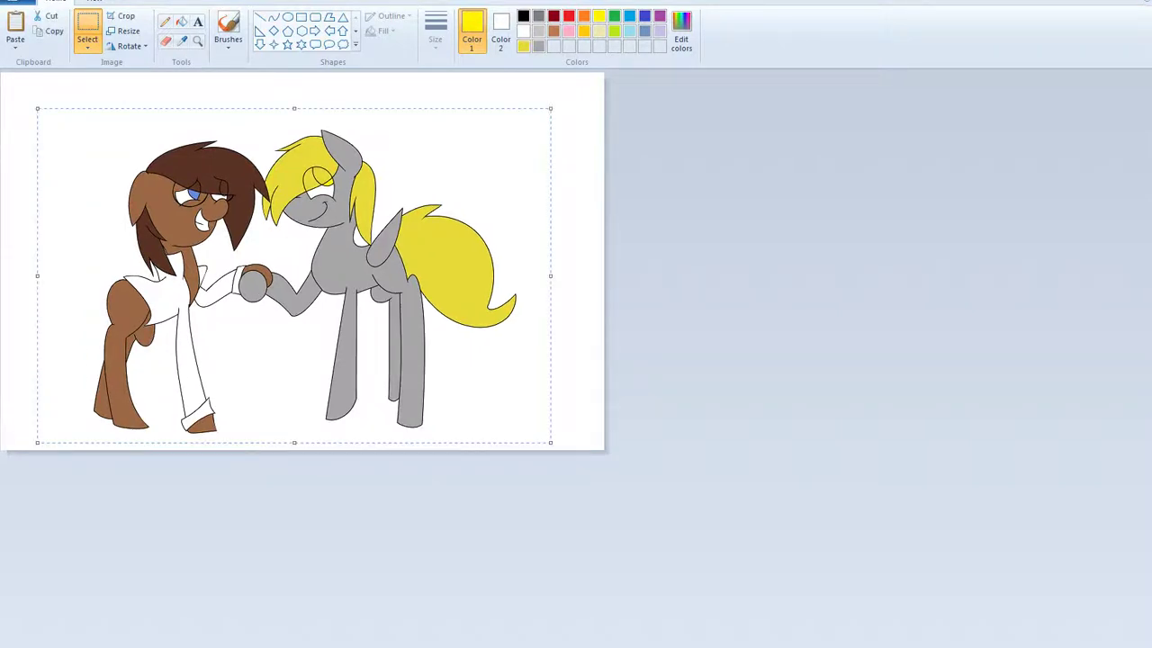
# Define a custom light gray fill color with red, green and blue 233.
pyautogui.click(197, 40)
pyautogui.click(275, 299)
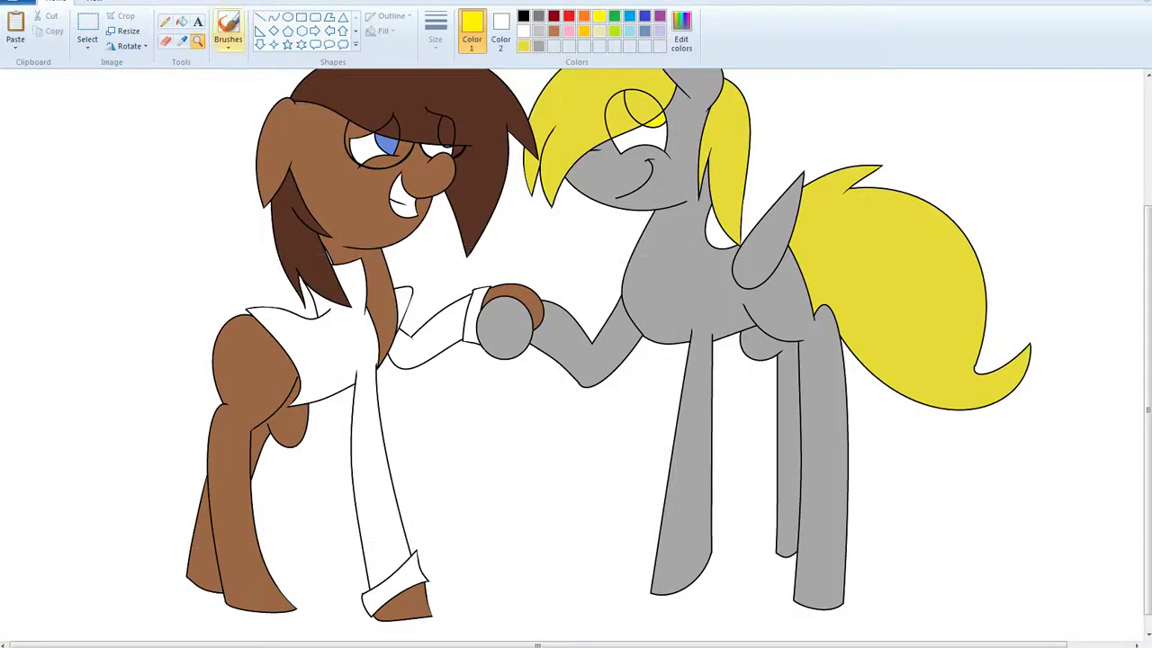
pyautogui.click(181, 20)
pyautogui.click(523, 31)
pyautogui.click(681, 32)
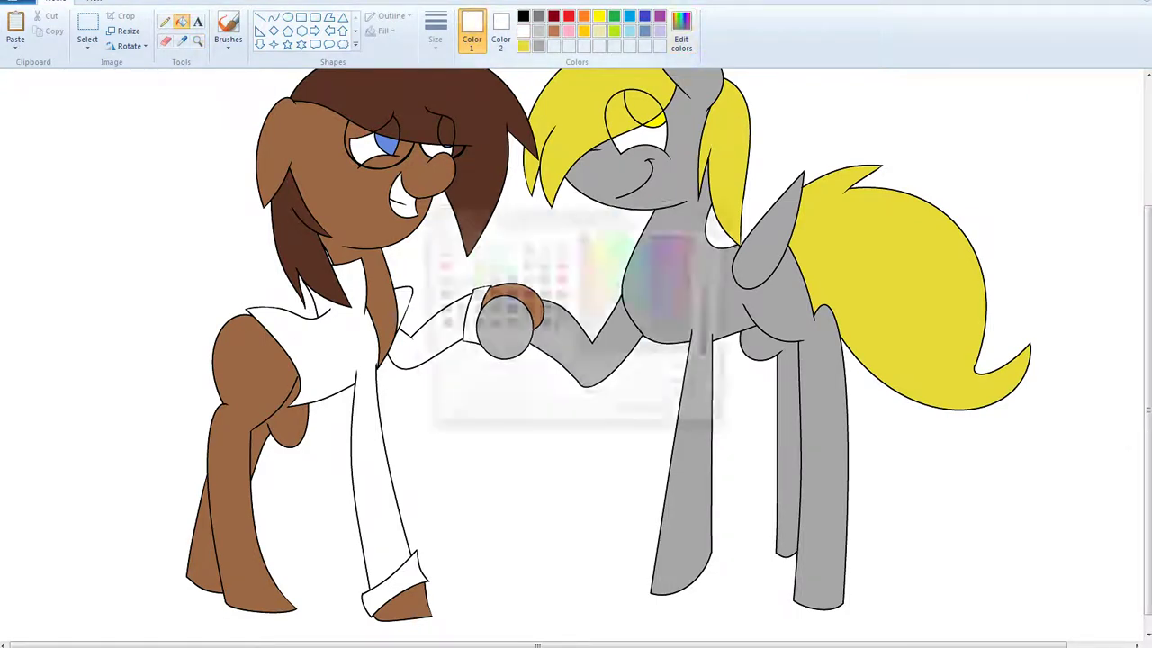
pyautogui.moveTo(723, 233); pyautogui.dragTo(723, 244)
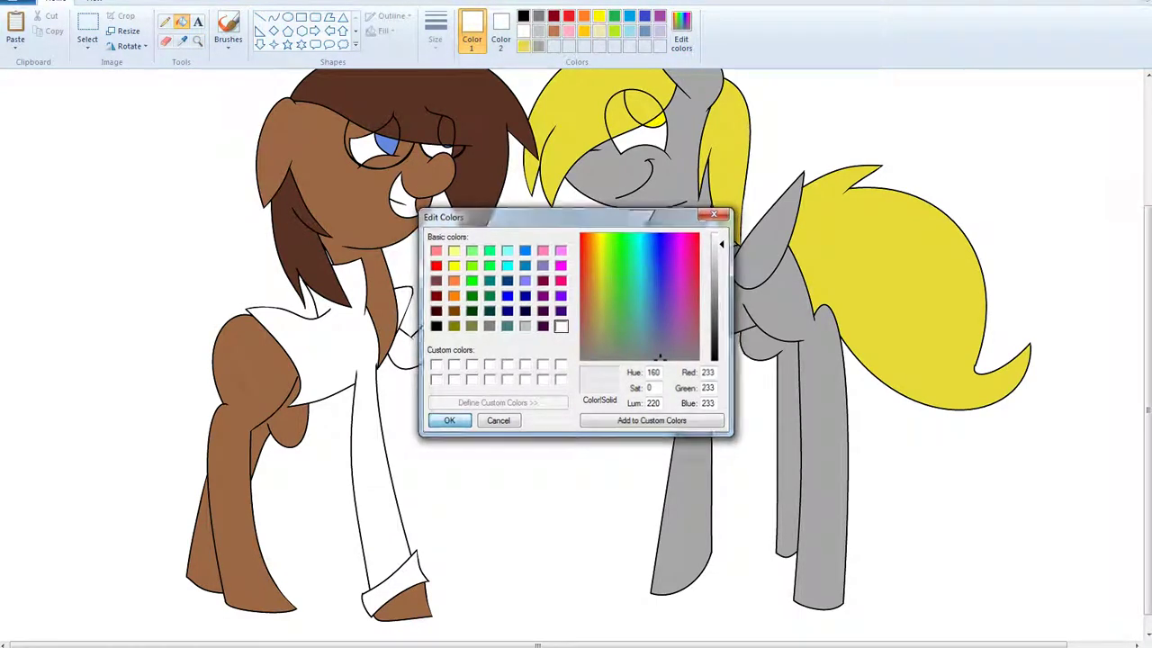
pyautogui.click(448, 421)
# Fill the wingless pony's shirt, collar, sleeves and cuffs with the light gray.
pyautogui.click(370, 441)
pyautogui.click(405, 302)
pyautogui.click(428, 338)
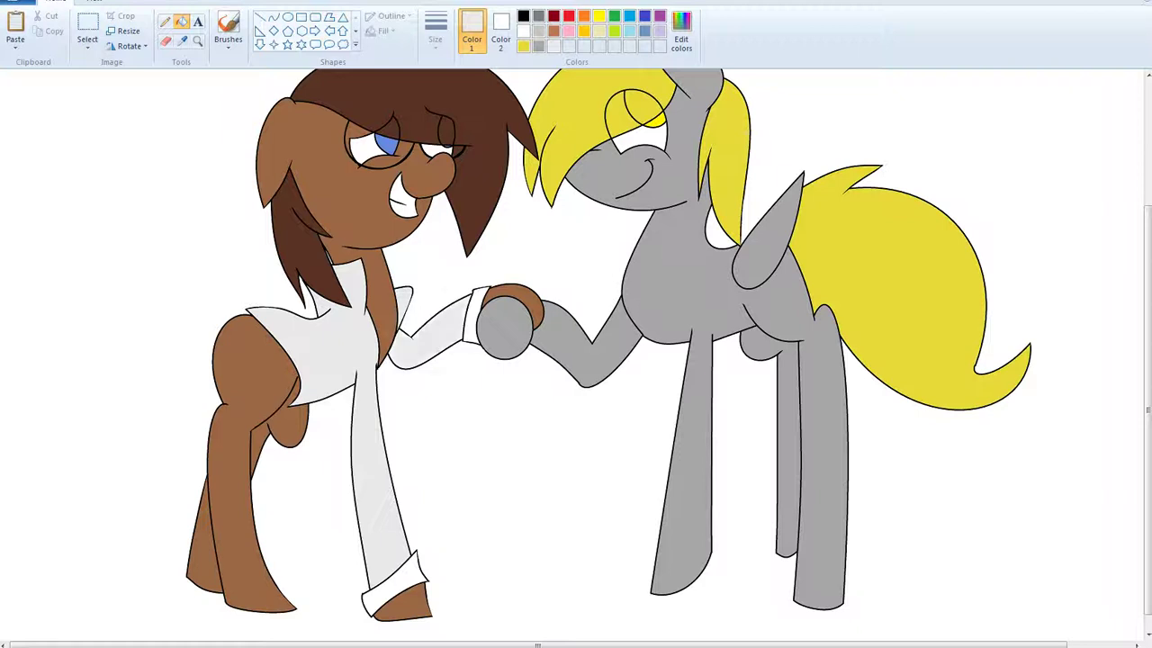
pyautogui.click(475, 315)
pyautogui.click(396, 596)
# Fill the eye whites of both ponies and the wingless pony's teeth with the light gray.
pyautogui.click(641, 140)
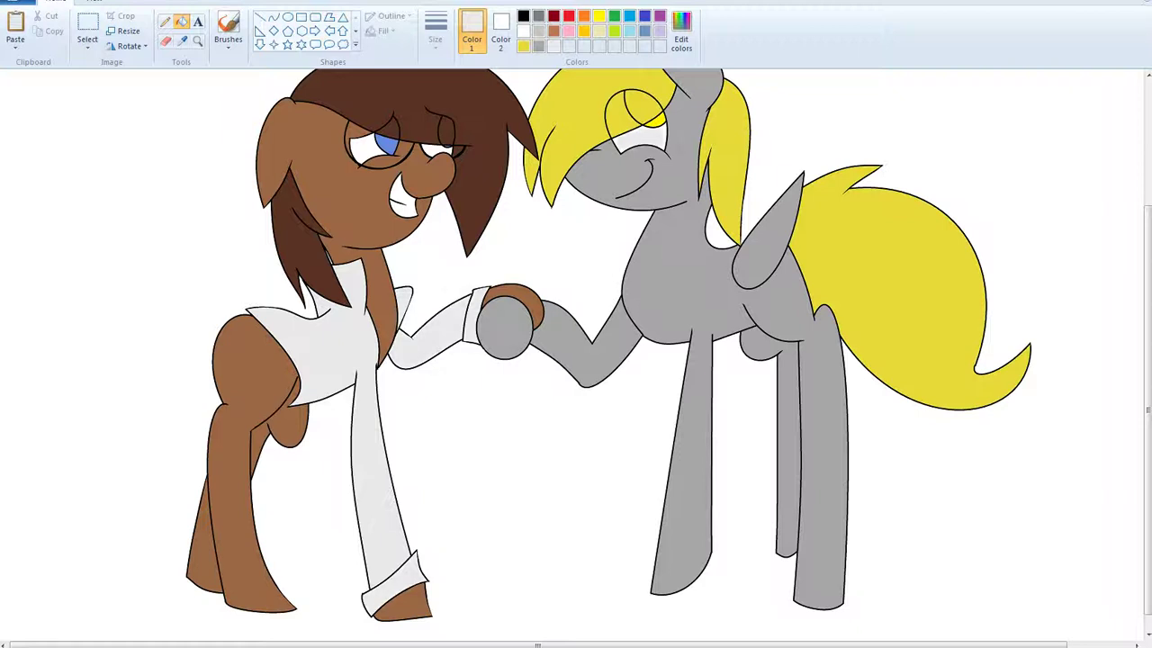
pyautogui.click(663, 136)
pyautogui.click(365, 149)
pyautogui.click(433, 151)
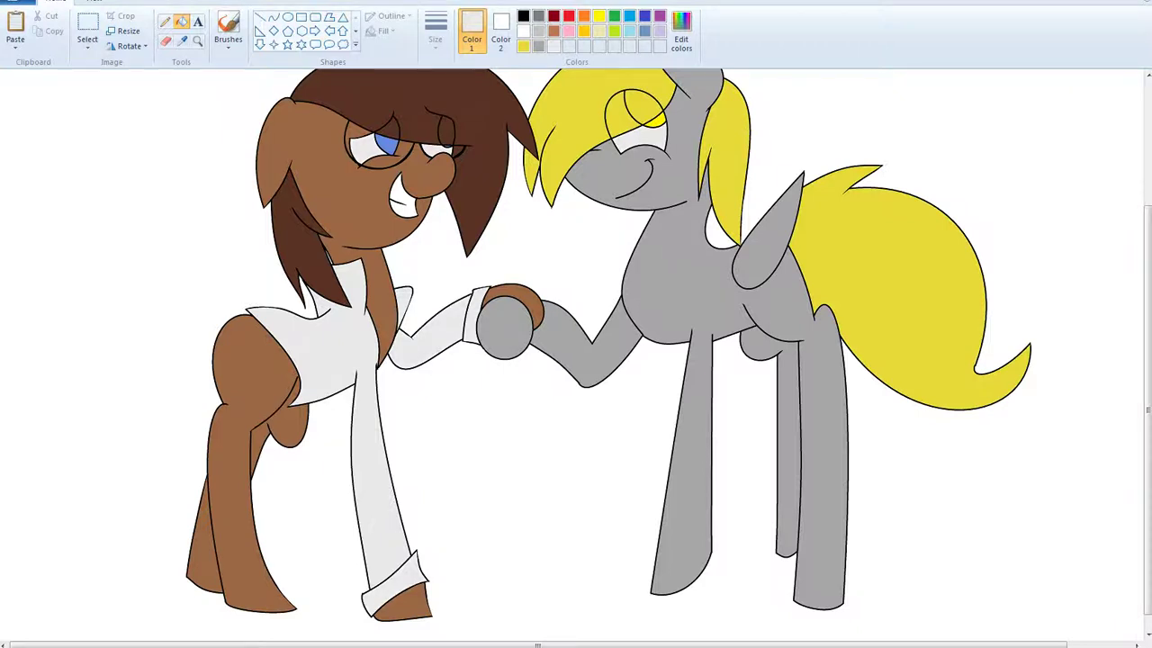
pyautogui.click(403, 198)
pyautogui.scroll(4, 404, 198)
pyautogui.click(197, 21)
pyautogui.click(523, 16)
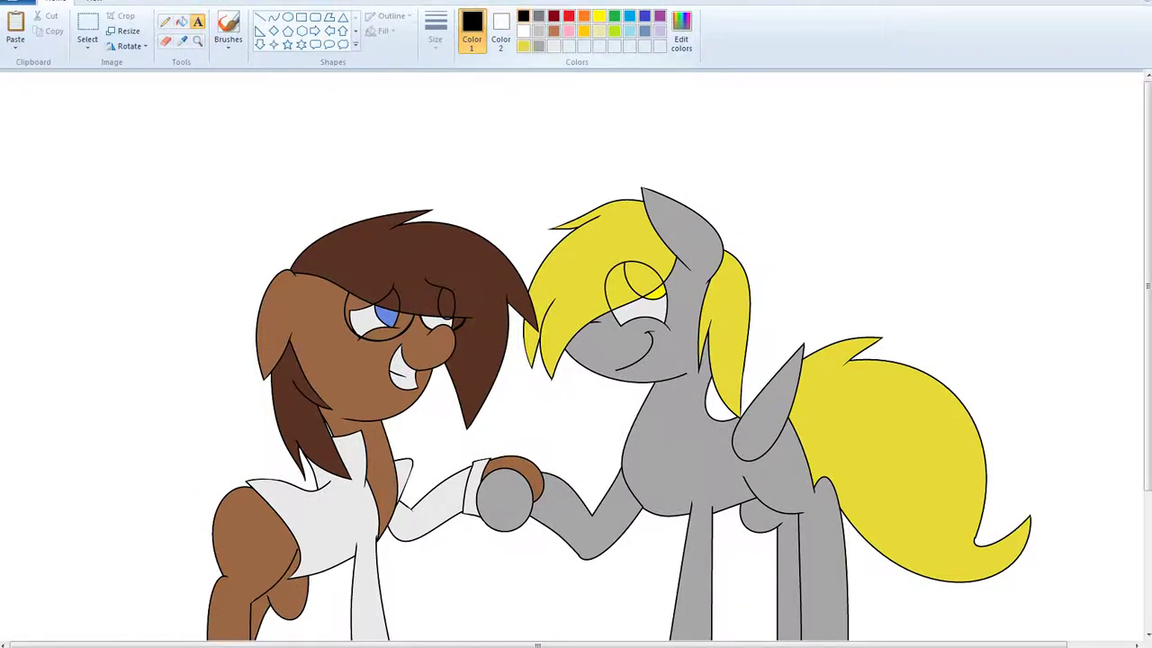
pyautogui.moveTo(299, 156); pyautogui.dragTo(688, 327)
pyautogui.write('BRB ')
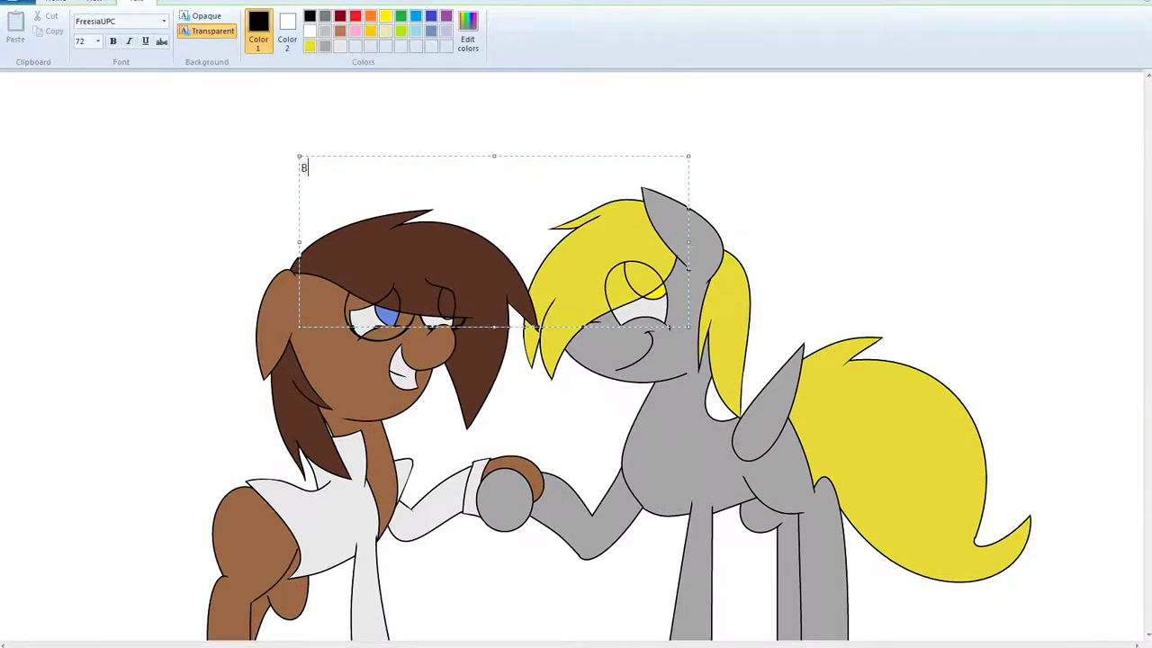
pyautogui.write('ag')
pyautogui.press('BackSpace')
pyautogui.press('BackSpace')
pyautogui.press('BackSpace')
pyautogui.press('BackSpace')
pyautogui.press('BackSpace')
pyautogui.press('BackSpace')
pyautogui.press('BackSpace')
pyautogui.write('back :D')
pyautogui.press('BackSpace')
pyautogui.press('BackSpace')
pyautogui.press('BackSpace')
pyautogui.press('BackSpace')
pyautogui.press('BackSpace')
pyautogui.click(270, 126)
# Close the drawing and save the changes to "I heard yor my brothers wife.jpg".
pyautogui.click(198, 42)
pyautogui.rightClick(287, 180)
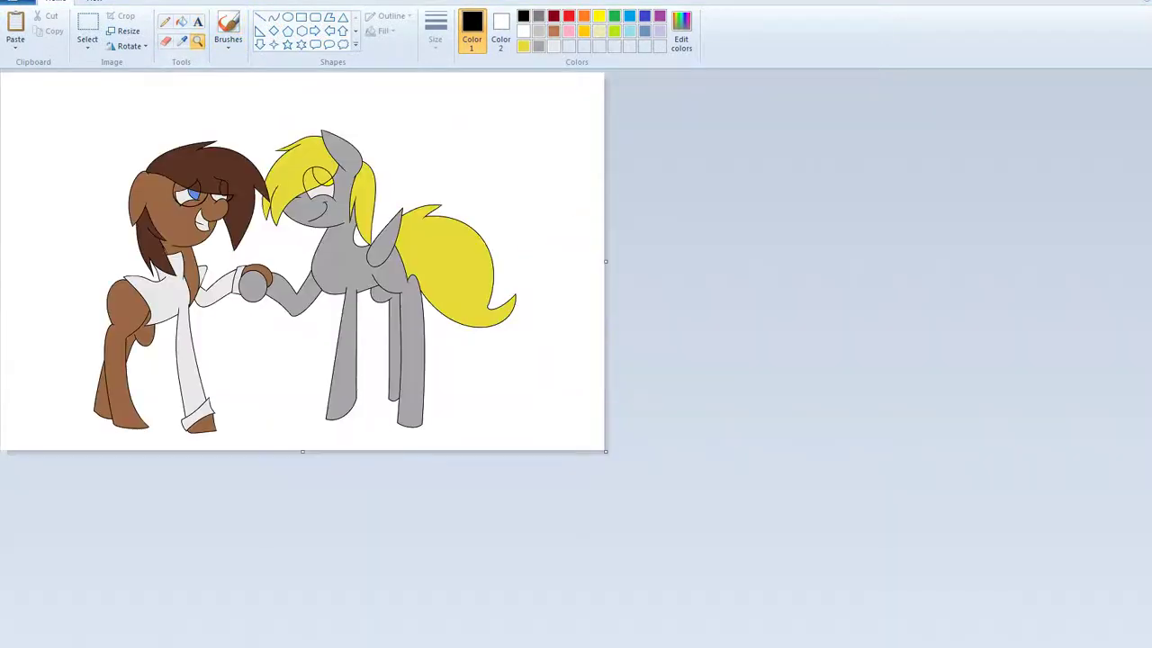
pyautogui.hotkey('alt', 'f')
pyautogui.press('x')
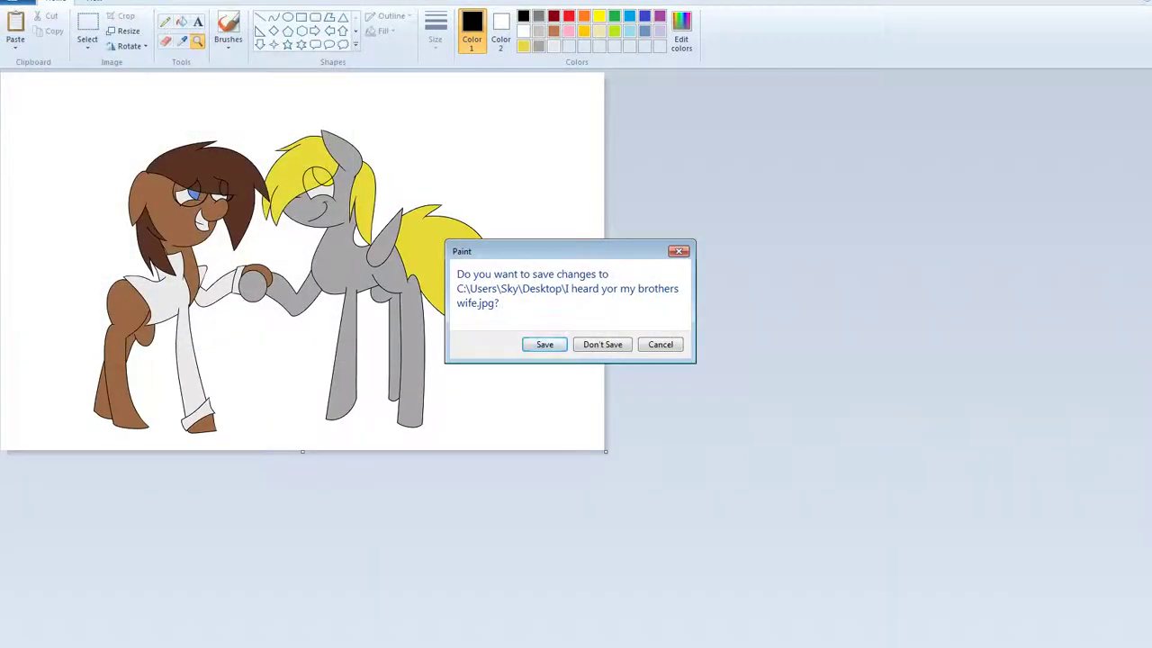
pyautogui.press('Return')
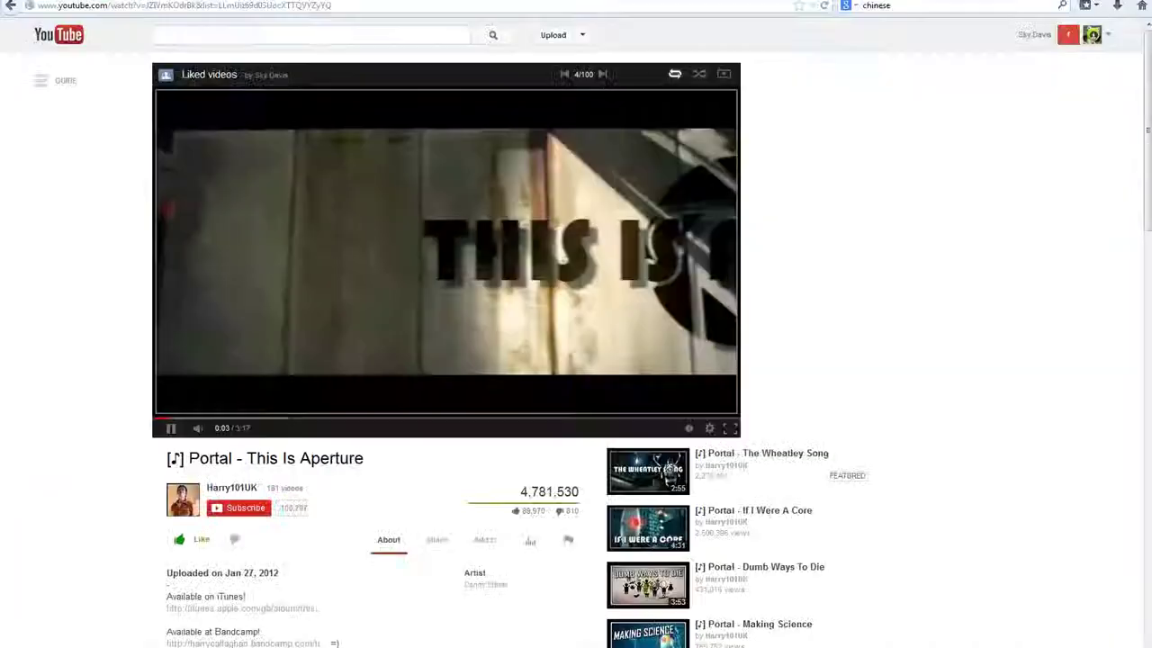
# Switch to the desktop and duplicate the "I heard yor my brothers wife" image file there.
pyautogui.press('super+d')
pyautogui.rightClick(298, 426)
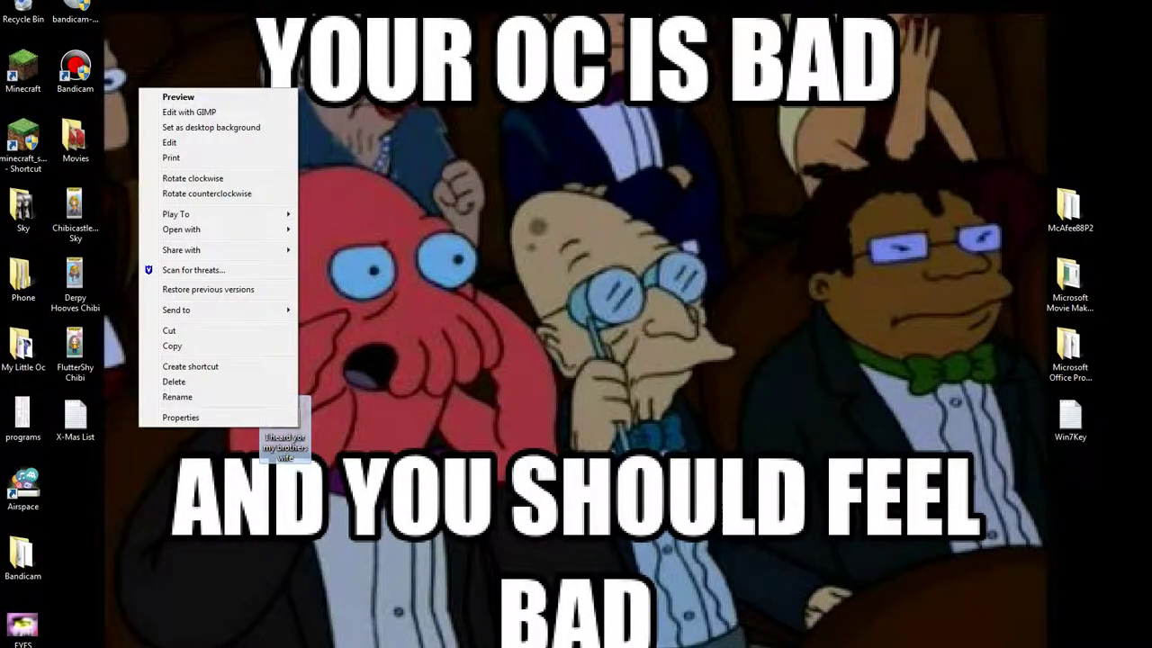
pyautogui.click(172, 345)
pyautogui.rightClick(238, 430)
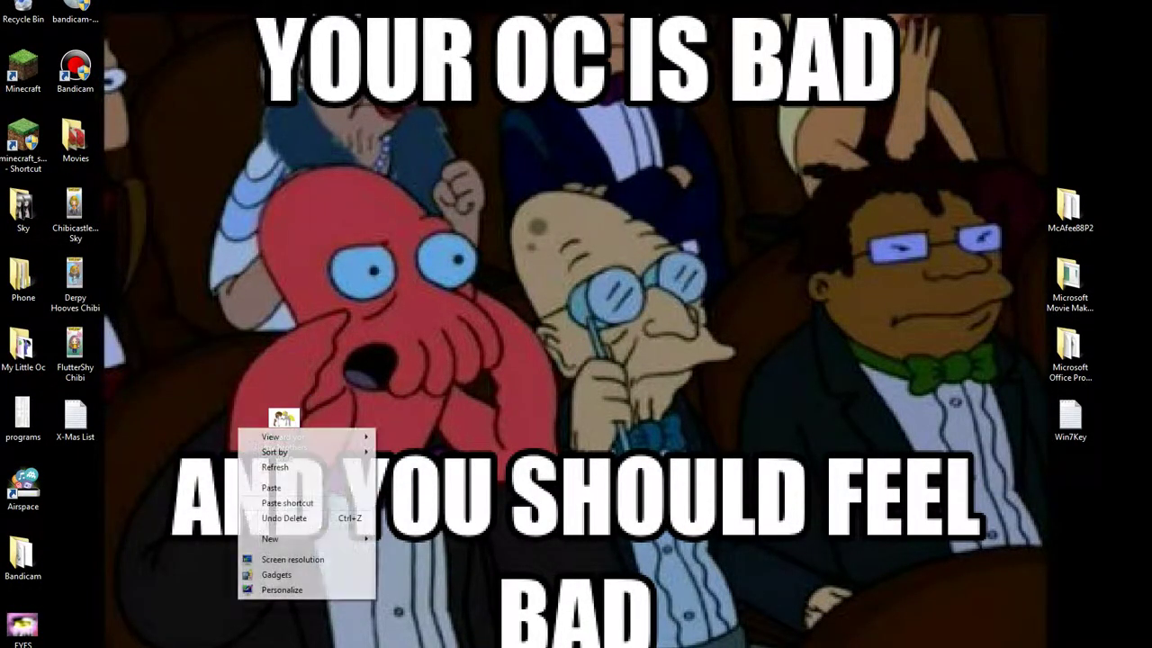
pyautogui.click(271, 487)
# Rename the duplicated image as "I heard yor my brothers wife - GIMP-".
pyautogui.rightClick(285, 421)
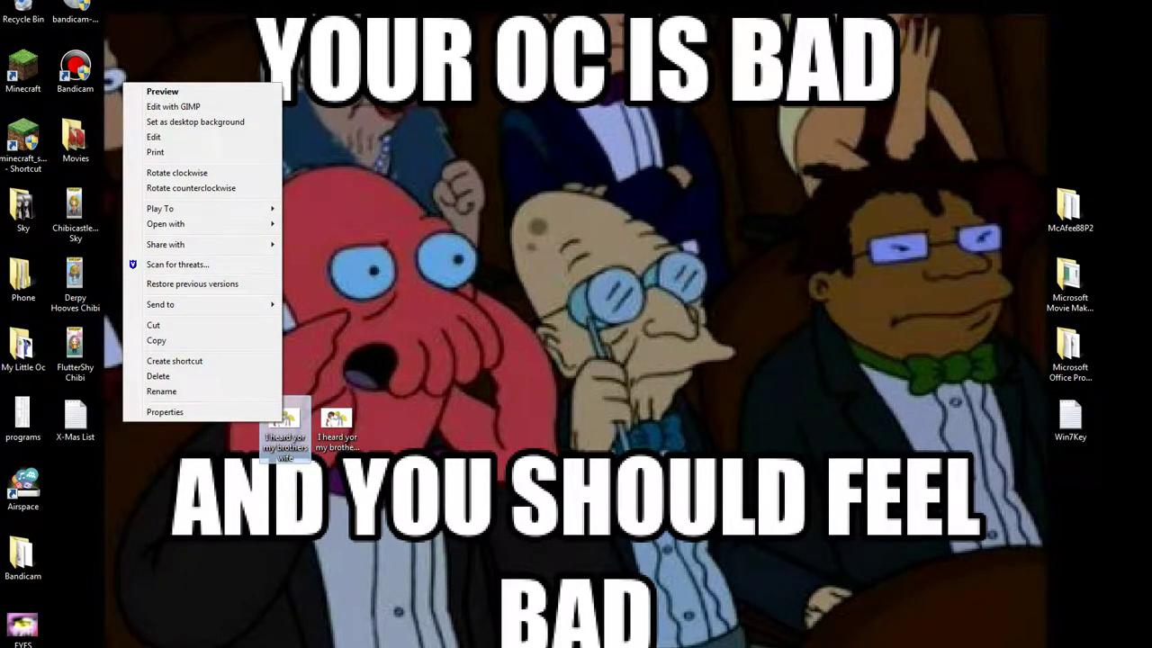
pyautogui.click(338, 423)
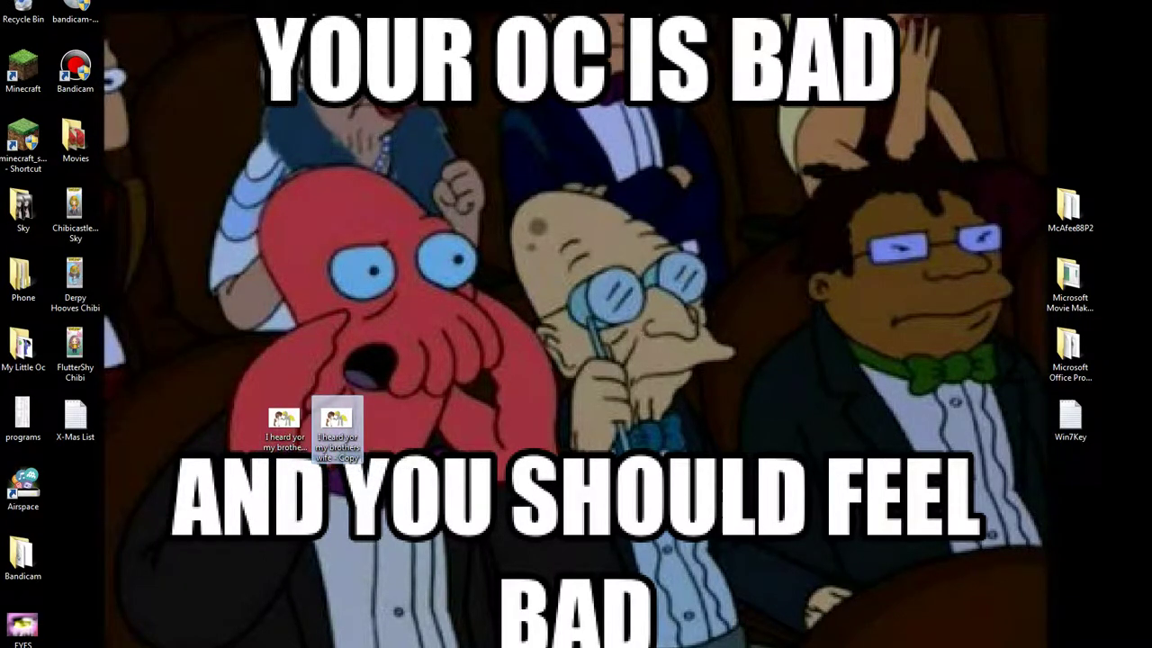
pyautogui.rightClick(335, 428)
pyautogui.click(211, 405)
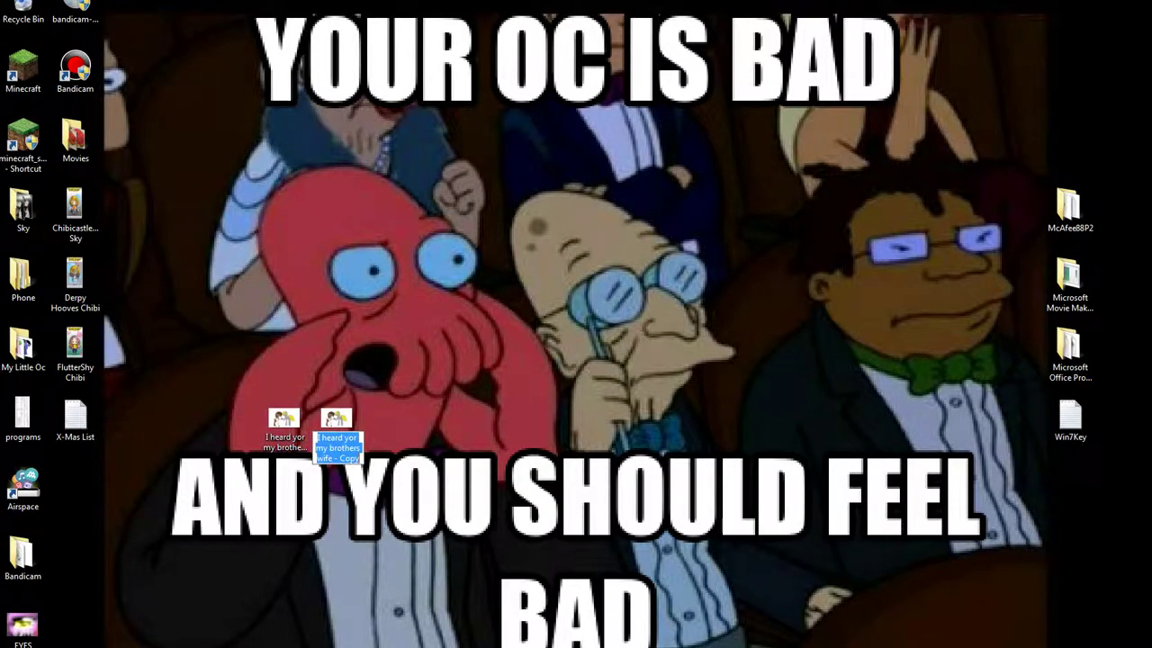
pyautogui.moveTo(361, 459); pyautogui.dragTo(339, 459)
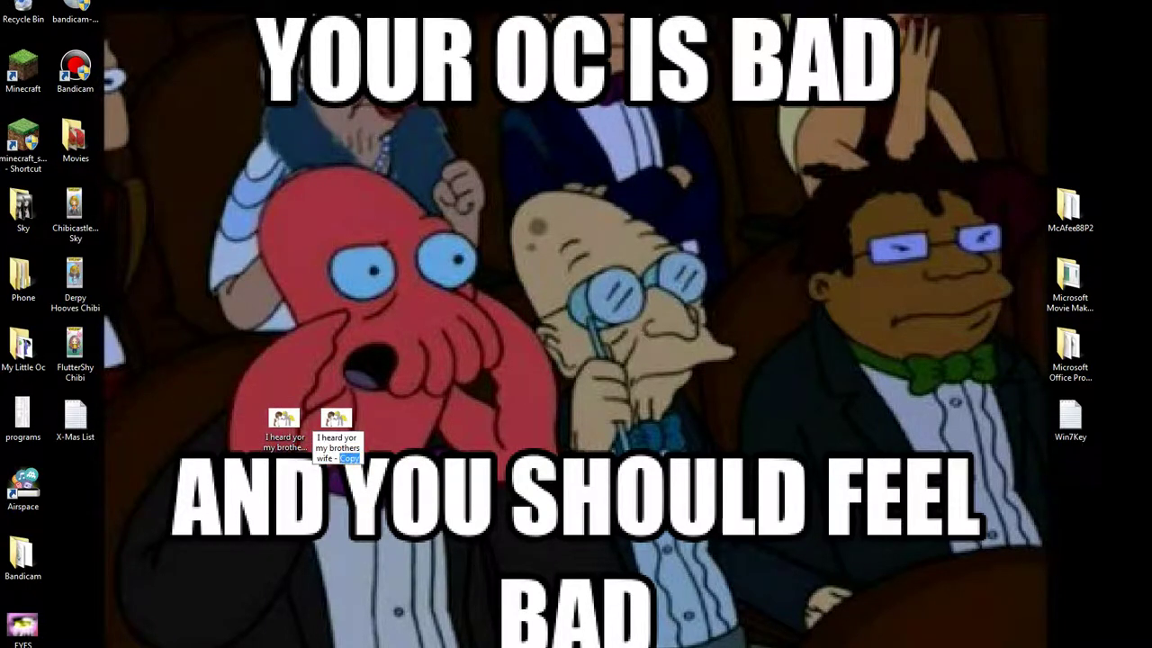
pyautogui.write('GIMP-')
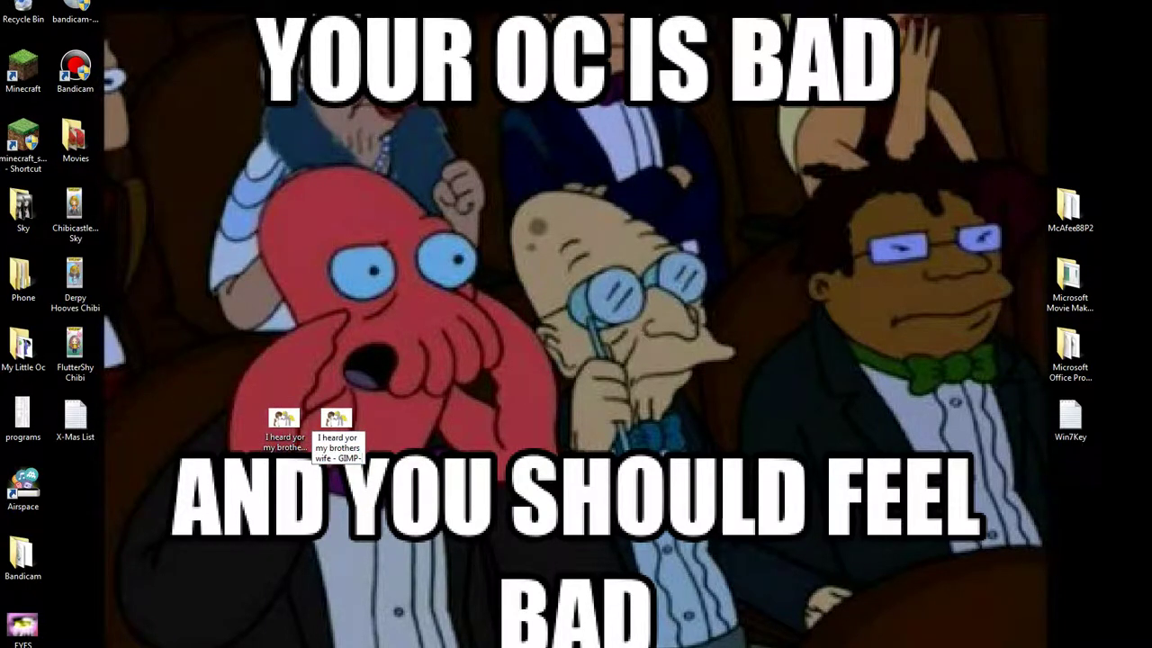
# Open the renamed copy of the drawing in GIMP.
pyautogui.rightClick(339, 421)
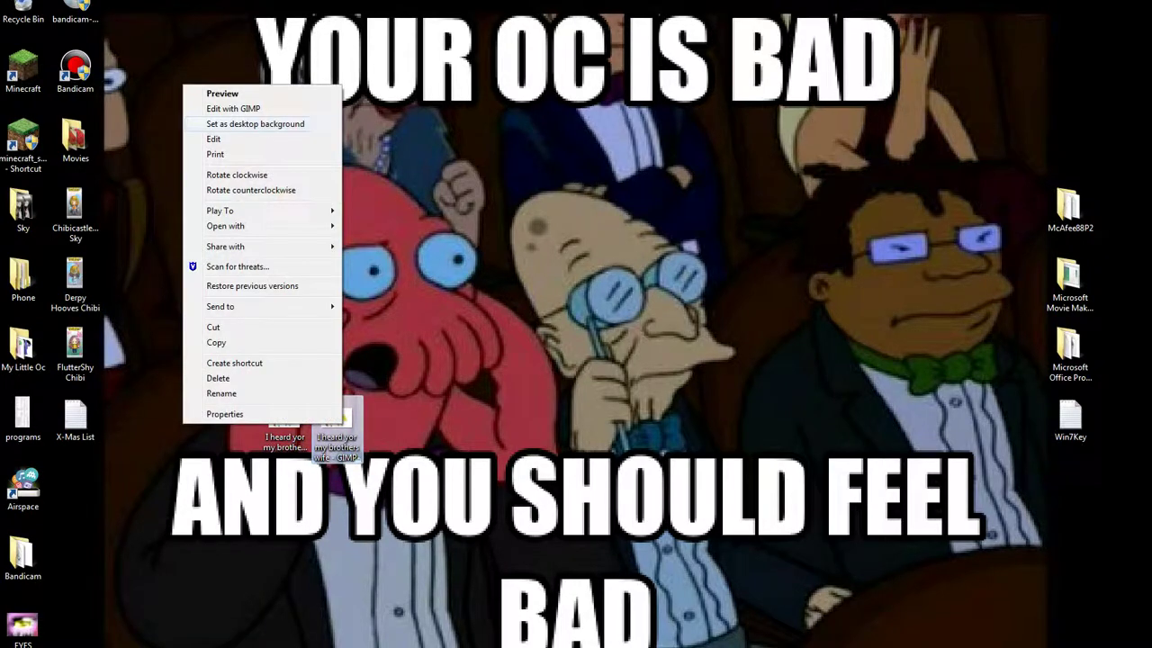
pyautogui.click(233, 108)
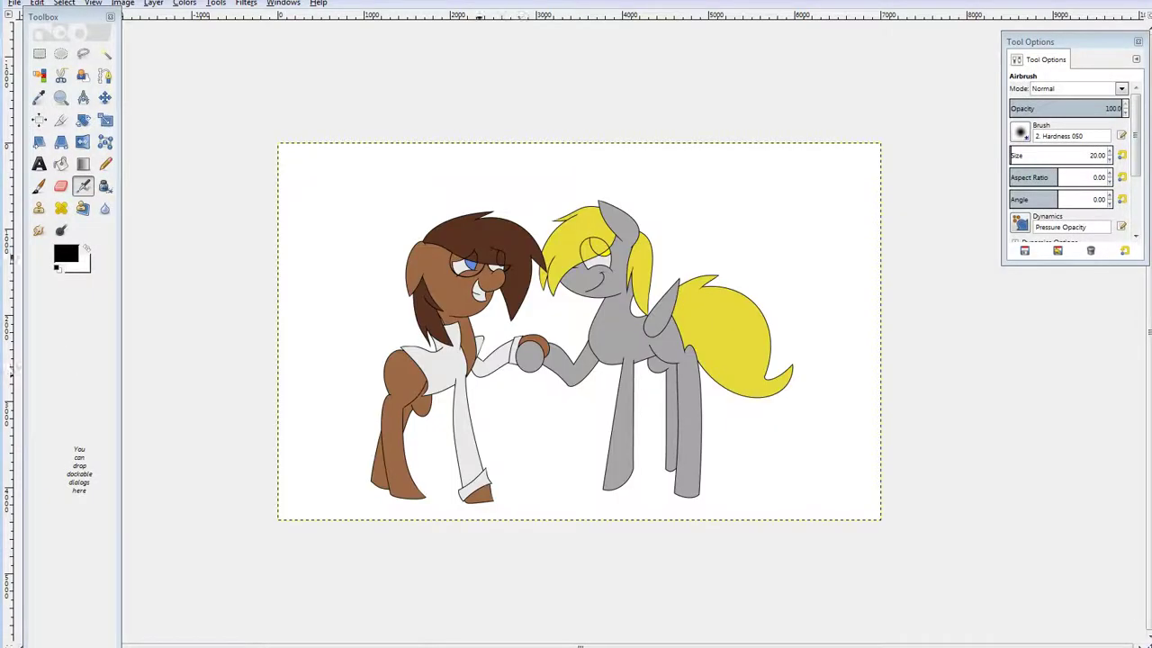
pyautogui.click(61, 97)
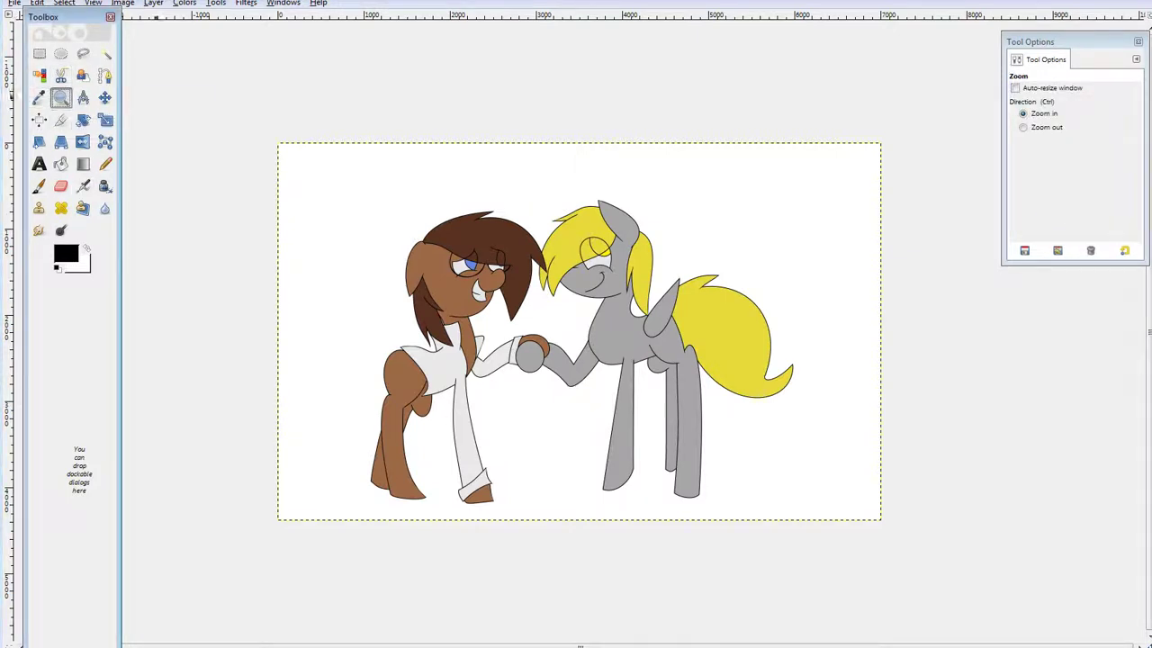
pyautogui.click(457, 336)
pyautogui.click(457, 336)
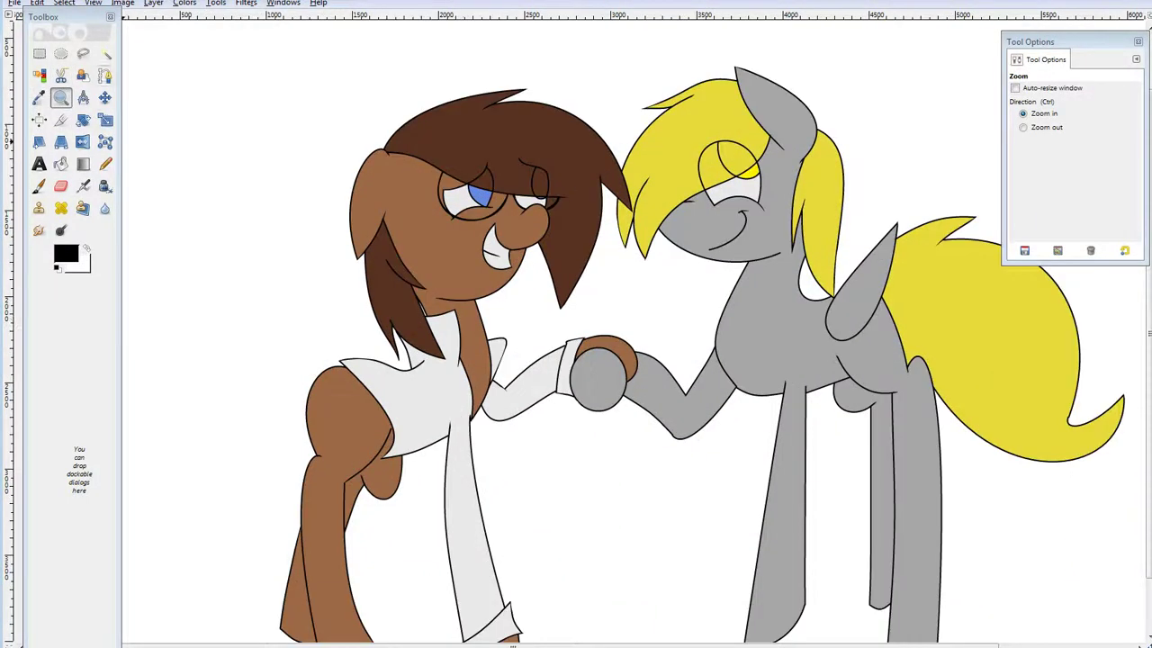
# Select the brown pony's dark brown hair by color, sample that brown and set a darker shade of it as foreground color.
pyautogui.click(38, 75)
pyautogui.click(404, 135)
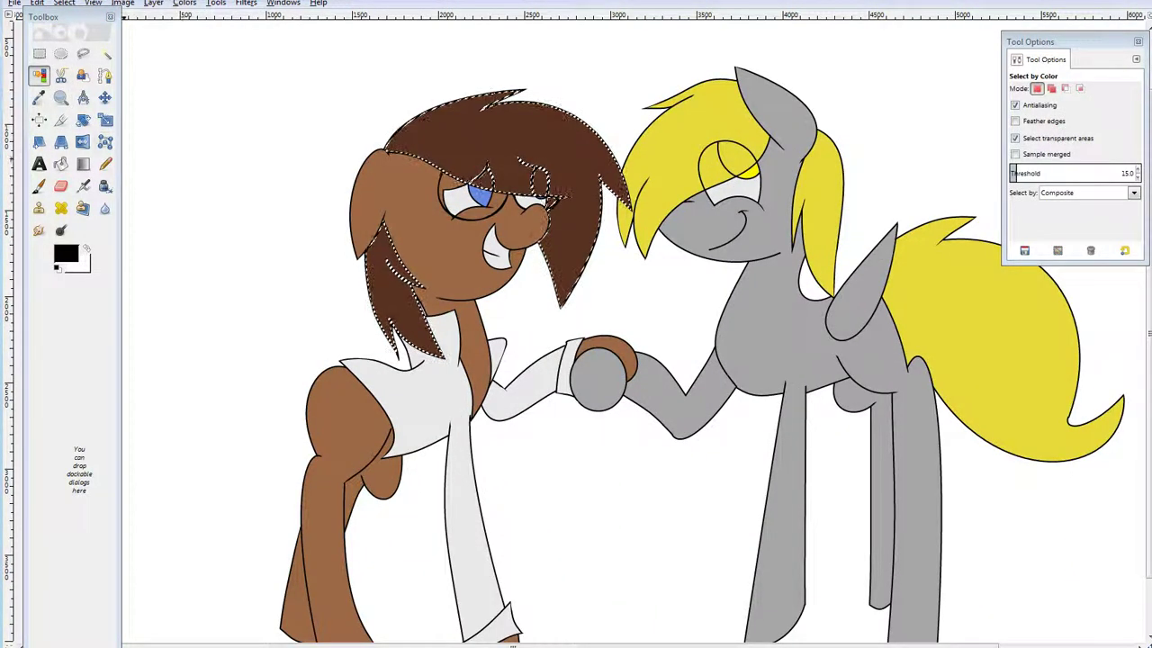
pyautogui.click(39, 97)
pyautogui.click(504, 126)
pyautogui.click(65, 254)
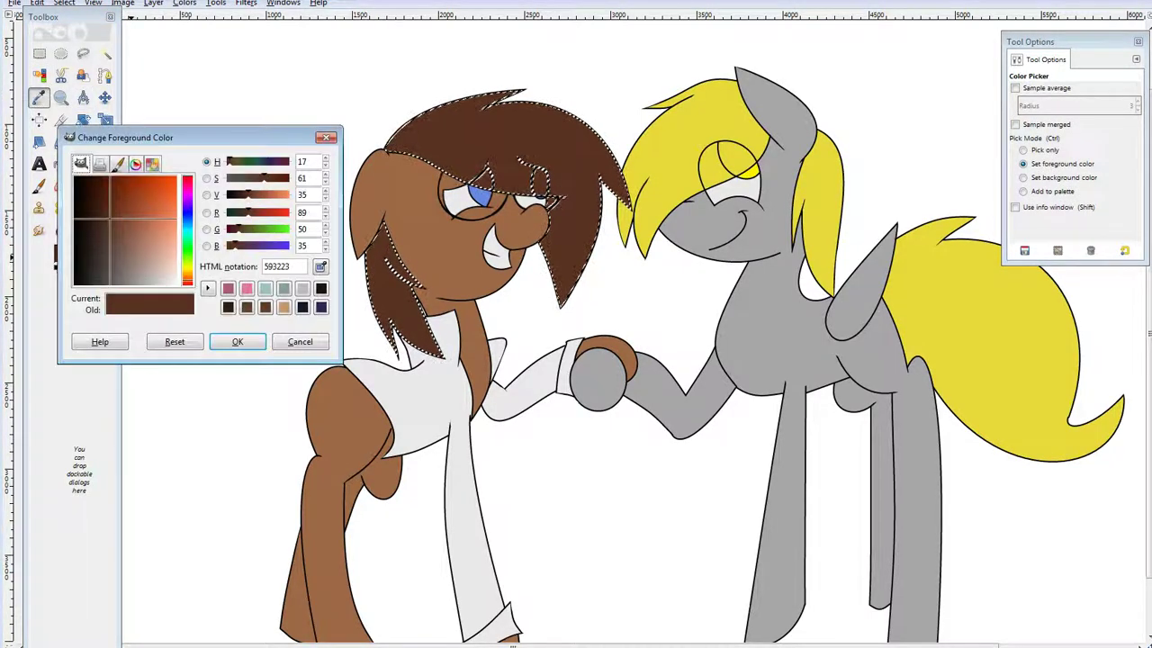
pyautogui.click(238, 341)
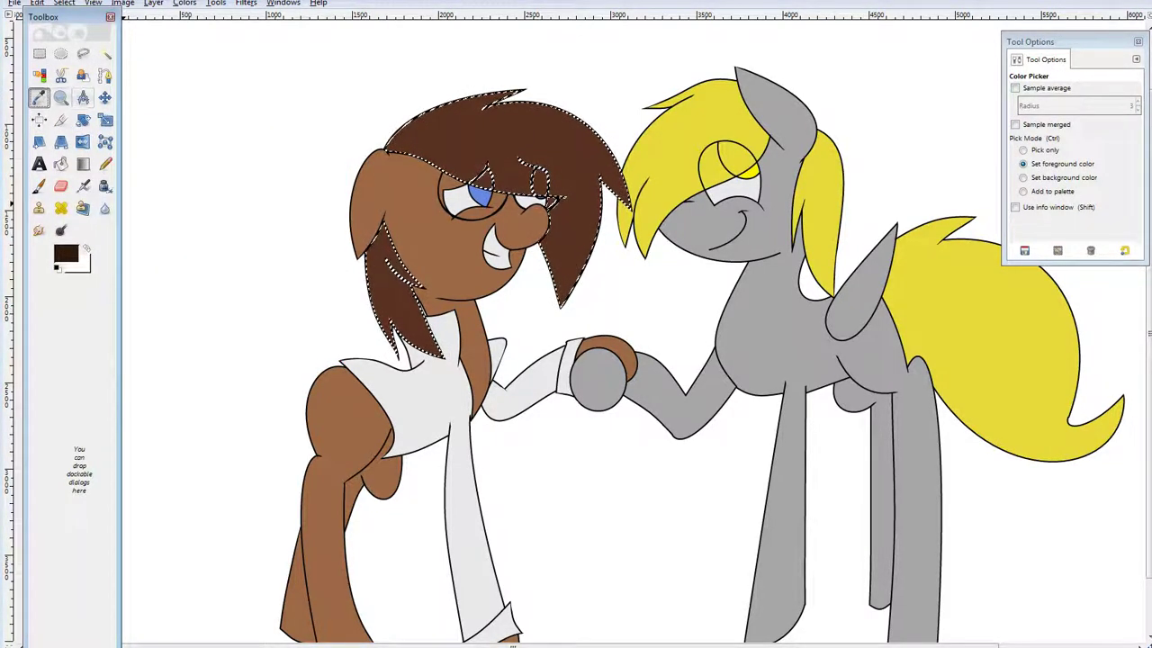
# Try to paint soft dark shading along the edges of the brown pony's hair with a 121.45 size paintbrush.
pyautogui.click(60, 97)
pyautogui.click(423, 189)
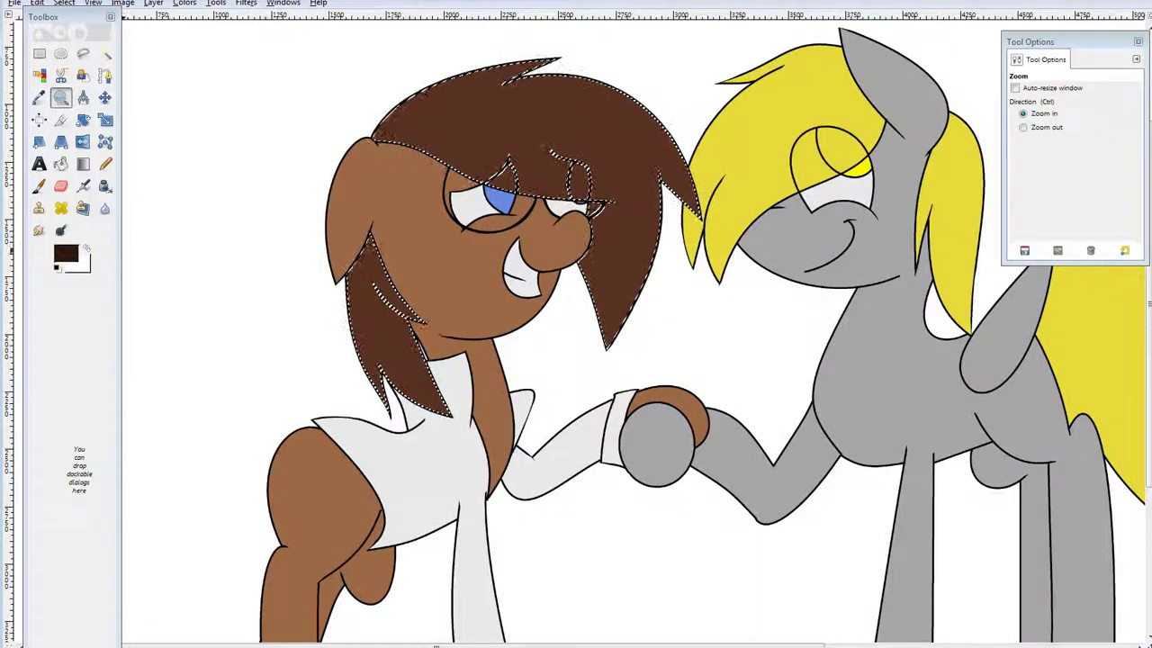
pyautogui.press('p')
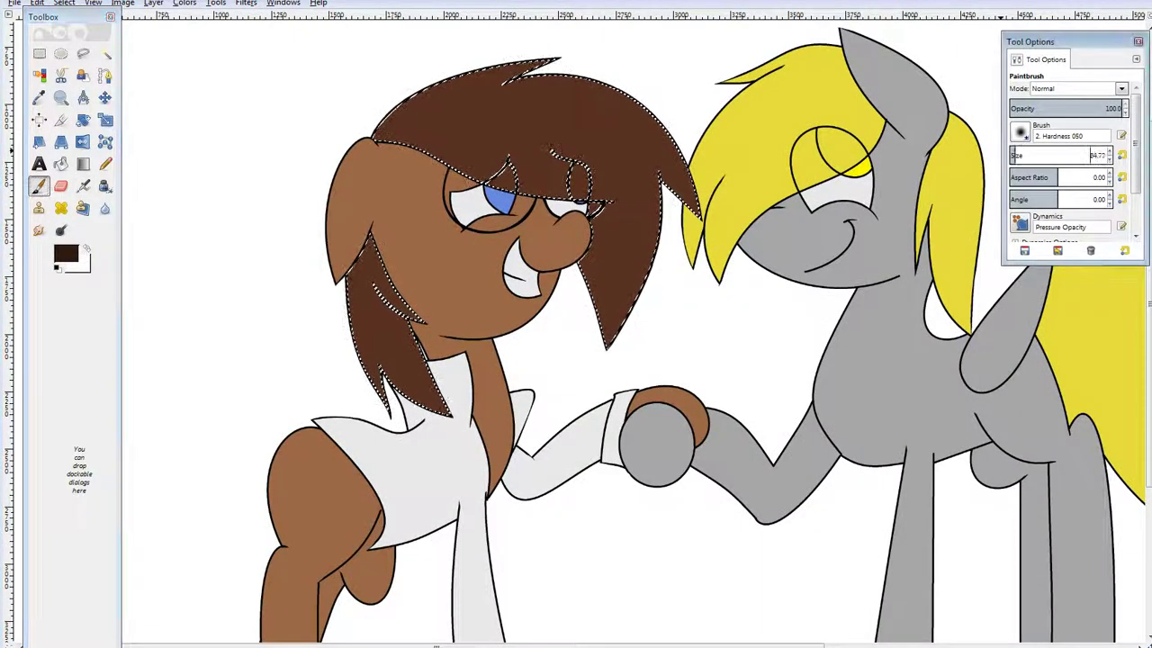
pyautogui.click(1021, 153)
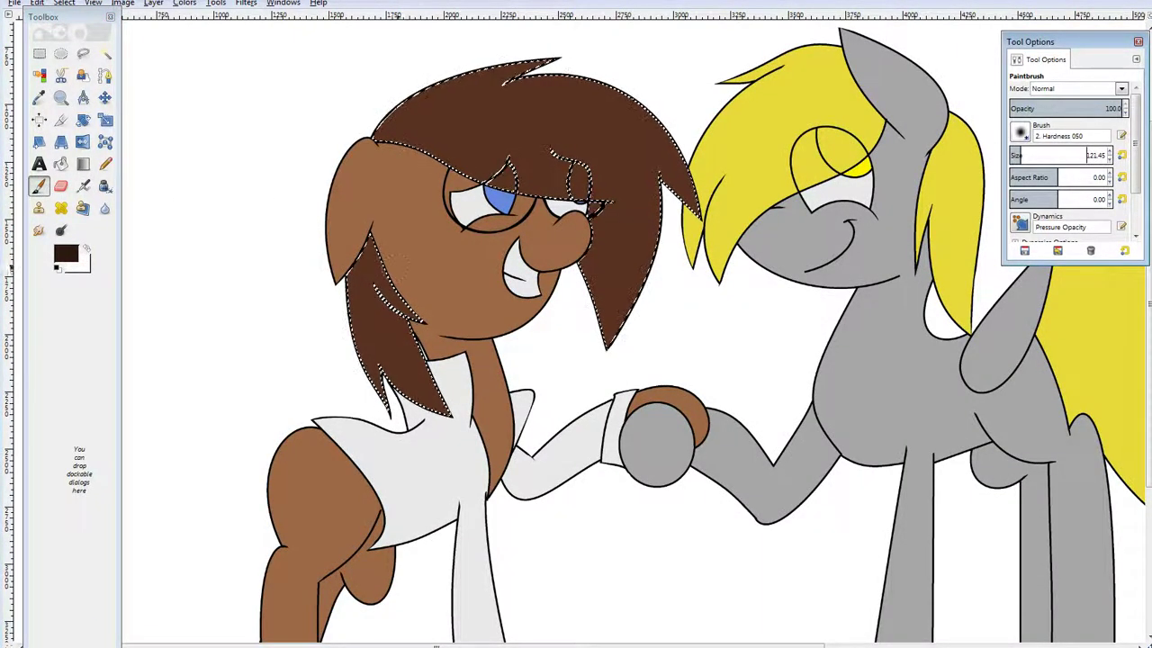
pyautogui.moveTo(373, 233); pyautogui.dragTo(396, 396)
pyautogui.scroll(3, 405, 216)
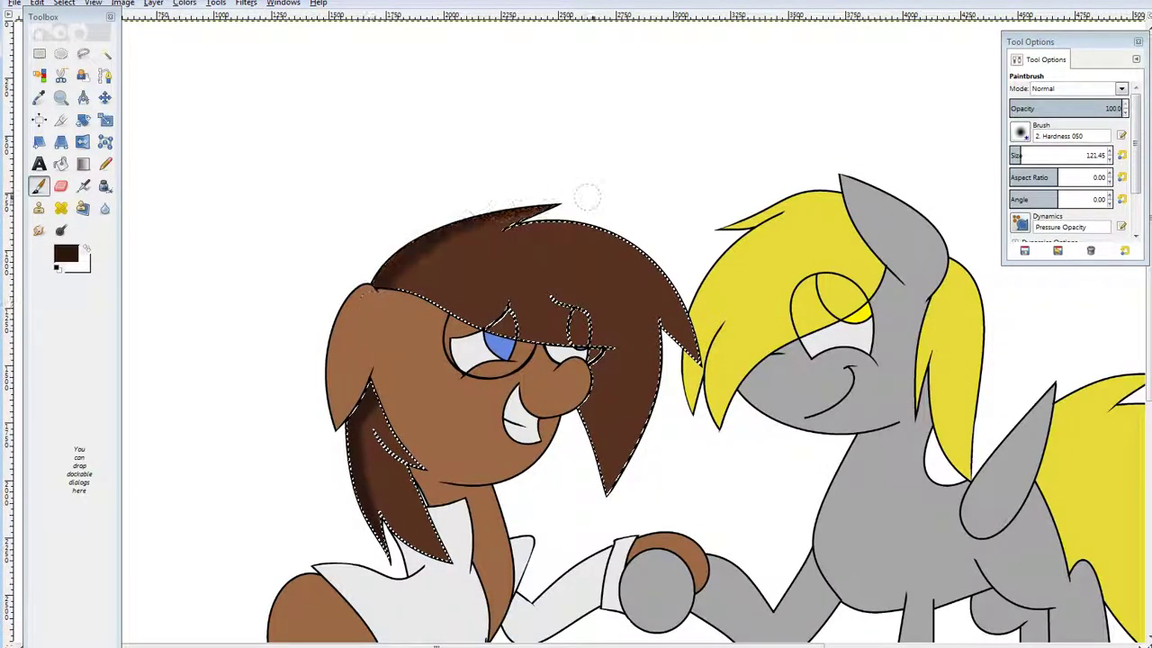
pyautogui.moveTo(405, 288)
pyautogui.mouseDown()
pyautogui.moveTo(527, 342)
pyautogui.moveTo(604, 359)
pyautogui.moveTo(607, 477)
pyautogui.moveTo(621, 504)
pyautogui.mouseUp()
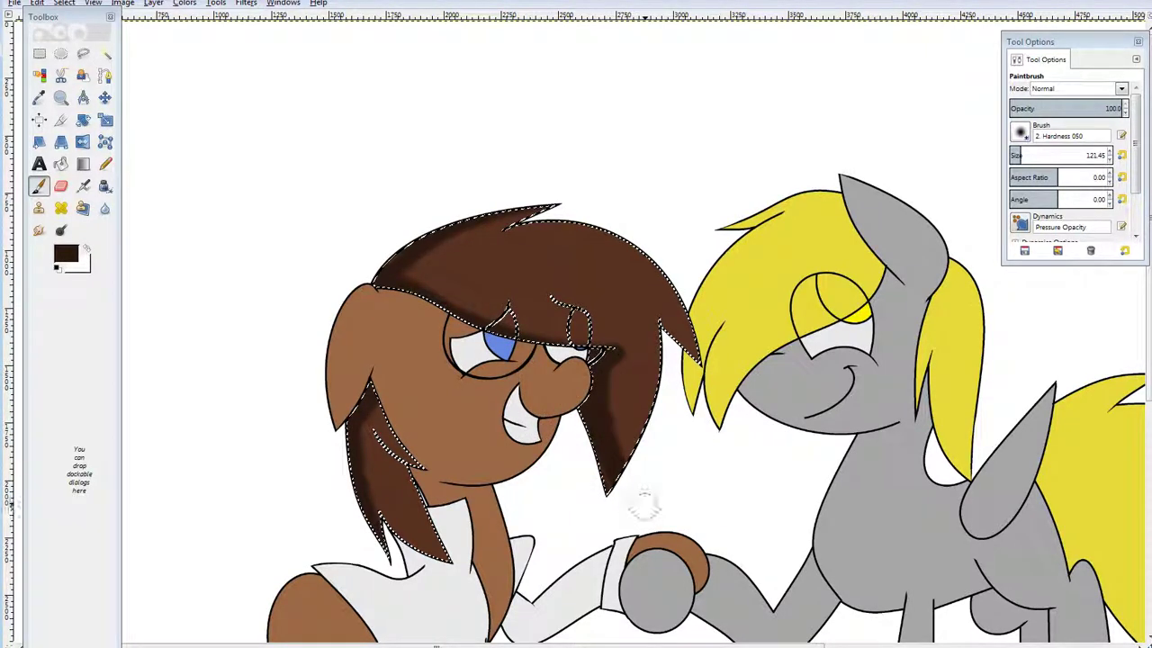
# Undo the paintbrush shading on the brown pony's hair.
pyautogui.hotkey('ctrl', 'z')
pyautogui.hotkey('ctrl', 'z')
pyautogui.hotkey('ctrl', 'z')
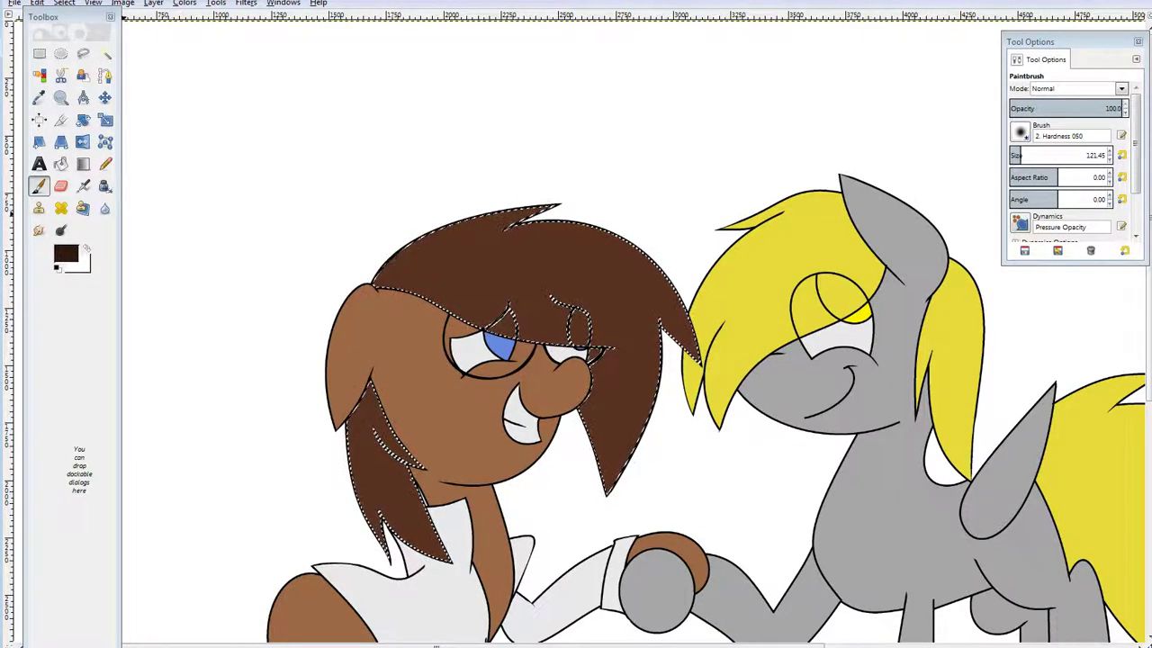
# Set the foreground color to a reddish brown only slightly darker than the pony's hair.
pyautogui.click(67, 254)
pyautogui.click(103, 219)
pyautogui.click(239, 339)
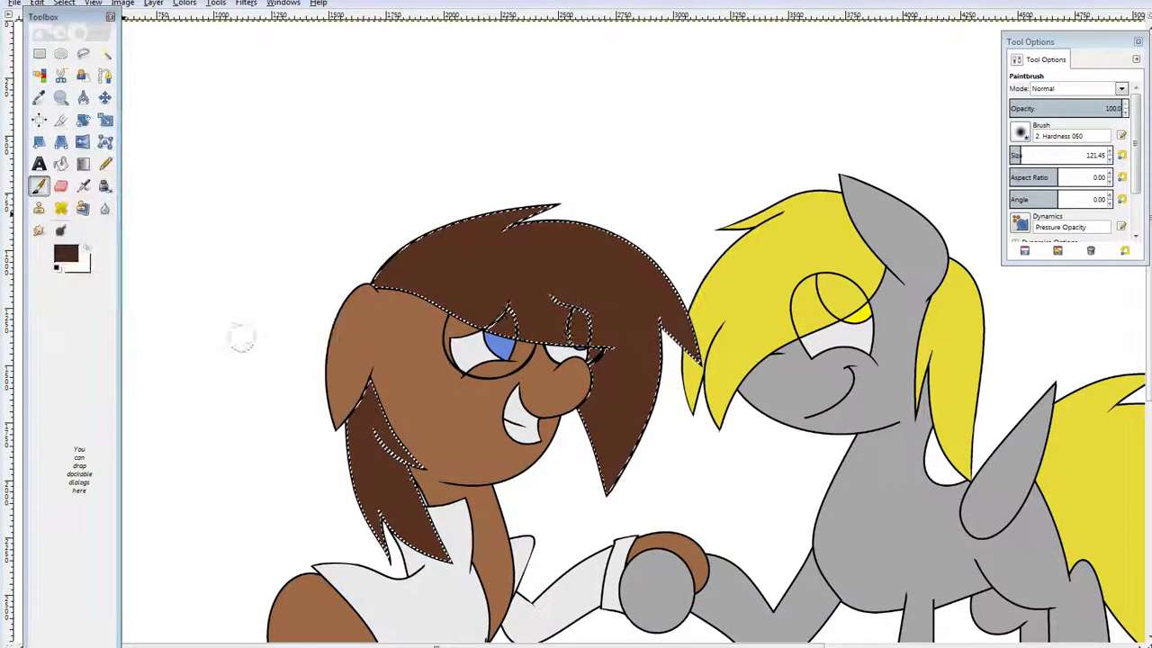
pyautogui.click(38, 97)
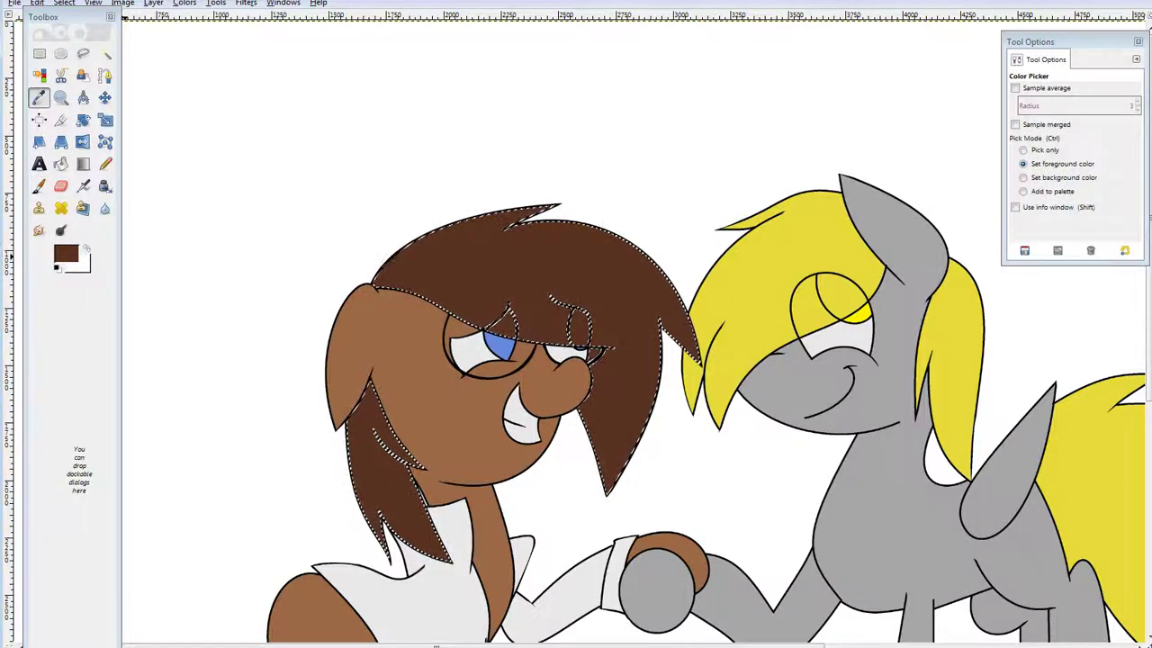
pyautogui.click(67, 253)
pyautogui.click(237, 341)
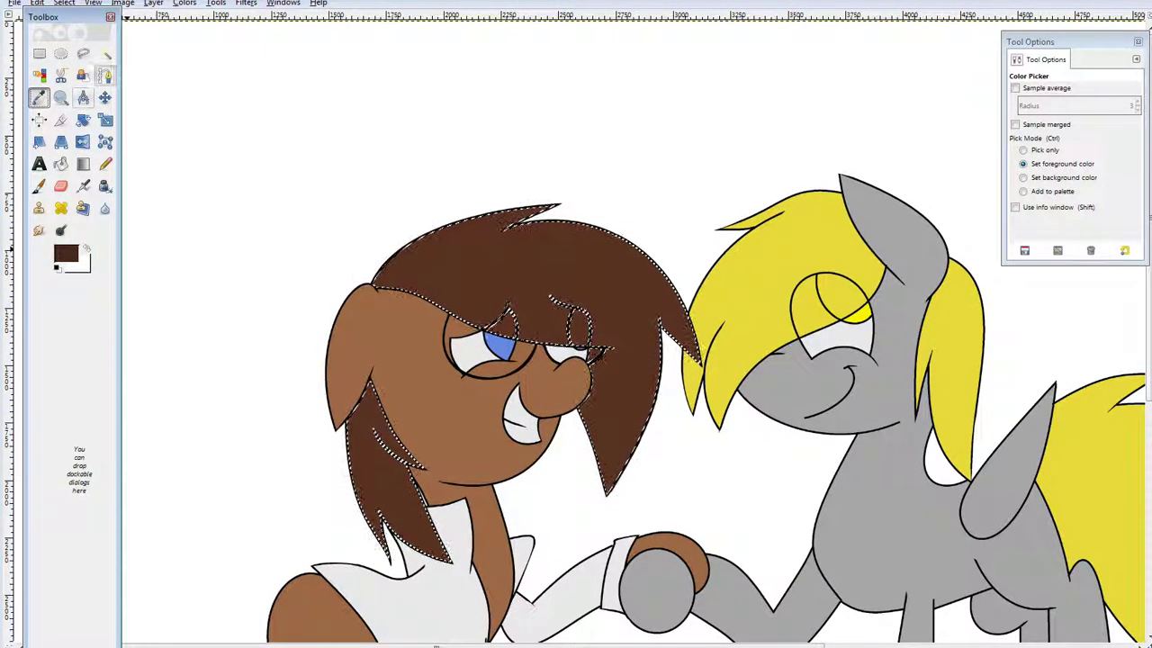
# Trace a path just inside the upper edge of the brown pony's fringe and around its pointed front tip.
pyautogui.click(104, 76)
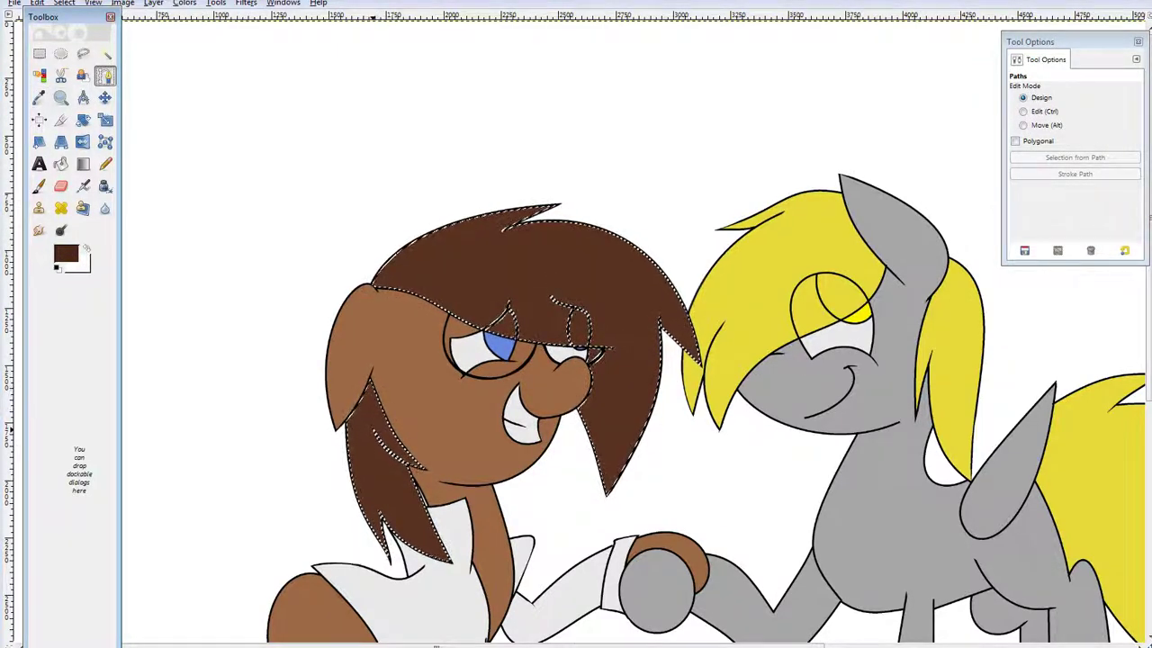
pyautogui.press('z')
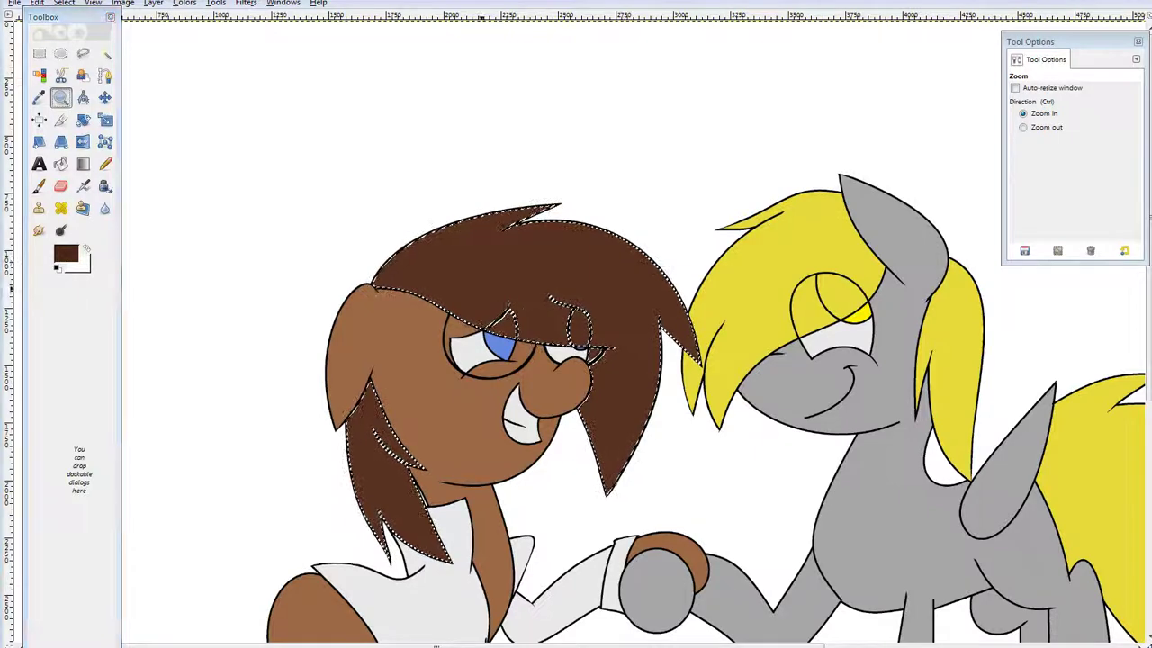
pyautogui.doubleClick(479, 288)
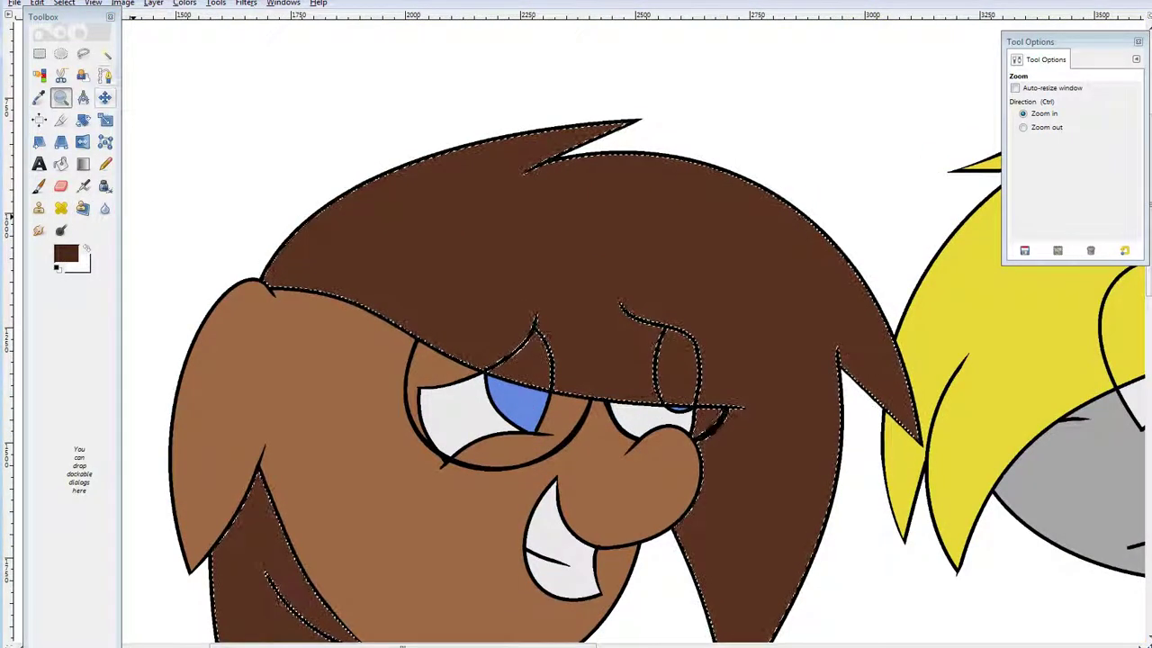
pyautogui.press('b')
pyautogui.click(526, 172)
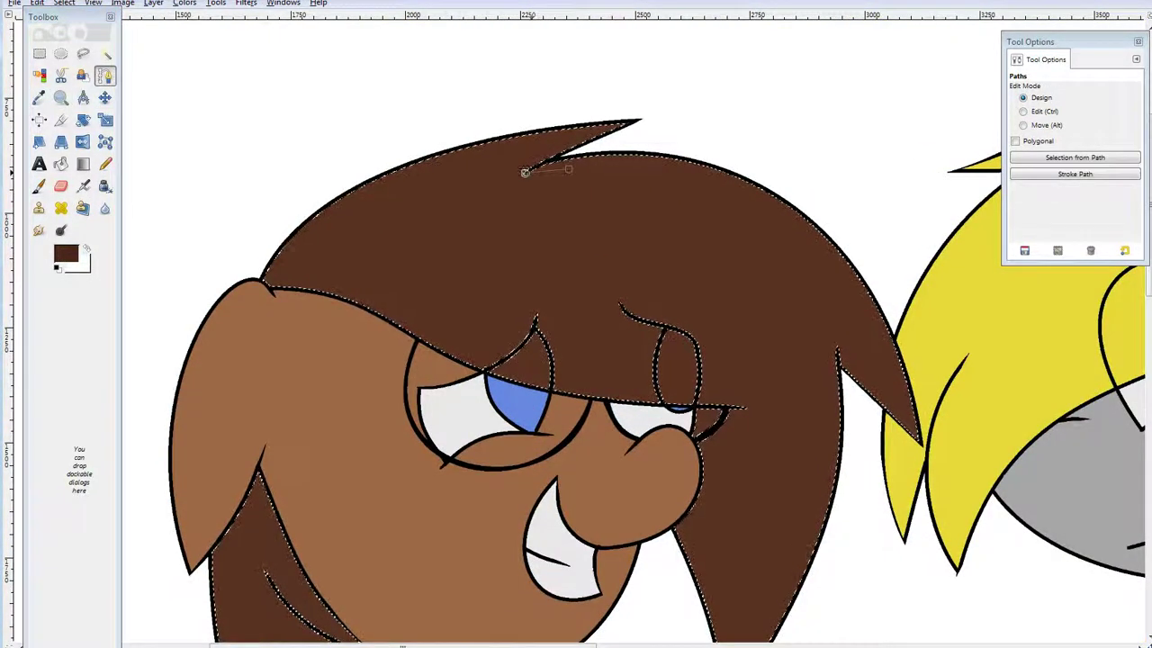
pyautogui.click(567, 170)
pyautogui.click(605, 169)
pyautogui.click(652, 171)
pyautogui.click(708, 189)
pyautogui.click(762, 216)
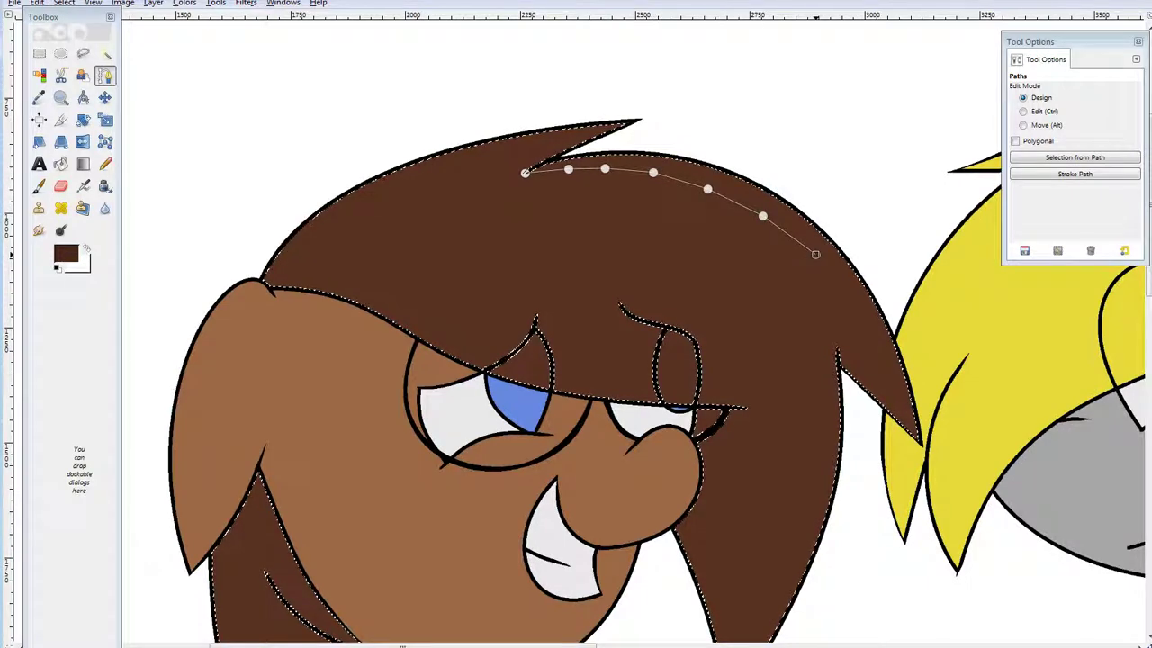
pyautogui.click(816, 256)
pyautogui.click(860, 298)
pyautogui.click(897, 344)
pyautogui.click(926, 387)
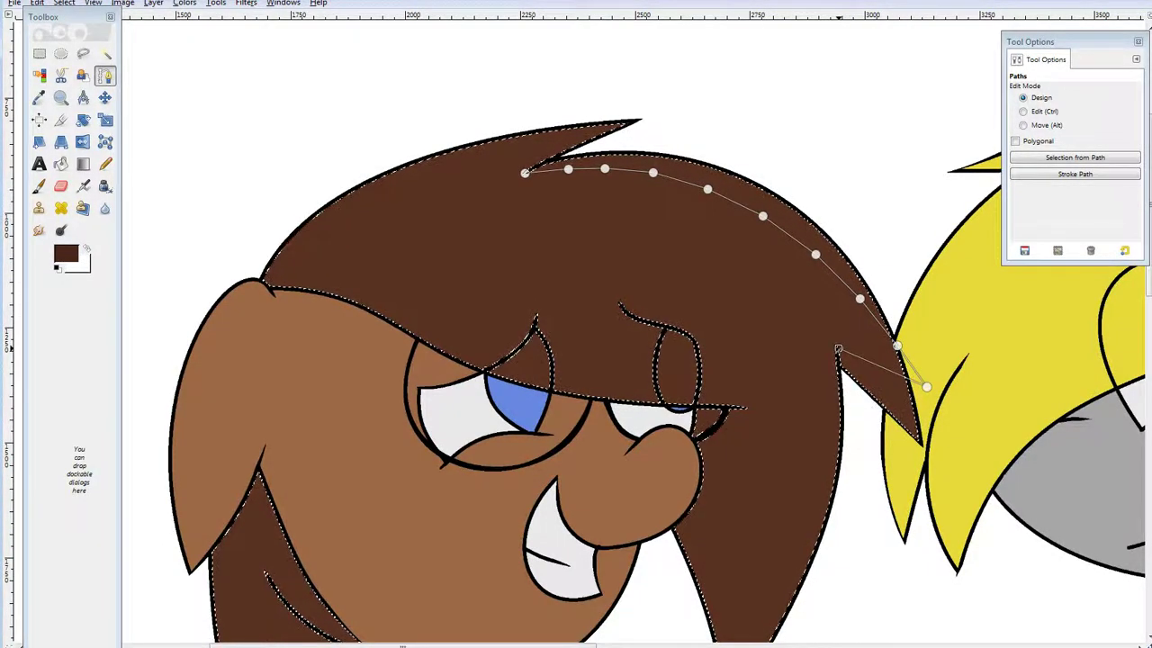
pyautogui.click(949, 497)
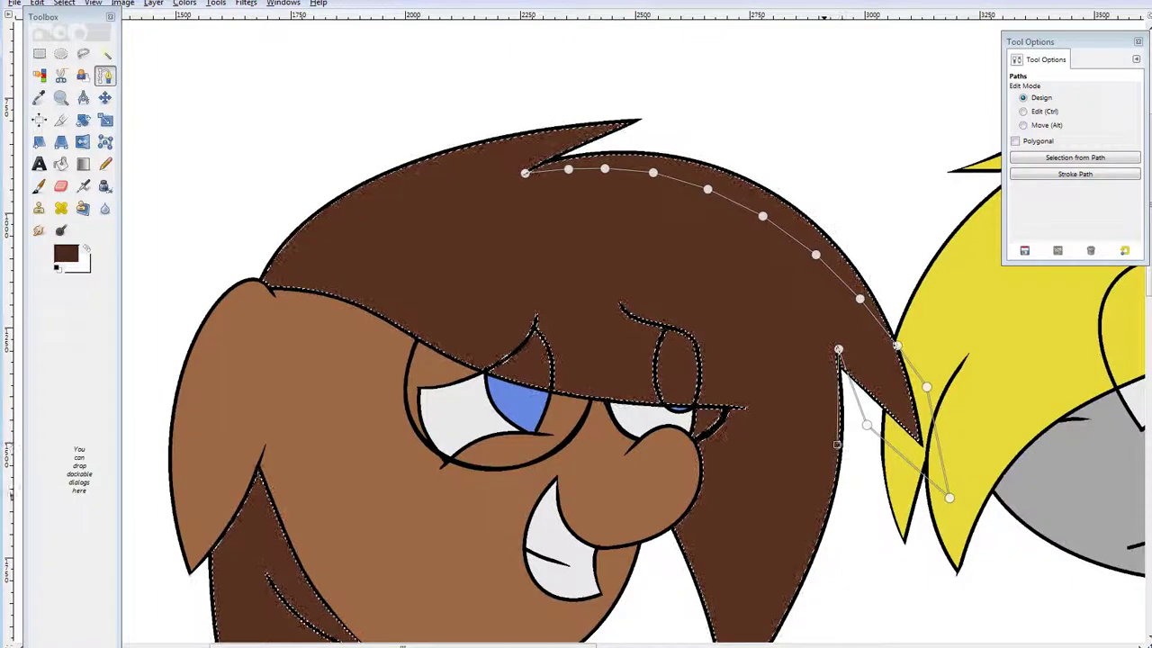
# Continue the path down the outer edge of the hanging front lock, around its tip and back up beside the snout.
pyautogui.scroll(-1, 792, 555)
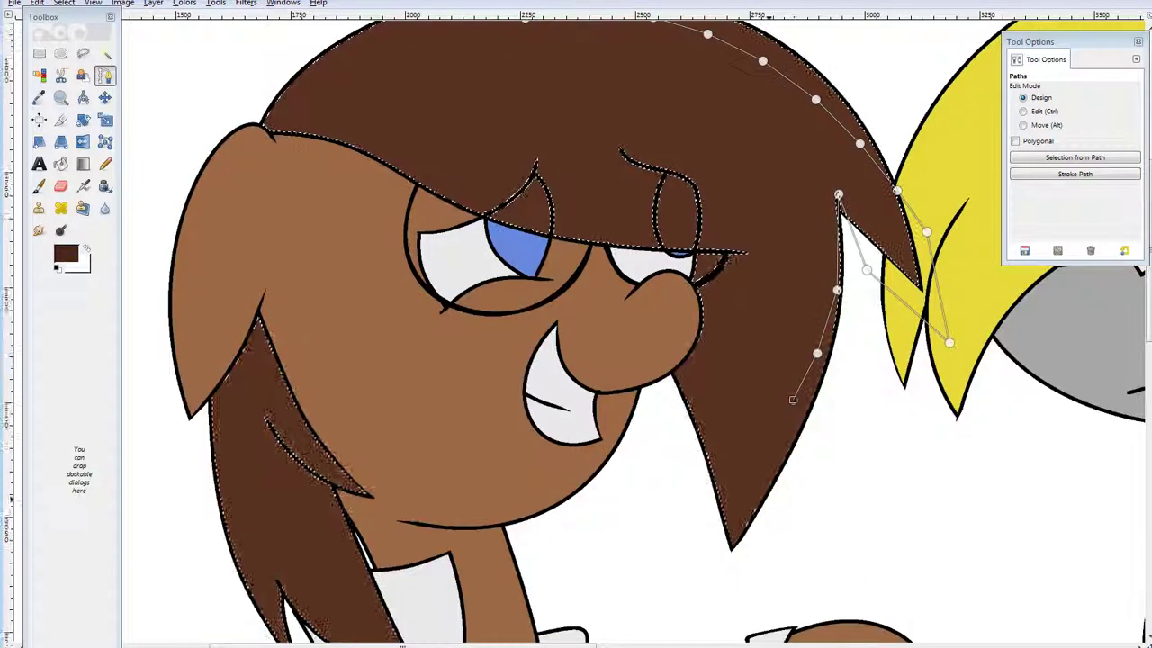
pyautogui.click(750, 493)
pyautogui.click(722, 529)
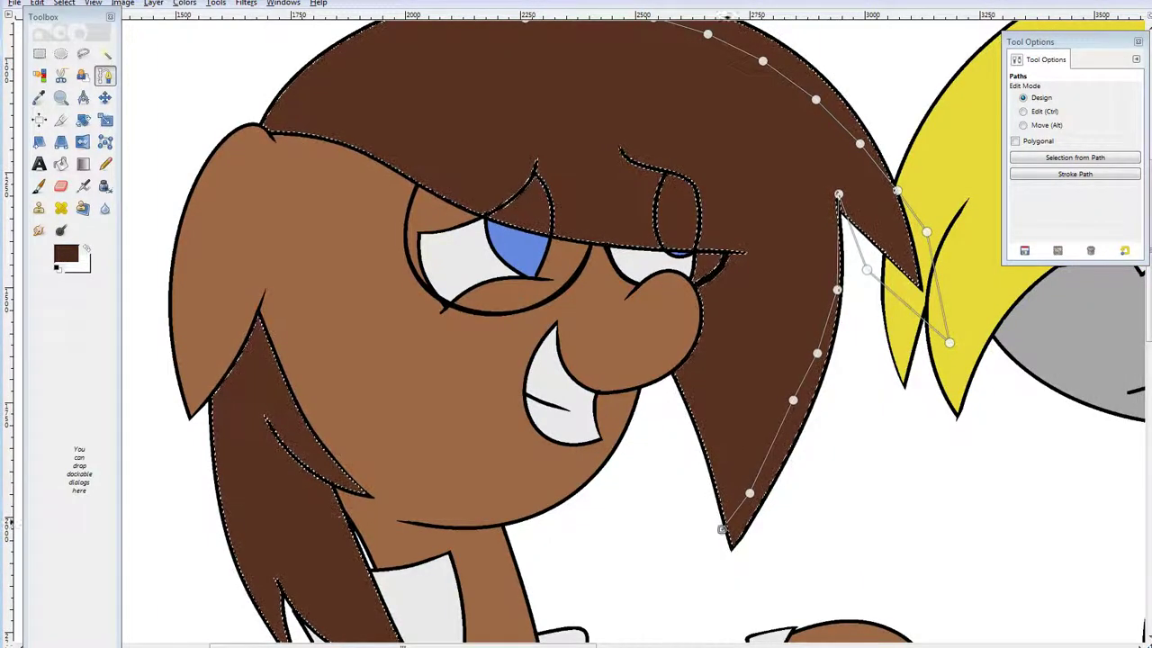
pyautogui.click(738, 507)
pyautogui.click(709, 394)
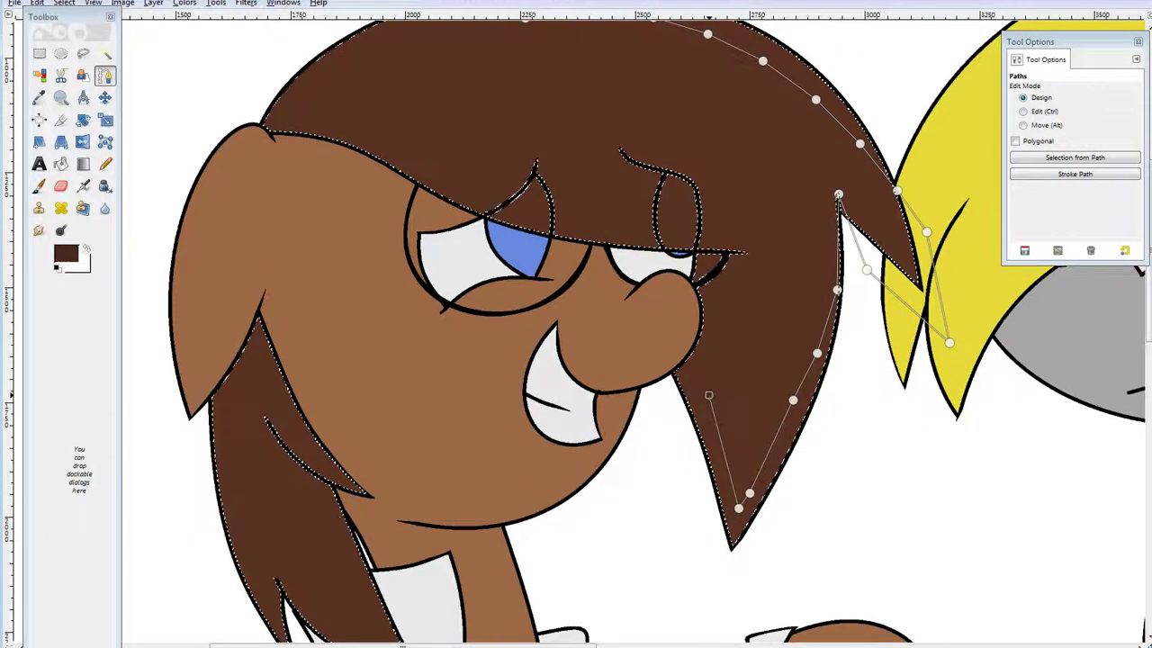
pyautogui.click(697, 356)
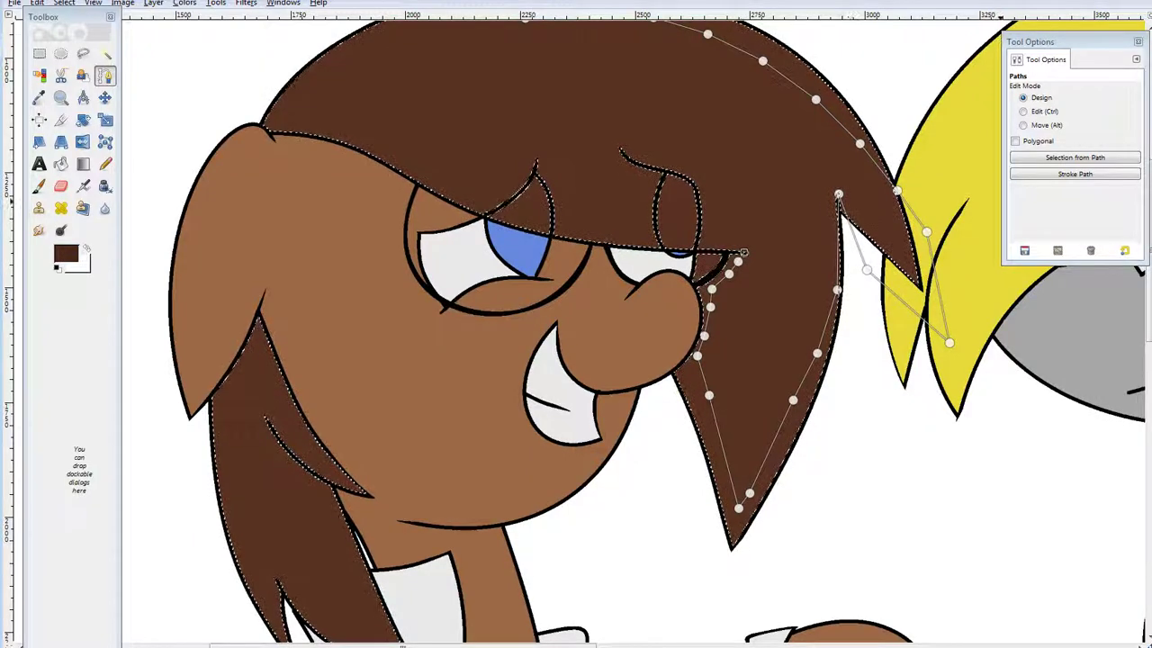
# Try stroking the fringe path with a solid 68 px line, and drop the path.
pyautogui.click(1074, 173)
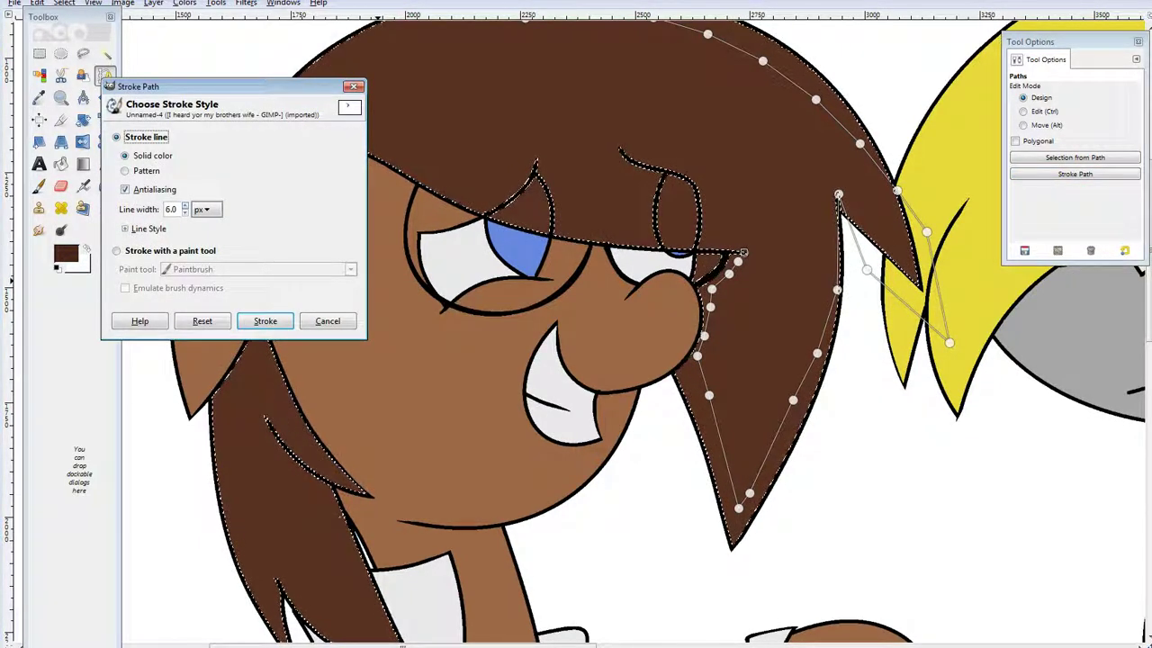
pyautogui.press('Return')
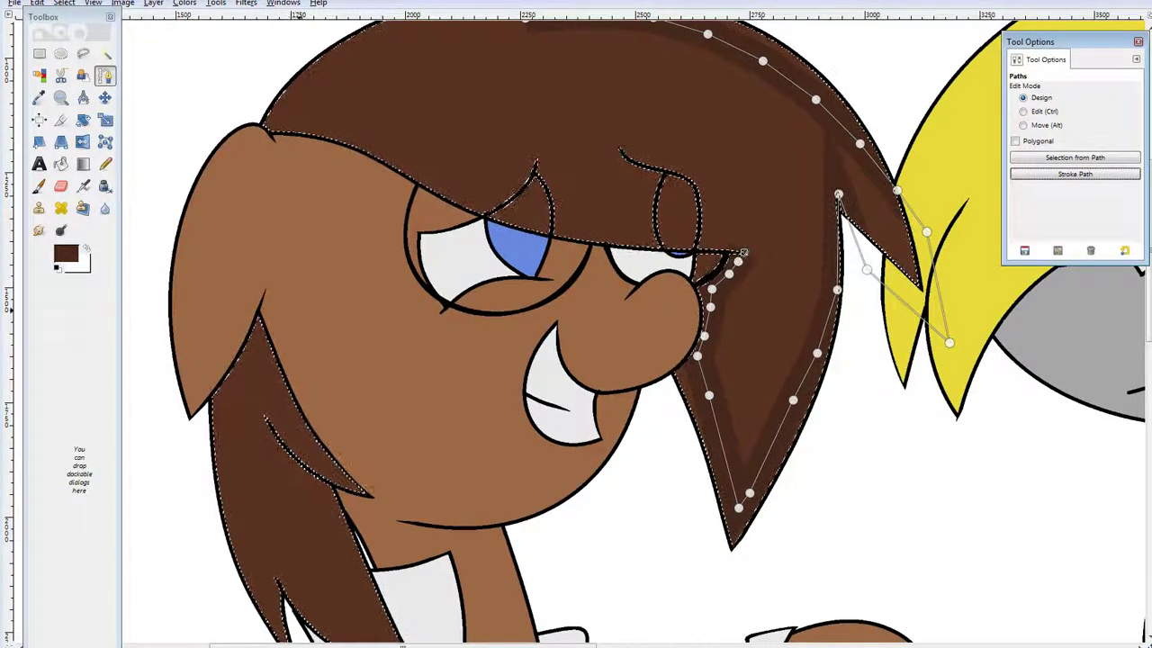
pyautogui.scroll(4, 576, 333)
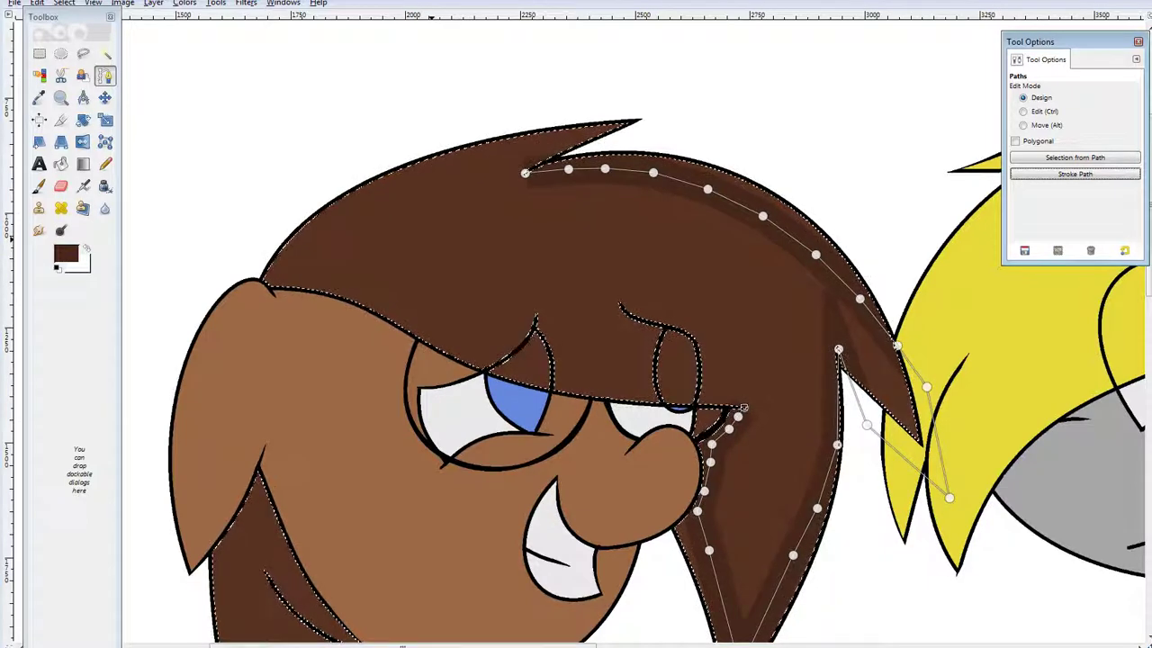
pyautogui.click(39, 142)
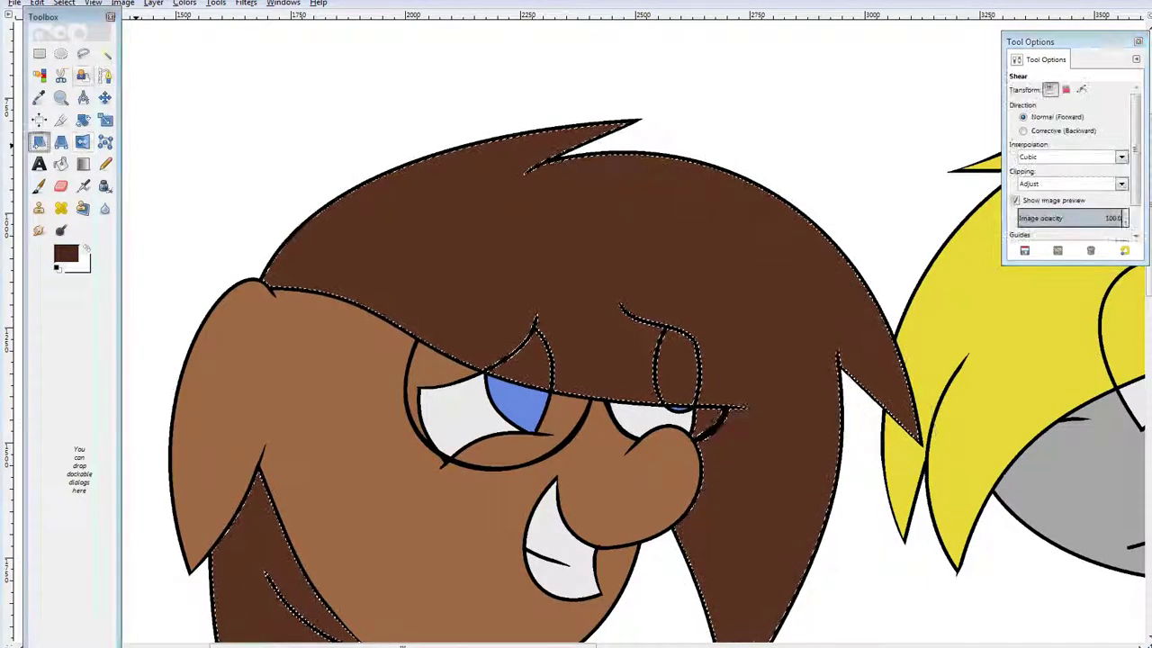
# Trace a path on the rear hair along the ear's lower edge and stroke it with a solid 68 px line.
pyautogui.click(106, 76)
pyautogui.scroll(-4, 576, 333)
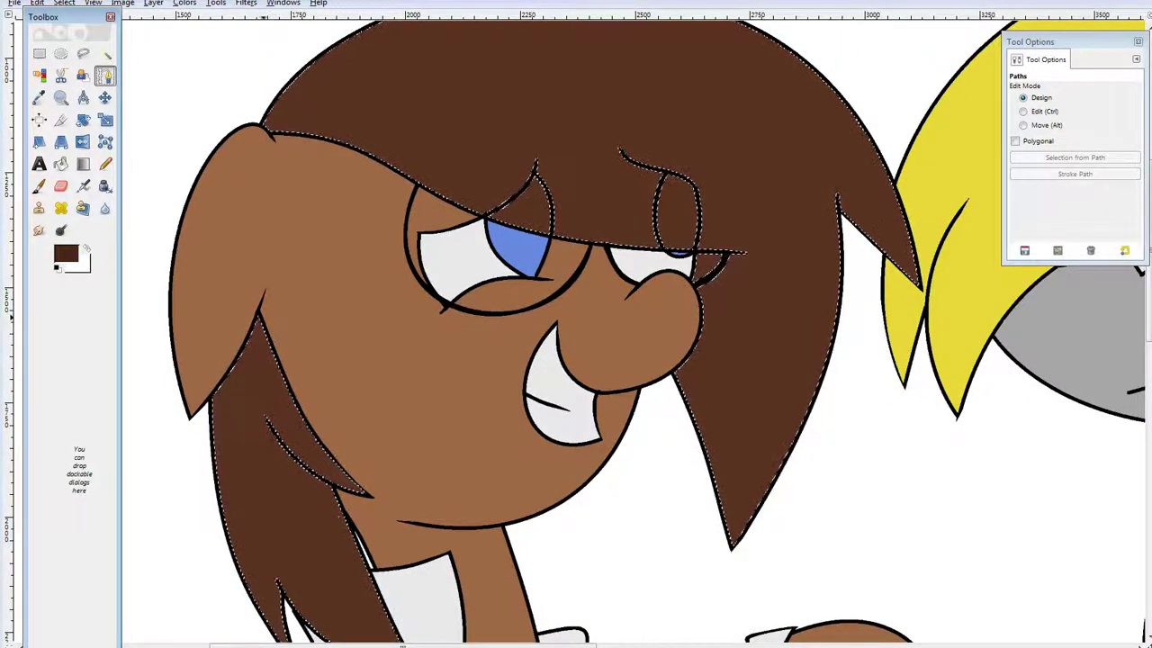
pyautogui.click(262, 317)
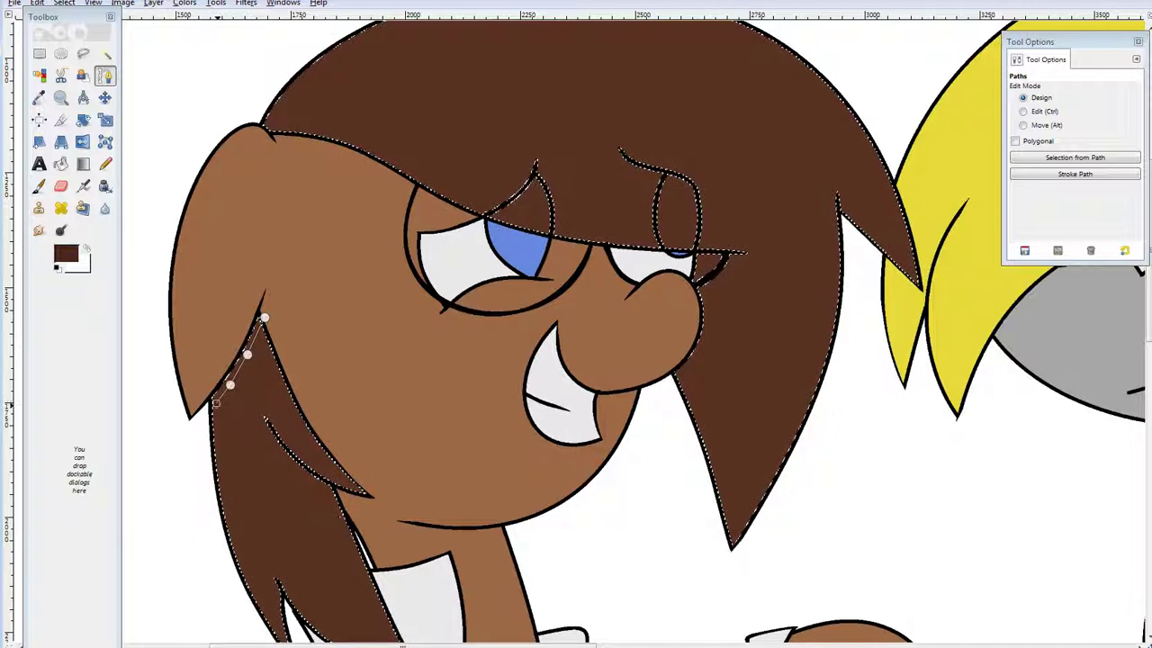
pyautogui.click(186, 436)
pyautogui.click(1074, 174)
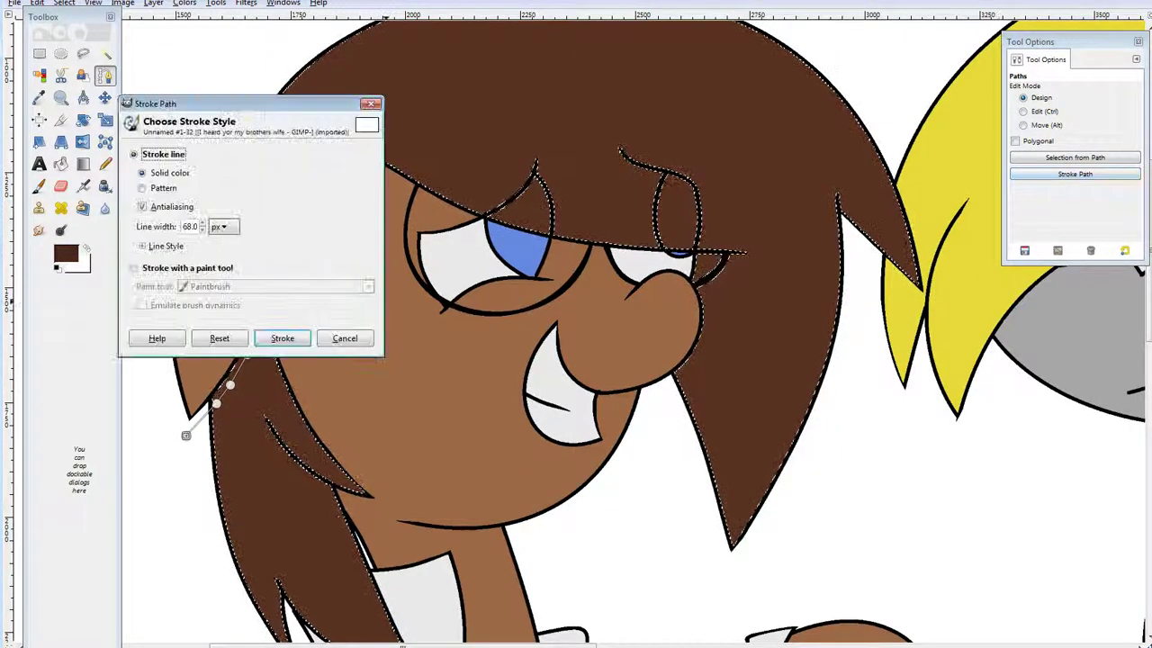
pyautogui.press('Return')
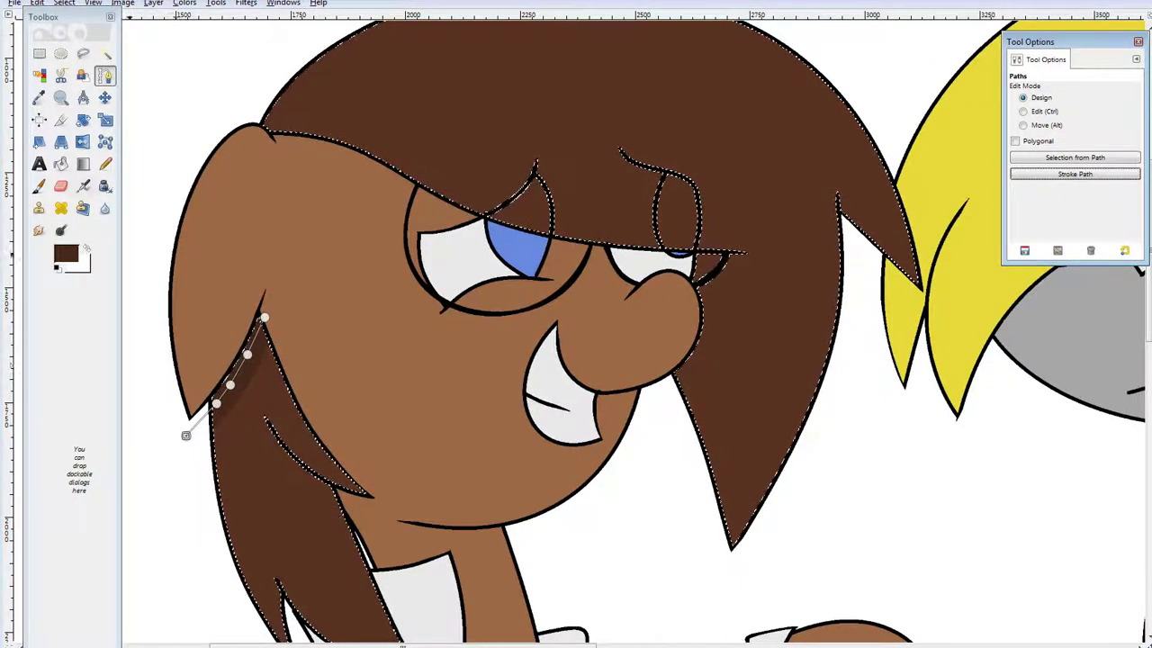
# Trace a new path down the outer edge of the rear hair lock to its tip and stroke it as shading.
pyautogui.hotkey('shift', 'f')
pyautogui.press('b')
pyautogui.scroll(-4, 576, 360)
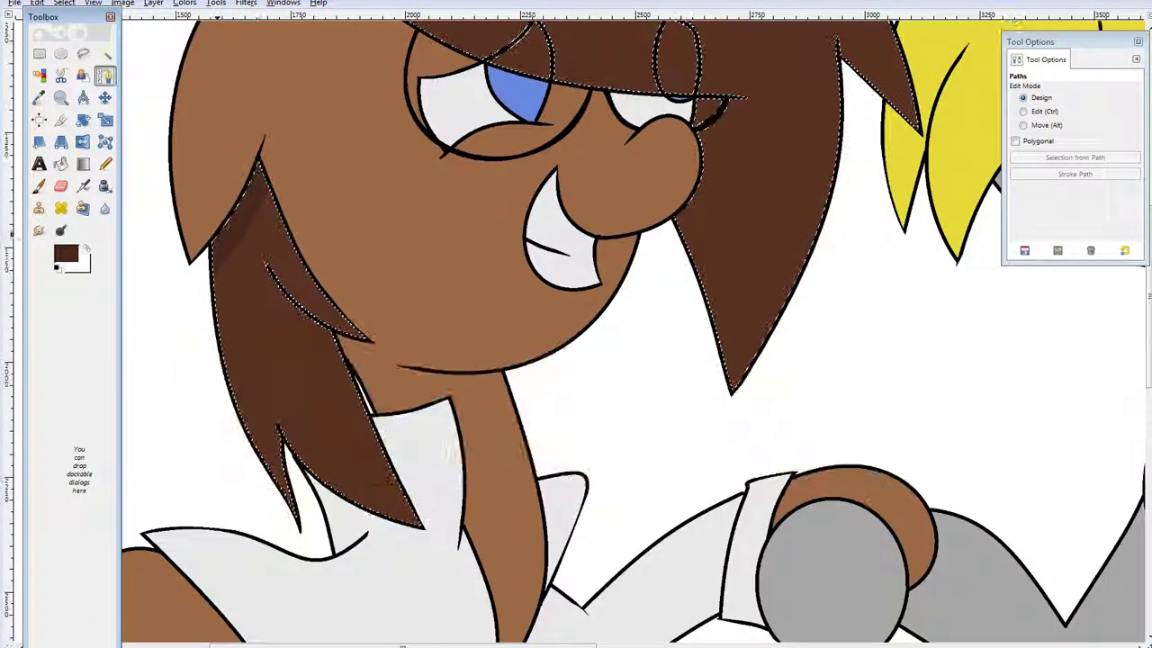
pyautogui.click(220, 232)
pyautogui.click(227, 370)
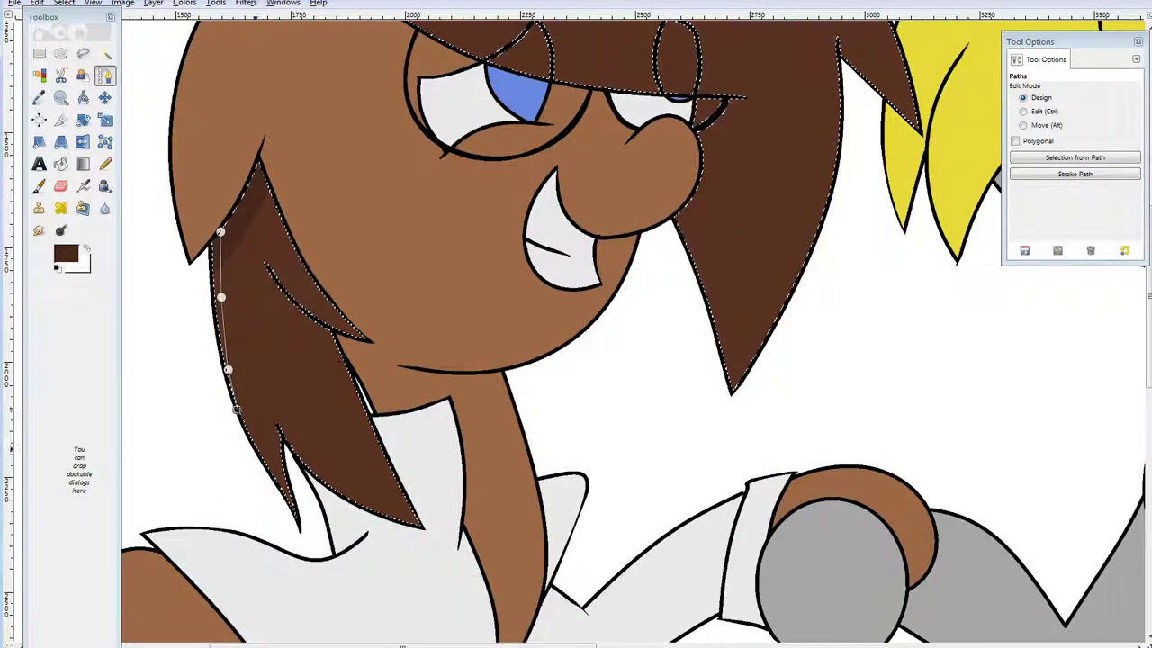
pyautogui.click(237, 410)
pyautogui.click(255, 448)
pyautogui.click(260, 493)
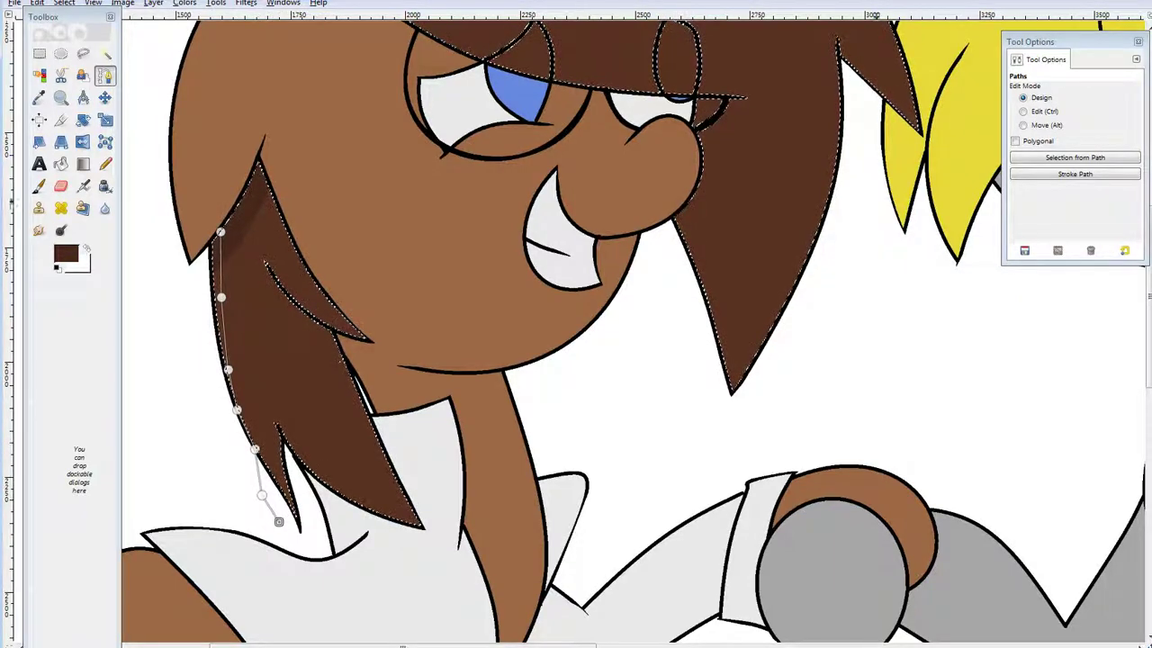
pyautogui.click(1075, 174)
pyautogui.click(305, 283)
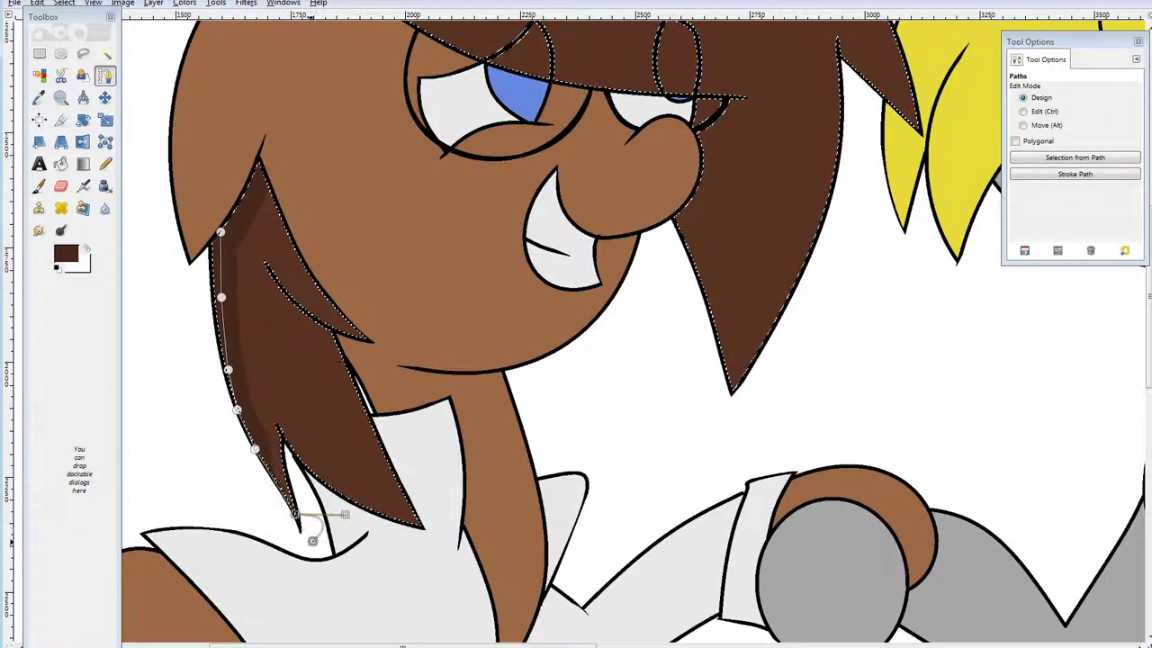
# Stroke short paths along the rear hair lock's outer edge with a solid 68 px line to fill in its shading.
pyautogui.click(83, 163)
pyautogui.click(105, 75)
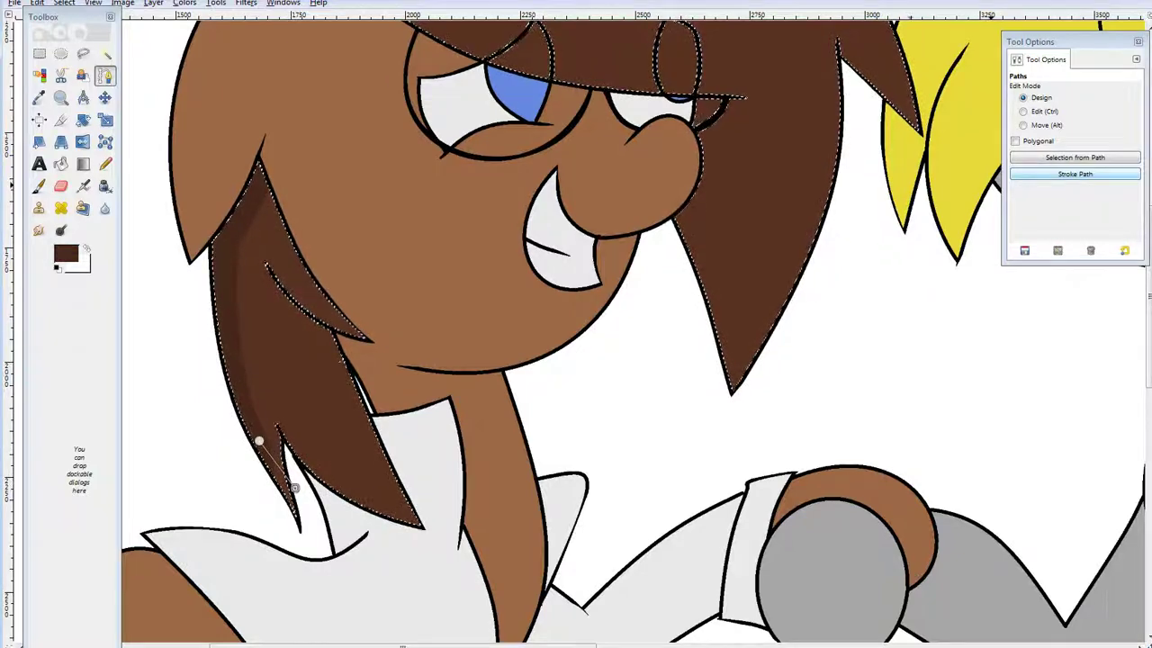
pyautogui.click(1075, 174)
pyautogui.press('Return')
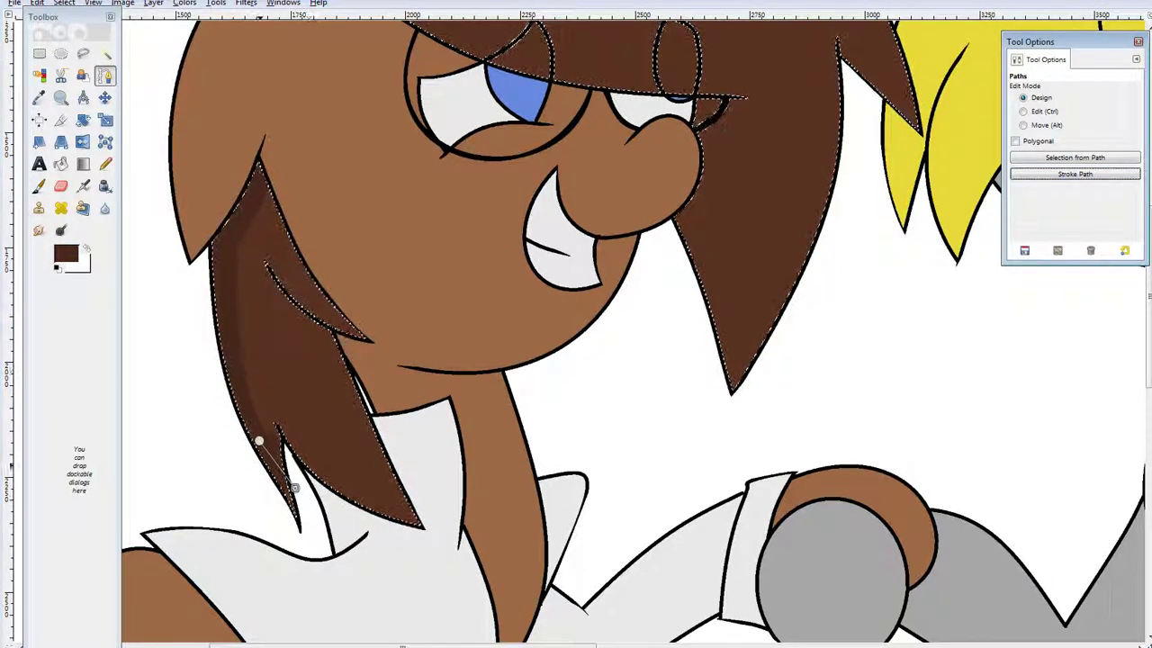
pyautogui.moveTo(260, 441); pyautogui.dragTo(235, 343)
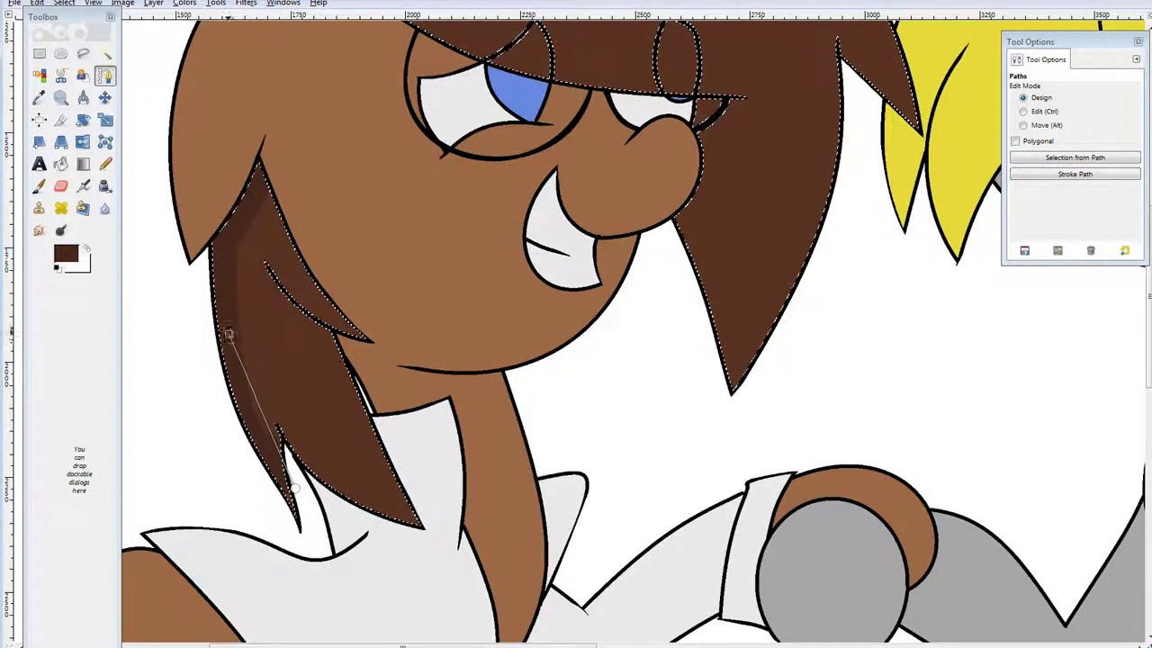
pyautogui.click(1074, 173)
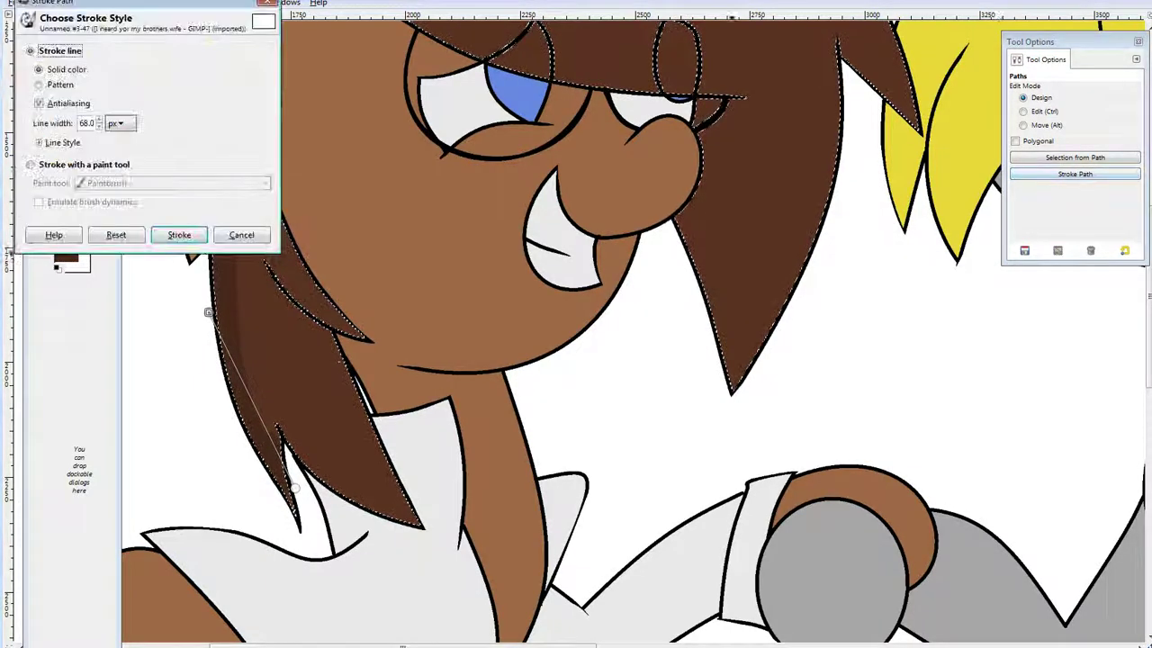
pyautogui.press('Return')
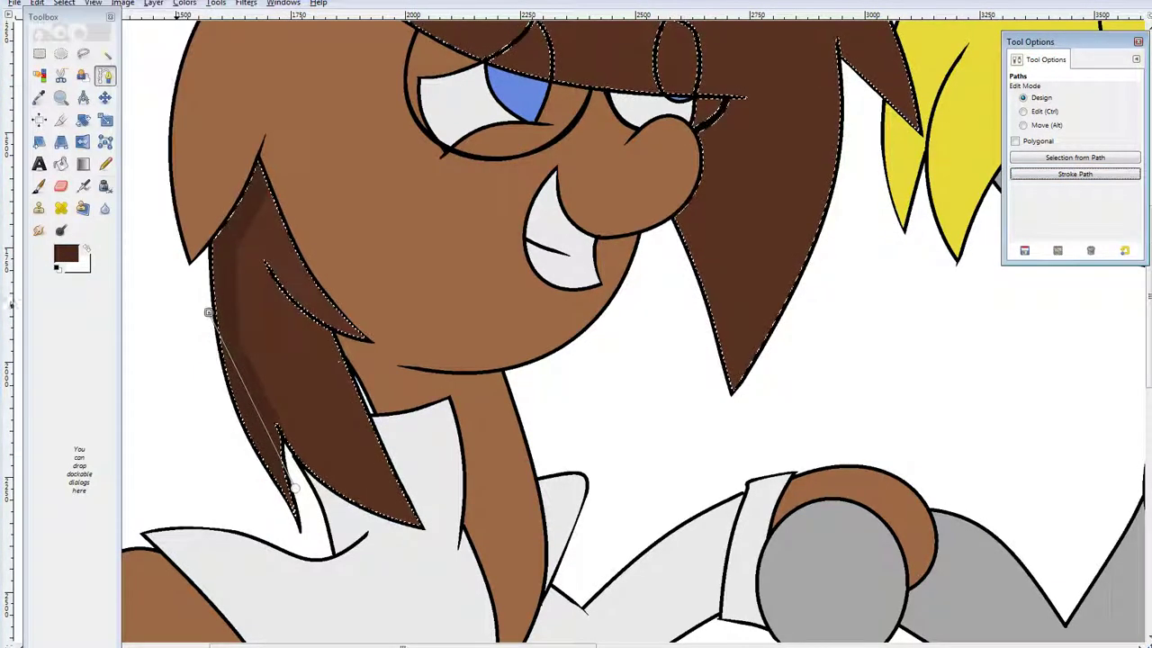
# Trace a path along the crown's upper edge from the tuft notch toward the front spike and stroke it with a solid 47 px line.
pyautogui.click(38, 186)
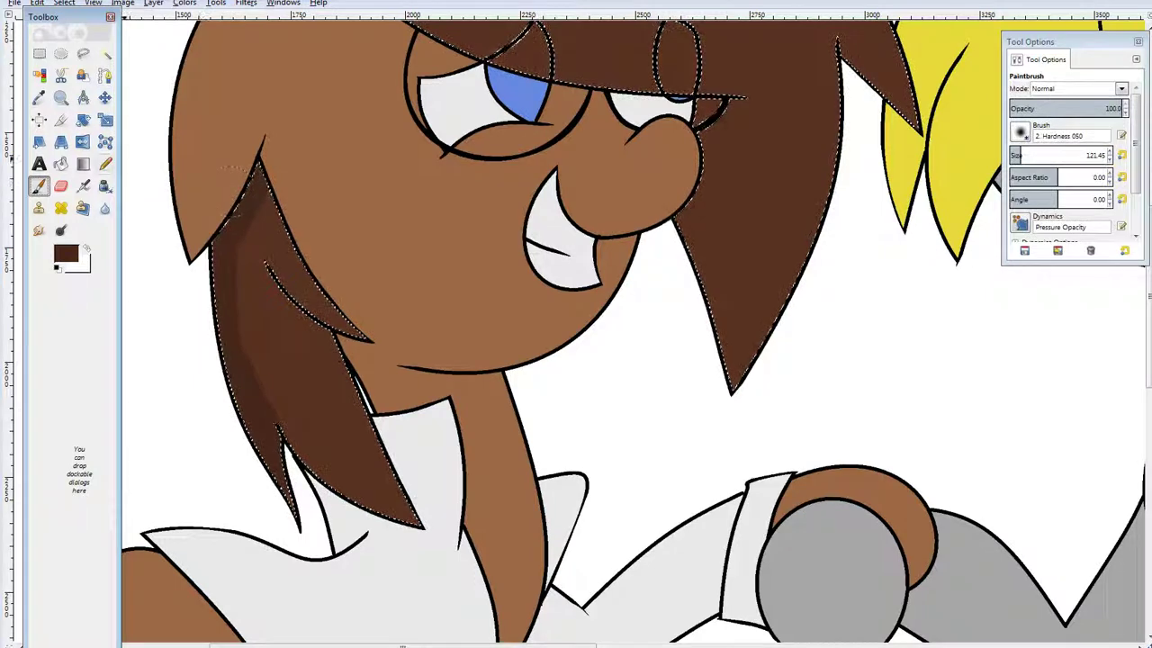
pyautogui.click(105, 163)
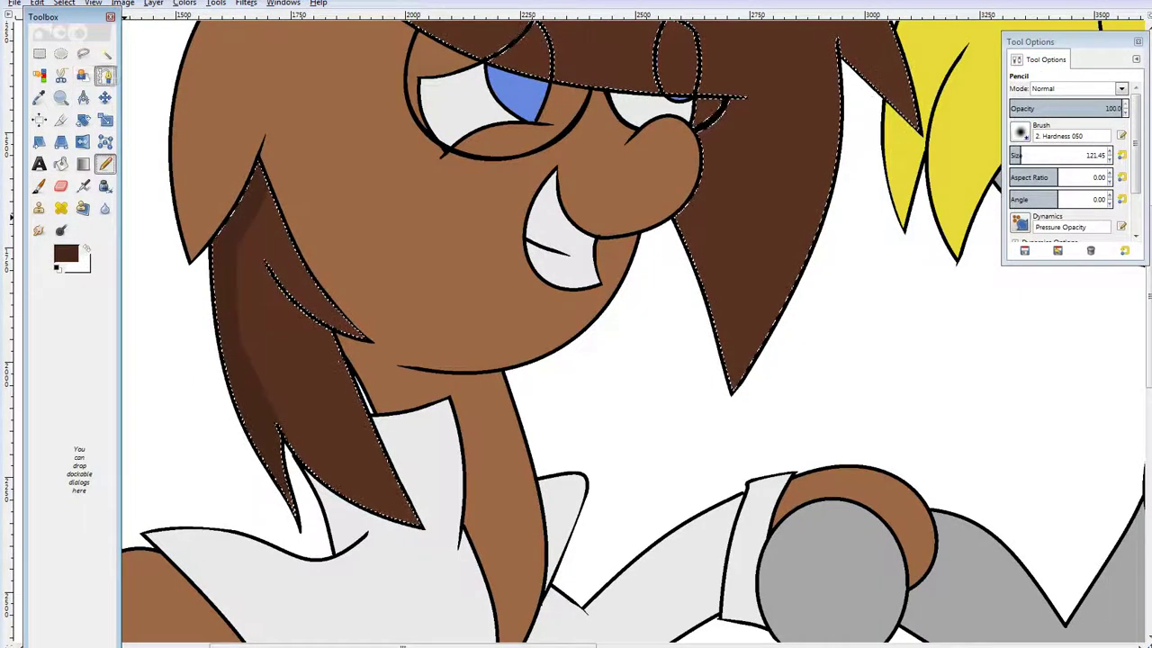
pyautogui.click(105, 76)
pyautogui.scroll(3, 267, 282)
pyautogui.scroll(3, 267, 281)
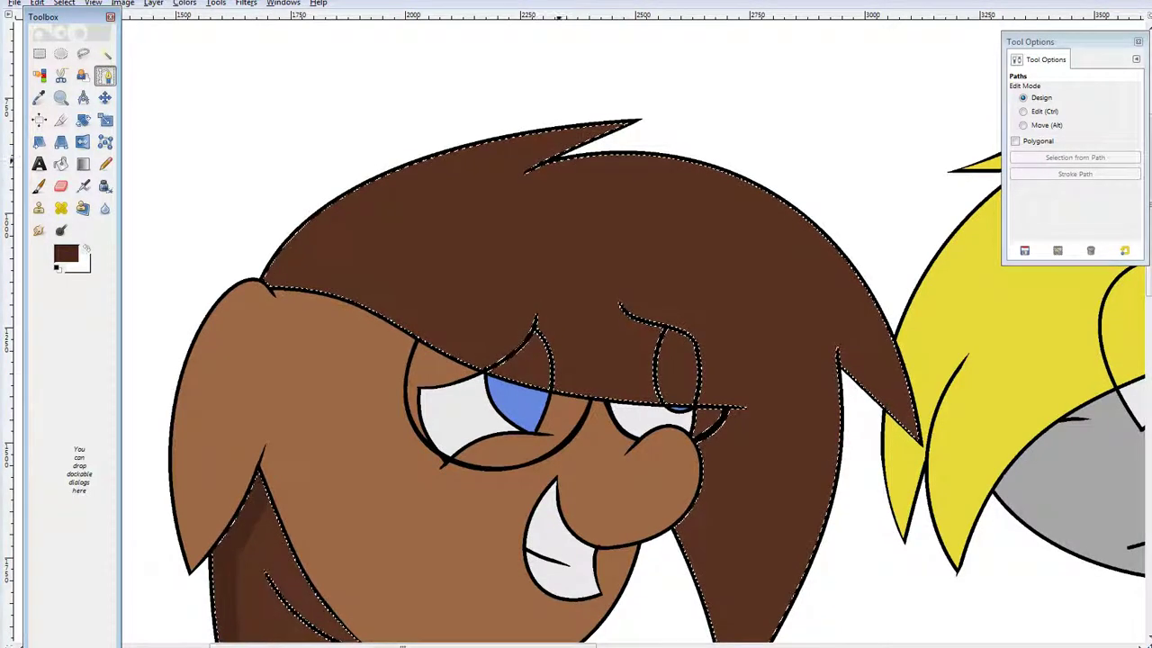
pyautogui.moveTo(554, 161)
pyautogui.mouseDown()
pyautogui.moveTo(635, 180)
pyautogui.moveTo(689, 173)
pyautogui.mouseUp()
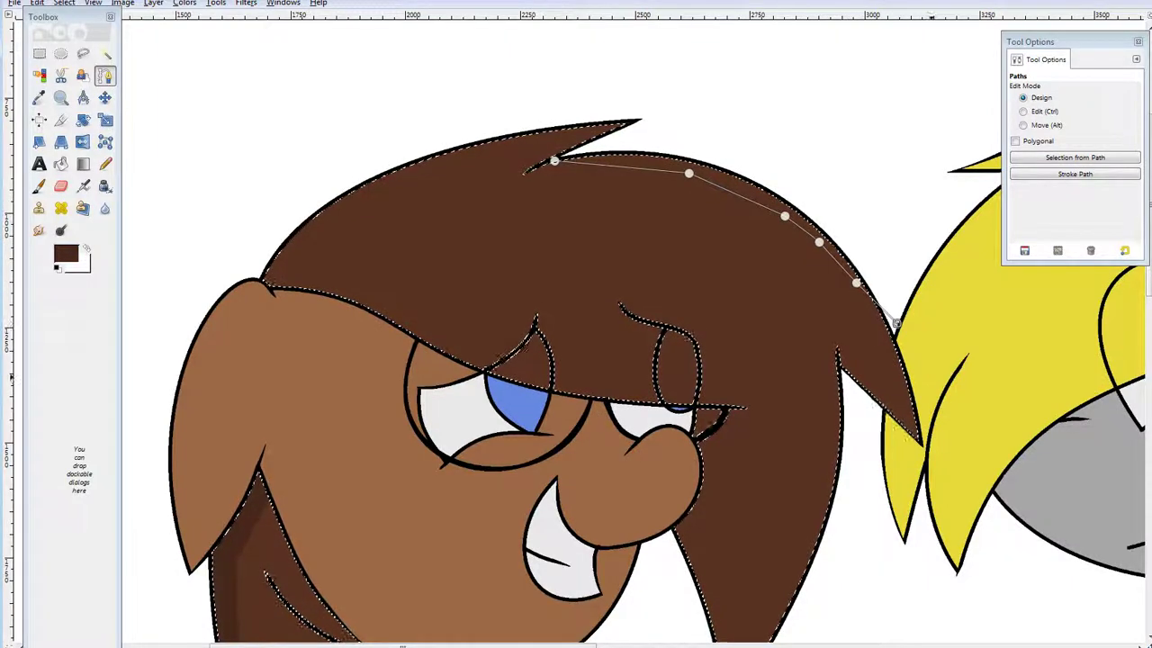
pyautogui.click(1074, 174)
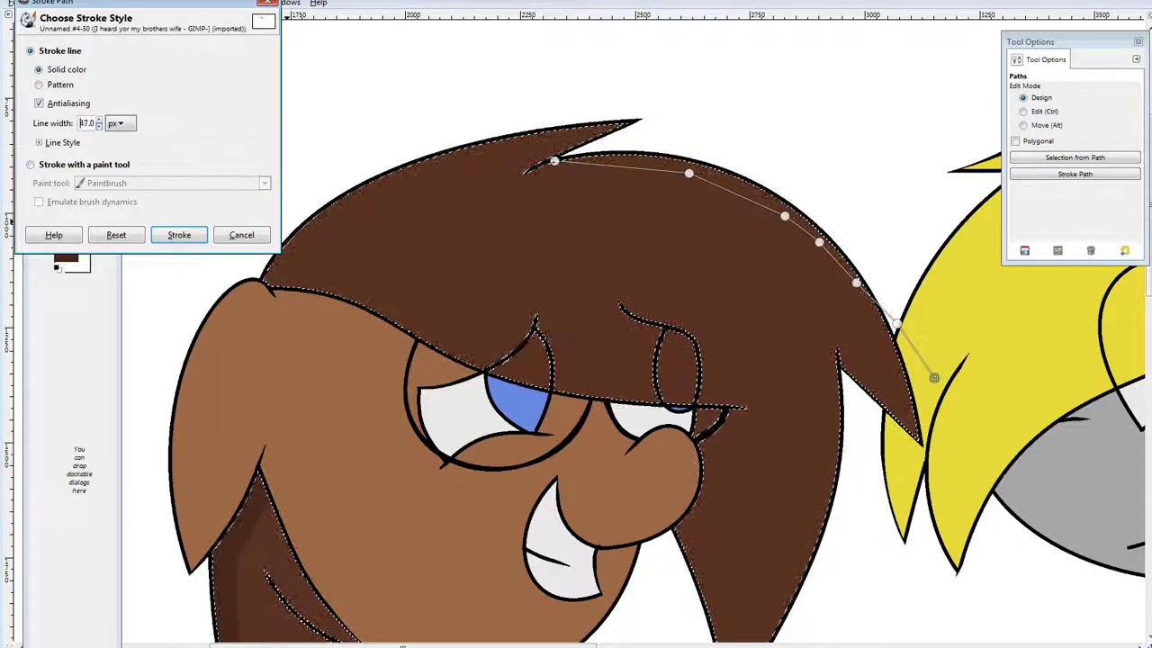
pyautogui.click(179, 235)
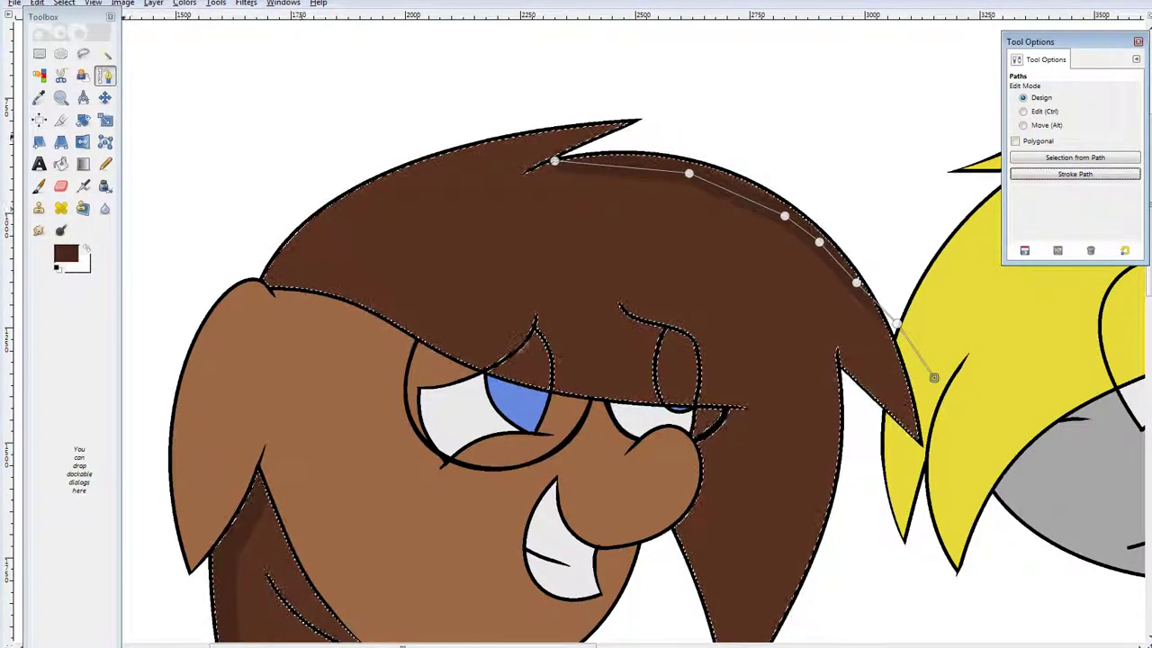
# Sample the base hair brown and paint over the dark patch in the crown's tuft with the Pencil at size 121.45.
pyautogui.press('n')
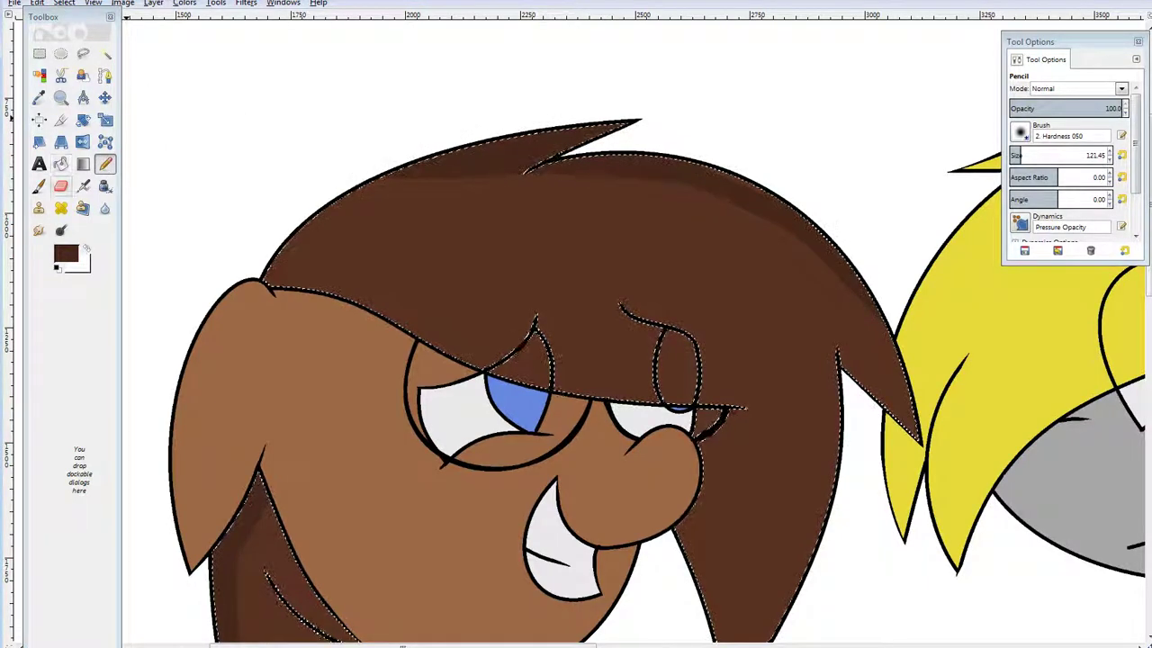
pyautogui.click(459, 214)
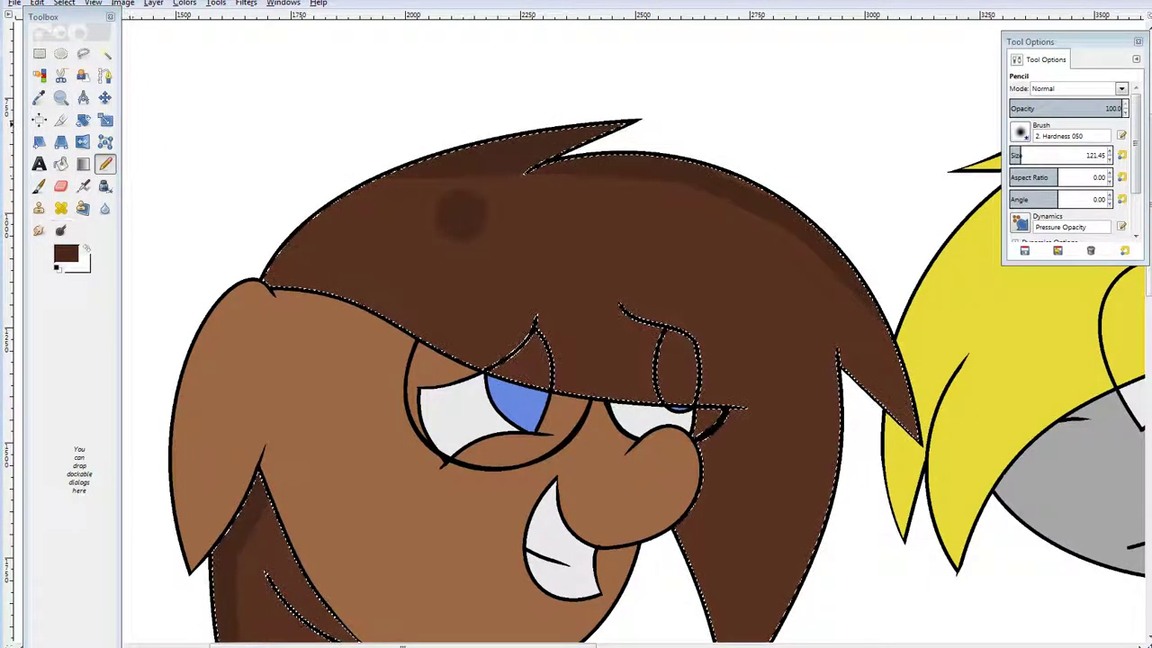
pyautogui.click(38, 98)
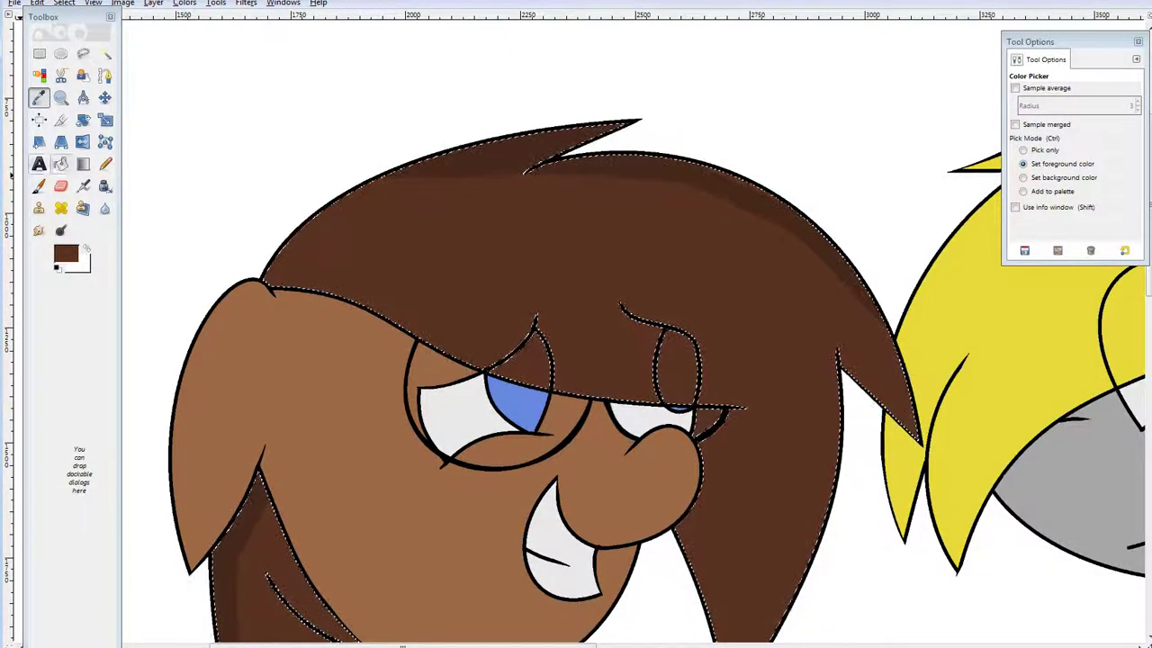
pyautogui.click(60, 163)
pyautogui.click(486, 163)
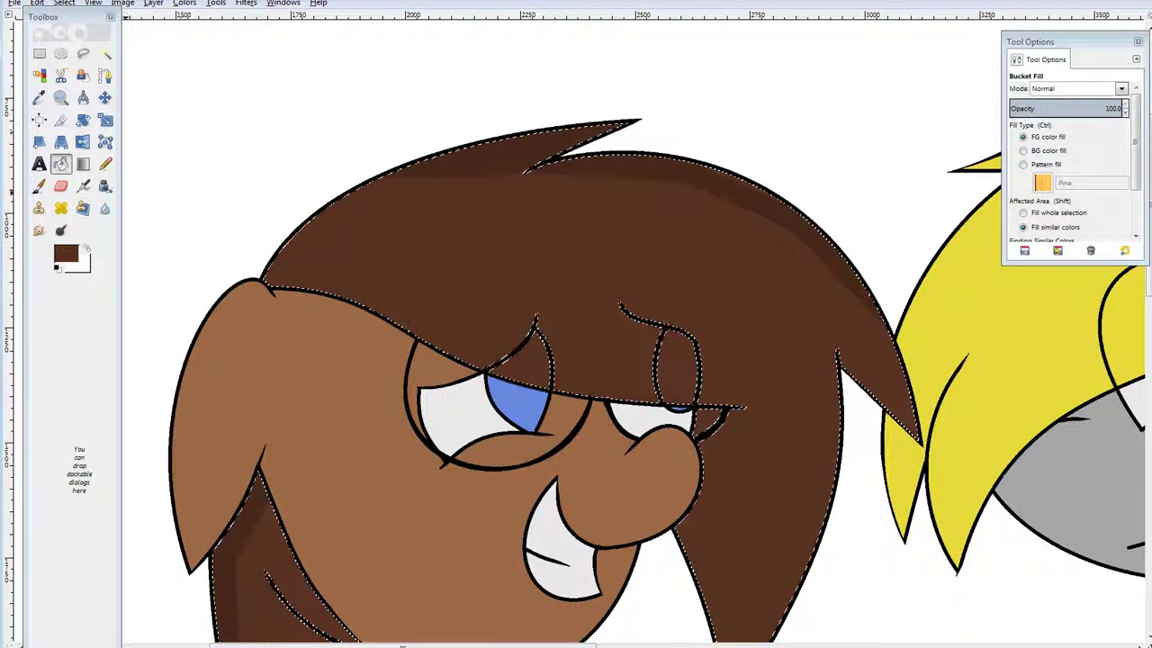
pyautogui.click(84, 165)
pyautogui.click(105, 164)
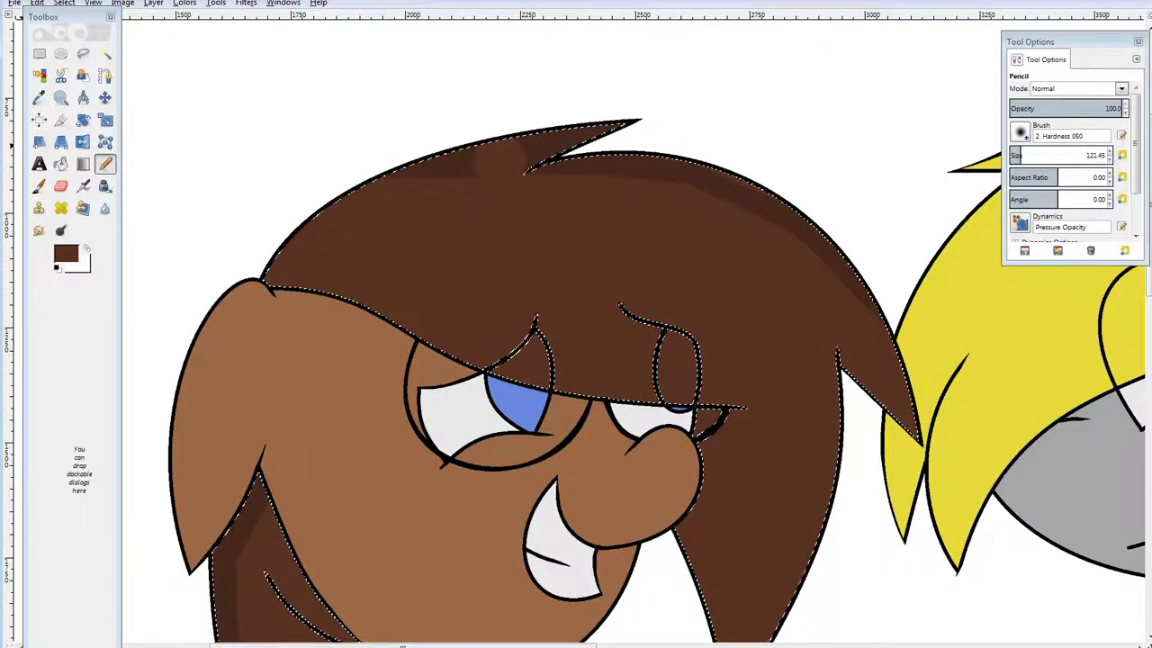
pyautogui.click(60, 163)
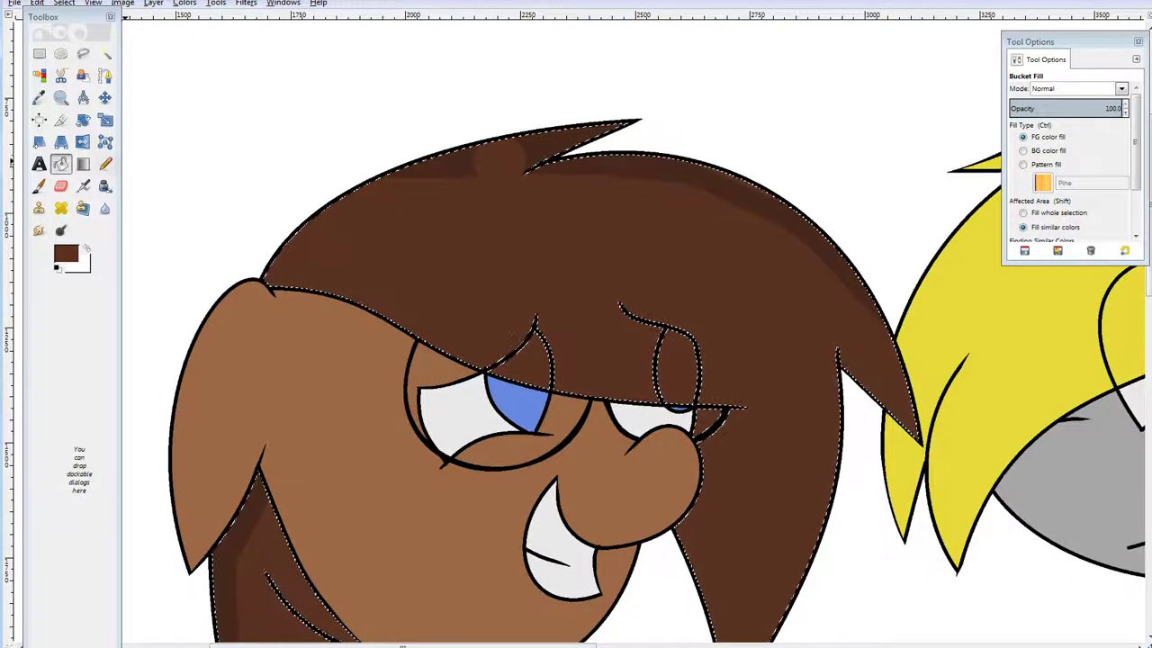
pyautogui.click(105, 163)
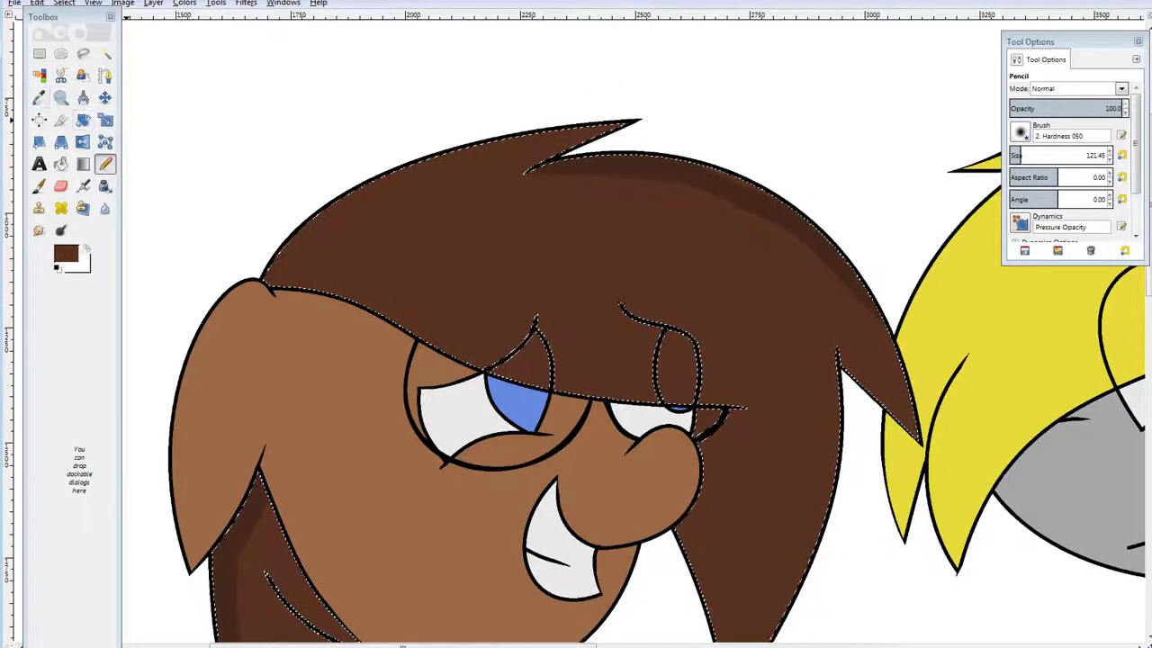
# Touch up the crown shading in the notch below the tuft with a fine Pencil of size 8.09.
pyautogui.click(38, 97)
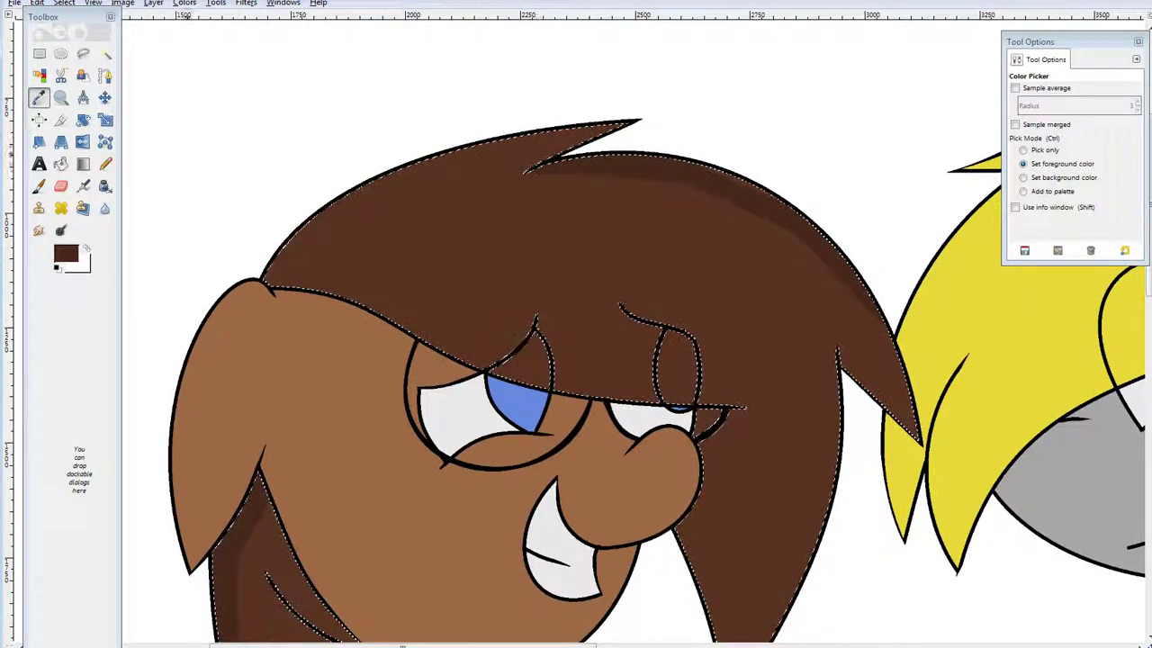
pyautogui.click(105, 164)
pyautogui.click(1012, 154)
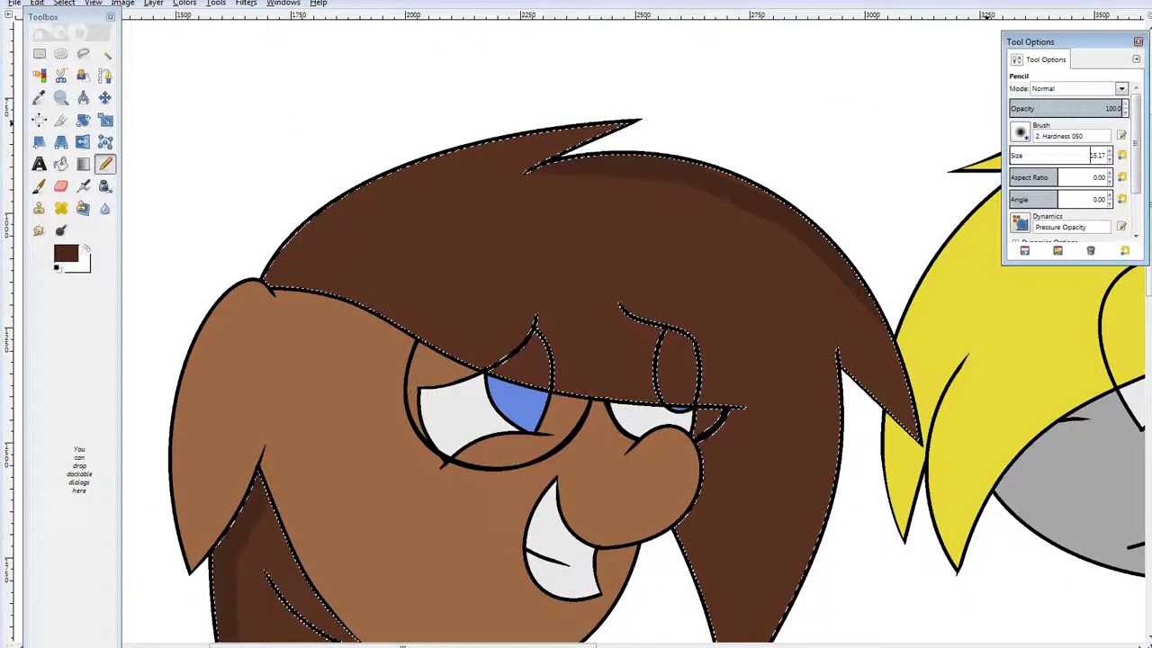
pyautogui.moveTo(529, 171); pyautogui.dragTo(569, 159)
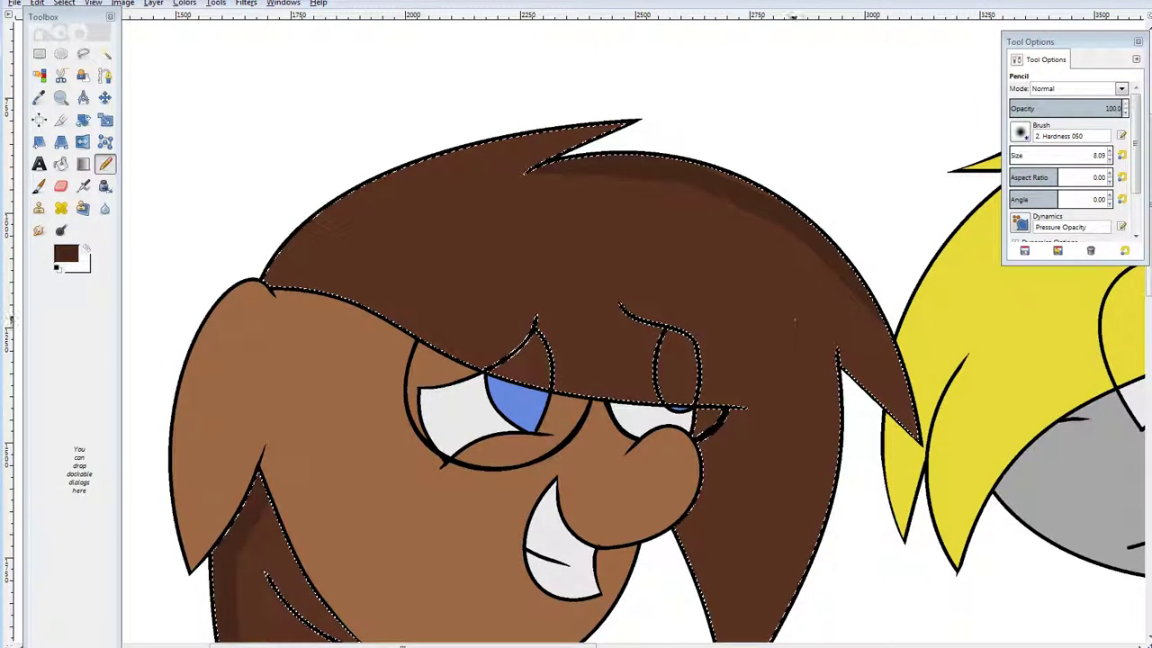
# Trace a path along the lower edge of the front hair spike and stroke it with a solid 45 px line.
pyautogui.click(105, 76)
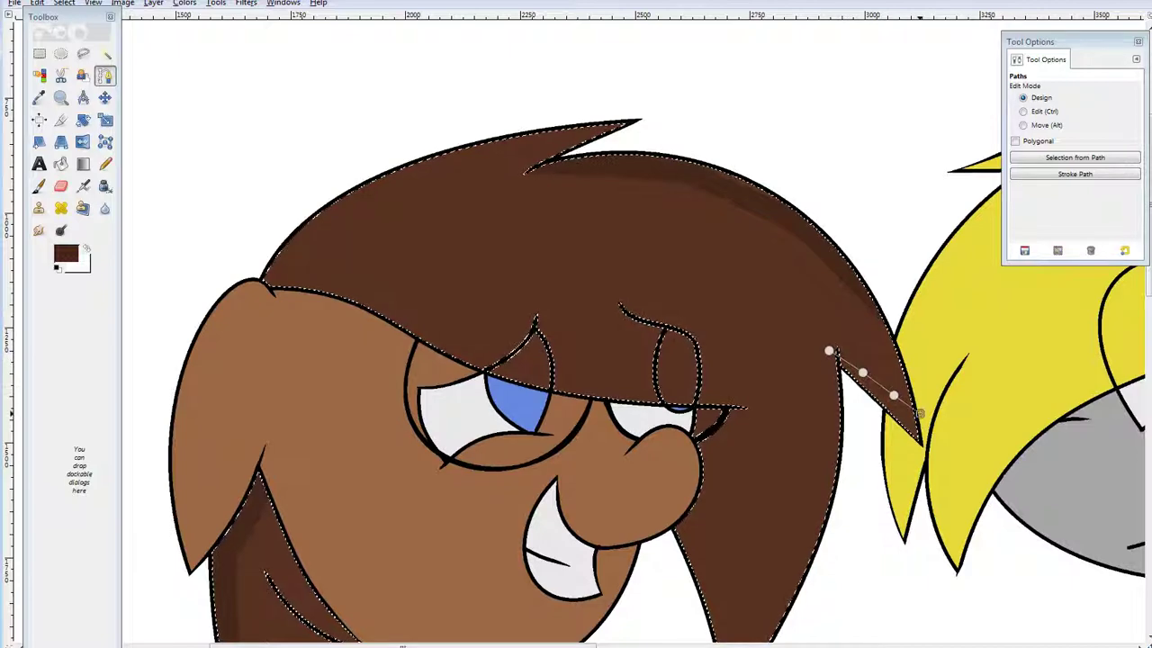
pyautogui.click(1074, 173)
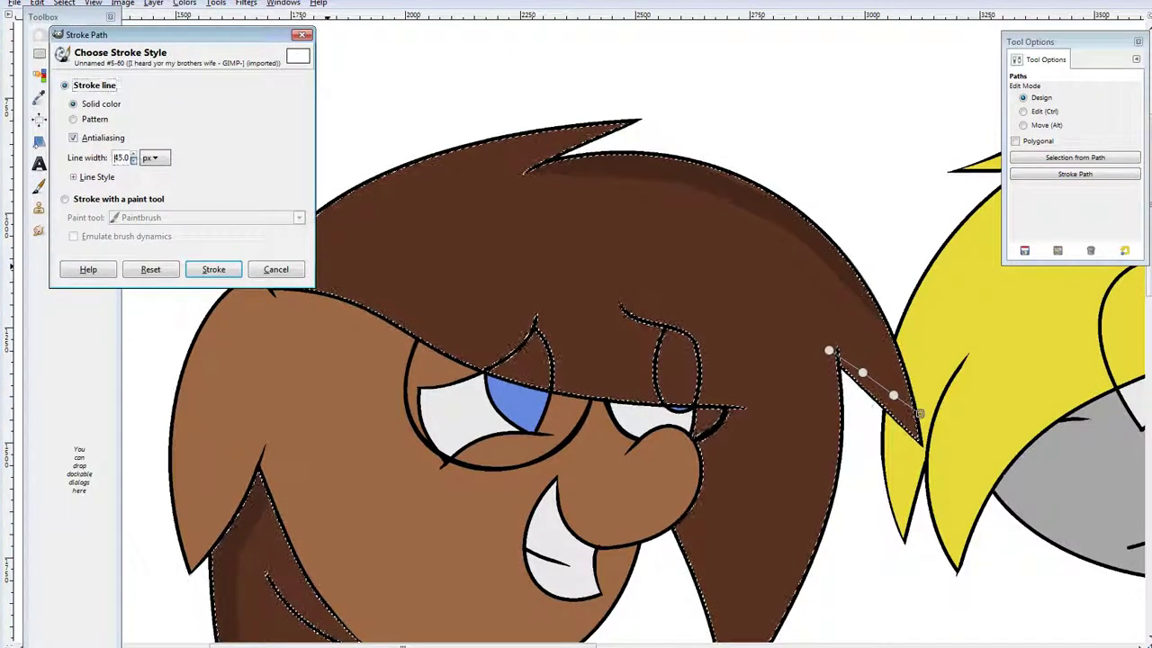
pyautogui.click(214, 269)
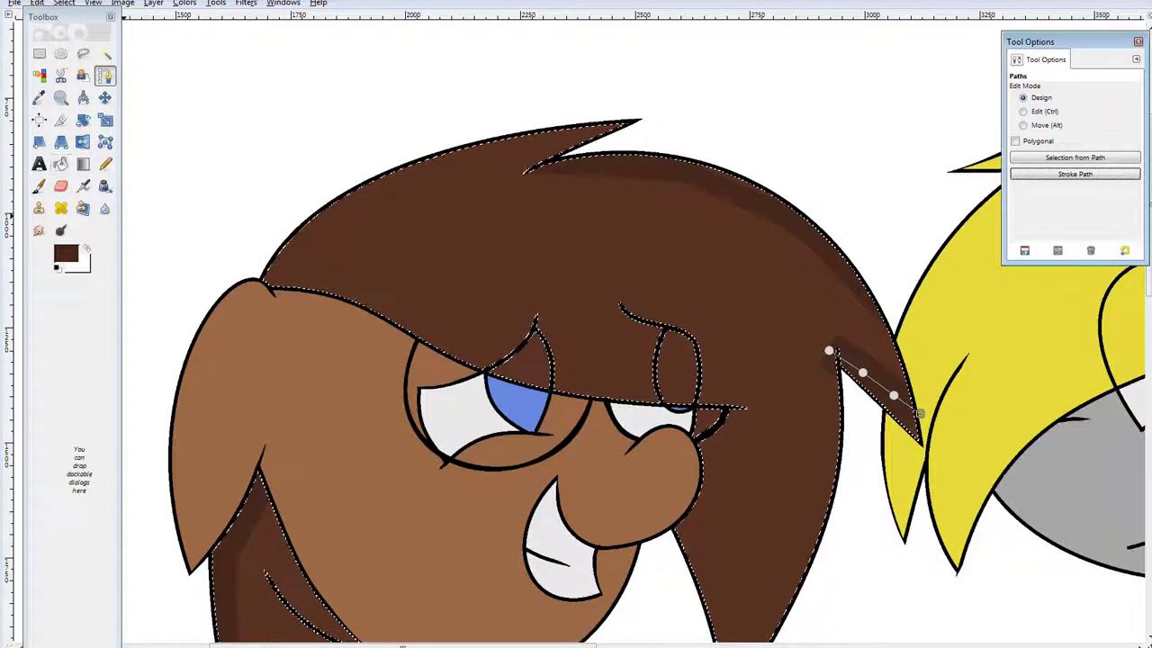
# Sample the base hair brown and paint over the shading spill around the front spike's notch with the Pencil at size 43.51.
pyautogui.press('o')
pyautogui.press('n')
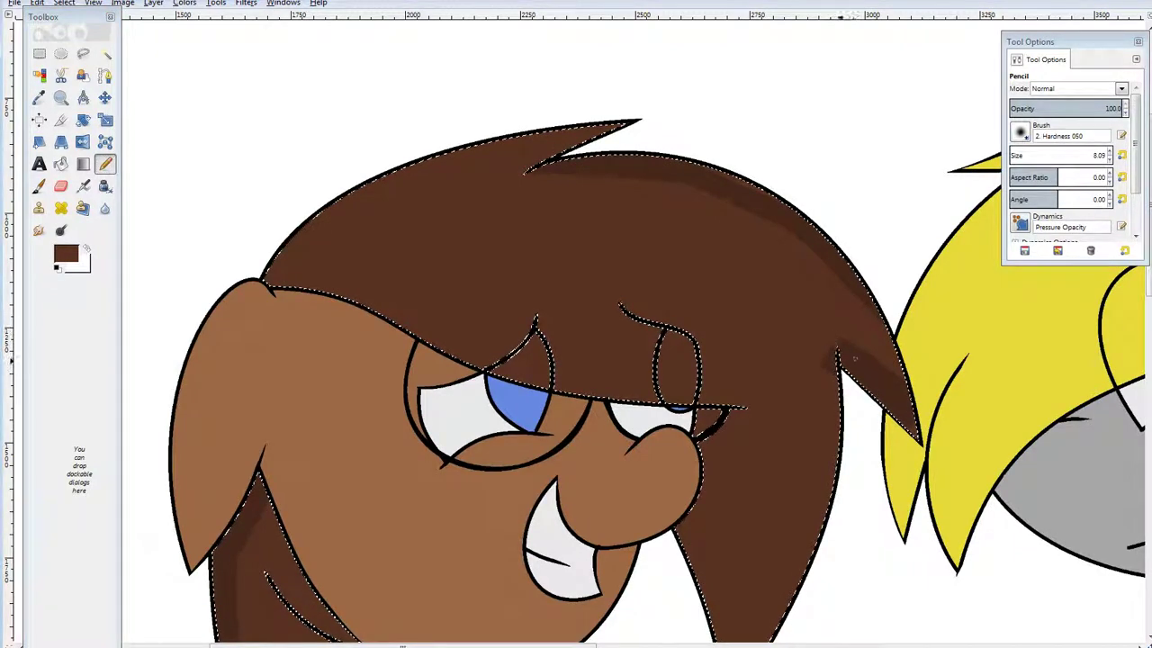
pyautogui.click(61, 163)
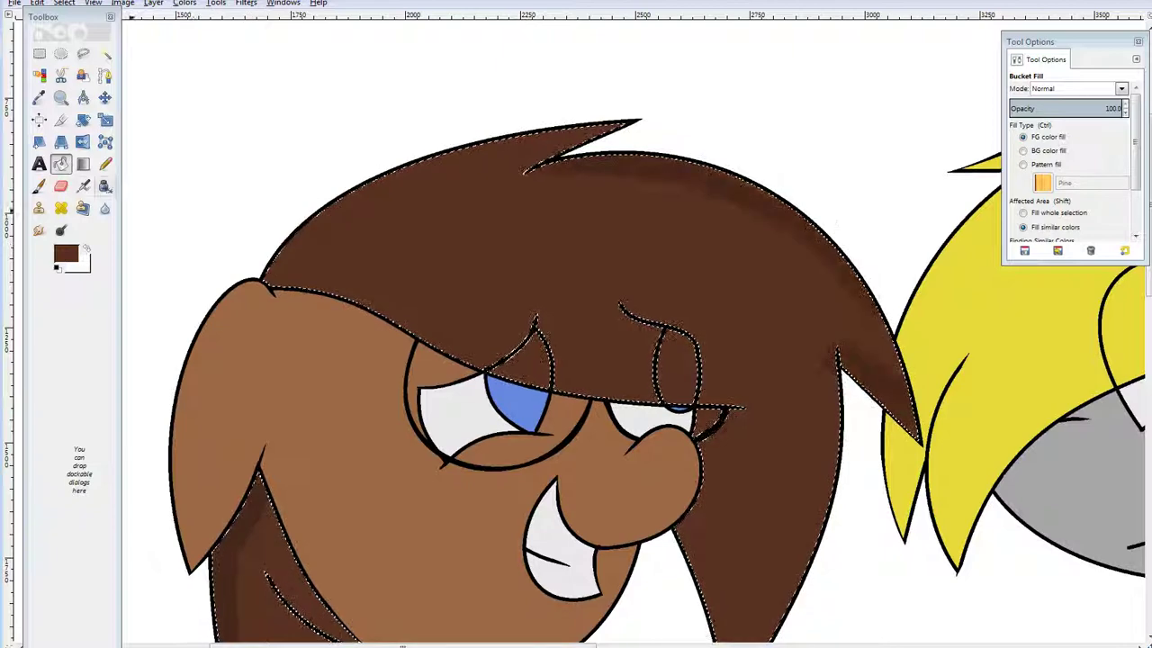
pyautogui.press('n')
pyautogui.click(1012, 154)
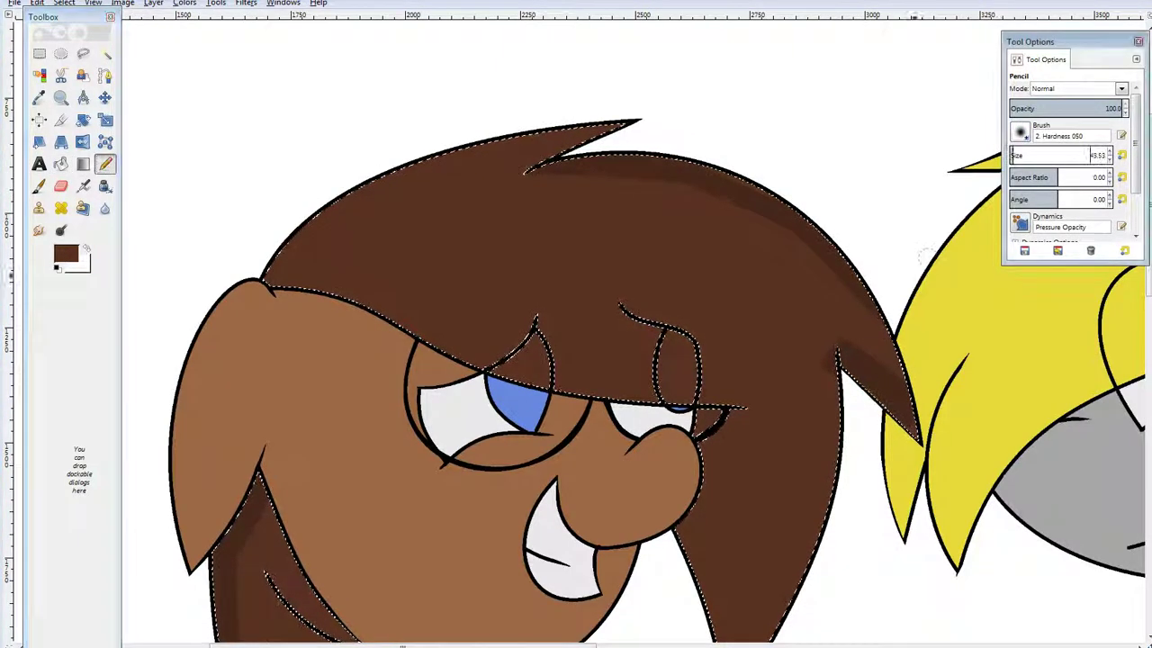
pyautogui.moveTo(823, 338); pyautogui.dragTo(830, 361)
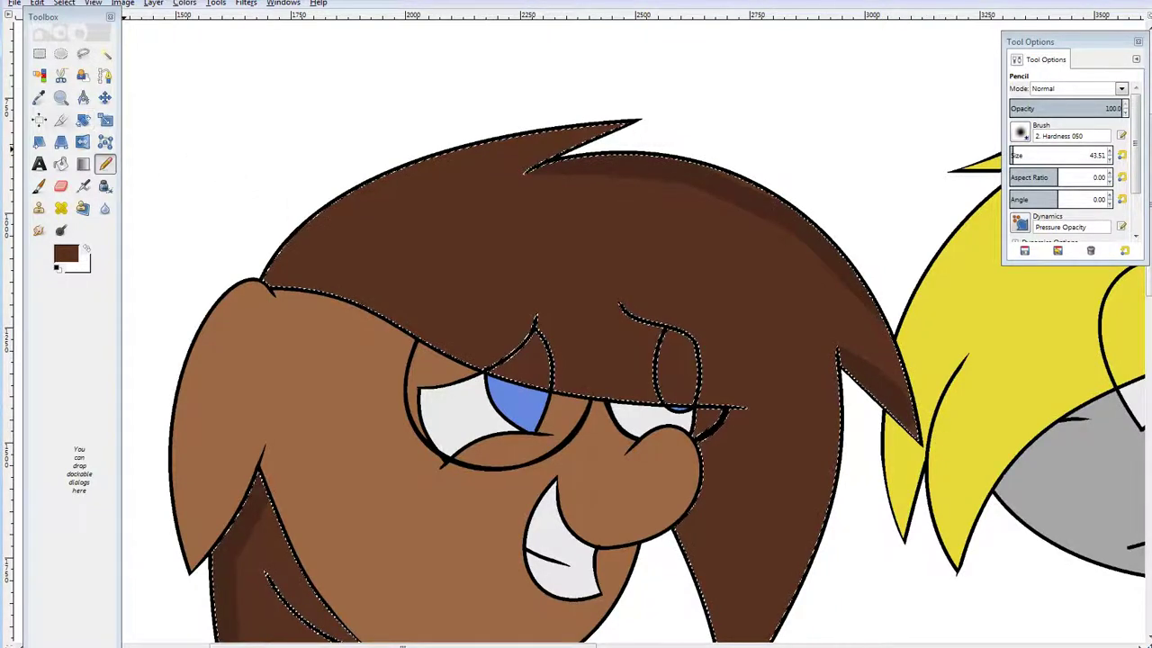
# Sample the darker shading brown and paint shadow down the hanging front lock's inner edge beside the snout with the Pencil.
pyautogui.press('o')
pyautogui.press('n')
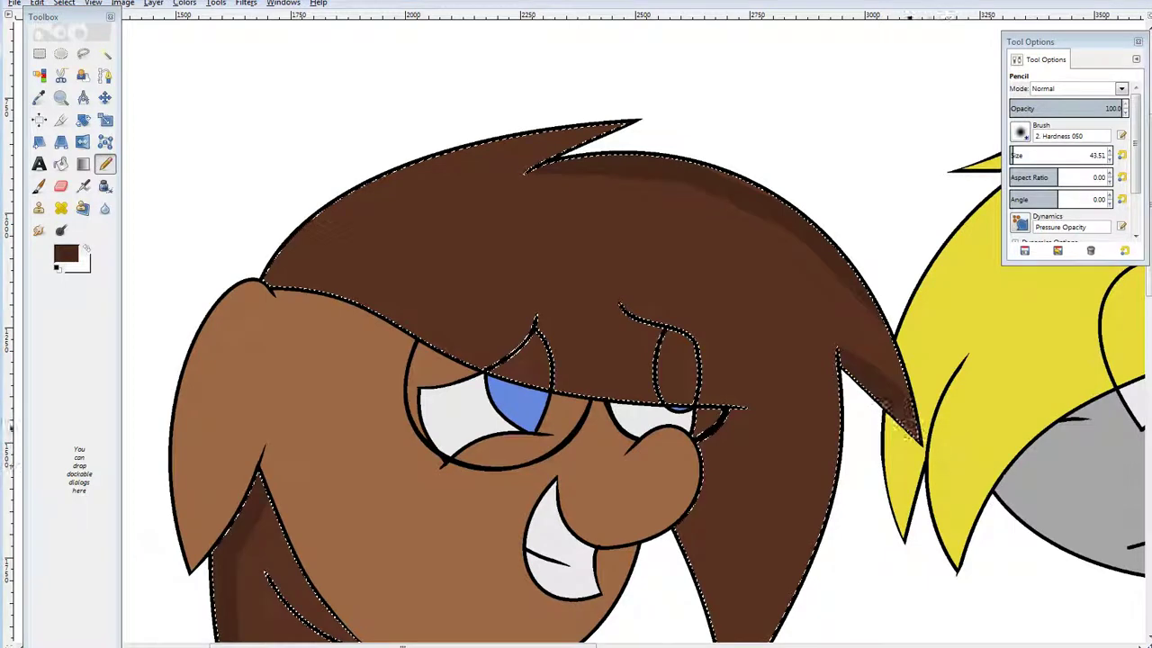
pyautogui.scroll(-5, 949, 466)
pyautogui.scroll(3, 575, 333)
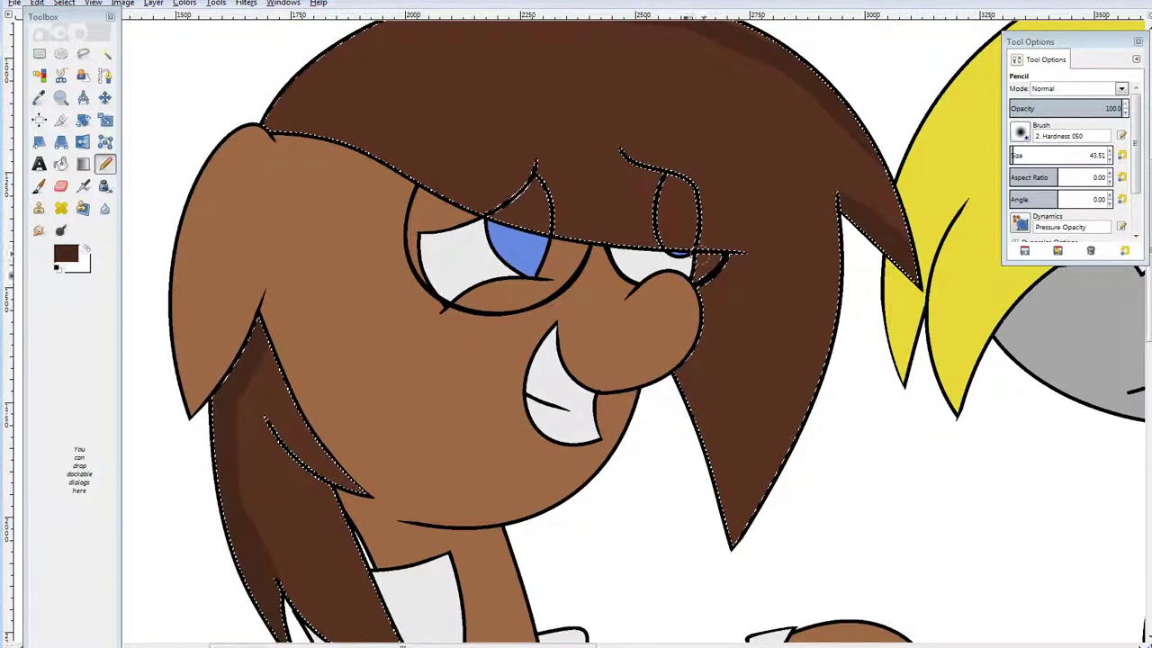
pyautogui.moveTo(704, 275)
pyautogui.mouseDown()
pyautogui.moveTo(711, 246)
pyautogui.moveTo(745, 244)
pyautogui.moveTo(709, 476)
pyautogui.mouseUp()
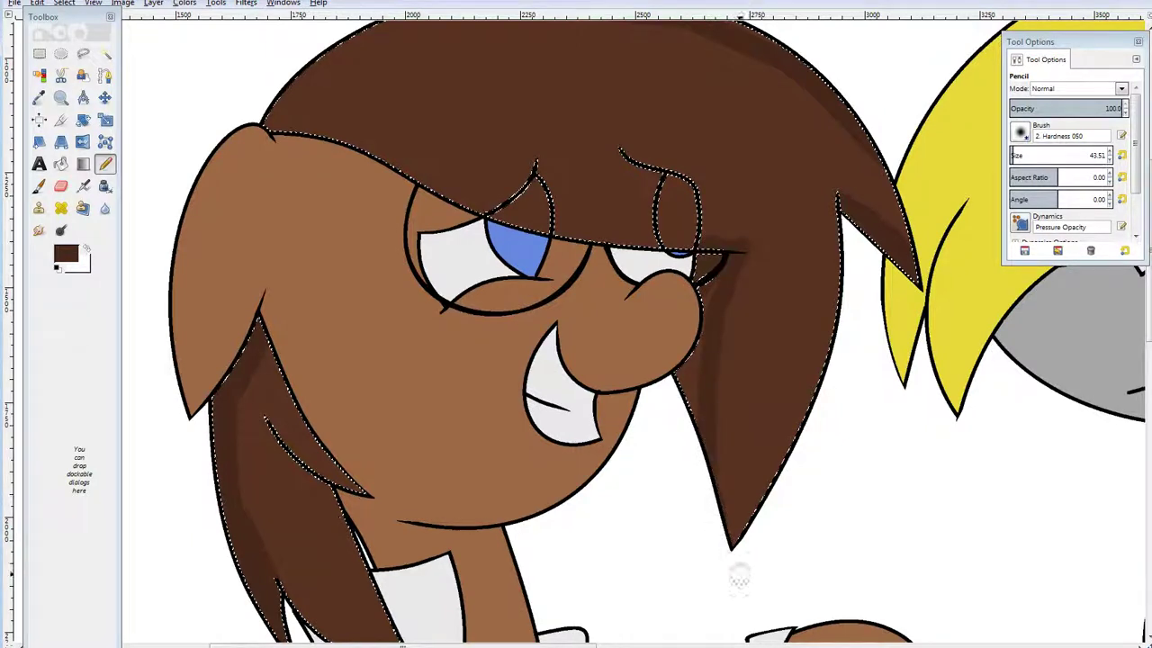
pyautogui.moveTo(706, 287); pyautogui.dragTo(715, 353)
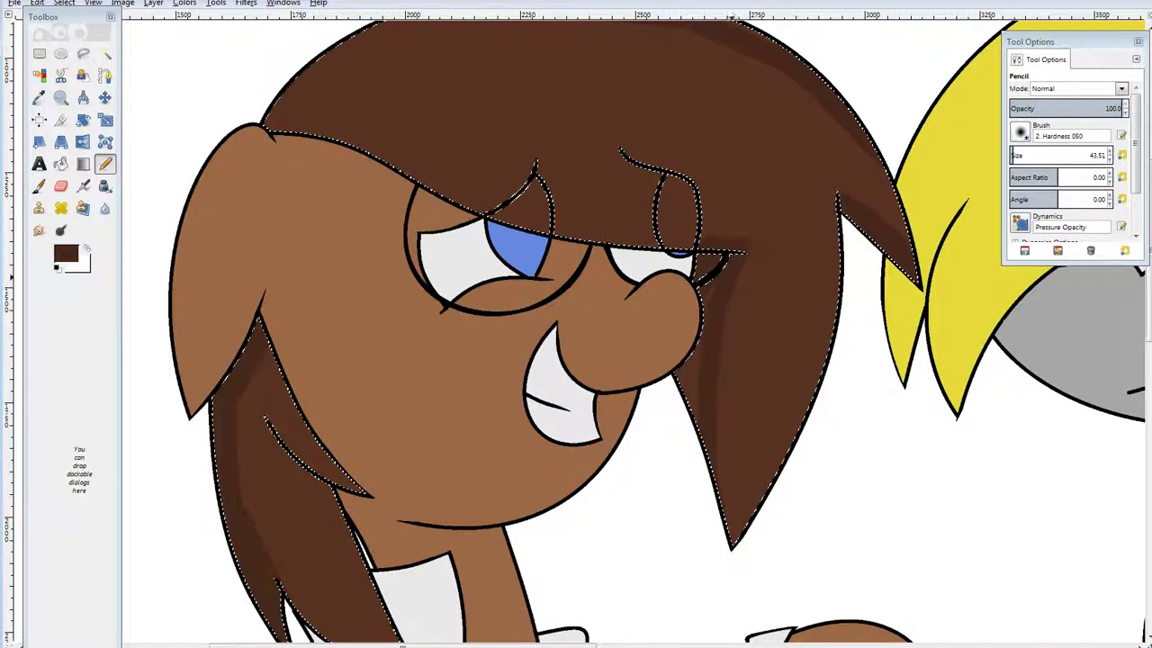
pyautogui.moveTo(713, 284)
pyautogui.mouseDown()
pyautogui.moveTo(696, 350)
pyautogui.moveTo(701, 441)
pyautogui.mouseUp()
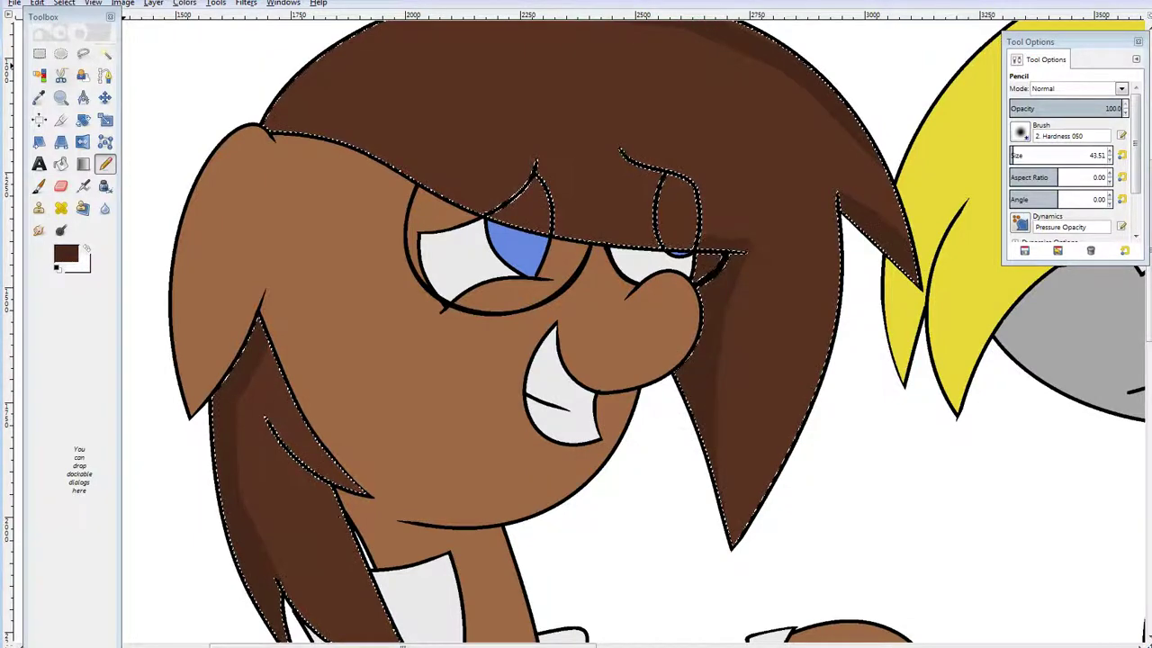
# Sample the base hair brown and paint over the shading spill above the hanging front lock beside the eye with the Pencil.
pyautogui.press('o')
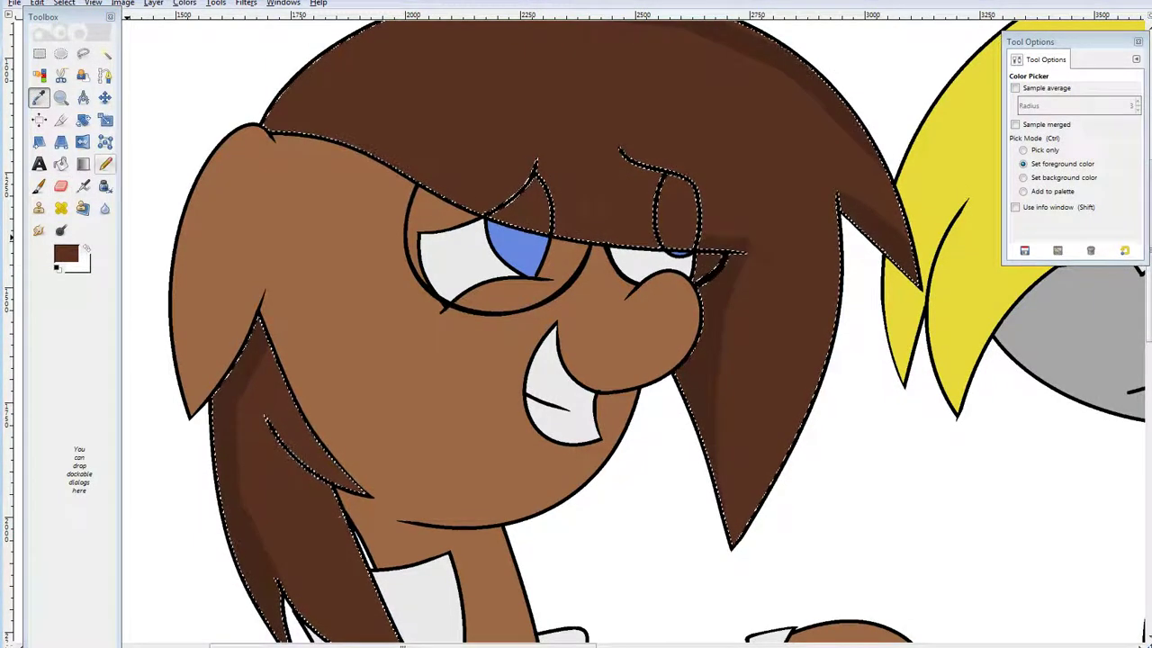
pyautogui.press('n')
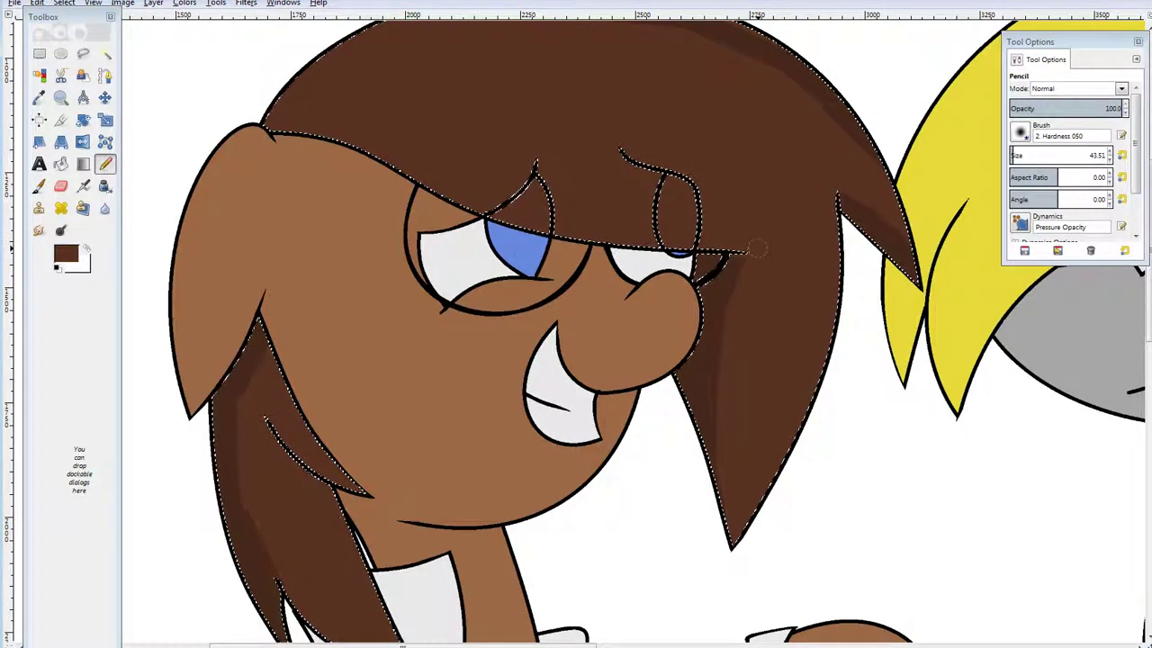
pyautogui.moveTo(702, 250)
pyautogui.mouseDown()
pyautogui.moveTo(750, 246)
pyautogui.moveTo(686, 237)
pyautogui.mouseUp()
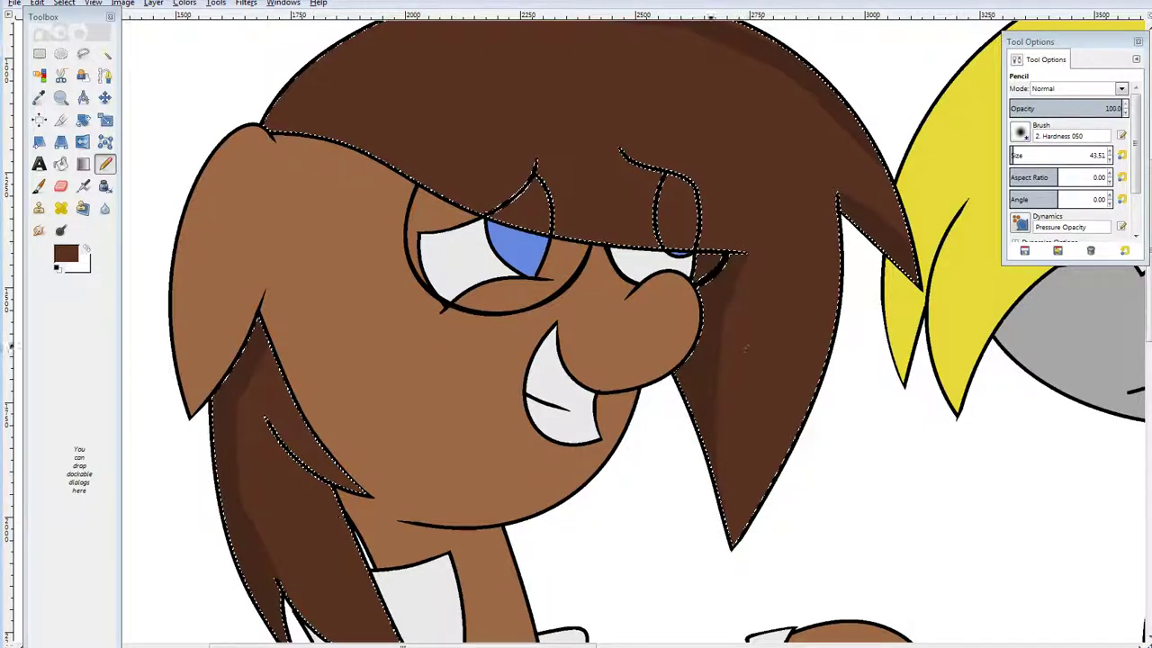
# Change the foreground colour to a darker shade of the sampled hair brown.
pyautogui.scroll(4, 746, 348)
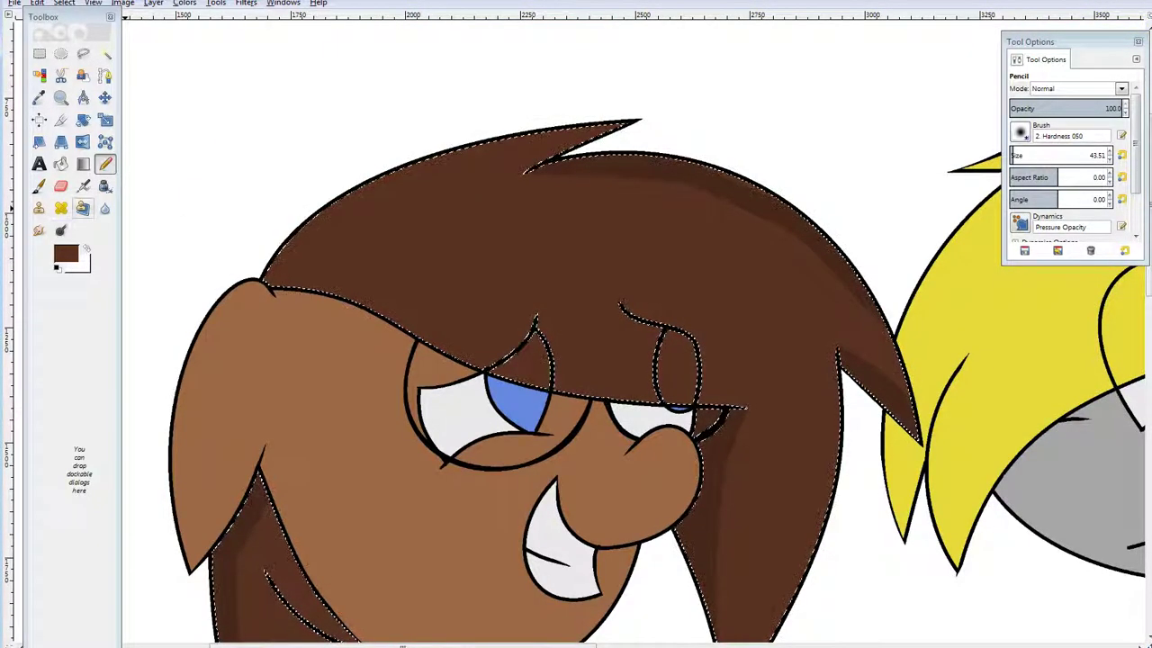
pyautogui.click(67, 254)
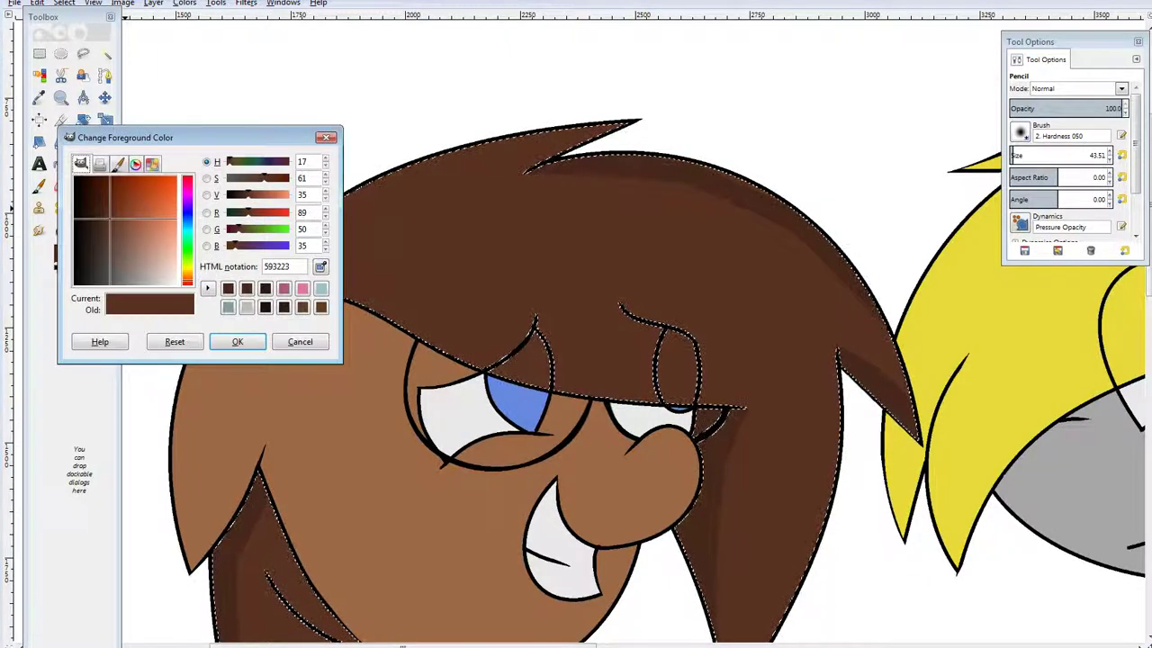
pyautogui.click(96, 218)
pyautogui.click(237, 341)
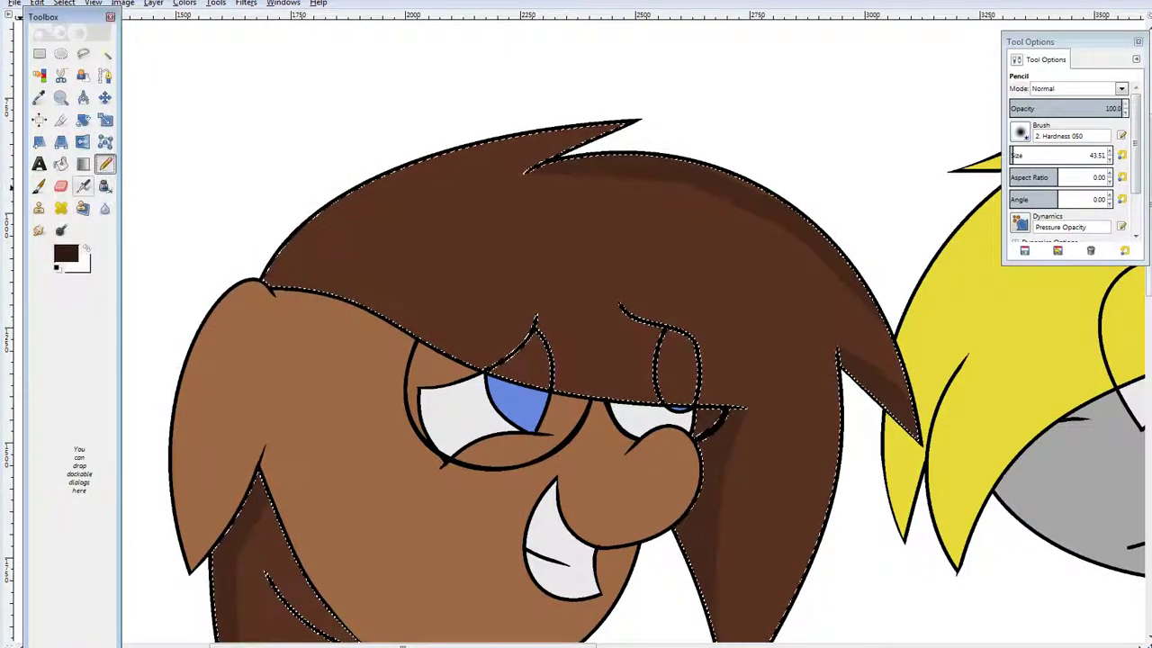
# Blend the shadow along the crown of the hair into the base brown with the Smudge tool at size 100.19.
pyautogui.click(39, 230)
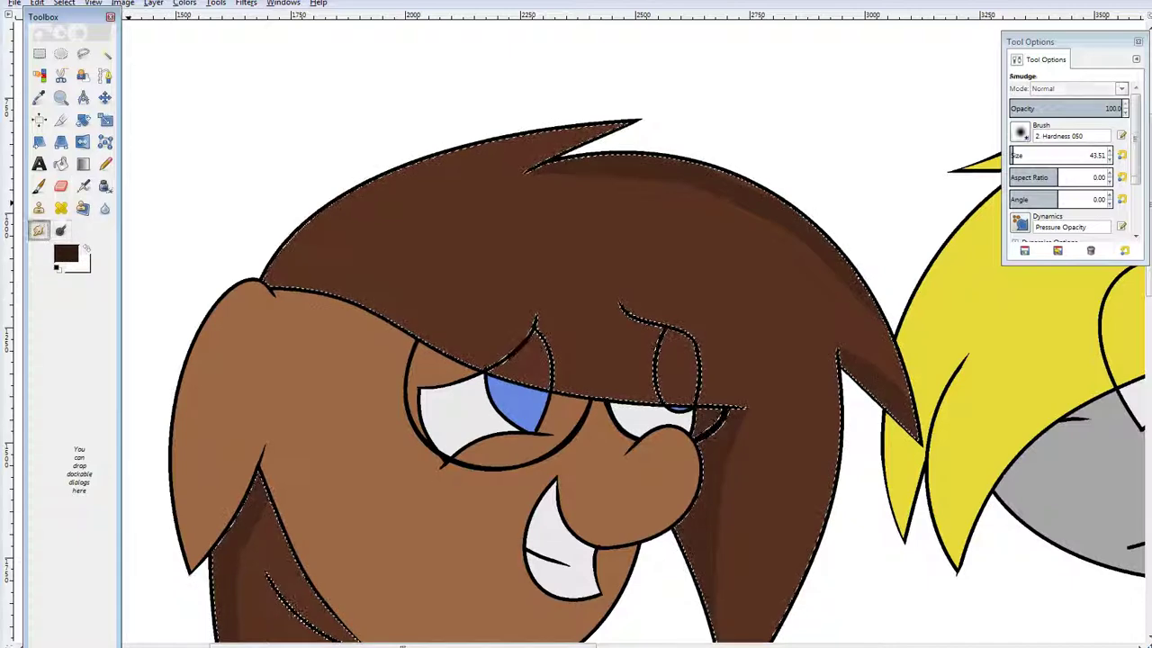
pyautogui.click(1019, 153)
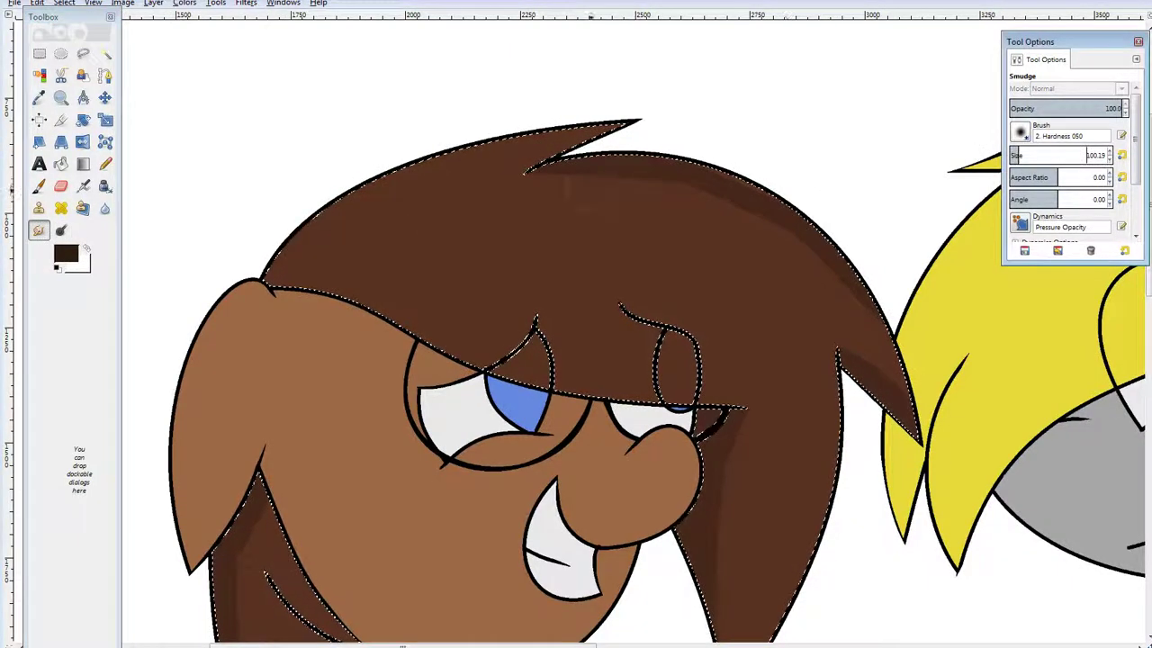
pyautogui.moveTo(580, 187)
pyautogui.mouseDown()
pyautogui.moveTo(640, 181)
pyautogui.moveTo(718, 216)
pyautogui.moveTo(706, 222)
pyautogui.mouseUp()
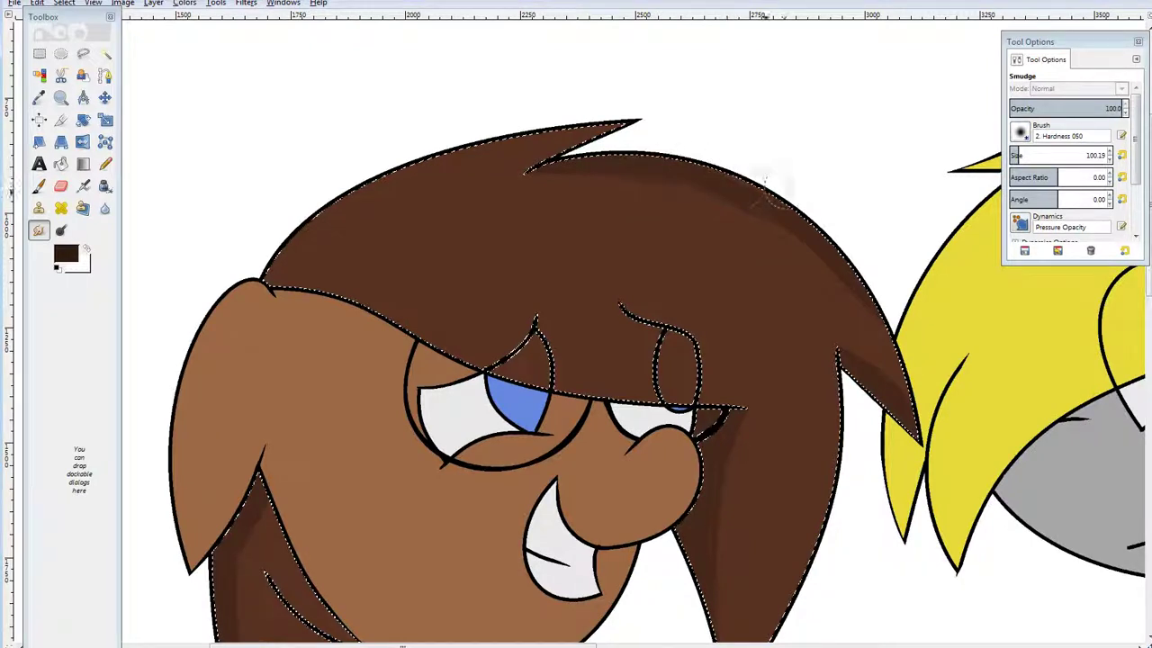
pyautogui.moveTo(649, 177)
pyautogui.mouseDown()
pyautogui.moveTo(798, 236)
pyautogui.moveTo(813, 275)
pyautogui.mouseUp()
pyautogui.moveTo(761, 220)
pyautogui.mouseDown()
pyautogui.moveTo(828, 261)
pyautogui.moveTo(846, 302)
pyautogui.moveTo(886, 311)
pyautogui.moveTo(878, 292)
pyautogui.moveTo(853, 365)
pyautogui.moveTo(869, 361)
pyautogui.moveTo(900, 403)
pyautogui.moveTo(859, 378)
pyautogui.mouseUp()
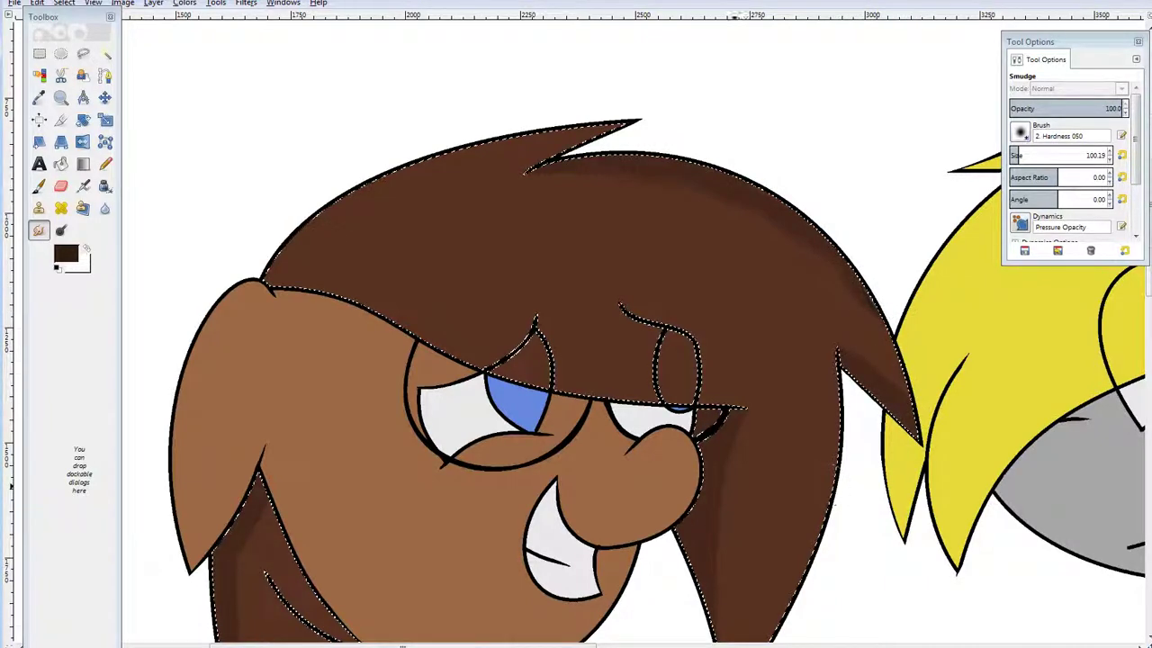
# Smudge the shadow edges on the hanging front lock and the rear lock behind the ear.
pyautogui.scroll(-3, 738, 414)
pyautogui.moveTo(738, 413); pyautogui.dragTo(717, 414)
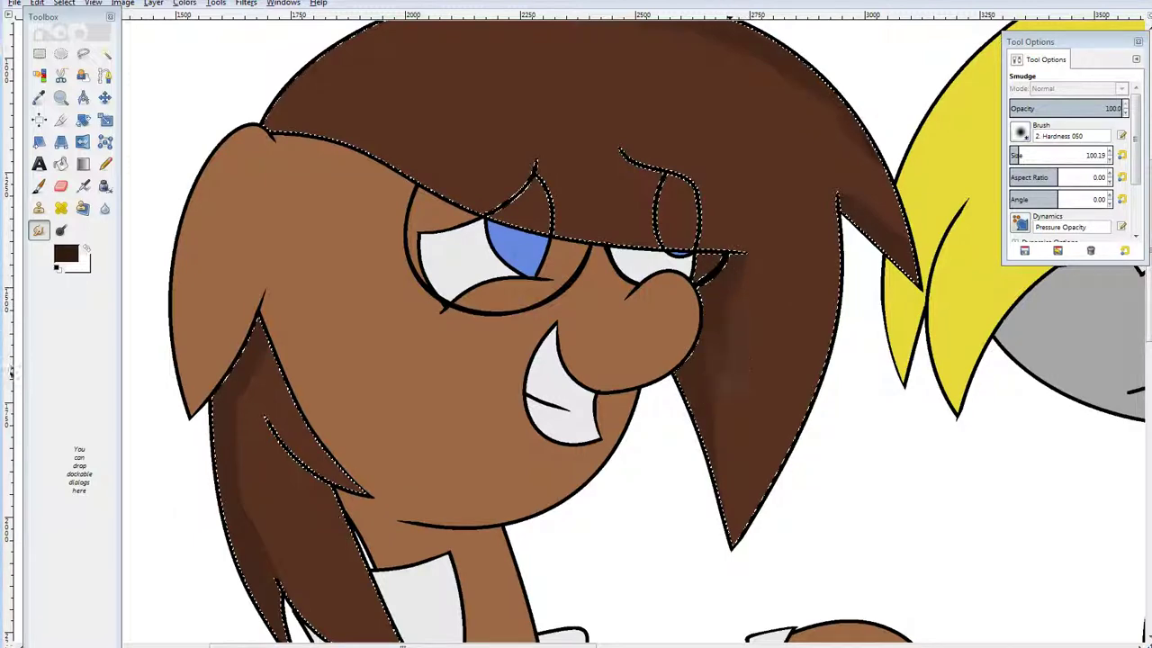
pyautogui.scroll(-5, 333, 459)
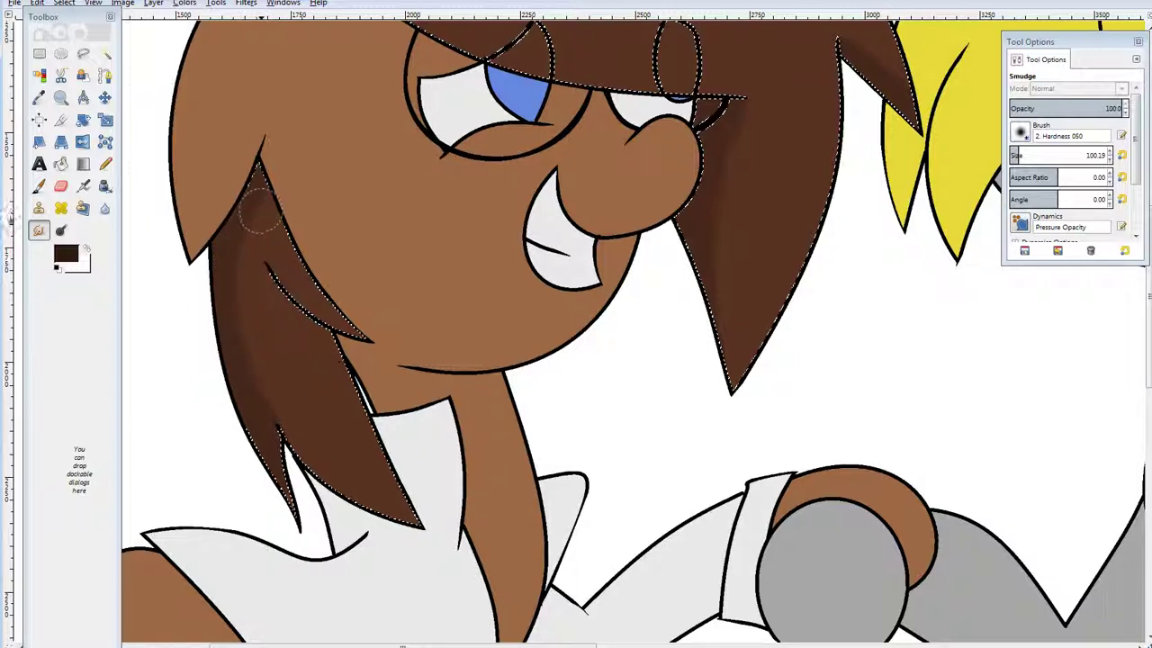
# Airbrush the darker brown at size 100.19 over the shadows on the rear lock, the hanging front lock and the crown edge.
pyautogui.click(83, 185)
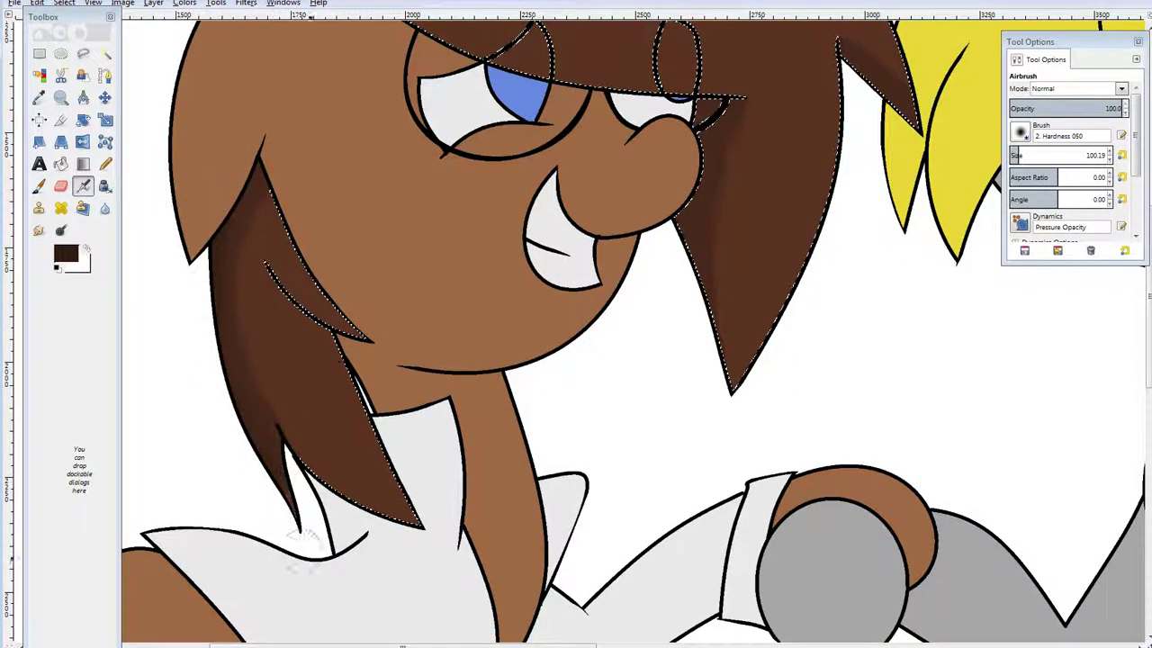
pyautogui.scroll(1, 306, 467)
pyautogui.moveTo(709, 266); pyautogui.dragTo(694, 398)
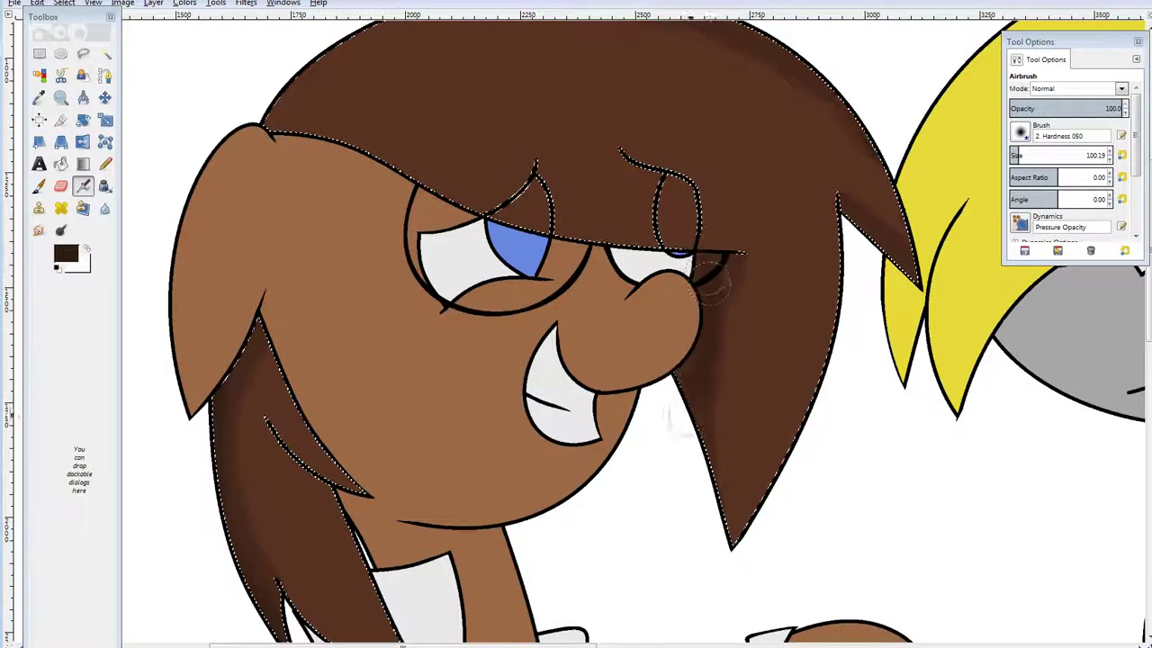
pyautogui.scroll(1, 694, 405)
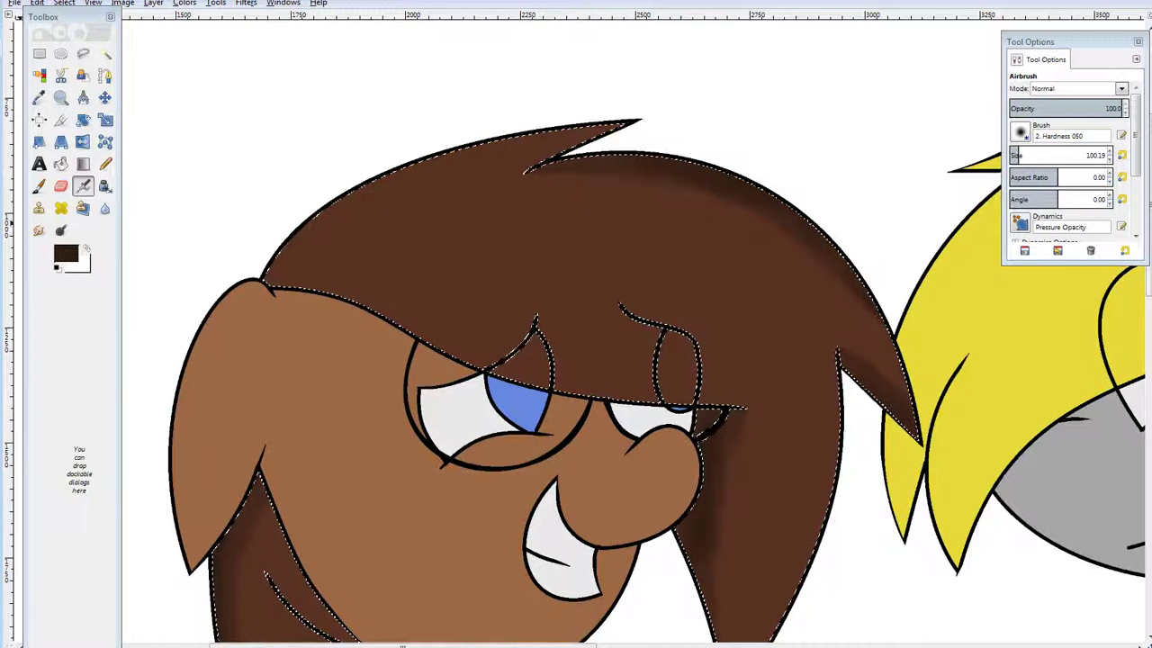
# Lighten a wide diagonal highlight across the hair from the crown to the eye with Dodge/Burn at size 192.30.
pyautogui.hotkey('shift', 'd')
pyautogui.click(1027, 153)
pyautogui.moveTo(681, 90); pyautogui.dragTo(522, 401)
pyautogui.moveTo(693, 114); pyautogui.dragTo(523, 396)
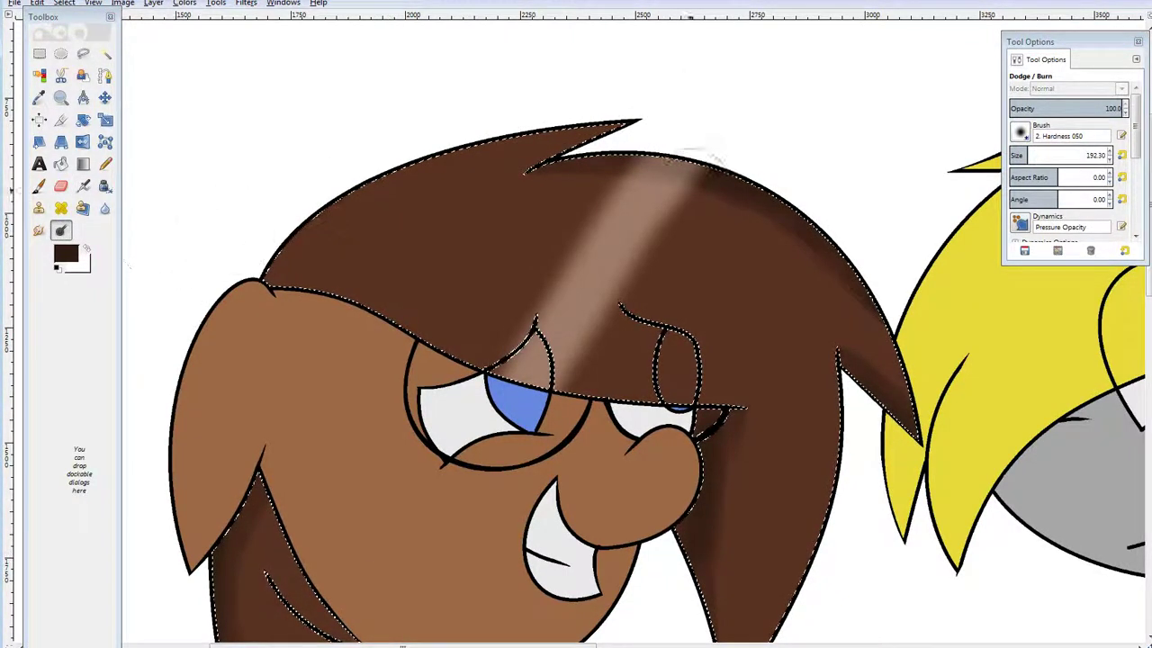
# Brighten the middle of the diagonal hair highlight with narrower Dodge/Burn strokes at sizes 86.02 and 50.60.
pyautogui.click(1017, 154)
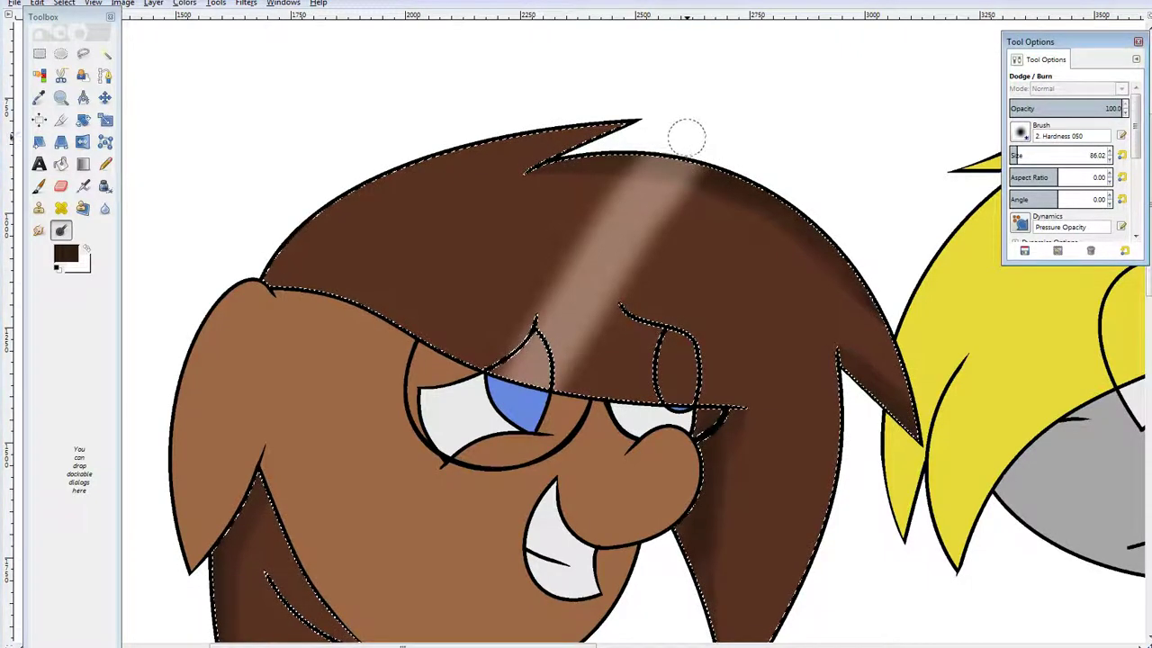
pyautogui.moveTo(686, 135); pyautogui.dragTo(522, 410)
pyautogui.click(1013, 154)
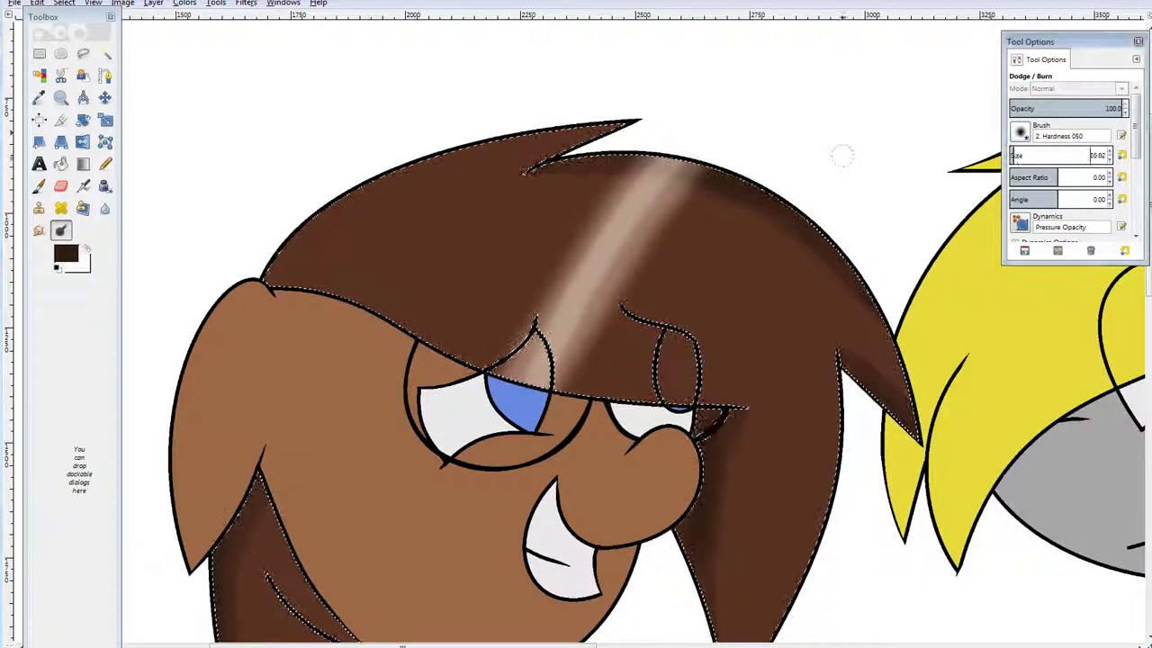
pyautogui.moveTo(683, 149); pyautogui.dragTo(510, 448)
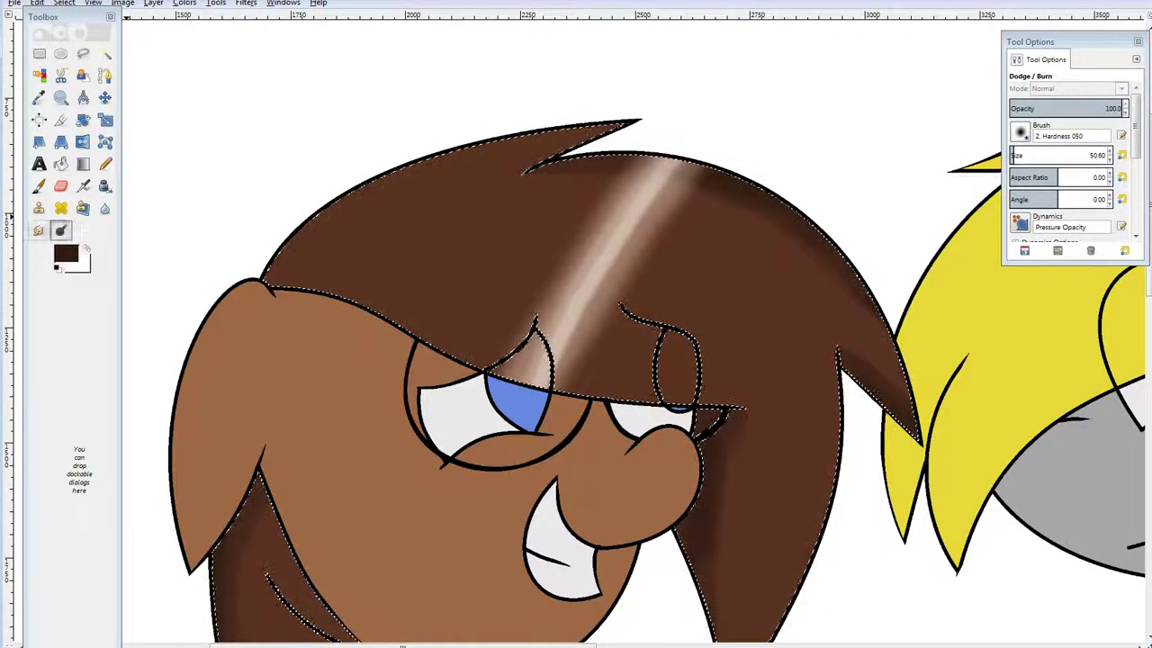
# Soften the diagonal hair highlight with the Smudge tool at size 93.11.
pyautogui.press('s')
pyautogui.moveTo(1089, 154); pyautogui.dragTo(1078, 154)
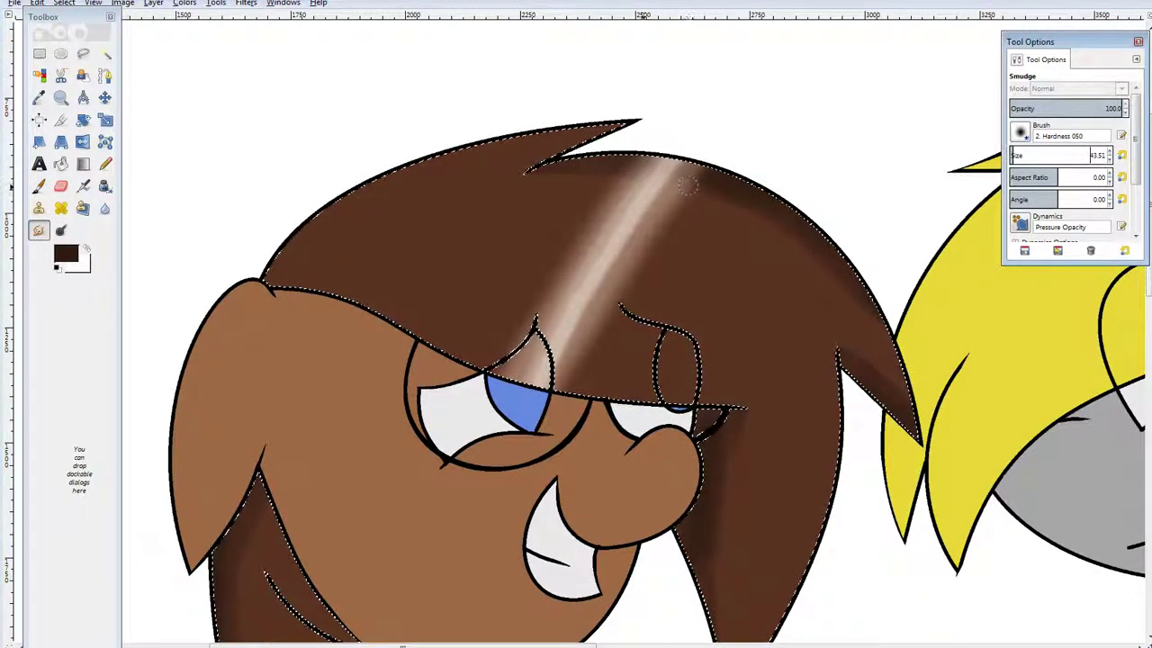
pyautogui.click(1018, 154)
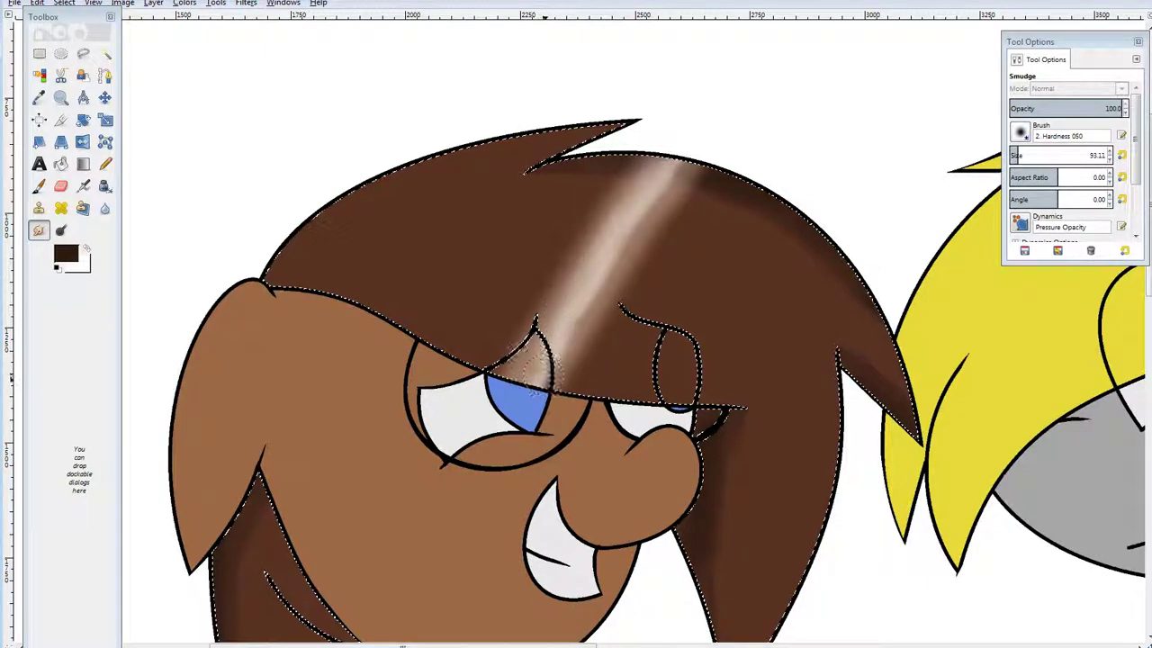
# Select the brown pony's light grey clothing by colour.
pyautogui.scroll(-10, 577, 358)
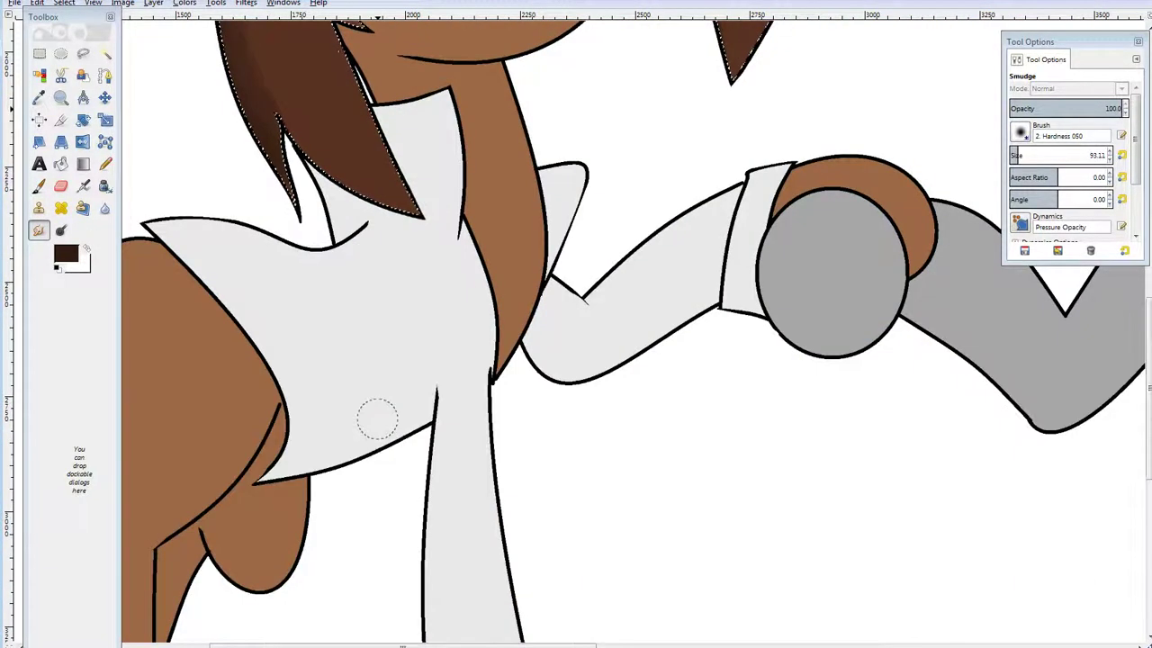
pyautogui.hotkey('shift', 'o')
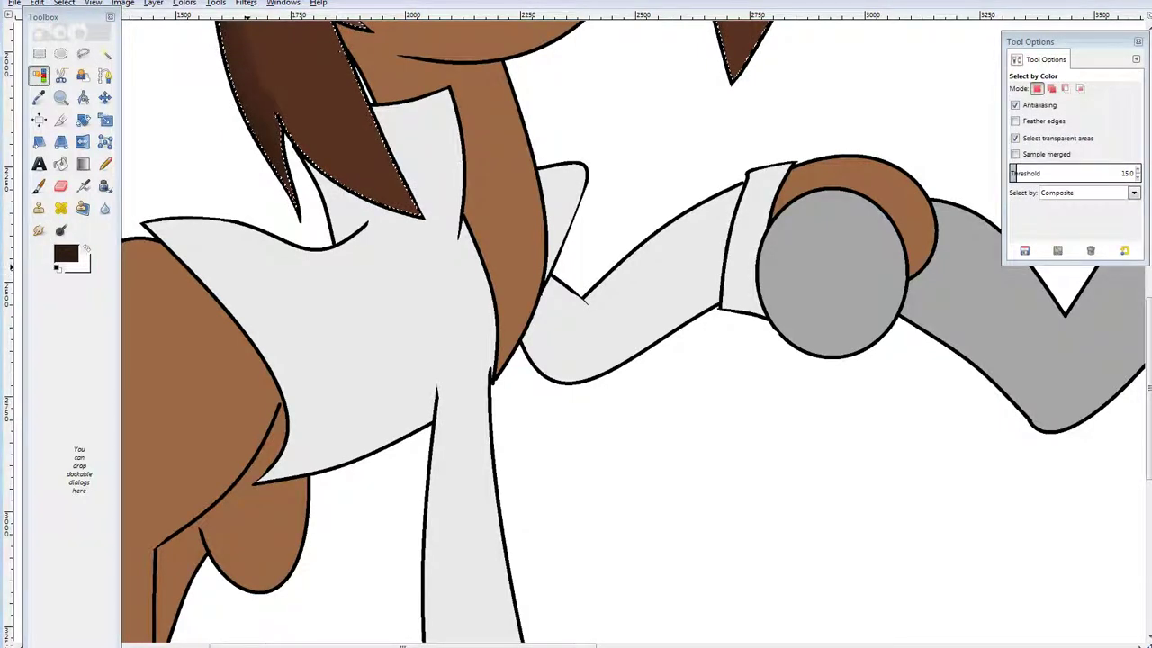
pyautogui.click(585, 303)
# Sample the clothing's light grey, darken it to a medium grey, and paint a shadow on the collar below the hair with the Pencil.
pyautogui.press('o')
pyautogui.click(585, 302)
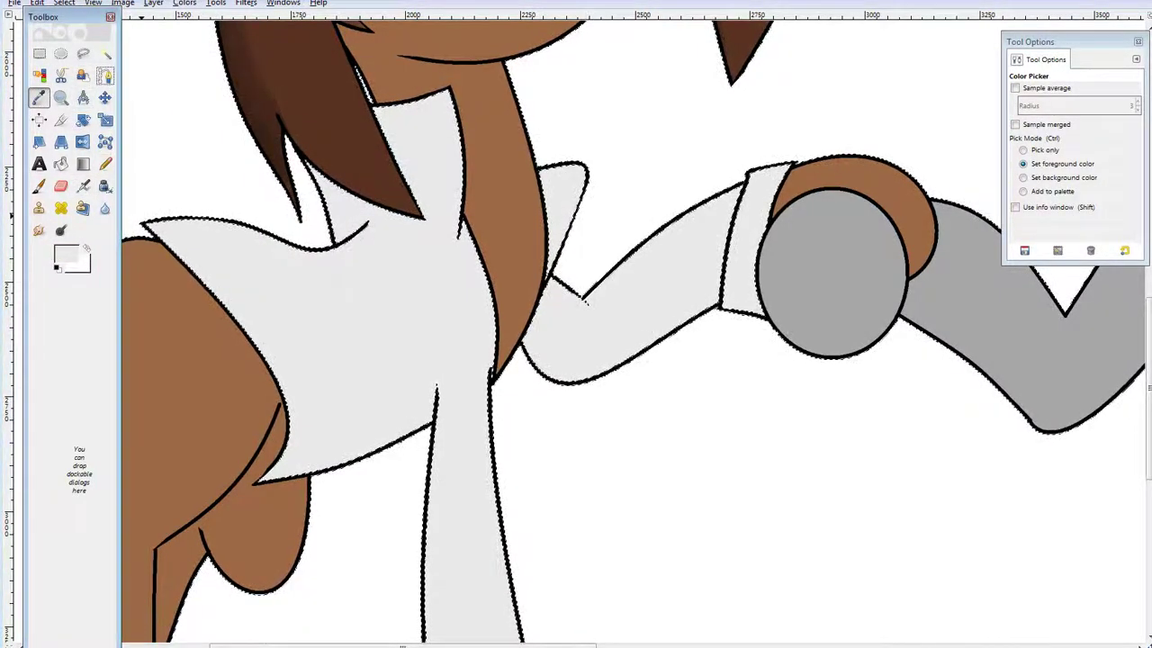
pyautogui.click(66, 255)
pyautogui.click(249, 309)
pyautogui.click(251, 337)
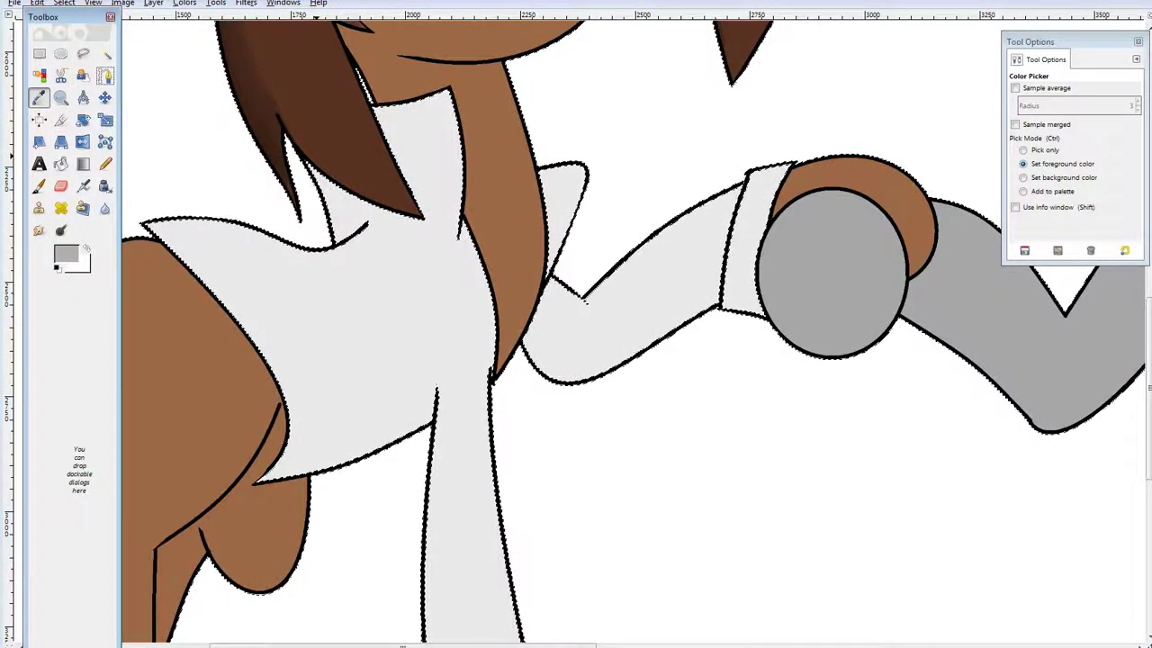
pyautogui.press('n')
pyautogui.moveTo(311, 166); pyautogui.dragTo(366, 310)
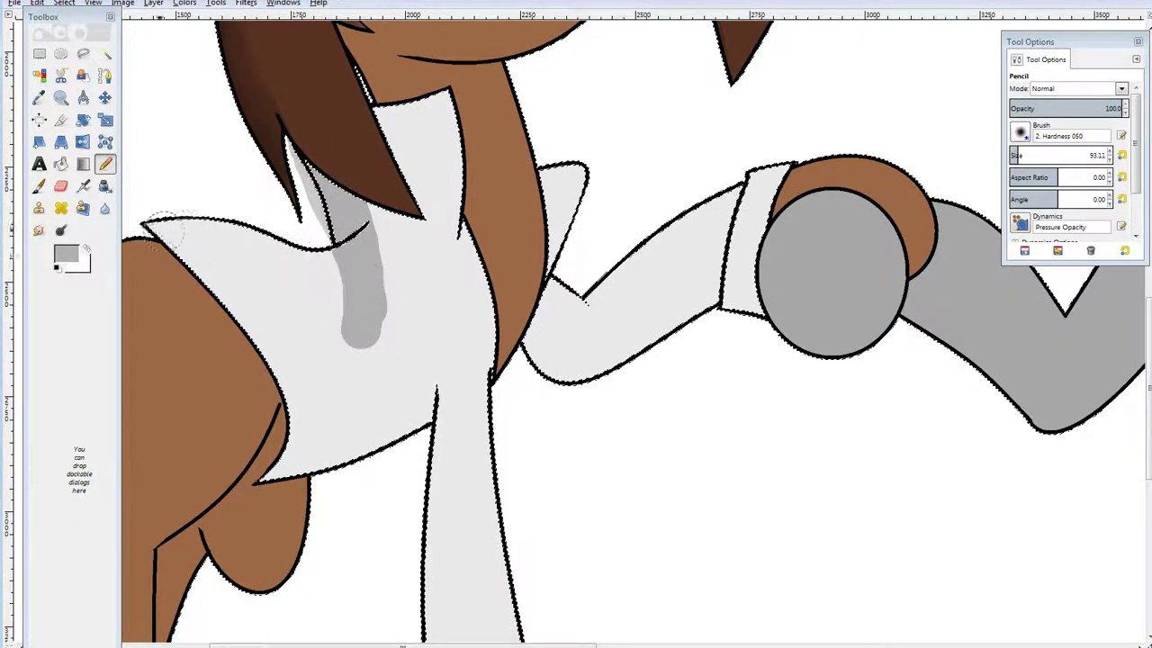
pyautogui.click(60, 164)
pyautogui.click(67, 254)
pyautogui.moveTo(269, 194); pyautogui.dragTo(344, 194)
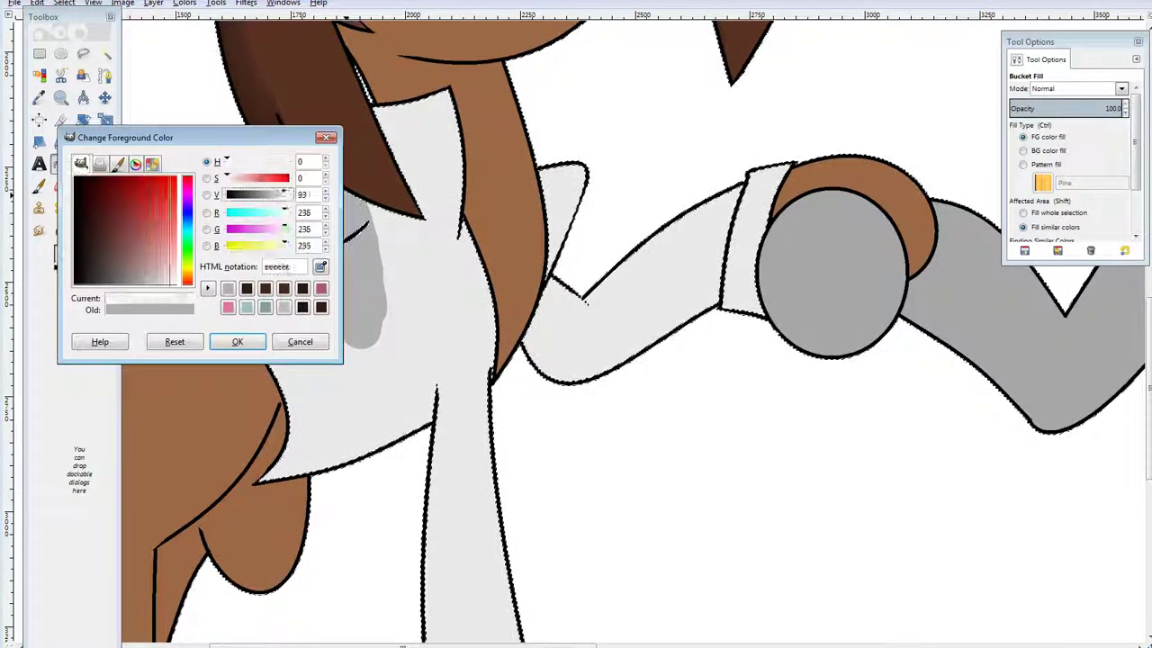
pyautogui.click(238, 342)
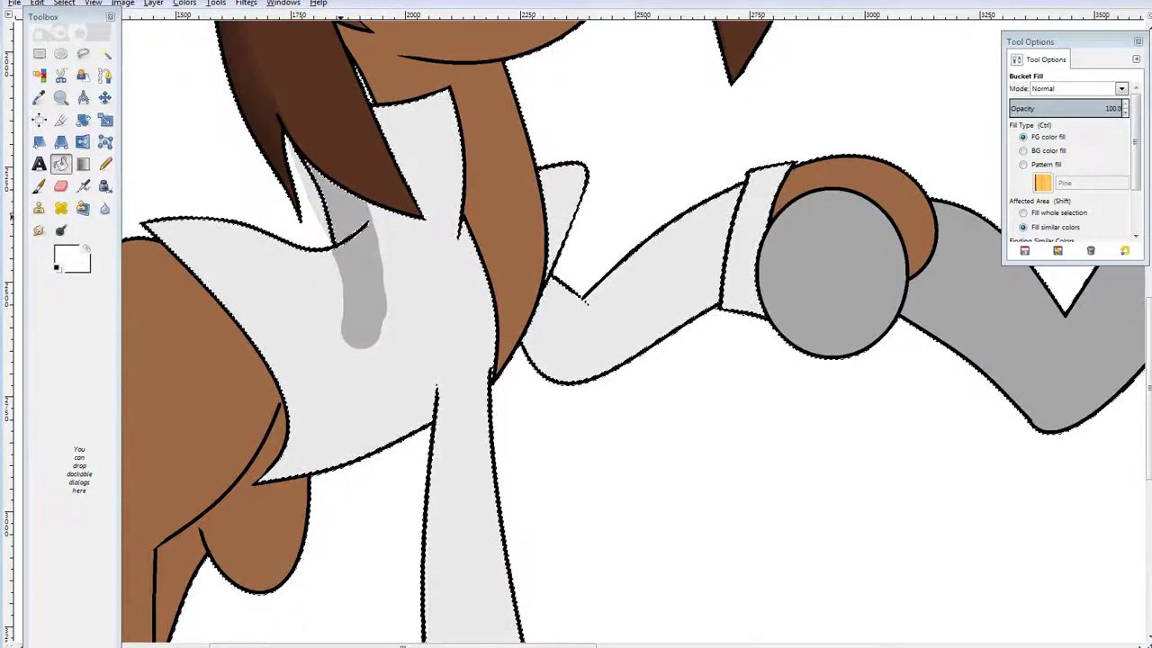
pyautogui.press('o')
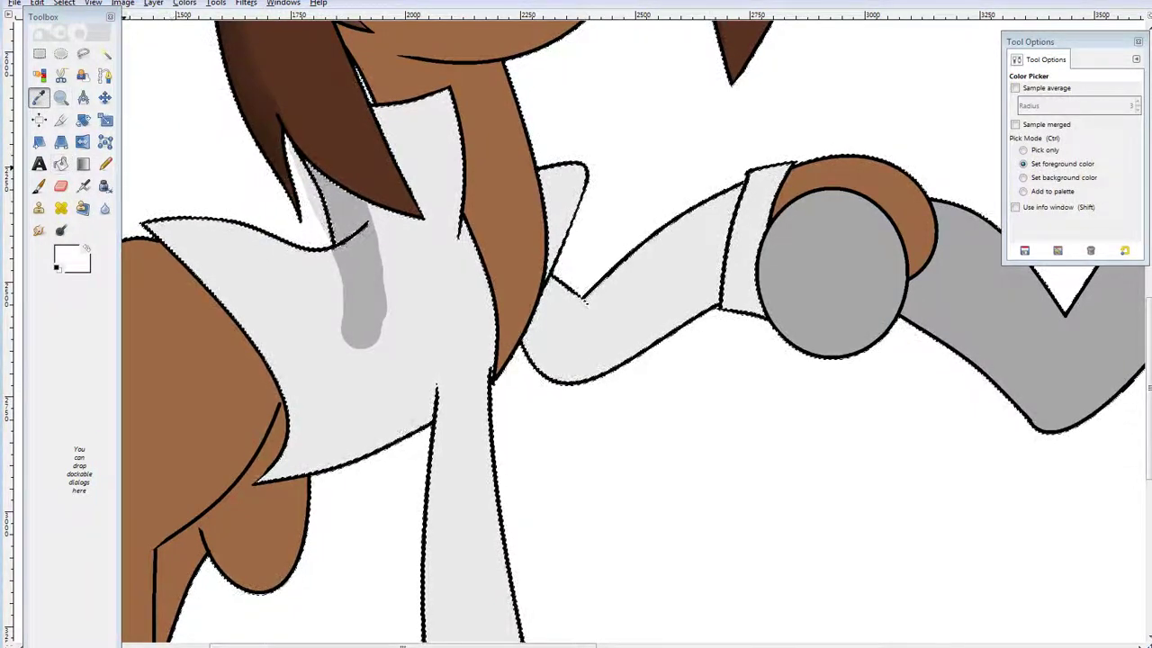
pyautogui.hotkey('shift', 'b')
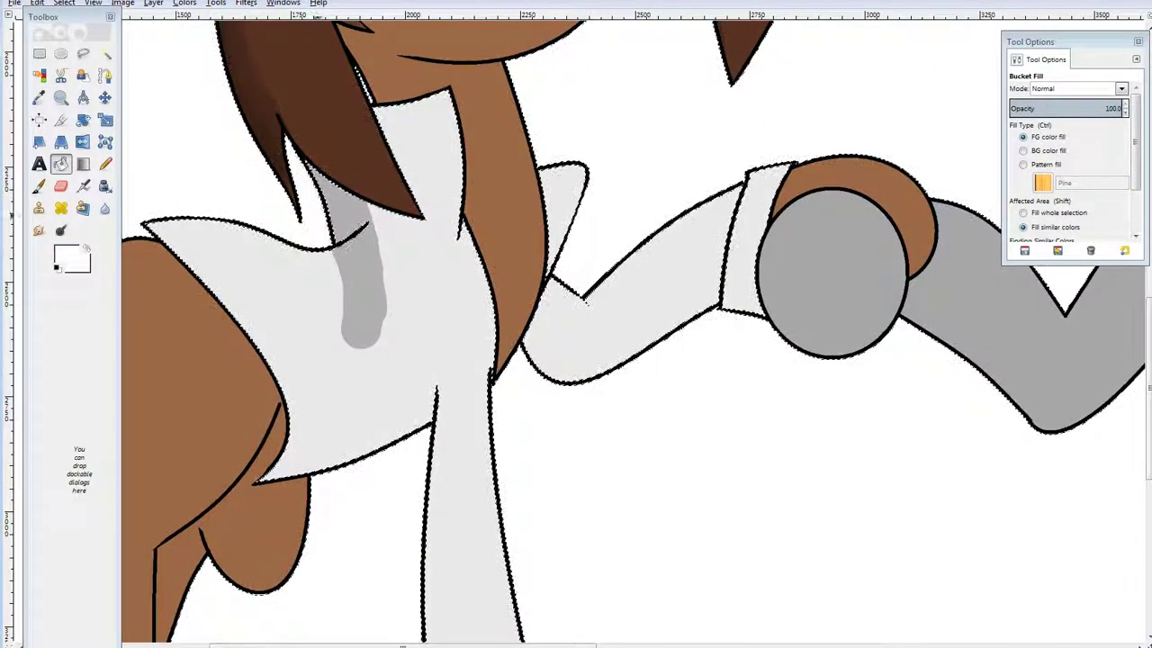
# Sample the clothing's base light grey and paint along the collar line across the shadow stroke with the Pencil at size 29.34.
pyautogui.click(38, 97)
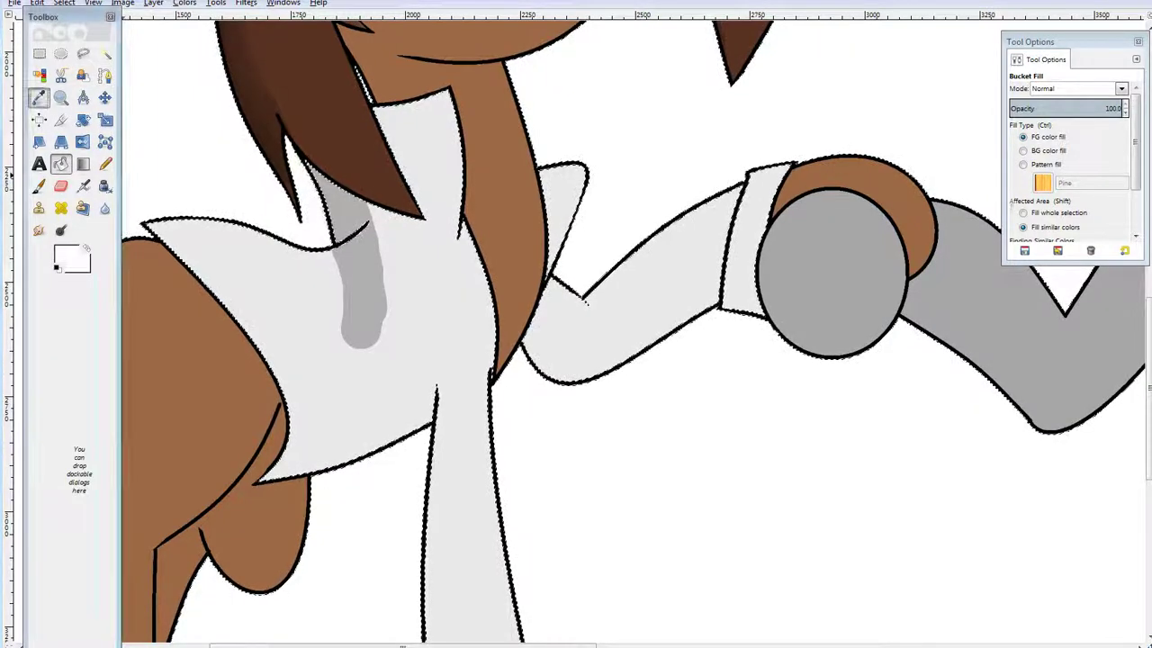
pyautogui.click(279, 300)
pyautogui.click(105, 163)
pyautogui.press('n')
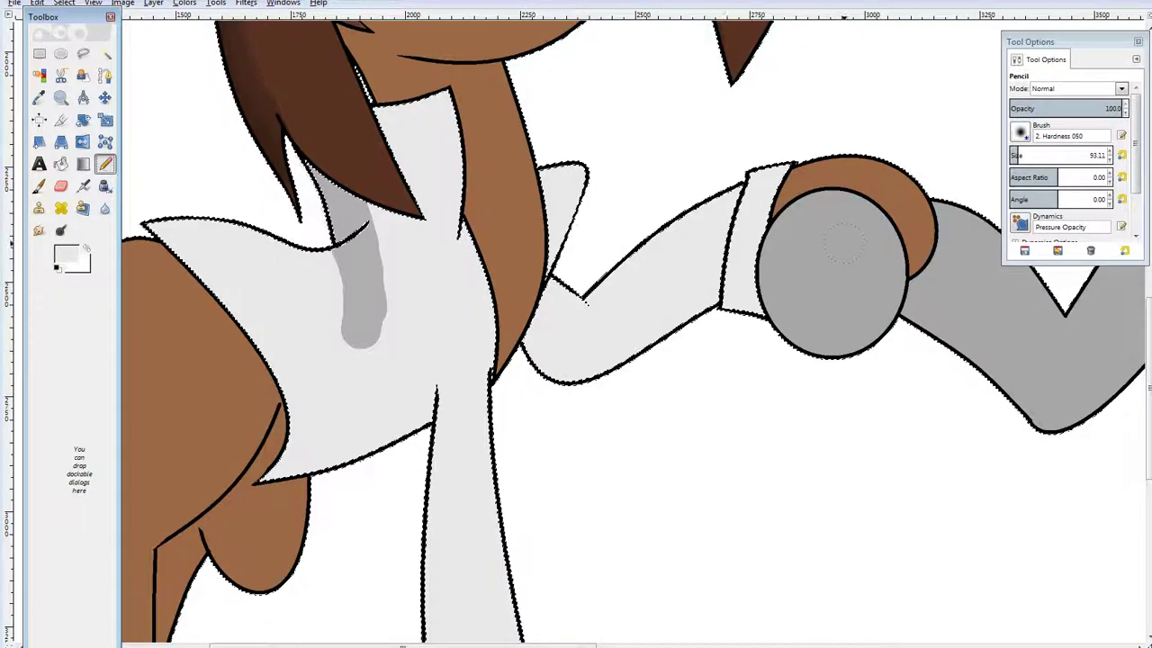
pyautogui.moveTo(1019, 153); pyautogui.dragTo(1012, 153)
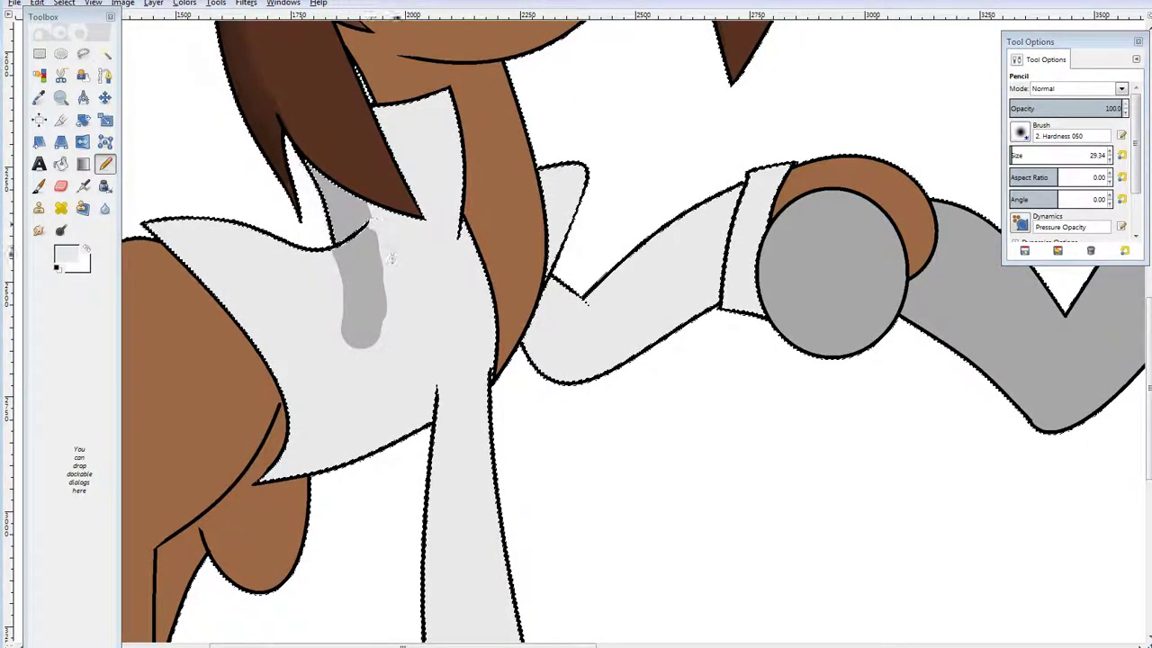
# Bucket-fill the stray grey shadow below the collar line with the clothing's light grey.
pyautogui.click(60, 163)
pyautogui.click(363, 306)
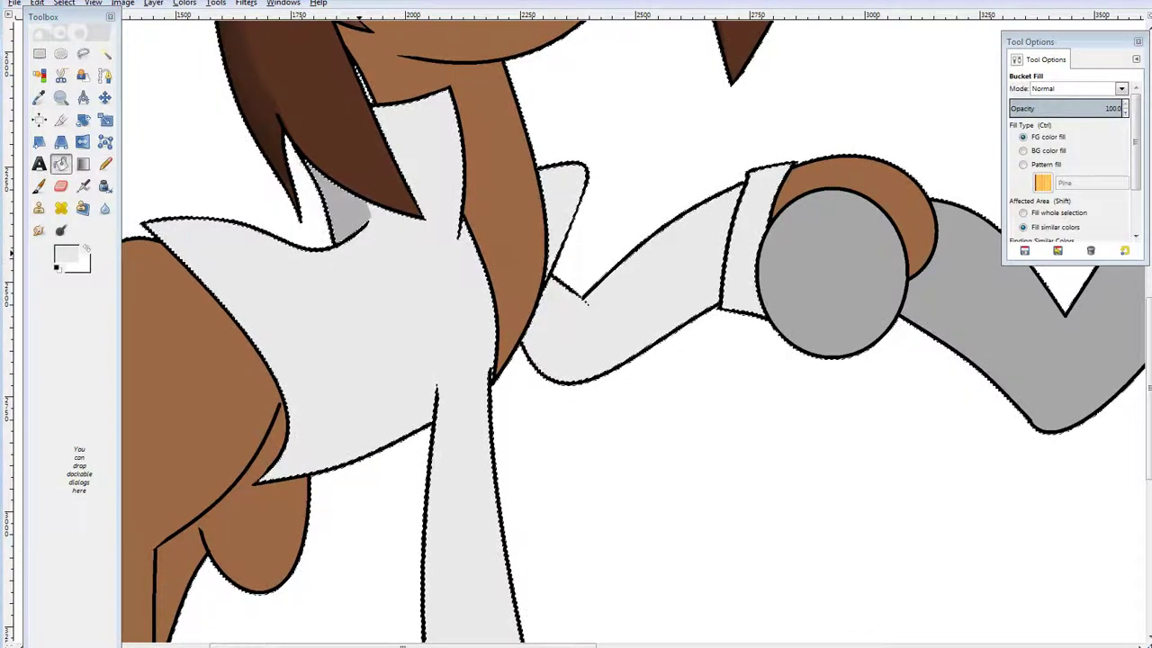
pyautogui.click(39, 97)
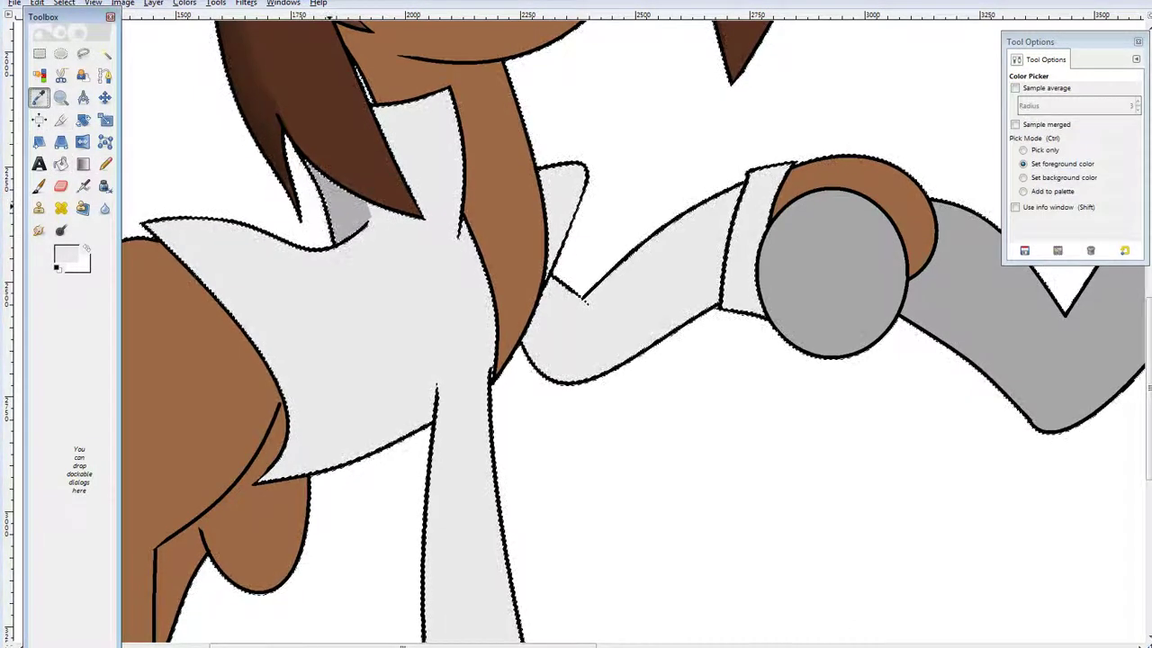
# Sample the medium grey of the collar shadow below the hair for painting with the Pencil.
pyautogui.click(347, 213)
pyautogui.press('n')
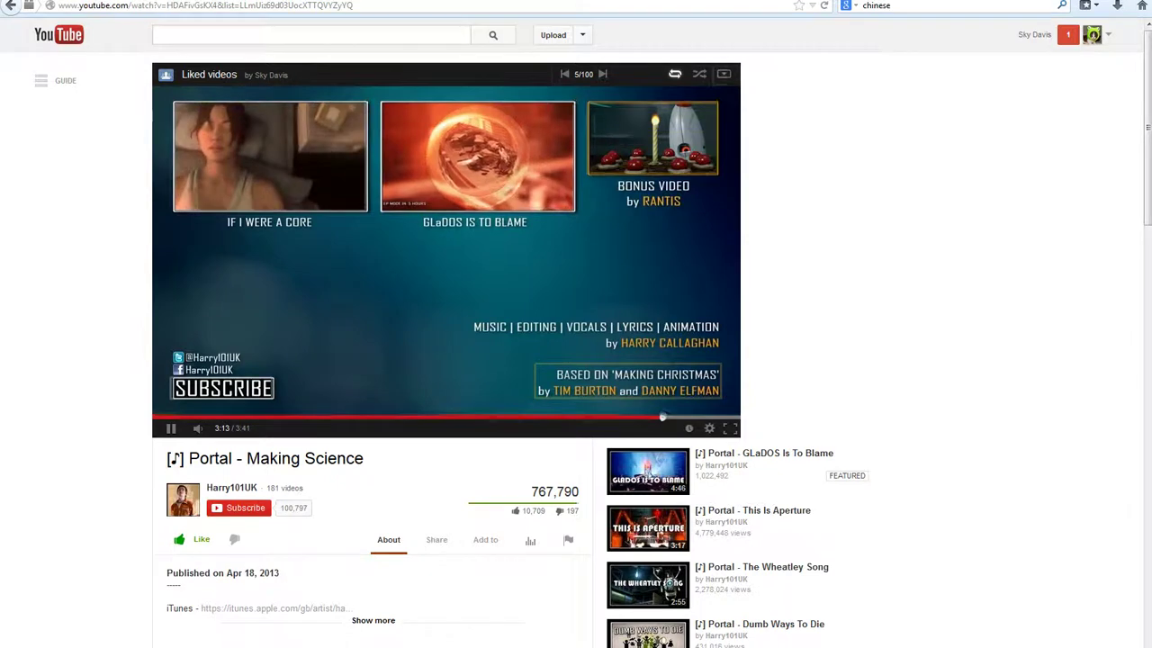
# Switch to YouTube, expand the Liked videos playlist and look through its entries.
pyautogui.click(724, 74)
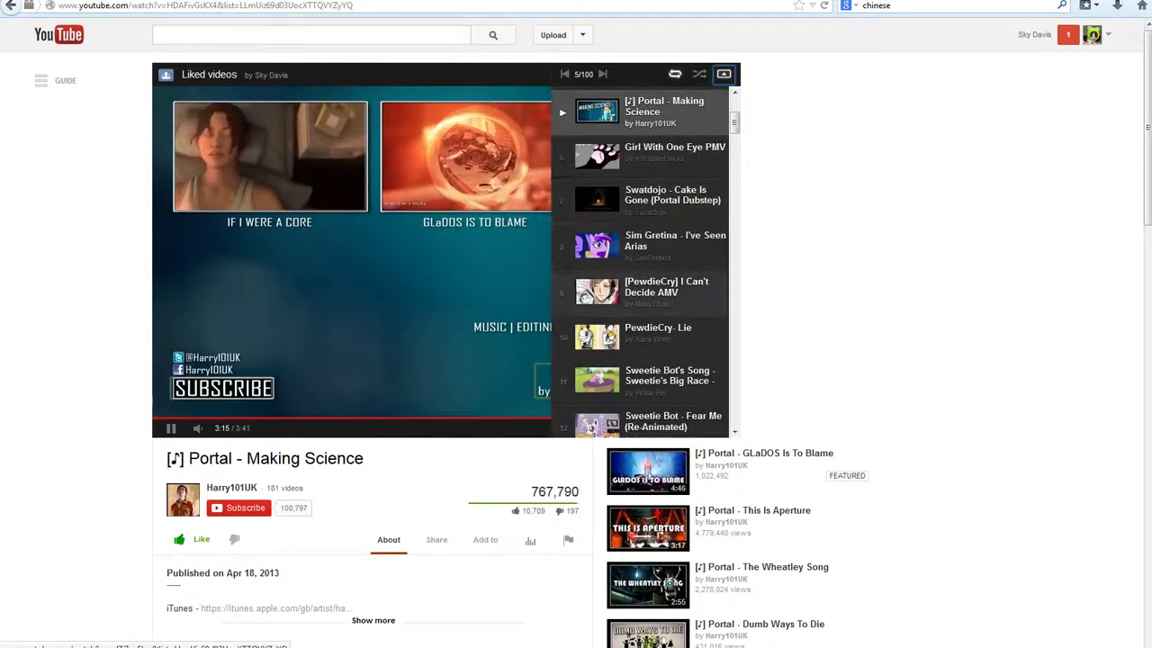
pyautogui.scroll(-2, 641, 261)
pyautogui.scroll(-3, 641, 261)
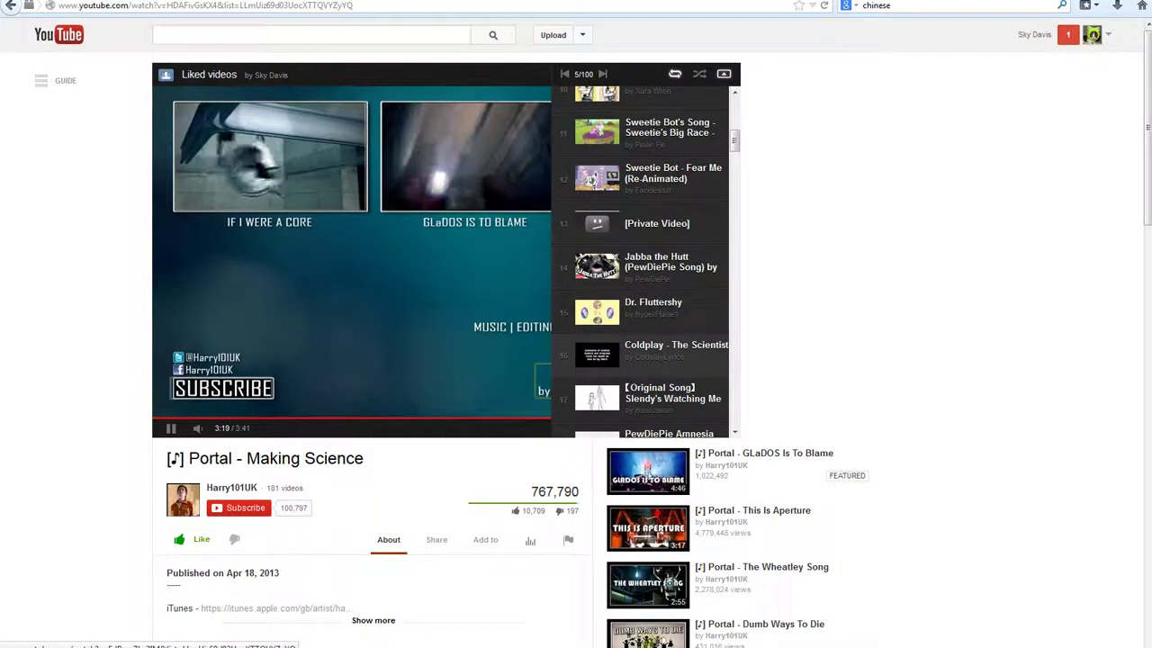
pyautogui.scroll(-1, 641, 261)
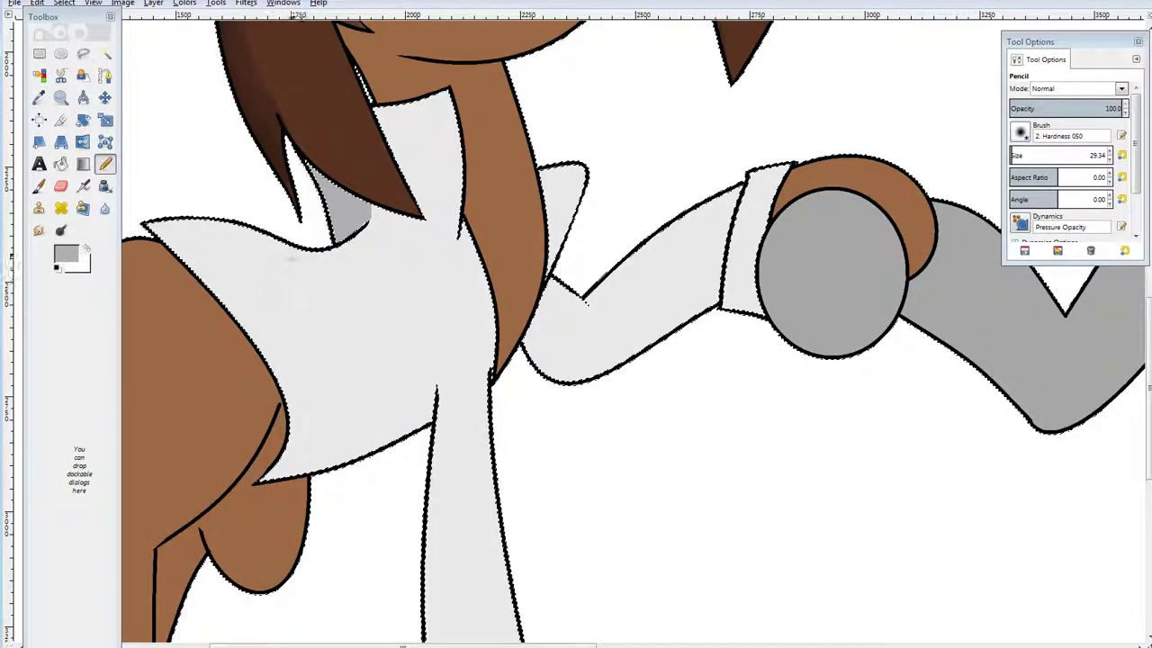
# Paint medium grey shadows along the collar's upper edge, the far collar flap and the raised foreleg's shoulder with the Pencil.
pyautogui.moveTo(365, 122); pyautogui.dragTo(464, 90)
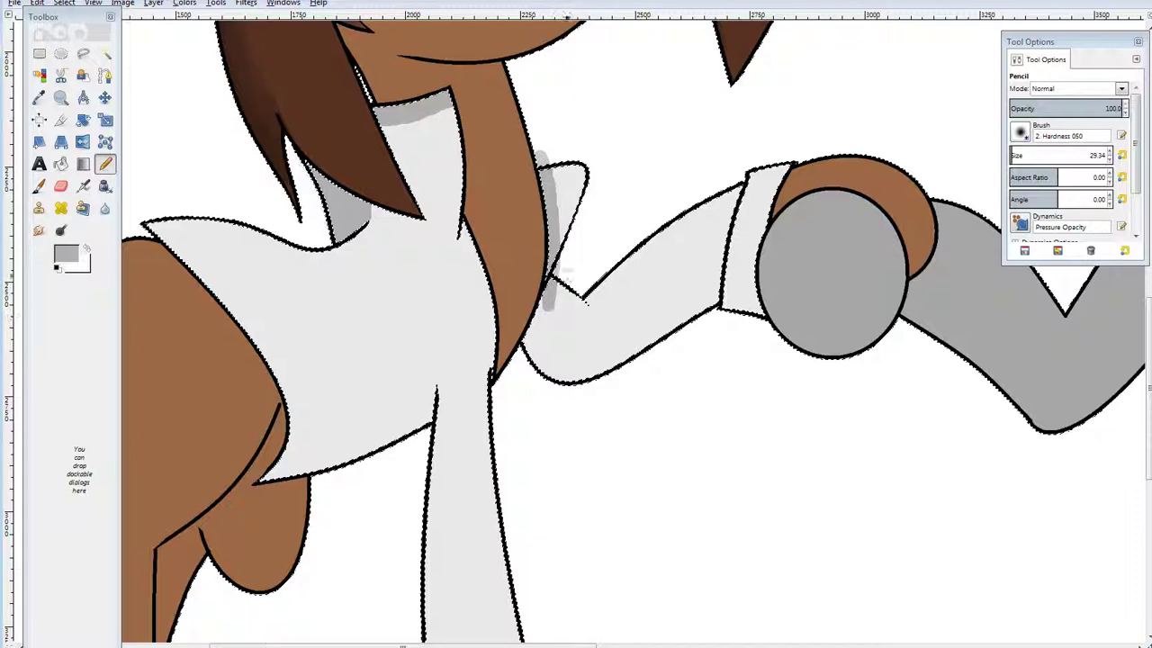
pyautogui.moveTo(565, 274); pyautogui.dragTo(565, 445)
# Set the foreground colour to white and bucket-fill the stray grey strokes outside the raised foreleg and far collar flap.
pyautogui.hotkey('shift', 'b')
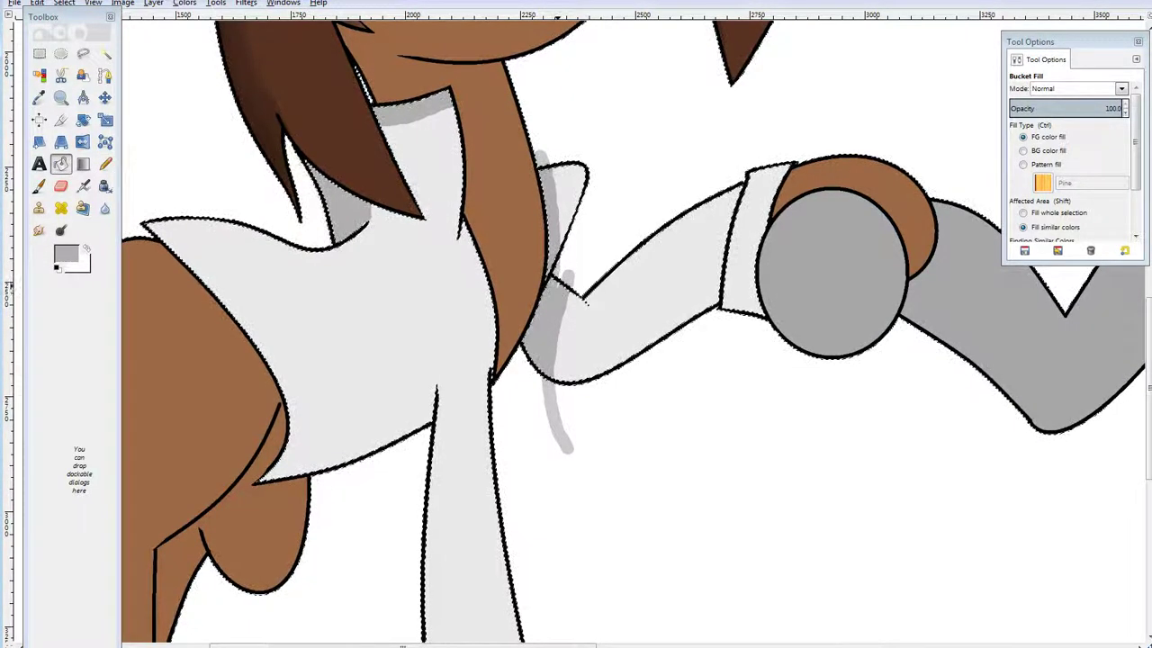
pyautogui.click(66, 256)
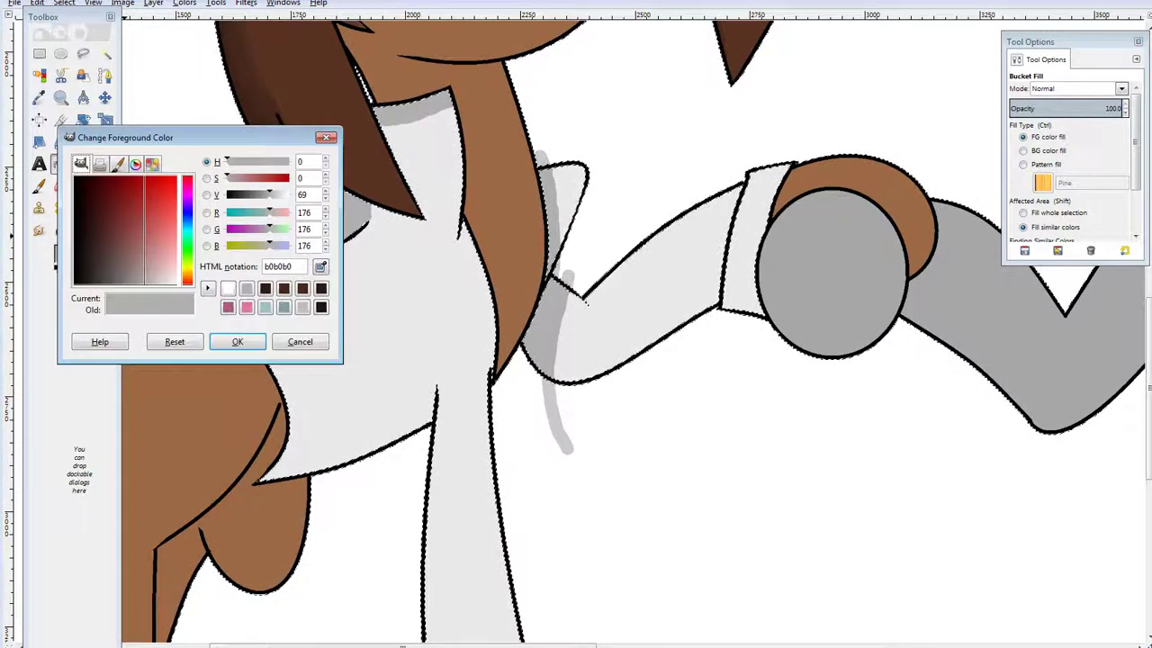
pyautogui.click(229, 289)
pyautogui.click(238, 341)
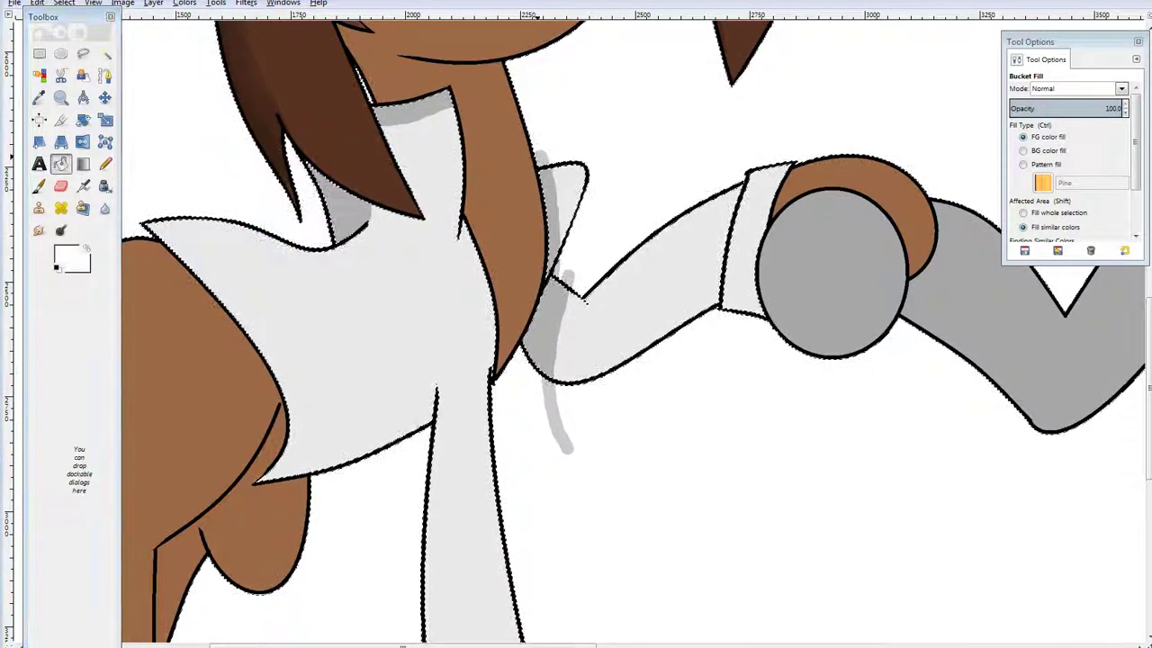
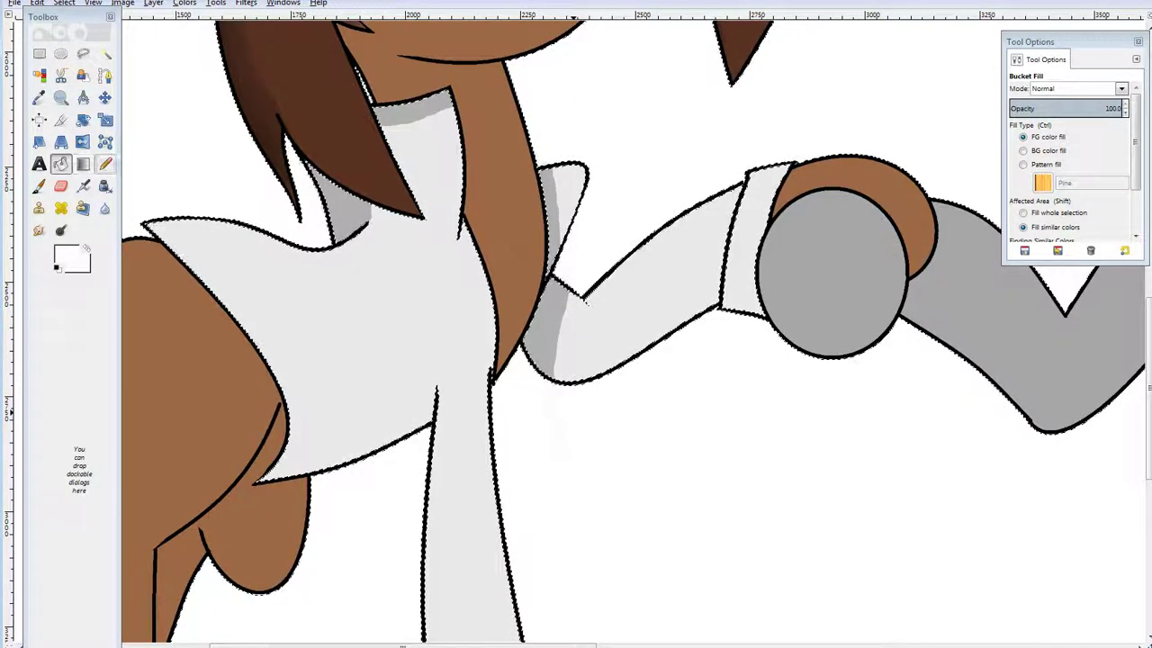
# Sample the collar shadow's grey, draw a shadow edge across the lower torso with the Pencil, and bucket-fill the clothing below it.
pyautogui.click(106, 164)
pyautogui.click(39, 97)
pyautogui.click(349, 216)
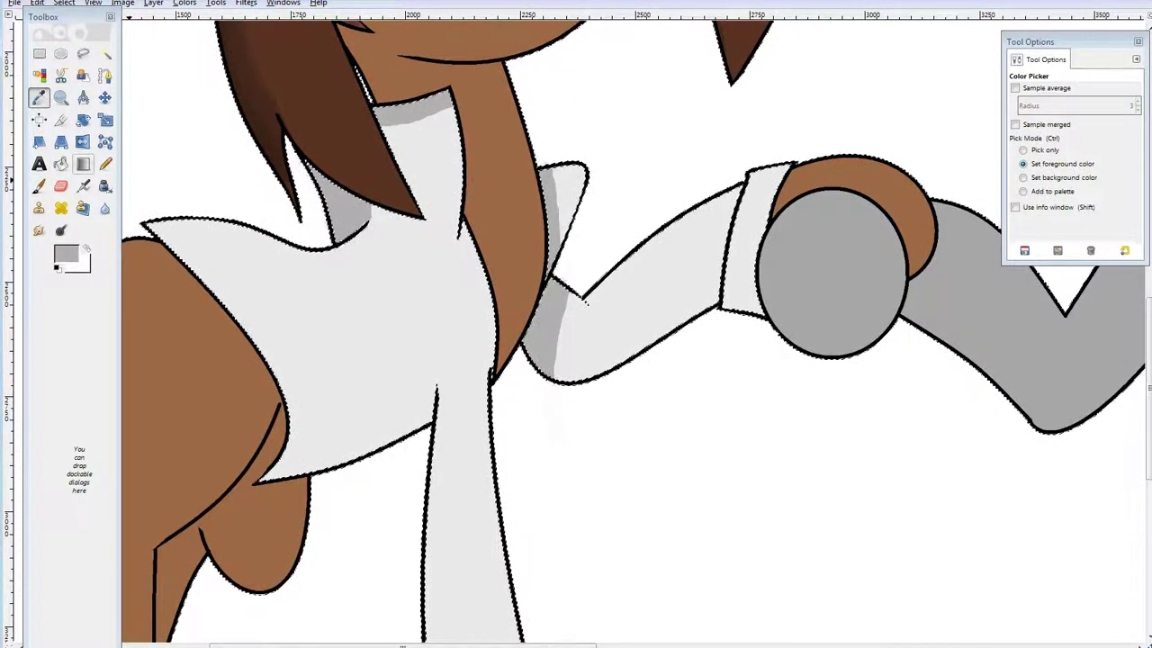
pyautogui.press('n')
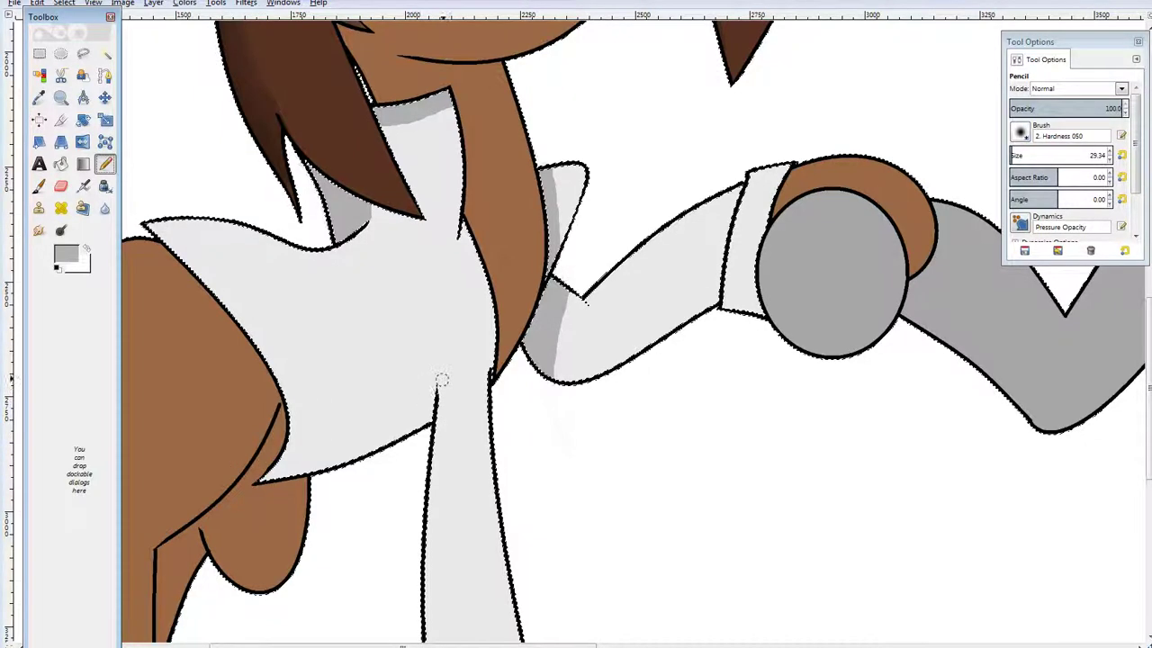
pyautogui.moveTo(441, 383); pyautogui.dragTo(297, 437)
pyautogui.scroll(-1, 436, 391)
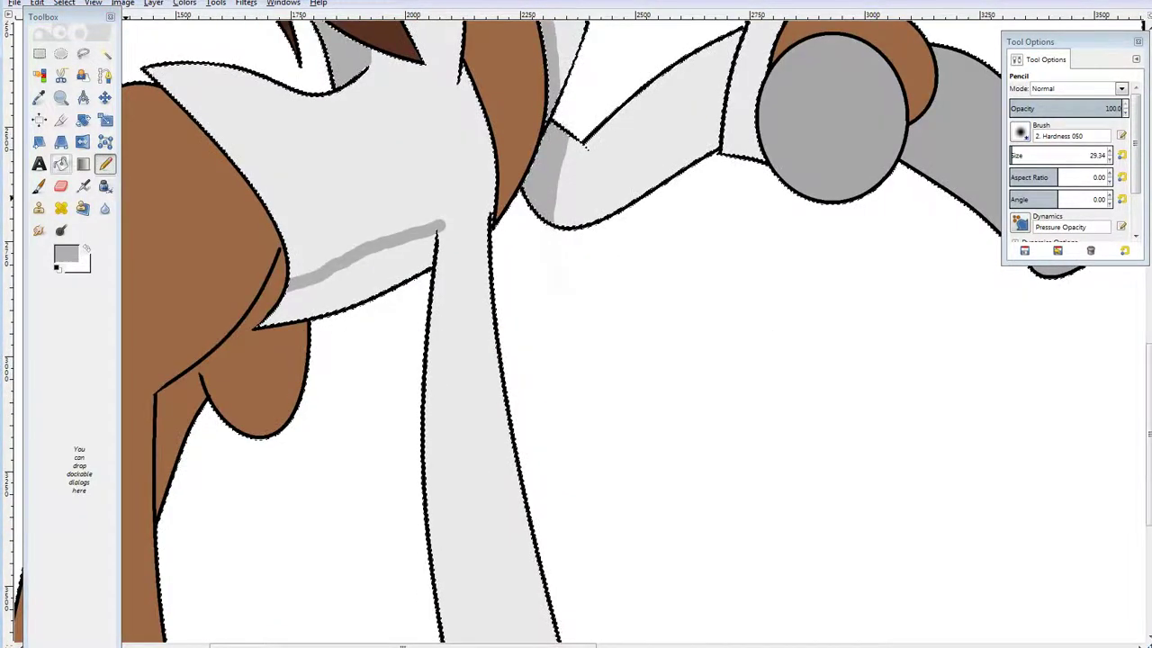
pyautogui.click(61, 165)
pyautogui.click(335, 286)
# Sample the clothing's light grey and trim the upper edge of the belly shadow into a thinner, smoother curve with the Pencil.
pyautogui.press('o')
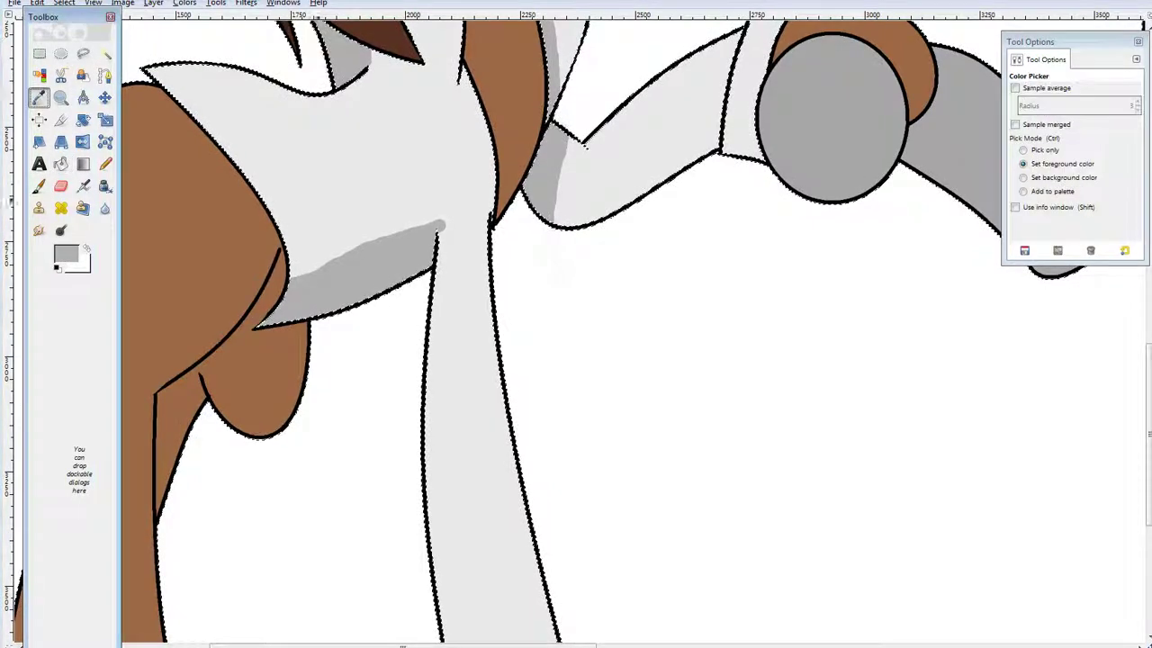
pyautogui.click(585, 149)
pyautogui.click(105, 163)
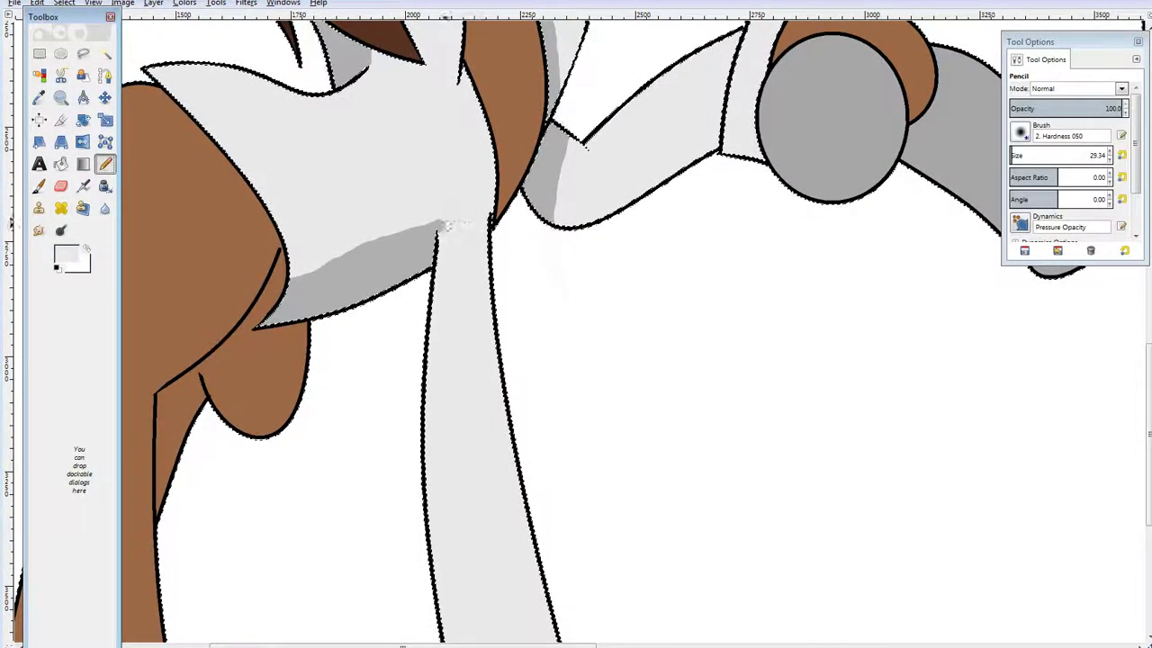
pyautogui.moveTo(484, 220); pyautogui.dragTo(266, 260)
pyautogui.moveTo(400, 230)
pyautogui.mouseDown()
pyautogui.moveTo(428, 238)
pyautogui.moveTo(396, 242)
pyautogui.mouseUp()
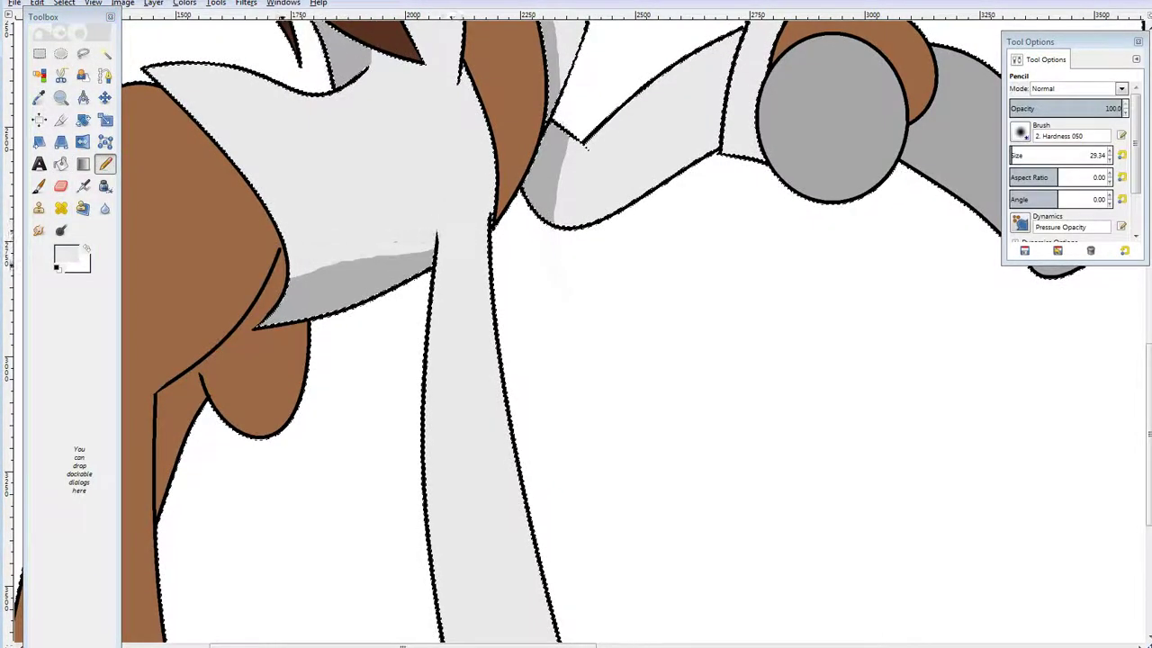
pyautogui.moveTo(320, 266); pyautogui.dragTo(382, 257)
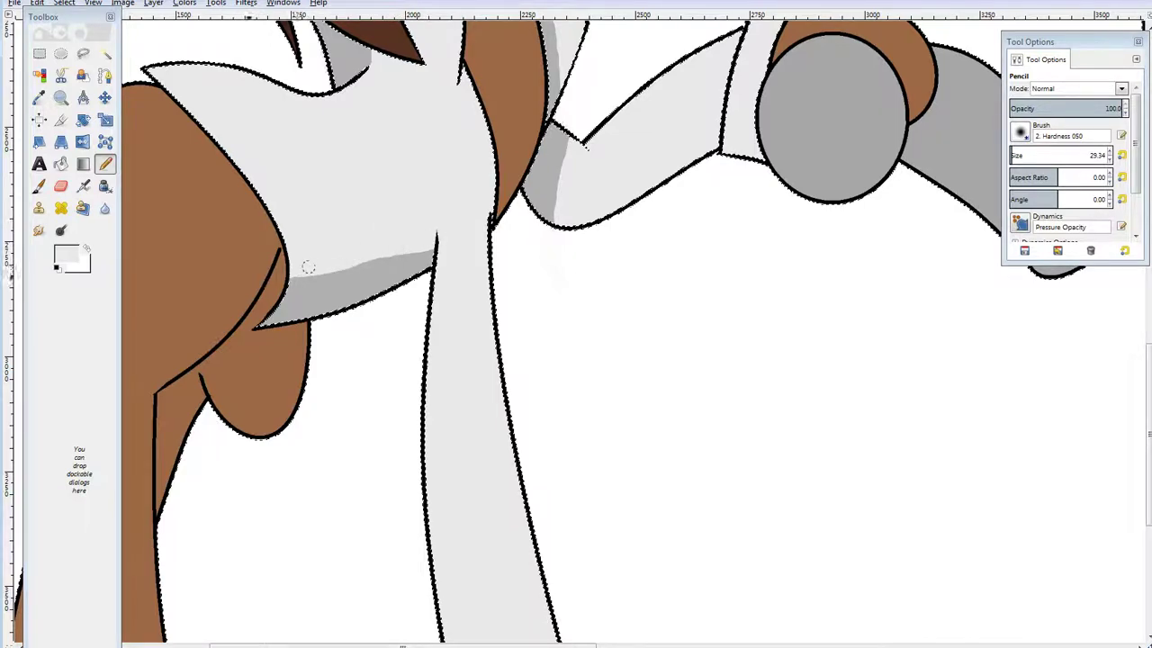
# Trim the belly shadow's edge with light grey, and smudge the neck and collar shadows of the white garment.
pyautogui.moveTo(308, 268); pyautogui.dragTo(420, 255)
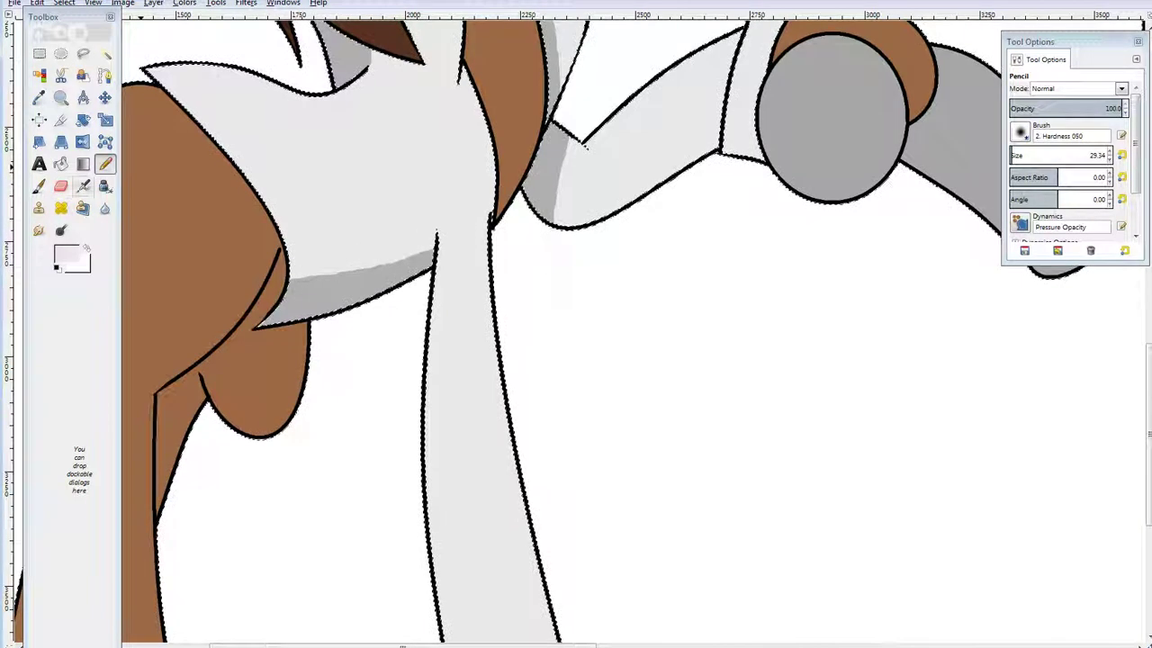
pyautogui.click(39, 230)
pyautogui.scroll(3, 367, 225)
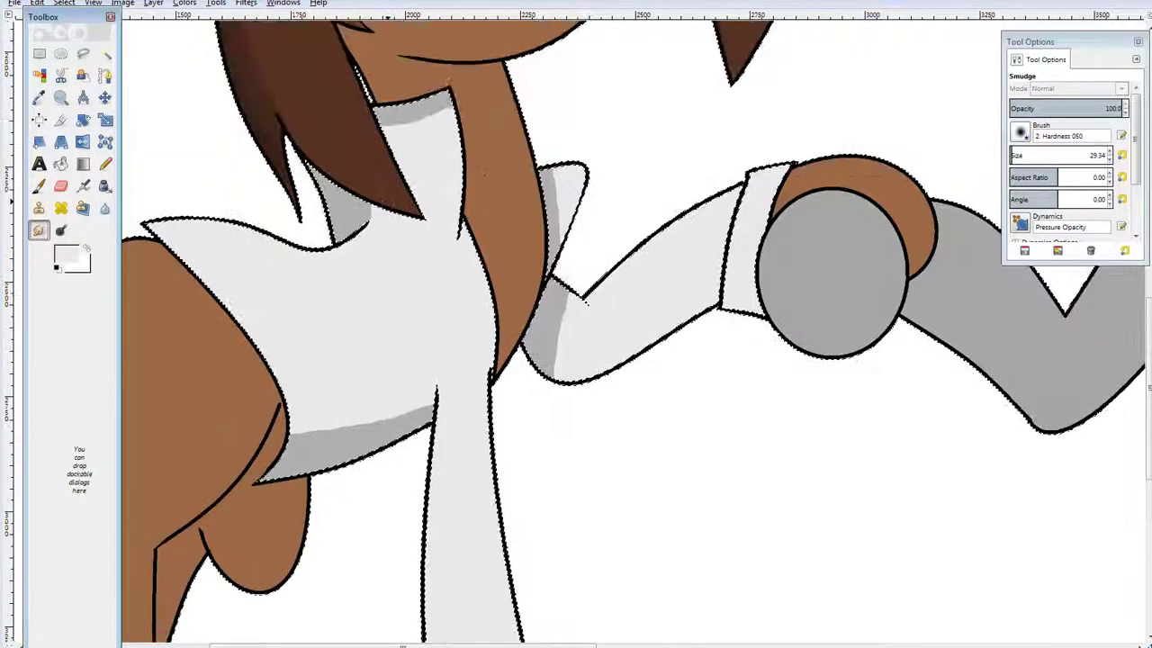
pyautogui.moveTo(367, 225); pyautogui.dragTo(369, 210)
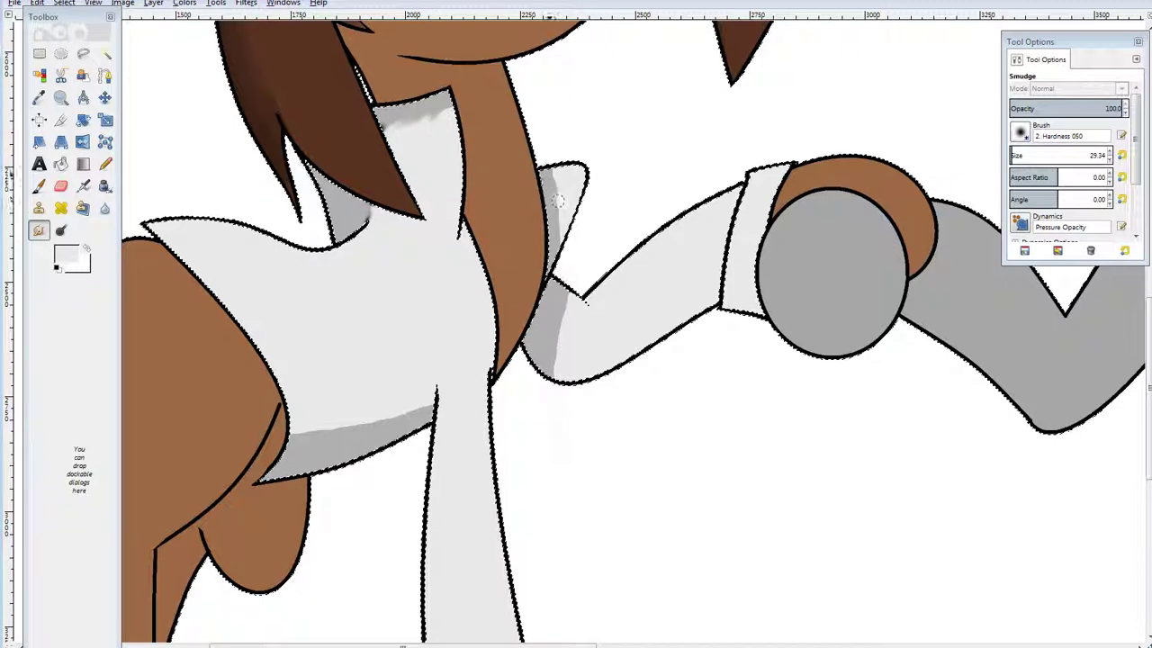
pyautogui.moveTo(557, 199); pyautogui.dragTo(550, 172)
# Enlarge the Smudge brush to 64.77 and blend the shadow edges on the collar, raised sleeve, neck and belly.
pyautogui.moveTo(1054, 156); pyautogui.dragTo(1089, 154)
pyautogui.moveTo(574, 173)
pyautogui.mouseDown()
pyautogui.moveTo(559, 180)
pyautogui.moveTo(560, 247)
pyautogui.moveTo(556, 180)
pyautogui.moveTo(553, 328)
pyautogui.mouseUp()
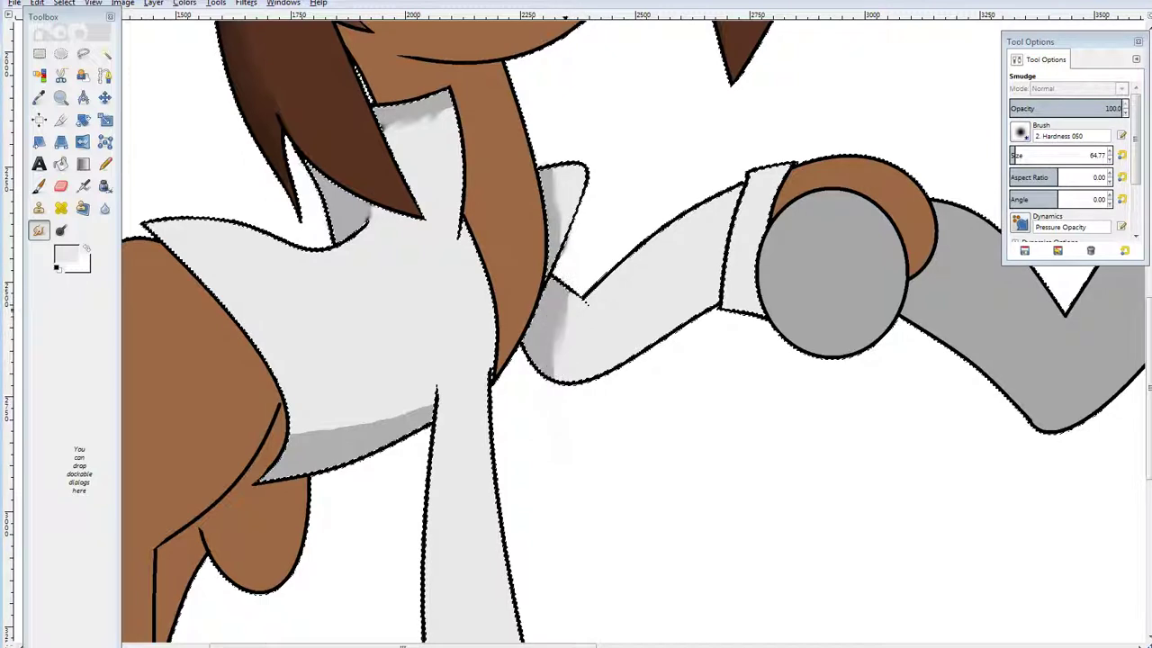
pyautogui.moveTo(418, 128); pyautogui.dragTo(459, 118)
pyautogui.moveTo(299, 428)
pyautogui.mouseDown()
pyautogui.moveTo(347, 434)
pyautogui.moveTo(437, 409)
pyautogui.mouseUp()
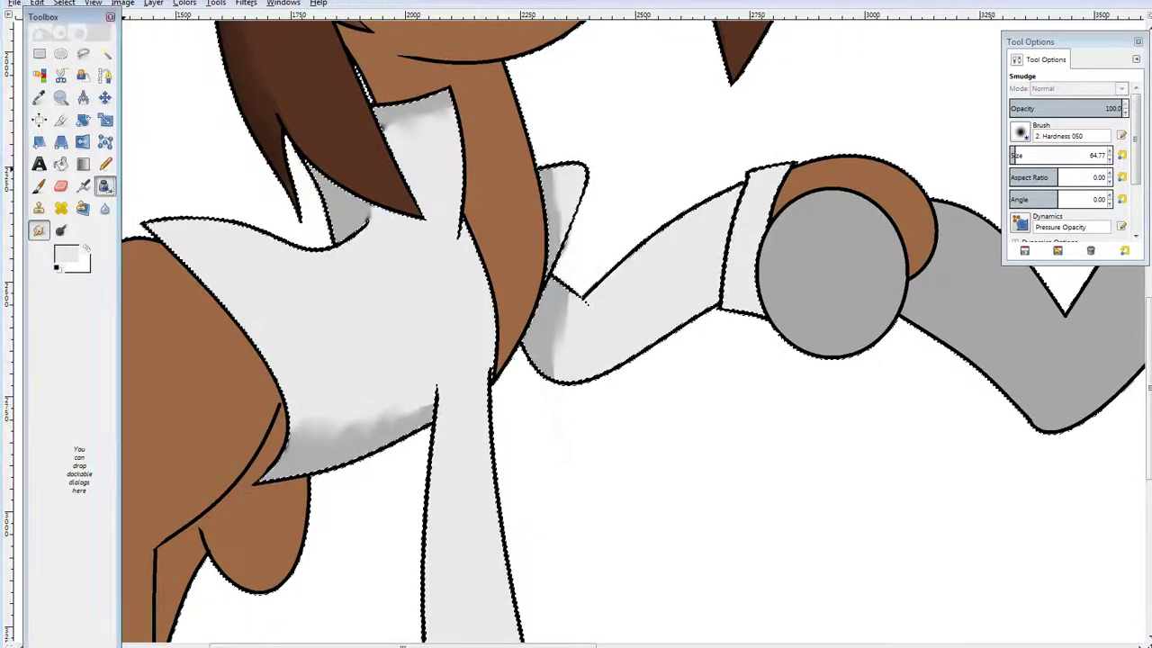
# Airbrush grey 999999 over the shadows on the collar, raised sleeve and belly to deepen them.
pyautogui.click(82, 185)
pyautogui.click(65, 257)
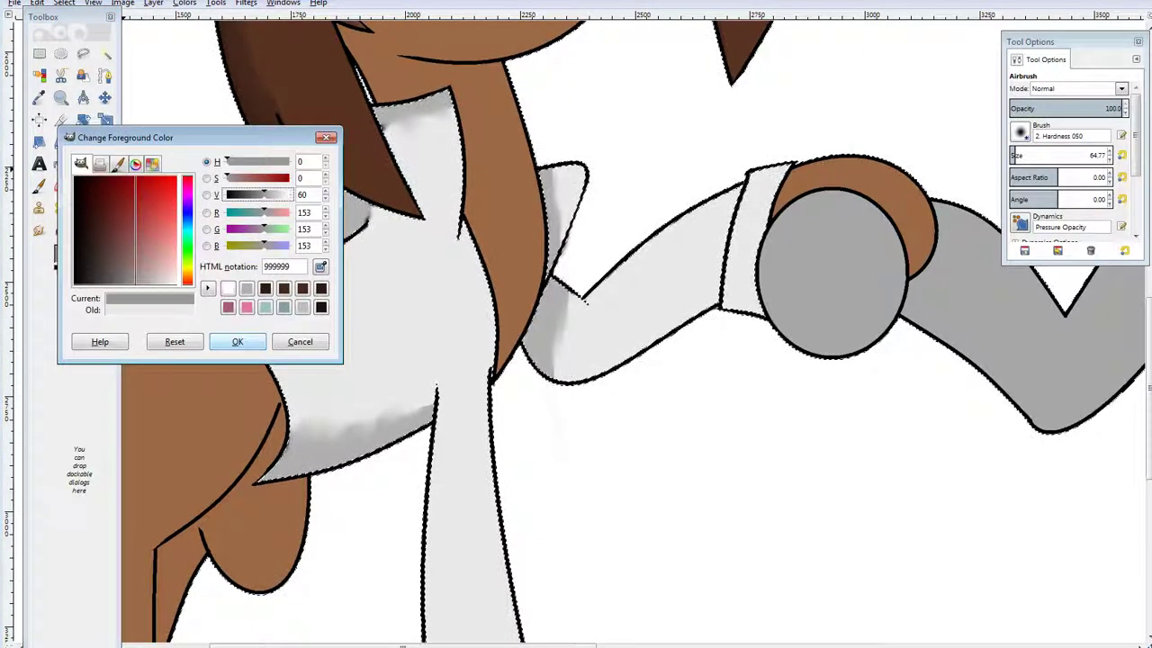
pyautogui.click(237, 341)
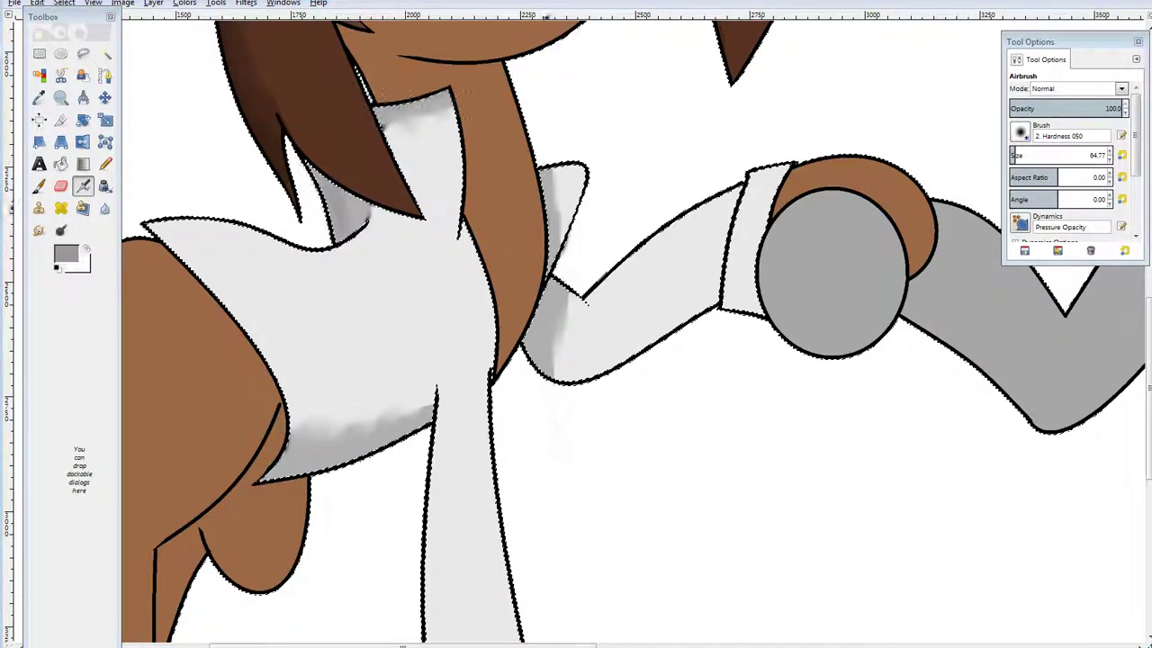
pyautogui.moveTo(585, 303)
pyautogui.mouseDown()
pyautogui.moveTo(545, 171)
pyautogui.moveTo(557, 252)
pyautogui.moveTo(538, 135)
pyautogui.moveTo(565, 316)
pyautogui.moveTo(554, 270)
pyautogui.moveTo(532, 360)
pyautogui.mouseUp()
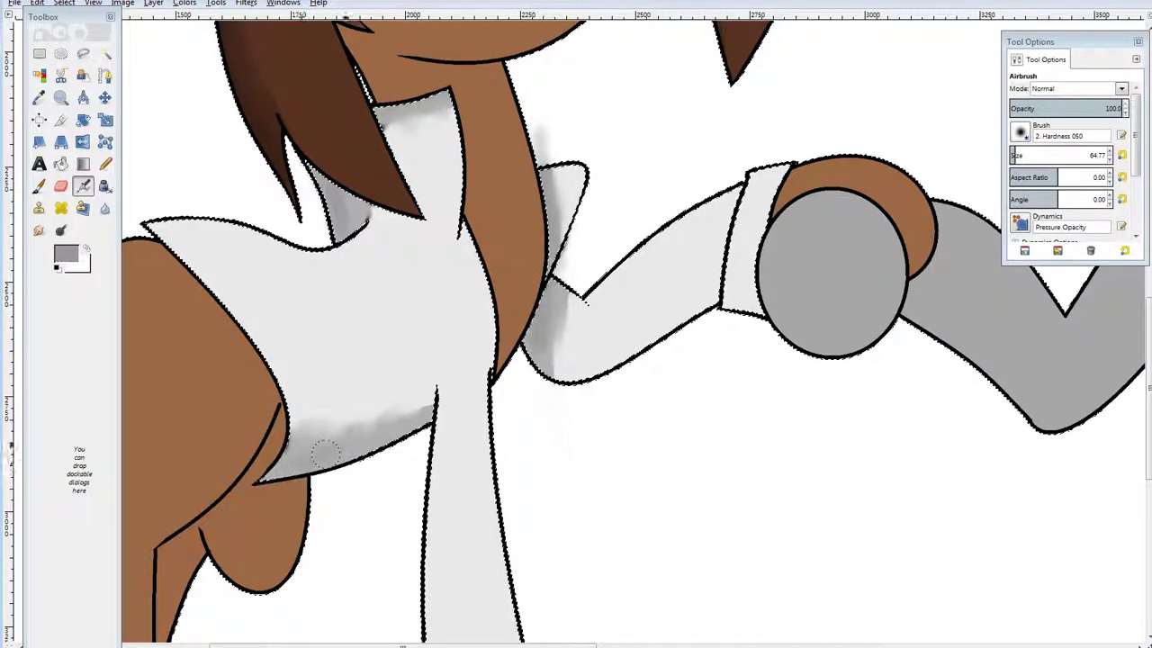
pyautogui.moveTo(325, 450)
pyautogui.mouseDown()
pyautogui.moveTo(423, 428)
pyautogui.moveTo(324, 463)
pyautogui.mouseUp()
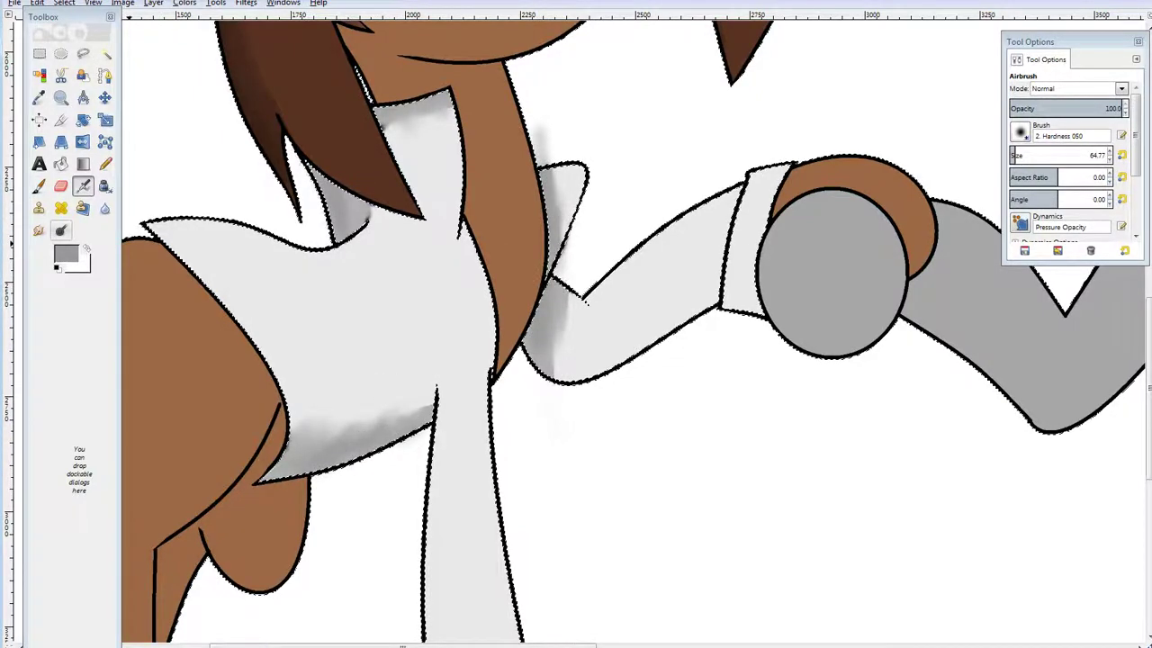
# Set the foreground colour to white and pencil along the outside of the belly's lower edge to clean up overspill.
pyautogui.click(39, 186)
pyautogui.click(66, 254)
pyautogui.moveTo(264, 195)
pyautogui.mouseDown()
pyautogui.moveTo(291, 194)
pyautogui.moveTo(297, 166)
pyautogui.moveTo(351, 212)
pyautogui.mouseUp()
pyautogui.click(237, 341)
pyautogui.click(105, 164)
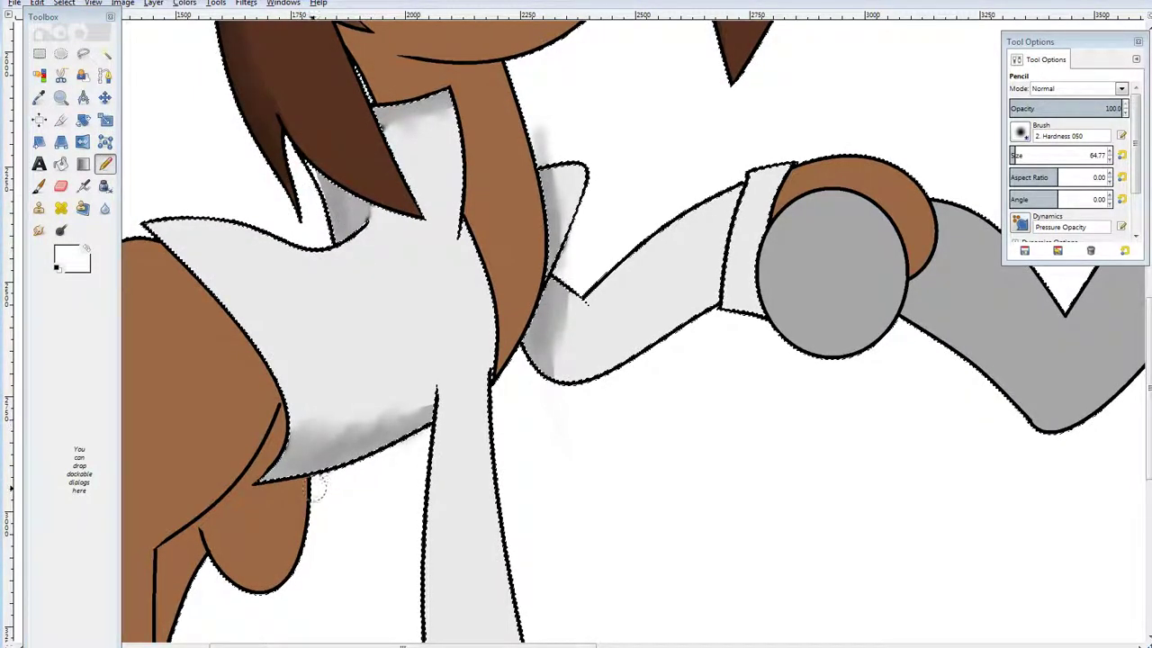
pyautogui.moveTo(317, 486); pyautogui.dragTo(441, 434)
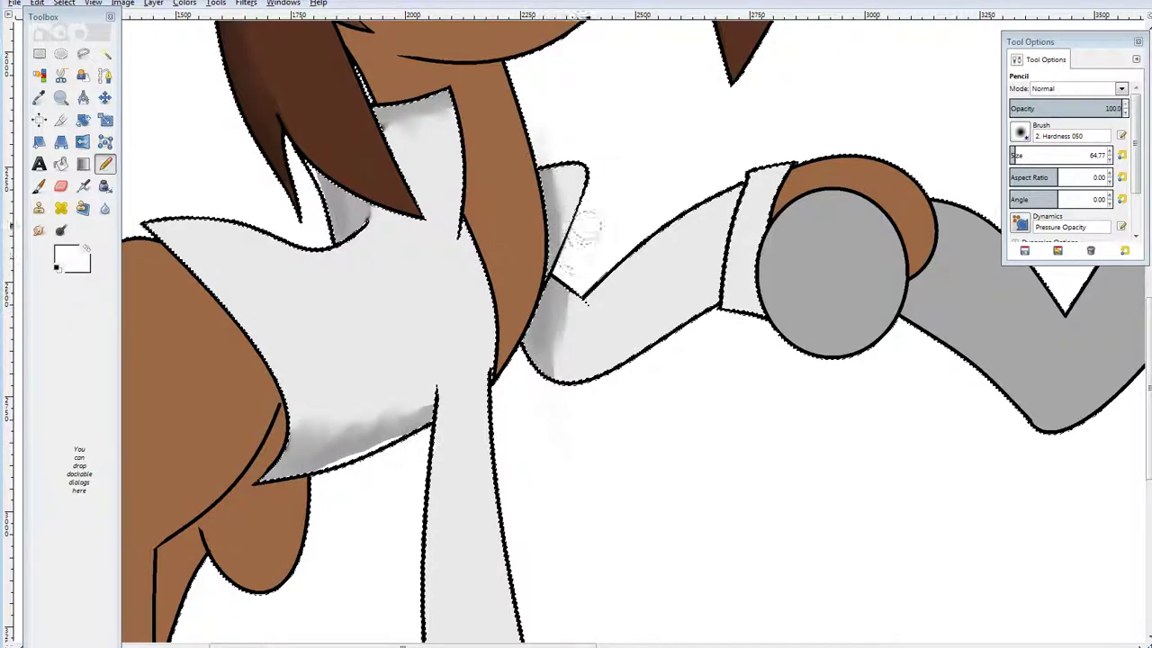
# Sample the belly shadow's grey and fill the white sliver along the belly's lower edge.
pyautogui.click(38, 97)
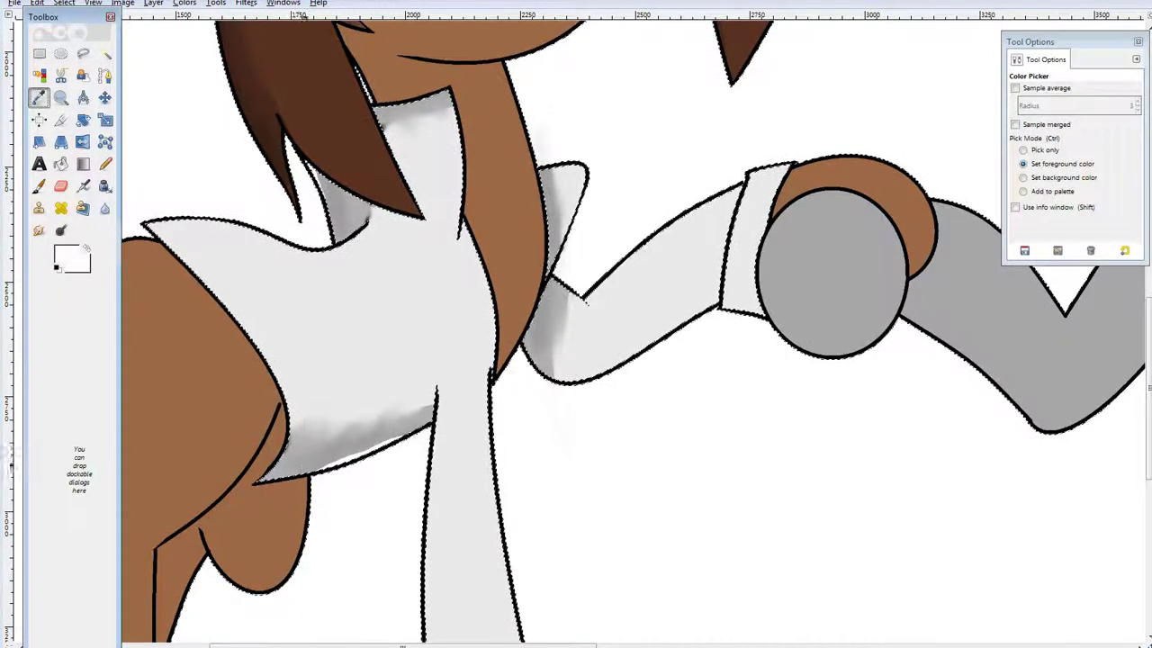
pyautogui.click(289, 463)
pyautogui.hotkey('shift', 'b')
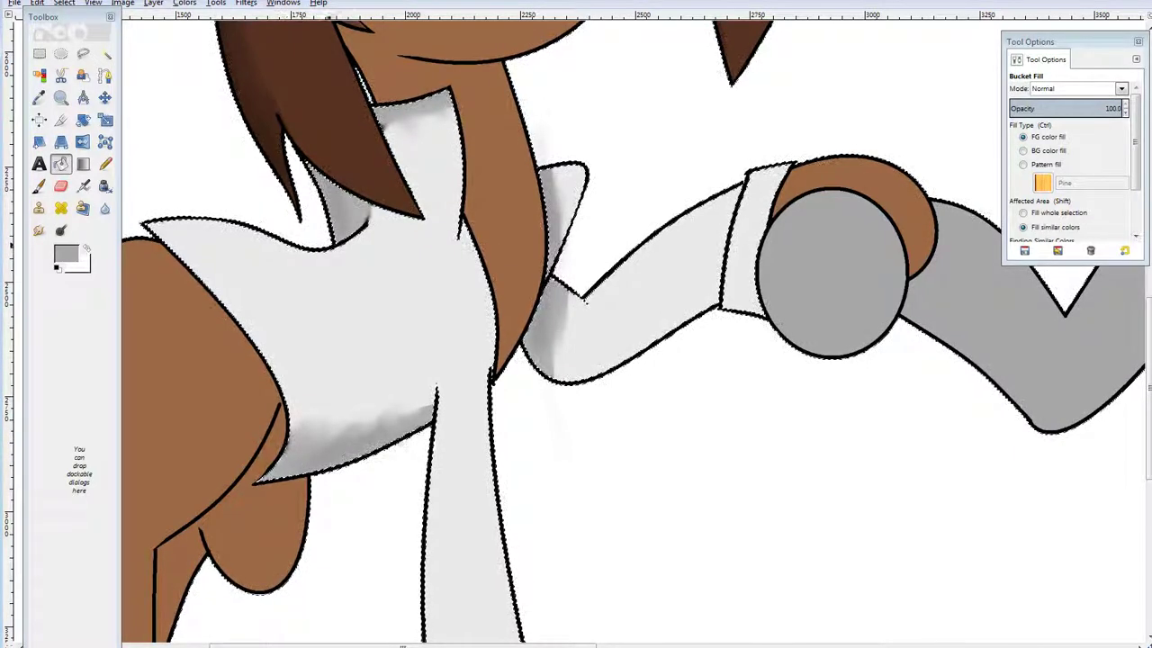
# Select the brown coat by colour and set the Pencil's foreground to a darker shade of that brown.
pyautogui.hscroll(-6, 576, 324)
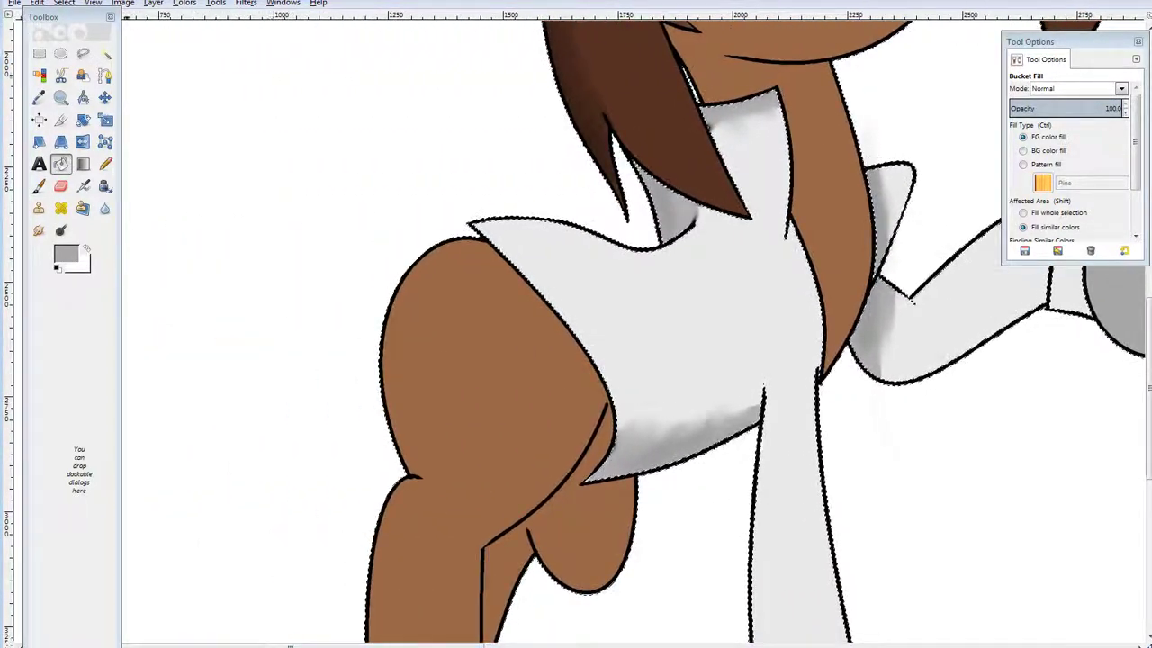
pyautogui.click(40, 76)
pyautogui.click(459, 358)
pyautogui.click(39, 97)
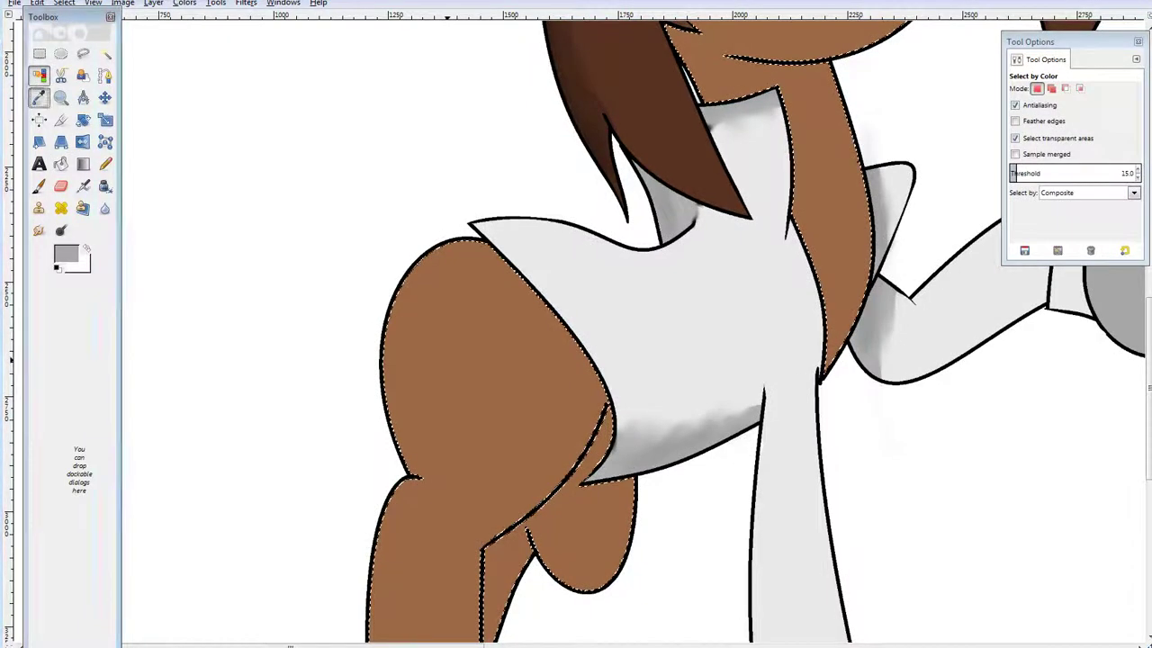
pyautogui.click(450, 351)
pyautogui.click(105, 164)
pyautogui.click(66, 254)
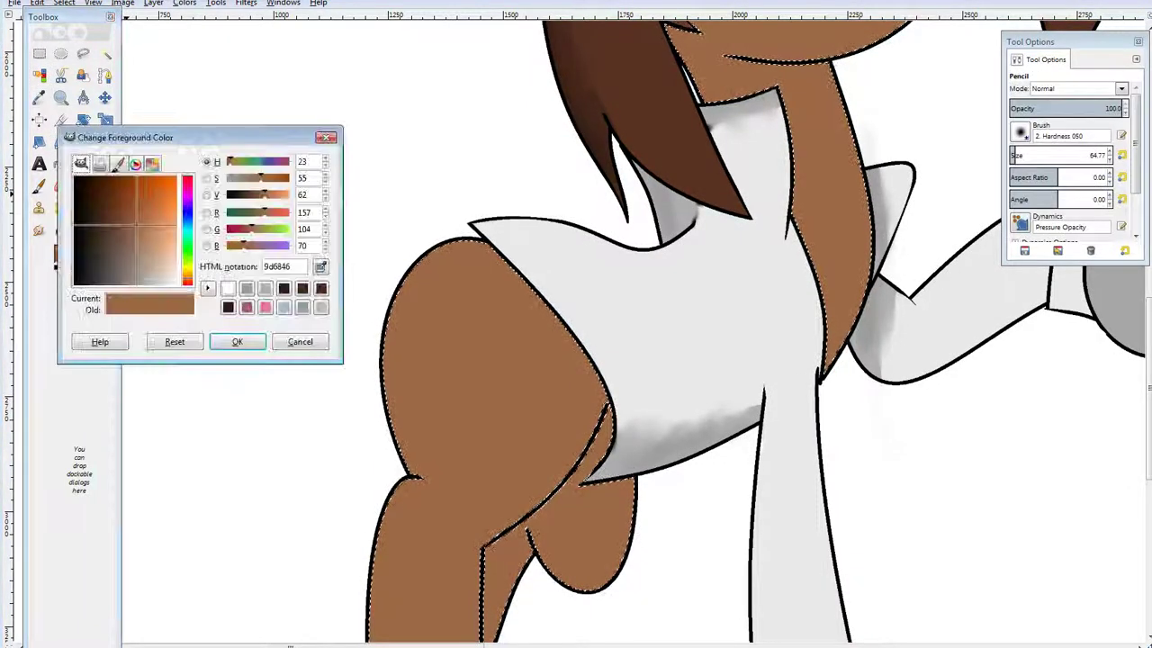
pyautogui.moveTo(265, 194); pyautogui.dragTo(252, 194)
pyautogui.press('Return')
# Pencil dark brown shadows along the garment edge on the hindquarter, the thigh line and both hind legs.
pyautogui.moveTo(472, 255); pyautogui.dragTo(602, 448)
pyautogui.moveTo(573, 399); pyautogui.dragTo(539, 306)
pyautogui.moveTo(593, 401)
pyautogui.mouseDown()
pyautogui.moveTo(599, 438)
pyautogui.moveTo(567, 487)
pyautogui.moveTo(472, 560)
pyautogui.mouseUp()
pyautogui.scroll(-5, 501, 432)
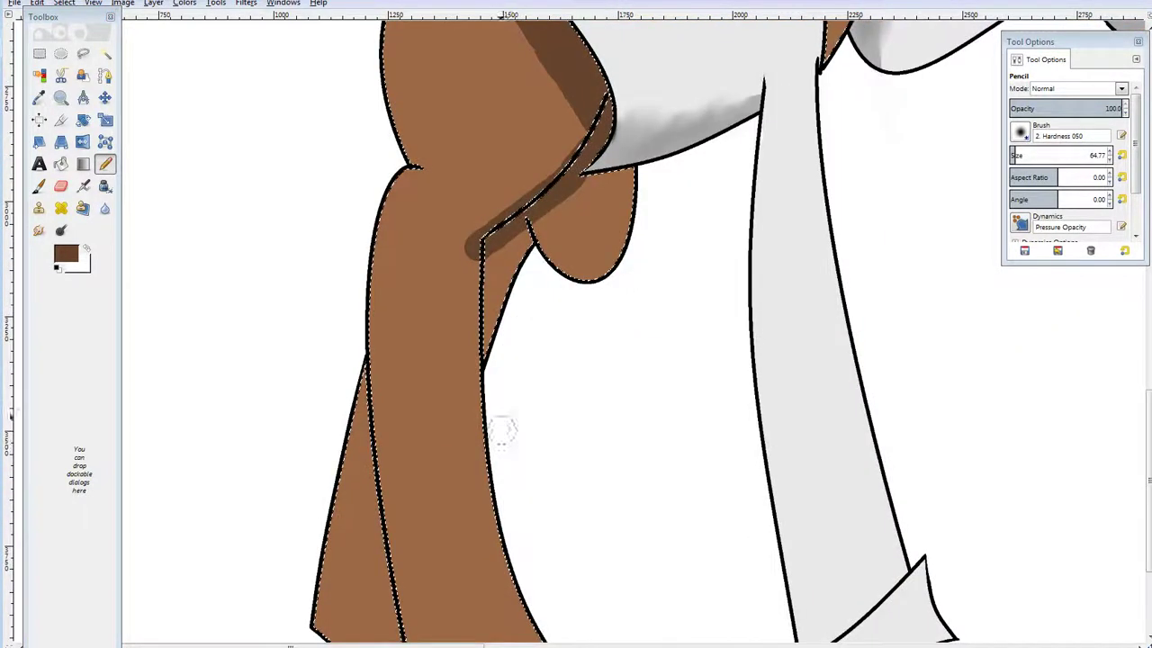
pyautogui.moveTo(486, 254); pyautogui.dragTo(482, 399)
pyautogui.scroll(-3, 364, 349)
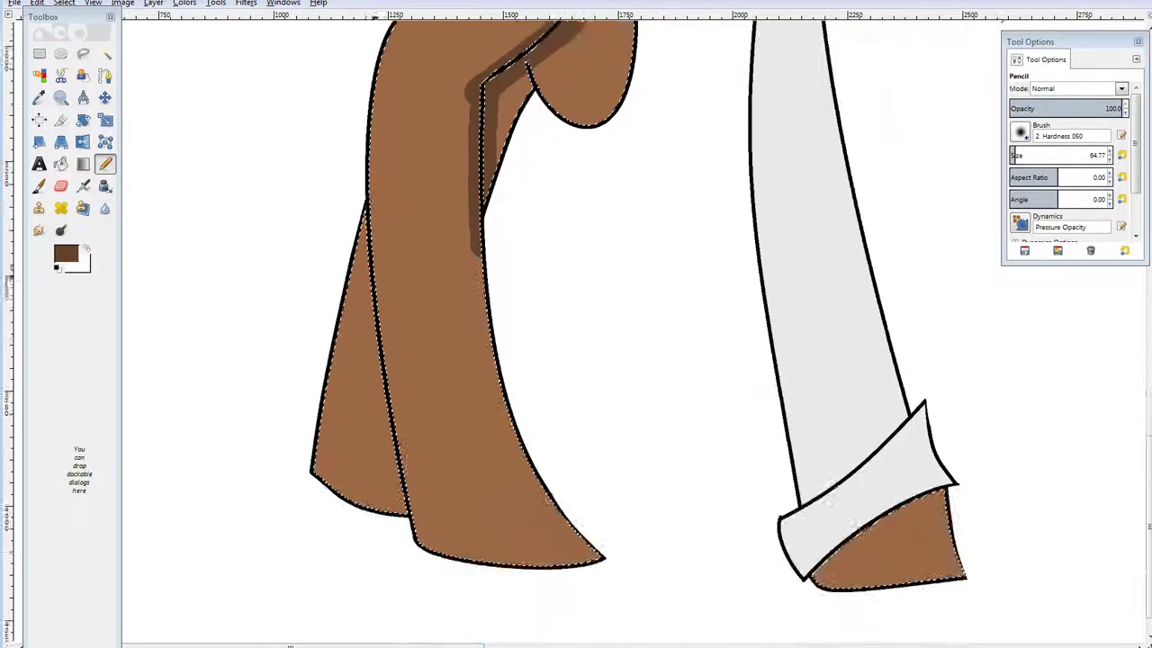
pyautogui.moveTo(362, 183); pyautogui.dragTo(394, 509)
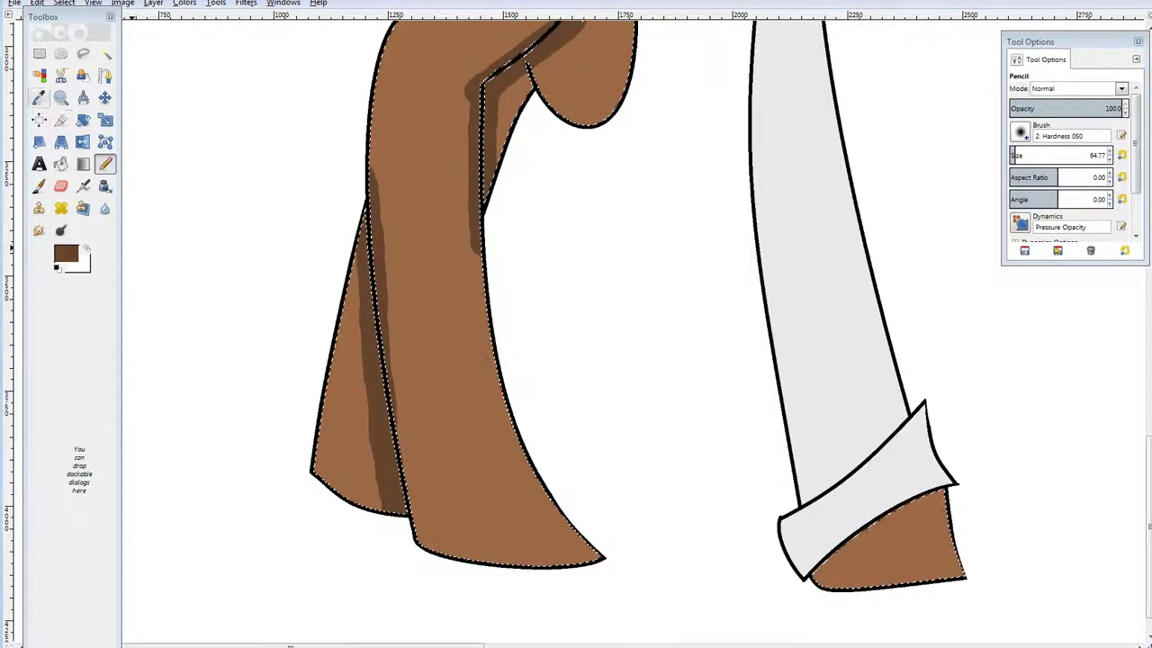
# Sample the base brown and fill over the dark shadow strokes on the near hind leg.
pyautogui.click(39, 97)
pyautogui.click(423, 260)
pyautogui.click(60, 164)
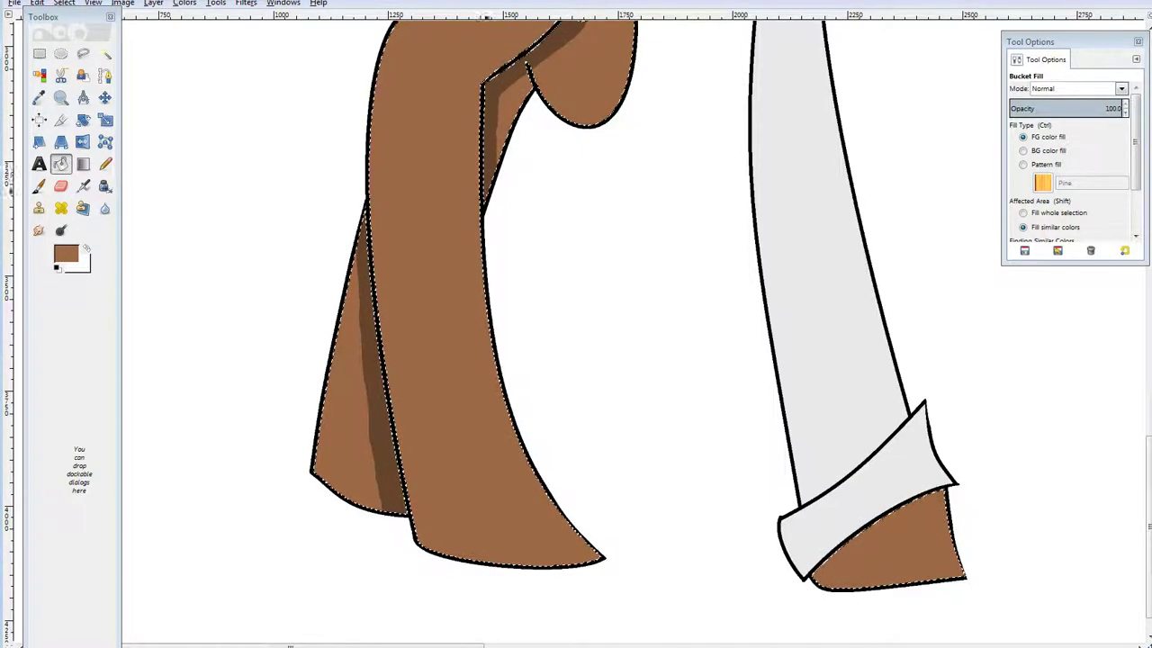
pyautogui.scroll(3, 540, 333)
pyautogui.scroll(3, 576, 333)
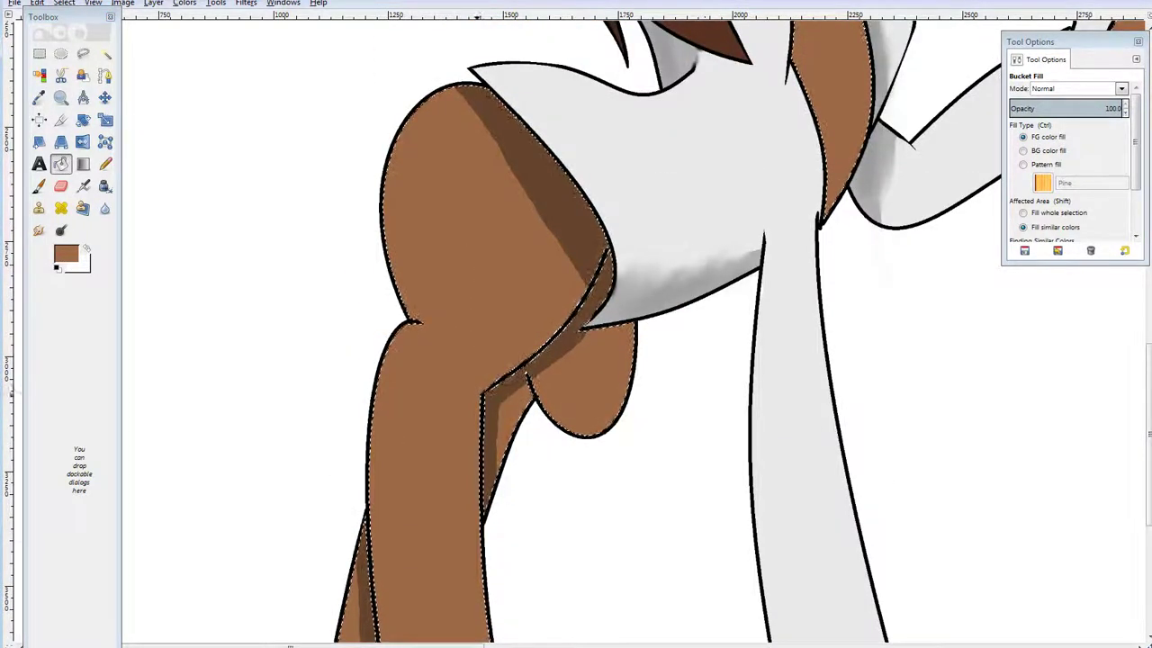
# Sample the dark shadow brown and pencil shading around the edge of the rounded brown shape below the belly.
pyautogui.press('n')
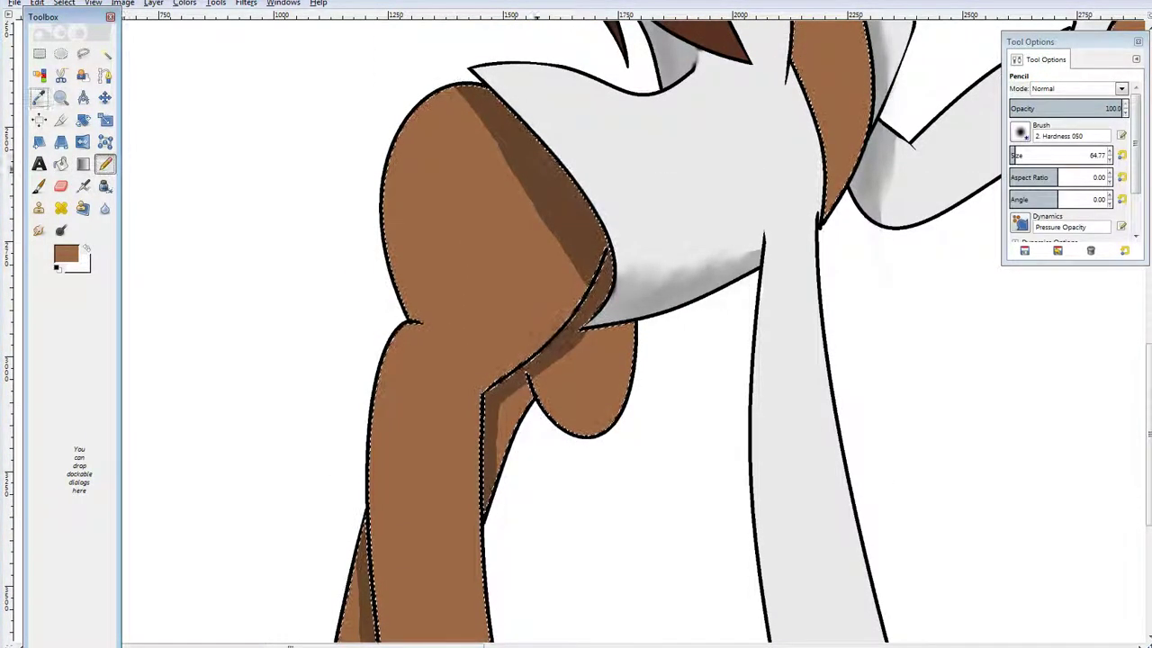
pyautogui.click(38, 98)
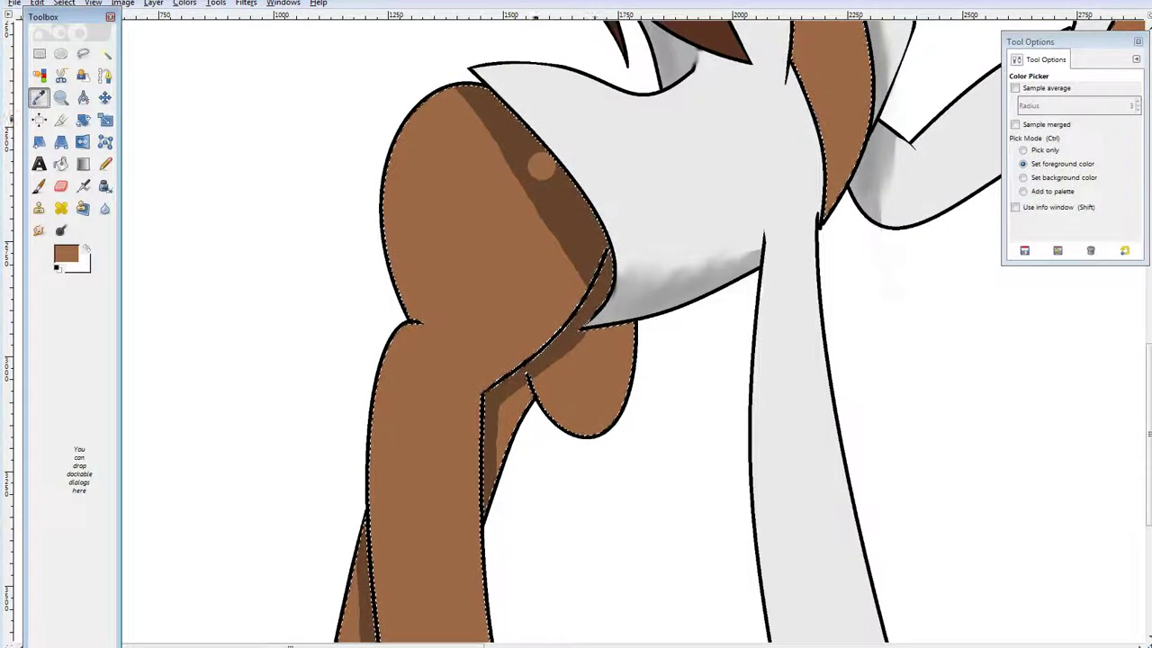
pyautogui.click(553, 189)
pyautogui.press('n')
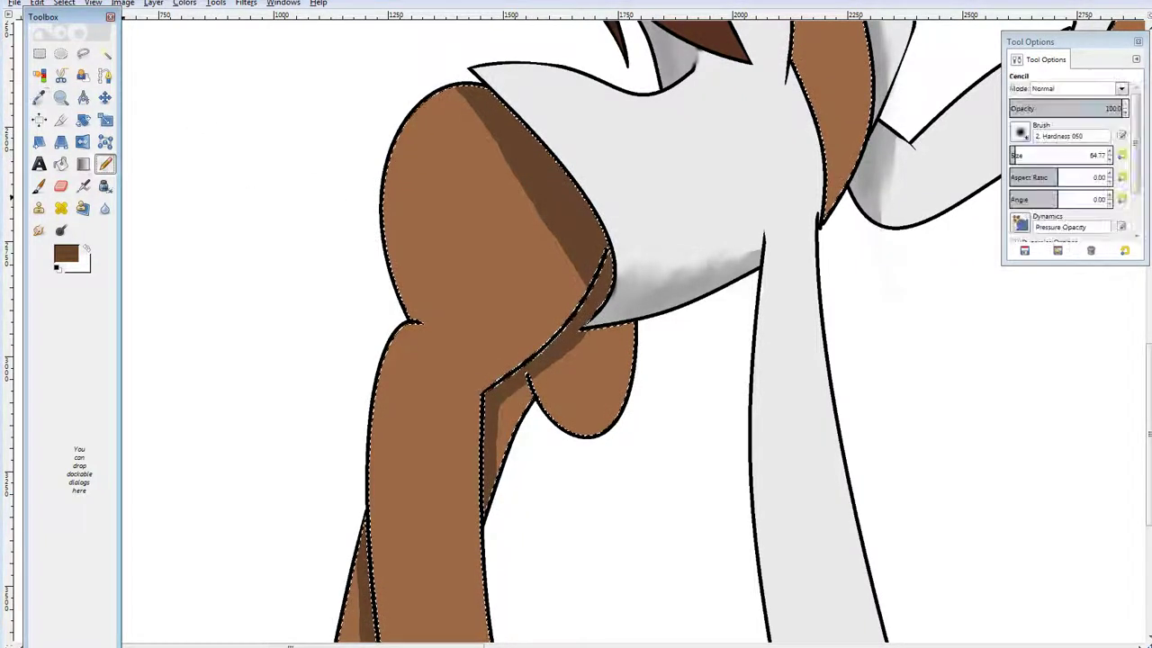
pyautogui.moveTo(540, 376)
pyautogui.mouseDown()
pyautogui.moveTo(554, 409)
pyautogui.moveTo(629, 412)
pyautogui.moveTo(638, 326)
pyautogui.moveTo(621, 396)
pyautogui.mouseUp()
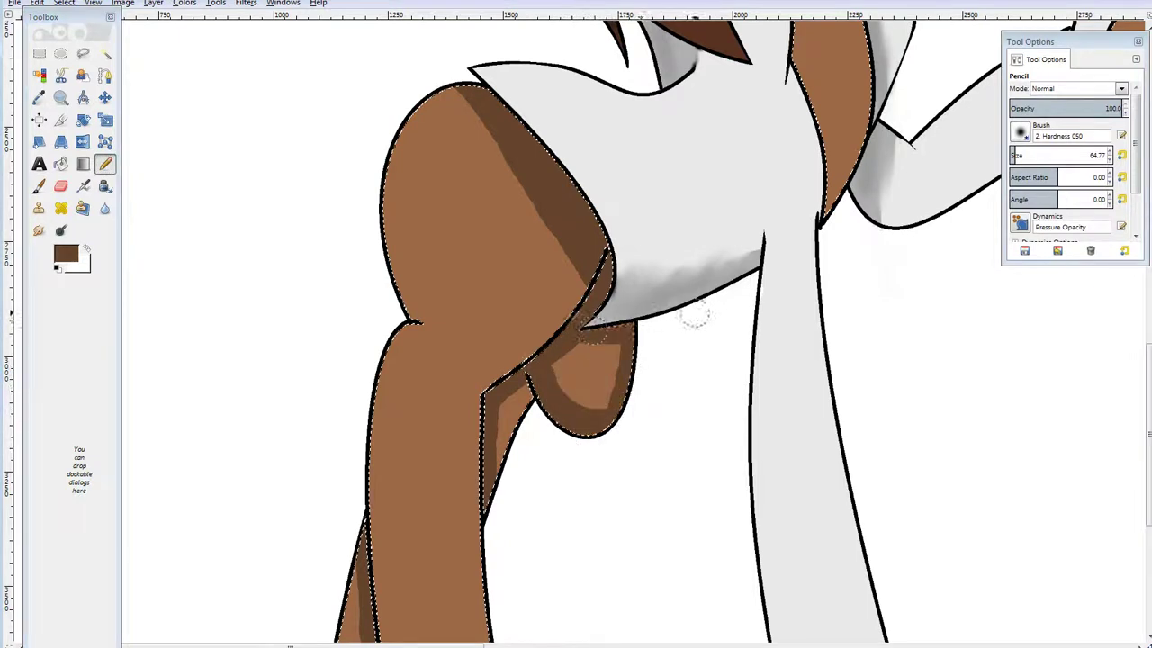
# Pencil dark brown shadows on the neck along the garment's collar and front edge, and along the jaw line.
pyautogui.scroll(5, 622, 437)
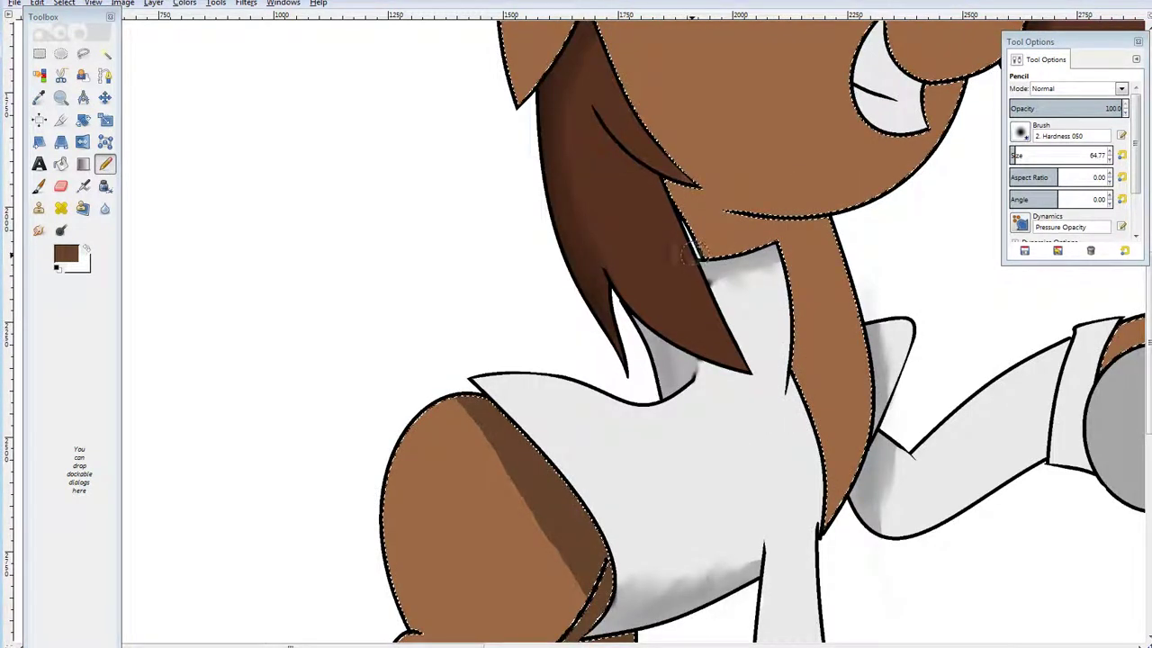
pyautogui.moveTo(689, 254)
pyautogui.mouseDown()
pyautogui.moveTo(758, 238)
pyautogui.moveTo(829, 526)
pyautogui.mouseUp()
pyautogui.scroll(2, 773, 414)
pyautogui.moveTo(718, 357); pyautogui.dragTo(899, 355)
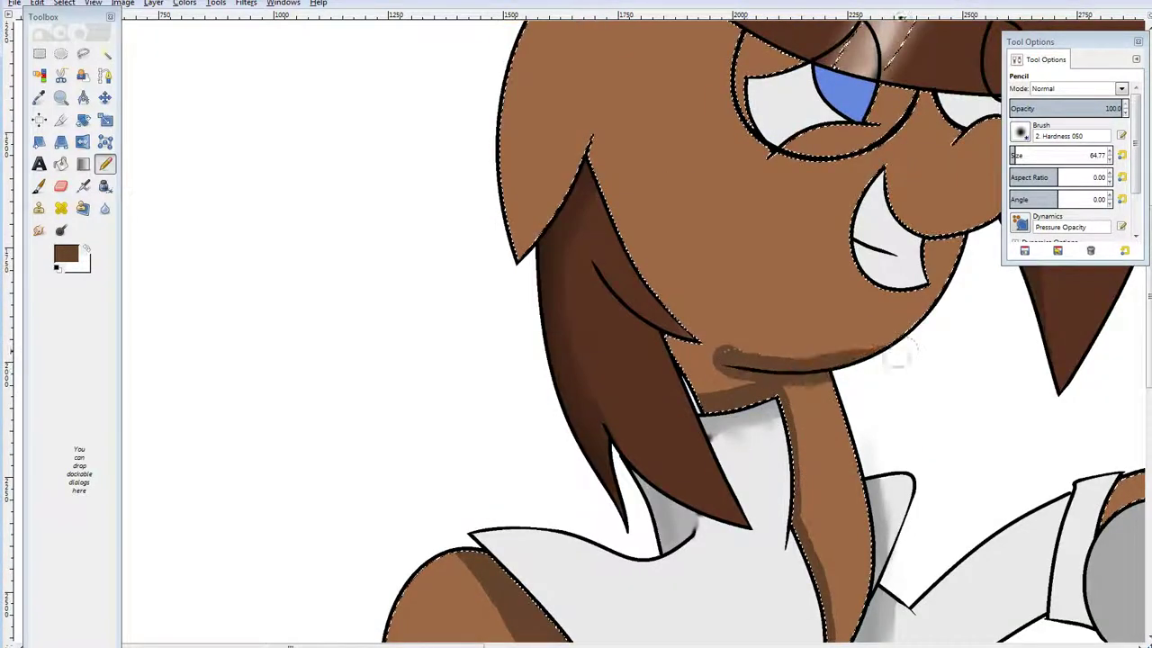
# Sample the face's base brown and pencil over the shadow above the jaw line.
pyautogui.click(39, 98)
pyautogui.click(702, 299)
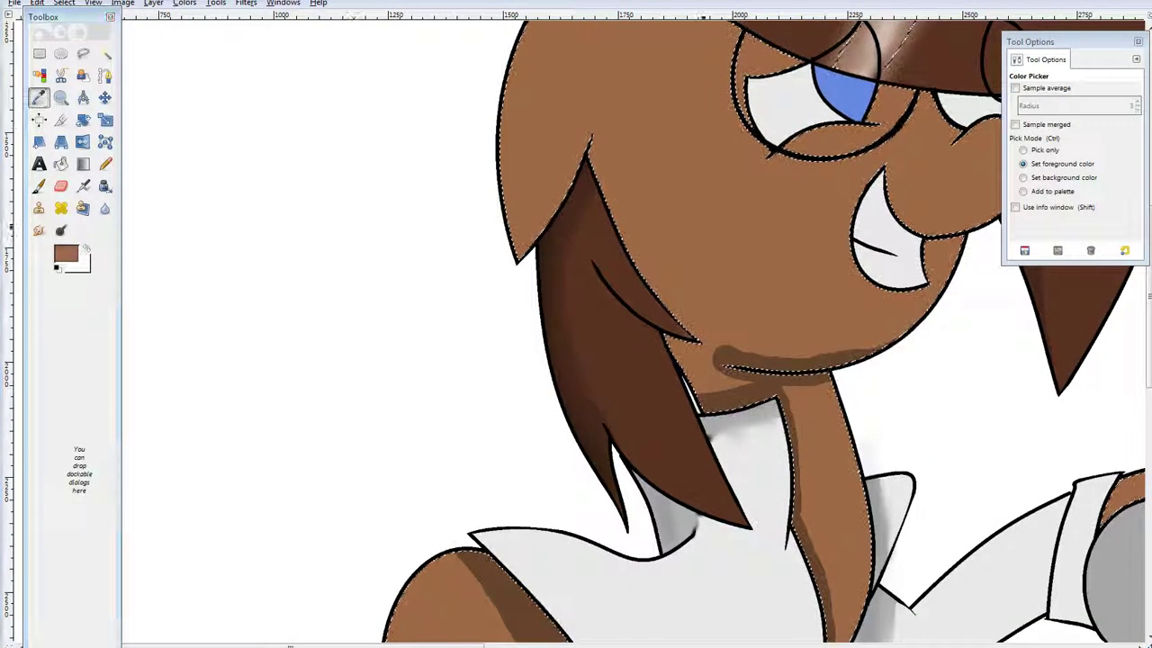
pyautogui.press('n')
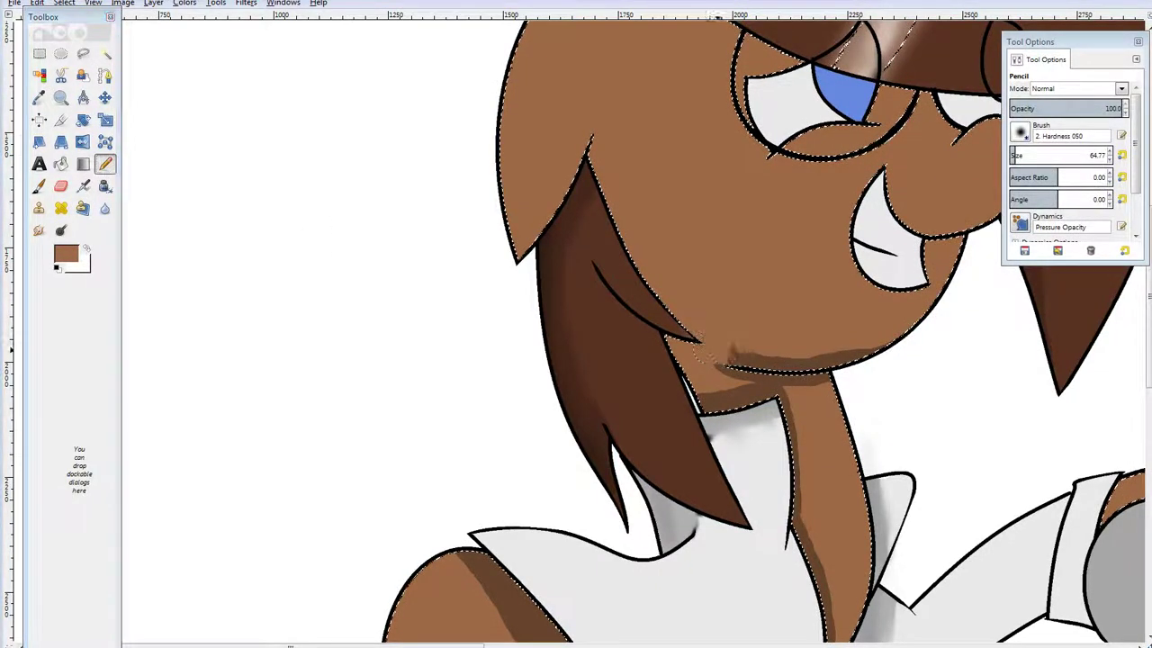
pyautogui.moveTo(736, 364); pyautogui.dragTo(886, 351)
# Sample the neck's shadow brown and pencil shading along the ear's lower and outer edges.
pyautogui.click(39, 97)
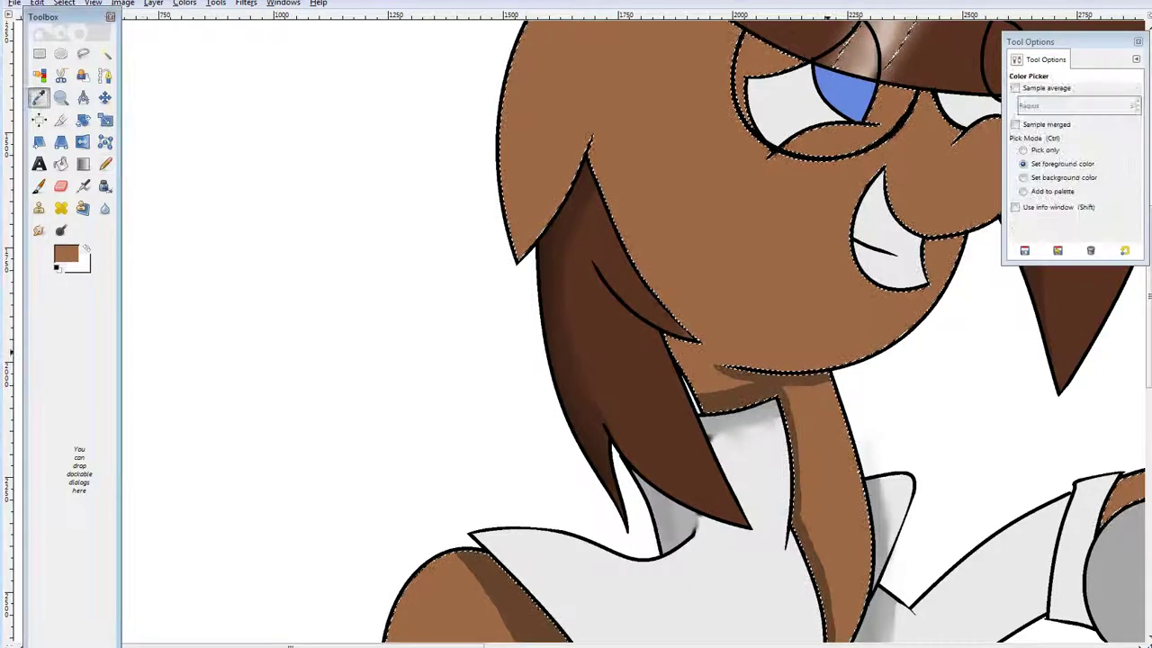
pyautogui.click(745, 394)
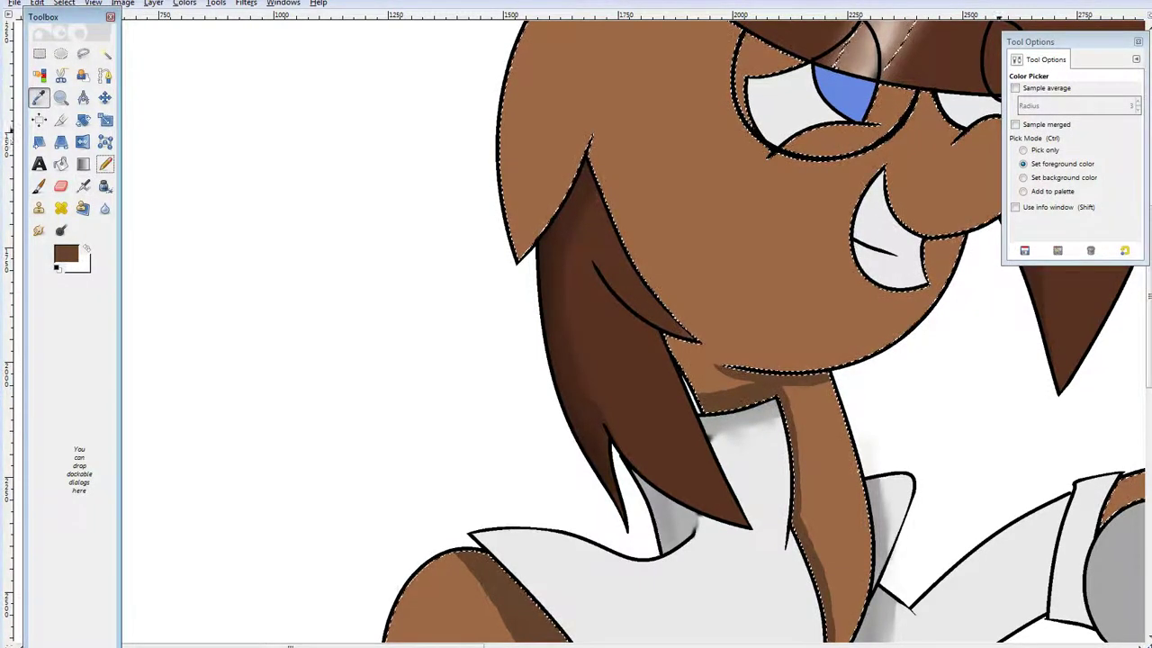
pyautogui.click(105, 164)
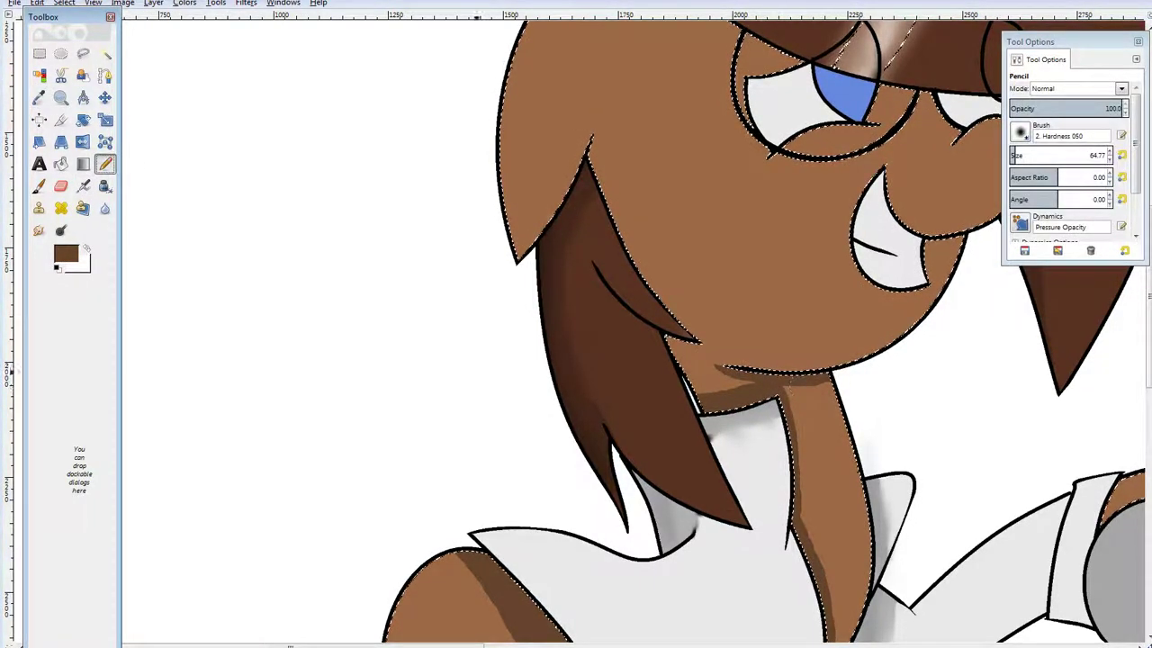
pyautogui.scroll(3, 558, 292)
pyautogui.moveTo(596, 268); pyautogui.dragTo(514, 397)
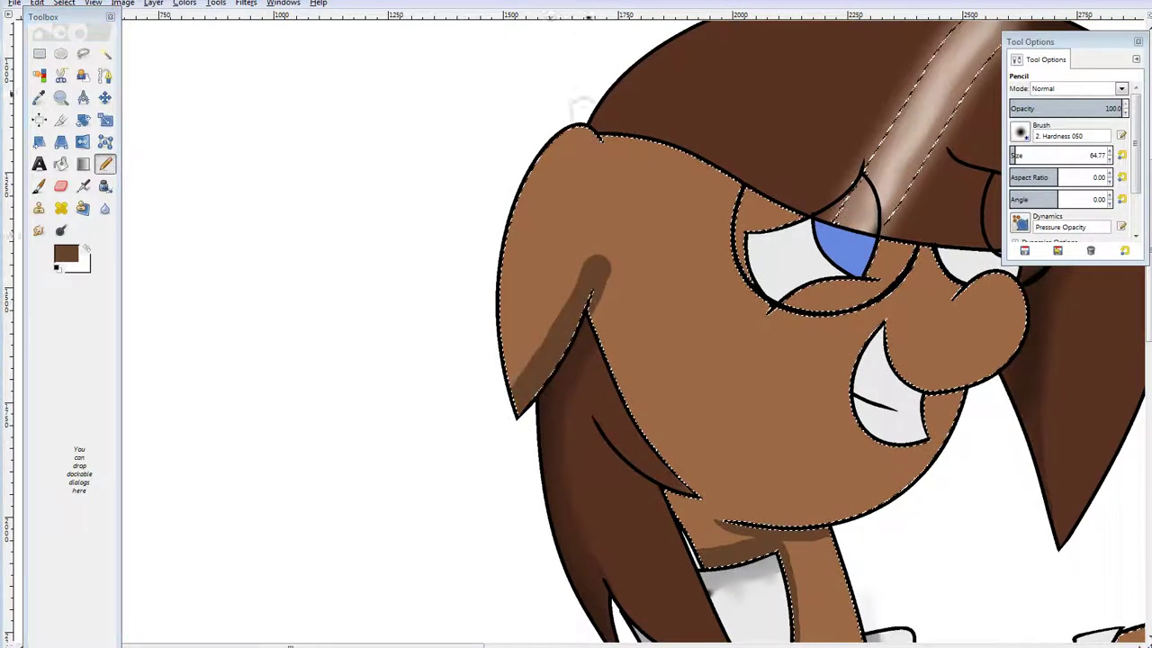
pyautogui.moveTo(592, 151)
pyautogui.mouseDown()
pyautogui.moveTo(580, 121)
pyautogui.moveTo(552, 132)
pyautogui.moveTo(511, 309)
pyautogui.moveTo(516, 423)
pyautogui.moveTo(506, 397)
pyautogui.moveTo(589, 127)
pyautogui.mouseUp()
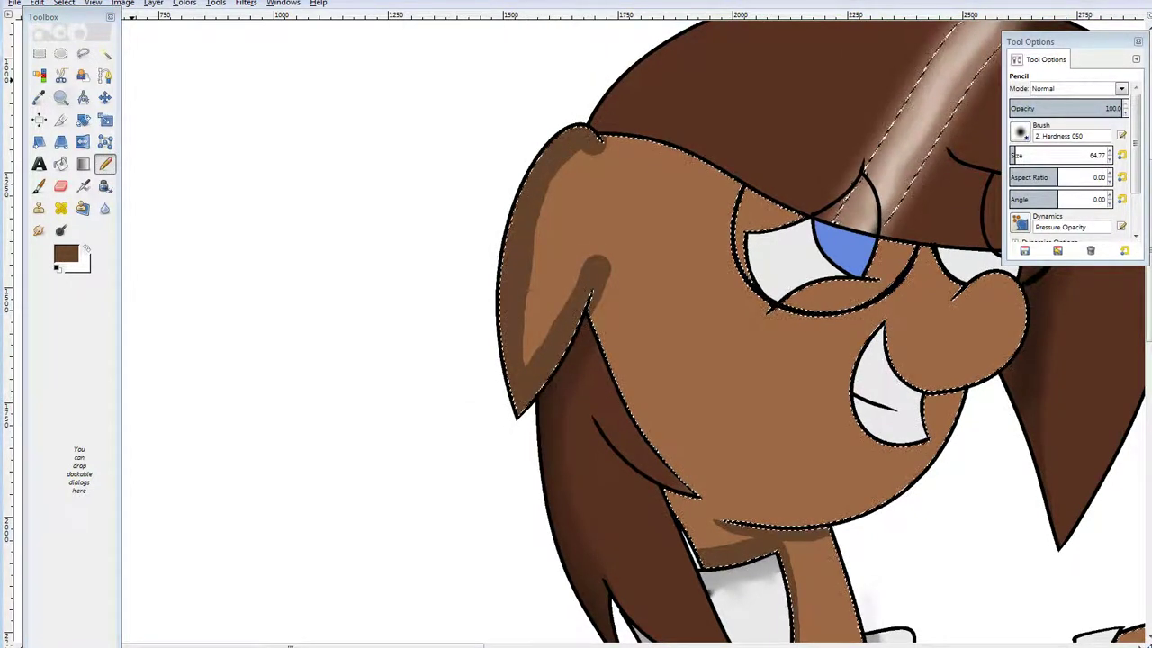
# Sample the face's base brown and pencil over the excess shadow along the ear's inner edge and upper tip.
pyautogui.click(39, 97)
pyautogui.click(547, 235)
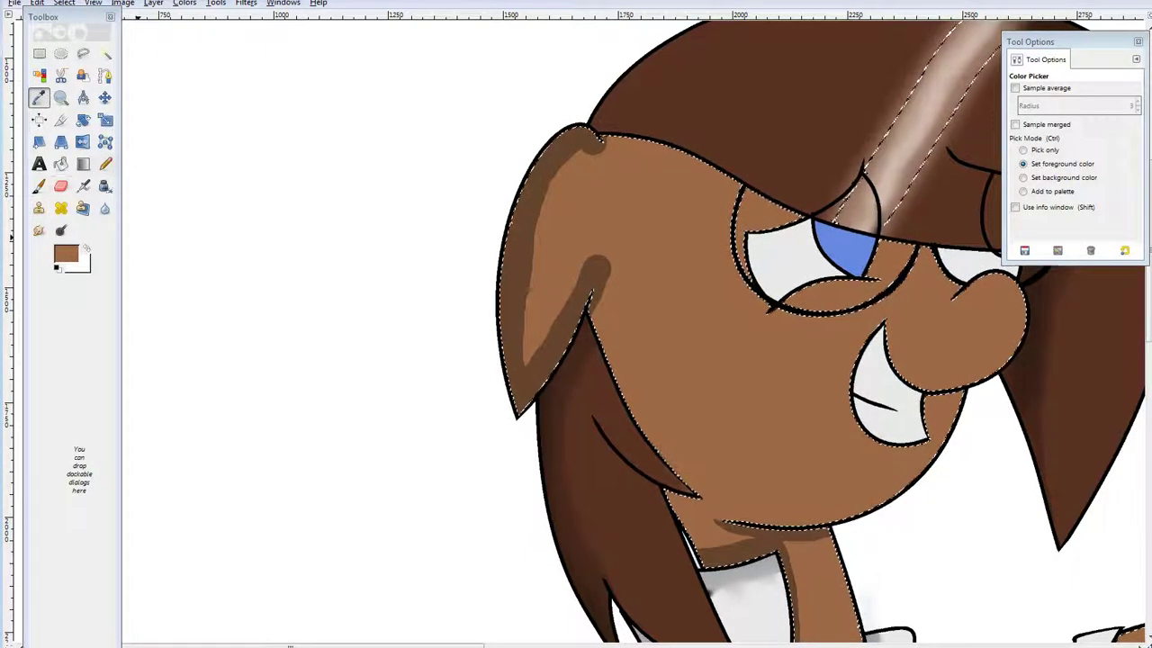
pyautogui.click(106, 163)
pyautogui.moveTo(611, 261); pyautogui.dragTo(594, 319)
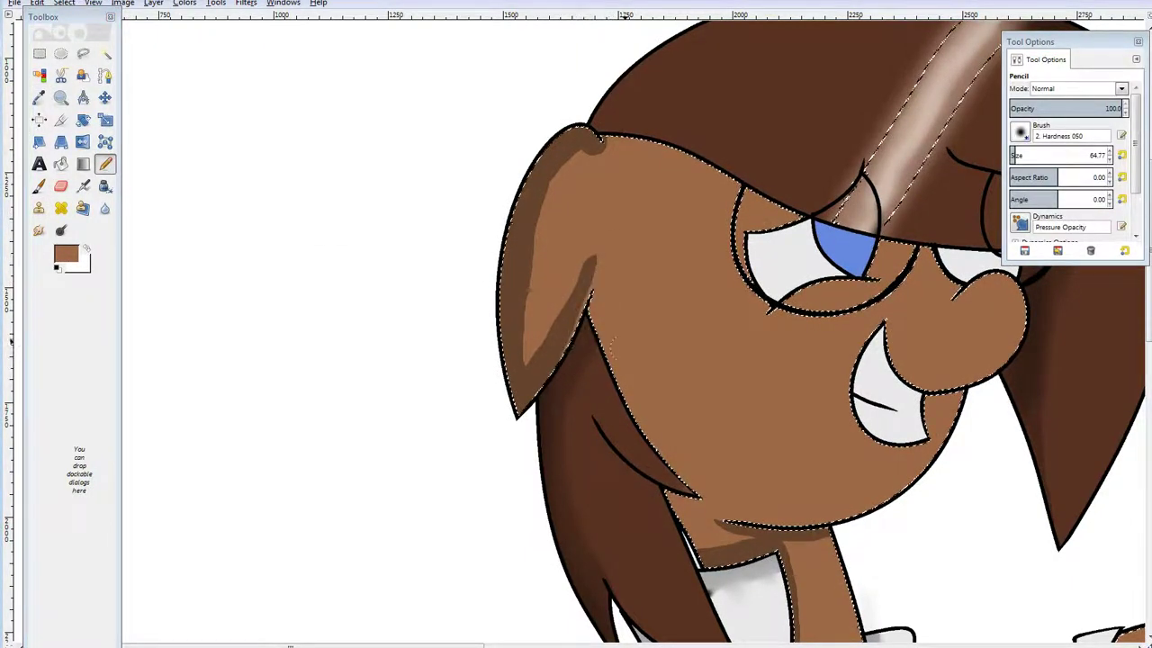
pyautogui.moveTo(598, 266); pyautogui.dragTo(569, 346)
pyautogui.moveTo(594, 261); pyautogui.dragTo(572, 301)
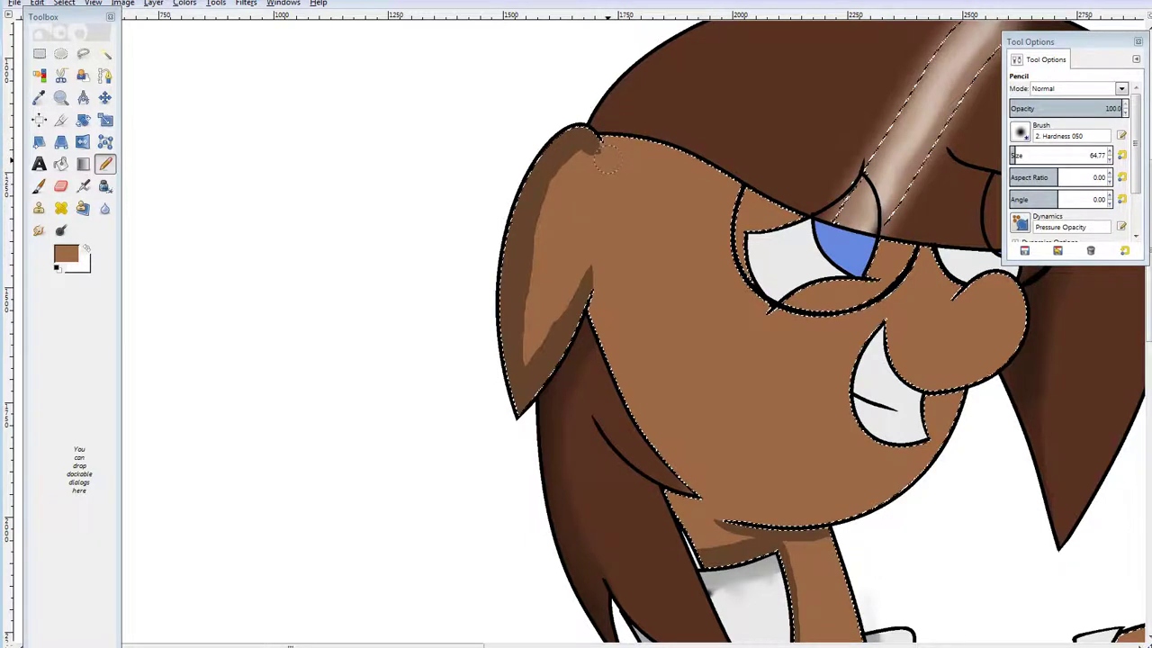
pyautogui.moveTo(554, 220)
pyautogui.mouseDown()
pyautogui.moveTo(558, 160)
pyautogui.moveTo(578, 142)
pyautogui.mouseUp()
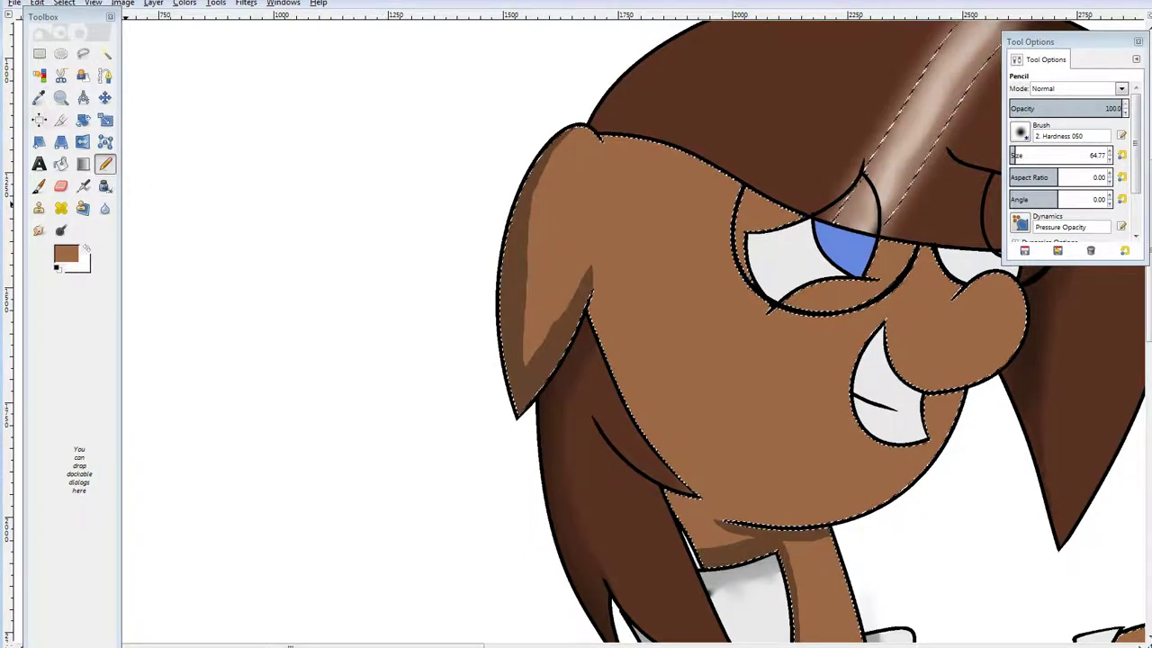
# Sample the dark shadow brown and pencil shading around the edge of the nose and on the chin beside the mouth.
pyautogui.press('o')
pyautogui.click(711, 154)
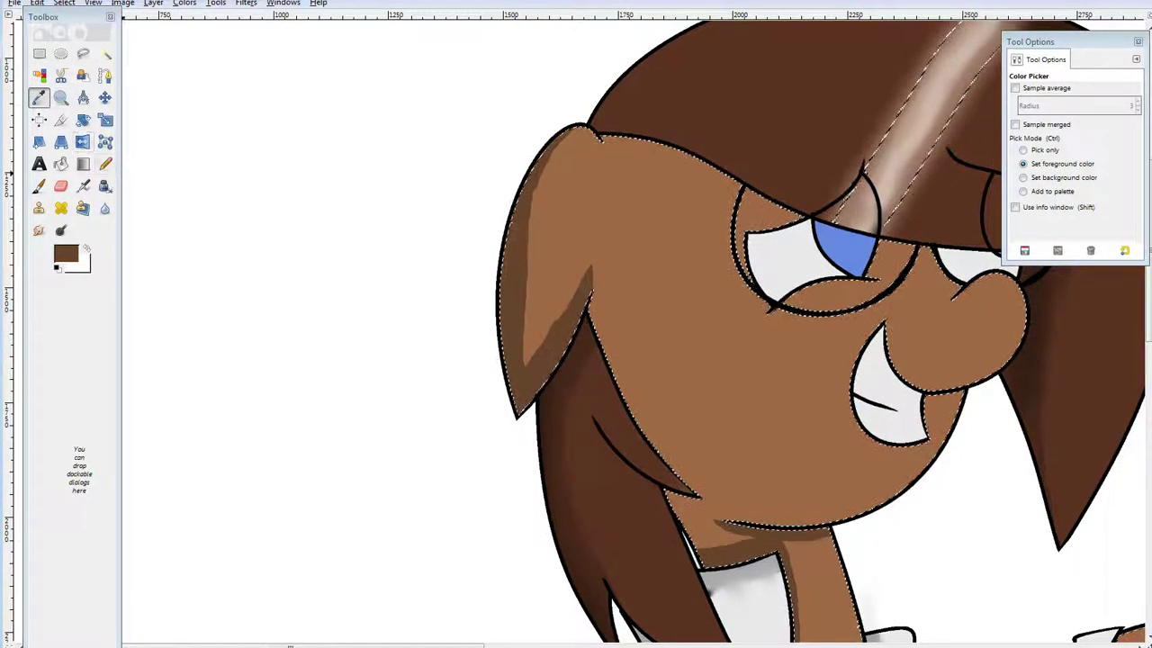
pyautogui.press('n')
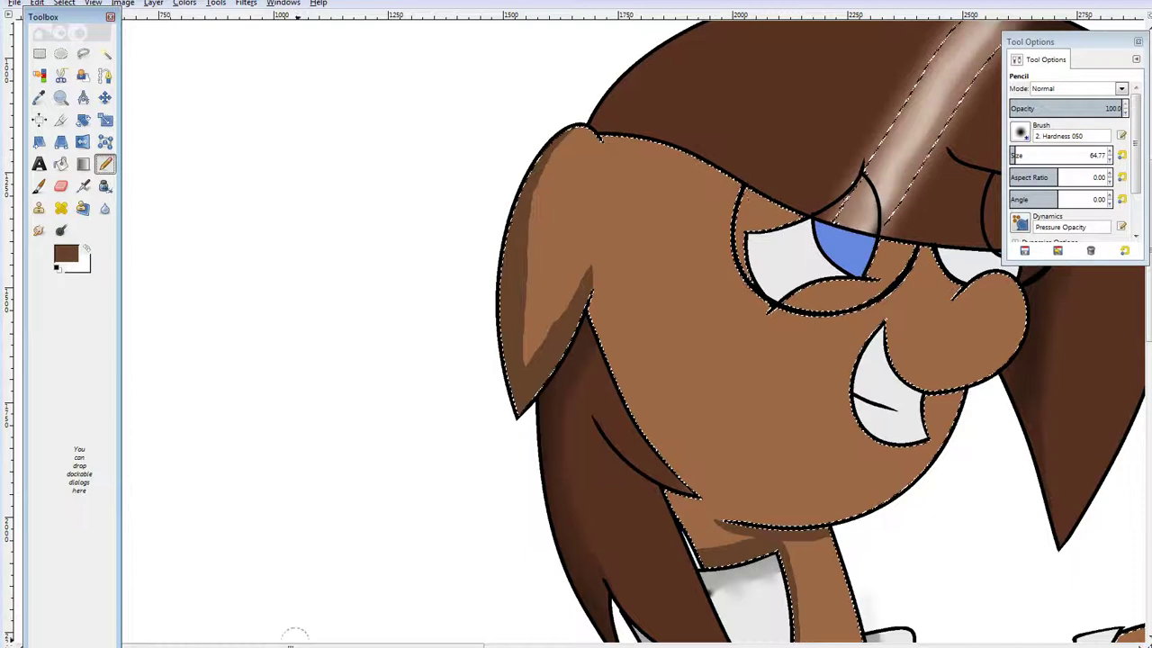
pyautogui.hscroll(5, 630, 333)
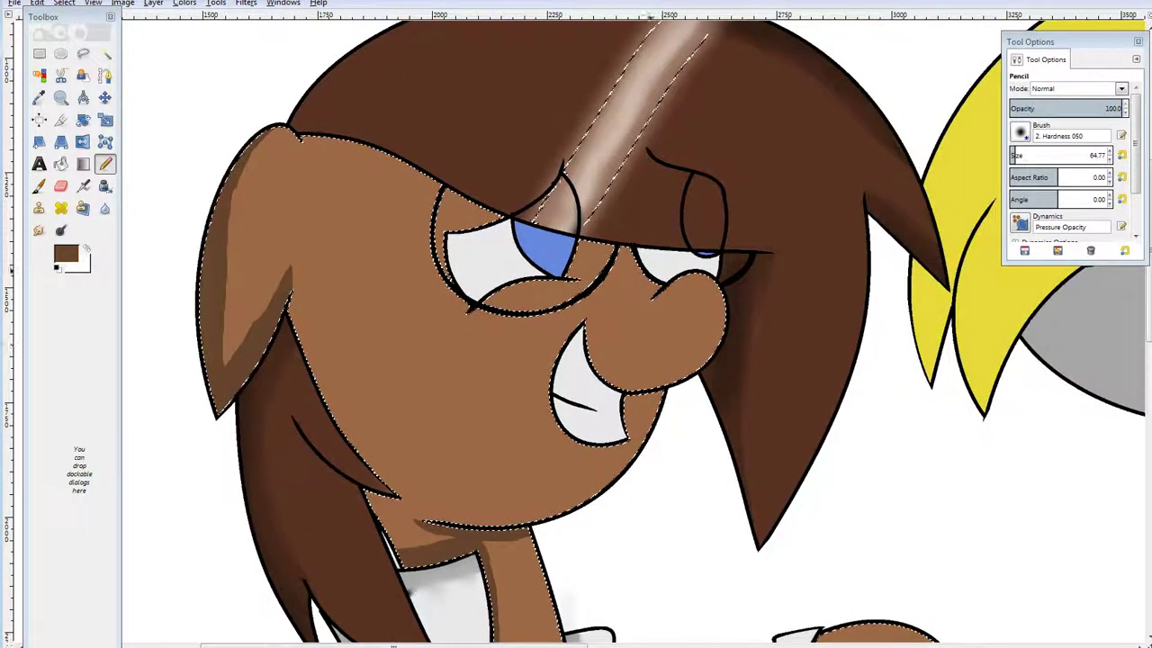
pyautogui.moveTo(668, 297)
pyautogui.mouseDown()
pyautogui.moveTo(703, 286)
pyautogui.moveTo(718, 322)
pyautogui.moveTo(687, 385)
pyautogui.moveTo(638, 405)
pyautogui.moveTo(620, 434)
pyautogui.moveTo(627, 471)
pyautogui.moveTo(647, 410)
pyautogui.mouseUp()
# Sample the ear's base brown and pencil over the nose shadow to thin it along the upper and front edges.
pyautogui.click(39, 97)
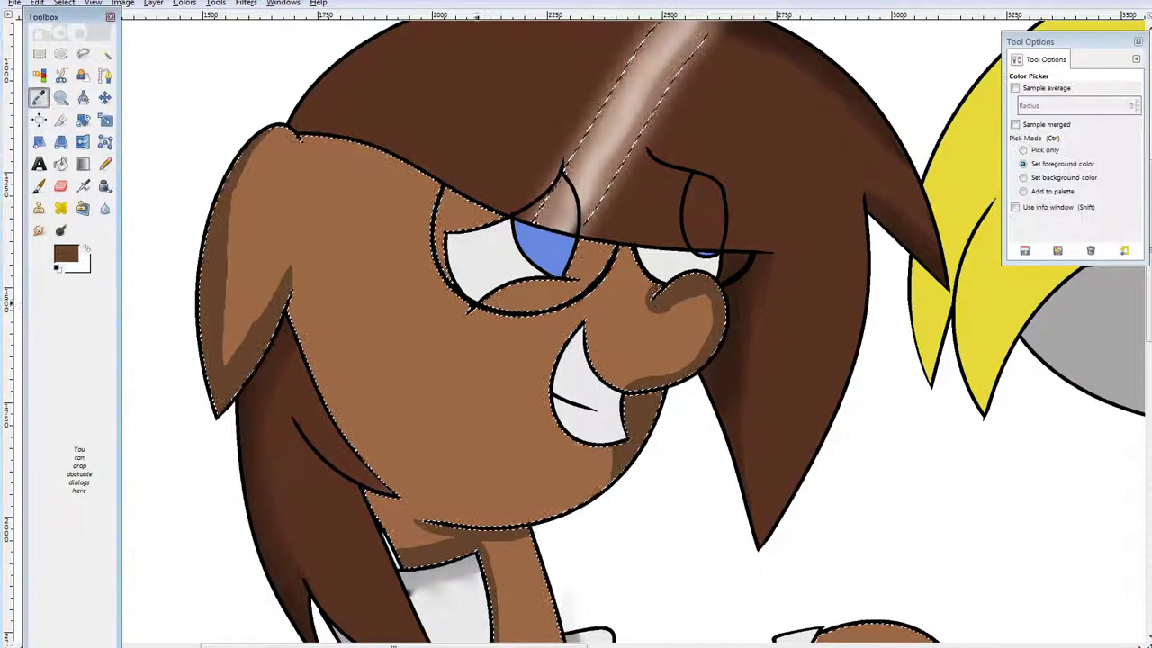
pyautogui.click(270, 234)
pyautogui.click(106, 164)
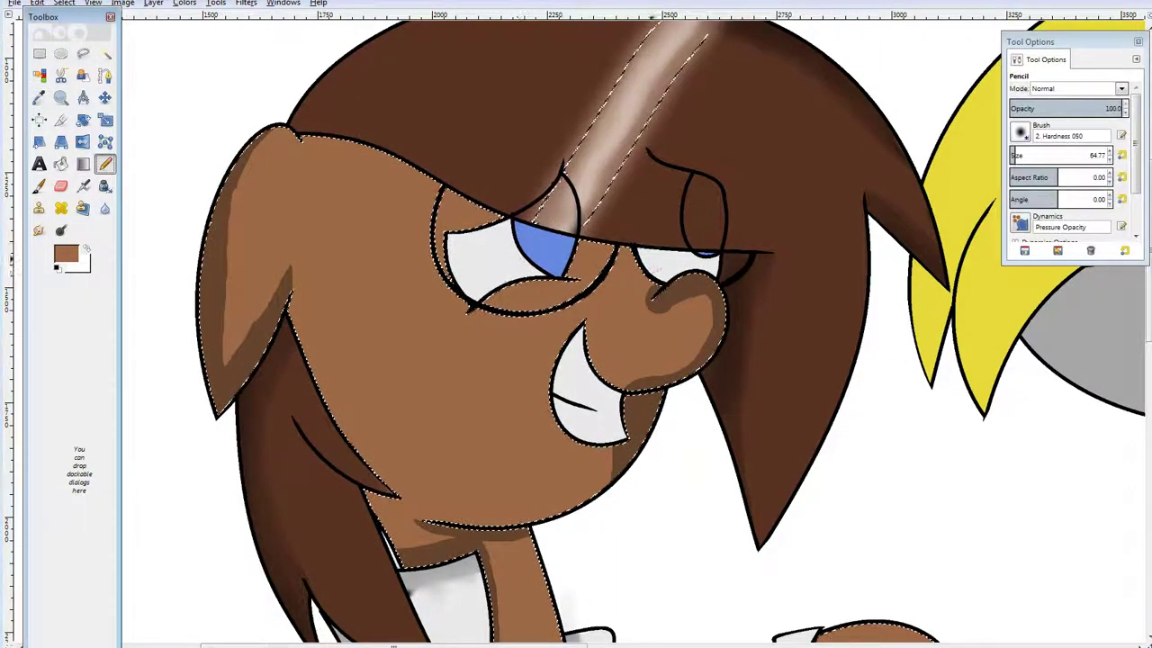
pyautogui.moveTo(658, 272); pyautogui.dragTo(638, 291)
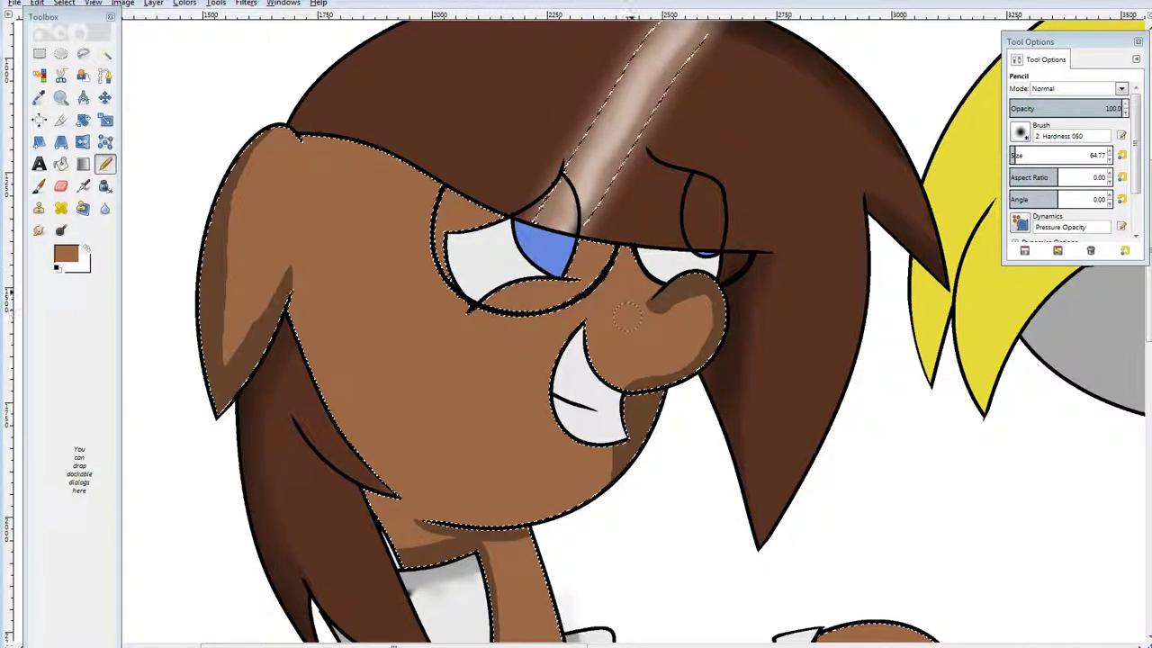
pyautogui.moveTo(641, 331); pyautogui.dragTo(680, 301)
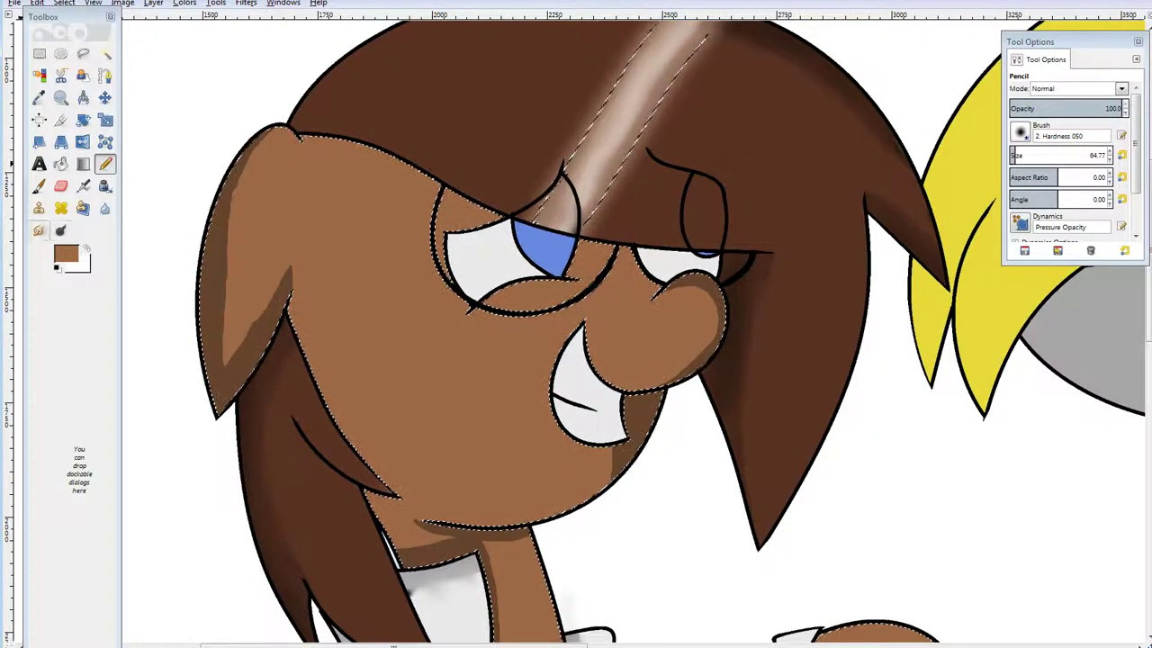
# Smudge the shadows on the nose, the chin and the neck below the jaw line into the base brown.
pyautogui.press('s')
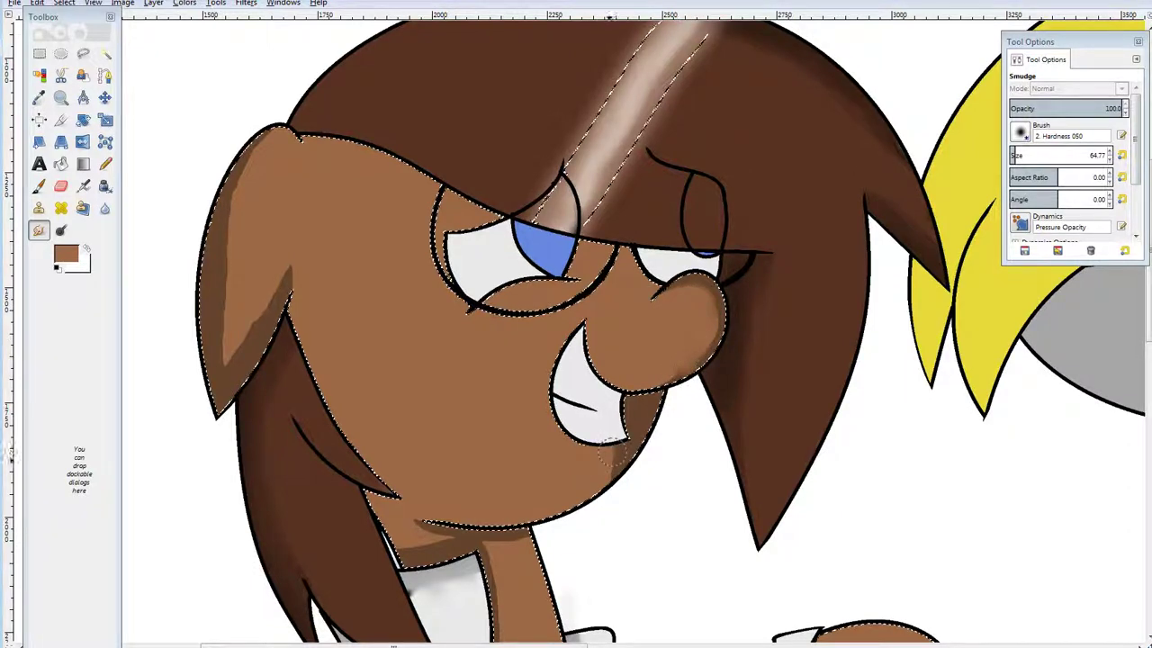
pyautogui.scroll(-3, 608, 470)
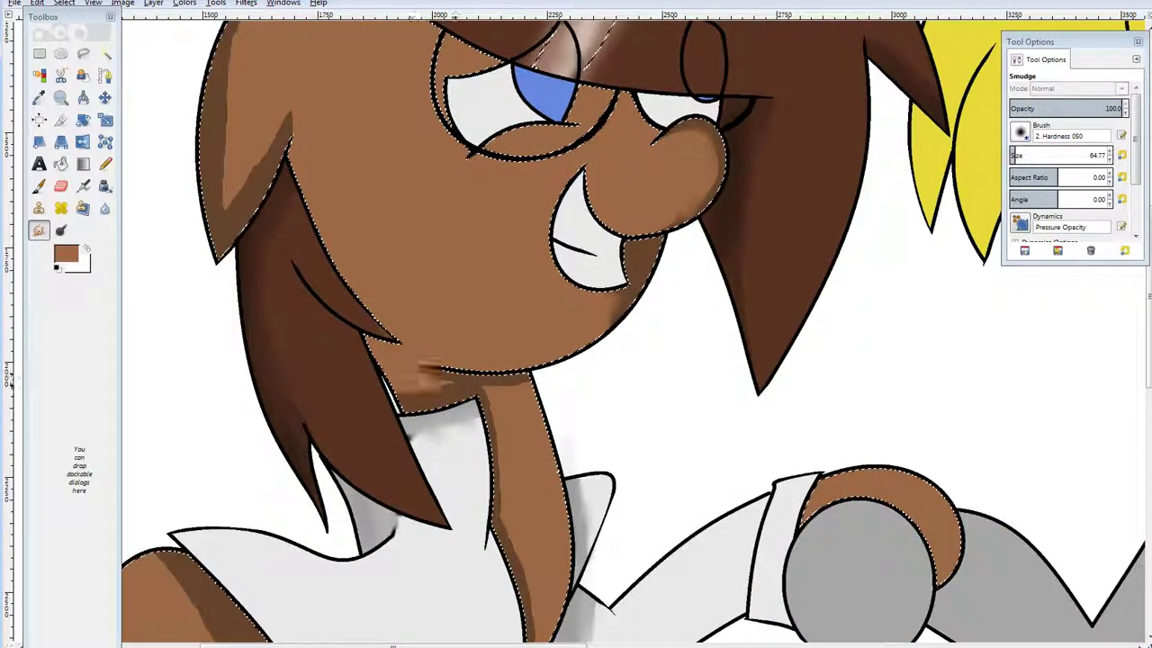
pyautogui.moveTo(423, 372); pyautogui.dragTo(444, 387)
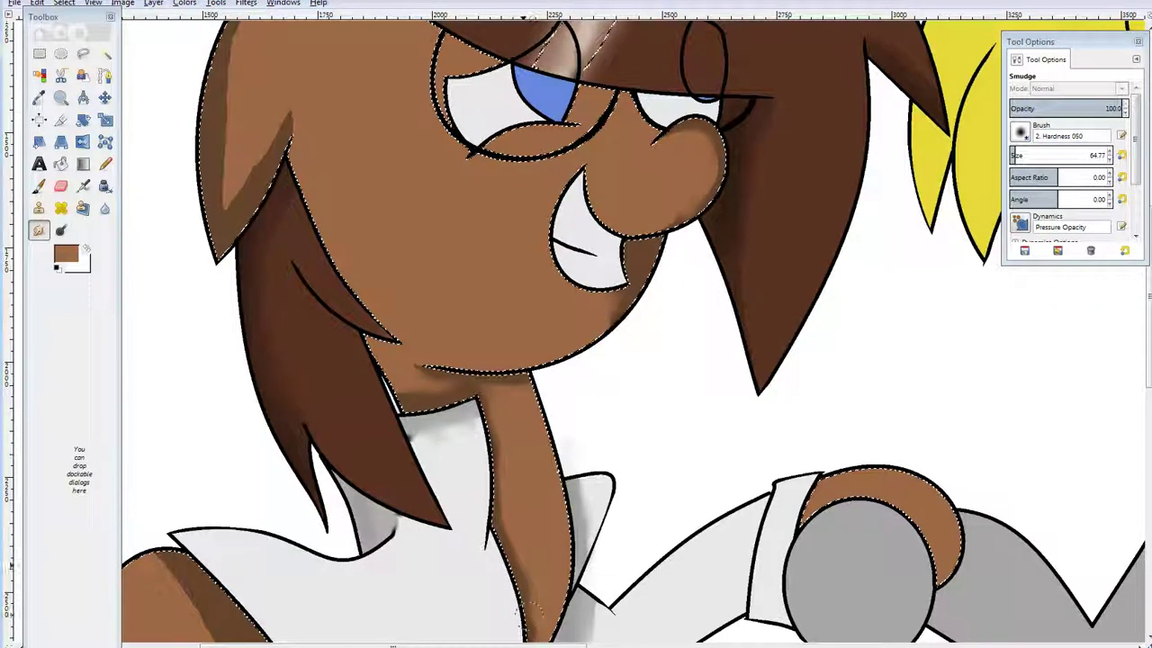
# Smudge the shadow edges on the inner thigh and along the far hind leg into the base brown.
pyautogui.scroll(-6, 541, 413)
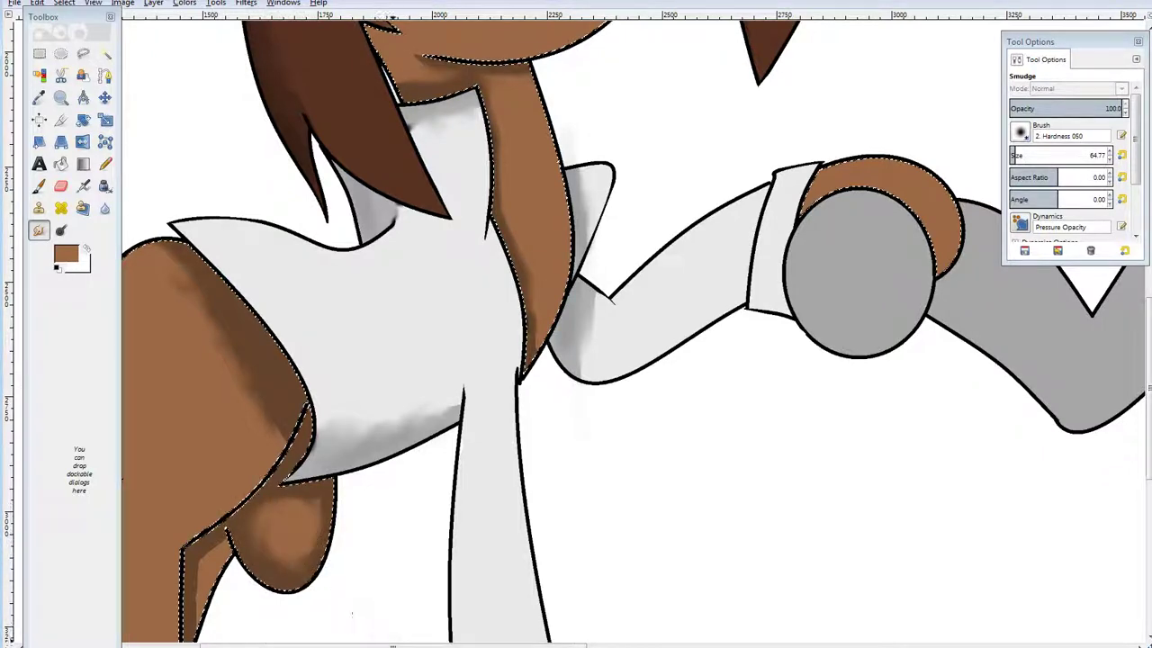
pyautogui.hscroll(-5, 303, 540)
pyautogui.scroll(-7, 432, 289)
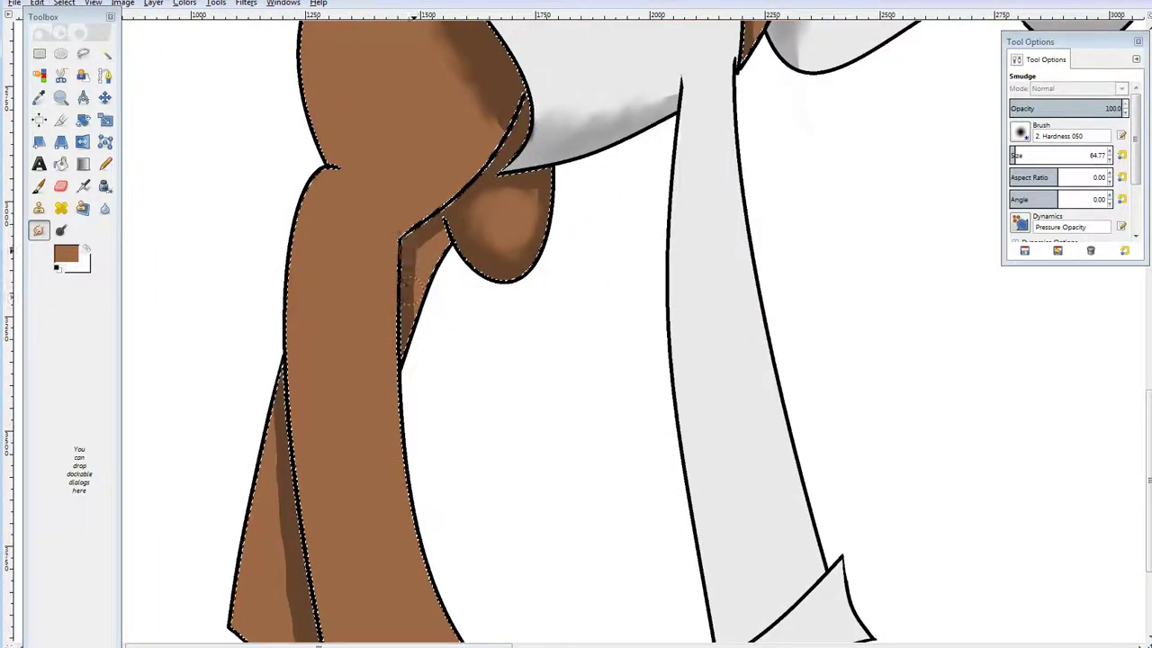
pyautogui.moveTo(409, 265)
pyautogui.mouseDown()
pyautogui.moveTo(423, 297)
pyautogui.moveTo(434, 232)
pyautogui.mouseUp()
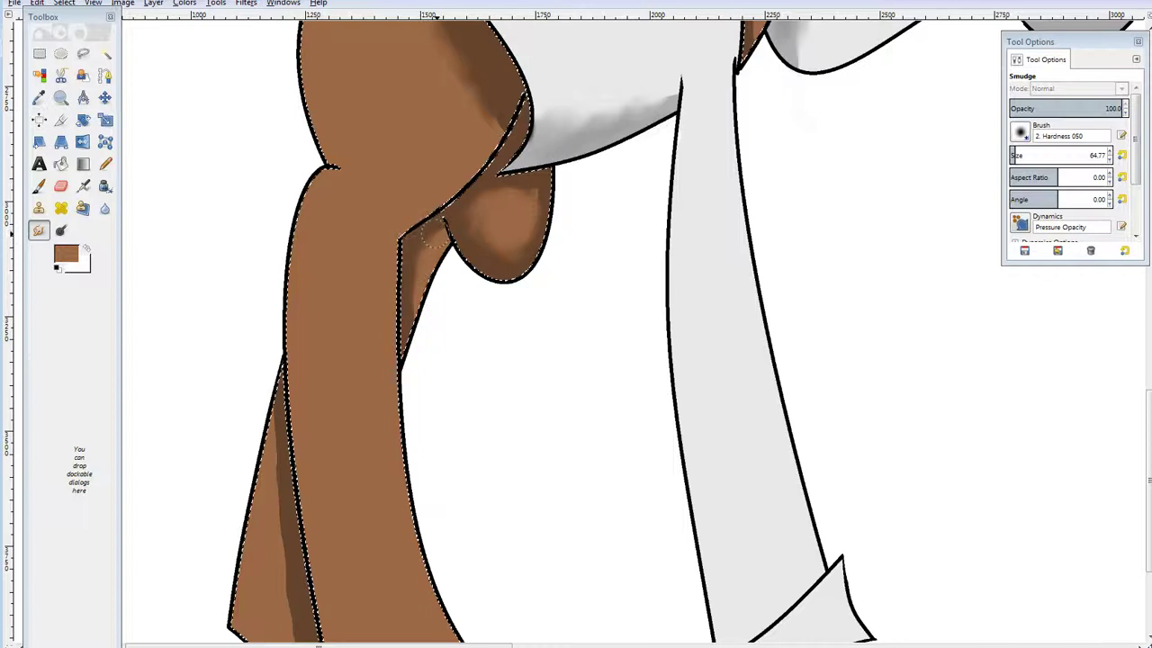
pyautogui.scroll(-3, 281, 361)
pyautogui.moveTo(281, 278); pyautogui.dragTo(292, 457)
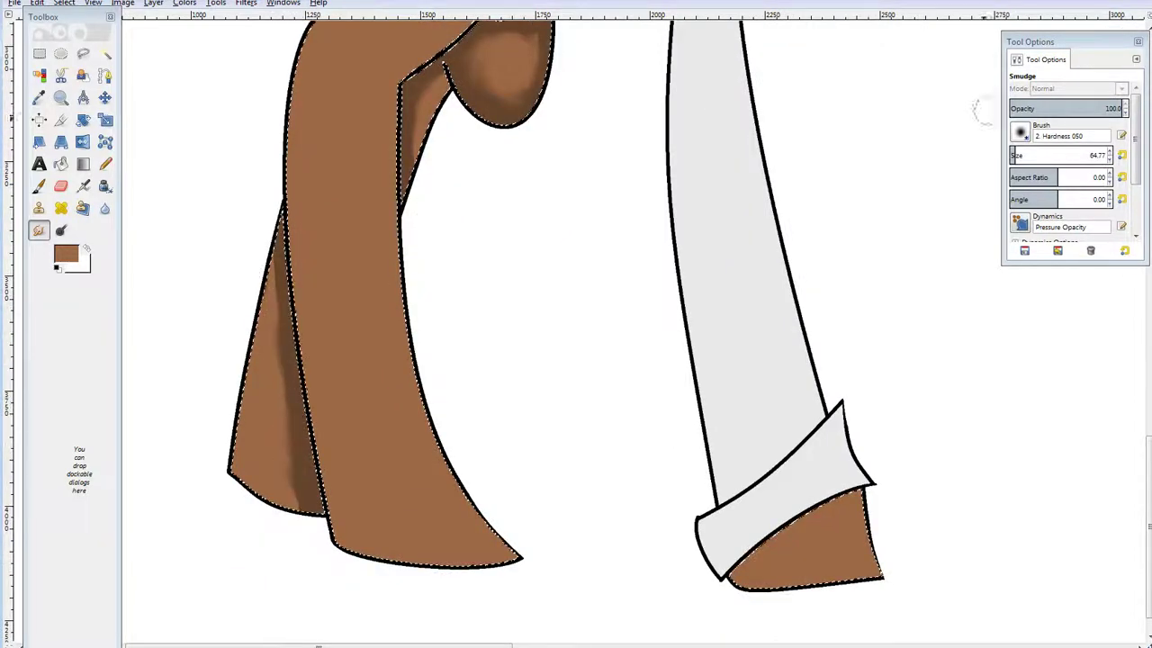
# With a brush size of 100.19, pencil shadow brown on the front hoof below the white cuff and smudge its edge.
pyautogui.click(1018, 154)
pyautogui.press('n')
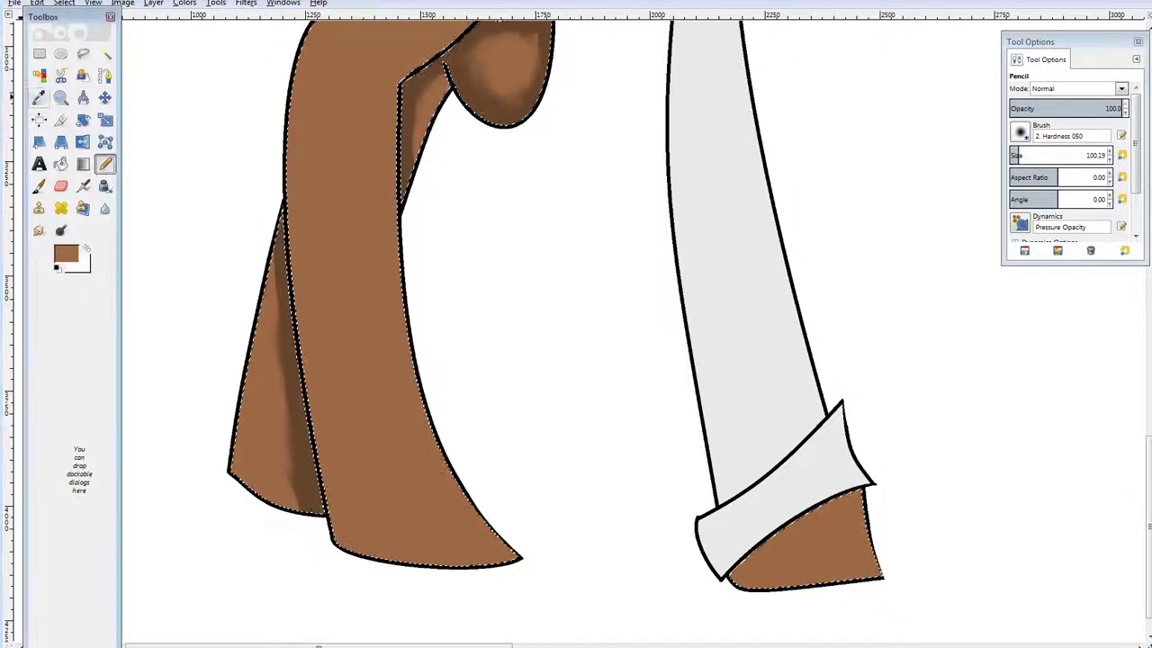
pyautogui.press('o')
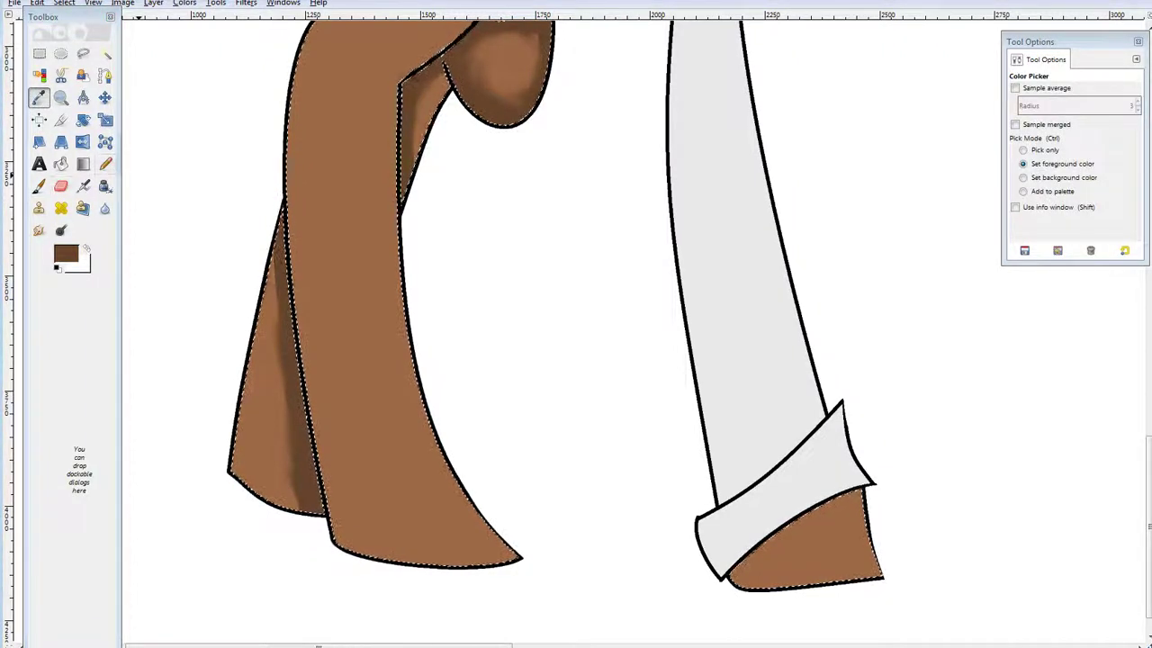
pyautogui.press('n')
pyautogui.moveTo(773, 567); pyautogui.dragTo(860, 508)
pyautogui.press('s')
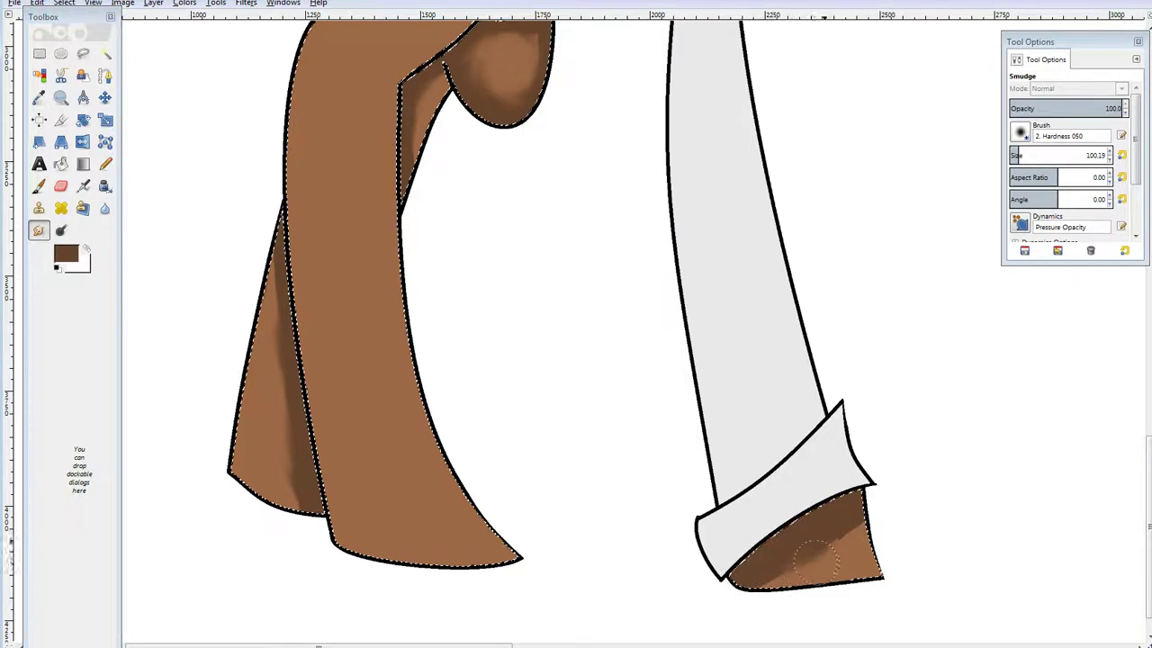
pyautogui.moveTo(814, 555); pyautogui.dragTo(851, 551)
# Pencil dark brown shading on the raised front hoof, beside its white cuff and along the outer curve.
pyautogui.scroll(10, 796, 565)
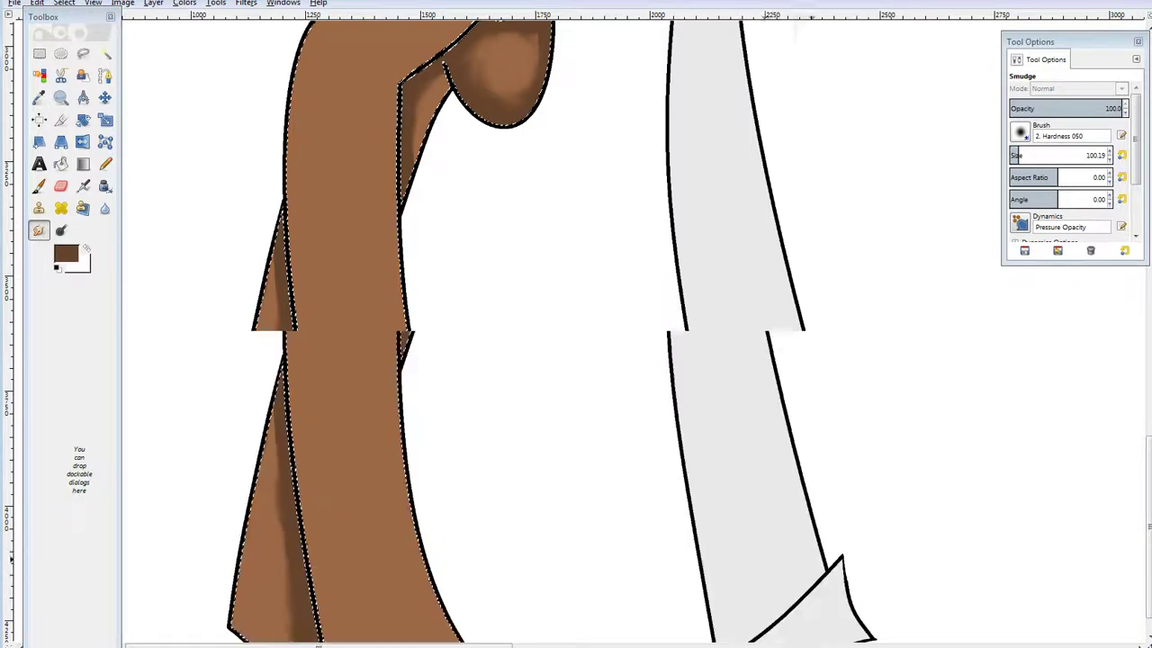
pyautogui.hscroll(5, 634, 330)
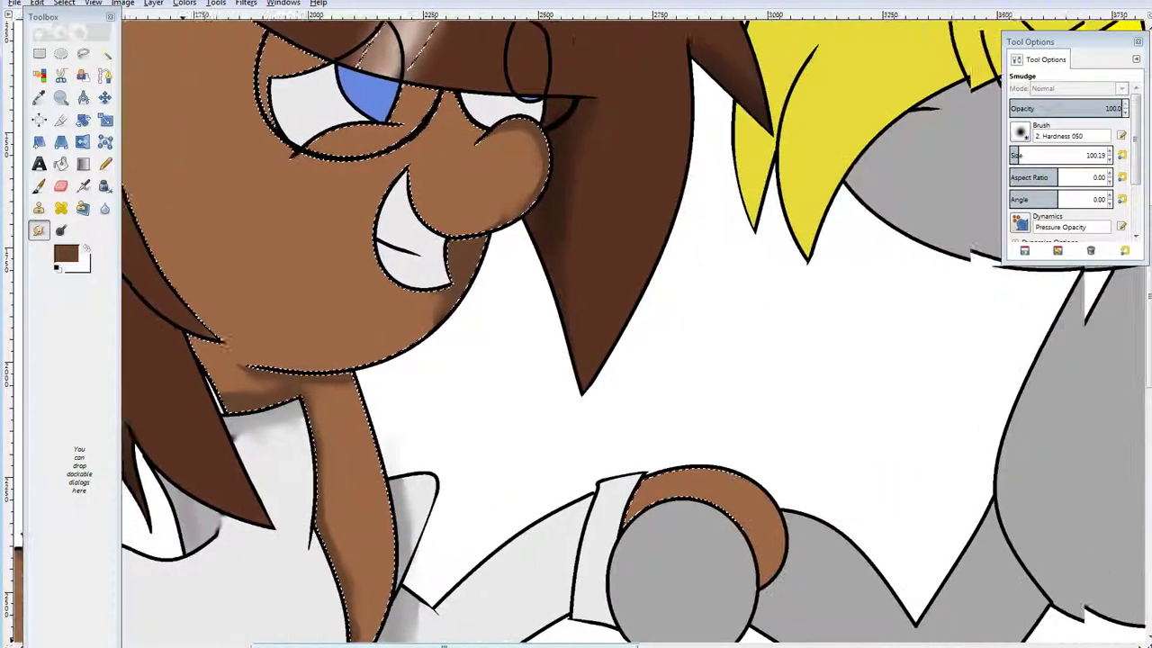
pyautogui.press('n')
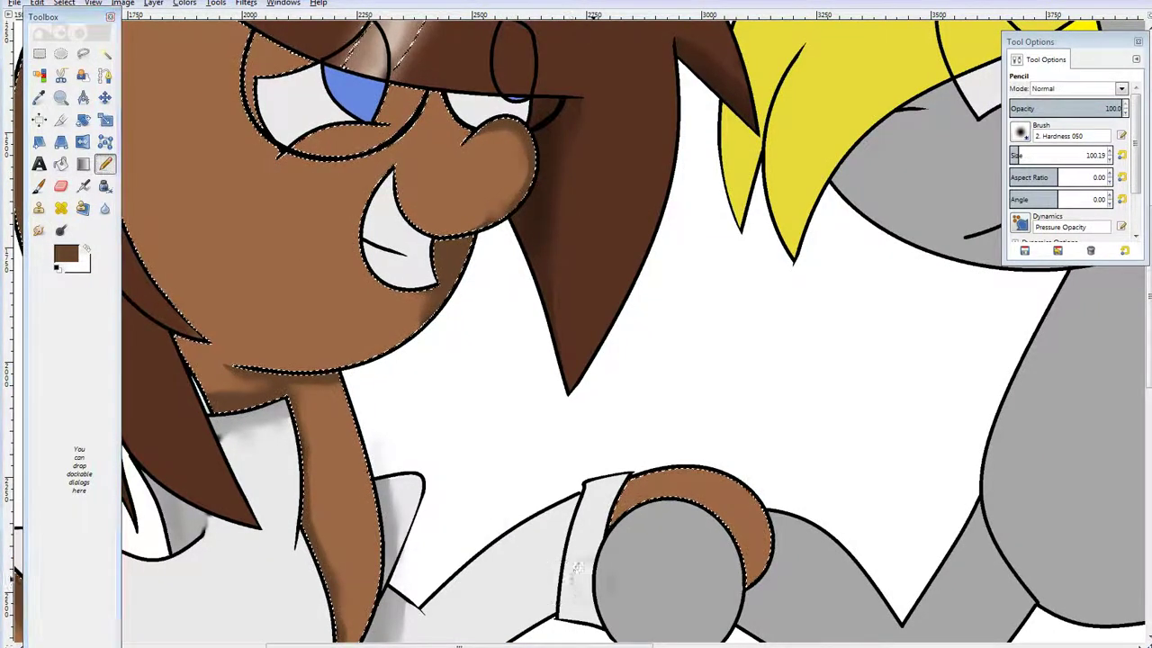
pyautogui.moveTo(601, 538); pyautogui.dragTo(688, 445)
pyautogui.moveTo(643, 489)
pyautogui.mouseDown()
pyautogui.moveTo(731, 454)
pyautogui.moveTo(621, 495)
pyautogui.moveTo(684, 456)
pyautogui.moveTo(727, 484)
pyautogui.moveTo(745, 503)
pyautogui.moveTo(749, 590)
pyautogui.mouseUp()
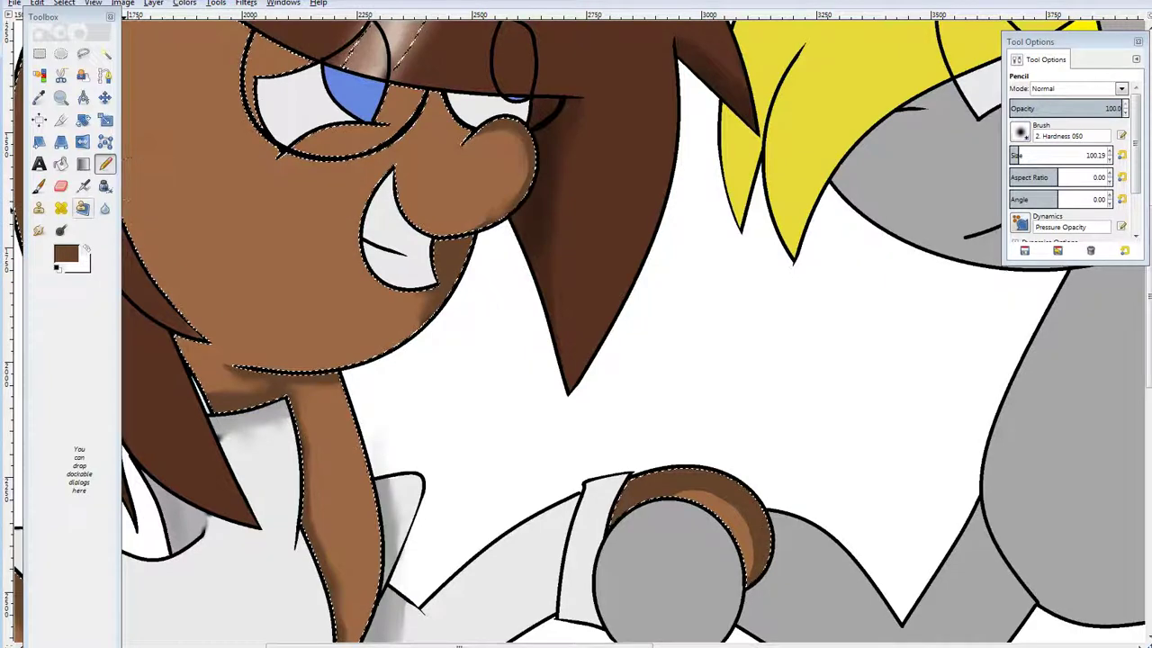
# Smudge the raised hoof's shadow into the base brown with a brush size of 50.60.
pyautogui.click(83, 187)
pyautogui.click(38, 231)
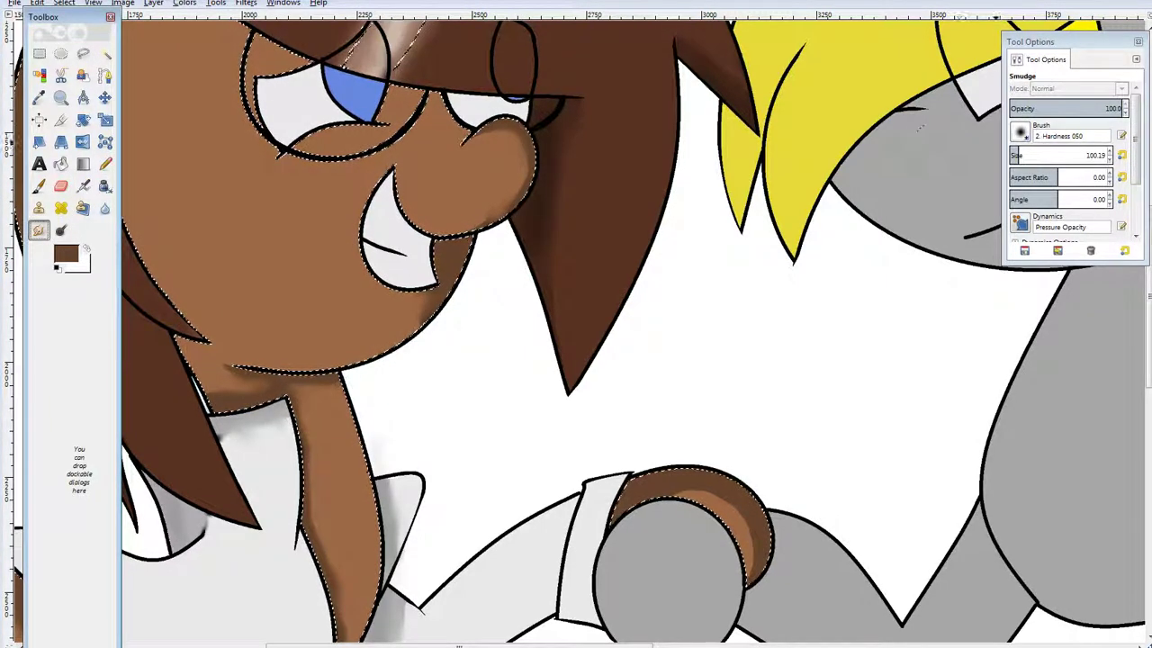
pyautogui.click(1014, 155)
pyautogui.moveTo(730, 518); pyautogui.dragTo(746, 521)
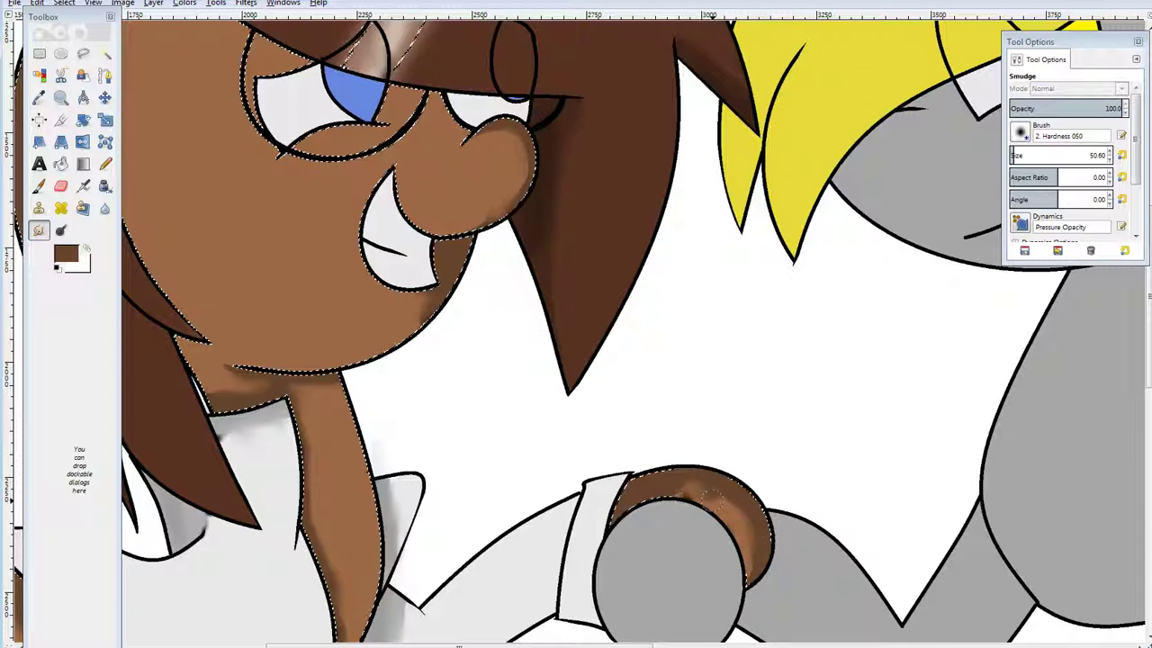
# Set the foreground color to white and airbrush a light highlight streak on the brown lower eyelid.
pyautogui.scroll(3, 452, 358)
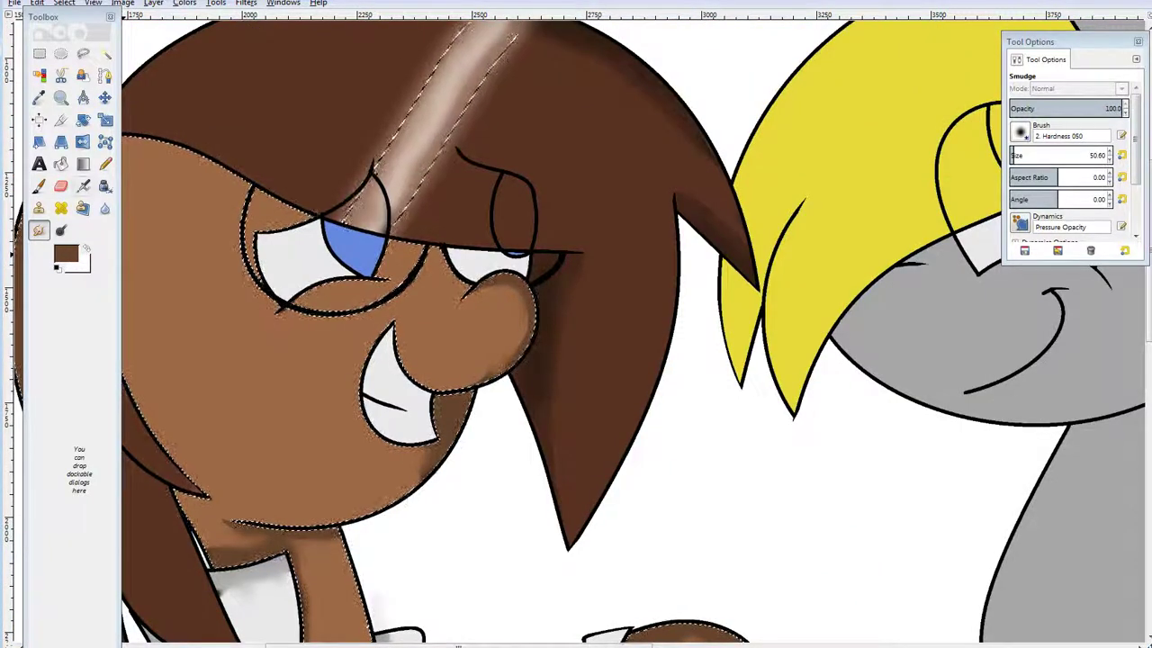
pyautogui.press('a')
pyautogui.click(66, 254)
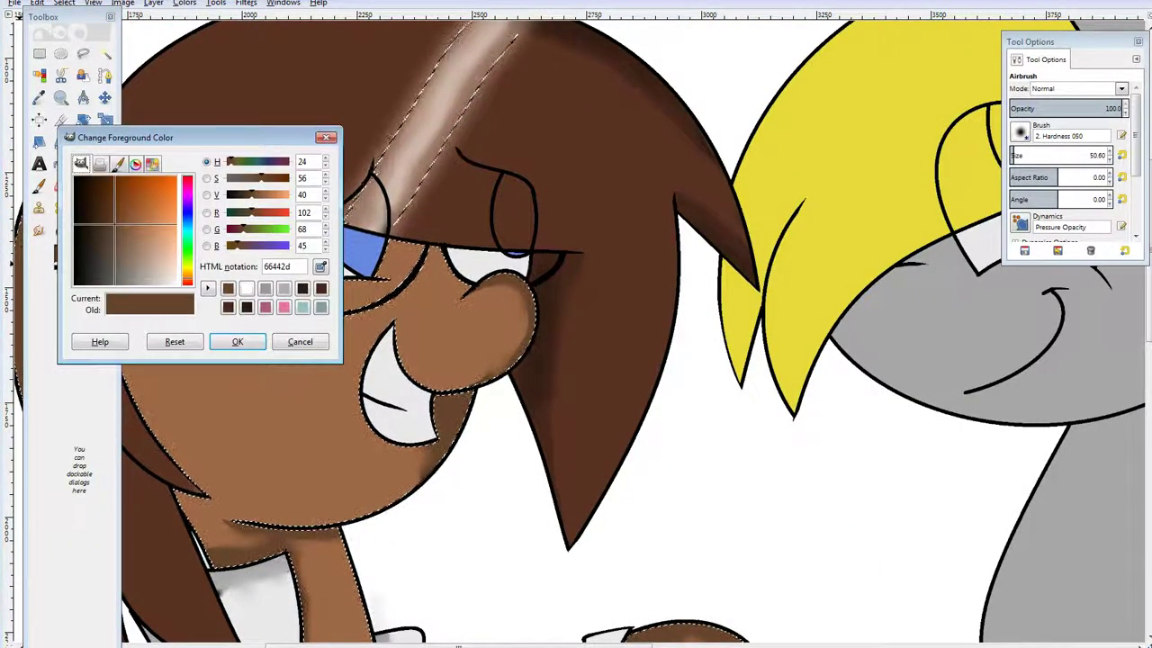
pyautogui.click(247, 288)
pyautogui.click(237, 341)
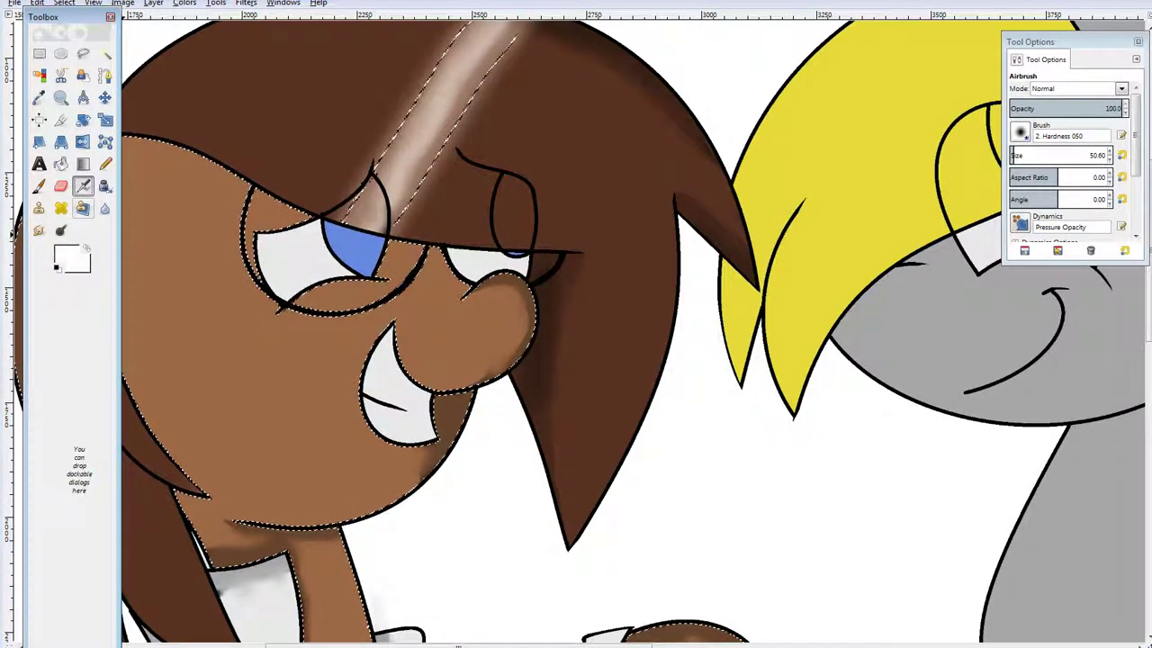
pyautogui.hotkey('shift', 'd')
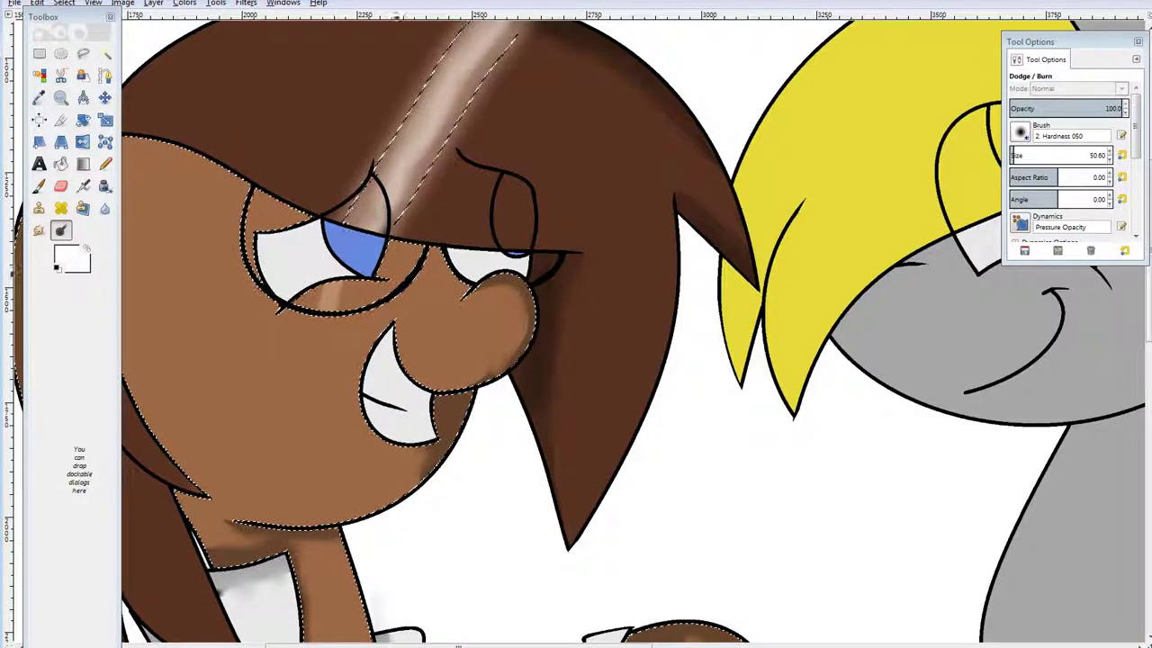
# Drop the coat selection, select the blue iris areas by color, and sample their blue as the foreground color.
pyautogui.press('r')
pyautogui.click(275, 108)
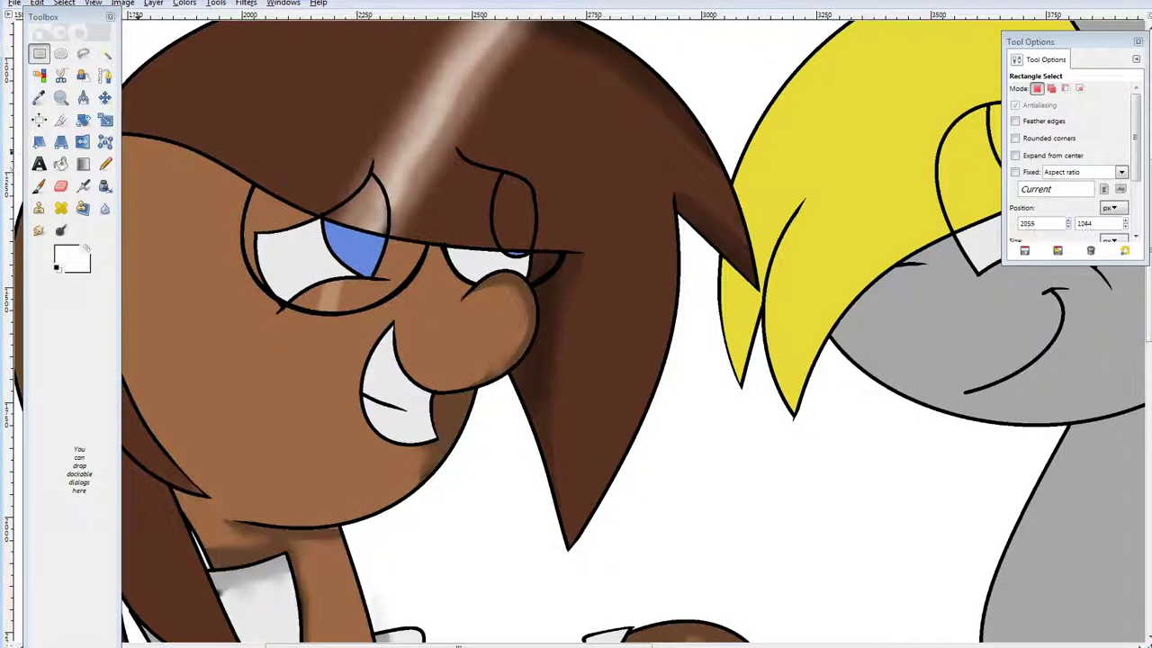
pyautogui.click(39, 75)
pyautogui.click(358, 242)
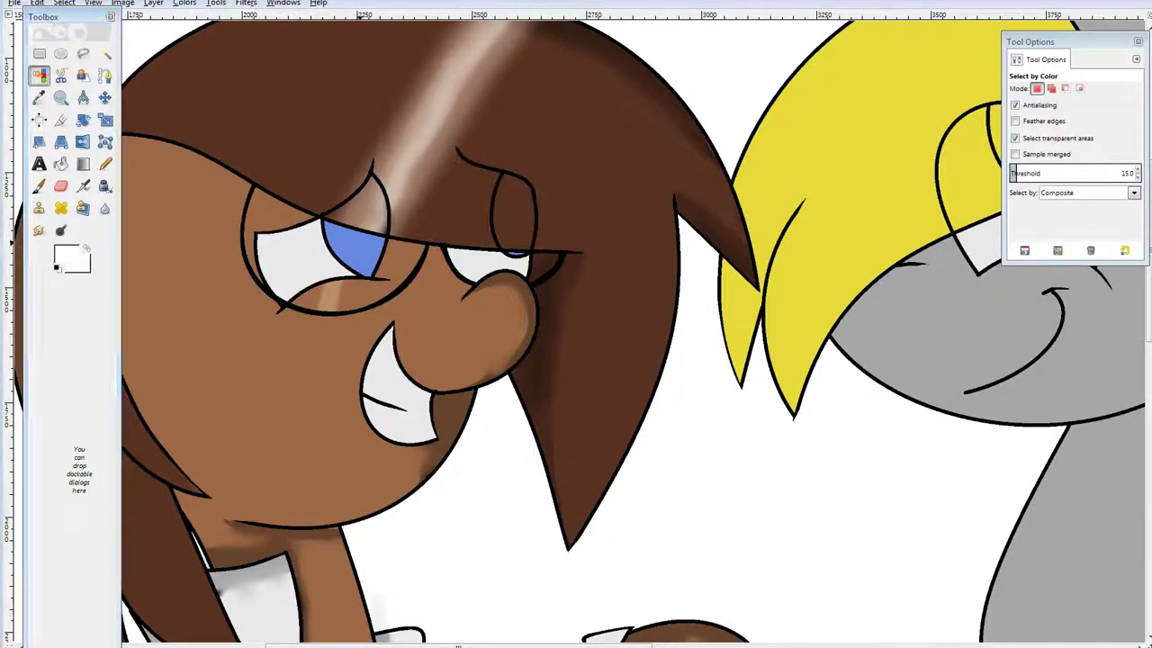
pyautogui.click(38, 98)
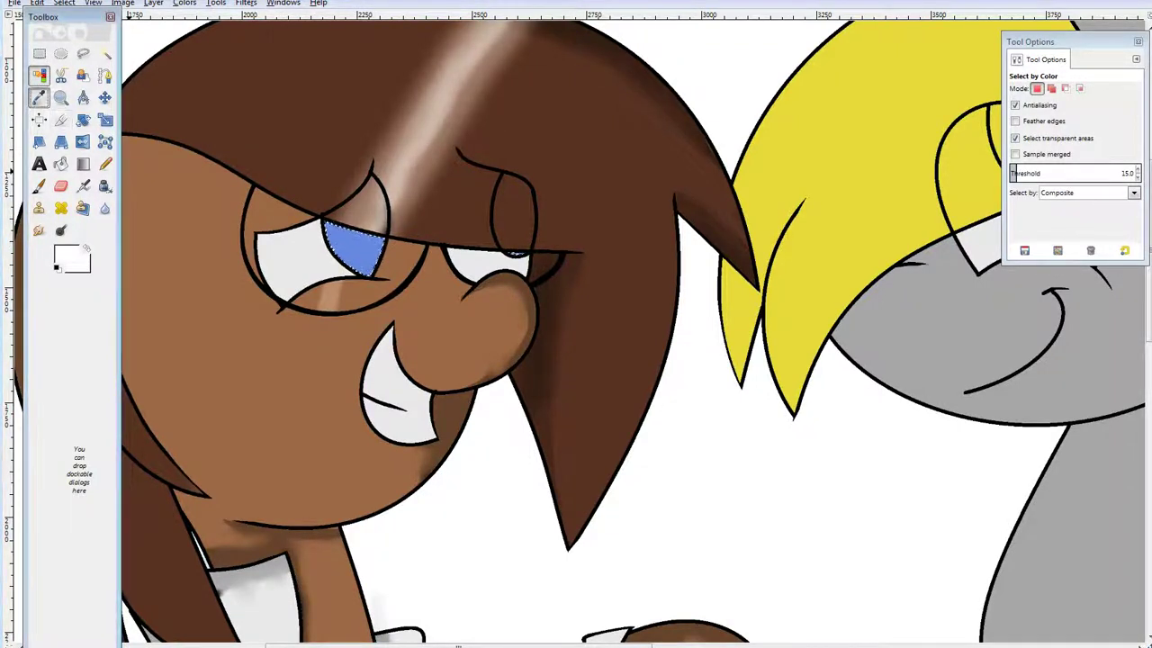
pyautogui.click(349, 246)
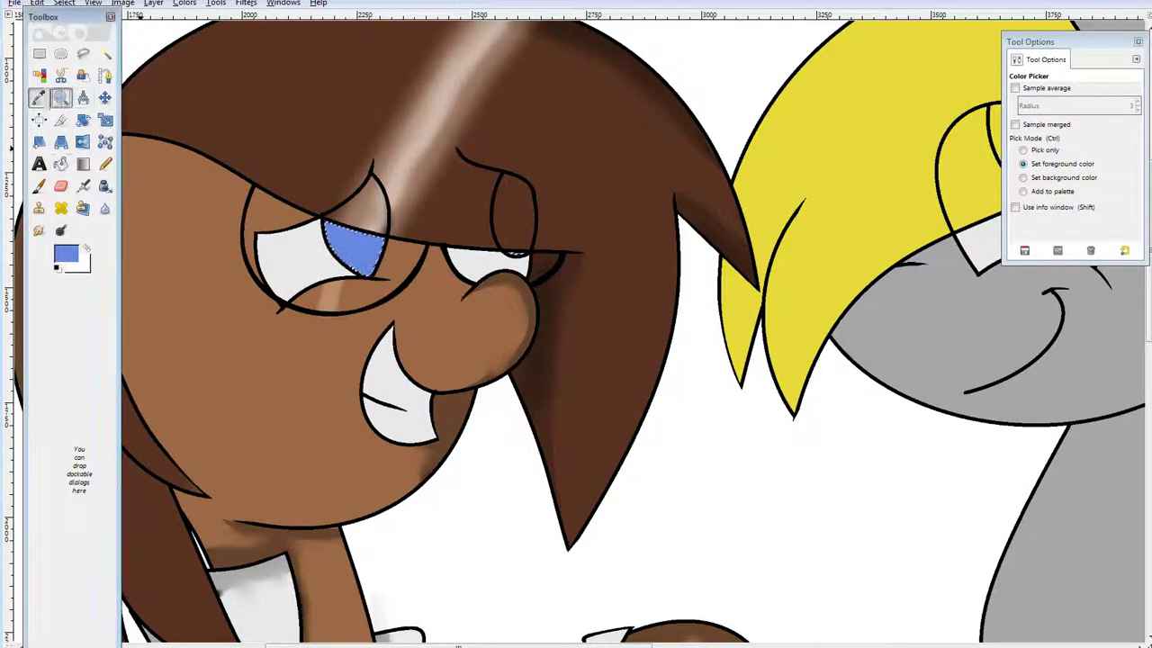
# Set the foreground to dark blue 394a7a and airbrush a shadow along the larger iris's upper edge with a brush size of 135.62.
pyautogui.click(61, 98)
pyautogui.click(371, 258)
pyautogui.click(371, 259)
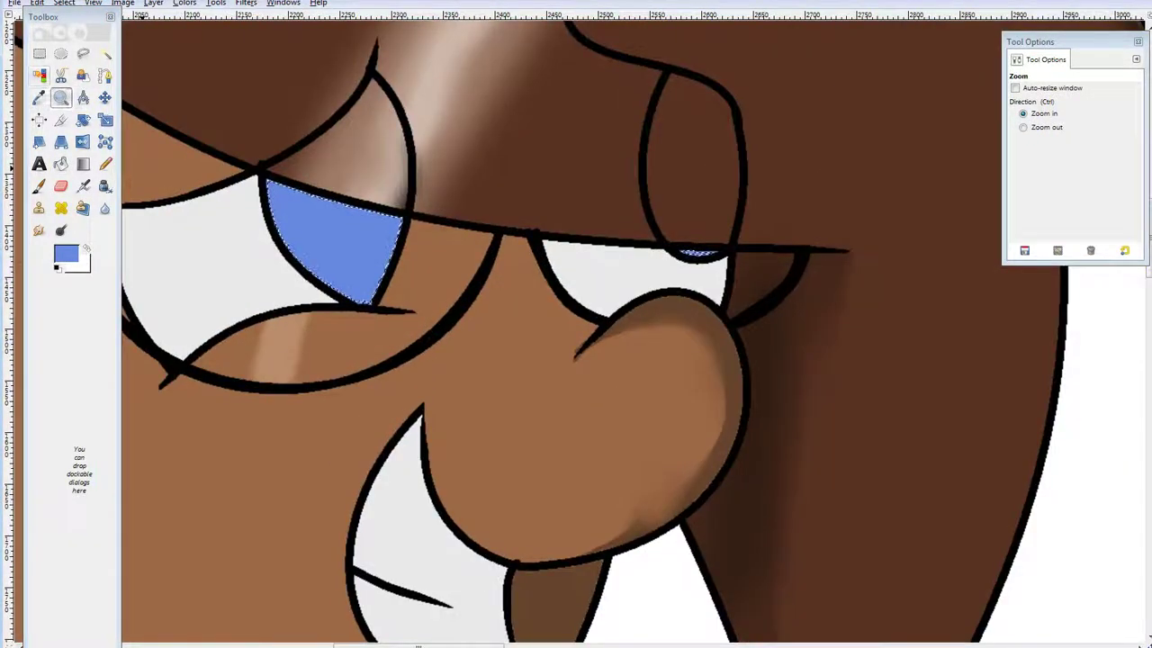
pyautogui.hotkey('shift', 'o')
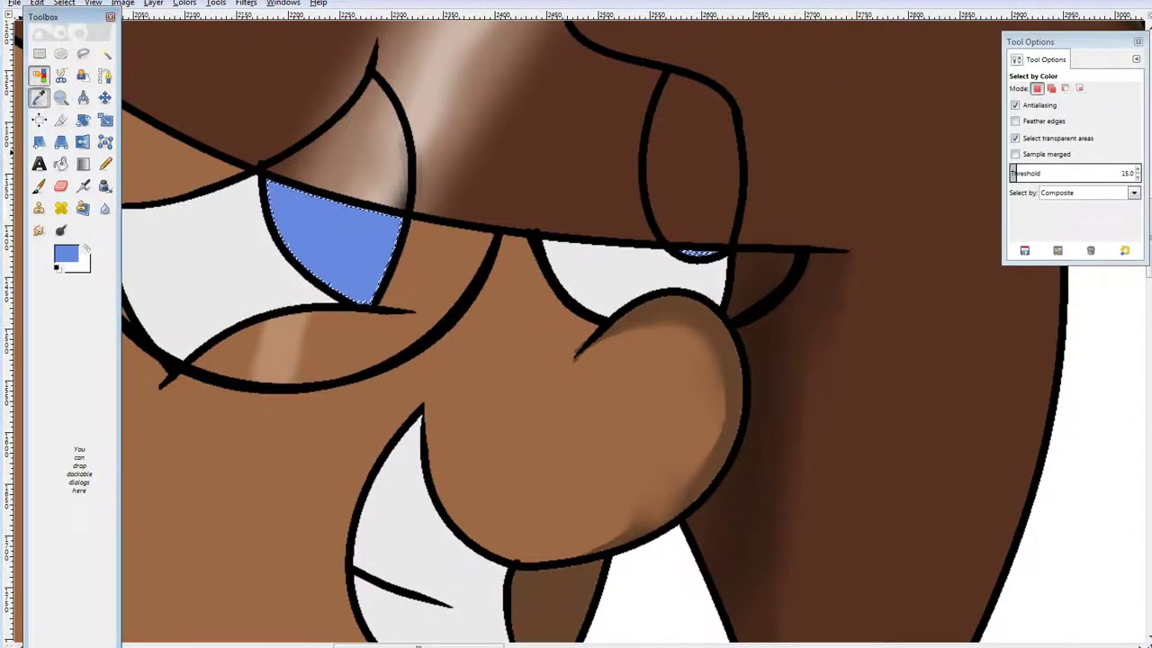
pyautogui.press('o')
pyautogui.press('a')
pyautogui.click(66, 255)
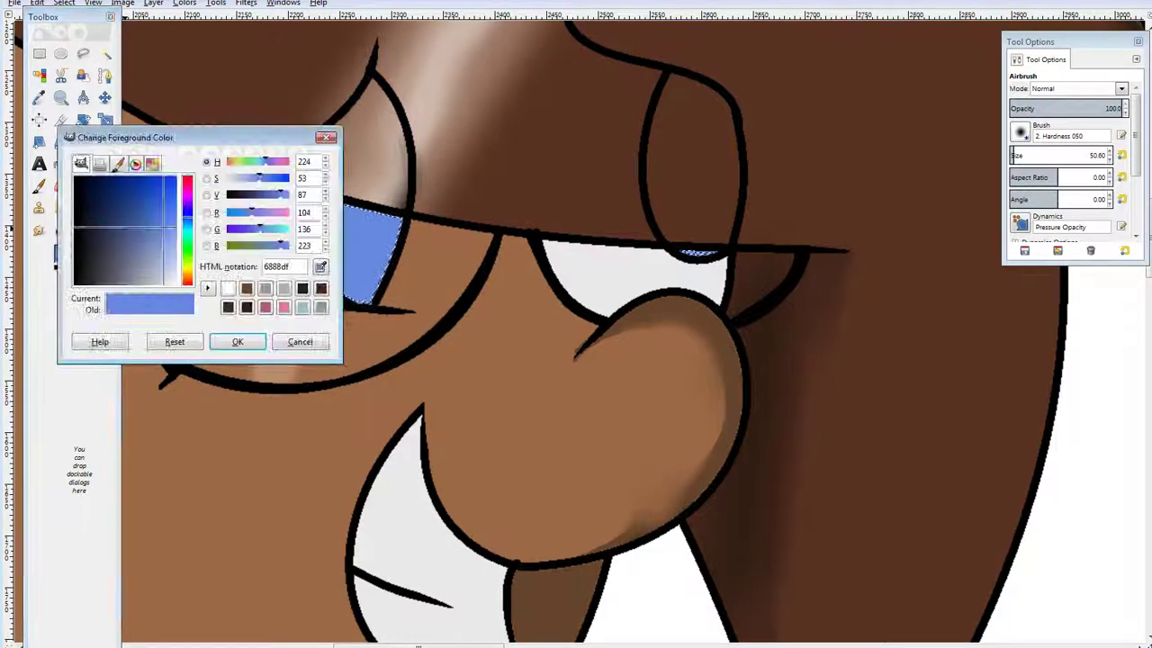
pyautogui.click(122, 226)
pyautogui.click(236, 341)
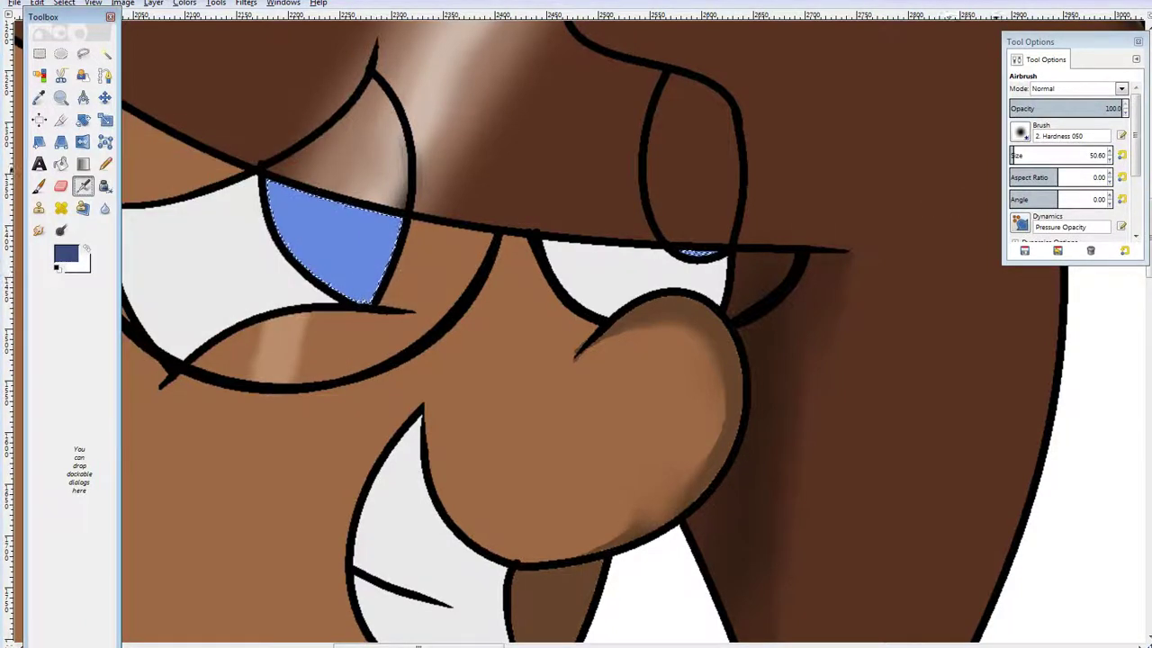
pyautogui.click(1022, 153)
pyautogui.moveTo(274, 189); pyautogui.dragTo(357, 188)
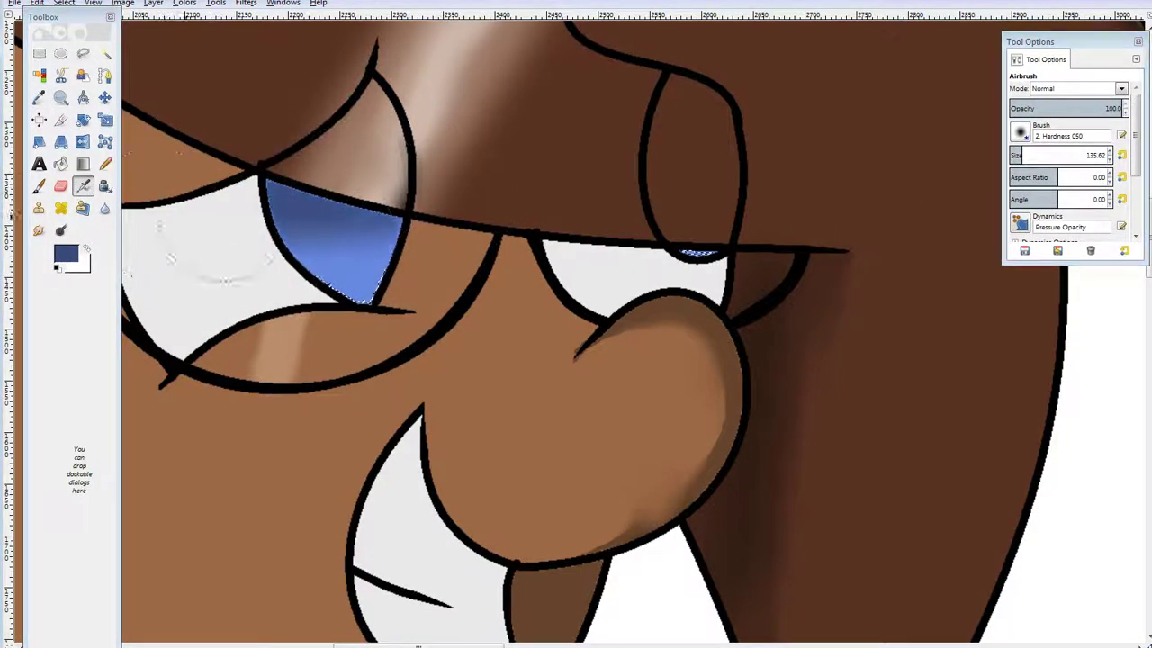
# Set the foreground to 242f4d, airbrush a round pupil in the larger iris with a brush size of 36.43, and smudge it smooth.
pyautogui.click(66, 255)
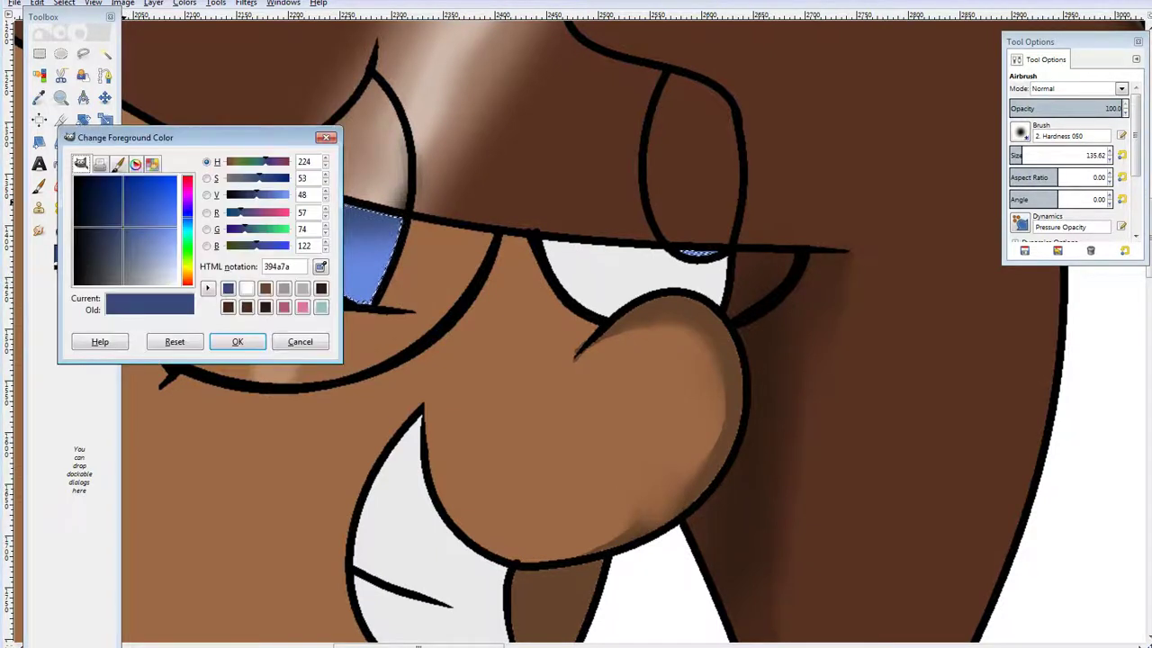
pyautogui.moveTo(257, 196); pyautogui.dragTo(246, 195)
pyautogui.click(236, 341)
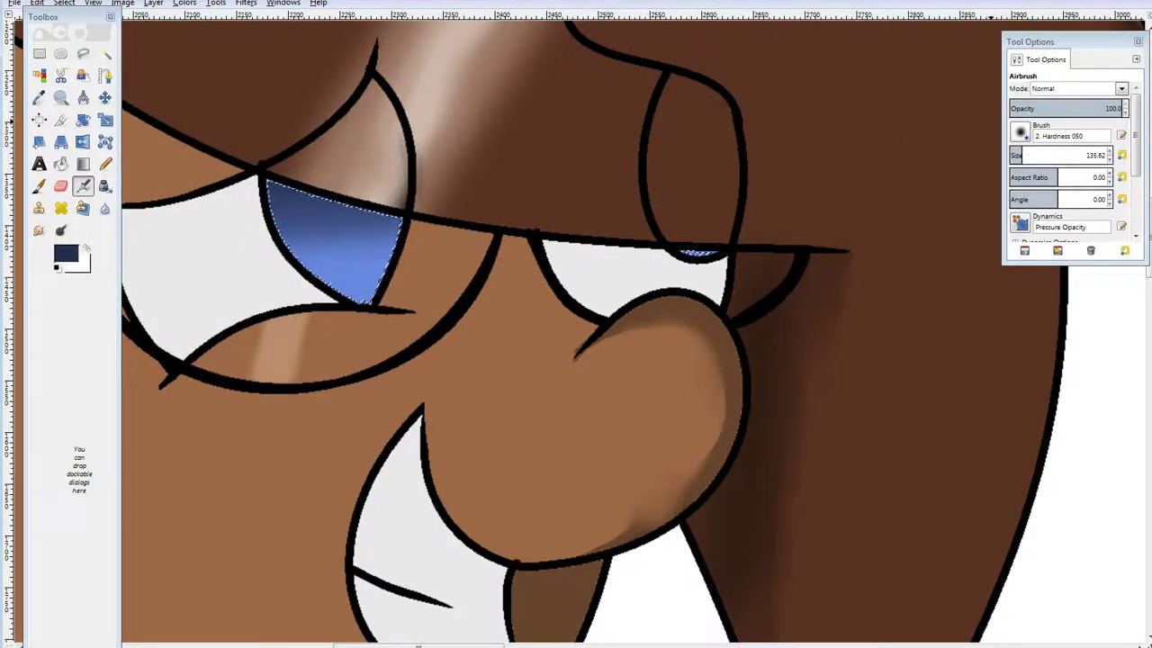
pyautogui.click(1014, 155)
pyautogui.moveTo(315, 220); pyautogui.dragTo(378, 265)
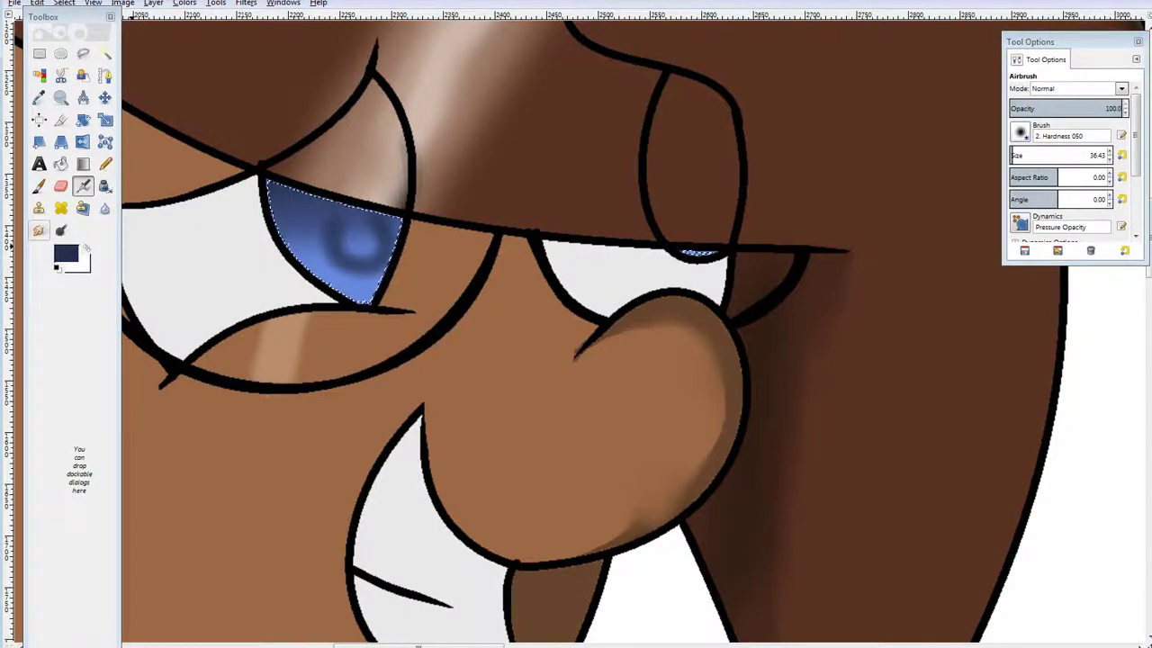
pyautogui.press('s')
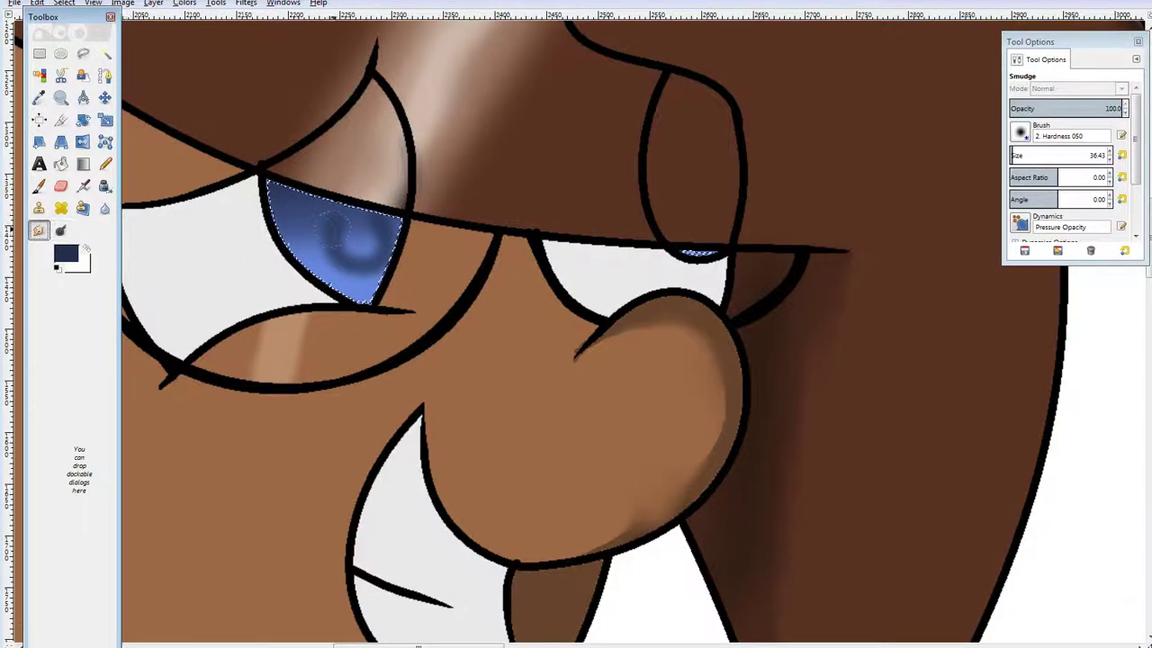
pyautogui.moveTo(334, 229); pyautogui.dragTo(350, 251)
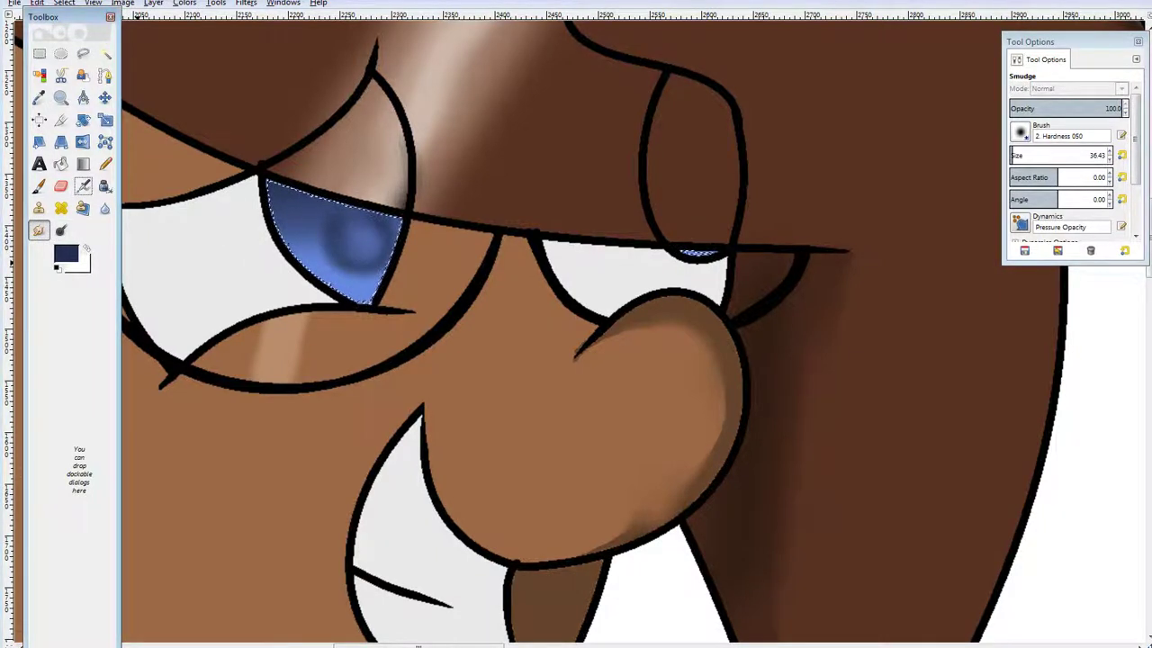
# Set the foreground to light blue 8ea0d2 and airbrush a curved highlight around the pupil's lower side with a brush size of 15.17.
pyautogui.click(65, 255)
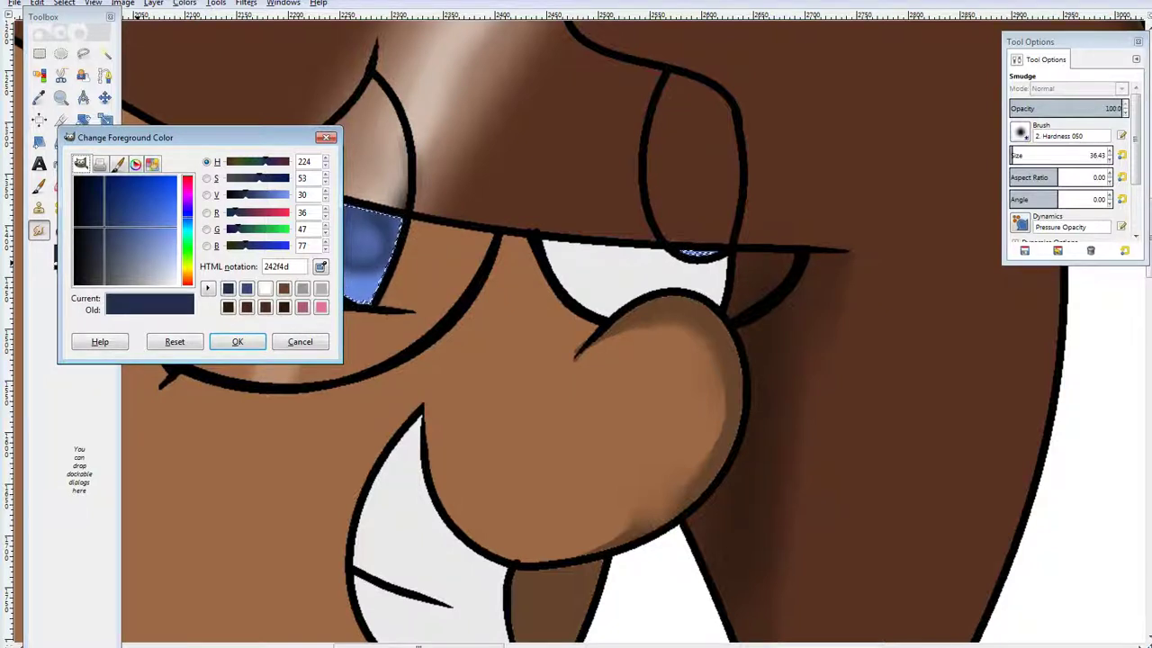
pyautogui.moveTo(245, 195); pyautogui.dragTo(278, 195)
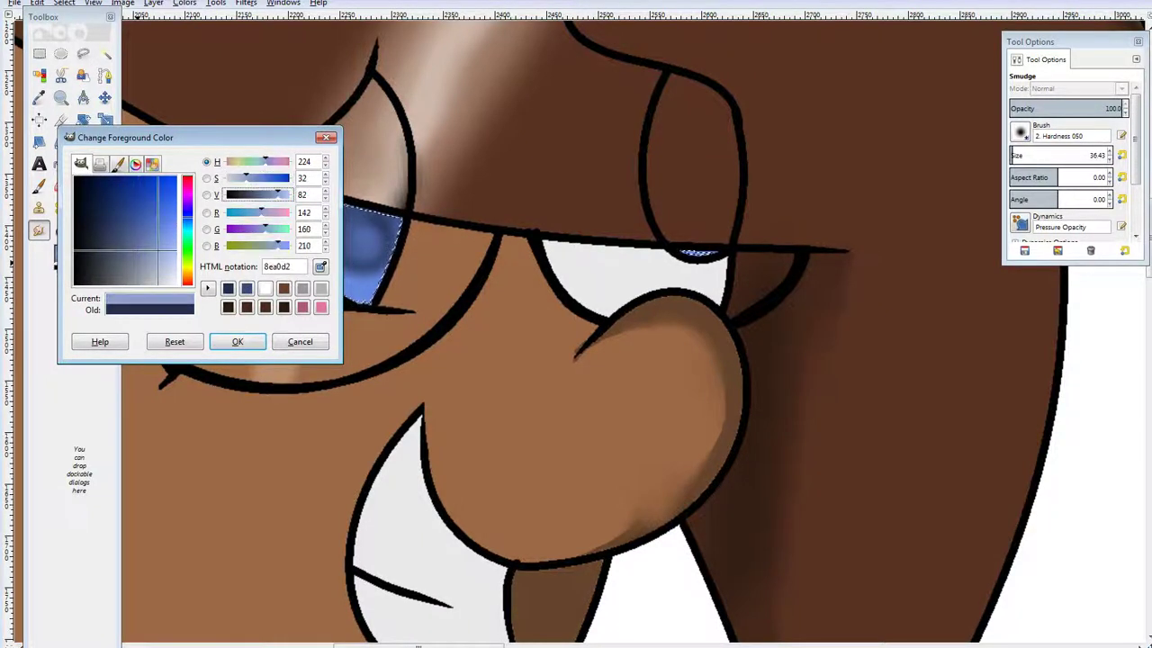
pyautogui.click(236, 341)
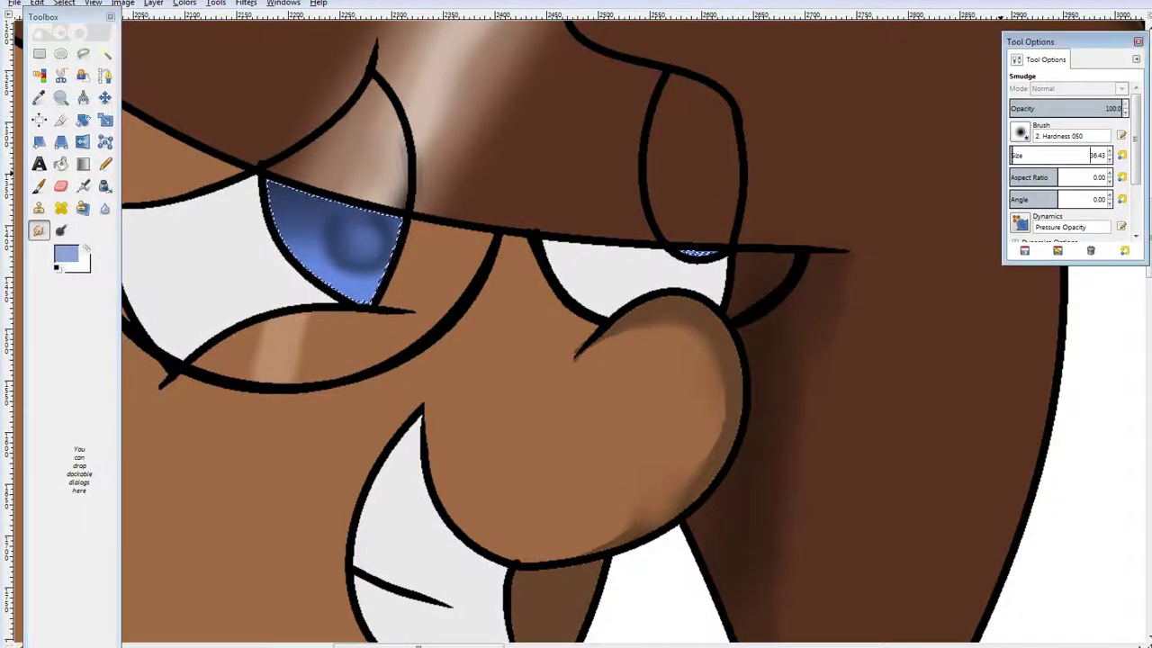
pyautogui.moveTo(1013, 153); pyautogui.dragTo(1011, 153)
pyautogui.moveTo(314, 240); pyautogui.dragTo(362, 283)
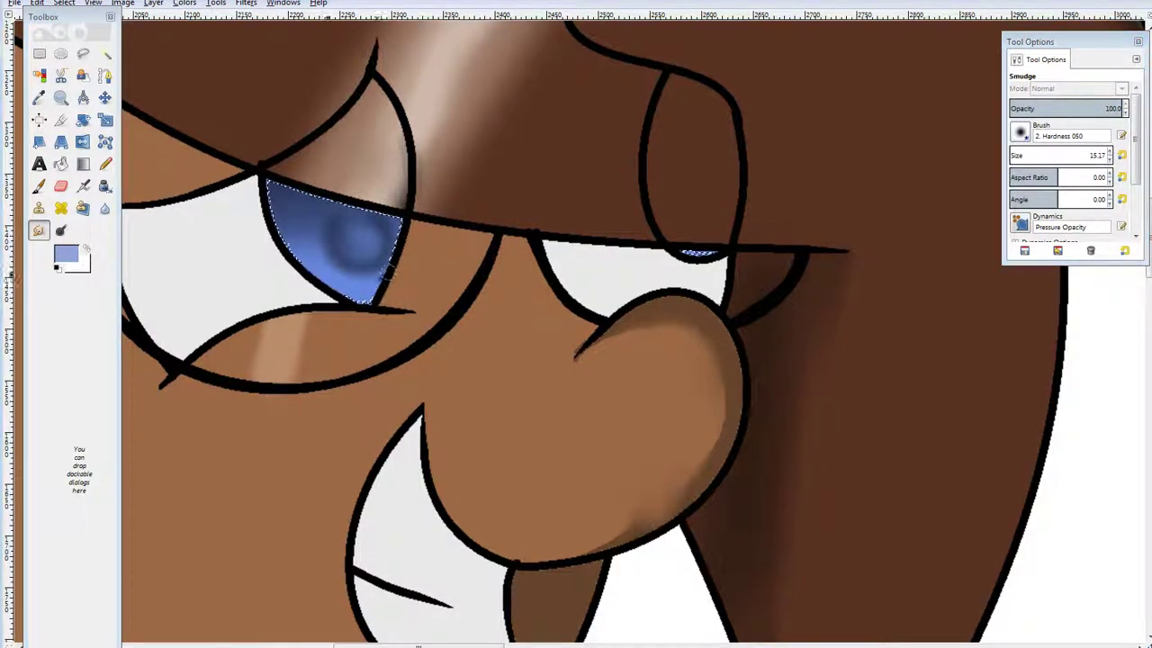
pyautogui.press('a')
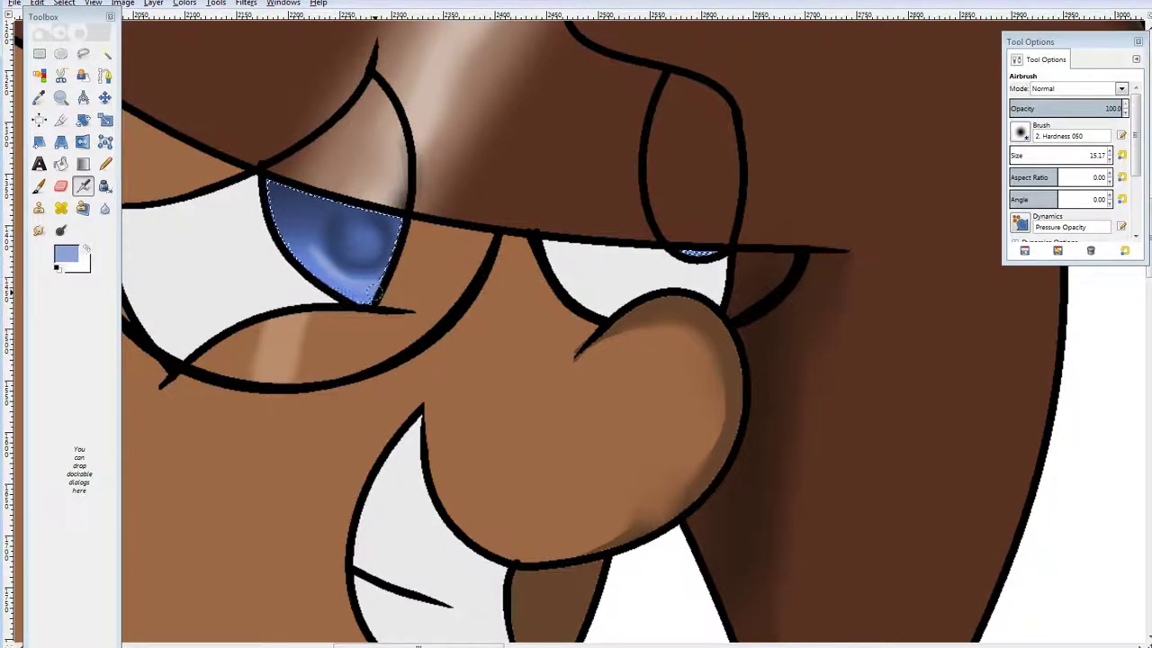
# Set the foreground to pale blue cfdcff and airbrush a brighter accent onto the curved highlight below the pupil.
pyautogui.click(66, 254)
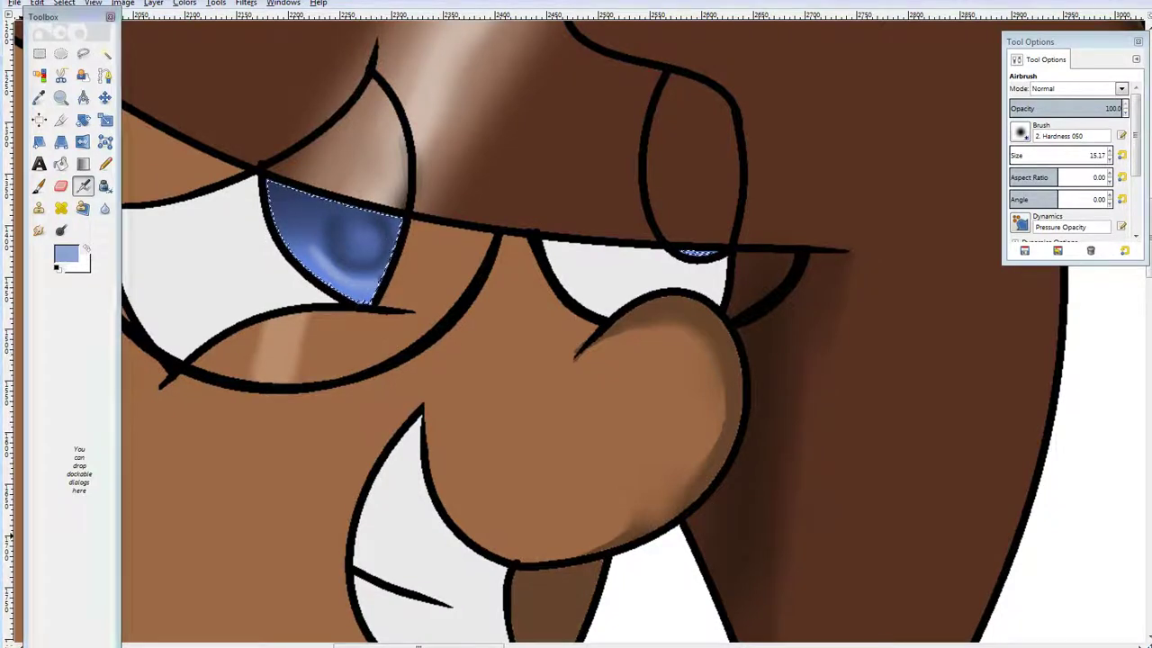
pyautogui.moveTo(281, 194); pyautogui.dragTo(289, 195)
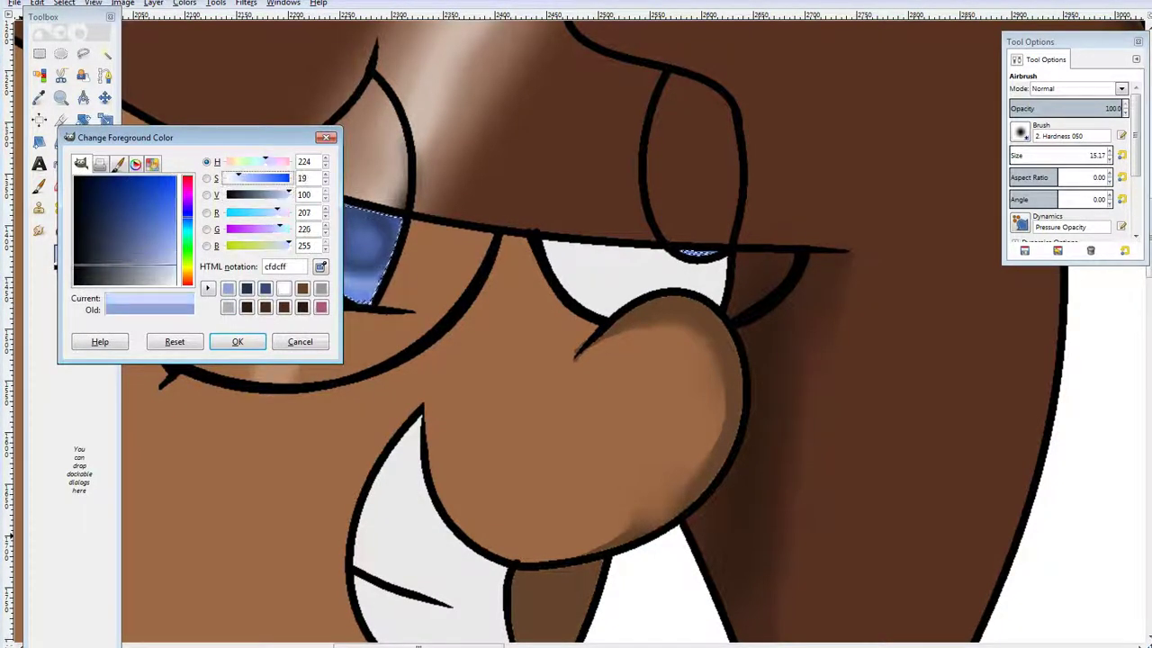
pyautogui.click(237, 342)
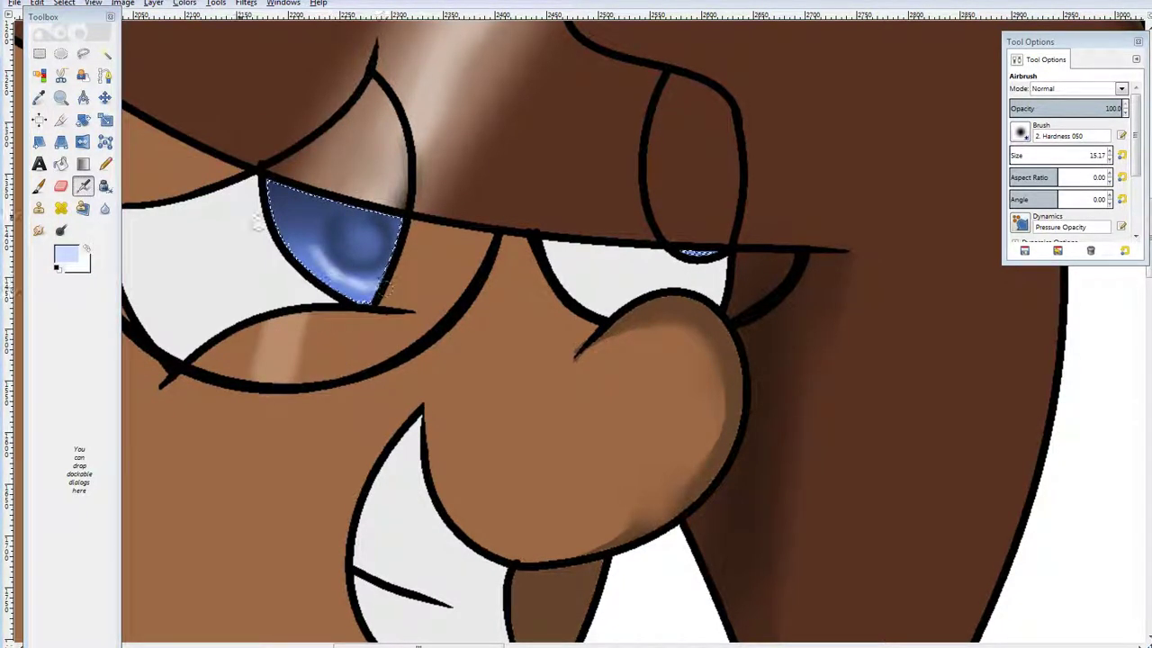
# Airbrush a broad pale glare over the larger iris's upper corner with a brush size of 86.02, undoing the excess stroke.
pyautogui.click(1017, 155)
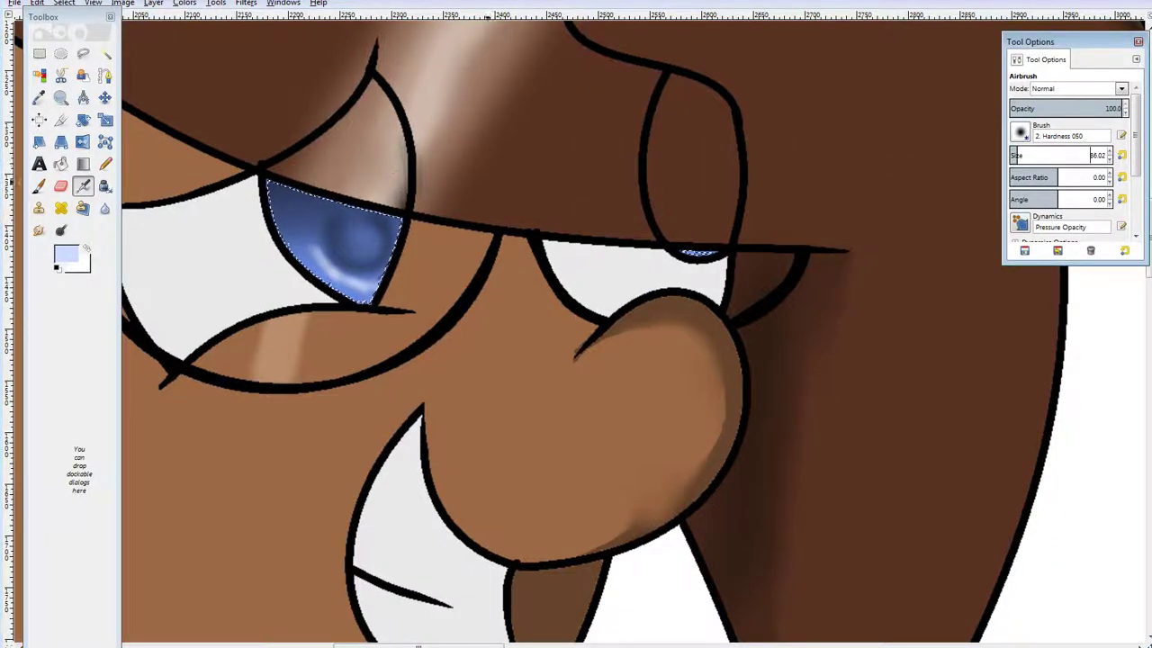
pyautogui.moveTo(297, 204)
pyautogui.mouseDown()
pyautogui.moveTo(353, 190)
pyautogui.moveTo(299, 211)
pyautogui.moveTo(361, 265)
pyautogui.moveTo(370, 256)
pyautogui.moveTo(382, 343)
pyautogui.mouseUp()
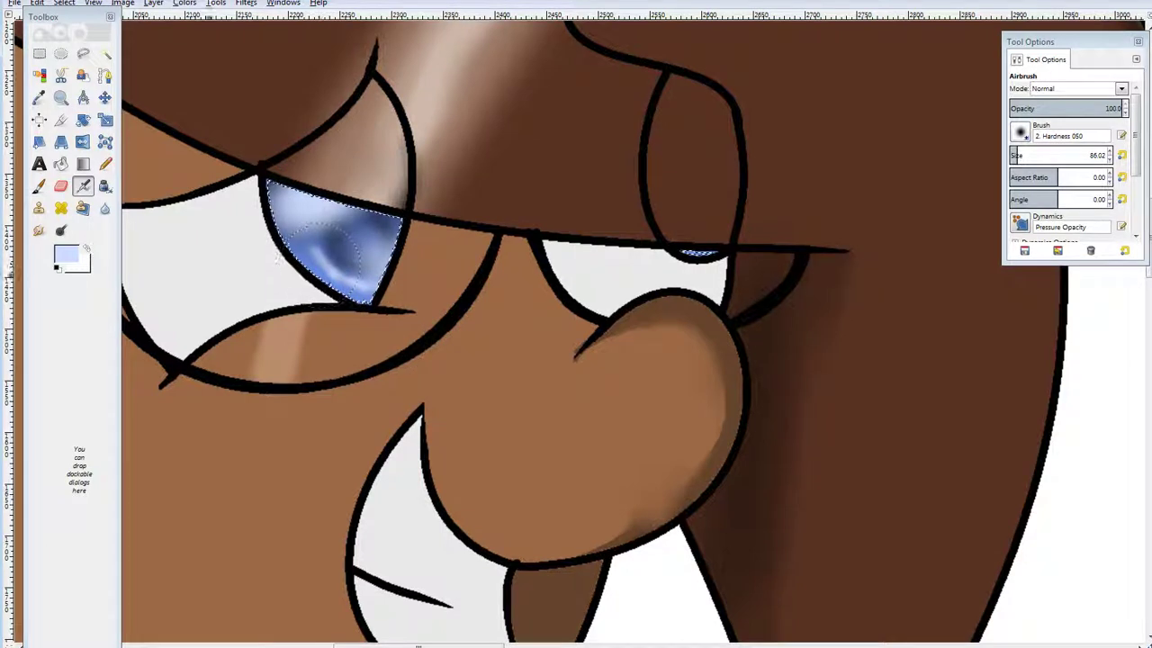
pyautogui.hotkey('ctrl', 'z')
# Brighten the iris's upper glare and lower edge with Dodge / Burn, and clear the iris selection.
pyautogui.click(60, 230)
pyautogui.moveTo(315, 196)
pyautogui.mouseDown()
pyautogui.moveTo(308, 185)
pyautogui.moveTo(322, 191)
pyautogui.mouseUp()
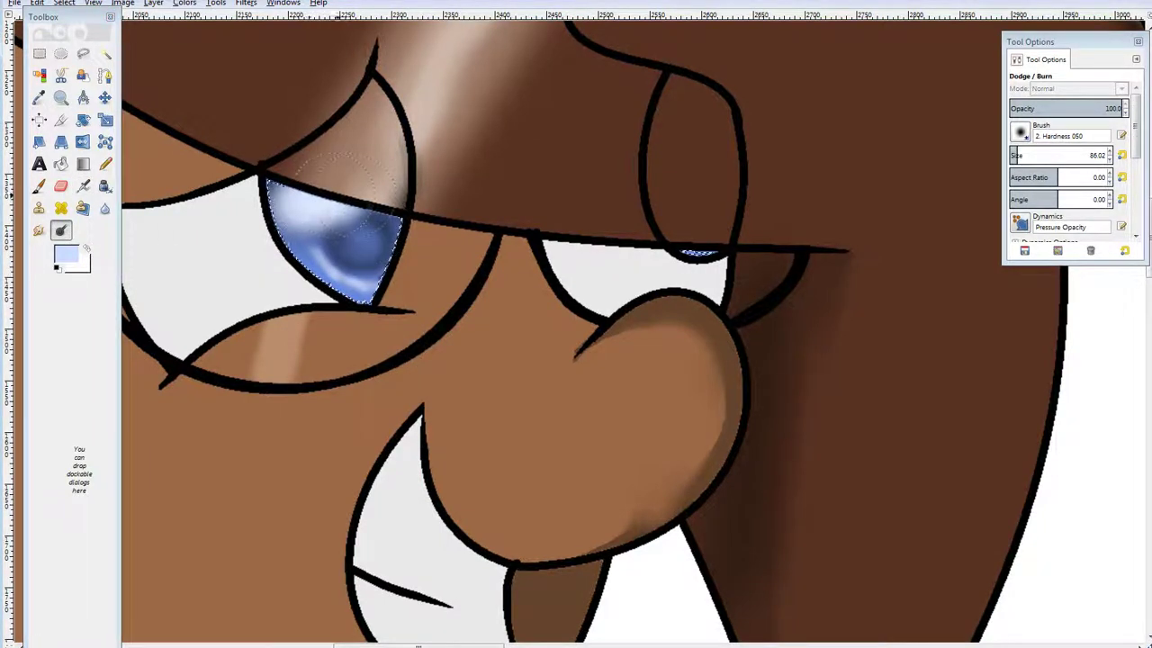
pyautogui.moveTo(396, 297); pyautogui.dragTo(387, 284)
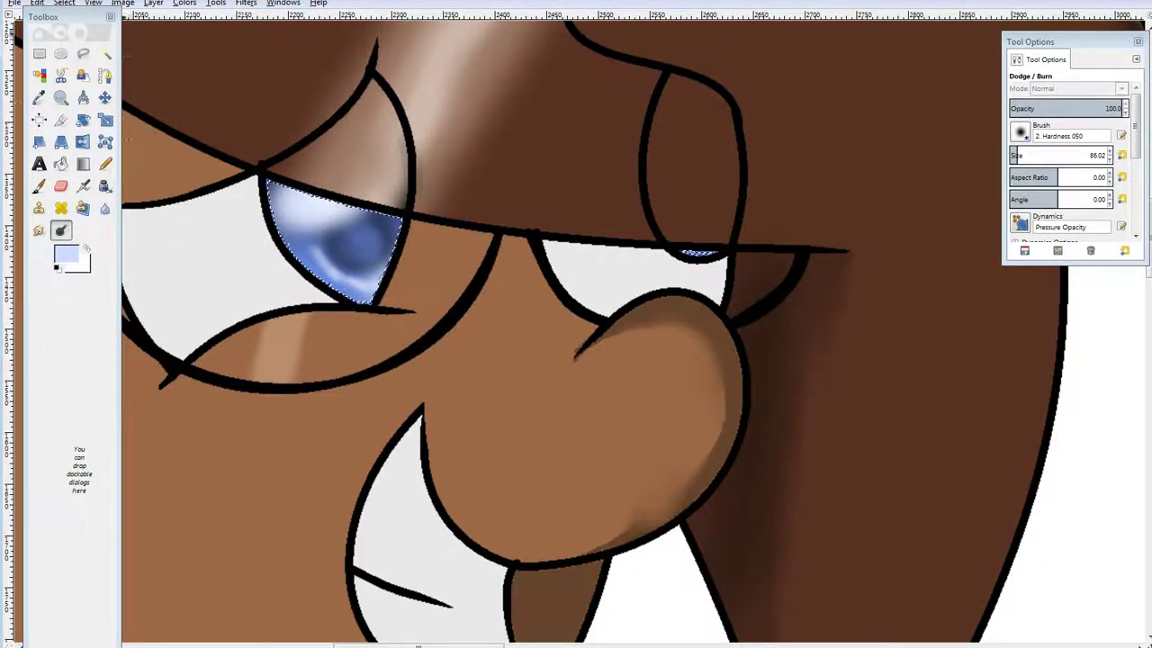
pyautogui.click(40, 54)
pyautogui.click(287, 163)
pyautogui.click(417, 257)
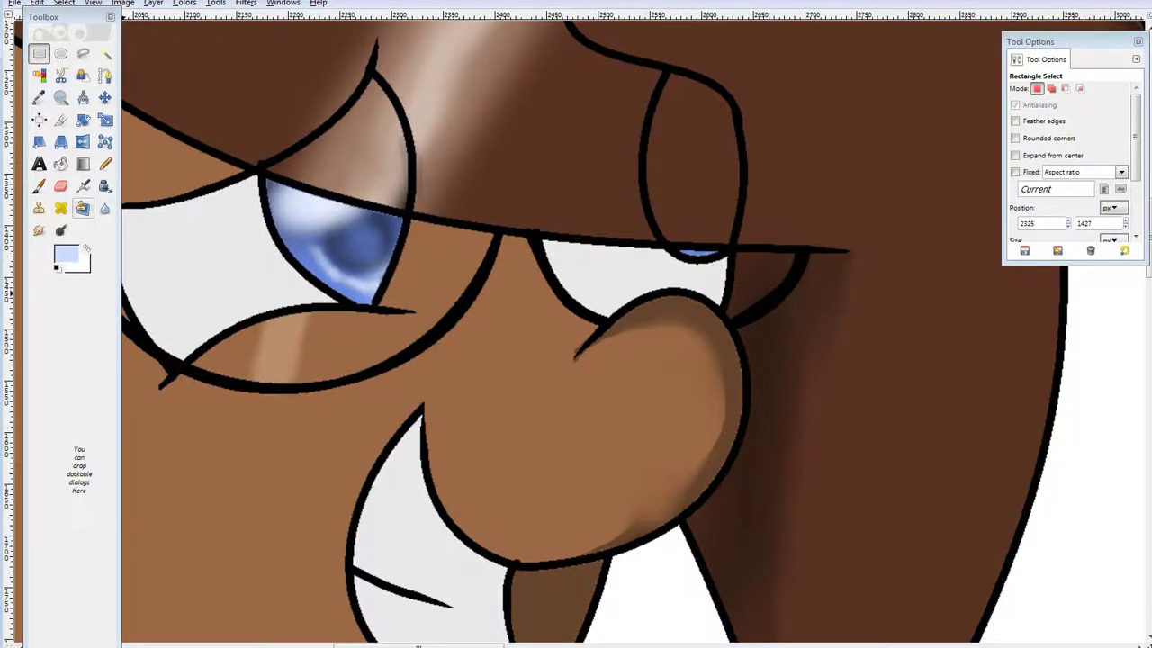
pyautogui.click(60, 229)
pyautogui.hscroll(-4, 468, 616)
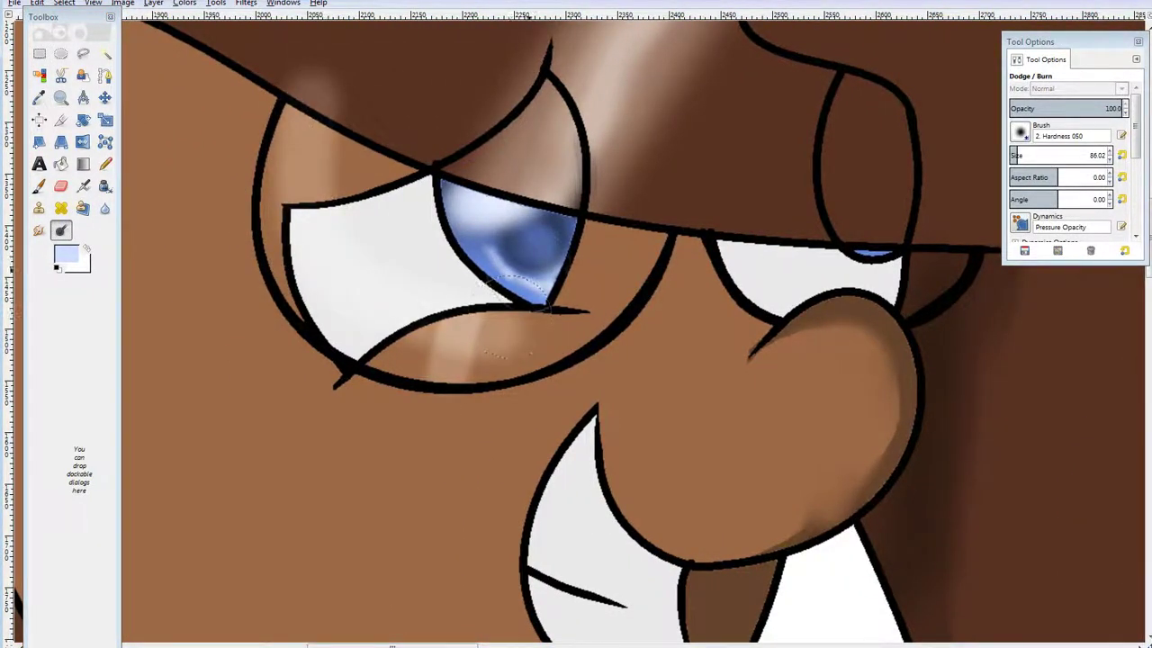
pyautogui.hotkey('ctrl', 'z')
pyautogui.hotkey('ctrl', 'z')
pyautogui.hotkey('ctrl', 'z')
# Dodge a soft glow around both eyes, across the eyelids, eye whites and top of the muzzle, with a brush size of 178.13.
pyautogui.click(1020, 131)
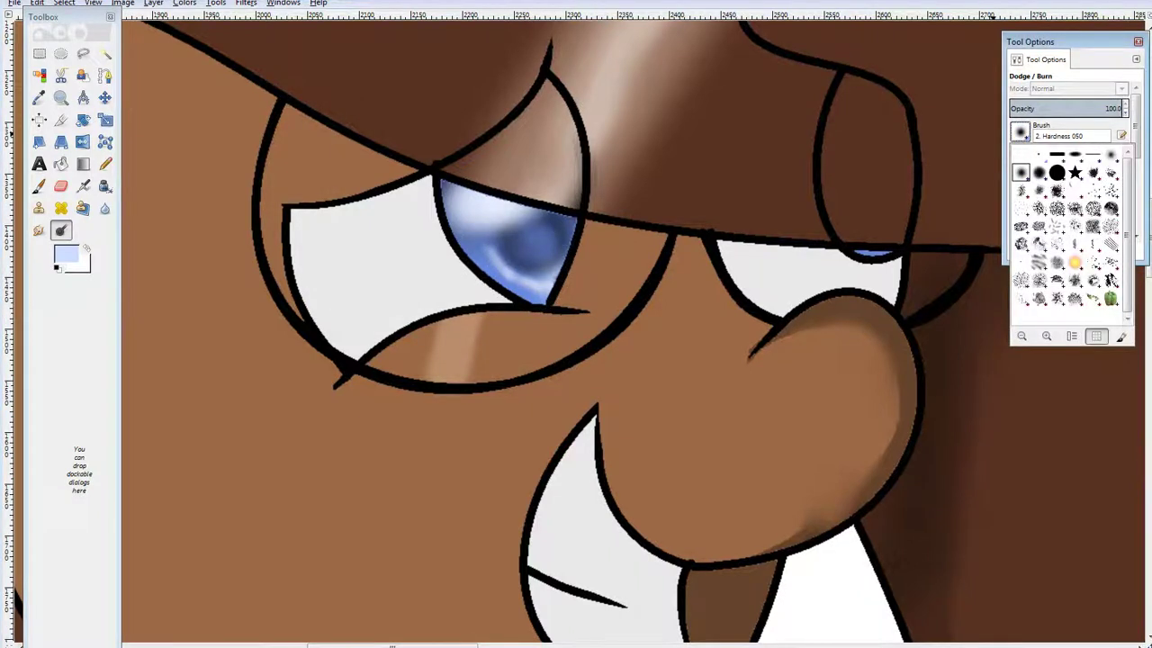
pyautogui.click(1020, 131)
pyautogui.moveTo(787, 256); pyautogui.dragTo(978, 261)
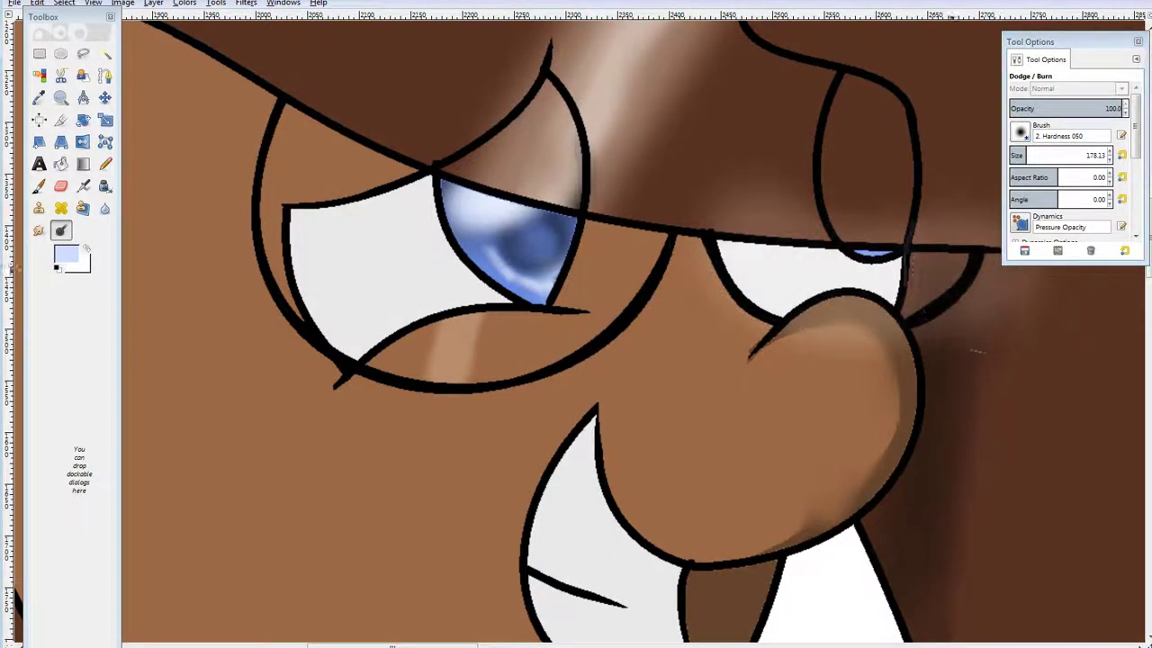
pyautogui.moveTo(431, 334); pyautogui.dragTo(610, 286)
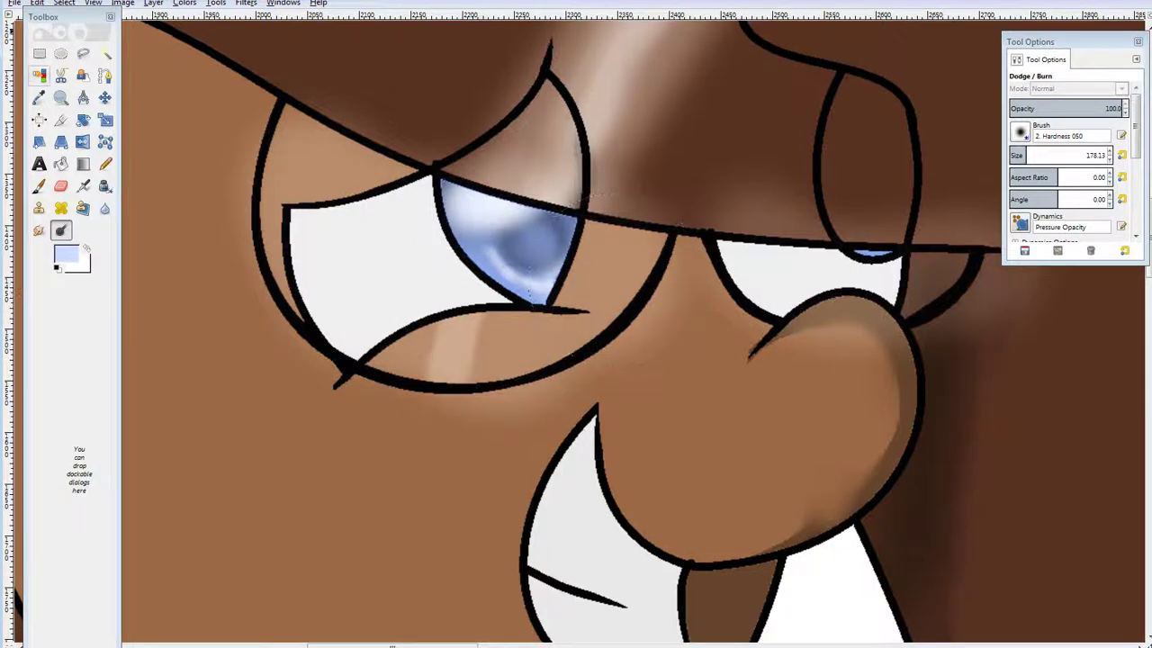
# Smudge the ear's dark shadow into the base brown with a brush size of 178.13.
pyautogui.click(61, 97)
pyautogui.click(1025, 127)
pyautogui.click(928, 209)
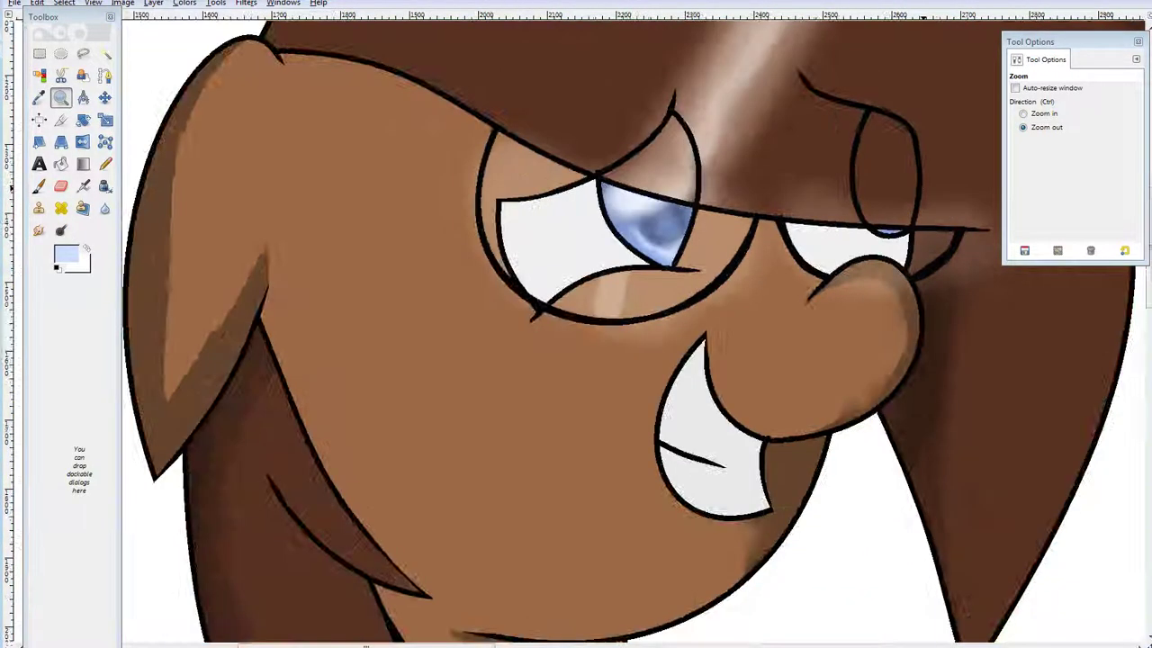
pyautogui.click(922, 184)
pyautogui.click(921, 184)
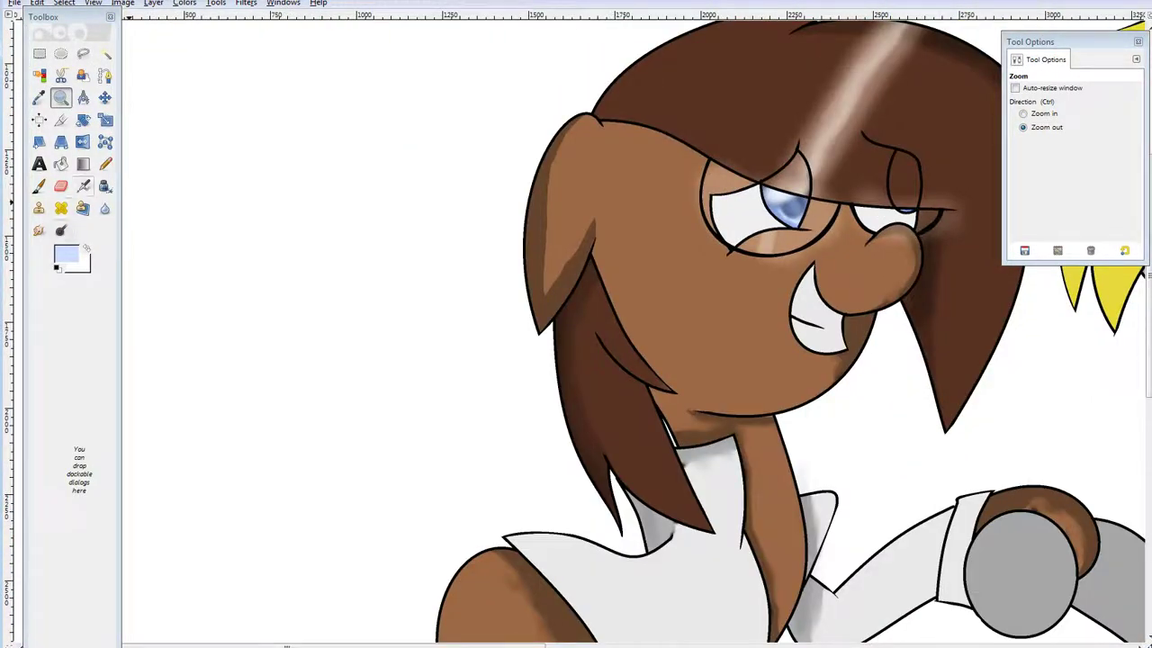
pyautogui.click(38, 231)
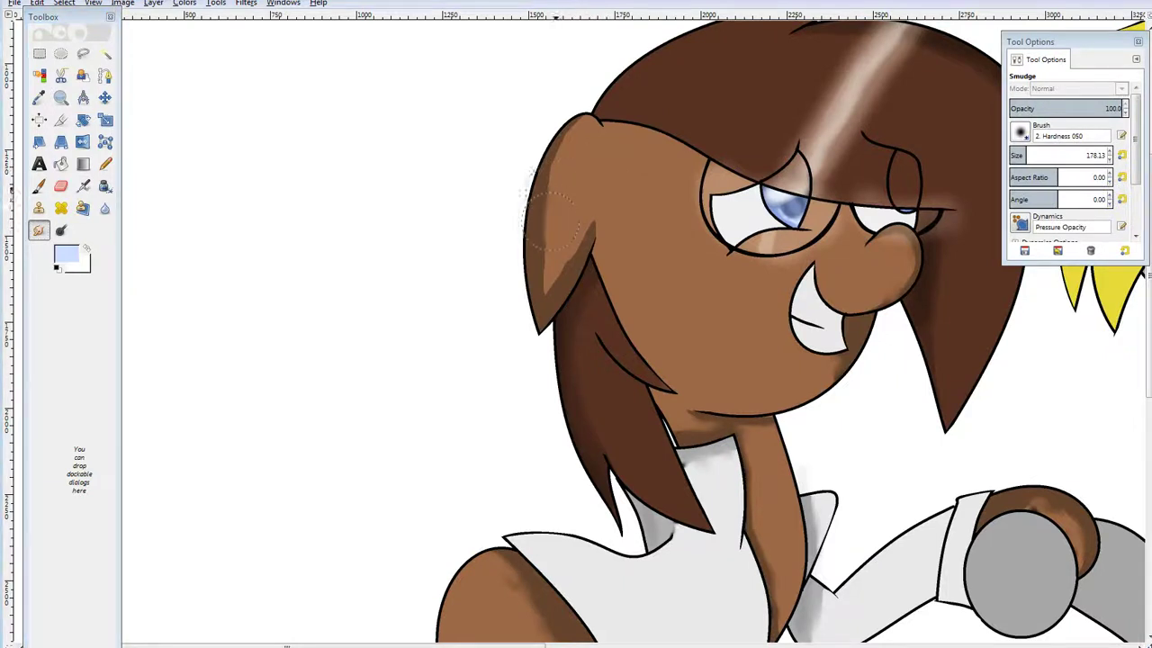
pyautogui.moveTo(550, 220)
pyautogui.mouseDown()
pyautogui.moveTo(554, 171)
pyautogui.moveTo(574, 142)
pyautogui.mouseUp()
pyautogui.moveTo(552, 257)
pyautogui.mouseDown()
pyautogui.moveTo(553, 279)
pyautogui.moveTo(573, 238)
pyautogui.mouseUp()
pyautogui.scroll(-6, 576, 229)
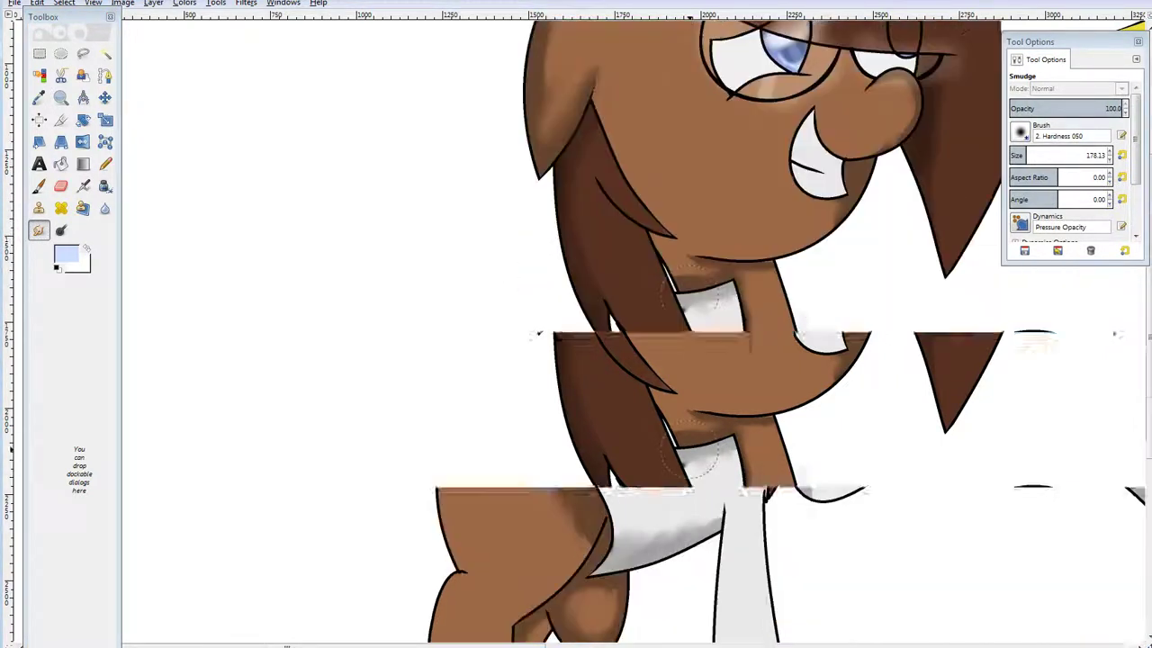
# Outline a flask shape on the brown flank with Free Select and lighten its interior using Dodge / Burn at brush size 178.13.
pyautogui.moveTo(540, 342)
pyautogui.mouseDown()
pyautogui.moveTo(531, 261)
pyautogui.moveTo(556, 371)
pyautogui.mouseUp()
pyautogui.click(62, 97)
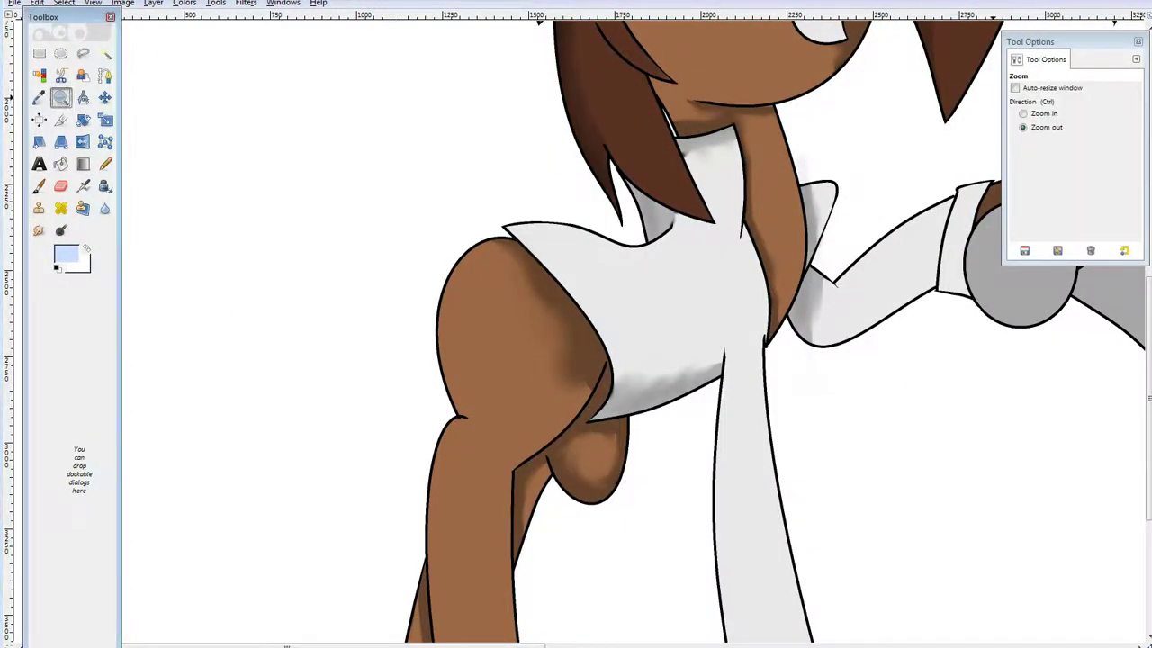
pyautogui.click(1023, 113)
pyautogui.click(528, 349)
pyautogui.click(528, 349)
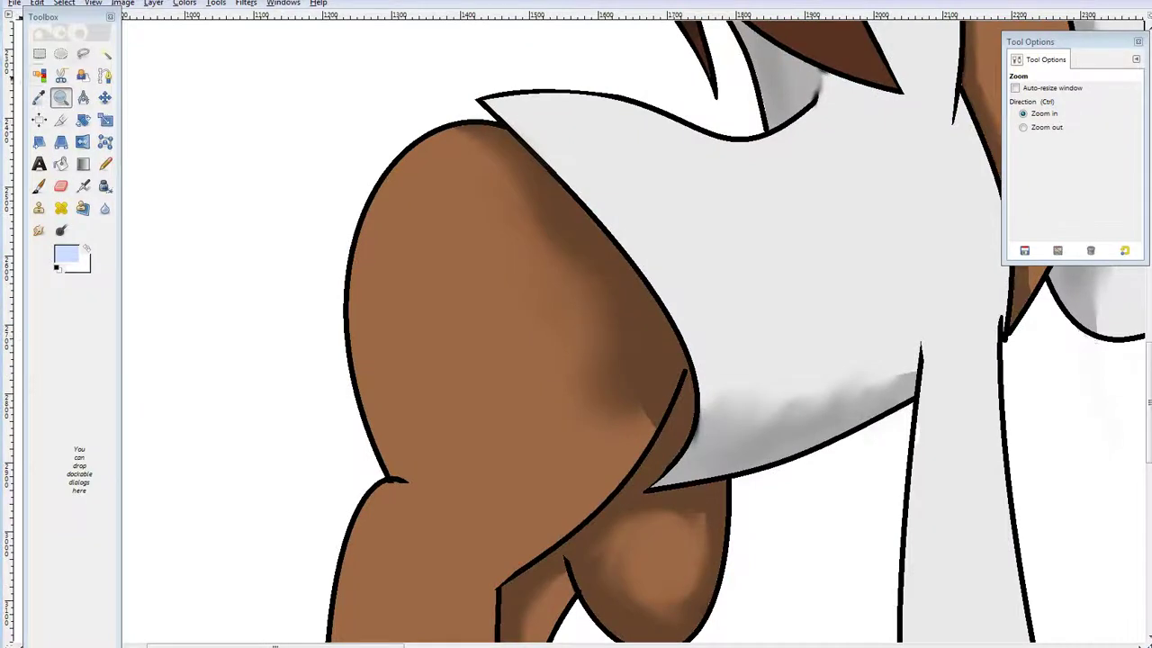
pyautogui.press('f')
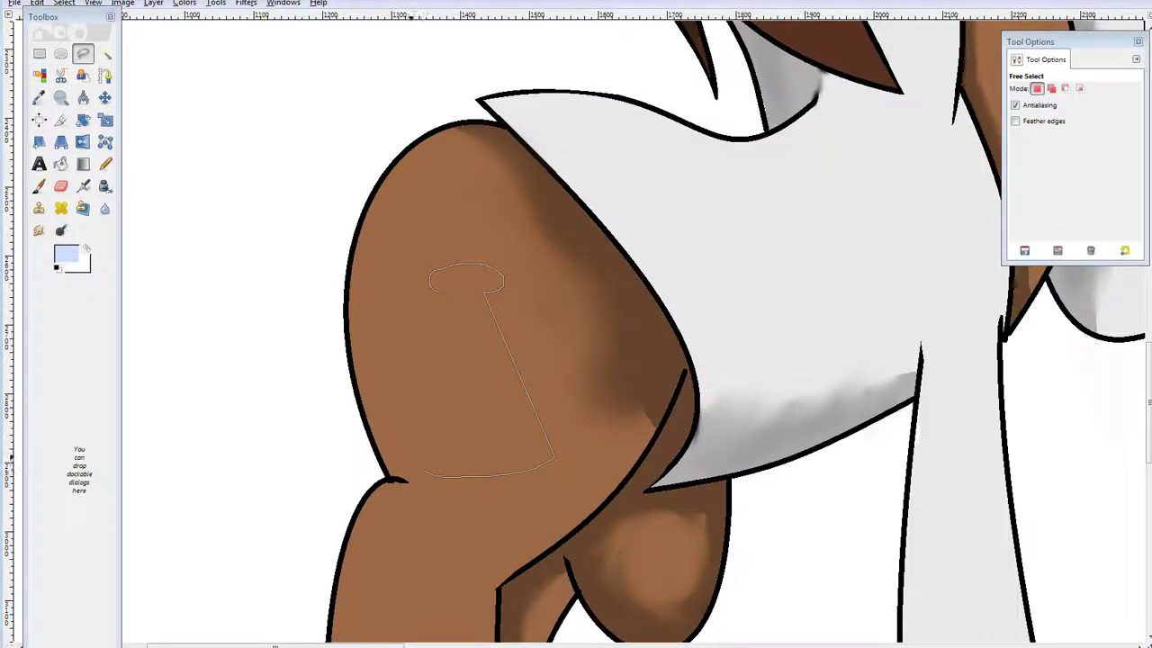
pyautogui.click(439, 295)
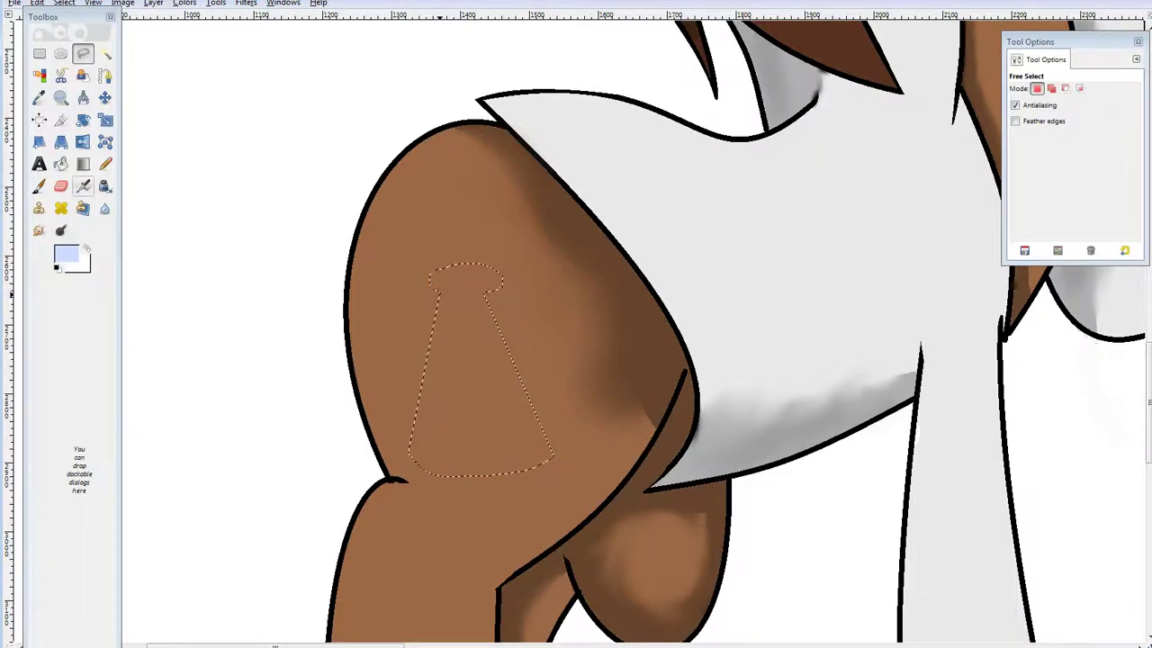
pyautogui.click(61, 230)
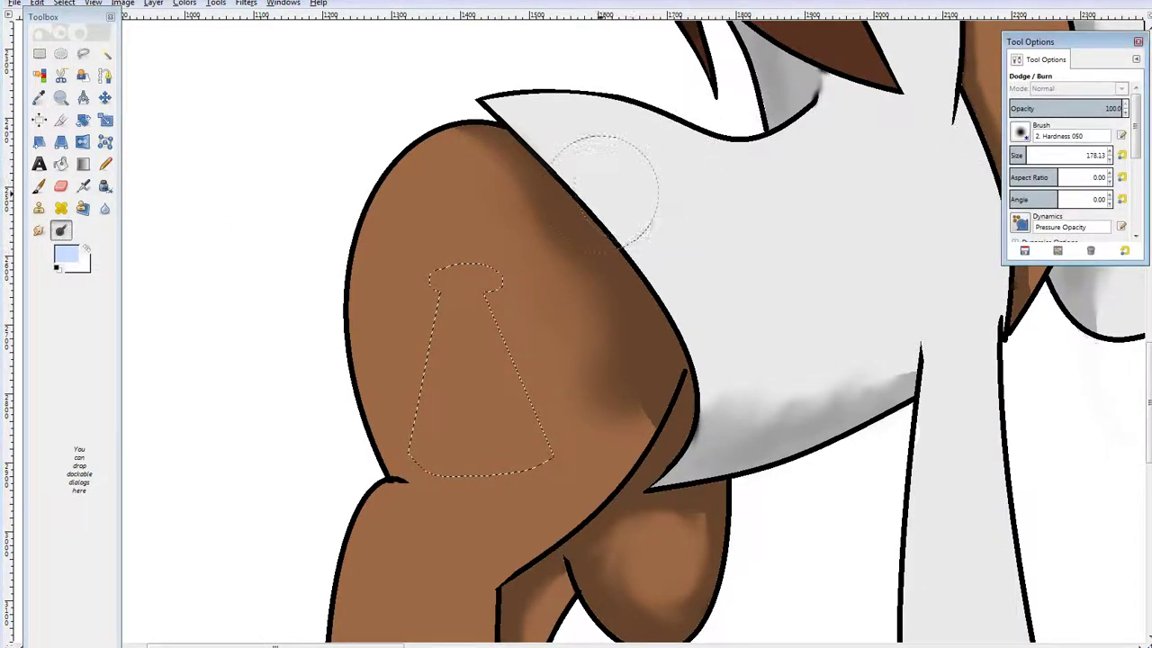
pyautogui.moveTo(454, 270)
pyautogui.mouseDown()
pyautogui.moveTo(459, 454)
pyautogui.moveTo(517, 431)
pyautogui.mouseUp()
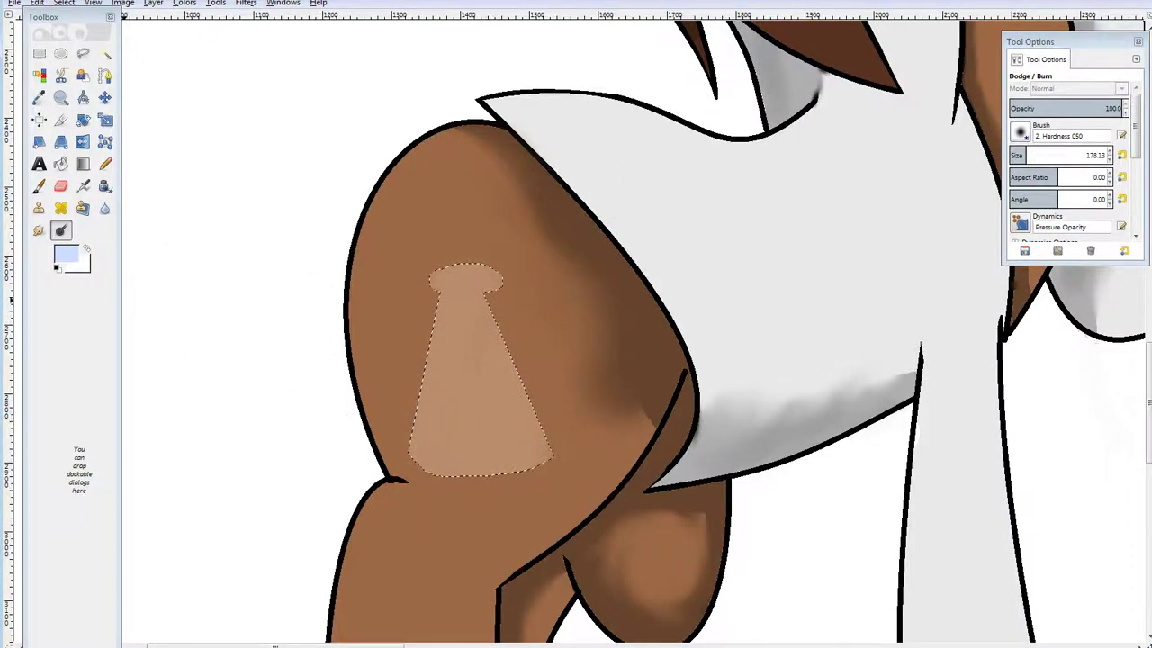
# Set the foreground colour to blue 4f7fff and airbrush the lower part of the flask selection with it.
pyautogui.click(66, 255)
pyautogui.click(175, 210)
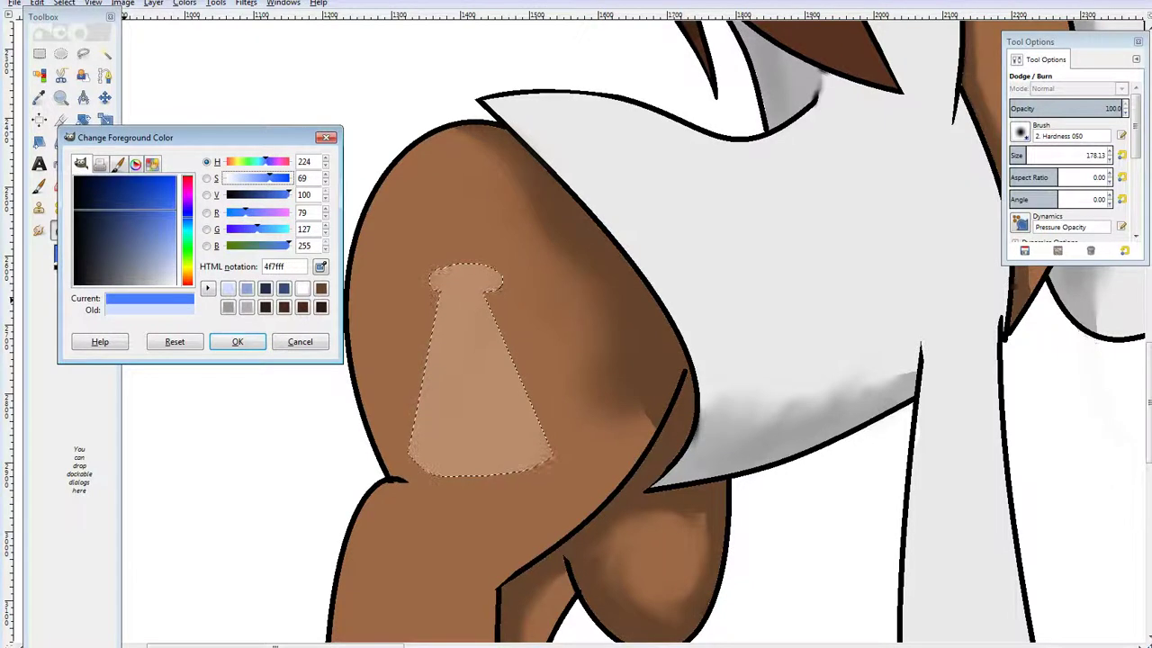
pyautogui.click(238, 342)
pyautogui.click(83, 186)
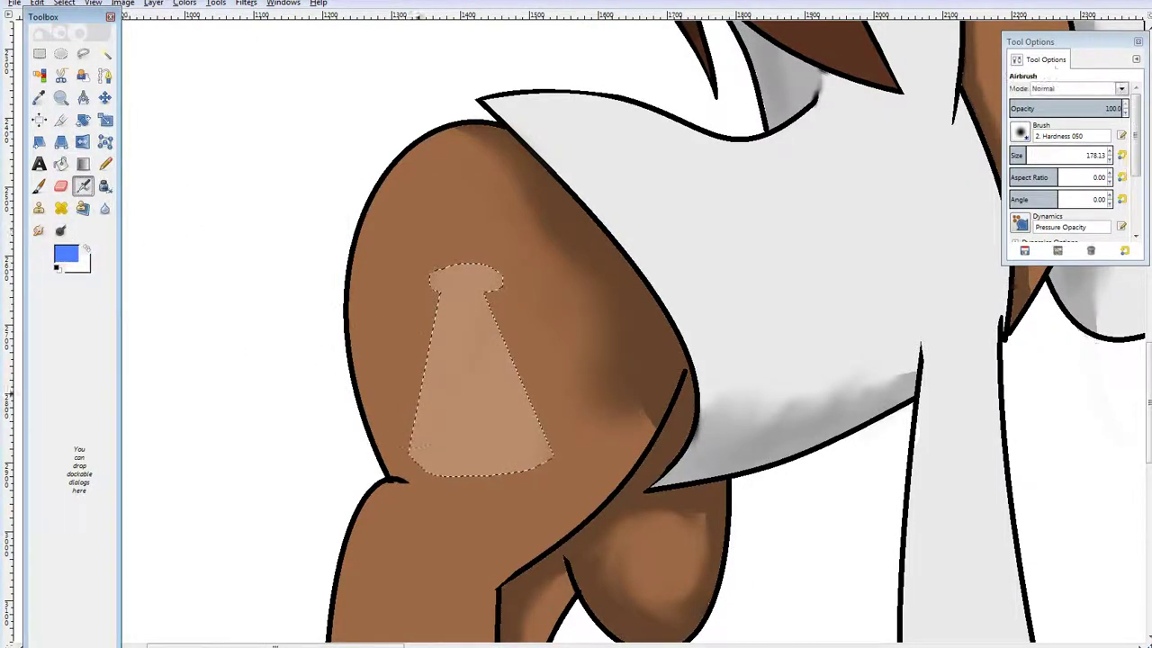
pyautogui.moveTo(371, 390)
pyautogui.mouseDown()
pyautogui.moveTo(352, 370)
pyautogui.moveTo(645, 452)
pyautogui.mouseUp()
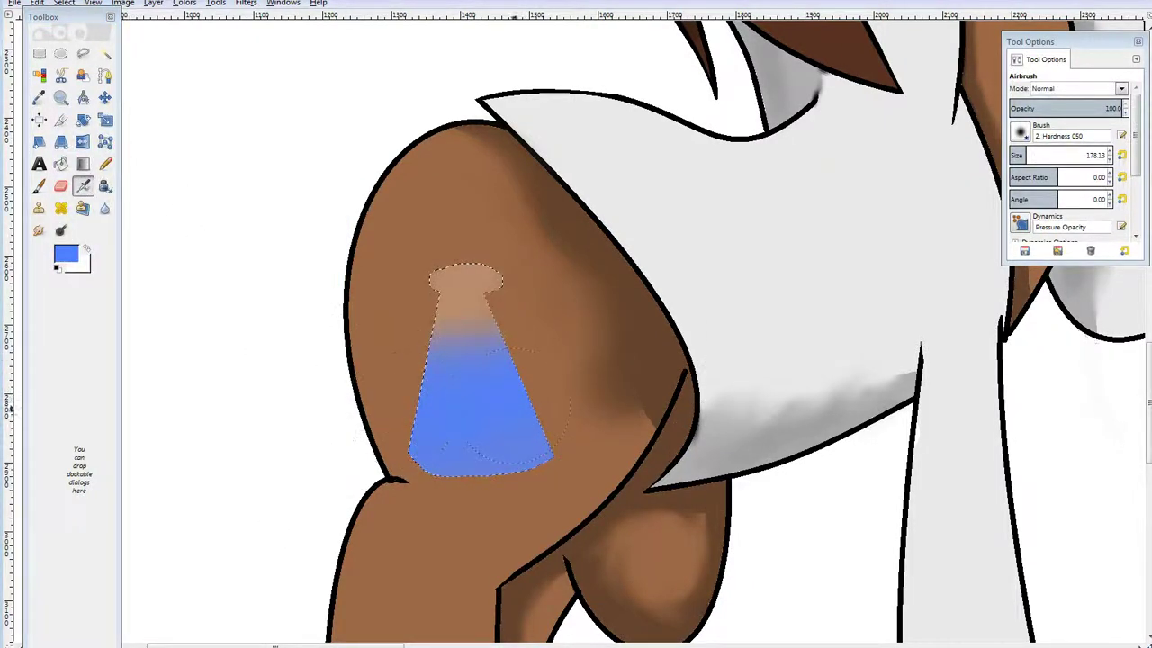
# Choose a darker blue and airbrush a soft shade along the flask's lower edge.
pyautogui.click(66, 256)
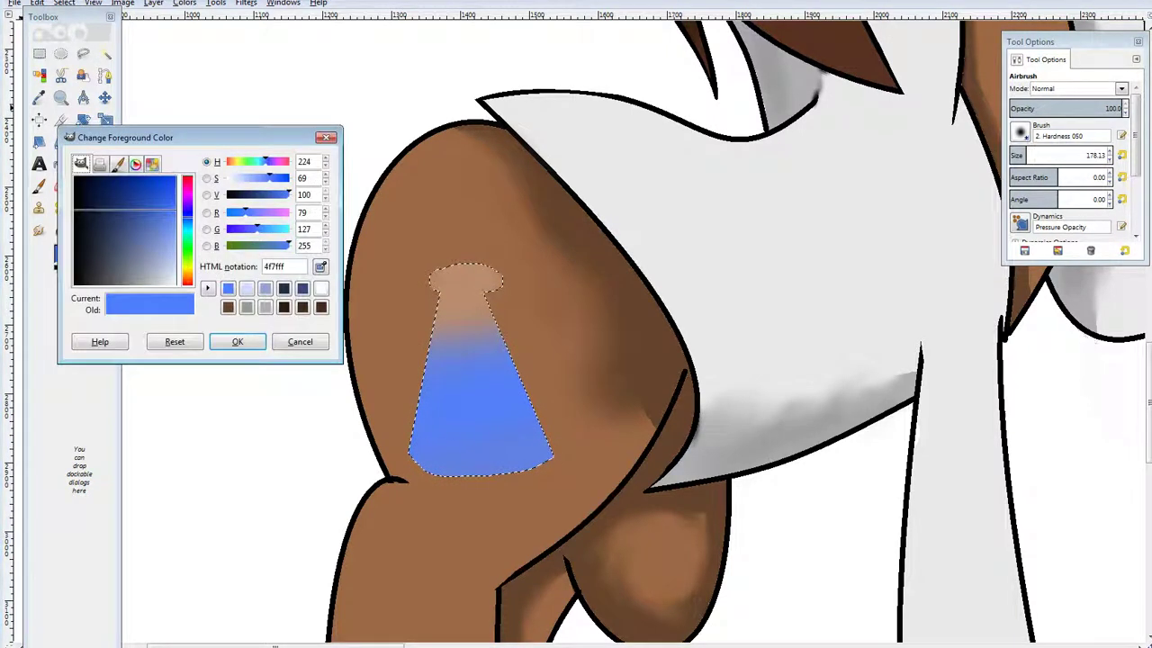
pyautogui.click(167, 203)
pyautogui.click(236, 340)
pyautogui.moveTo(371, 441)
pyautogui.mouseDown()
pyautogui.moveTo(393, 447)
pyautogui.moveTo(381, 465)
pyautogui.mouseUp()
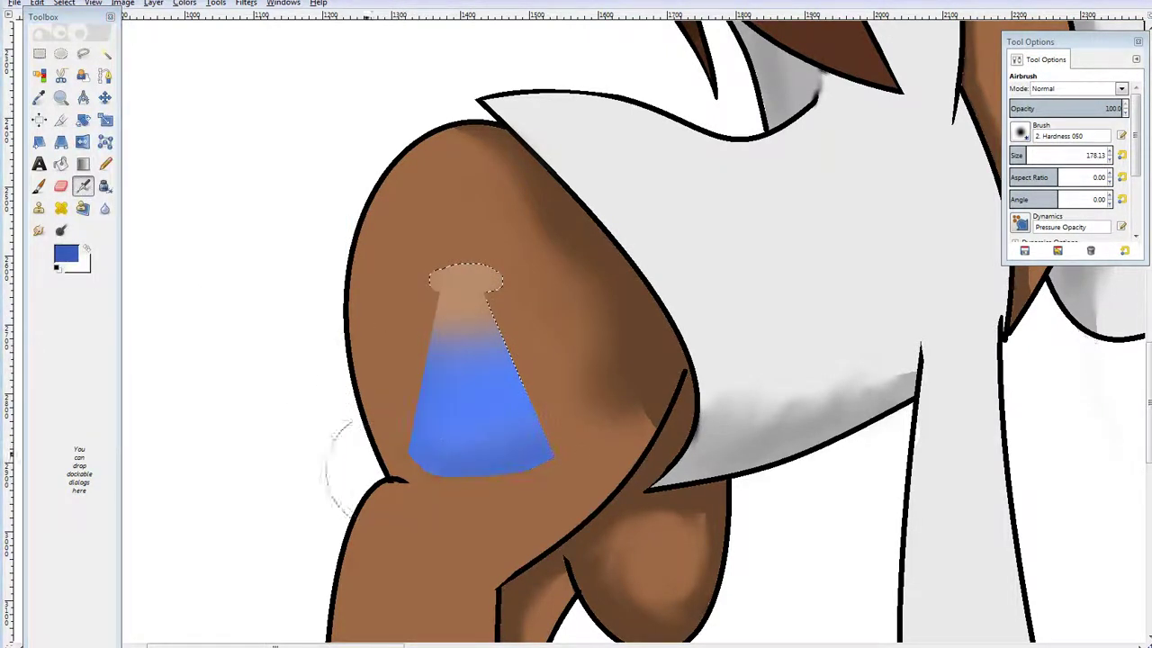
# Dodge a bright highlight along the flask's right side and rim, and clear the selection.
pyautogui.click(61, 232)
pyautogui.moveTo(489, 270)
pyautogui.mouseDown()
pyautogui.moveTo(520, 331)
pyautogui.moveTo(496, 241)
pyautogui.moveTo(550, 358)
pyautogui.moveTo(534, 293)
pyautogui.mouseUp()
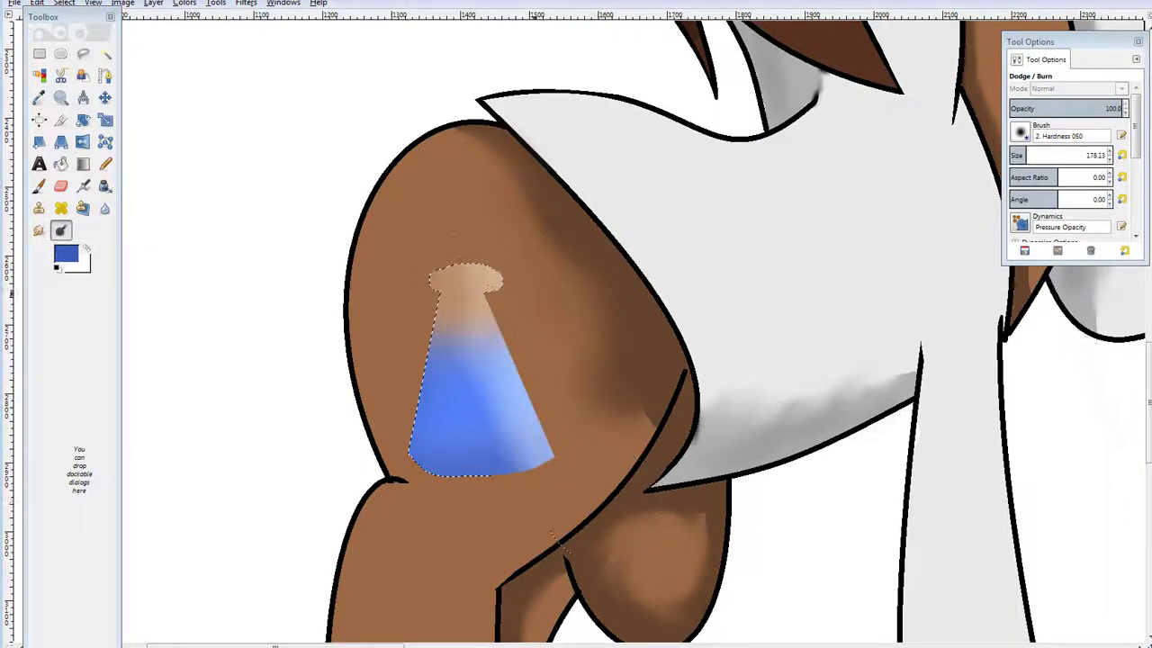
pyautogui.moveTo(479, 336); pyautogui.dragTo(540, 461)
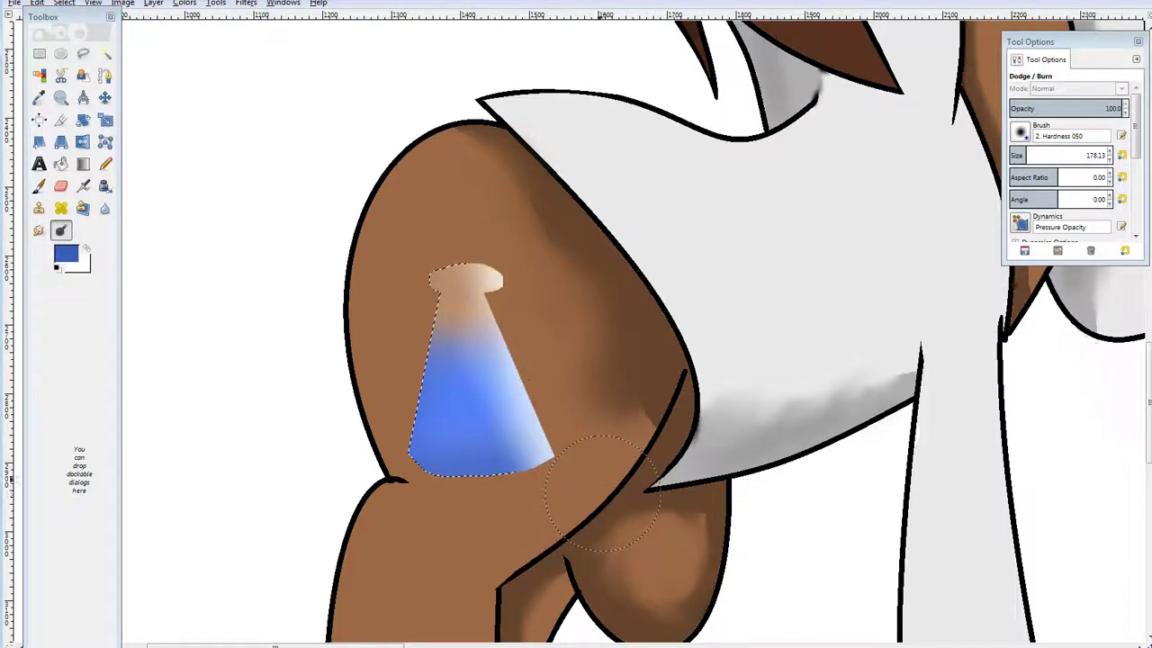
pyautogui.click(39, 54)
pyautogui.moveTo(369, 198); pyautogui.dragTo(469, 278)
pyautogui.click(473, 213)
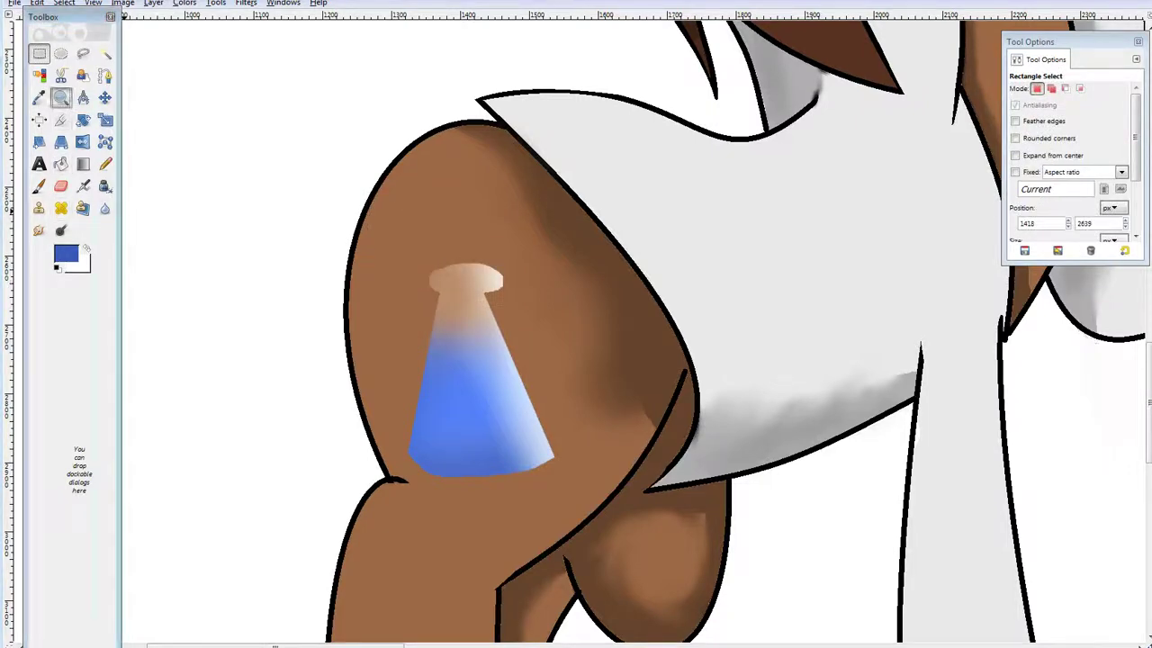
# Select all of the second pony's grey coat areas with Select by Color at threshold 15.0.
pyautogui.press('z')
pyautogui.click(834, 262)
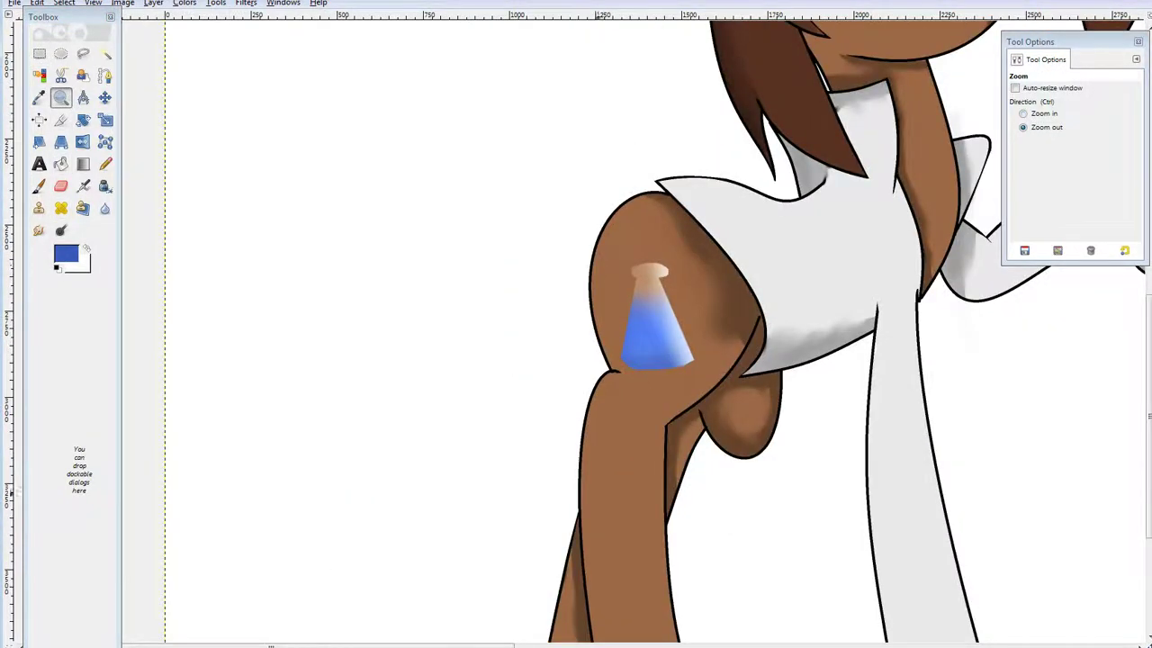
pyautogui.moveTo(458, 645); pyautogui.dragTo(793, 645)
pyautogui.scroll(5, 791, 500)
pyautogui.click(38, 76)
pyautogui.click(320, 529)
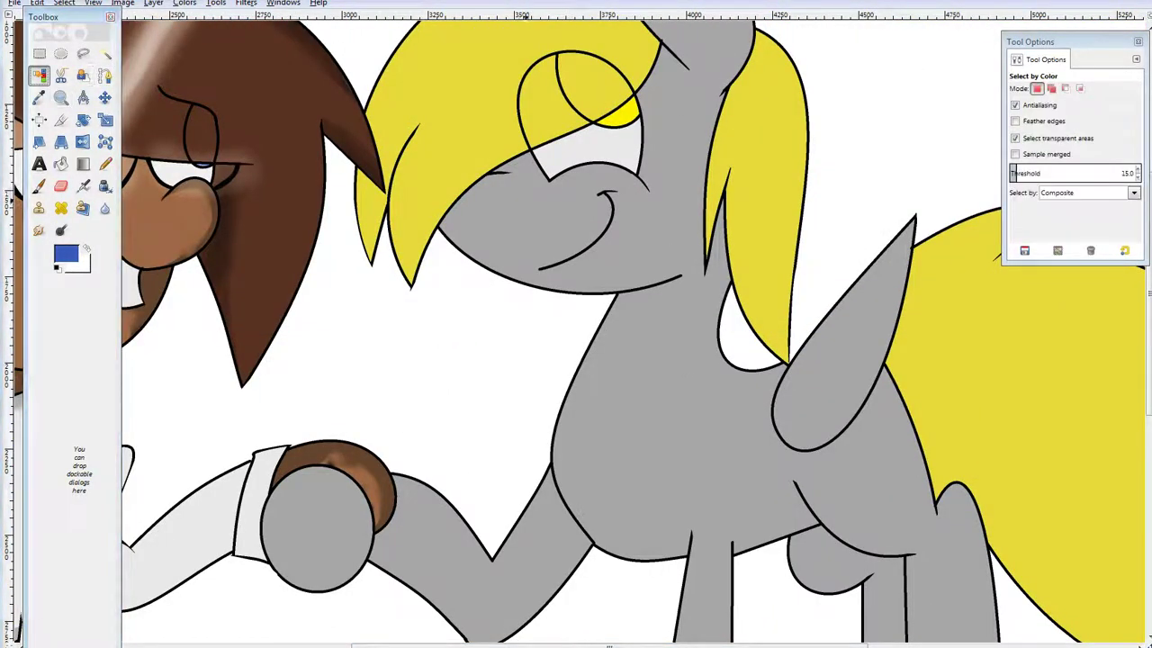
# Pick the coat's grey, darken it as the foreground colour, and pencil a shadow on the face beneath the yellow forelock.
pyautogui.click(39, 97)
pyautogui.click(320, 529)
pyautogui.click(66, 253)
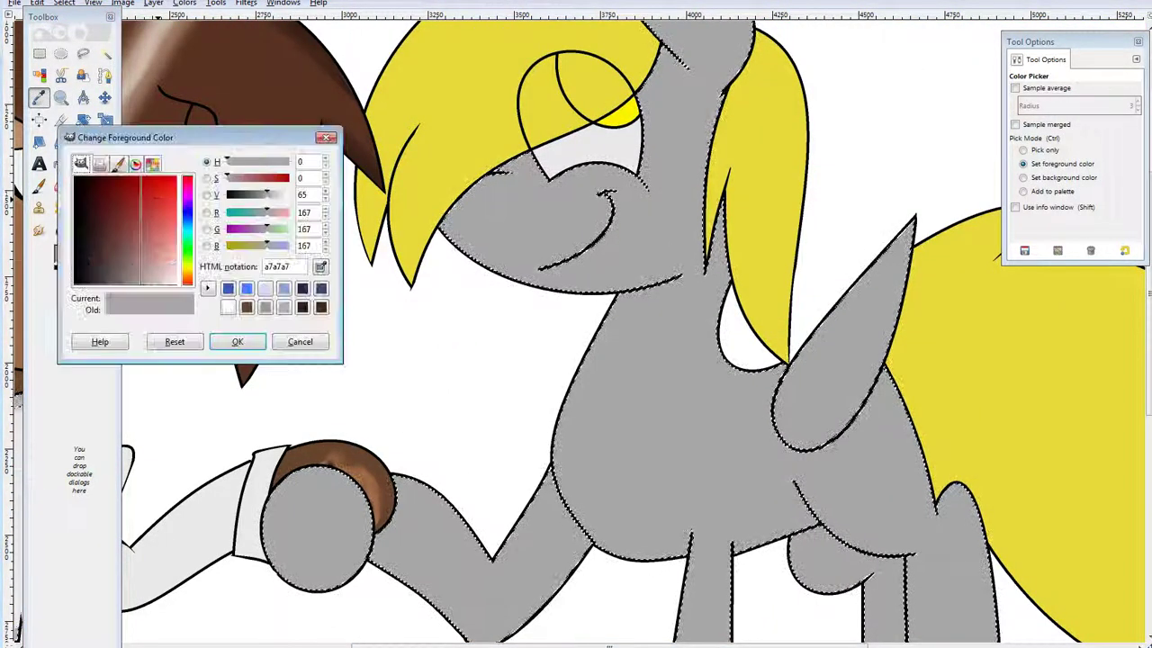
pyautogui.moveTo(271, 194); pyautogui.dragTo(254, 193)
pyautogui.click(237, 341)
pyautogui.press('n')
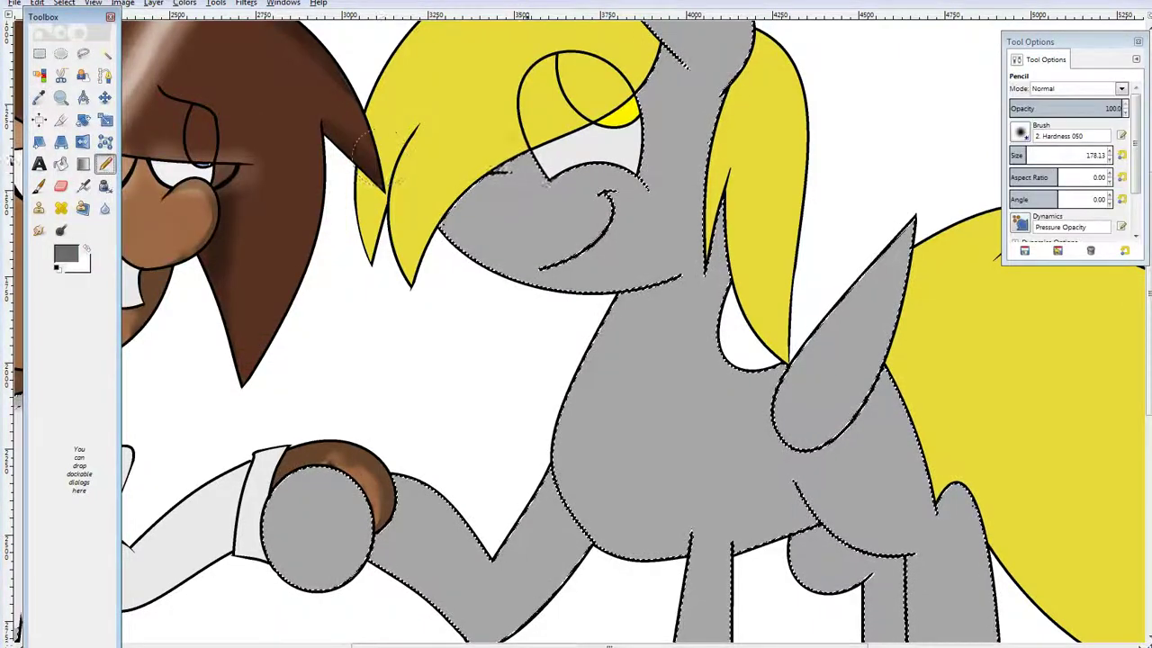
pyautogui.moveTo(535, 171); pyautogui.dragTo(437, 256)
# Reduce the pencil size to 78.94 and draw dark grey shadows along the ear's outer edge and the neck behind the mane.
pyautogui.scroll(3, 437, 256)
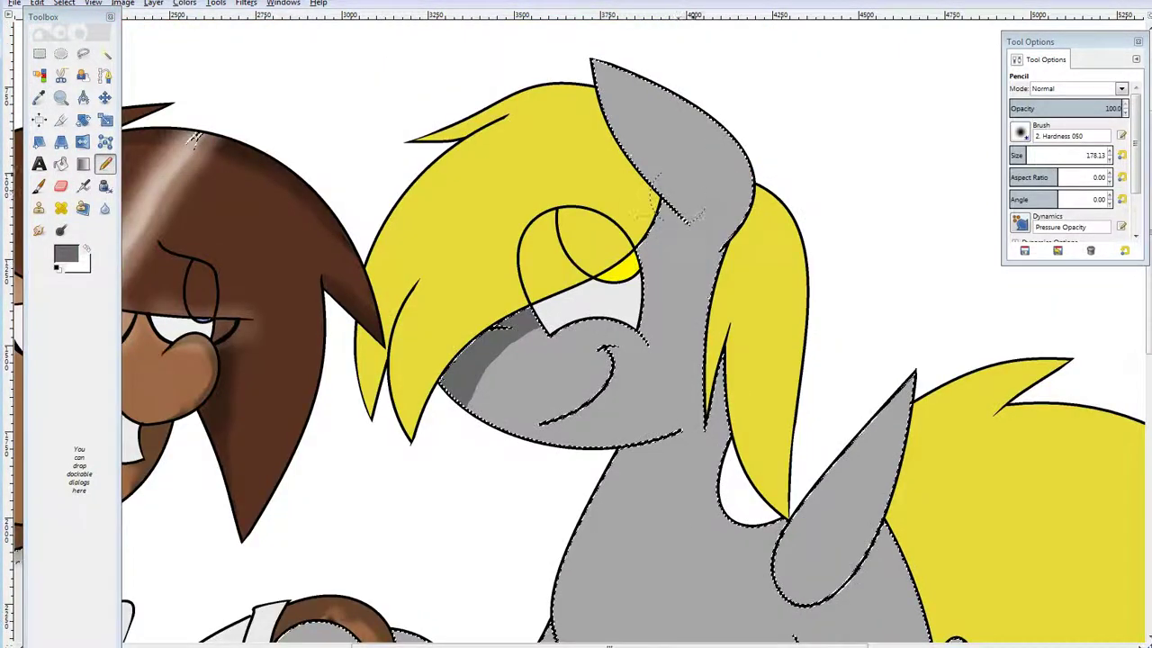
pyautogui.click(1017, 155)
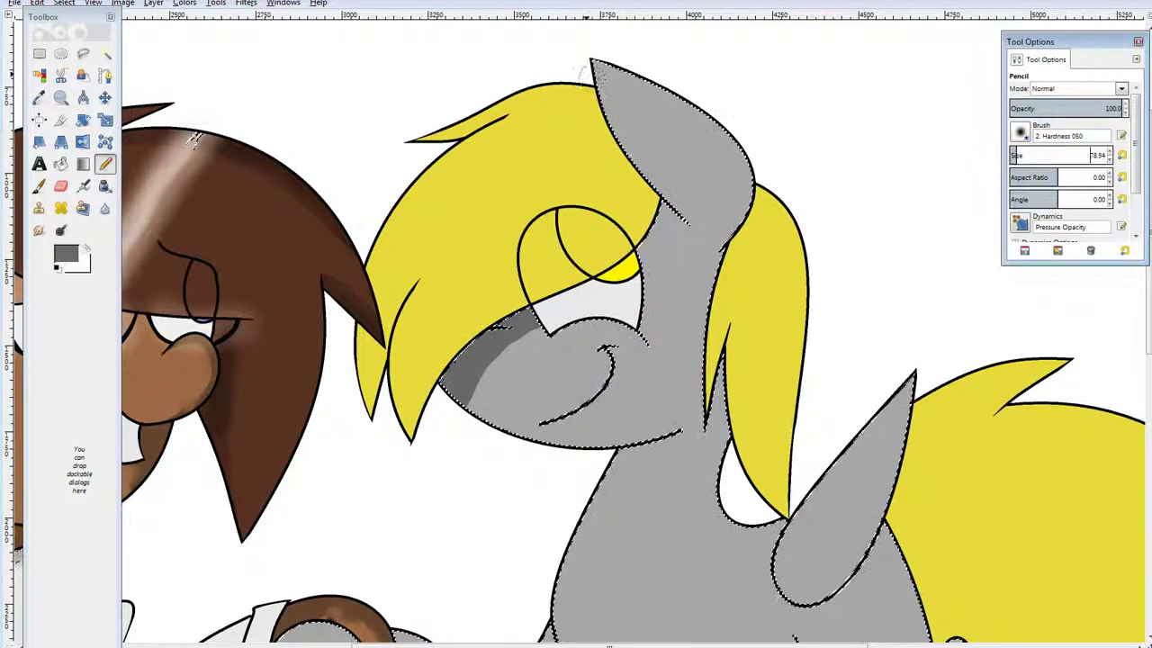
pyautogui.moveTo(589, 65)
pyautogui.mouseDown()
pyautogui.moveTo(672, 101)
pyautogui.moveTo(745, 180)
pyautogui.moveTo(749, 251)
pyautogui.mouseUp()
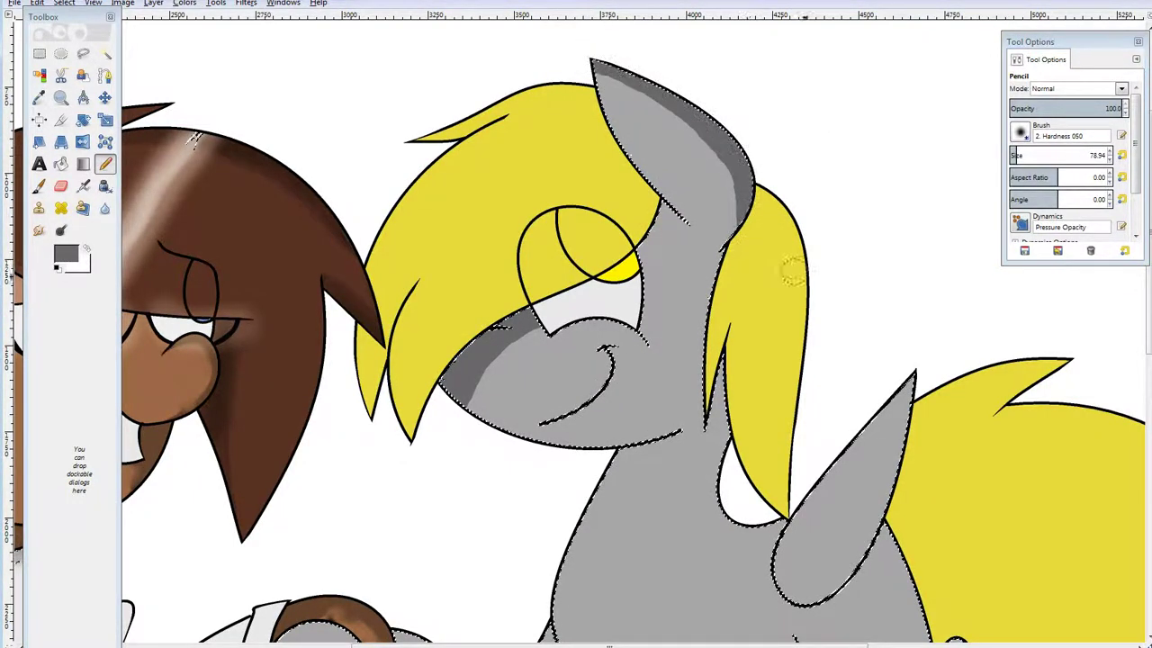
pyautogui.scroll(-6, 792, 270)
pyautogui.moveTo(746, 135); pyautogui.dragTo(730, 38)
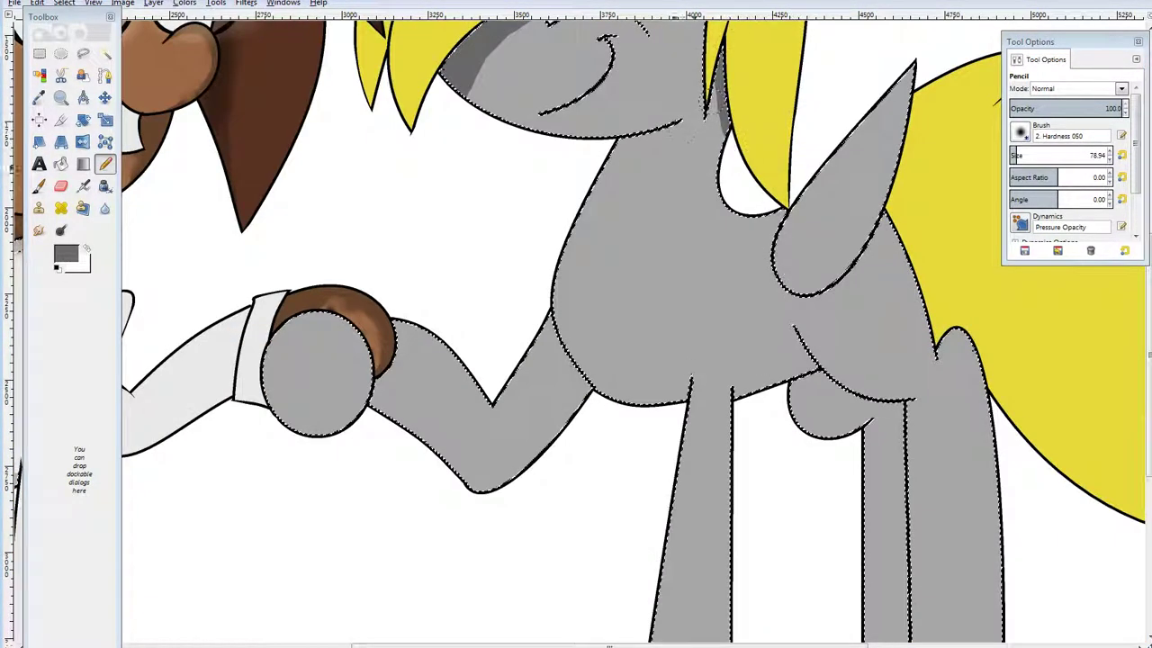
# Pencil dark grey shadows beneath the jaw, down the chest, and along the raised foreleg and its round hoof.
pyautogui.moveTo(689, 111)
pyautogui.mouseDown()
pyautogui.moveTo(593, 146)
pyautogui.moveTo(643, 130)
pyautogui.moveTo(555, 248)
pyautogui.moveTo(557, 342)
pyautogui.moveTo(611, 416)
pyautogui.moveTo(571, 333)
pyautogui.moveTo(628, 152)
pyautogui.mouseUp()
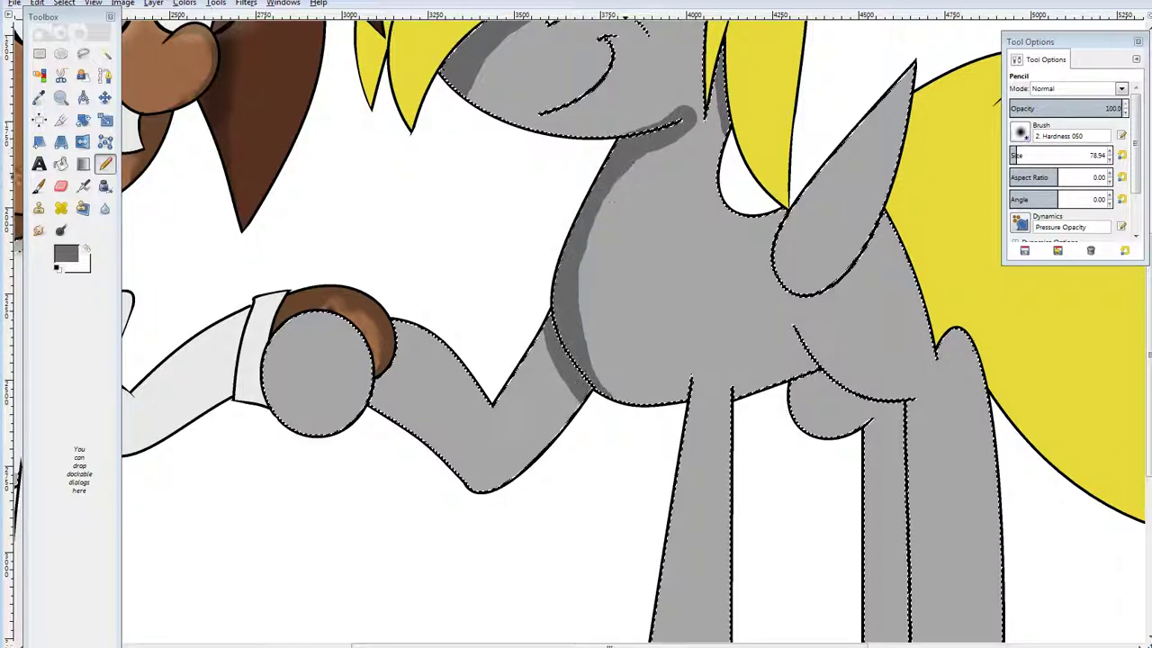
pyautogui.moveTo(551, 315)
pyautogui.mouseDown()
pyautogui.moveTo(562, 387)
pyautogui.moveTo(486, 490)
pyautogui.mouseUp()
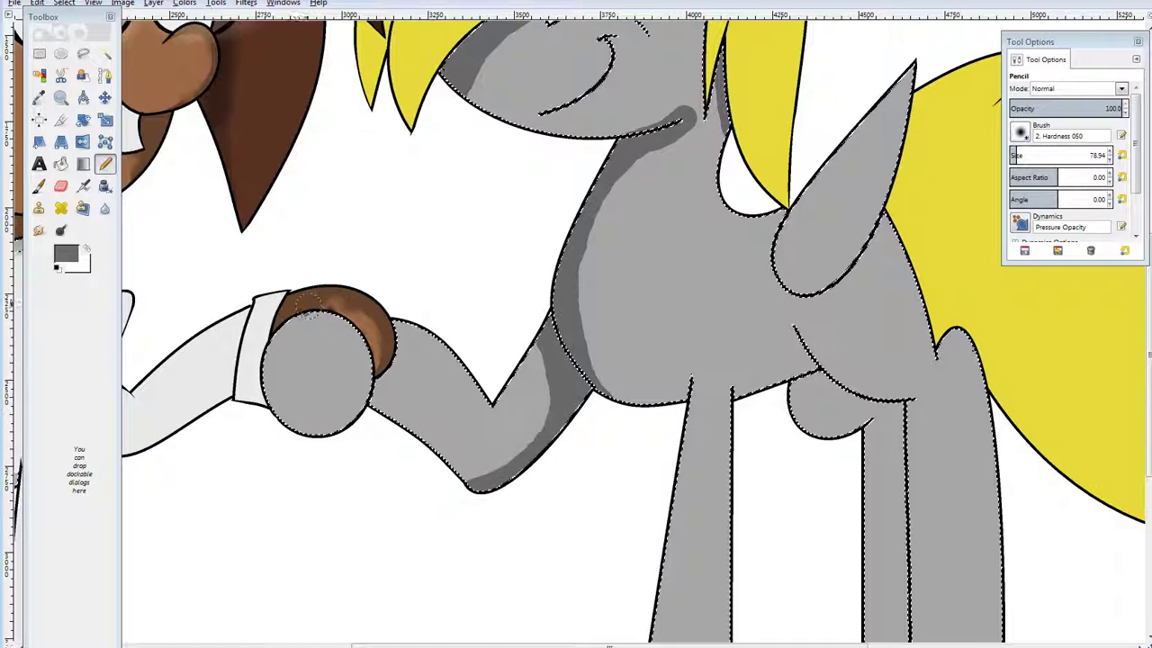
pyautogui.moveTo(308, 305)
pyautogui.mouseDown()
pyautogui.moveTo(359, 352)
pyautogui.moveTo(348, 432)
pyautogui.mouseUp()
pyautogui.moveTo(270, 444)
pyautogui.mouseDown()
pyautogui.moveTo(311, 440)
pyautogui.moveTo(293, 435)
pyautogui.moveTo(356, 374)
pyautogui.moveTo(271, 320)
pyautogui.mouseUp()
pyautogui.moveTo(398, 303)
pyautogui.mouseDown()
pyautogui.moveTo(353, 449)
pyautogui.moveTo(406, 279)
pyautogui.mouseUp()
pyautogui.moveTo(376, 405)
pyautogui.mouseDown()
pyautogui.moveTo(449, 507)
pyautogui.moveTo(405, 405)
pyautogui.moveTo(468, 473)
pyautogui.moveTo(448, 483)
pyautogui.moveTo(491, 473)
pyautogui.moveTo(540, 410)
pyautogui.moveTo(545, 315)
pyautogui.mouseUp()
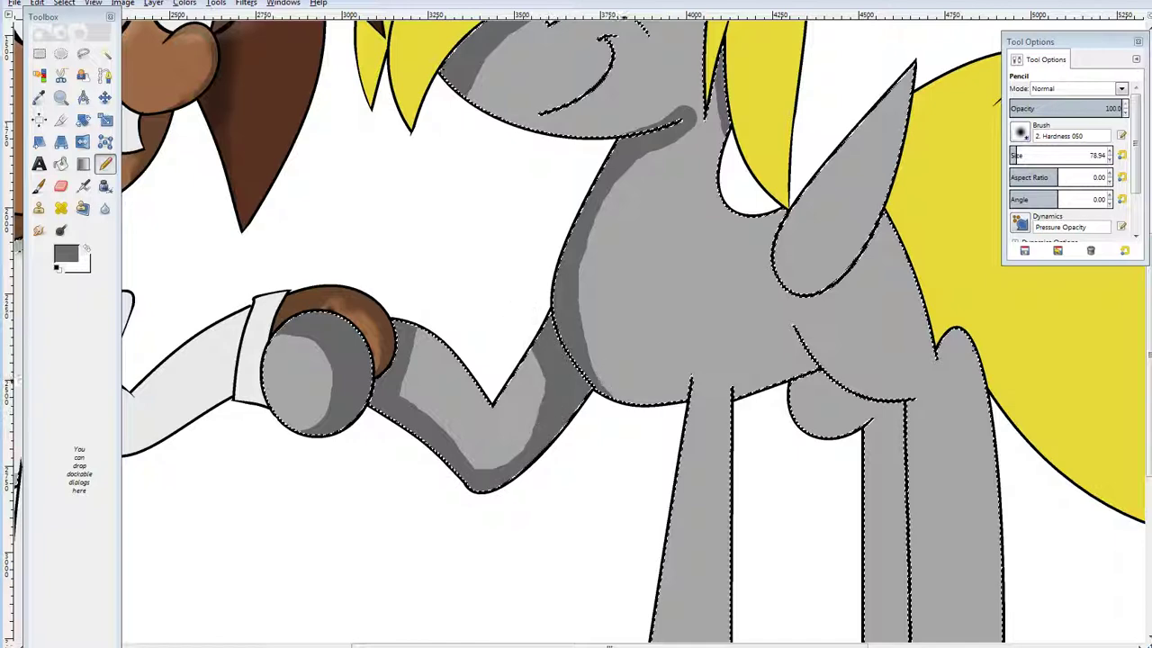
# Pick the coat's base grey and pencil over the excess shadow around the jaw line, undoing a stray stroke.
pyautogui.click(39, 98)
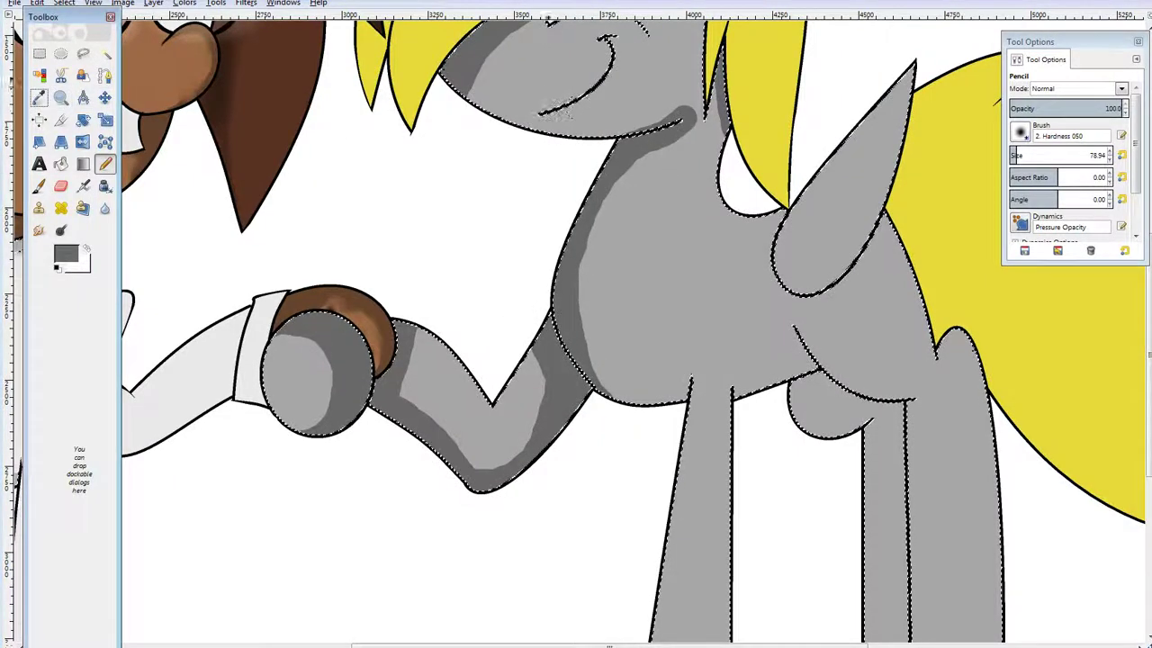
pyautogui.click(441, 382)
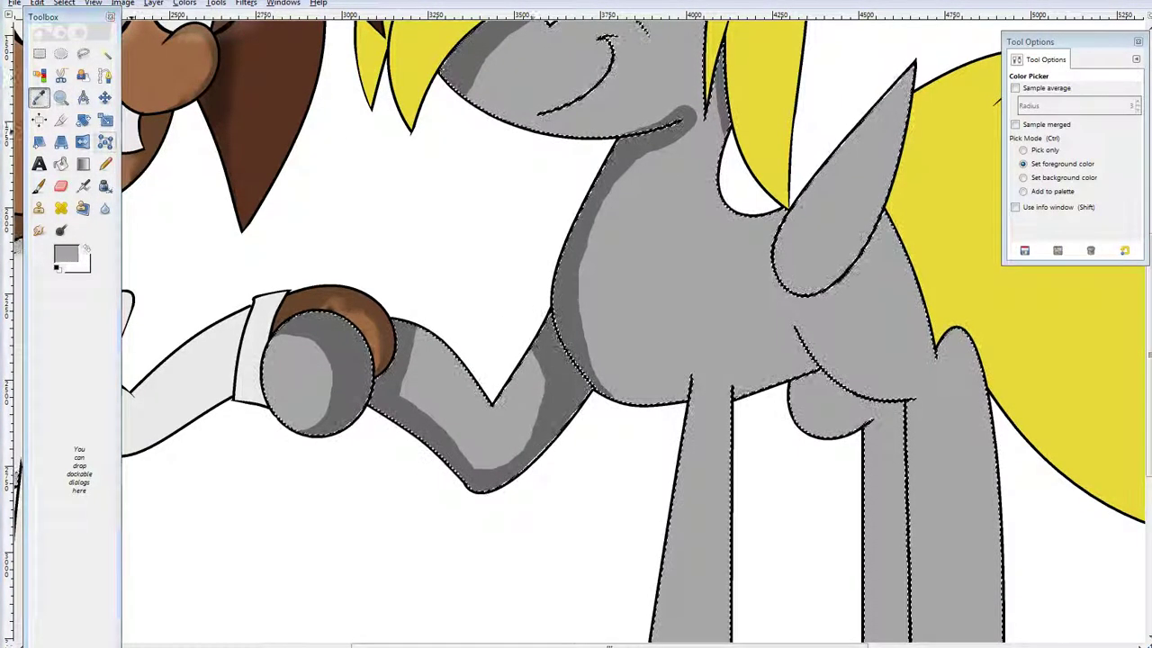
pyautogui.click(106, 163)
pyautogui.moveTo(597, 123)
pyautogui.mouseDown()
pyautogui.moveTo(690, 115)
pyautogui.moveTo(658, 117)
pyautogui.mouseUp()
pyautogui.hotkey('ctrl', 'z')
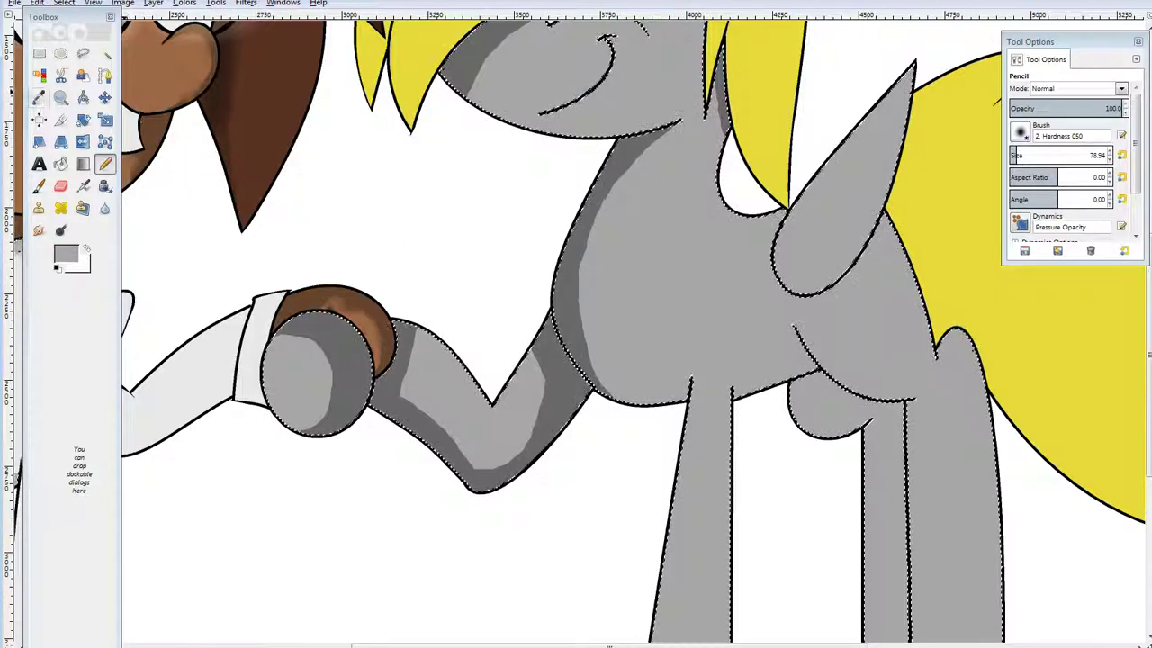
# Pick the dark shadow grey again and pencil shadows along the wing's rear and lower edges and on the body around it.
pyautogui.press('o')
pyautogui.press('n')
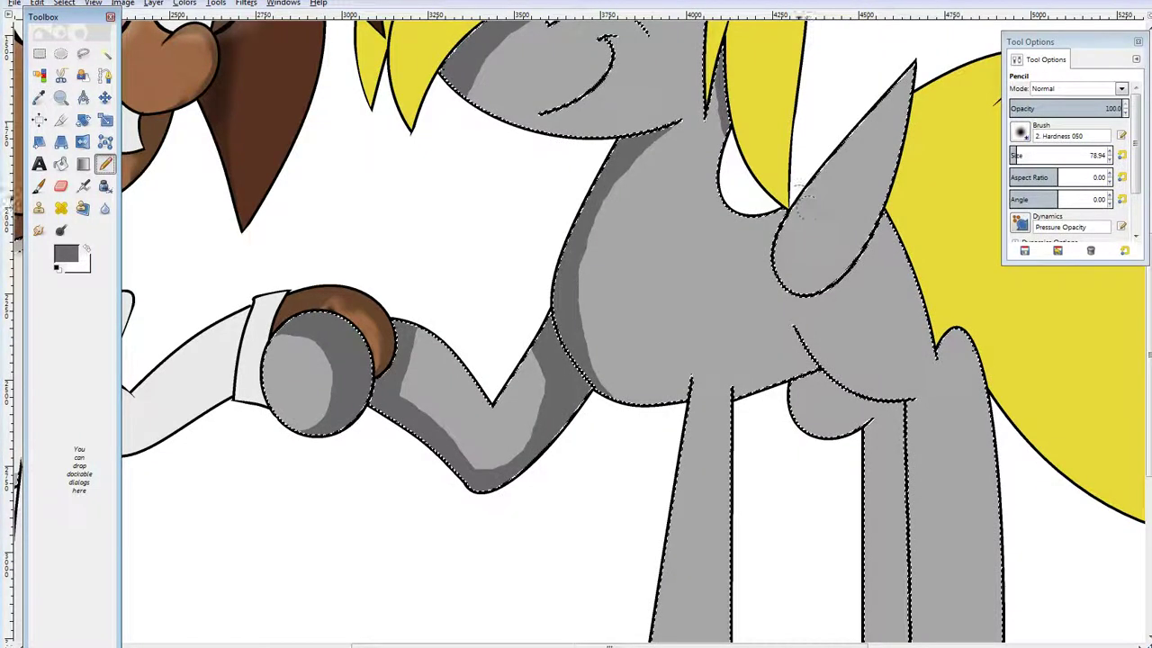
pyautogui.moveTo(785, 203)
pyautogui.mouseDown()
pyautogui.moveTo(766, 232)
pyautogui.moveTo(779, 284)
pyautogui.moveTo(866, 248)
pyautogui.moveTo(912, 62)
pyautogui.mouseUp()
pyautogui.moveTo(817, 261)
pyautogui.mouseDown()
pyautogui.moveTo(837, 251)
pyautogui.moveTo(911, 51)
pyautogui.moveTo(850, 208)
pyautogui.moveTo(792, 270)
pyautogui.moveTo(787, 189)
pyautogui.mouseUp()
pyautogui.hotkey('ctrl', 'z')
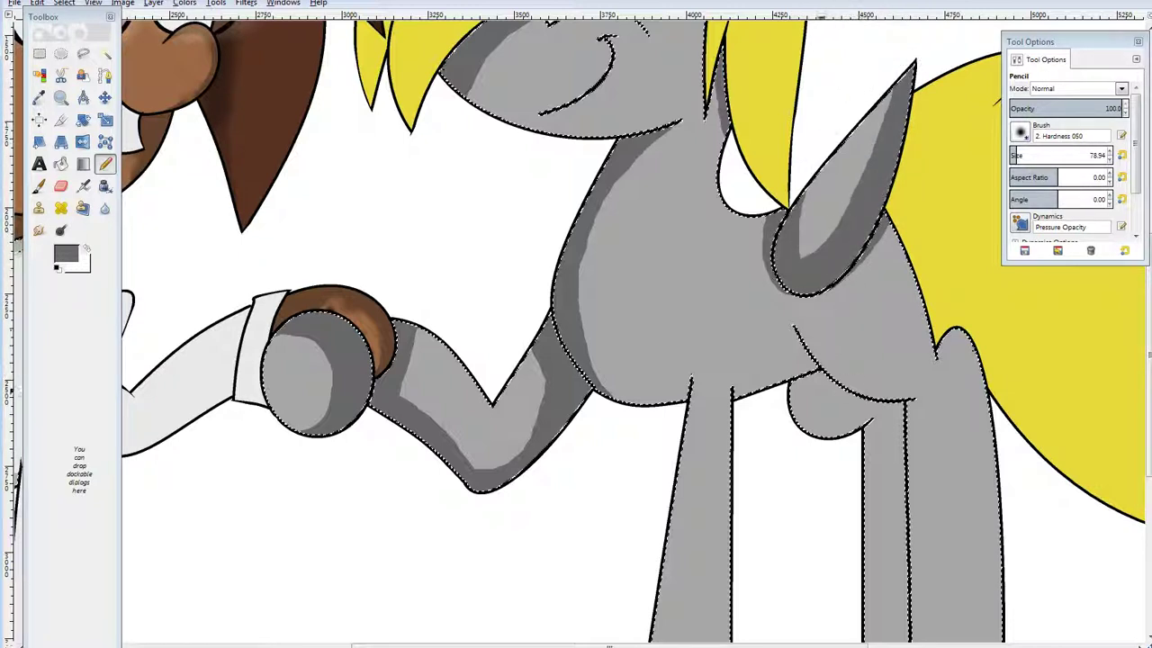
# Pencil a dark grey shadow on the hind legs beneath the thigh line and cover the overflow with the base grey.
pyautogui.moveTo(792, 369); pyautogui.dragTo(916, 398)
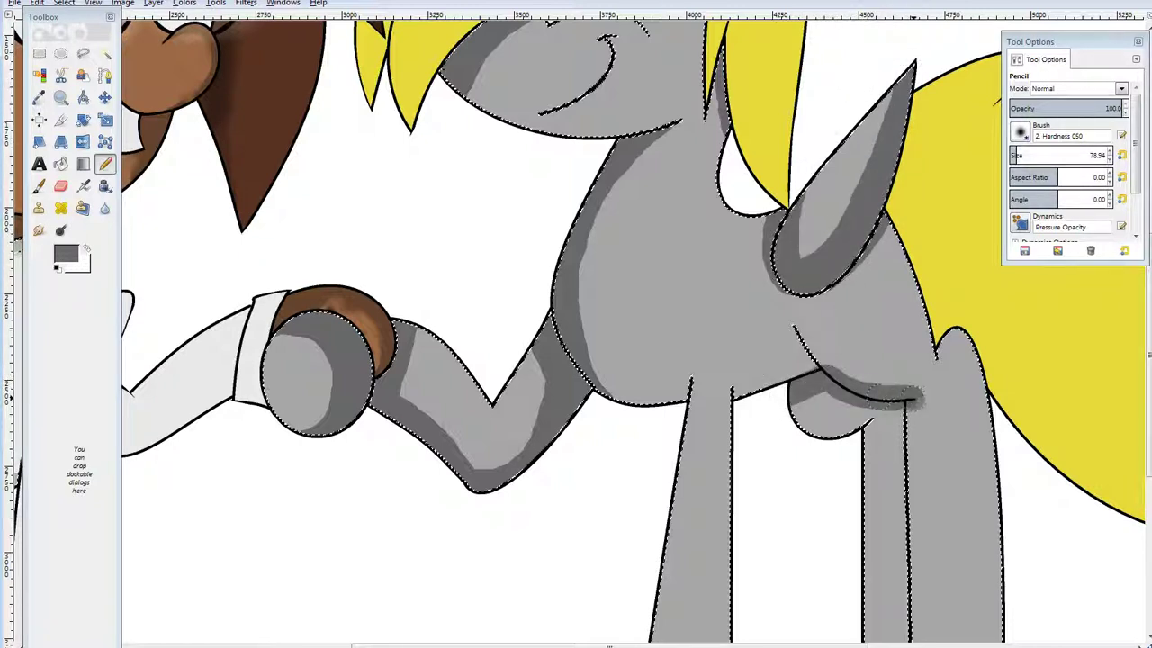
pyautogui.press('o')
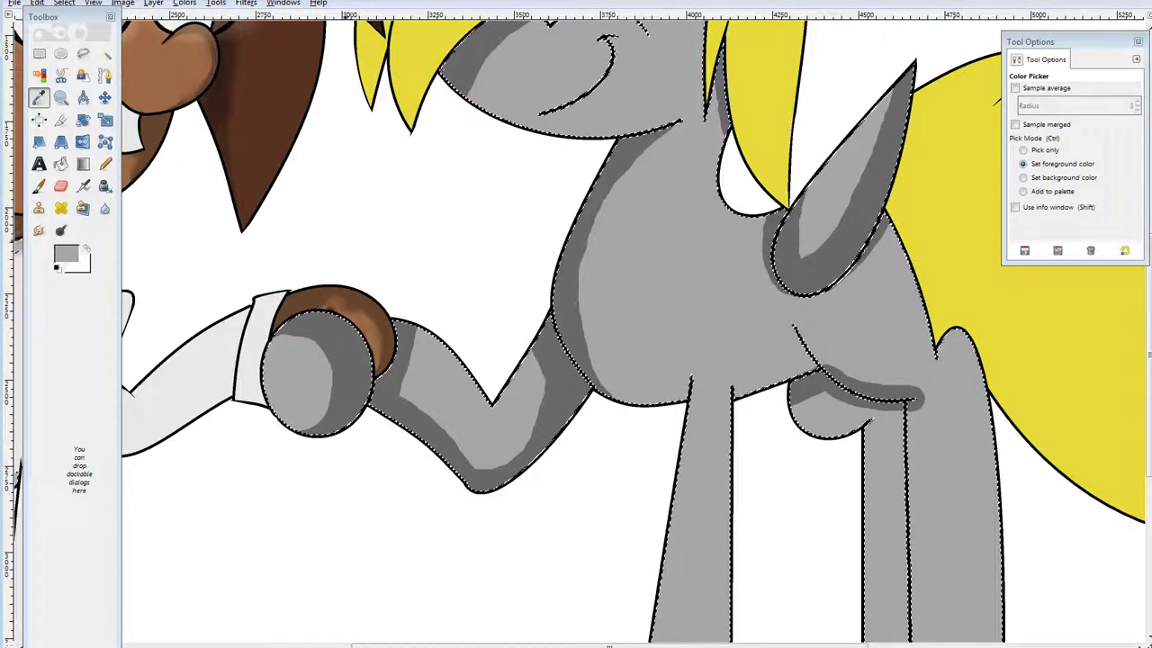
pyautogui.hotkey('shift', 'b')
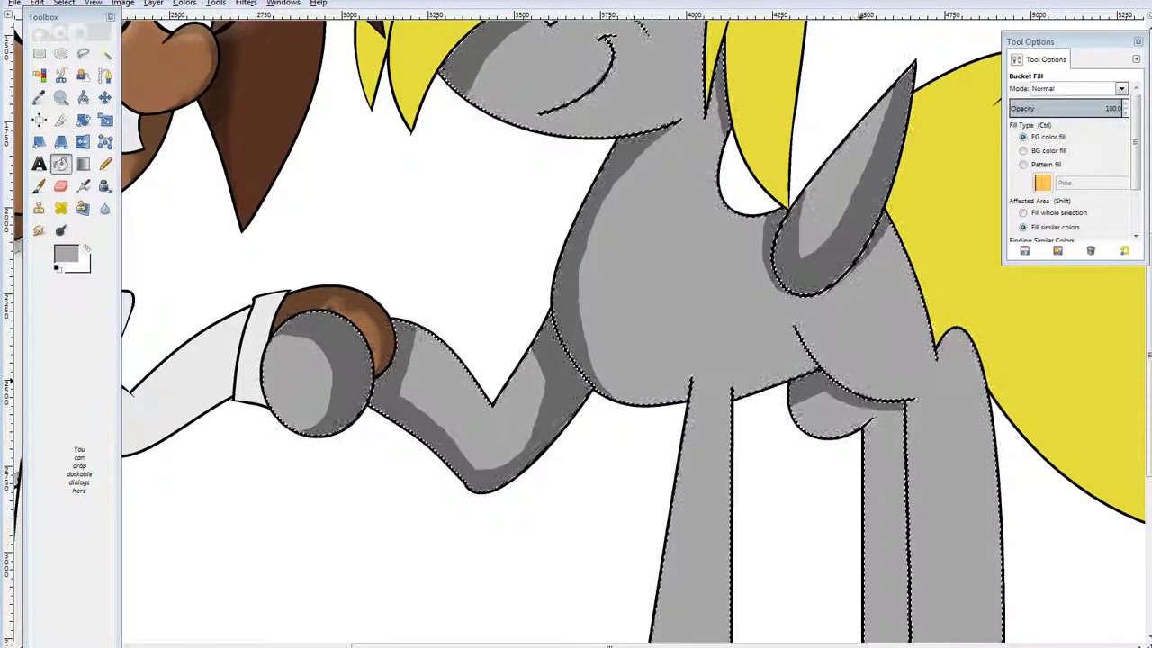
# Smudge the edges of the dark shadow on the grey pony's wing with a brush size of 128.53.
pyautogui.press('s')
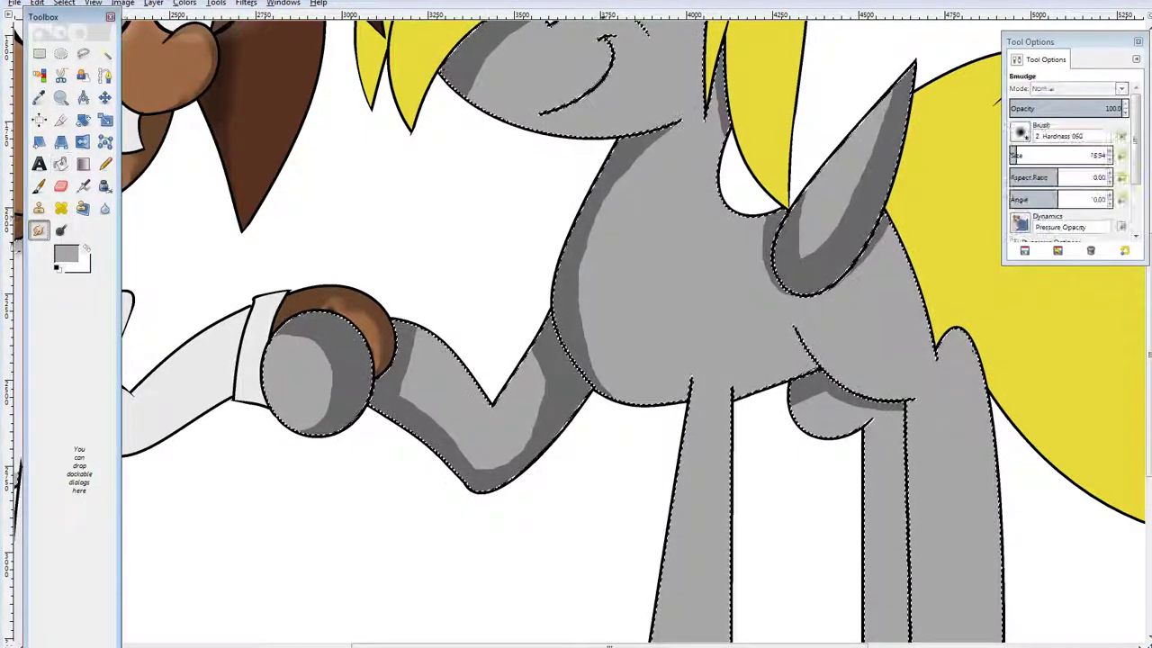
pyautogui.click(1021, 154)
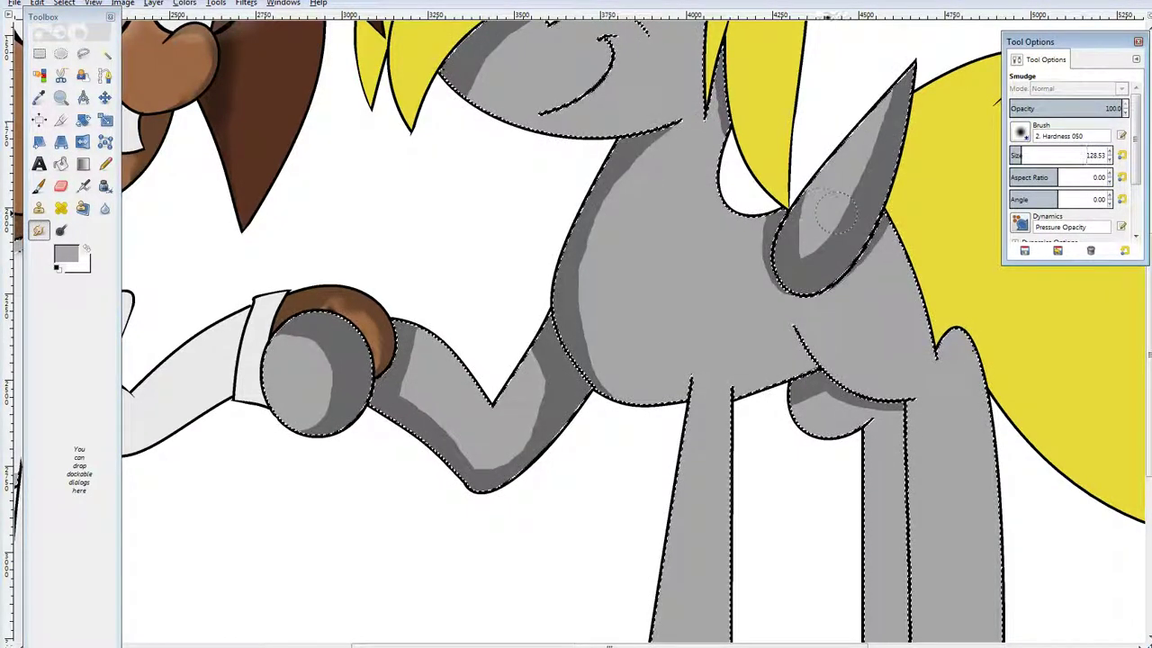
pyautogui.moveTo(835, 212)
pyautogui.mouseDown()
pyautogui.moveTo(796, 238)
pyautogui.moveTo(808, 230)
pyautogui.mouseUp()
pyautogui.moveTo(836, 178)
pyautogui.mouseDown()
pyautogui.moveTo(857, 234)
pyautogui.moveTo(834, 229)
pyautogui.moveTo(875, 139)
pyautogui.mouseUp()
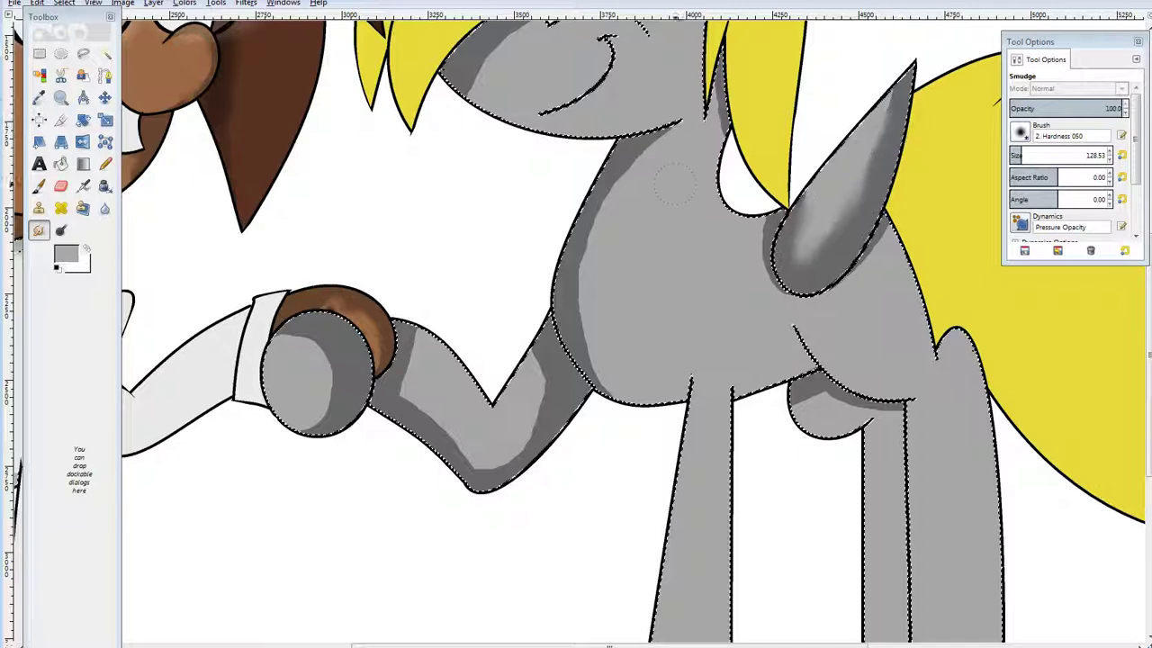
# Smudge the dark grey shadows on the grey pony's muzzle and ear into the surrounding coat.
pyautogui.scroll(5, 540, 324)
pyautogui.moveTo(519, 343)
pyautogui.mouseDown()
pyautogui.moveTo(535, 334)
pyautogui.moveTo(500, 342)
pyautogui.mouseUp()
pyautogui.moveTo(742, 212); pyautogui.dragTo(722, 148)
pyautogui.moveTo(698, 109)
pyautogui.mouseDown()
pyautogui.moveTo(625, 74)
pyautogui.moveTo(648, 81)
pyautogui.mouseUp()
pyautogui.scroll(-5, 621, 252)
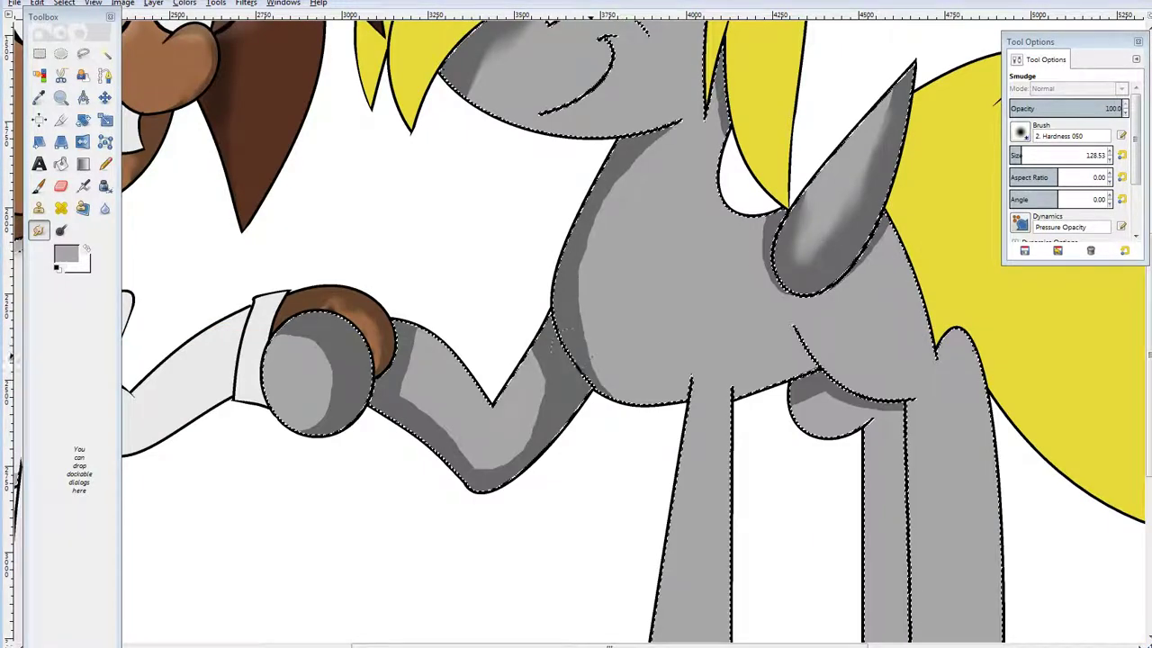
# Smudge the shadow edges on the grey pony's chest, raised foreleg, round hoof and beneath the thigh.
pyautogui.moveTo(589, 371); pyautogui.dragTo(586, 285)
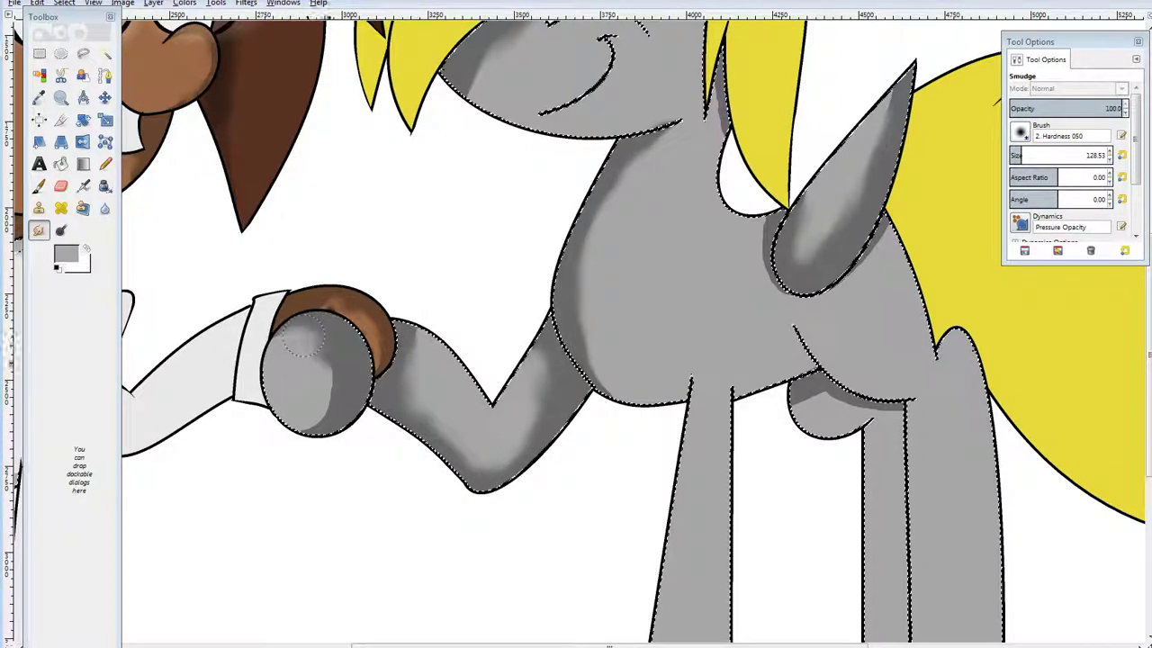
pyautogui.moveTo(303, 338); pyautogui.dragTo(314, 387)
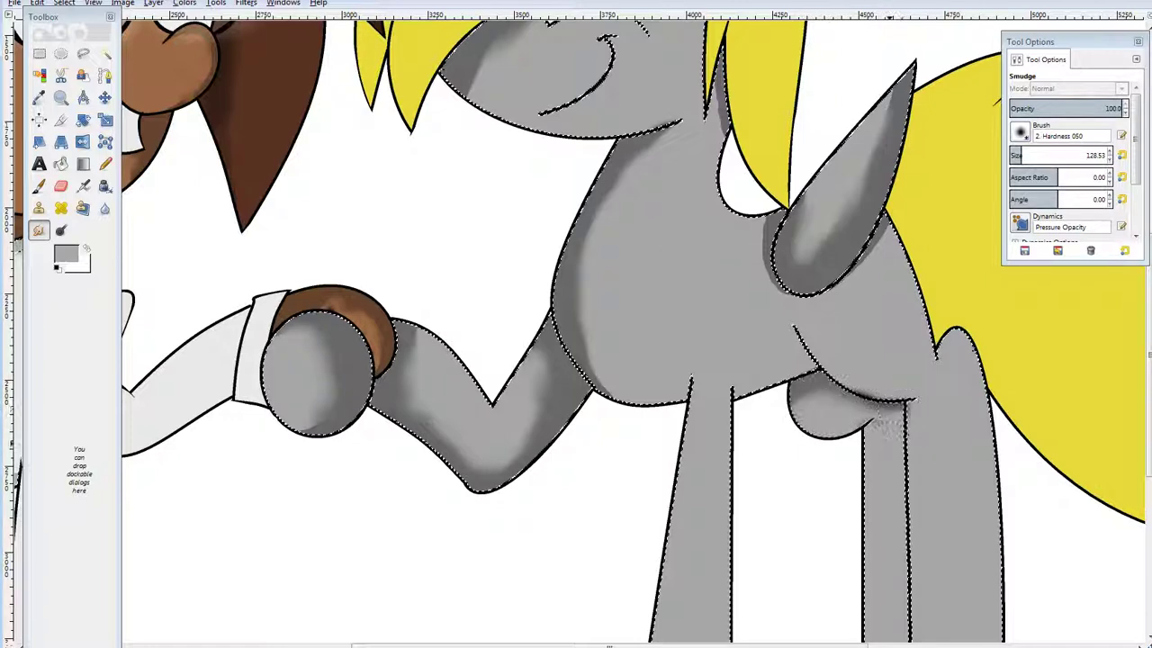
pyautogui.scroll(-5, 878, 428)
# Set the foreground colour to 4d4d4d and airbrush deeper shadows on the muzzle, raised foreleg, hoof and chest.
pyautogui.scroll(7, 372, 338)
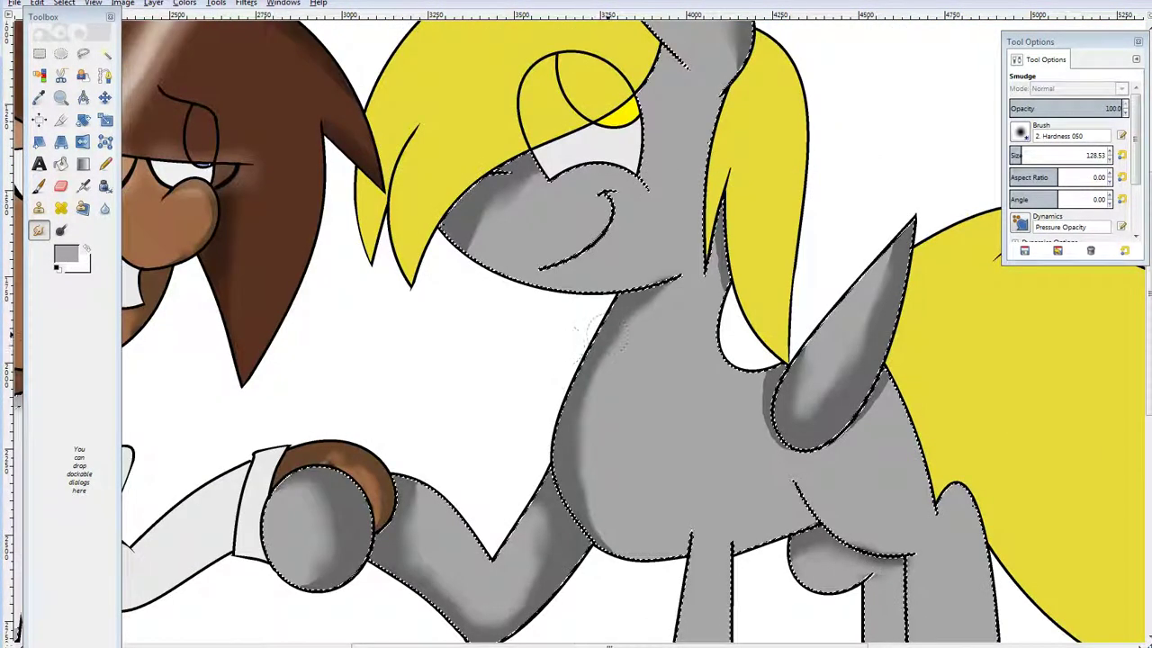
pyautogui.press('a')
pyautogui.click(65, 253)
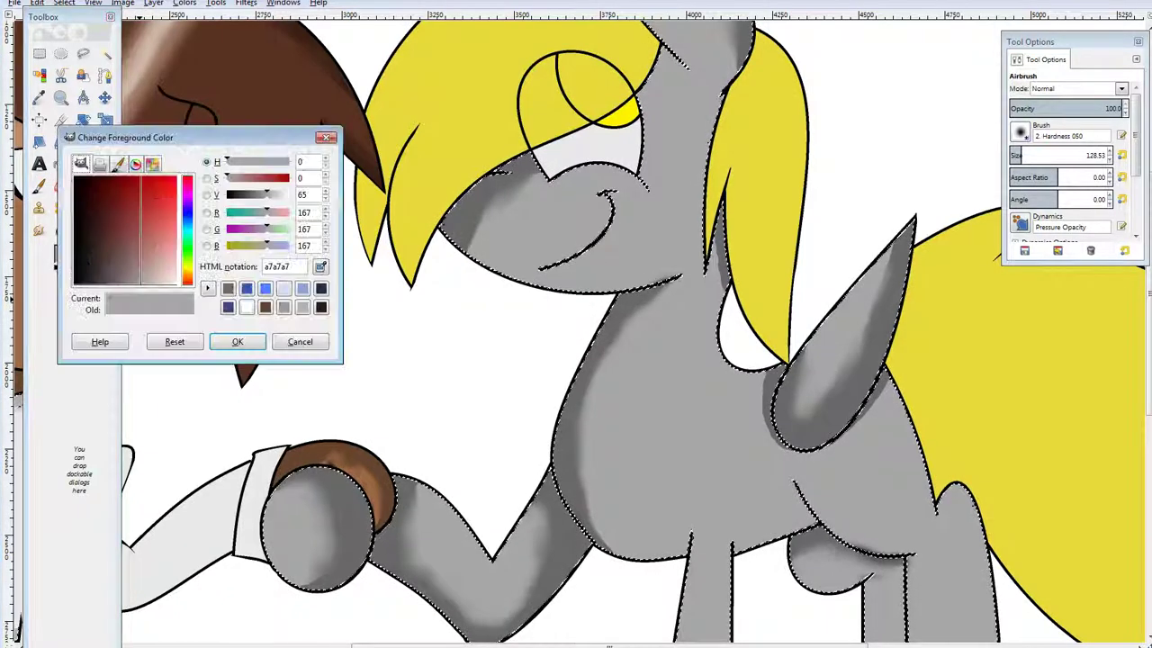
pyautogui.moveTo(268, 195); pyautogui.dragTo(253, 195)
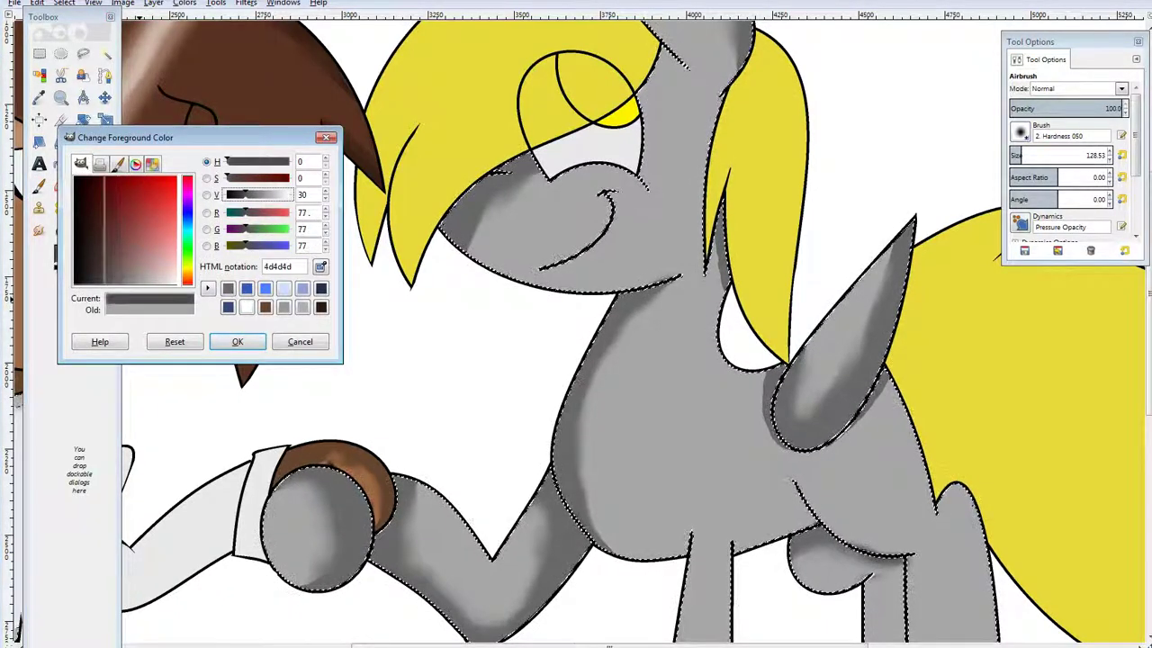
pyautogui.click(237, 341)
pyautogui.moveTo(453, 244); pyautogui.dragTo(442, 260)
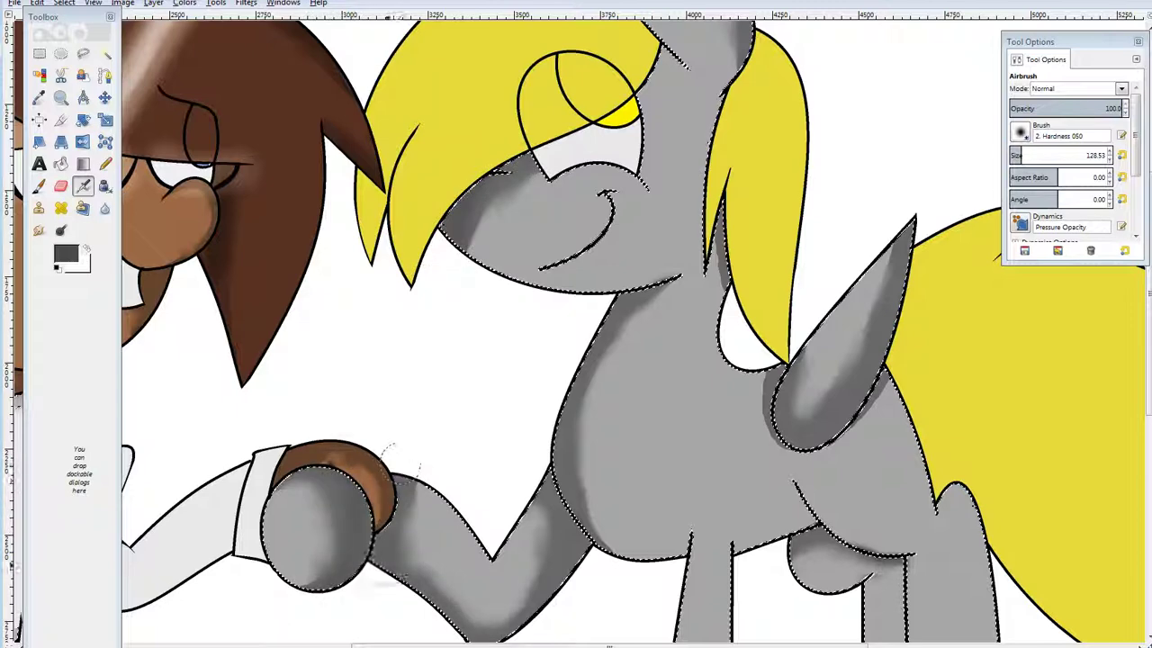
pyautogui.moveTo(531, 618); pyautogui.dragTo(565, 570)
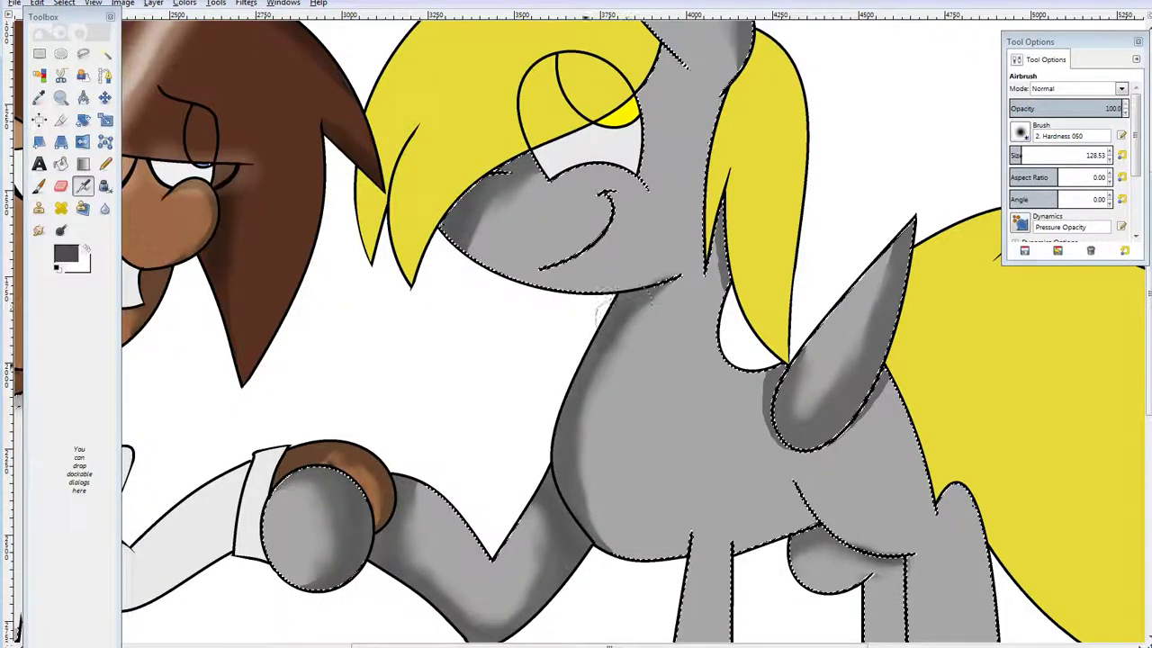
# Airbrush deeper grey shadows along the ear, the wing and its surroundings, and beneath the thigh.
pyautogui.scroll(3, 672, 372)
pyautogui.moveTo(756, 189); pyautogui.dragTo(785, 189)
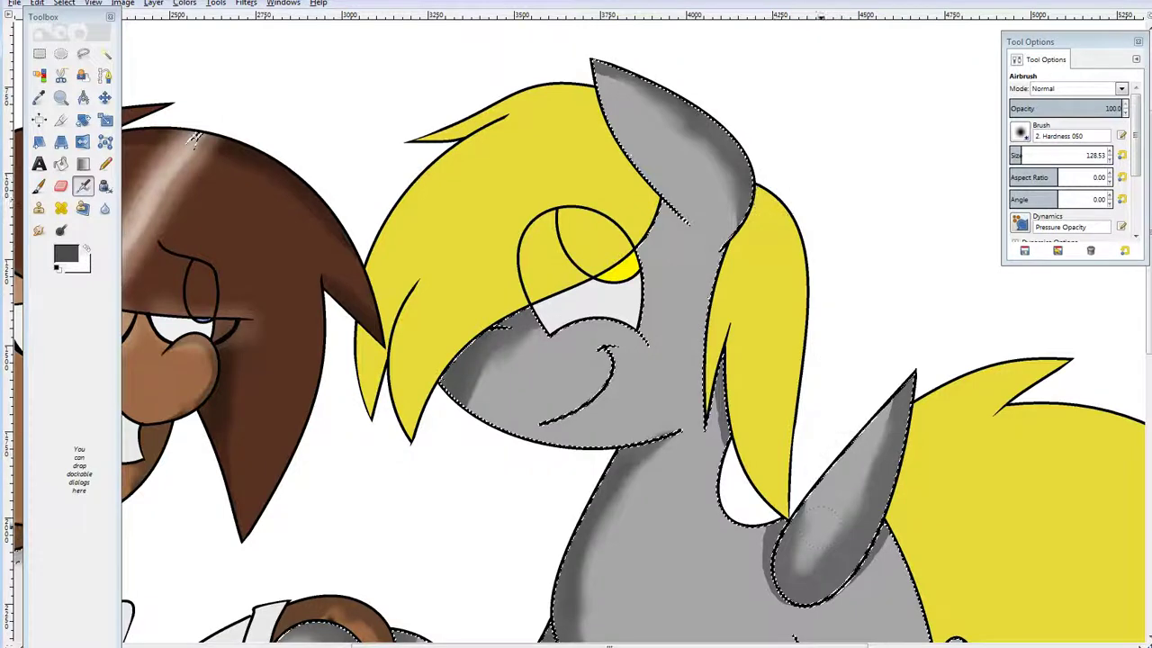
pyautogui.moveTo(779, 555)
pyautogui.mouseDown()
pyautogui.moveTo(853, 531)
pyautogui.moveTo(907, 360)
pyautogui.mouseUp()
pyautogui.scroll(-9, 846, 385)
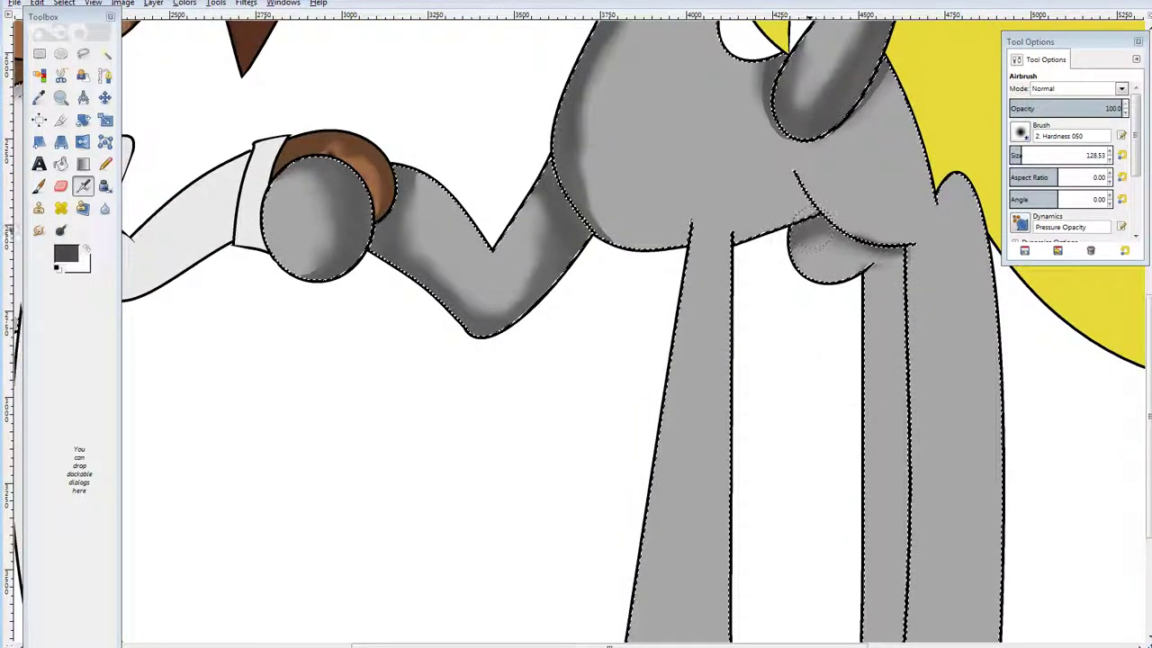
# Dodge a group of five white spots onto the grey pony's flank, starting at brush size 121.45 and shrinking it for the smaller spots.
pyautogui.scroll(6, 805, 231)
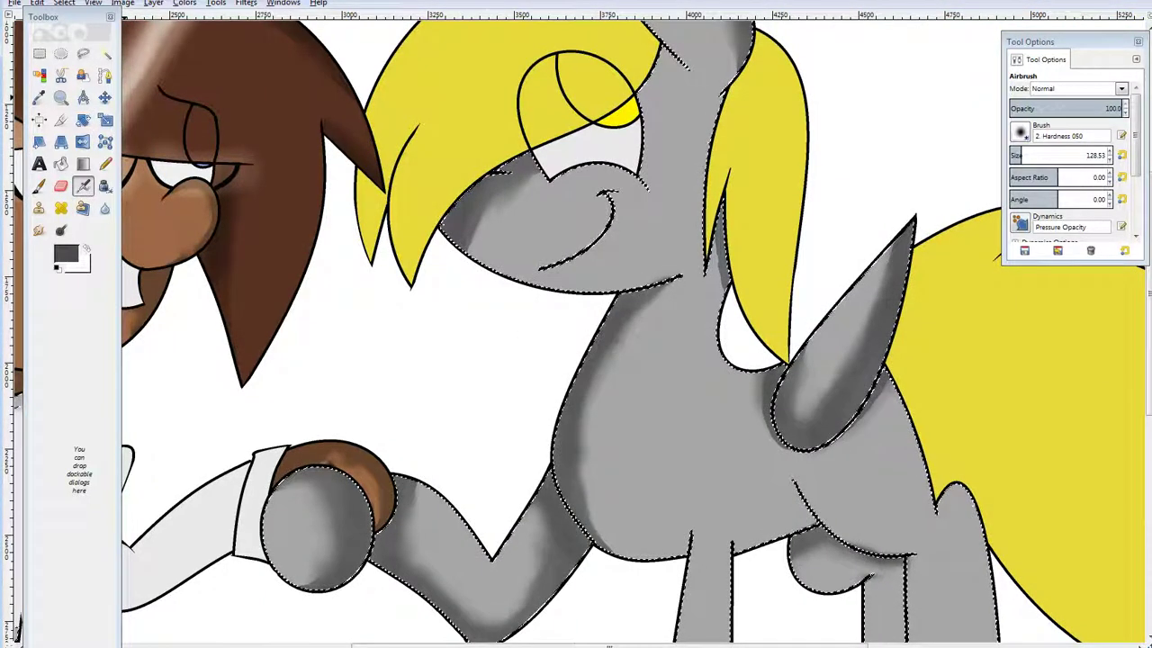
pyautogui.hotkey('shift', 'd')
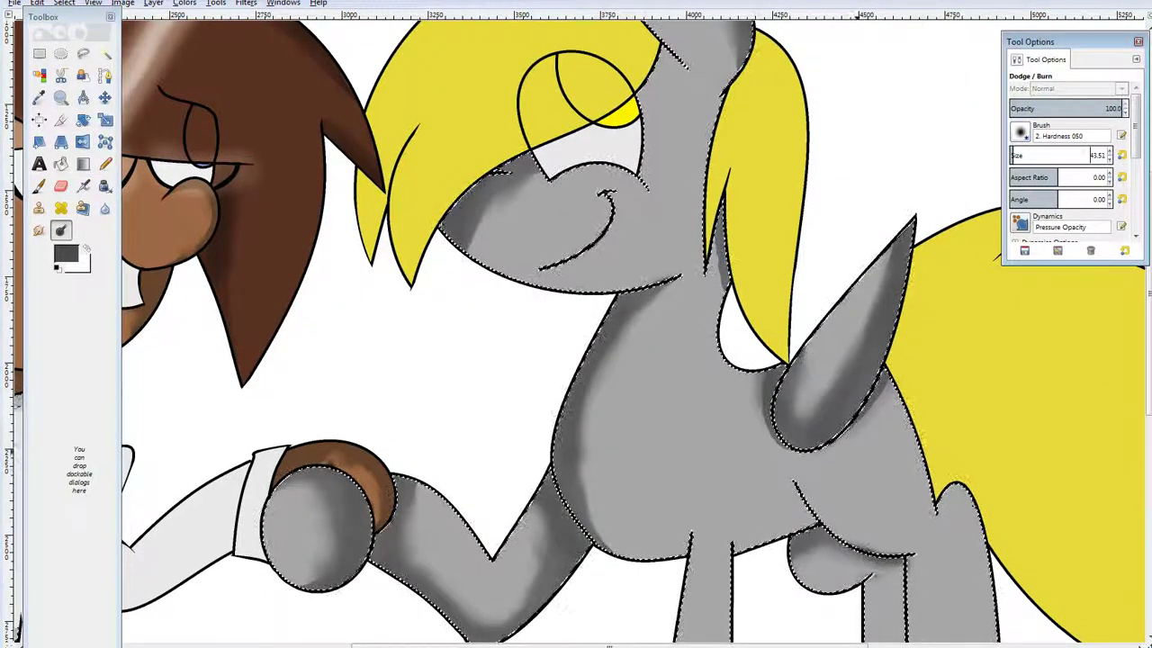
pyautogui.moveTo(1013, 155); pyautogui.dragTo(1021, 155)
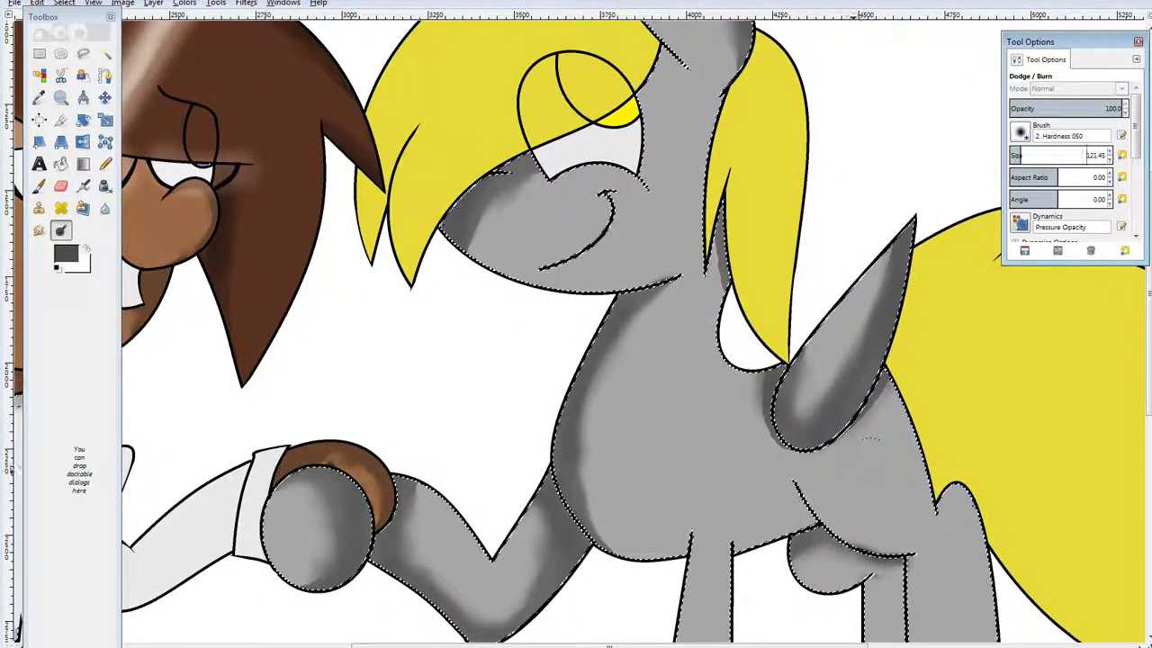
pyautogui.moveTo(863, 455); pyautogui.dragTo(861, 452)
pyautogui.click(859, 450)
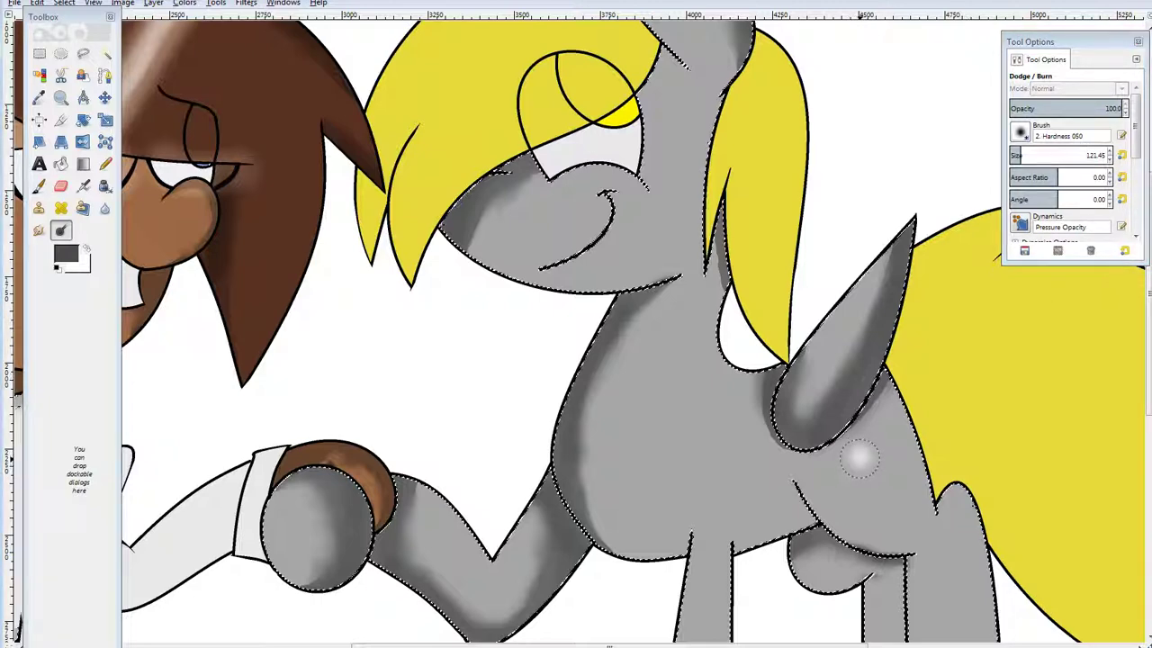
pyautogui.press('[')
pyautogui.press('[')
pyautogui.press('[')
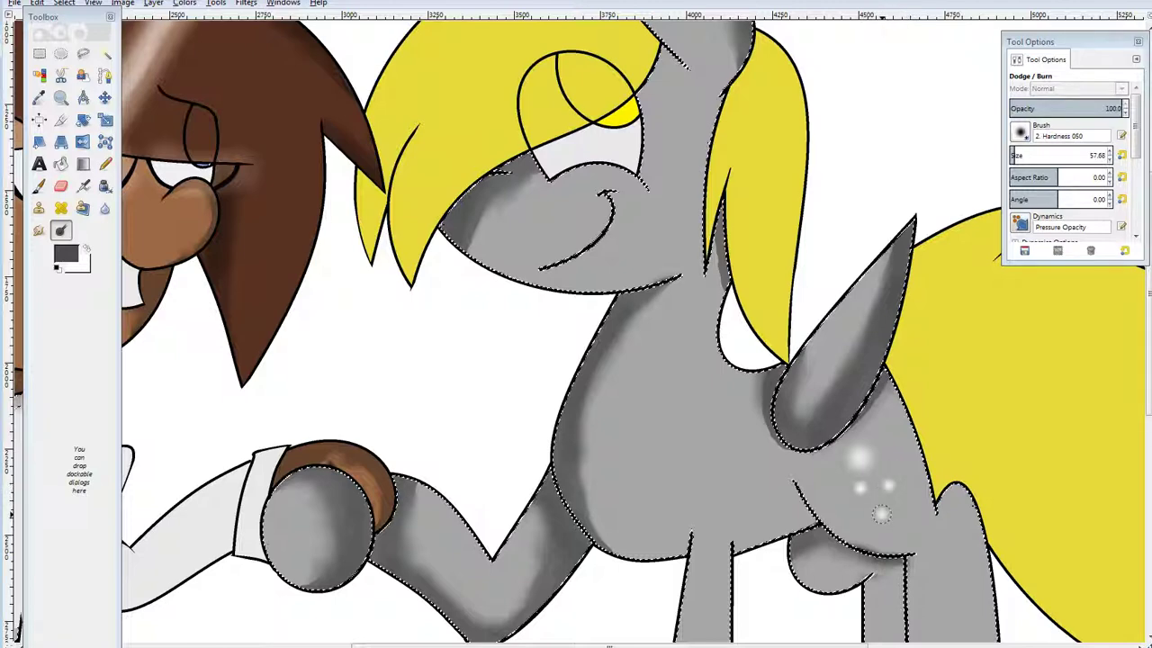
pyautogui.press('[')
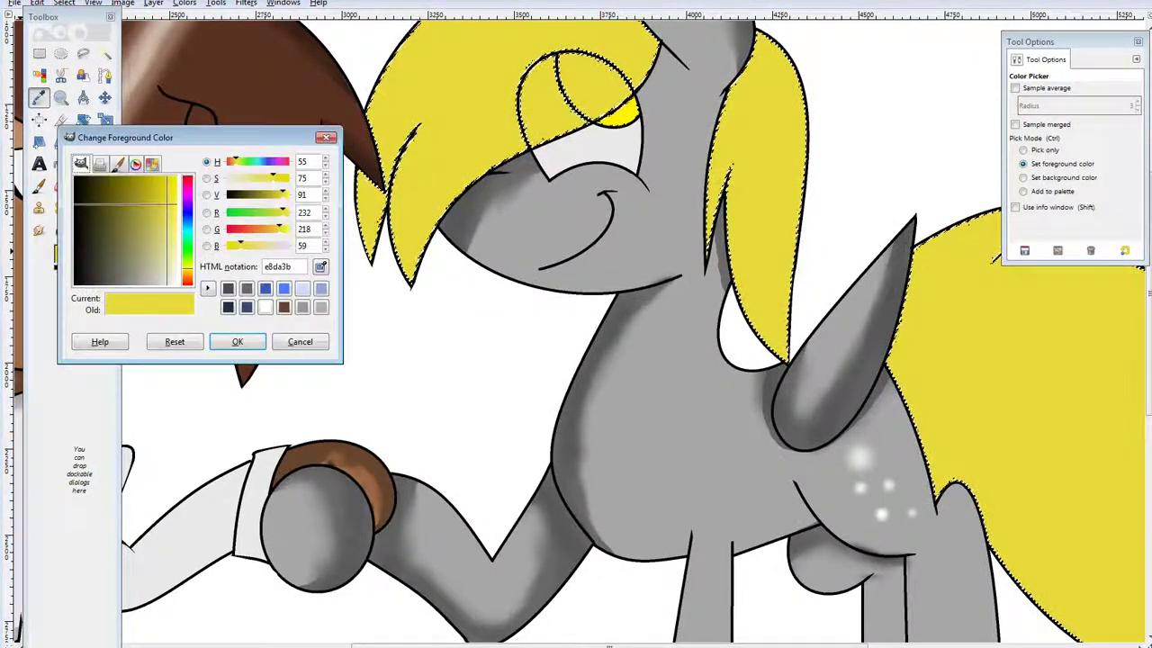
# Darken the hair yellow to olive 918825 and pencil a shadow along the fringe's inner edge with brush size 149.79.
pyautogui.moveTo(283, 194); pyautogui.dragTo(263, 195)
pyautogui.click(238, 342)
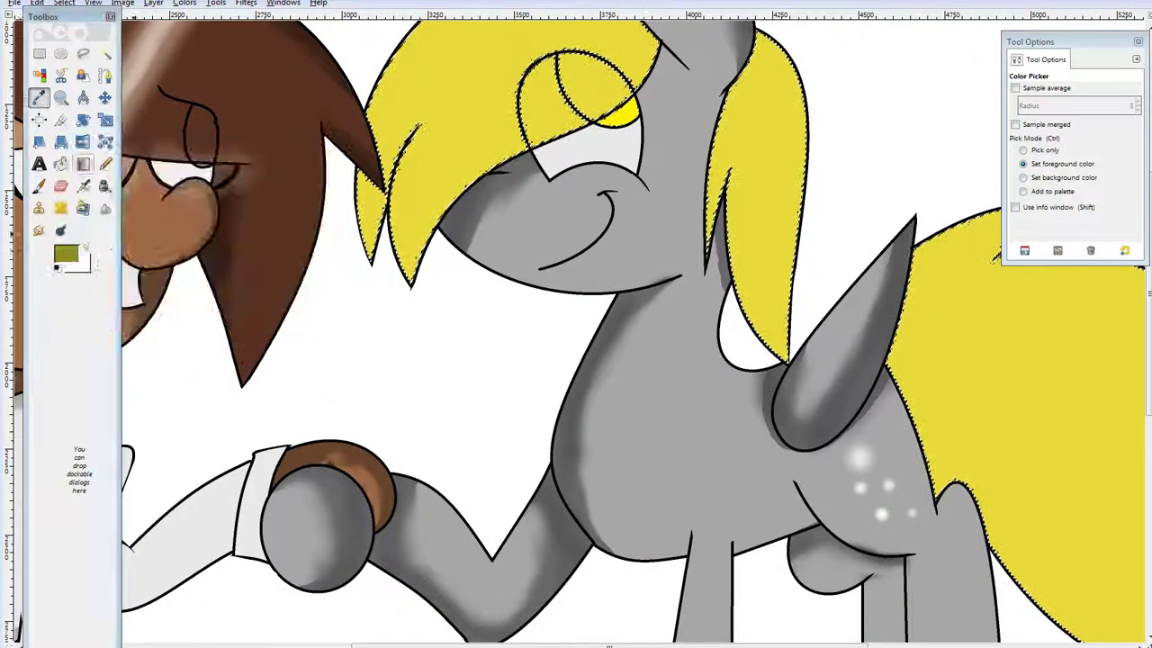
pyautogui.click(105, 163)
pyautogui.scroll(1, 799, 240)
pyautogui.click(1023, 154)
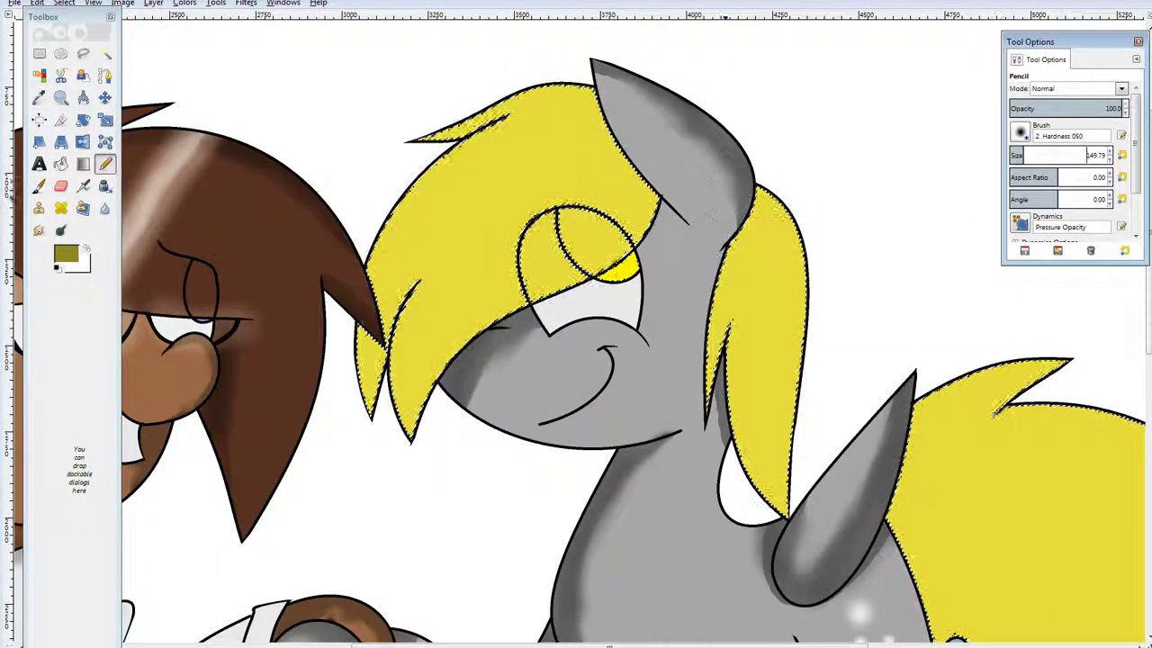
pyautogui.moveTo(670, 212)
pyautogui.mouseDown()
pyautogui.moveTo(620, 166)
pyautogui.moveTo(588, 54)
pyautogui.mouseUp()
pyautogui.moveTo(655, 193)
pyautogui.mouseDown()
pyautogui.moveTo(603, 256)
pyautogui.moveTo(473, 337)
pyautogui.moveTo(419, 396)
pyautogui.moveTo(405, 442)
pyautogui.mouseUp()
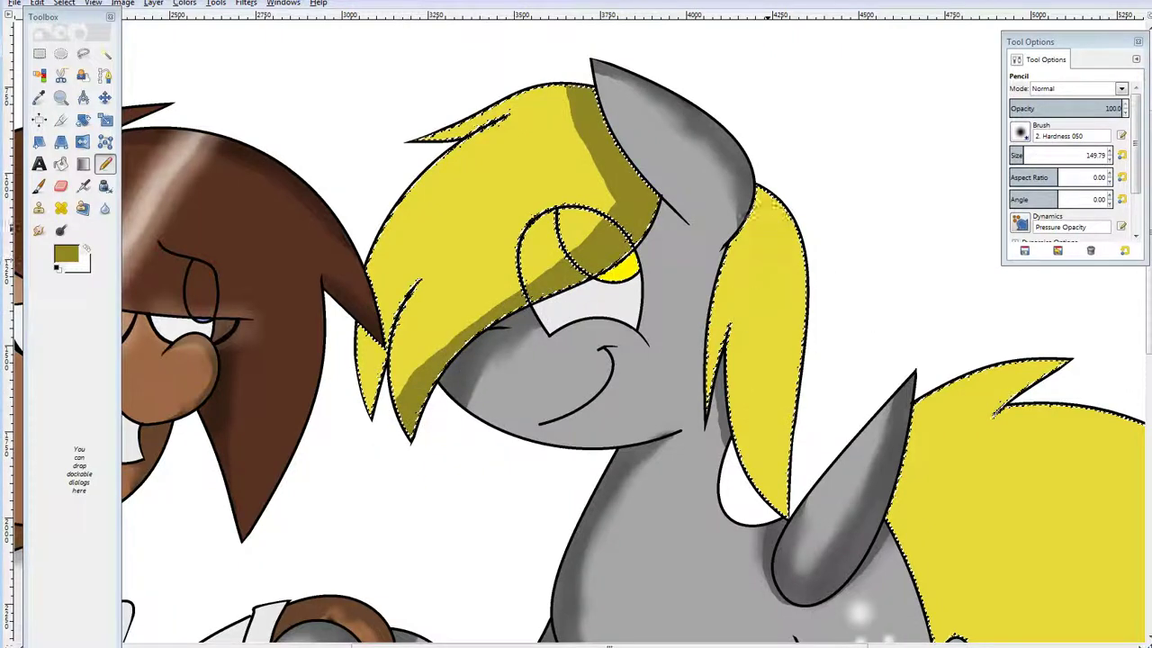
# Pencil olive shadows down both edges of the mane lock behind the grey pony's neck.
pyautogui.moveTo(776, 196); pyautogui.dragTo(718, 320)
pyautogui.moveTo(775, 192)
pyautogui.mouseDown()
pyautogui.moveTo(815, 288)
pyautogui.moveTo(796, 540)
pyautogui.mouseUp()
pyautogui.moveTo(817, 346); pyautogui.dragTo(781, 171)
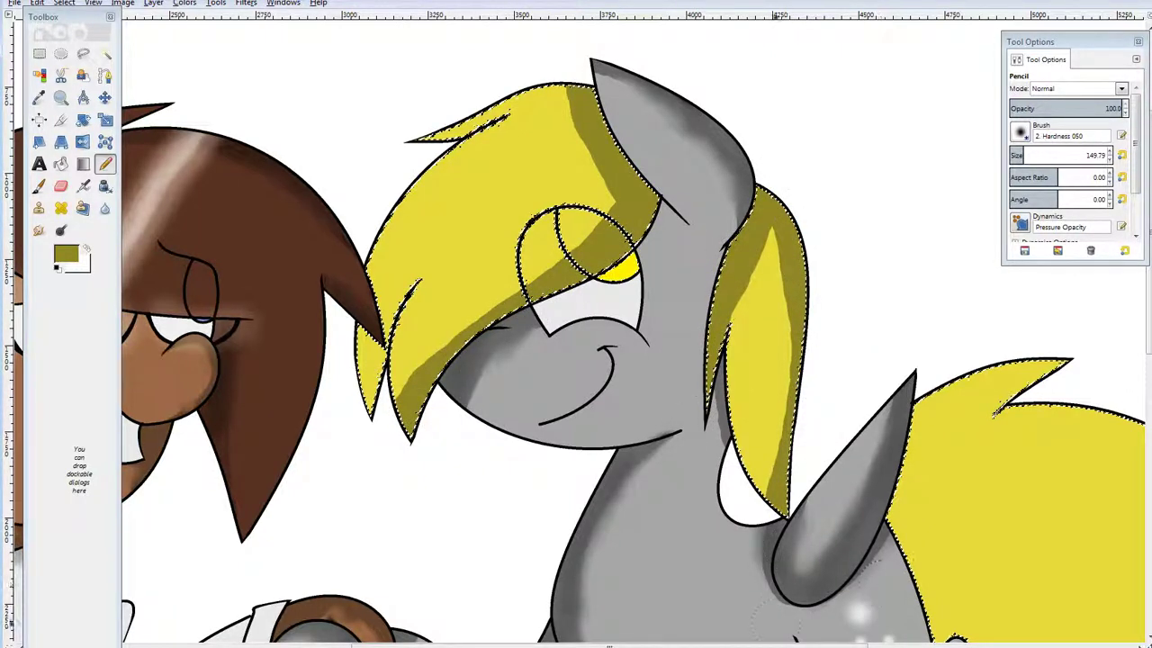
# Pencil a broad olive shadow along the tail's base and underside out to its curled tip.
pyautogui.moveTo(878, 422); pyautogui.dragTo(517, 268)
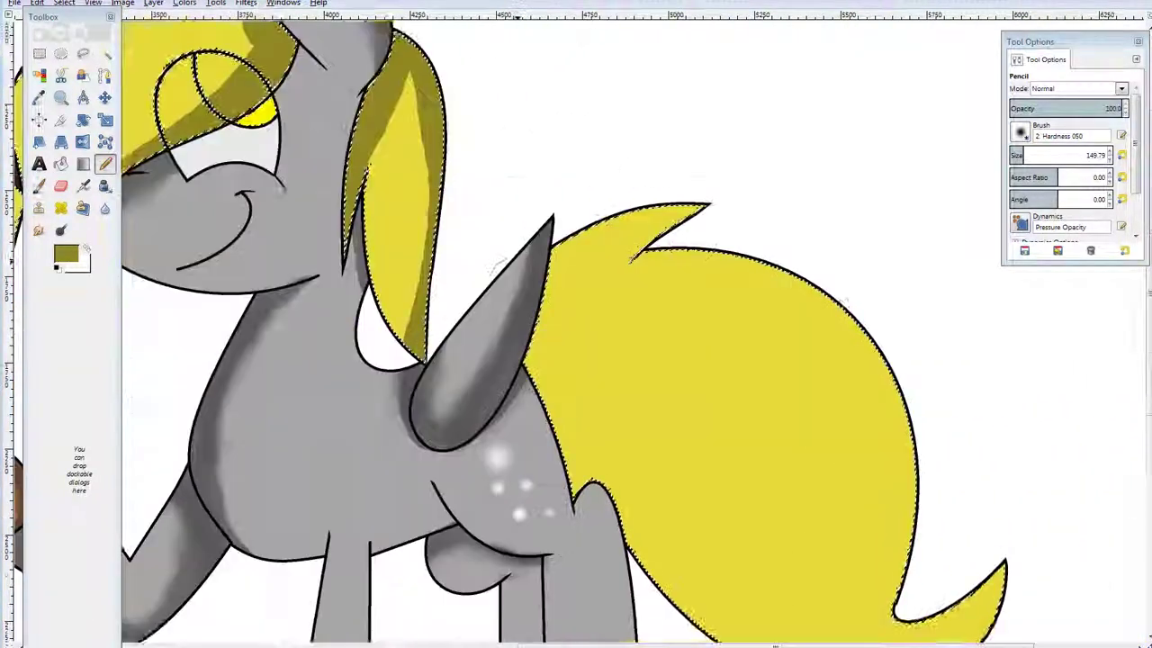
pyautogui.scroll(-1, 517, 261)
pyautogui.moveTo(560, 67)
pyautogui.mouseDown()
pyautogui.moveTo(575, 337)
pyautogui.moveTo(546, 270)
pyautogui.moveTo(605, 314)
pyautogui.moveTo(659, 401)
pyautogui.moveTo(748, 490)
pyautogui.moveTo(924, 490)
pyautogui.moveTo(1022, 389)
pyautogui.moveTo(746, 525)
pyautogui.mouseUp()
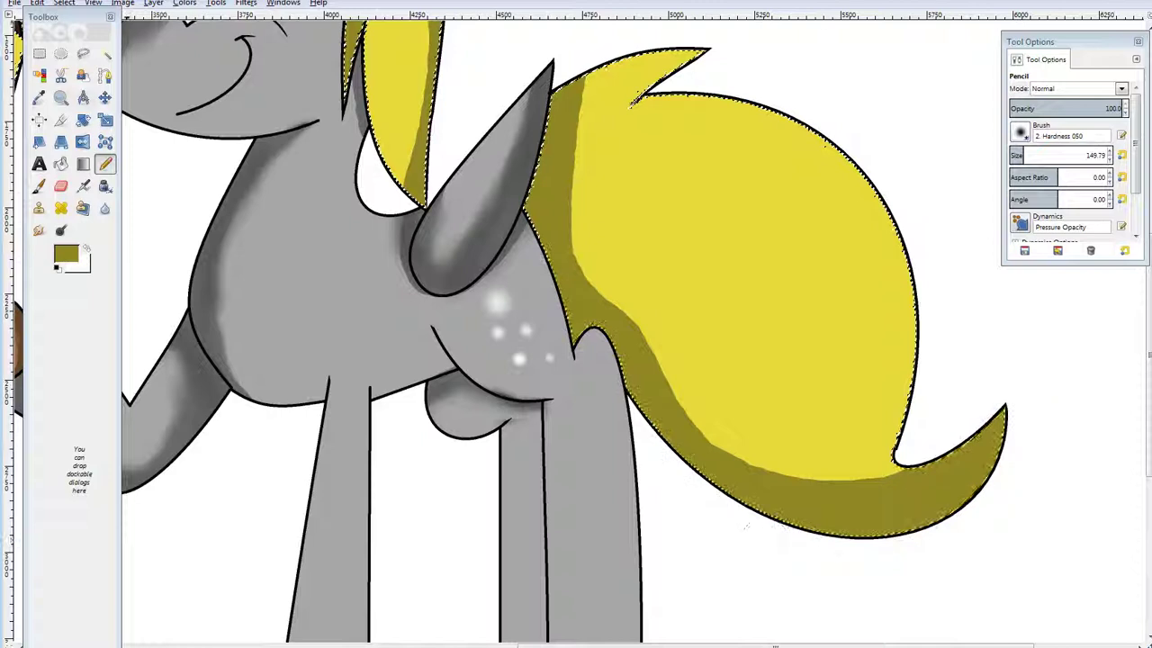
# Smudge the olive shadow edges on the tail, the fringe and the rear mane lock into the yellow.
pyautogui.press('s')
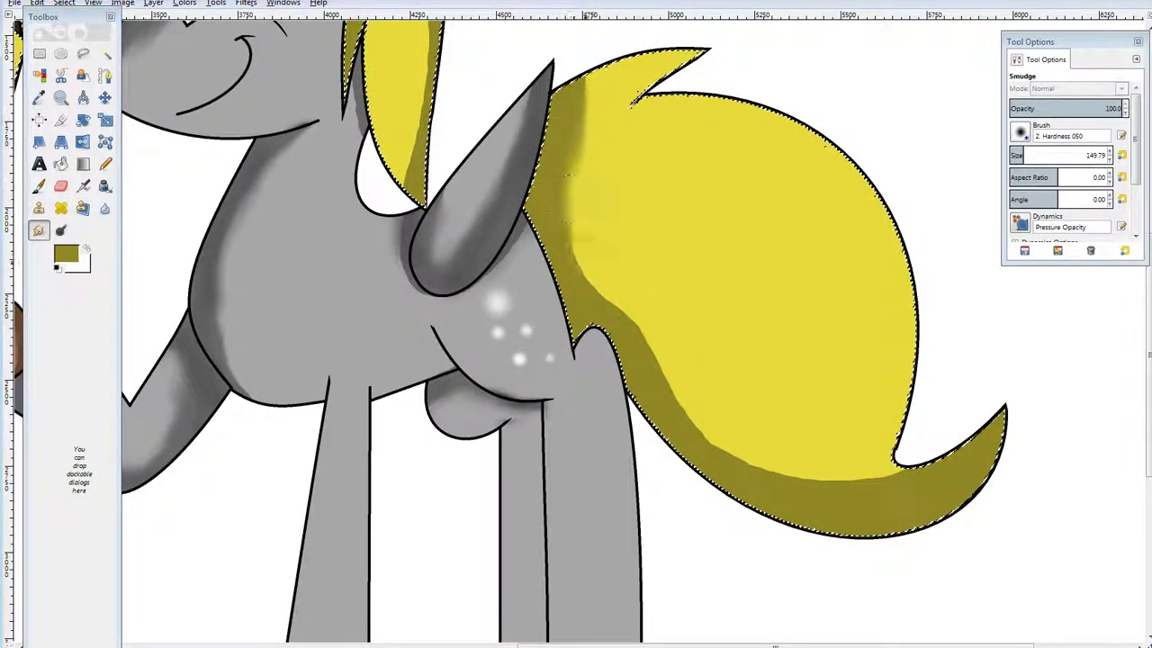
pyautogui.moveTo(575, 225)
pyautogui.mouseDown()
pyautogui.moveTo(616, 279)
pyautogui.moveTo(603, 274)
pyautogui.moveTo(634, 297)
pyautogui.moveTo(639, 337)
pyautogui.moveTo(686, 400)
pyautogui.moveTo(677, 405)
pyautogui.moveTo(707, 436)
pyautogui.moveTo(823, 479)
pyautogui.mouseUp()
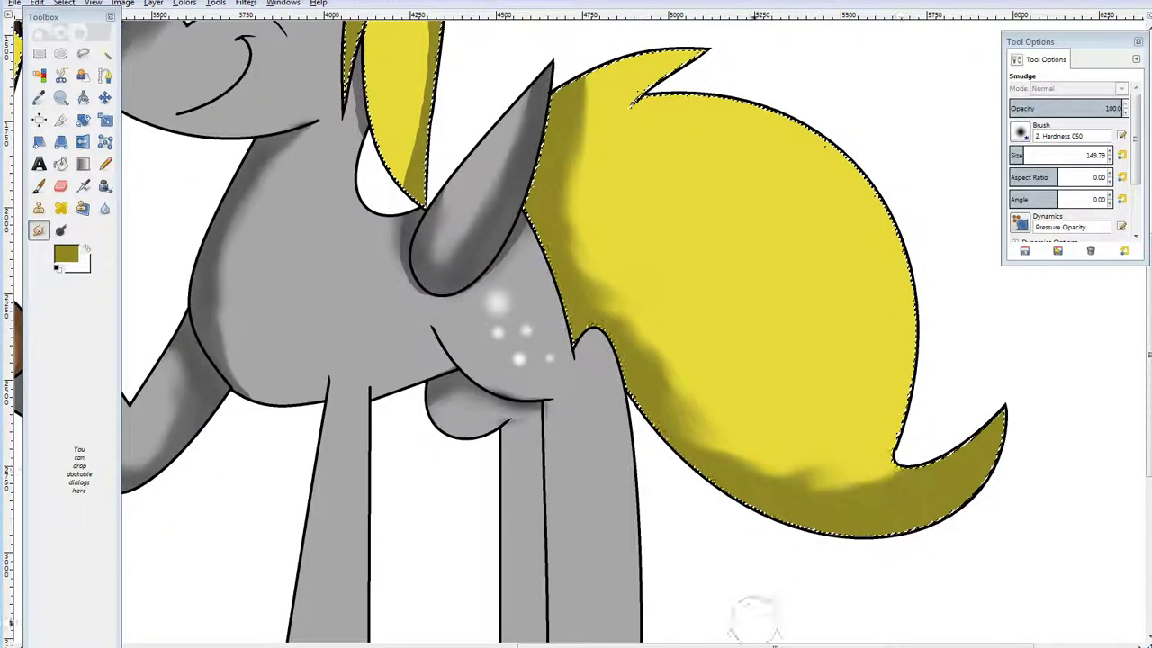
pyautogui.moveTo(751, 645); pyautogui.dragTo(622, 645)
pyautogui.scroll(2, 425, 354)
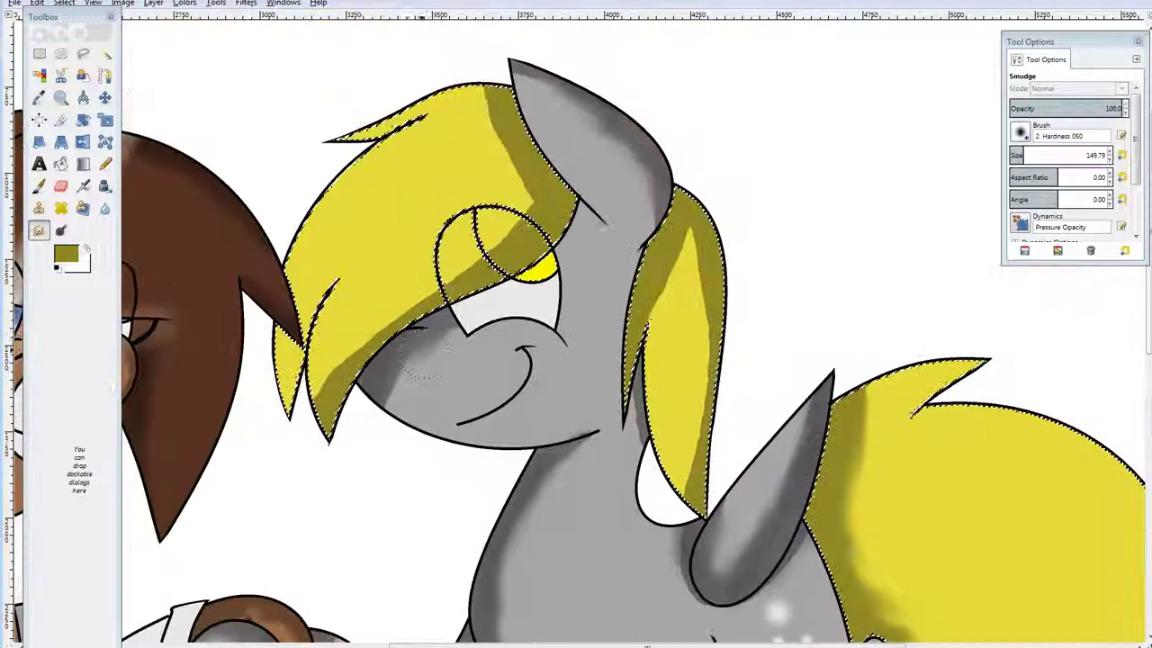
pyautogui.moveTo(328, 365)
pyautogui.mouseDown()
pyautogui.moveTo(369, 320)
pyautogui.moveTo(508, 238)
pyautogui.moveTo(538, 191)
pyautogui.moveTo(499, 131)
pyautogui.mouseUp()
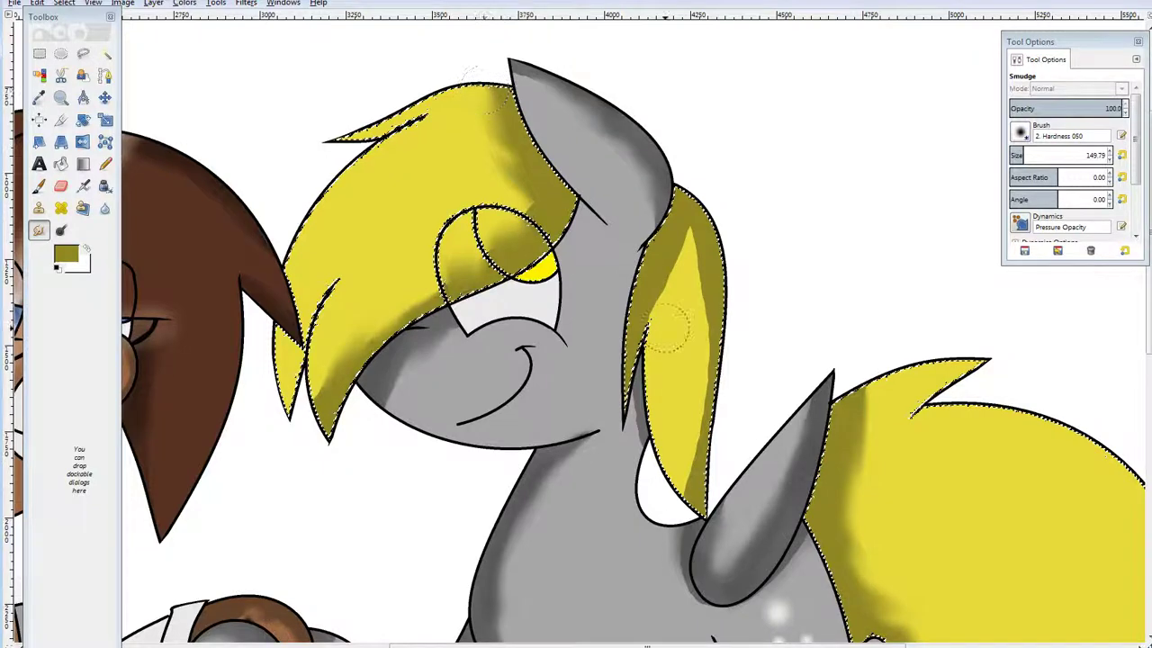
pyautogui.moveTo(667, 326)
pyautogui.mouseDown()
pyautogui.moveTo(664, 276)
pyautogui.moveTo(681, 276)
pyautogui.moveTo(677, 285)
pyautogui.moveTo(685, 248)
pyautogui.moveTo(694, 324)
pyautogui.mouseUp()
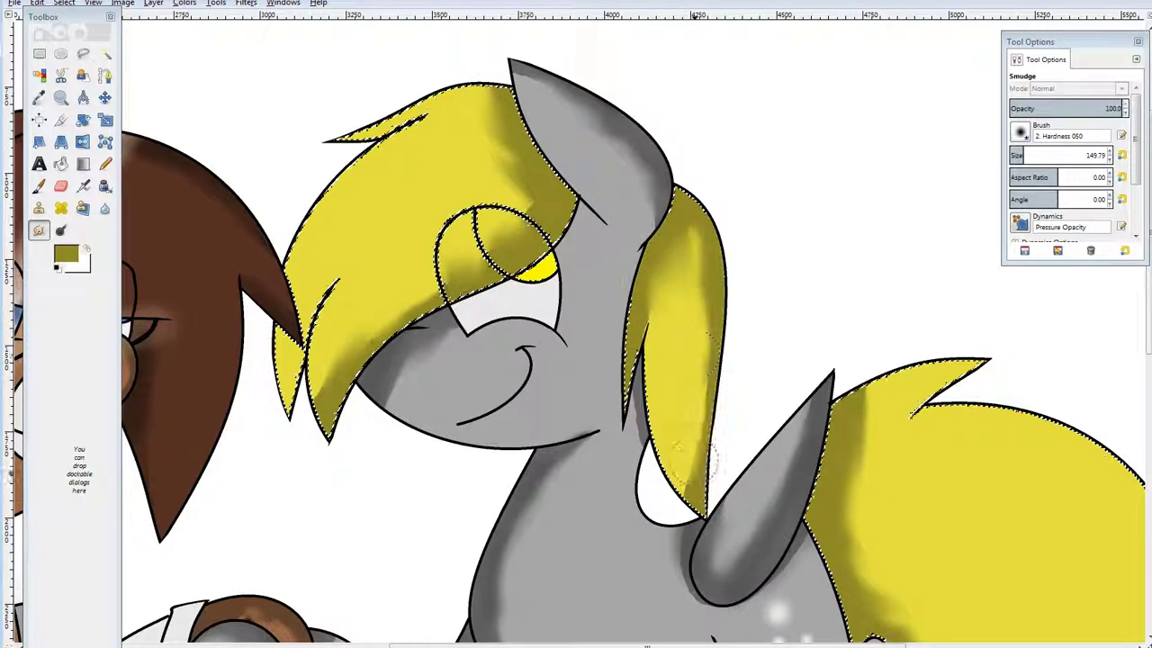
# Choose a darker olive and airbrush deeper shadows along the fringe, the rear mane lock and the tail's base and underside.
pyautogui.click(83, 185)
pyautogui.click(65, 257)
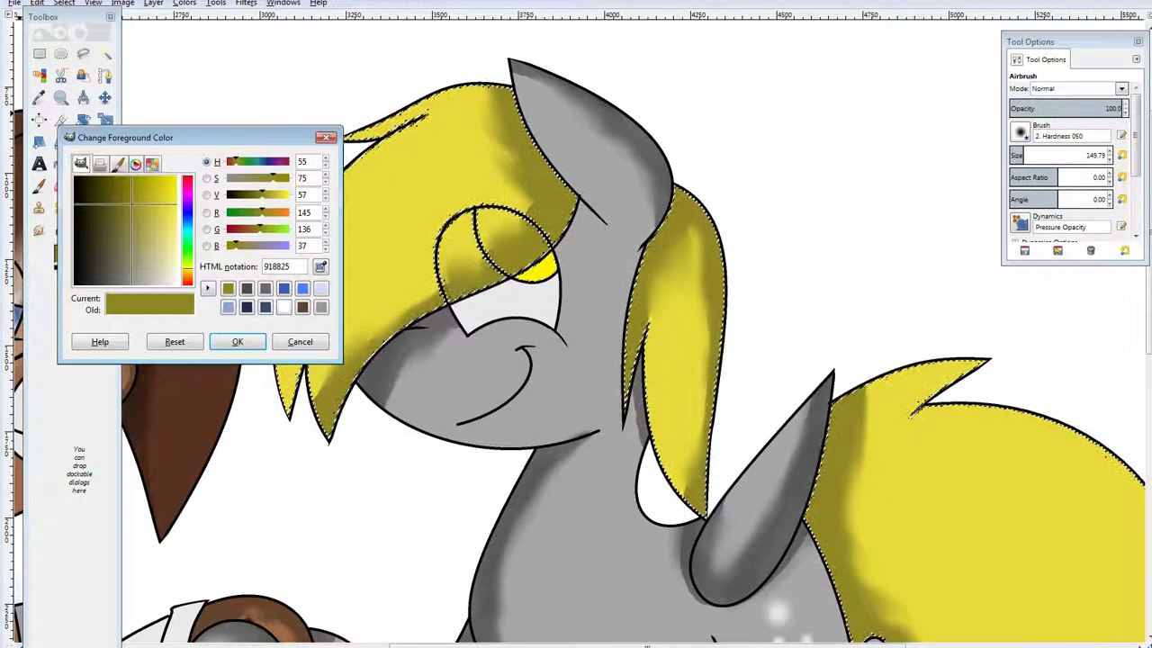
pyautogui.click(237, 342)
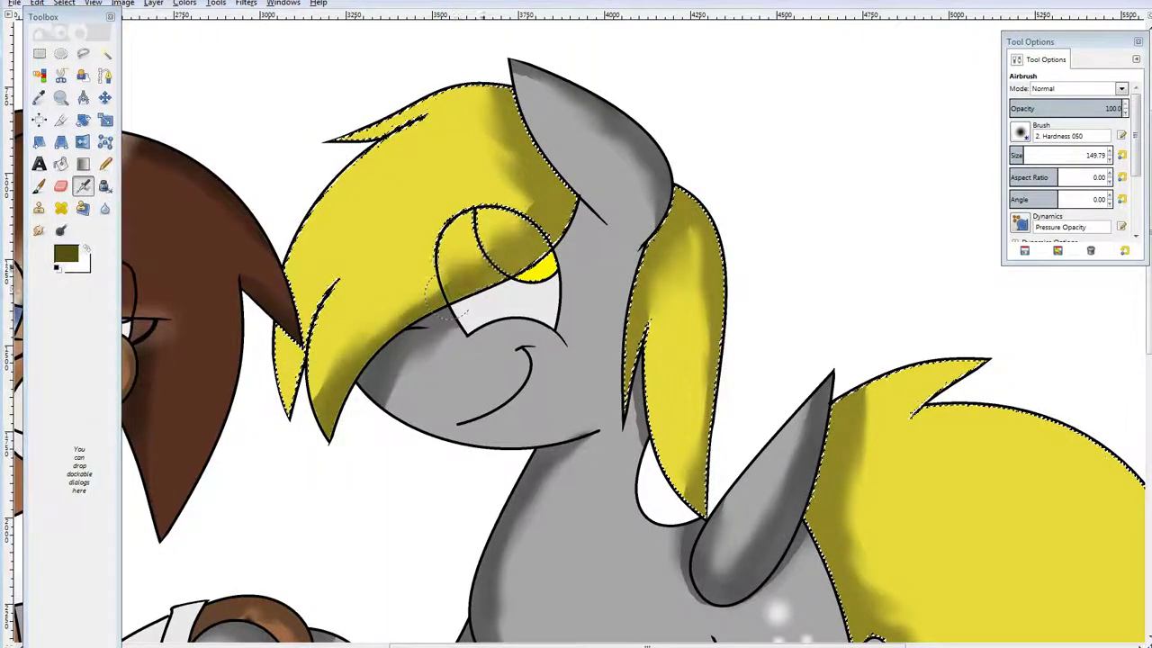
pyautogui.moveTo(450, 292)
pyautogui.mouseDown()
pyautogui.moveTo(559, 204)
pyautogui.moveTo(557, 236)
pyautogui.moveTo(518, 28)
pyautogui.mouseUp()
pyautogui.moveTo(632, 346)
pyautogui.mouseDown()
pyautogui.moveTo(680, 193)
pyautogui.moveTo(743, 375)
pyautogui.mouseUp()
pyautogui.scroll(-5, 779, 449)
pyautogui.moveTo(849, 63)
pyautogui.mouseDown()
pyautogui.moveTo(846, 297)
pyautogui.moveTo(826, 153)
pyautogui.moveTo(846, 310)
pyautogui.mouseUp()
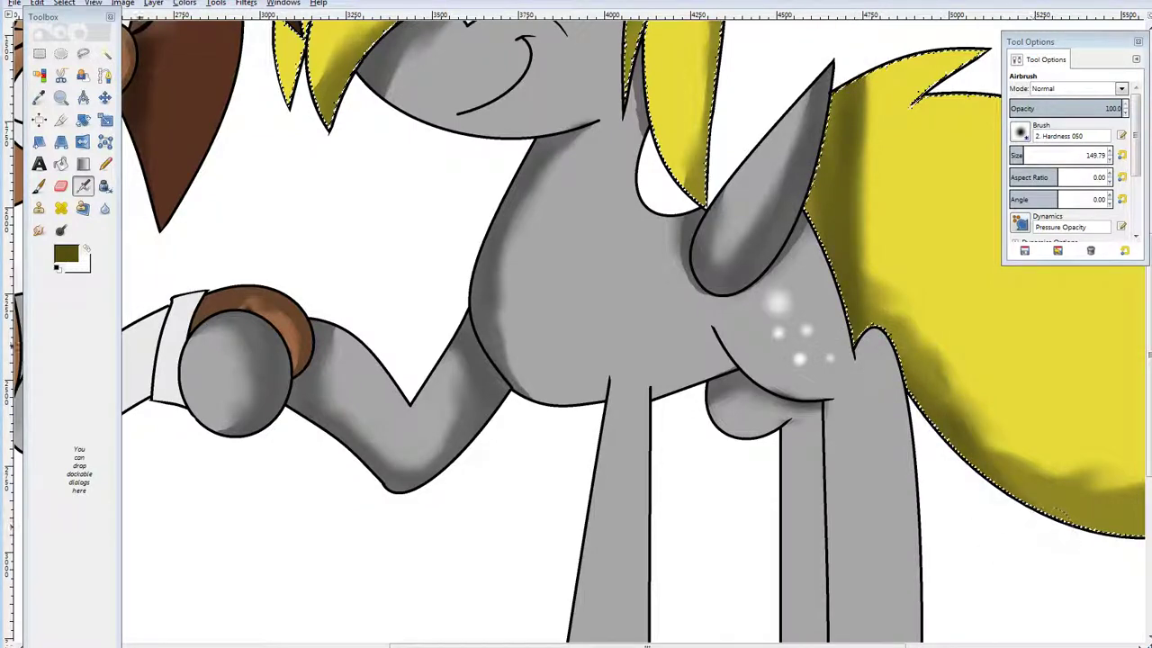
# Smudge the darker olive shadows on the fringe around the eye and on the mane lock behind the neck.
pyautogui.press('s')
pyautogui.scroll(3, 328, 167)
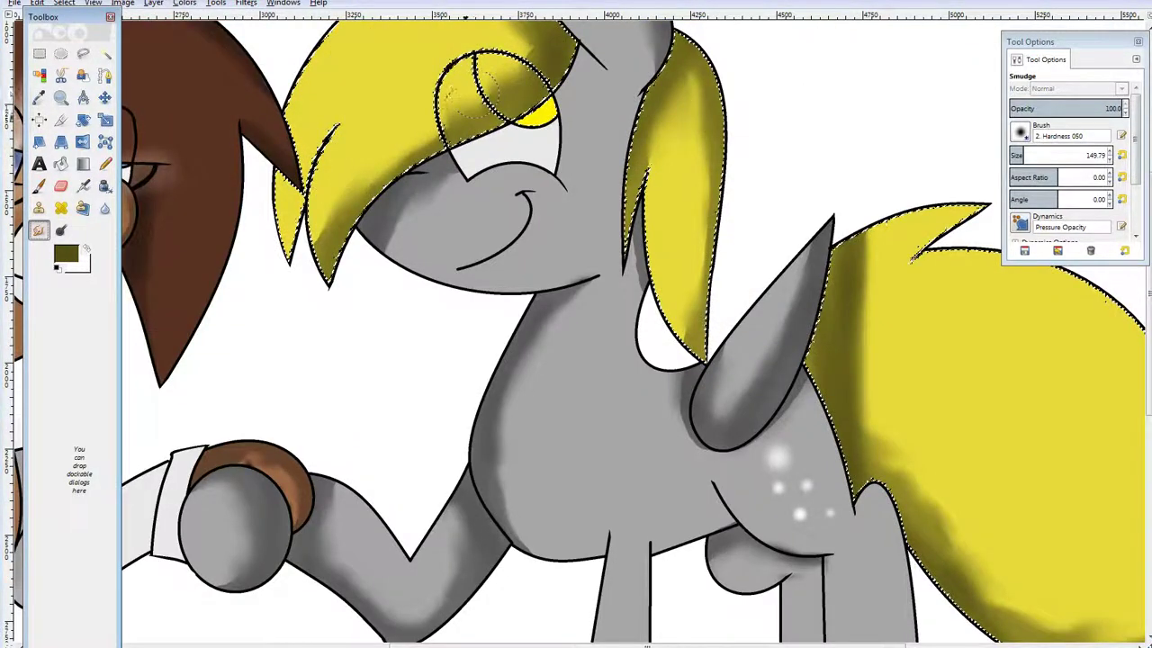
pyautogui.moveTo(473, 96); pyautogui.dragTo(465, 110)
pyautogui.scroll(3, 580, 135)
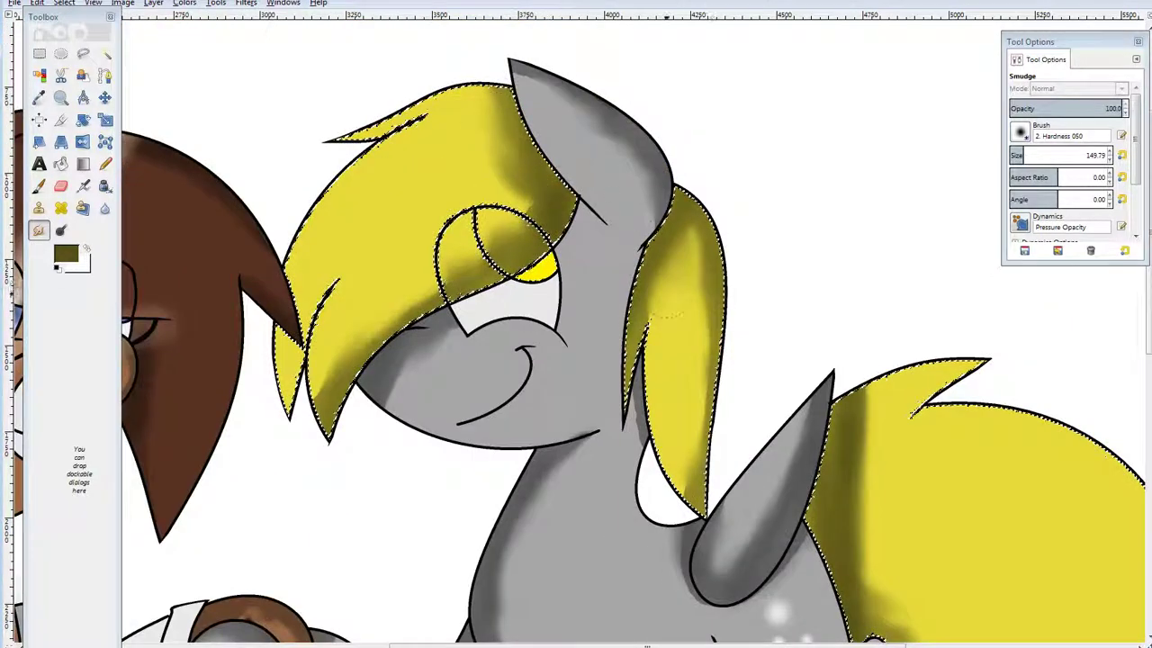
pyautogui.moveTo(667, 292); pyautogui.dragTo(691, 241)
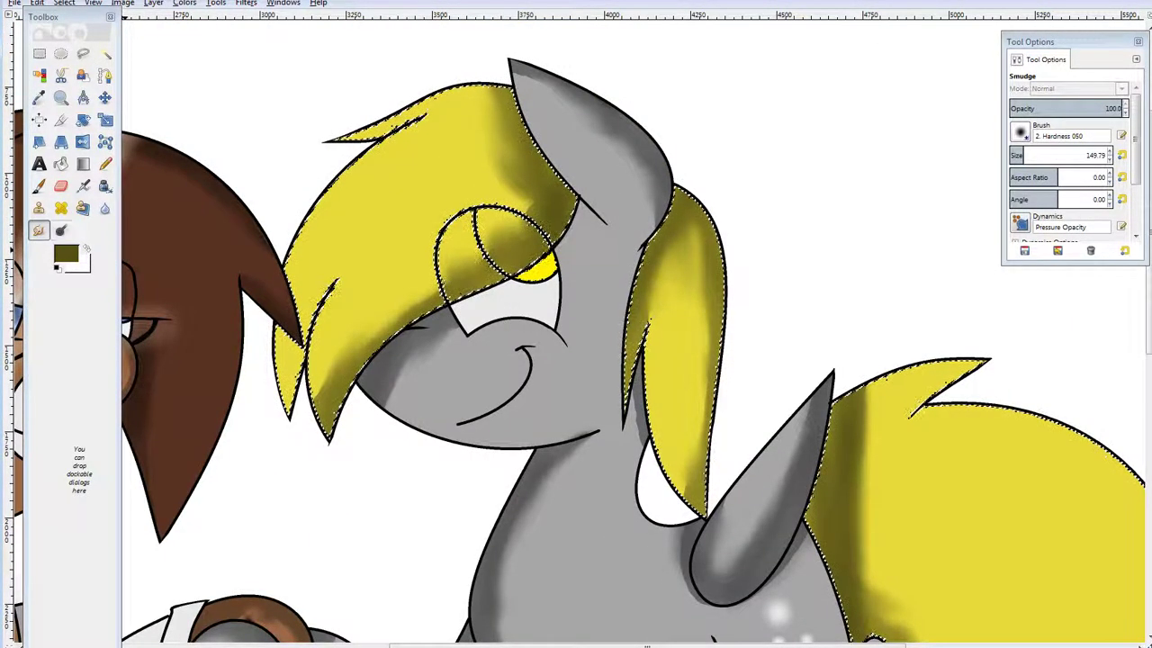
# Dodge a pale diagonal highlight across the yellow fringe toward the eye, reinforcing it with a smaller brush of size 57.68.
pyautogui.click(60, 230)
pyautogui.moveTo(326, 201)
pyautogui.mouseDown()
pyautogui.moveTo(486, 252)
pyautogui.moveTo(307, 173)
pyautogui.moveTo(507, 281)
pyautogui.moveTo(282, 162)
pyautogui.moveTo(512, 274)
pyautogui.moveTo(337, 173)
pyautogui.mouseUp()
pyautogui.moveTo(337, 173); pyautogui.dragTo(522, 241)
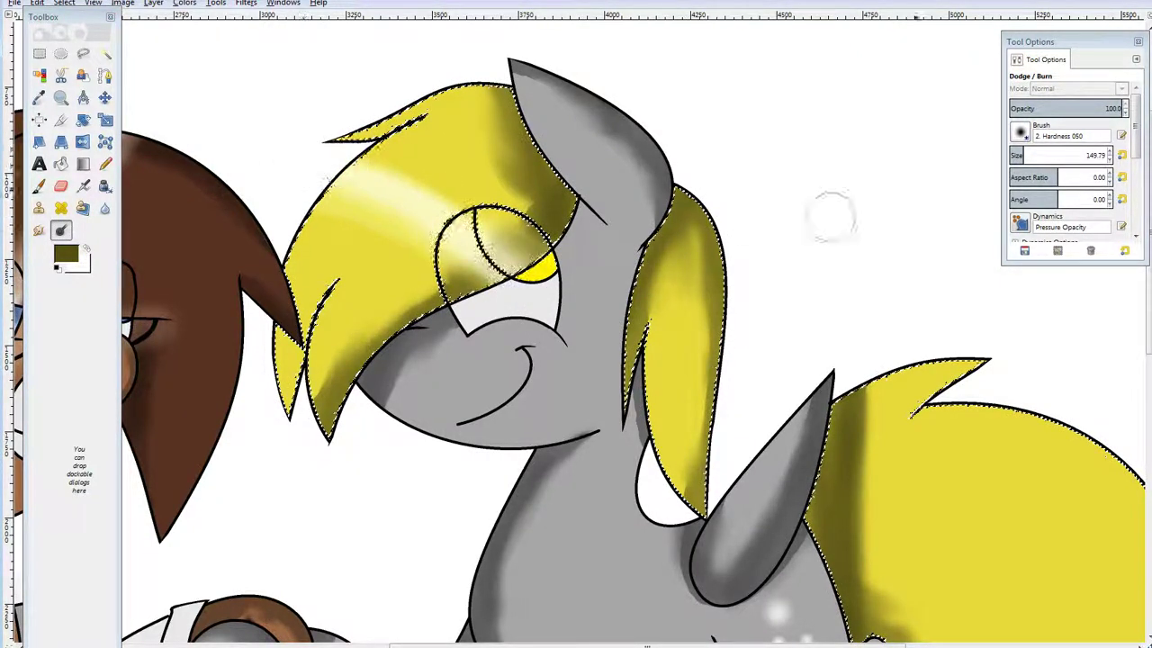
pyautogui.click(1014, 154)
pyautogui.moveTo(346, 175); pyautogui.dragTo(414, 213)
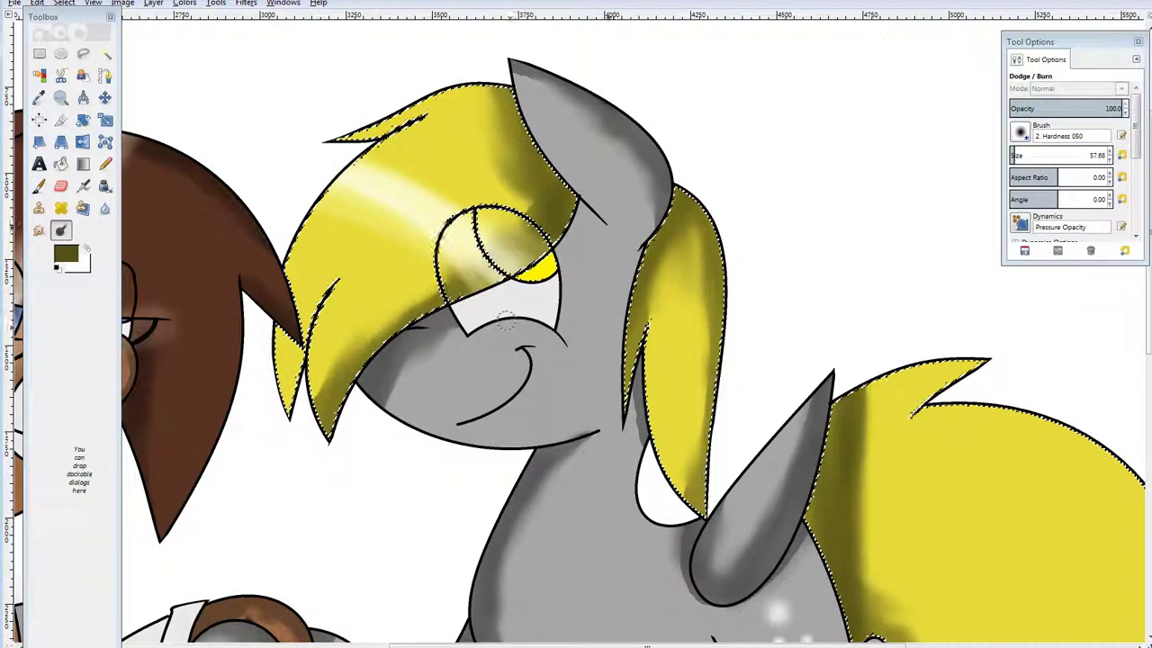
# Dodge a broad diagonal highlight band across the yellow tail with a brush of size 149.79.
pyautogui.press(']')
pyautogui.press(']')
pyautogui.press(']')
pyautogui.press(']')
pyautogui.press(']')
pyautogui.scroll(-3, 930, 327)
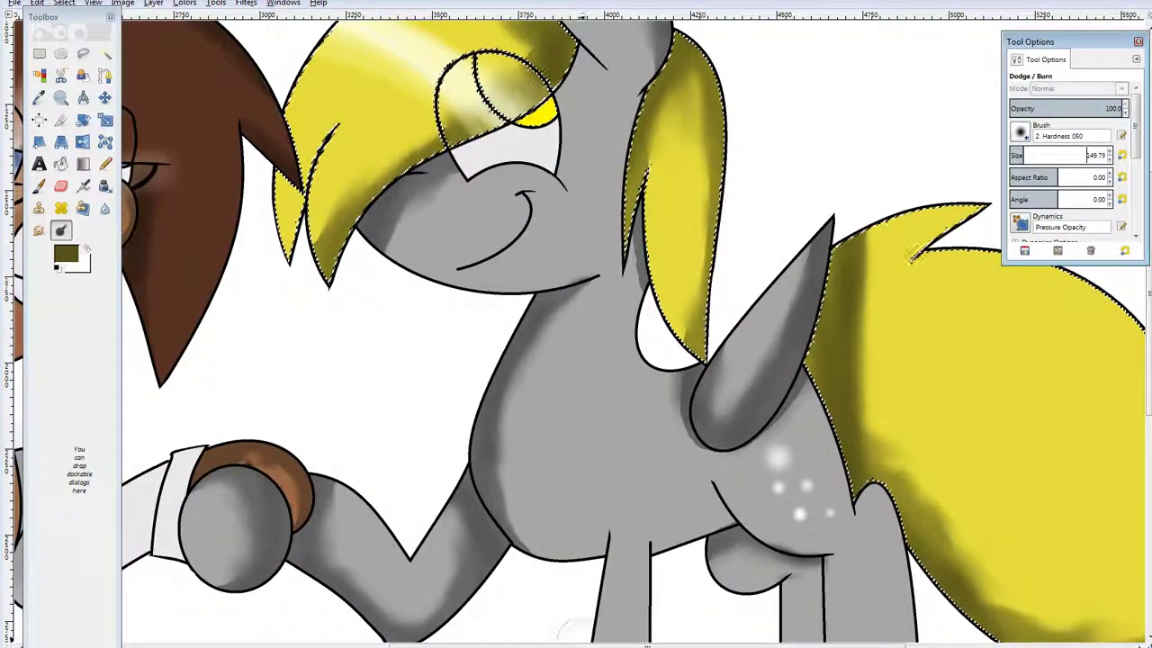
pyautogui.moveTo(582, 645); pyautogui.dragTo(688, 645)
pyautogui.moveTo(851, 237); pyautogui.dragTo(925, 187)
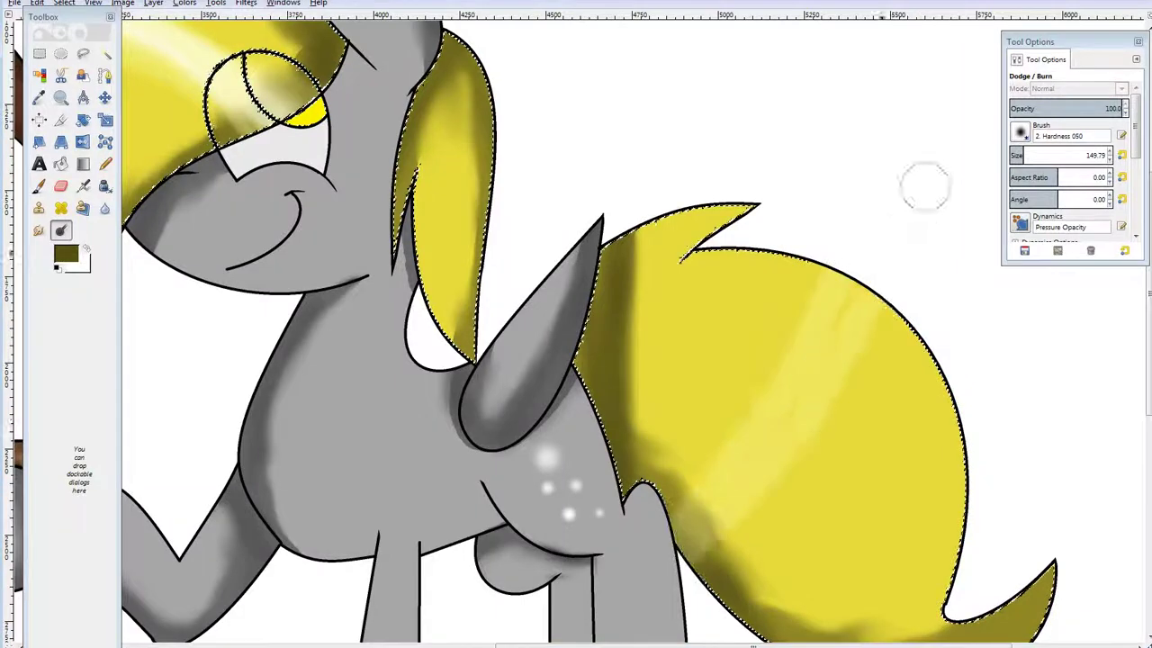
pyautogui.moveTo(764, 468); pyautogui.dragTo(691, 544)
# Brighten the tail highlight with narrower dodge strokes, finishing with a thin central streak at brush size 29.34.
pyautogui.click(1017, 155)
pyautogui.moveTo(864, 286)
pyautogui.mouseDown()
pyautogui.moveTo(702, 531)
pyautogui.moveTo(898, 205)
pyautogui.mouseUp()
pyautogui.click(1012, 155)
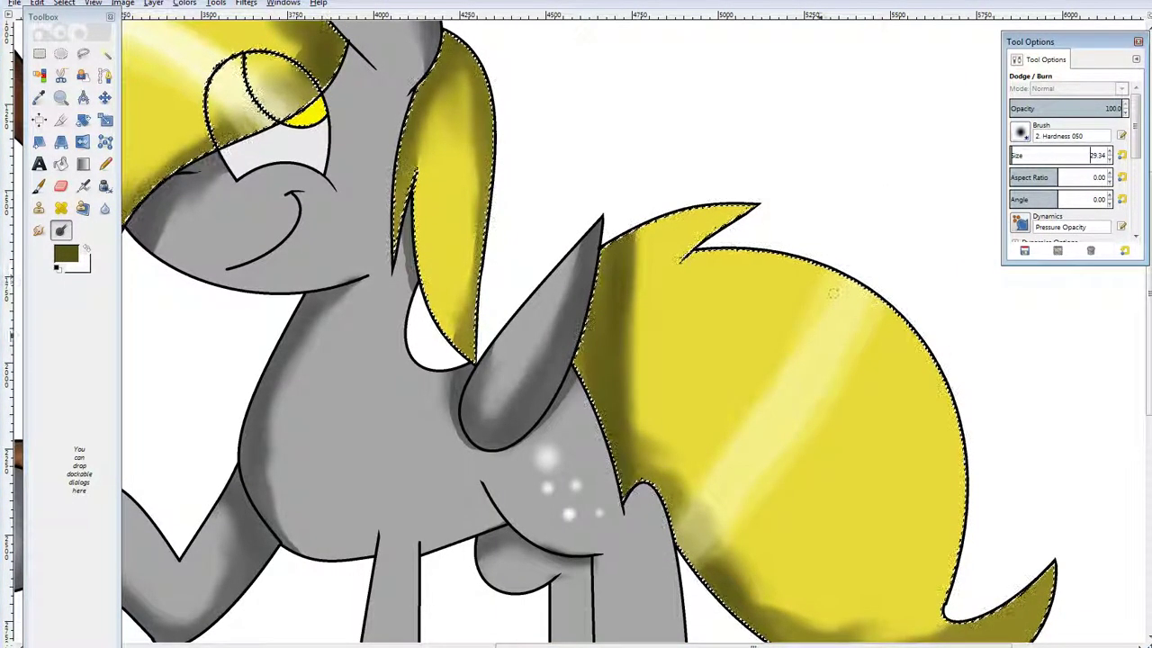
pyautogui.moveTo(849, 276); pyautogui.dragTo(700, 545)
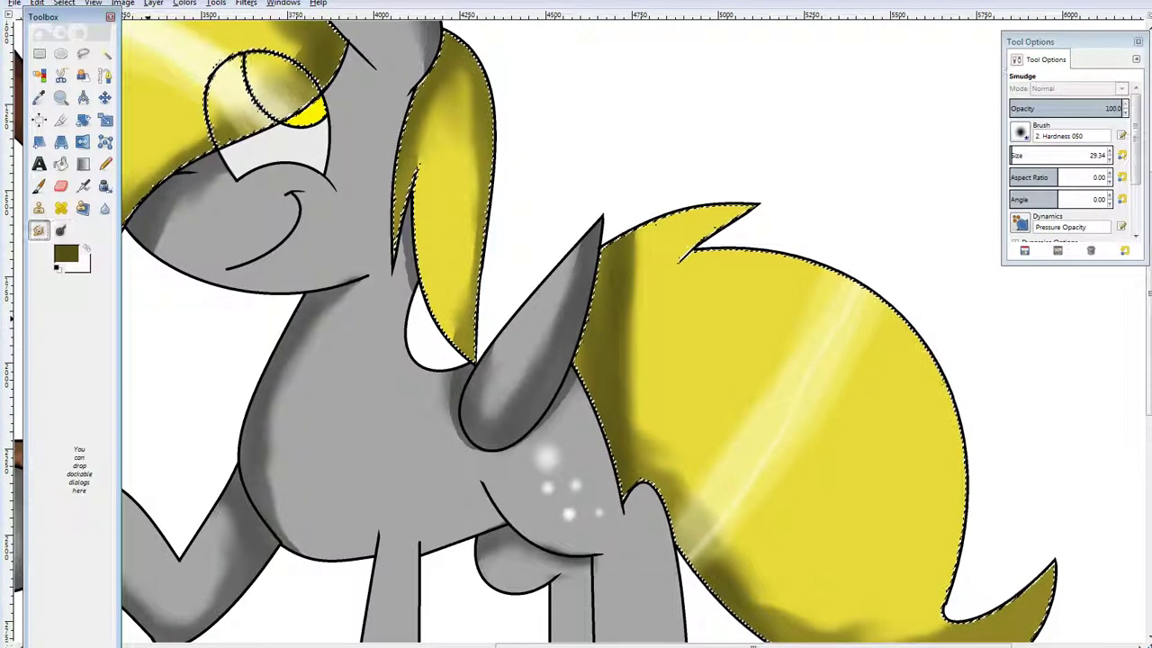
# Smudge the tail highlight with a brush of size 121.45 to soften its streaks into the yellow.
pyautogui.press('s')
pyautogui.moveTo(710, 523)
pyautogui.mouseDown()
pyautogui.moveTo(721, 526)
pyautogui.moveTo(703, 527)
pyautogui.mouseUp()
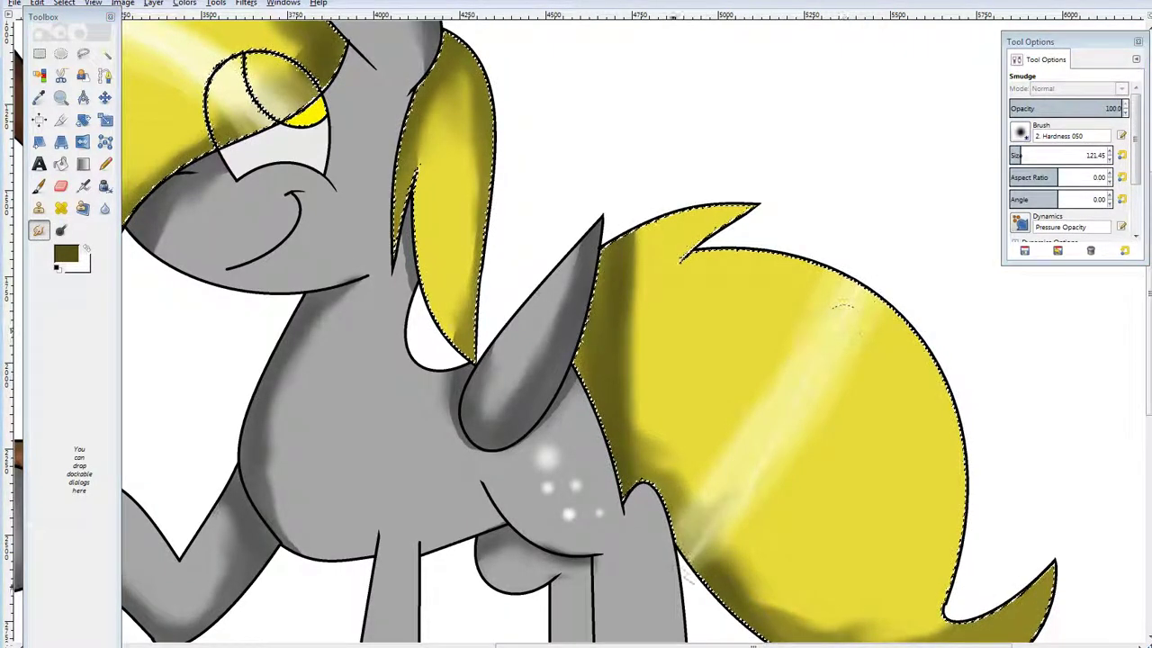
pyautogui.moveTo(954, 306); pyautogui.dragTo(882, 423)
pyautogui.hscroll(-3, 576, 324)
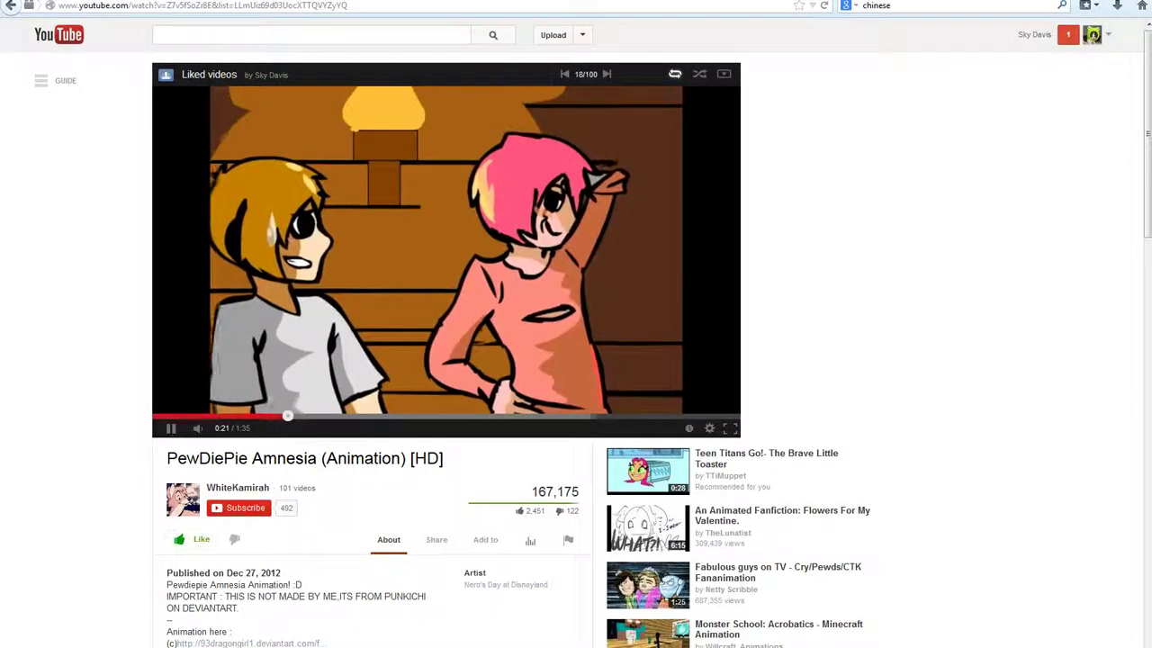
pyautogui.click(723, 73)
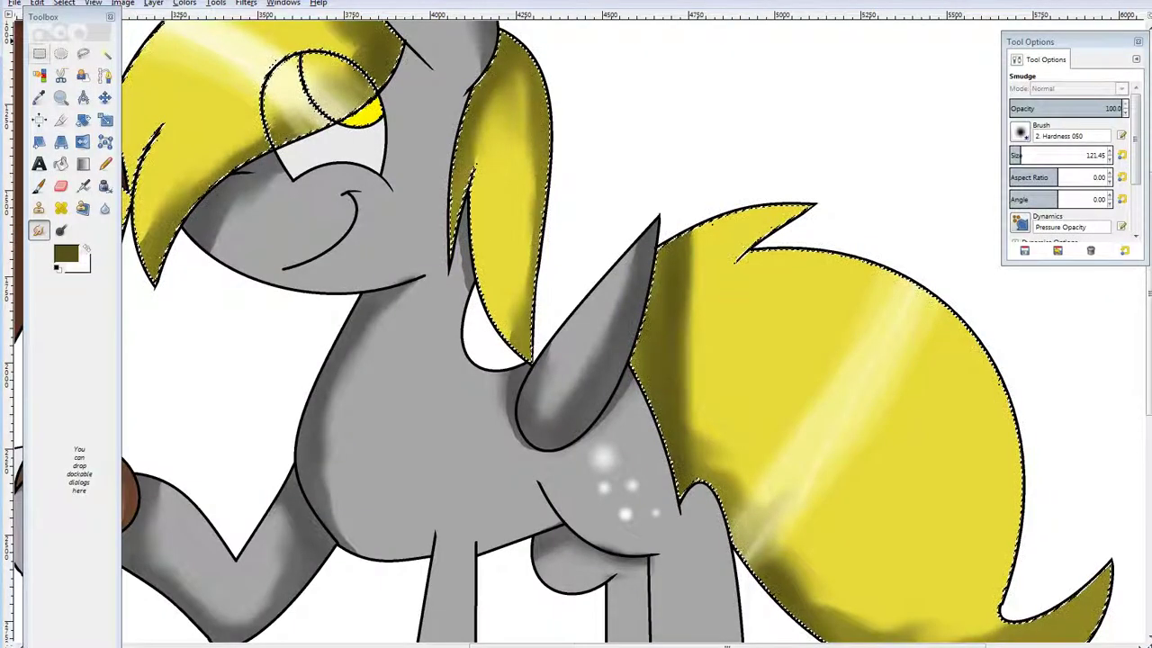
# Clear the selection around the yellow mane and tail using the Rectangle Select tool.
pyautogui.click(39, 54)
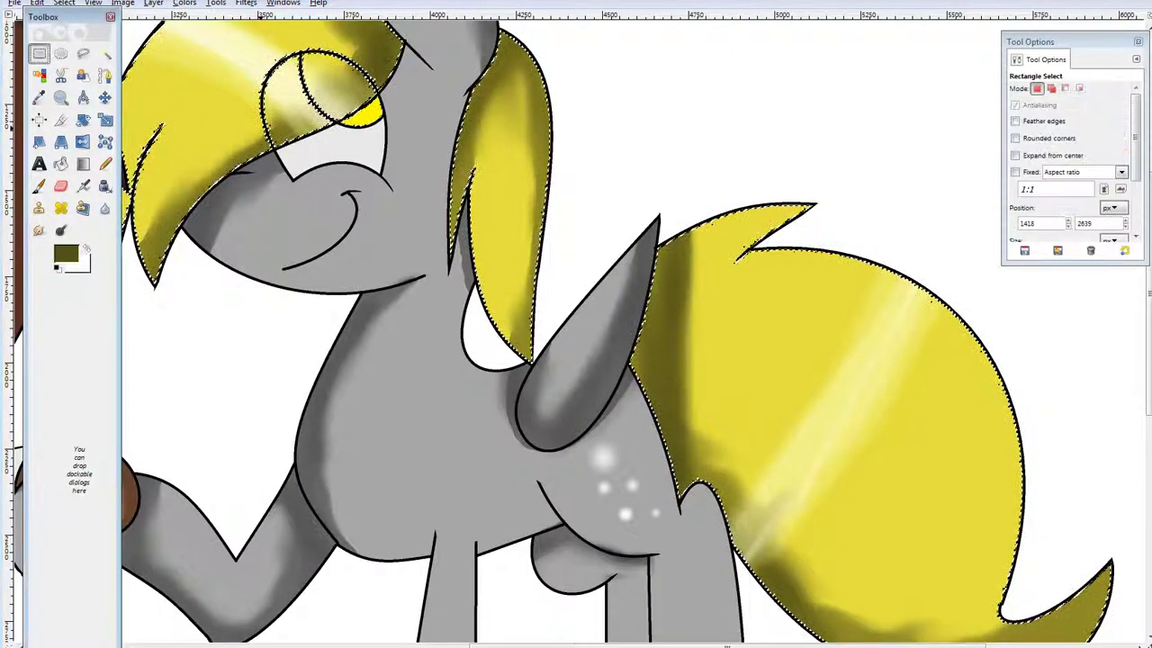
pyautogui.click(414, 237)
pyautogui.scroll(1, 414, 237)
pyautogui.scroll(1, 386, 341)
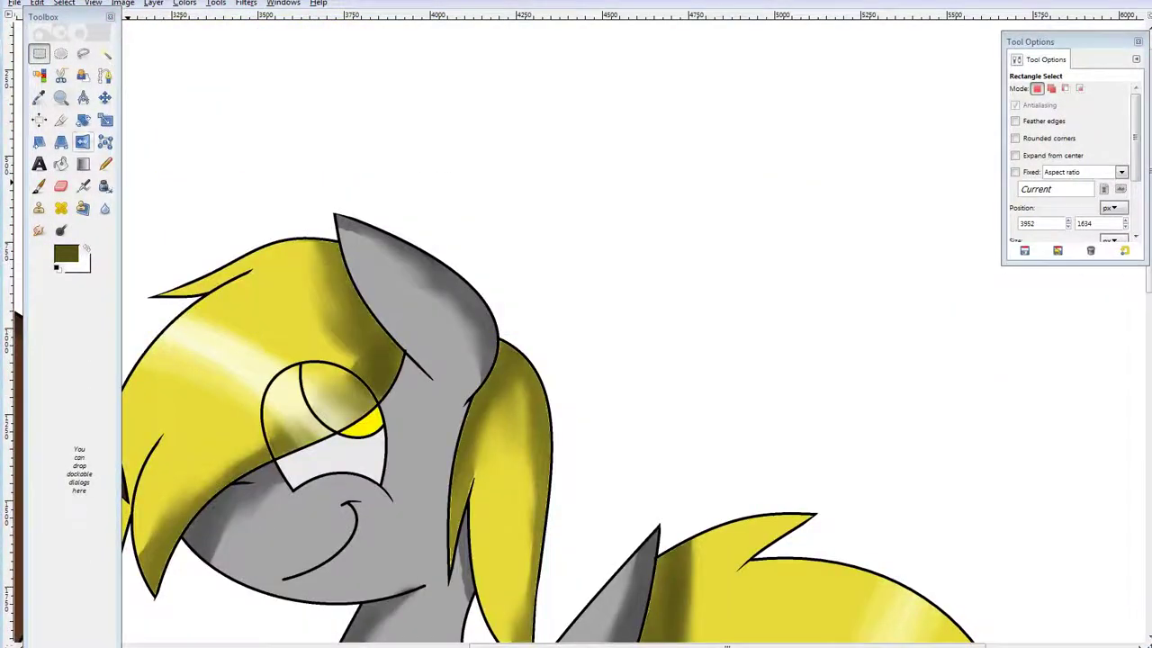
# Pencil the word RIP in large olive letters on the blank canvas above the grey pony's head.
pyautogui.press('n')
pyautogui.scroll(1, 261, 207)
pyautogui.moveTo(277, 235)
pyautogui.mouseDown()
pyautogui.moveTo(260, 193)
pyautogui.moveTo(302, 135)
pyautogui.moveTo(297, 175)
pyautogui.moveTo(372, 198)
pyautogui.moveTo(459, 186)
pyautogui.moveTo(390, 87)
pyautogui.moveTo(468, 68)
pyautogui.mouseUp()
pyautogui.moveTo(495, 73)
pyautogui.mouseDown()
pyautogui.moveTo(489, 85)
pyautogui.moveTo(520, 83)
pyautogui.moveTo(531, 149)
pyautogui.mouseUp()
pyautogui.click(1014, 153)
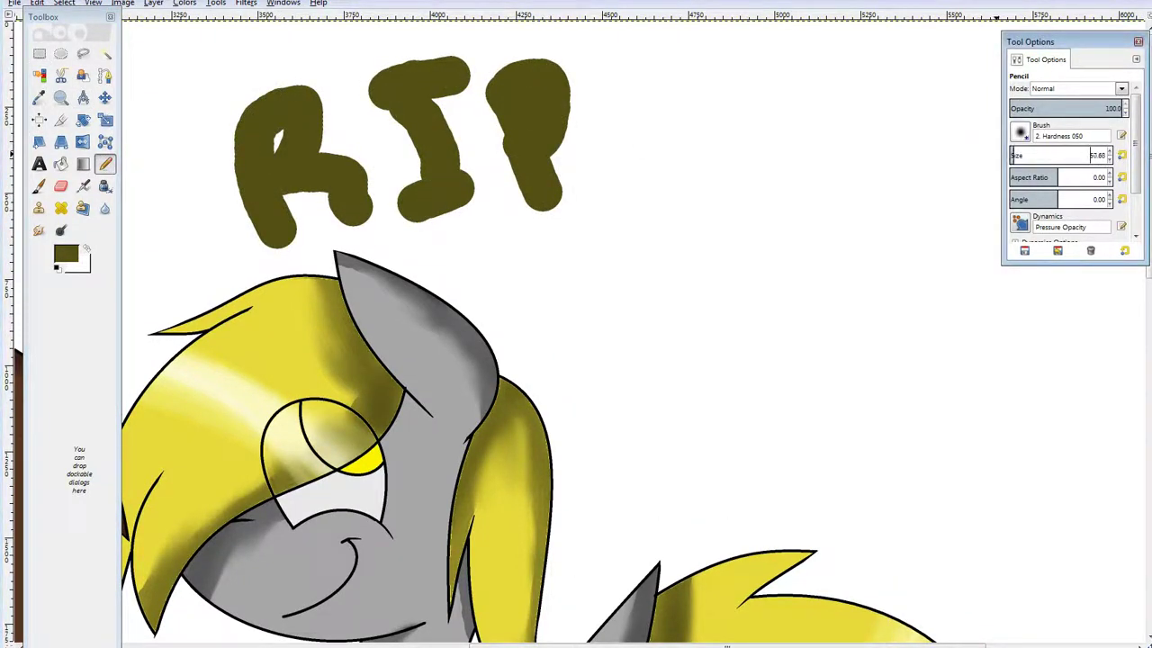
# Undo the RIP lettering and clear the leftover rectangular selection over the pony's face.
pyautogui.hotkey('ctrl', 'z')
pyautogui.hotkey('ctrl', 'z')
pyautogui.hotkey('ctrl', 'z')
pyautogui.hotkey('ctrl', 'z')
pyautogui.hotkey('ctrl', 'z')
pyautogui.hotkey('ctrl', 'z')
pyautogui.hotkey('ctrl', 'z')
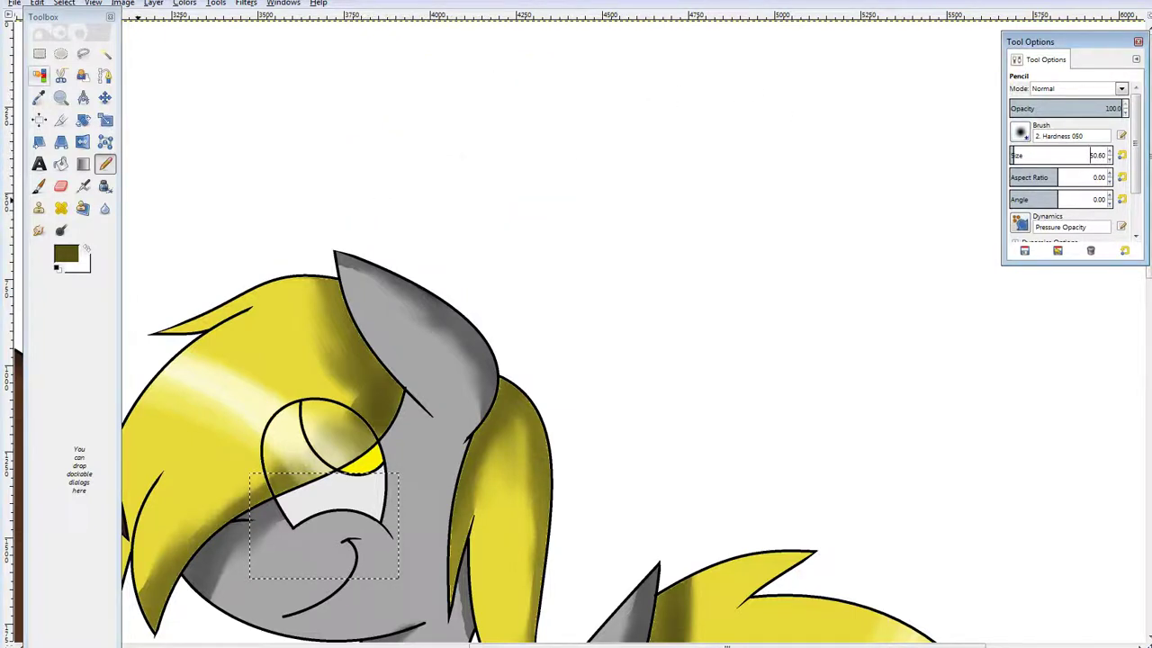
pyautogui.press('r')
pyautogui.hotkey('ctrl', 'shift', 'a')
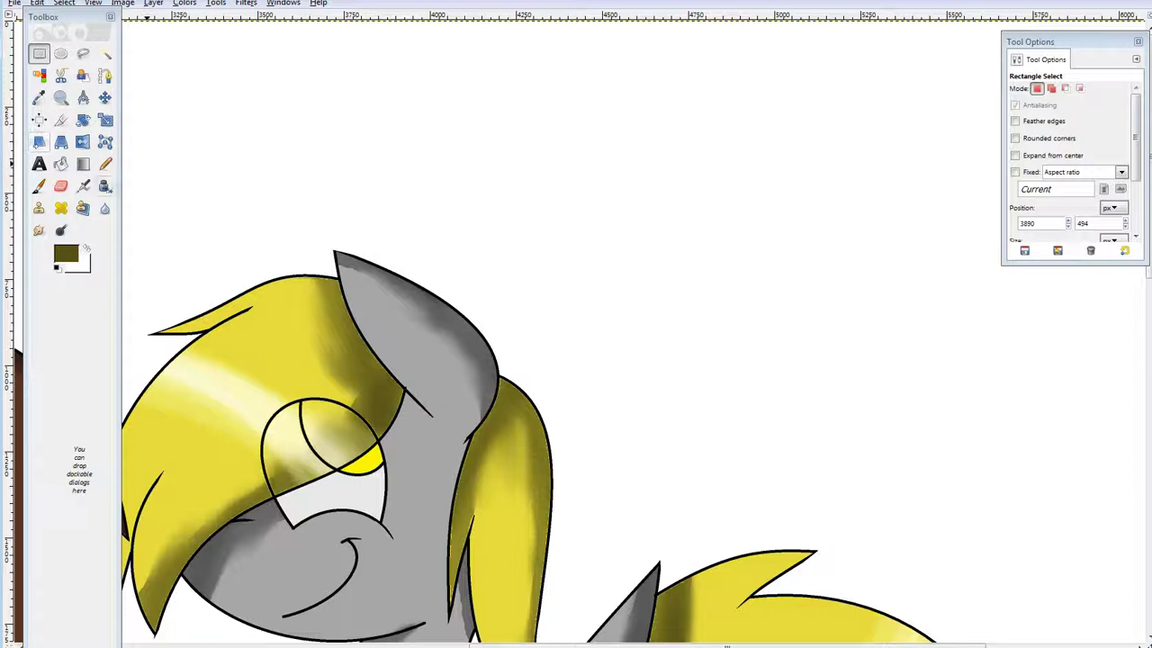
# Pencil an olive handwritten note above the grey pony, with a small headphones sketch and a T.T crying face.
pyautogui.press('n')
pyautogui.moveTo(255, 108); pyautogui.dragTo(270, 160)
pyautogui.moveTo(263, 140)
pyautogui.mouseDown()
pyautogui.moveTo(308, 115)
pyautogui.moveTo(320, 146)
pyautogui.moveTo(373, 140)
pyautogui.mouseUp()
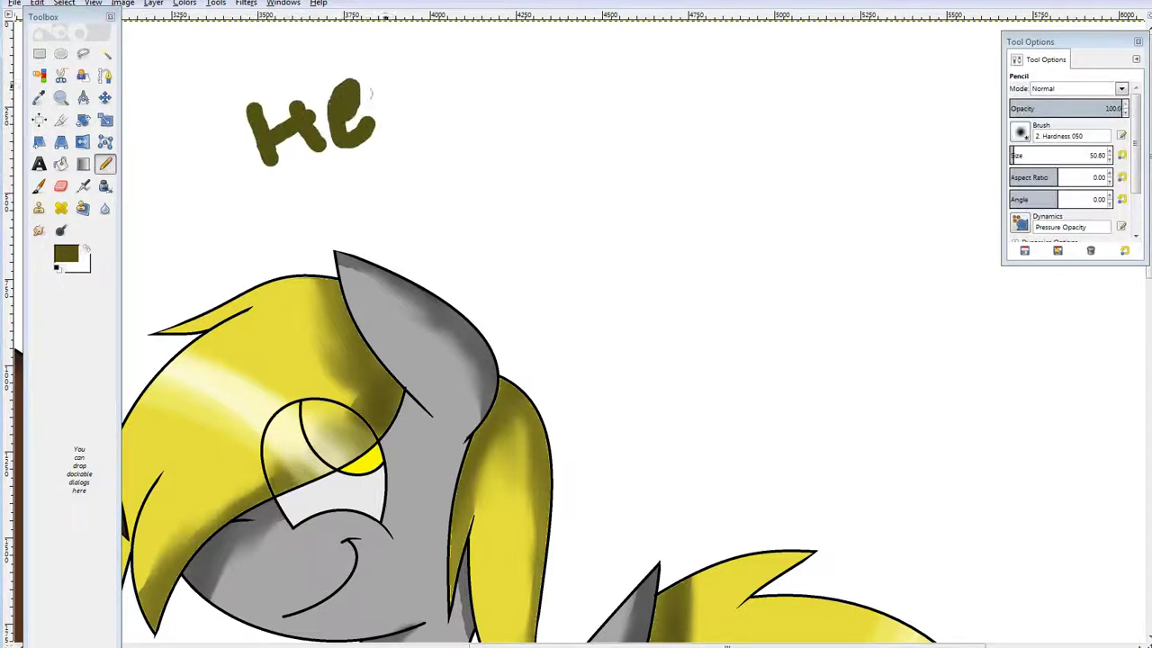
pyautogui.moveTo(407, 81); pyautogui.dragTo(419, 91)
pyautogui.moveTo(441, 59); pyautogui.dragTo(438, 93)
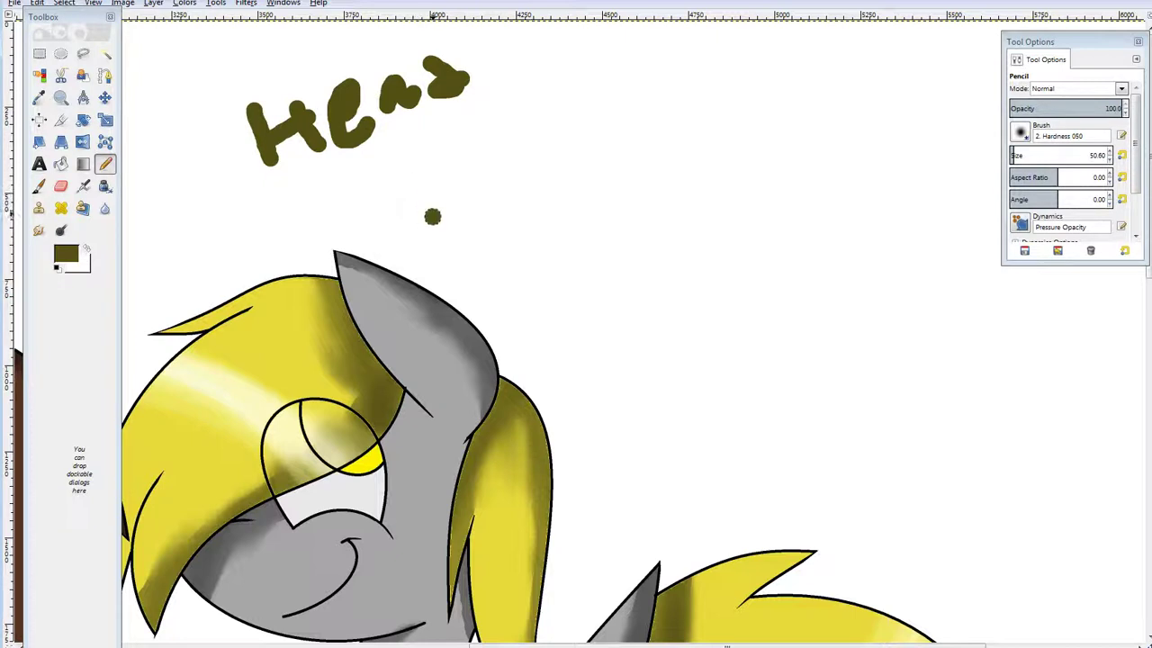
pyautogui.moveTo(432, 216)
pyautogui.mouseDown()
pyautogui.moveTo(499, 180)
pyautogui.moveTo(419, 236)
pyautogui.mouseUp()
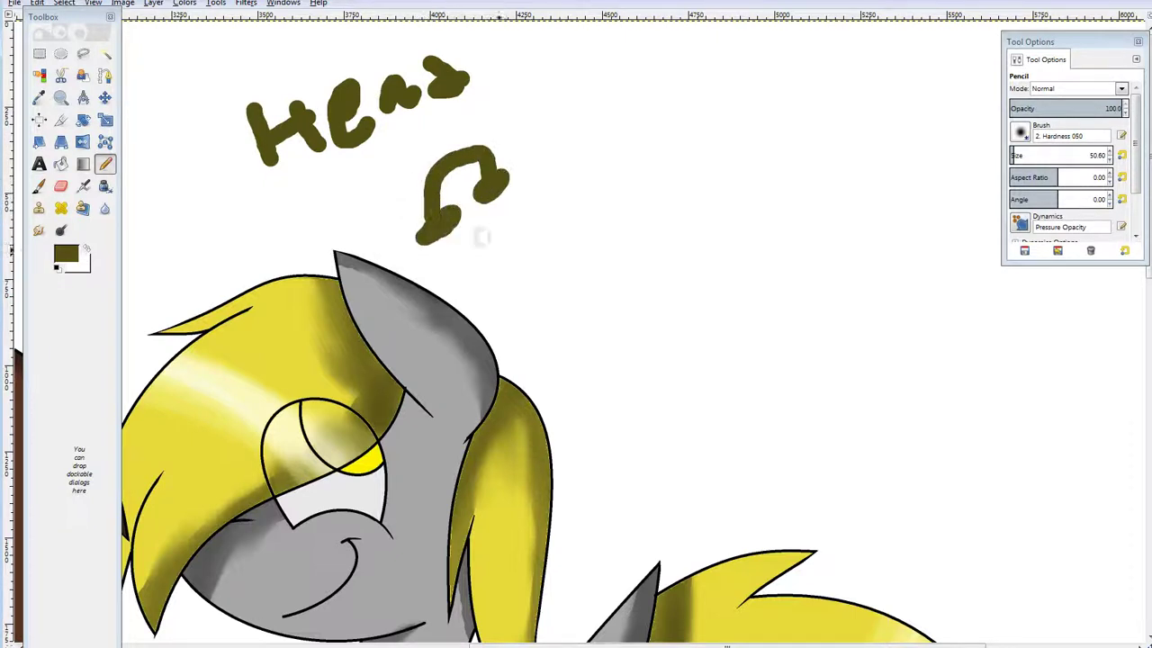
pyautogui.moveTo(495, 229)
pyautogui.mouseDown()
pyautogui.moveTo(612, 233)
pyautogui.moveTo(673, 144)
pyautogui.moveTo(707, 205)
pyautogui.mouseUp()
pyautogui.moveTo(668, 258); pyautogui.dragTo(691, 242)
pyautogui.moveTo(681, 250); pyautogui.dragTo(714, 311)
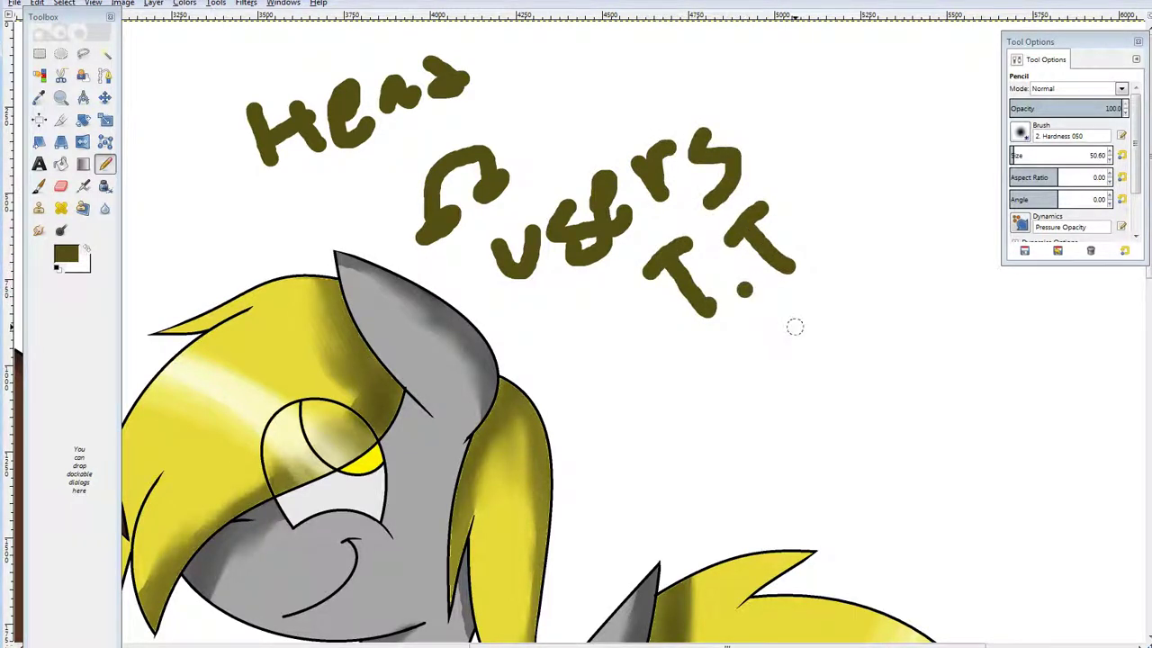
# Undo all strokes of the handwritten note and headphones sketch above the grey pony.
pyautogui.hotkey('ctrl', 'z')
pyautogui.hotkey('ctrl', 'z')
pyautogui.hotkey('ctrl', 'z')
pyautogui.hotkey('ctrl', 'z')
pyautogui.hotkey('ctrl', 'z')
pyautogui.hotkey('ctrl', 'z')
pyautogui.hotkey('ctrl', 'z')
pyautogui.hotkey('ctrl', 'z')
pyautogui.hotkey('ctrl', 'z')
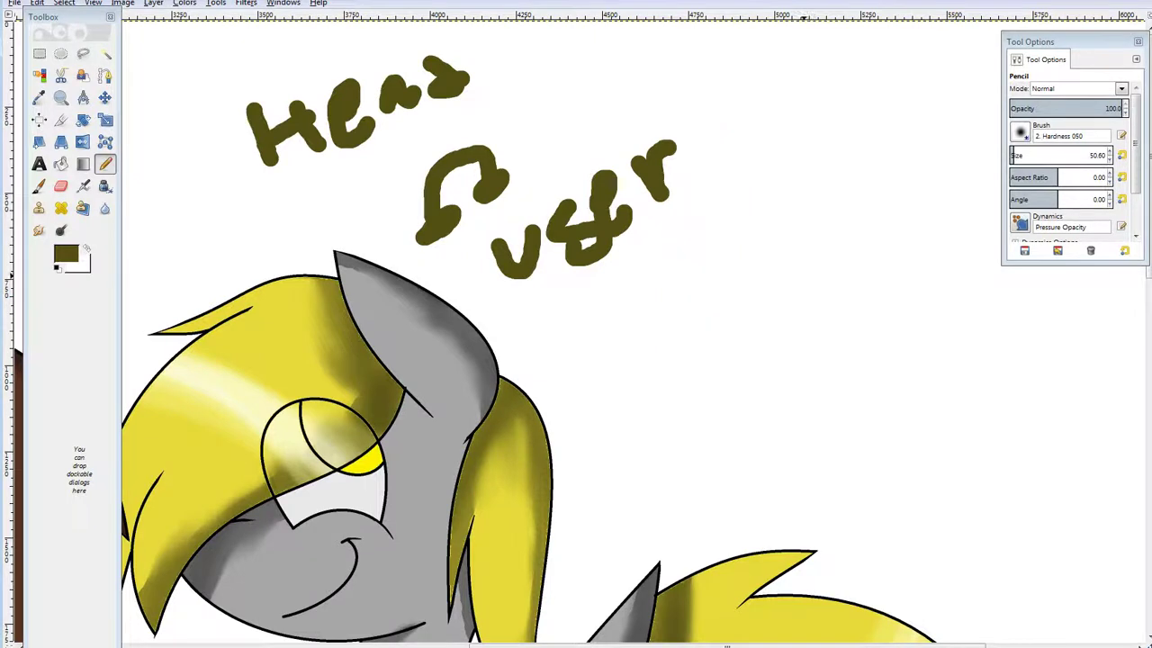
pyautogui.hotkey('ctrl', 'z')
pyautogui.hotkey('ctrl', 'z')
pyautogui.hotkey('ctrl', 'z')
pyautogui.hotkey('ctrl', 'z')
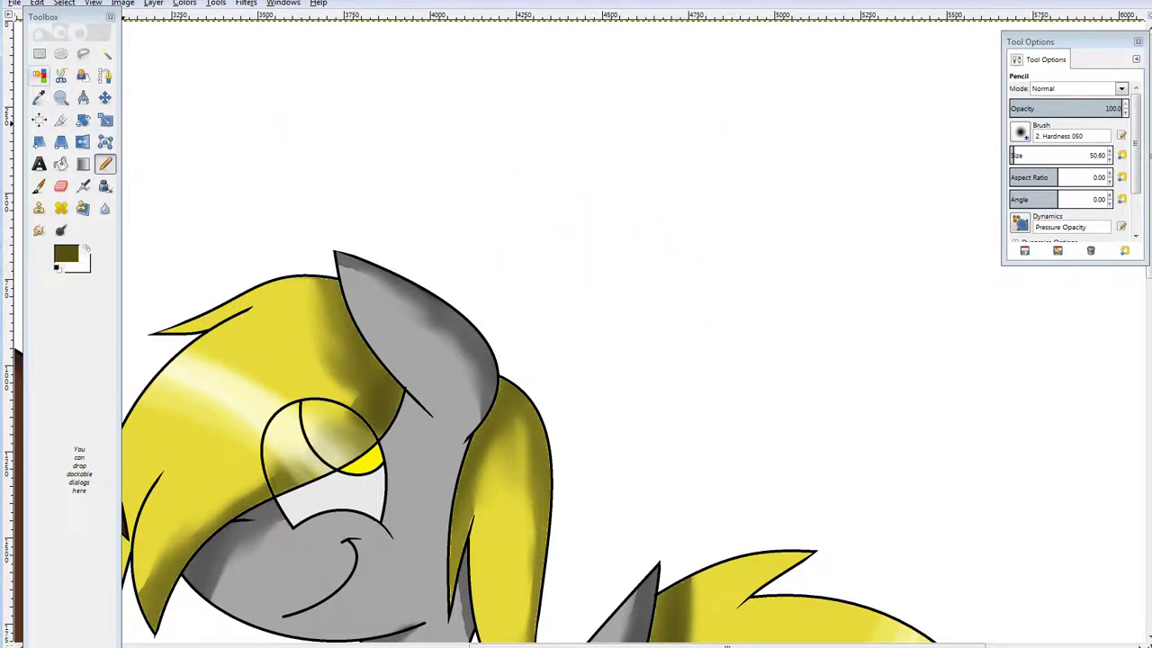
# Change the foreground colour to a bright violet-blue and bucket-fill the white background, including the enclosed area between the ponies.
pyautogui.press('z')
pyautogui.click(815, 257)
pyautogui.click(815, 257)
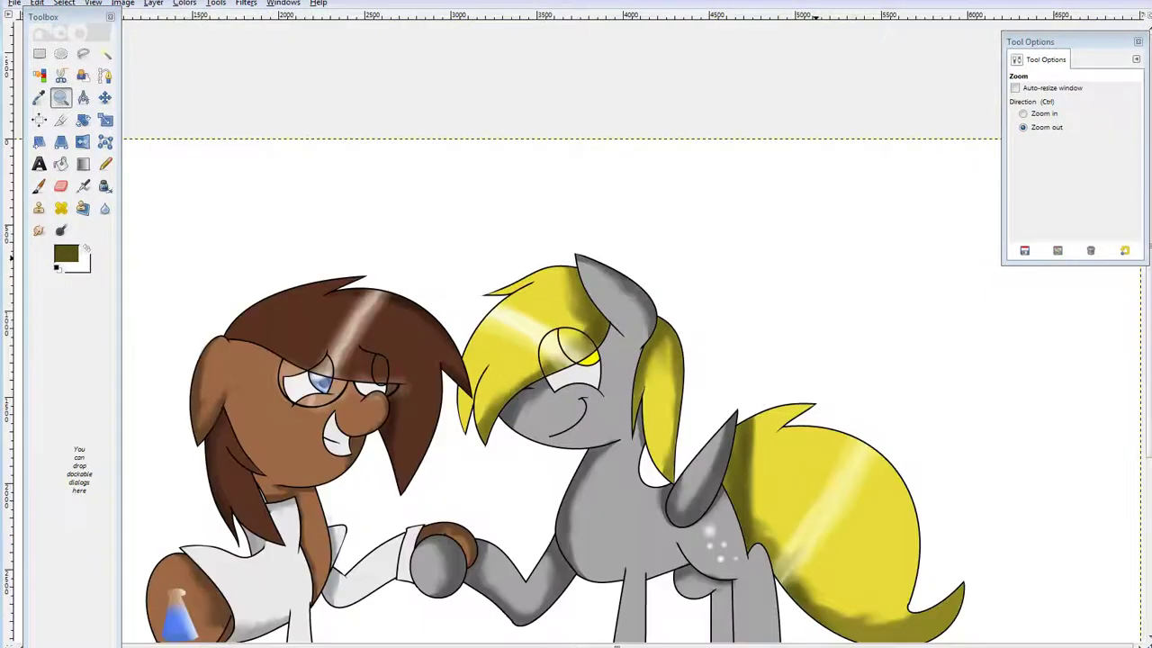
pyautogui.click(813, 258)
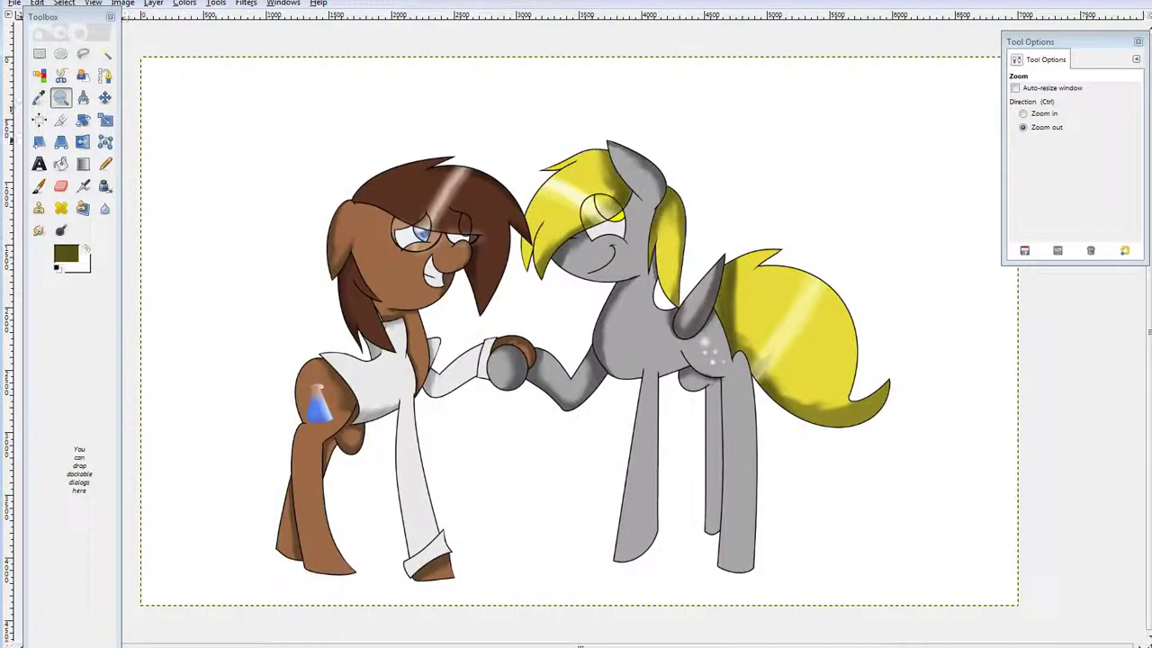
pyautogui.click(60, 163)
pyautogui.click(66, 254)
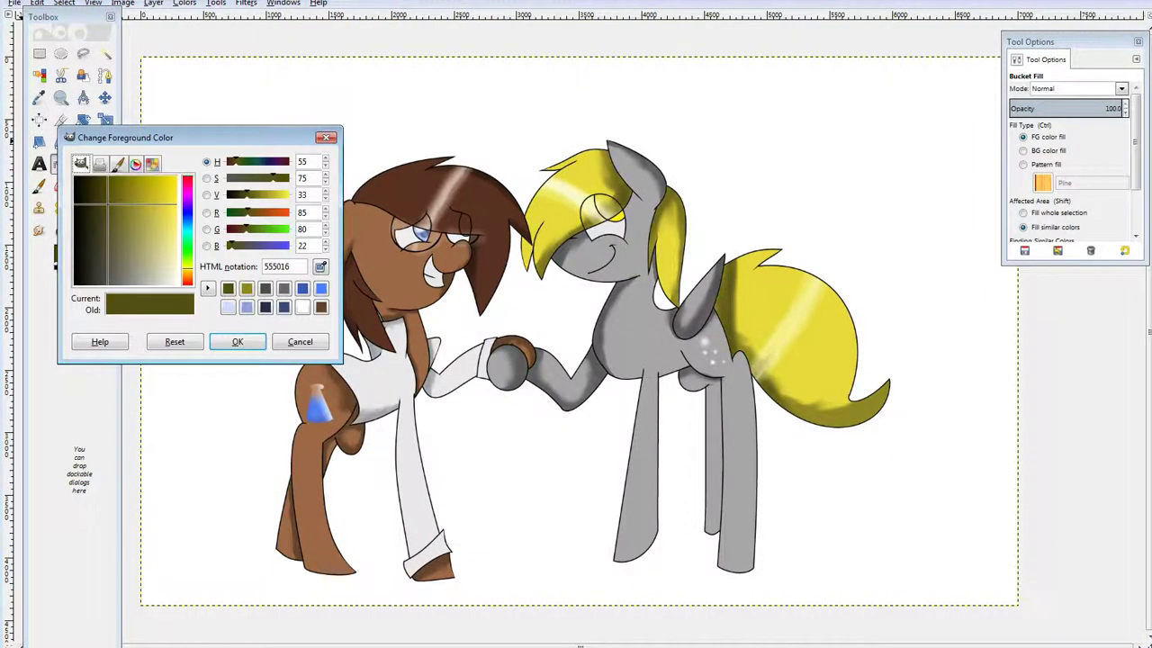
pyautogui.moveTo(232, 245); pyautogui.dragTo(290, 246)
pyautogui.click(237, 342)
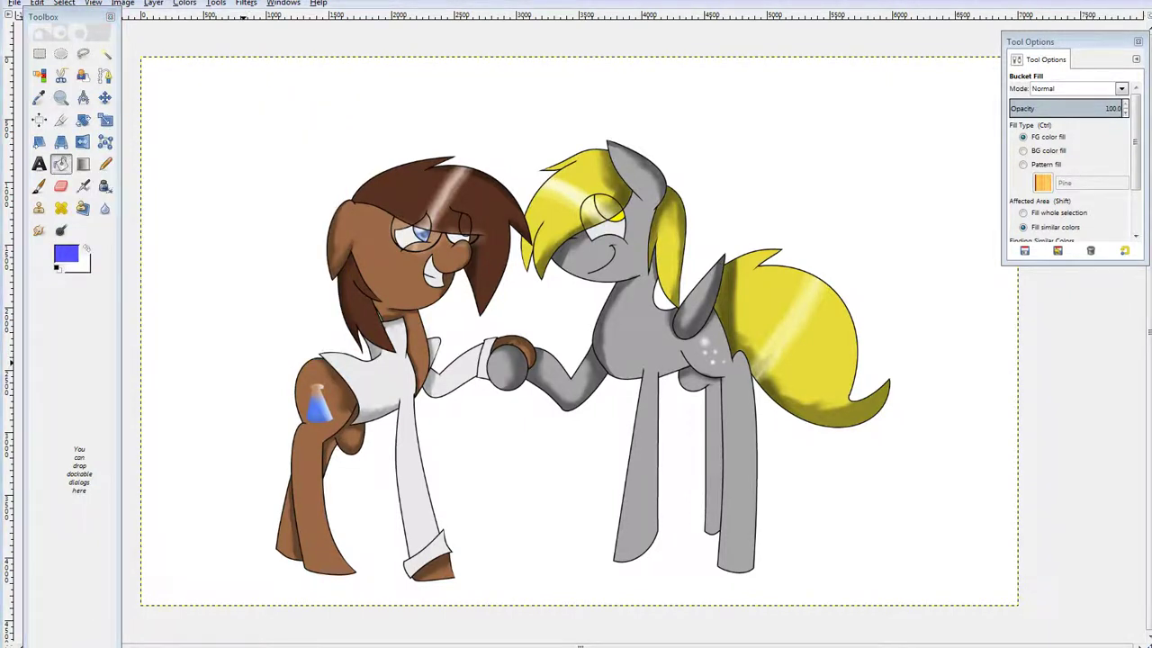
pyautogui.click(243, 363)
pyautogui.click(513, 297)
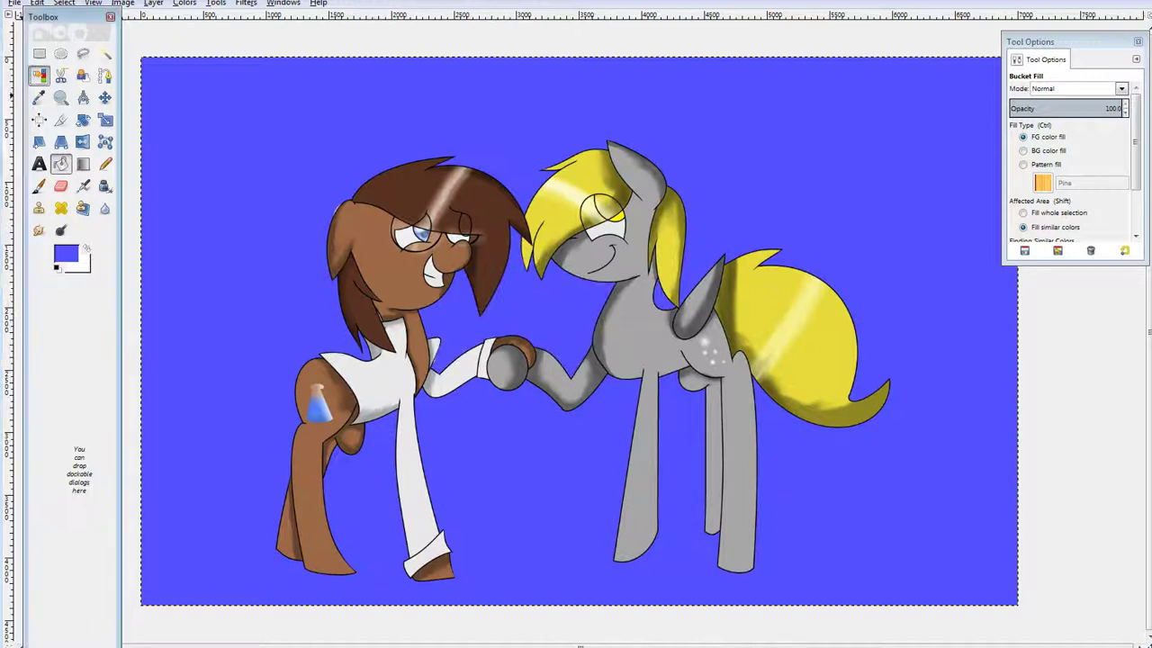
# Select the blue background by colour and change the foreground colour to a pale aqua.
pyautogui.click(38, 75)
pyautogui.click(254, 158)
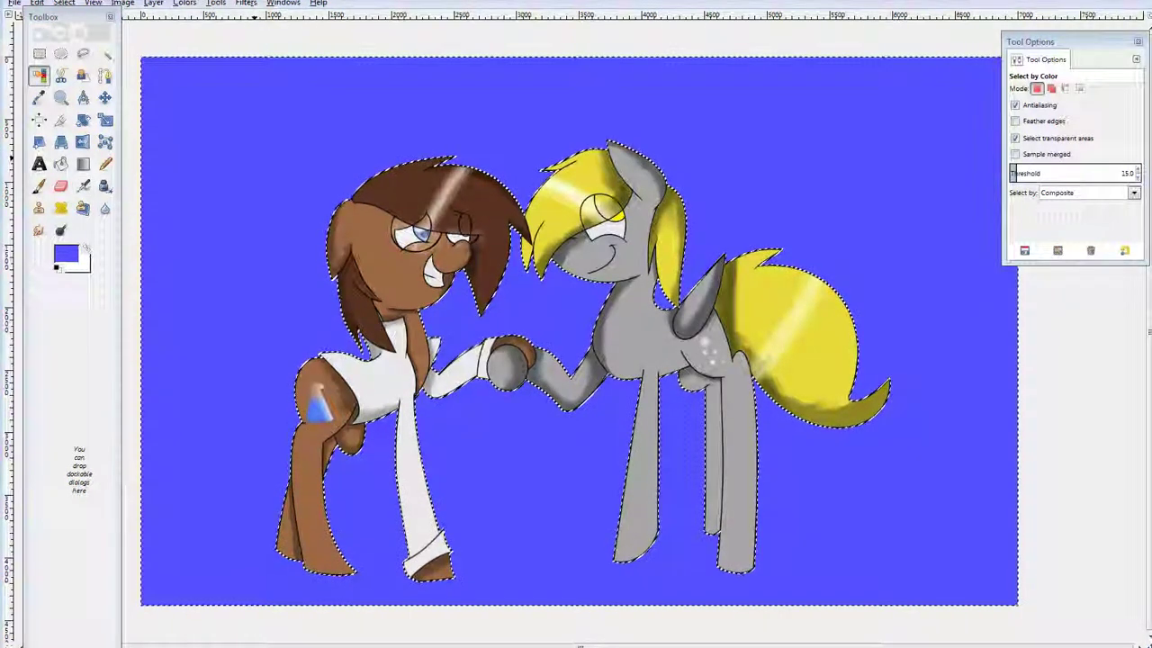
pyautogui.click(67, 254)
pyautogui.moveTo(270, 178); pyautogui.dragTo(248, 178)
pyautogui.moveTo(269, 162); pyautogui.dragTo(258, 162)
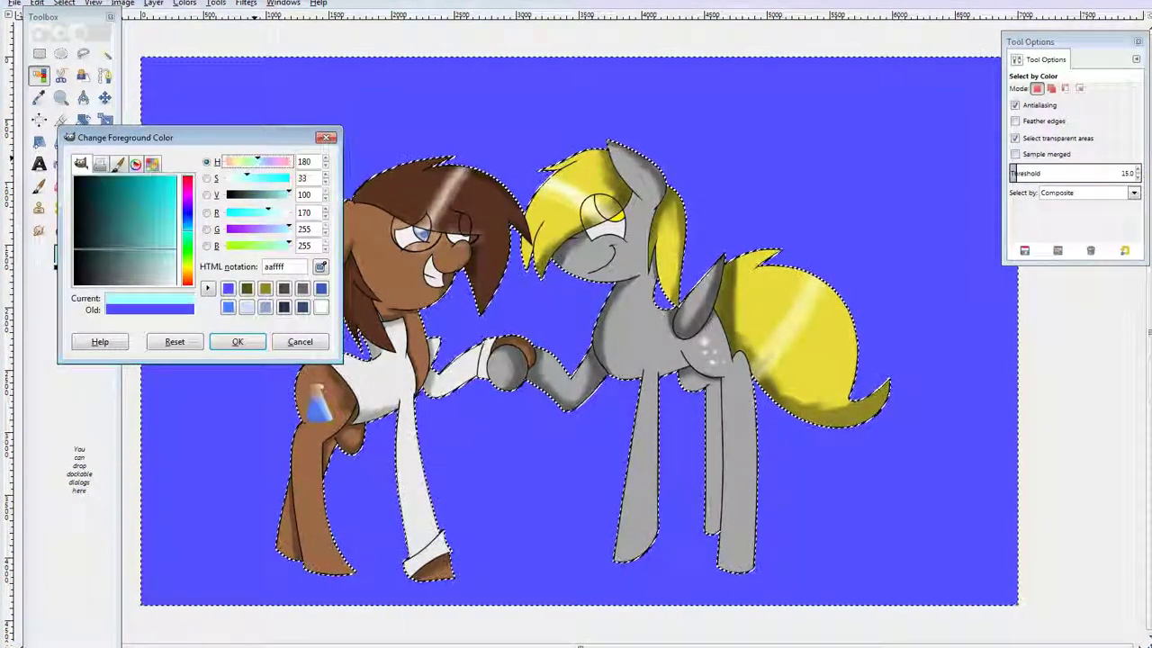
pyautogui.click(238, 341)
pyautogui.moveTo(66, 254); pyautogui.dragTo(162, 252)
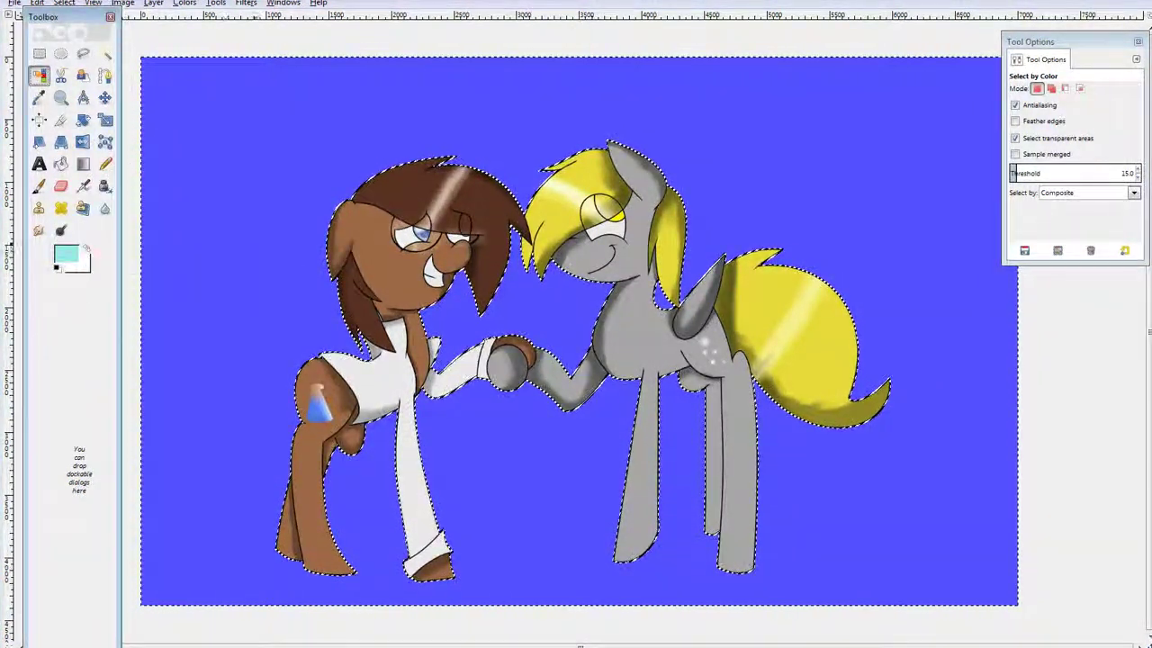
pyautogui.moveTo(66, 254); pyautogui.dragTo(200, 213)
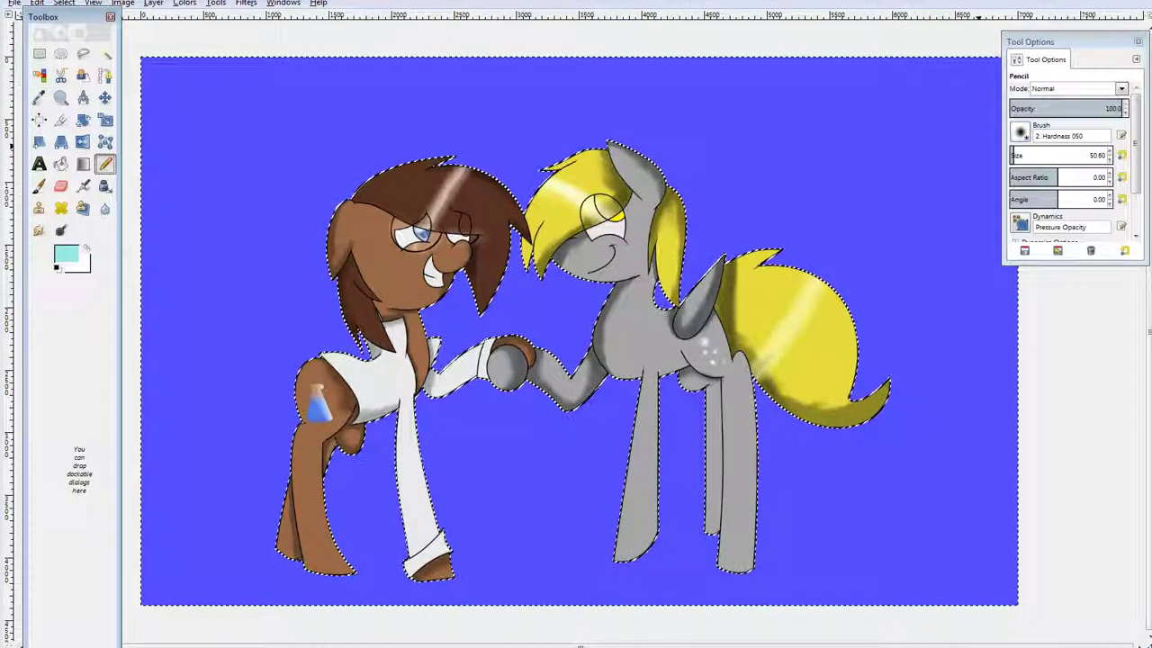
# Enlarge the Pencil brush to about 1488.87 and paint the entire selected blue background pale aqua around the ponies.
pyautogui.moveTo(1086, 155); pyautogui.dragTo(1131, 156)
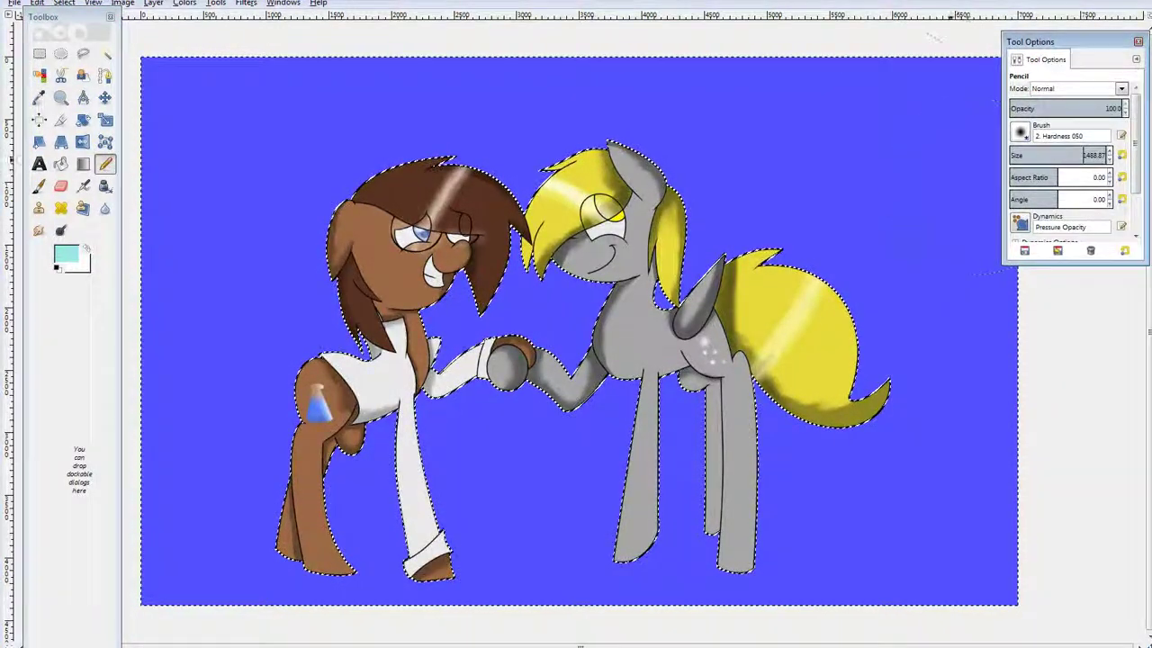
pyautogui.moveTo(940, 147)
pyautogui.mouseDown()
pyautogui.moveTo(669, 106)
pyautogui.moveTo(655, 134)
pyautogui.mouseUp()
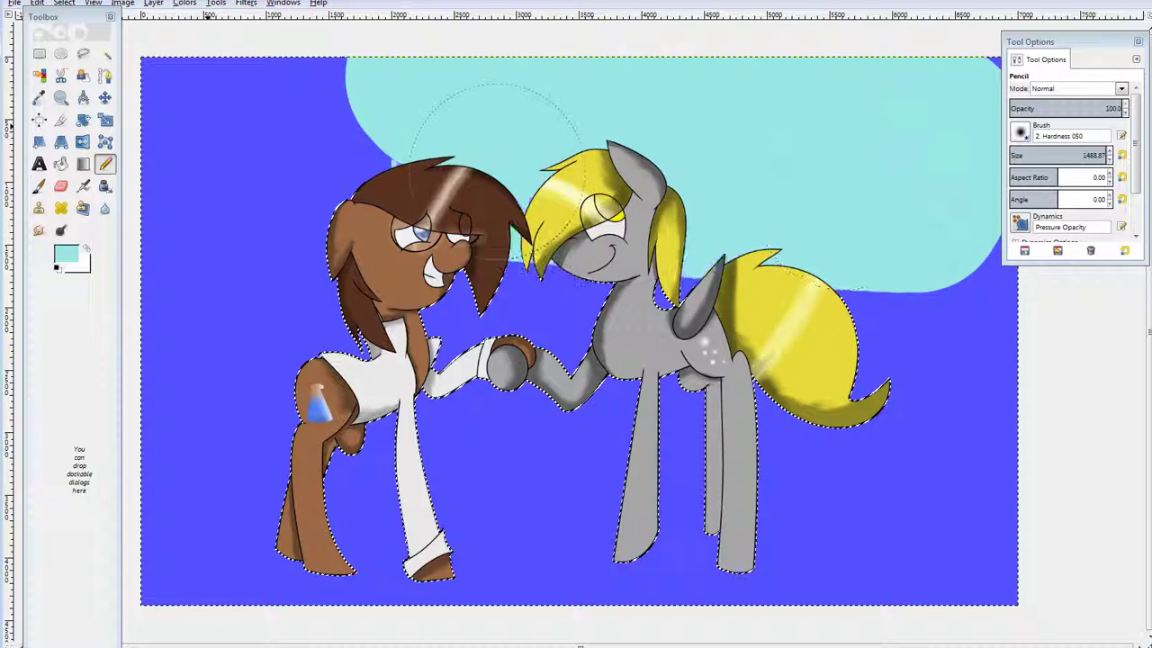
pyautogui.moveTo(498, 171)
pyautogui.mouseDown()
pyautogui.moveTo(185, 135)
pyautogui.moveTo(176, 378)
pyautogui.moveTo(203, 432)
pyautogui.moveTo(293, 405)
pyautogui.moveTo(414, 180)
pyautogui.moveTo(520, 211)
pyautogui.mouseUp()
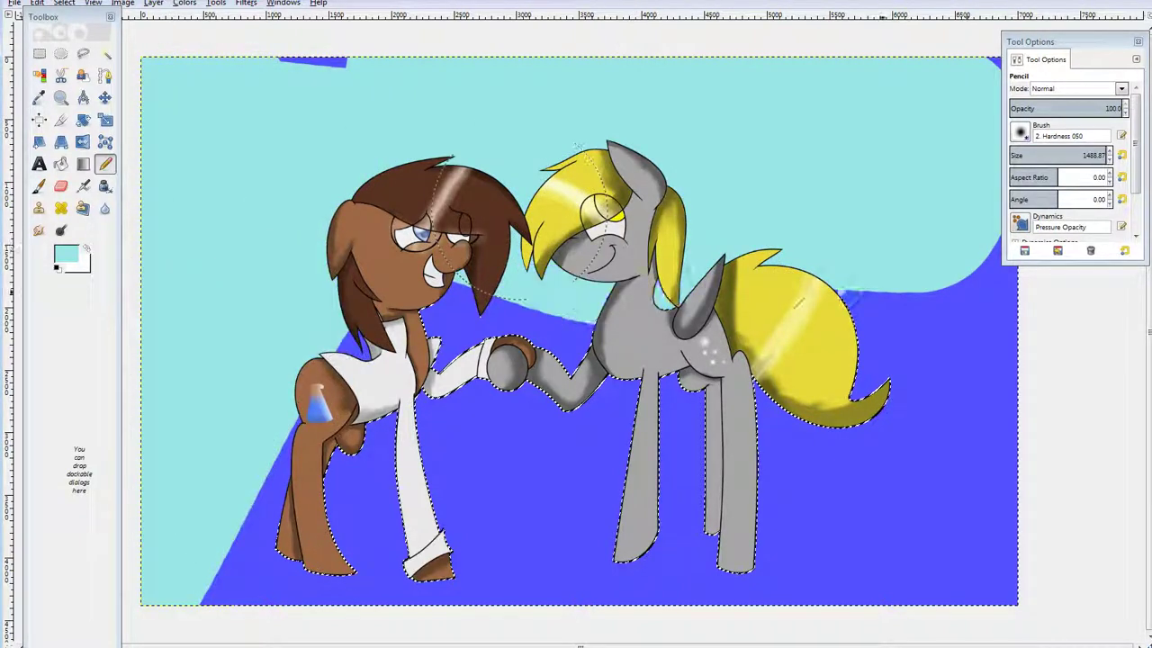
pyautogui.moveTo(918, 270)
pyautogui.mouseDown()
pyautogui.moveTo(936, 342)
pyautogui.moveTo(855, 422)
pyautogui.moveTo(522, 446)
pyautogui.moveTo(270, 549)
pyautogui.mouseUp()
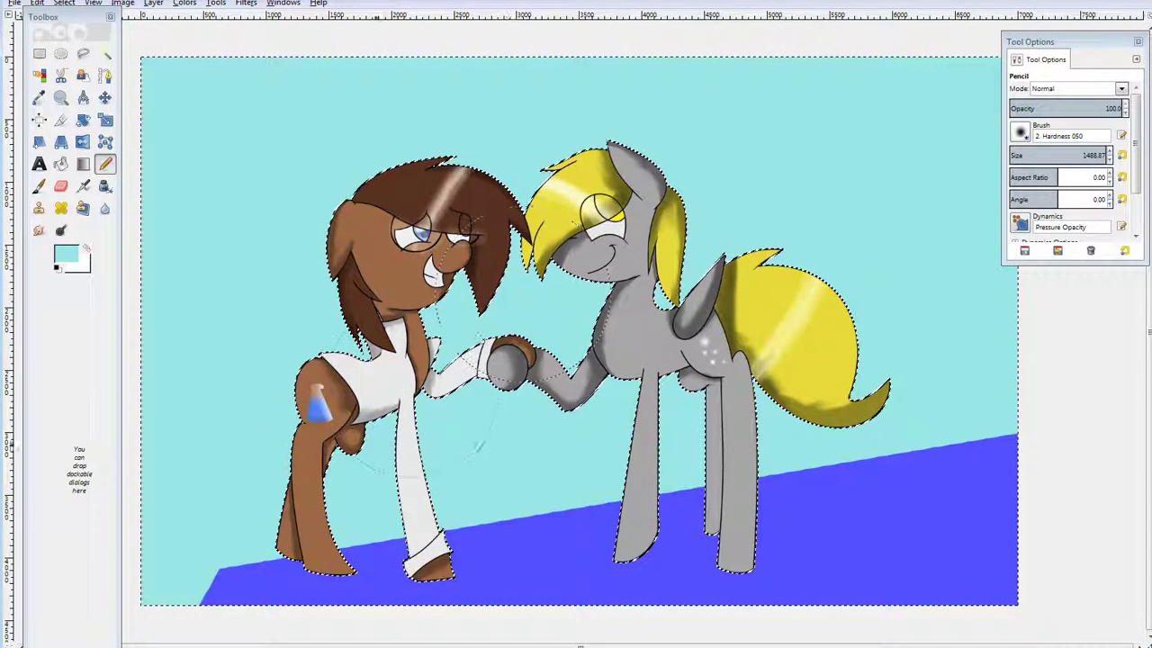
pyautogui.moveTo(261, 540)
pyautogui.mouseDown()
pyautogui.moveTo(576, 540)
pyautogui.moveTo(887, 438)
pyautogui.moveTo(815, 576)
pyautogui.mouseUp()
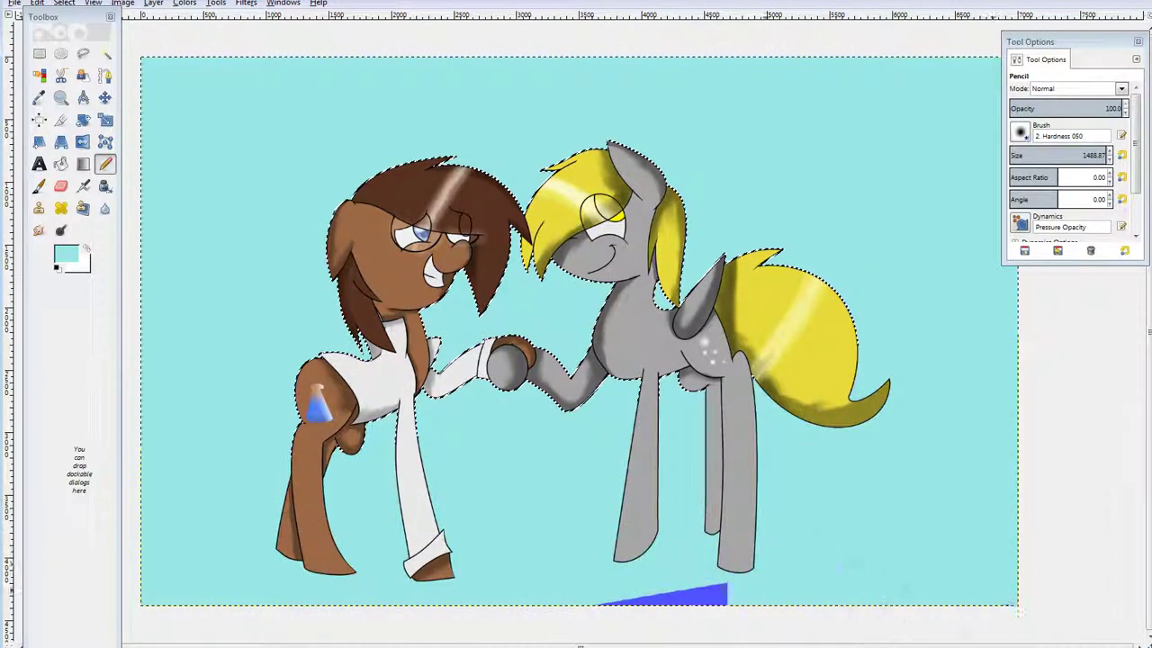
# Airbrush soft teal shadows across the aqua sky around both ponies, darkening the foreground colour to 466969 to deepen them.
pyautogui.click(66, 254)
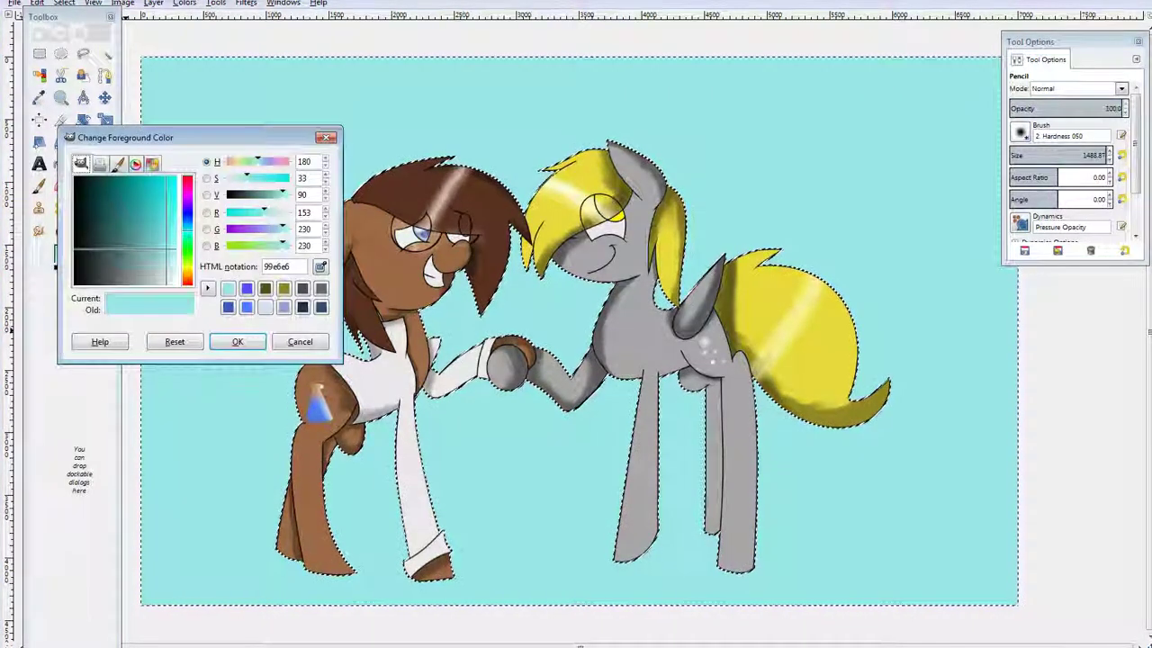
pyautogui.moveTo(283, 194); pyautogui.dragTo(268, 194)
pyautogui.click(237, 341)
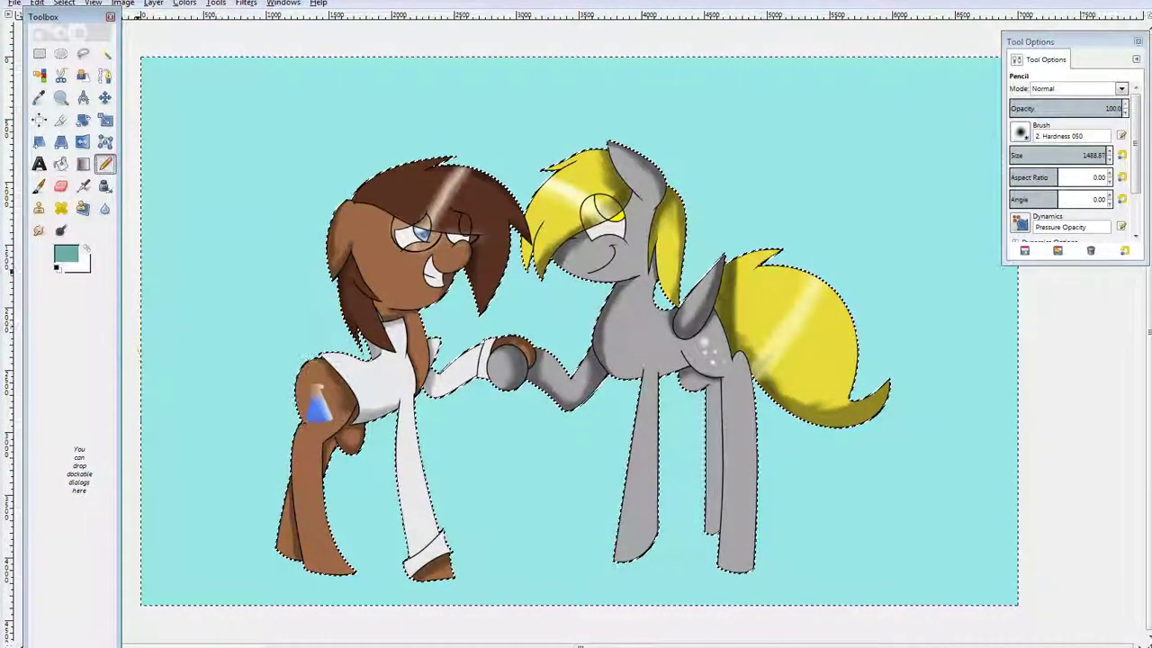
pyautogui.click(83, 185)
pyautogui.moveTo(189, 108)
pyautogui.mouseDown()
pyautogui.moveTo(299, 144)
pyautogui.moveTo(243, 149)
pyautogui.moveTo(211, 307)
pyautogui.moveTo(216, 531)
pyautogui.mouseUp()
pyautogui.moveTo(720, 378); pyautogui.dragTo(845, 140)
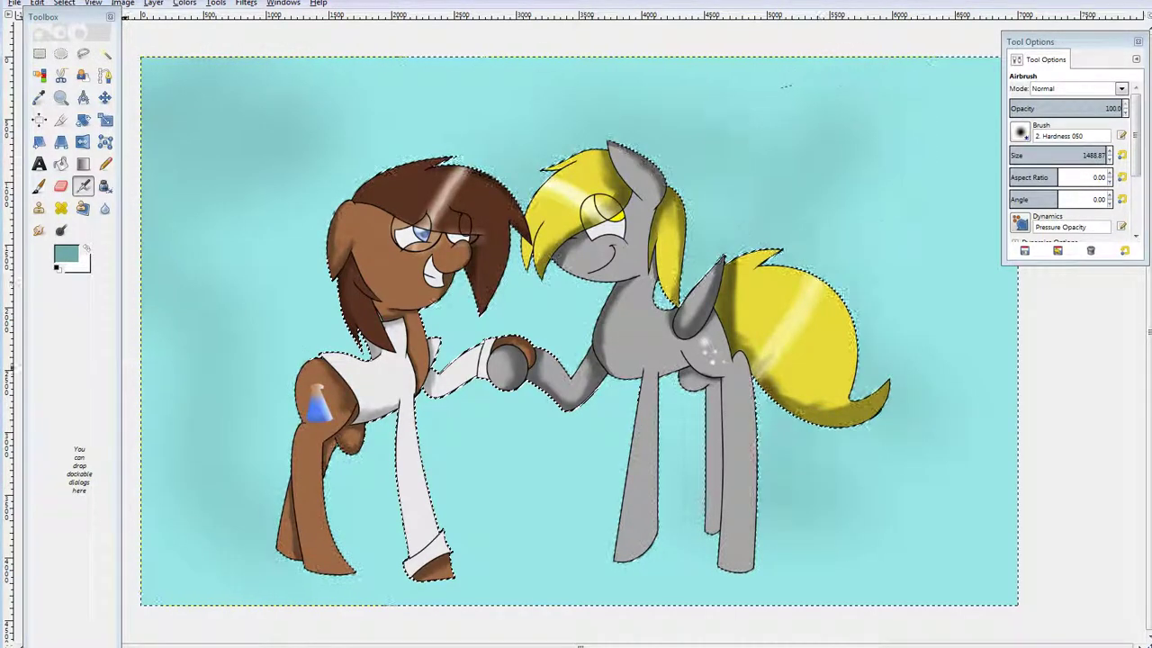
pyautogui.click(66, 254)
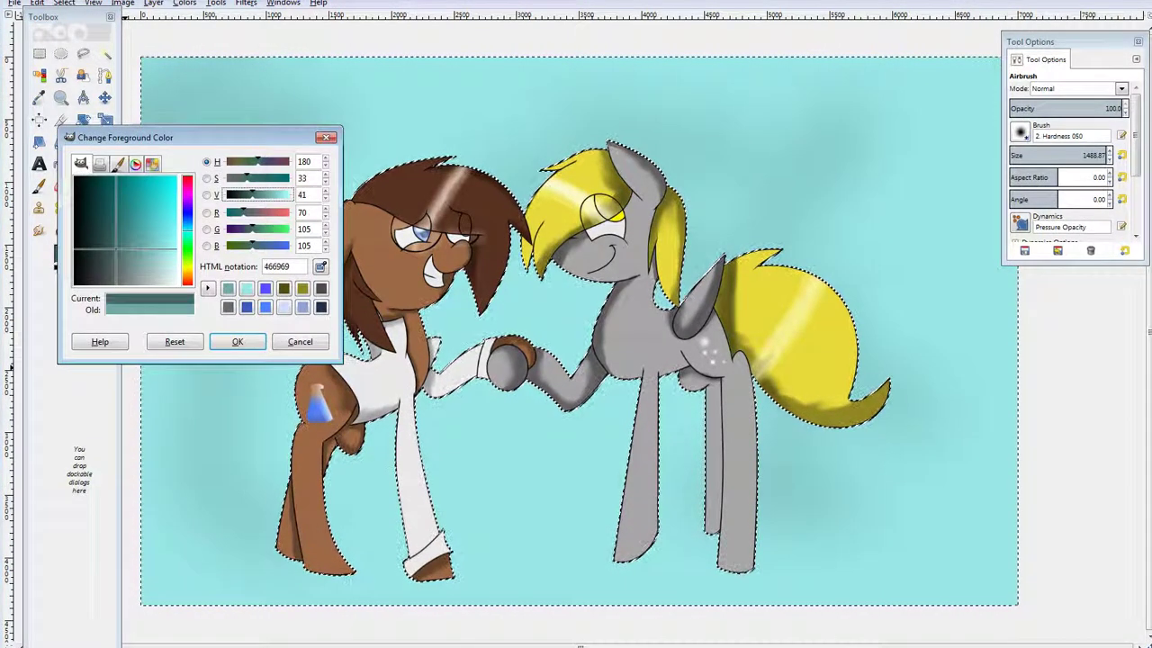
pyautogui.press('Return')
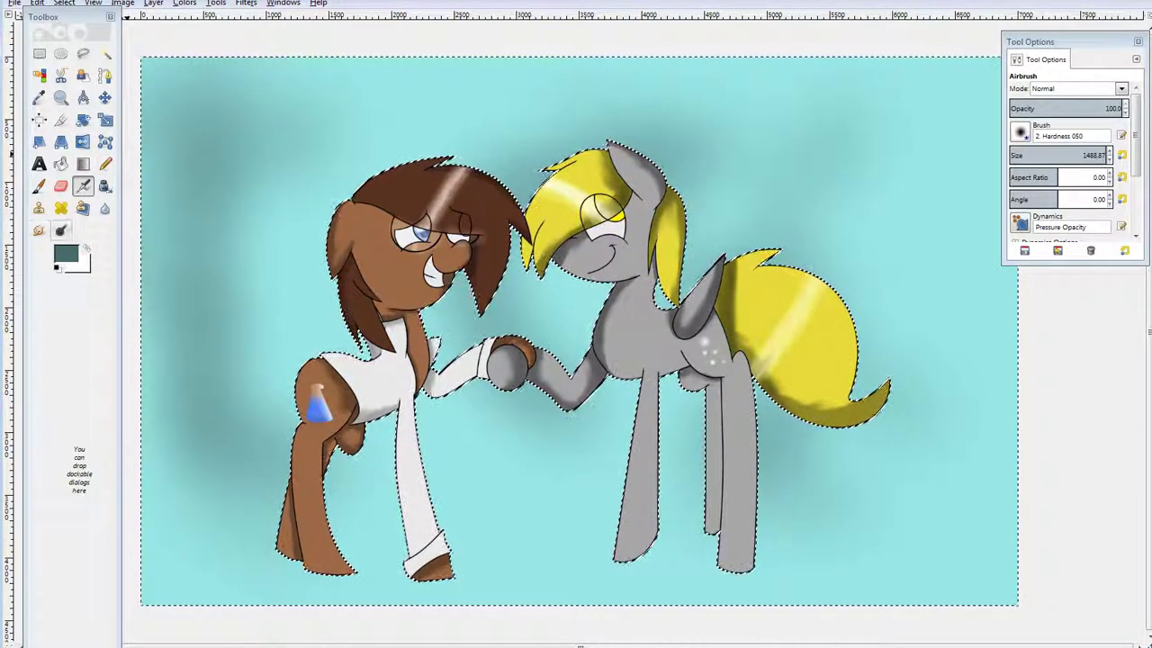
# Airbrush faint white clouds in the upper sky on both sides of the ponies, using the Acrylic 05 brush at size 567.81.
pyautogui.click(65, 253)
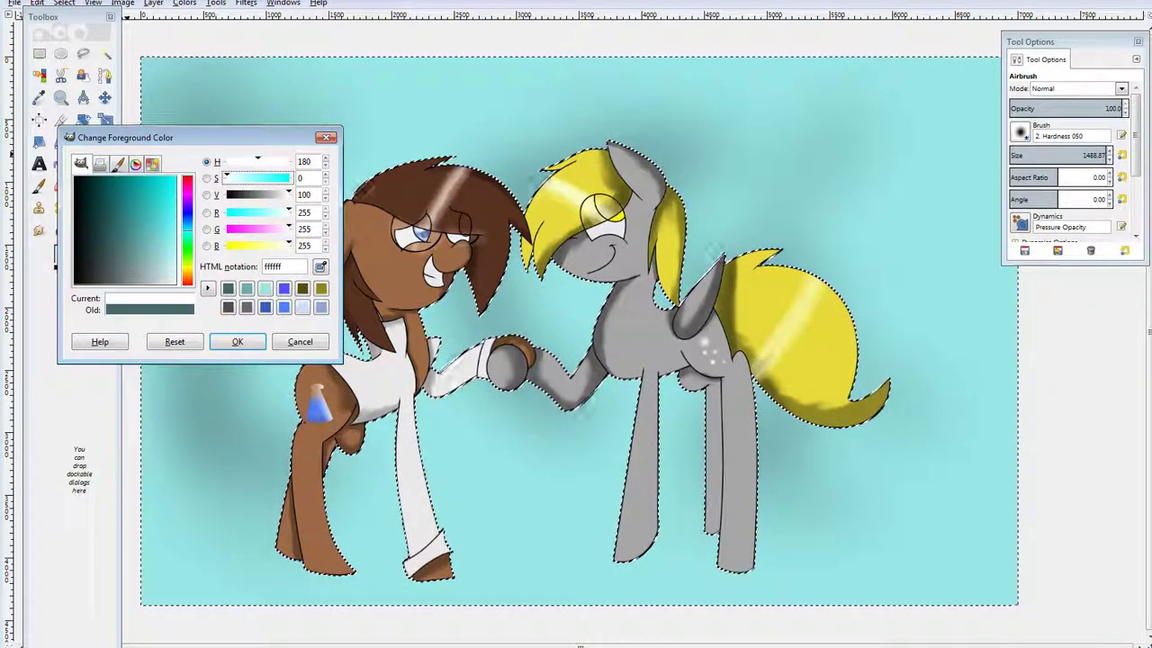
pyautogui.press('Return')
pyautogui.click(1020, 133)
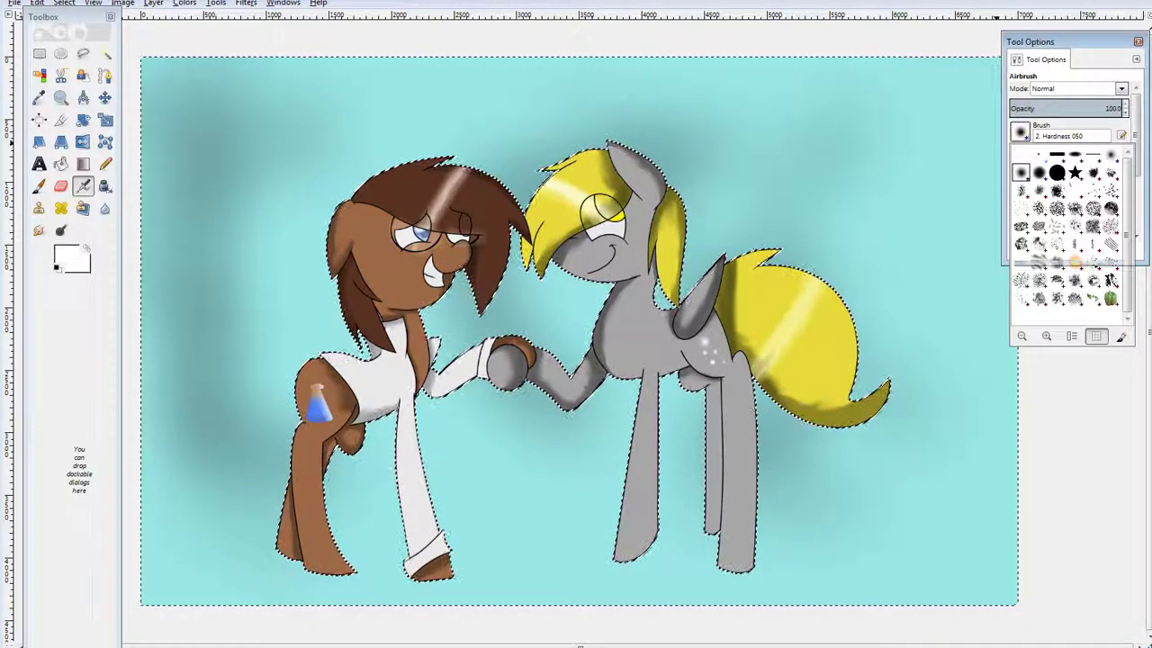
pyautogui.click(1056, 191)
pyautogui.moveTo(1058, 190); pyautogui.dragTo(969, 197)
pyautogui.moveTo(969, 93); pyautogui.dragTo(1090, 73)
pyautogui.click(1079, 186)
pyautogui.moveTo(799, 167)
pyautogui.mouseDown()
pyautogui.moveTo(829, 136)
pyautogui.moveTo(848, 133)
pyautogui.moveTo(758, 162)
pyautogui.moveTo(848, 135)
pyautogui.moveTo(807, 174)
pyautogui.moveTo(795, 137)
pyautogui.moveTo(833, 144)
pyautogui.moveTo(772, 148)
pyautogui.moveTo(1007, 171)
pyautogui.moveTo(958, 195)
pyautogui.moveTo(887, 198)
pyautogui.moveTo(792, 175)
pyautogui.moveTo(835, 158)
pyautogui.moveTo(860, 181)
pyautogui.moveTo(940, 194)
pyautogui.mouseUp()
pyautogui.click(83, 186)
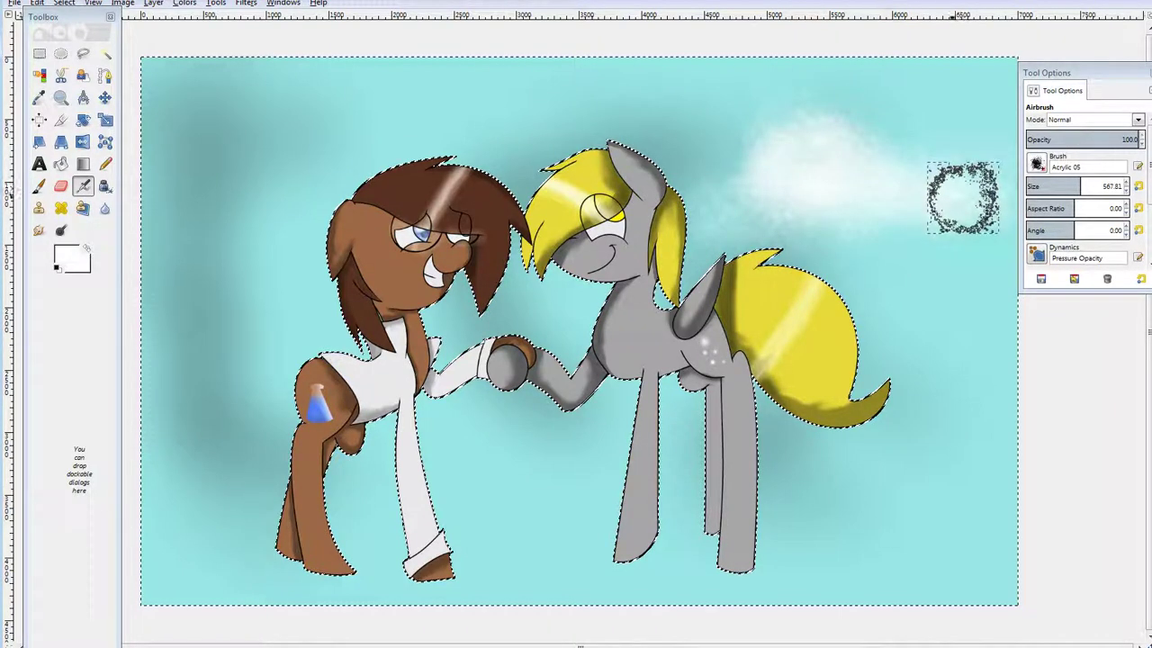
pyautogui.moveTo(162, 262)
pyautogui.mouseDown()
pyautogui.moveTo(195, 147)
pyautogui.moveTo(206, 180)
pyautogui.moveTo(292, 162)
pyautogui.mouseUp()
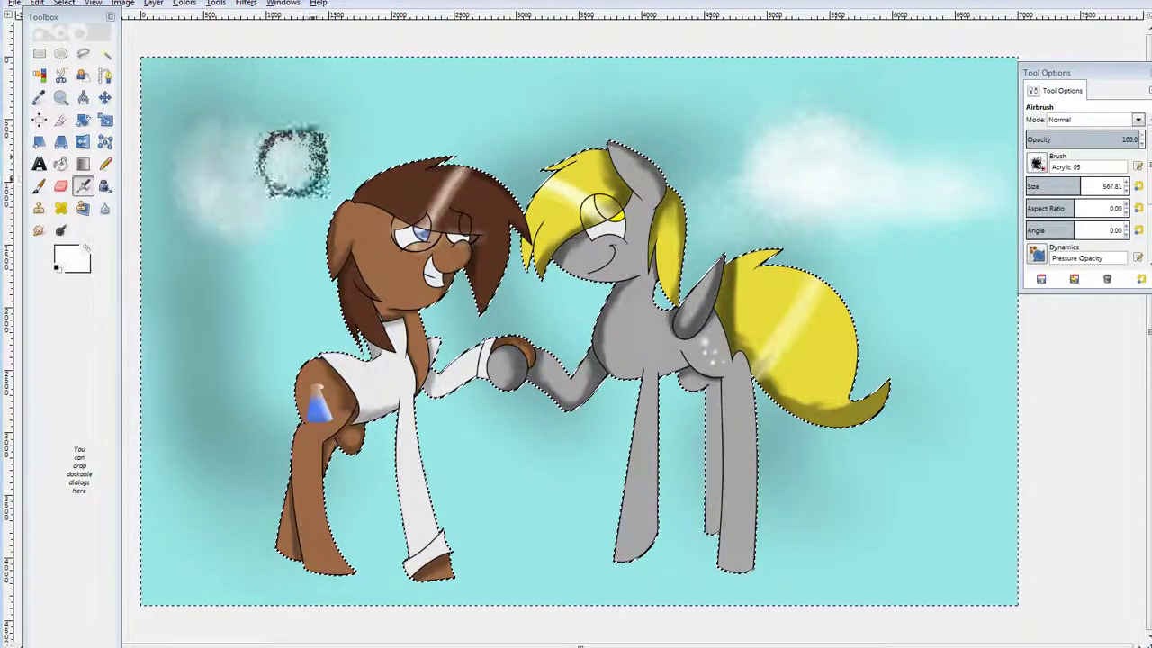
# Paint four solid white clouds with the Paintbrush, two in the upper sky and two lower down beside the ponies' legs.
pyautogui.click(39, 186)
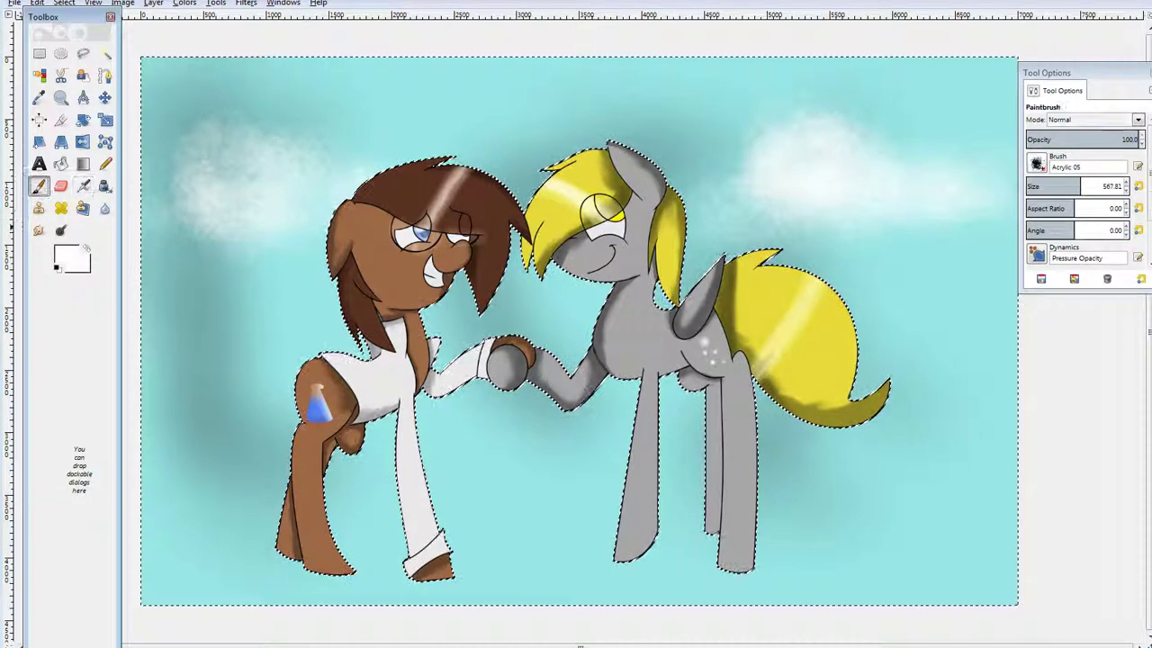
pyautogui.moveTo(180, 202)
pyautogui.mouseDown()
pyautogui.moveTo(248, 156)
pyautogui.moveTo(223, 153)
pyautogui.moveTo(232, 182)
pyautogui.moveTo(299, 168)
pyautogui.moveTo(349, 189)
pyautogui.mouseUp()
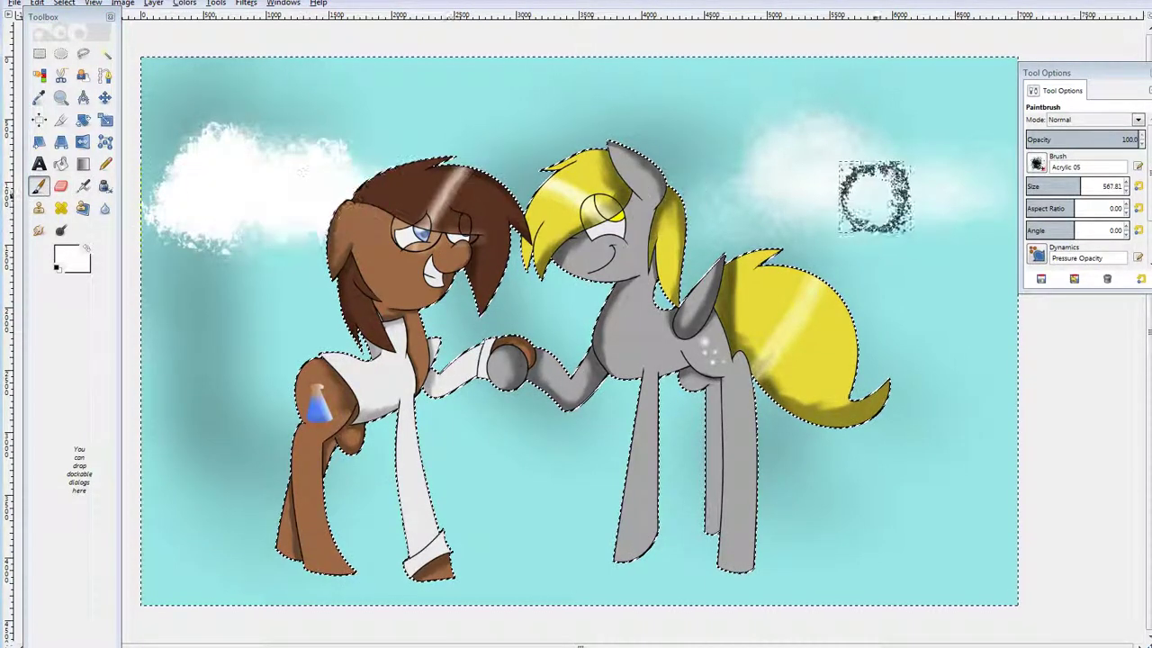
pyautogui.moveTo(874, 196)
pyautogui.mouseDown()
pyautogui.moveTo(726, 203)
pyautogui.moveTo(831, 129)
pyautogui.moveTo(817, 162)
pyautogui.moveTo(893, 193)
pyautogui.moveTo(1013, 194)
pyautogui.mouseUp()
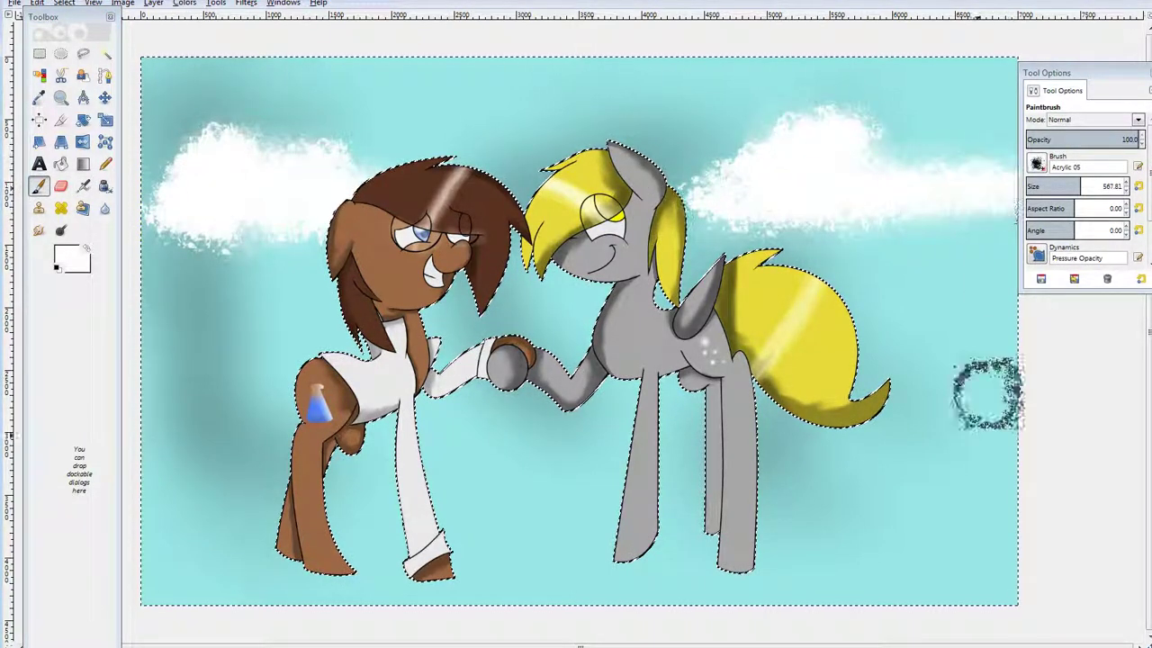
pyautogui.moveTo(988, 394)
pyautogui.mouseDown()
pyautogui.moveTo(953, 478)
pyautogui.moveTo(943, 433)
pyautogui.moveTo(962, 422)
pyautogui.moveTo(983, 439)
pyautogui.moveTo(863, 511)
pyautogui.moveTo(905, 493)
pyautogui.mouseUp()
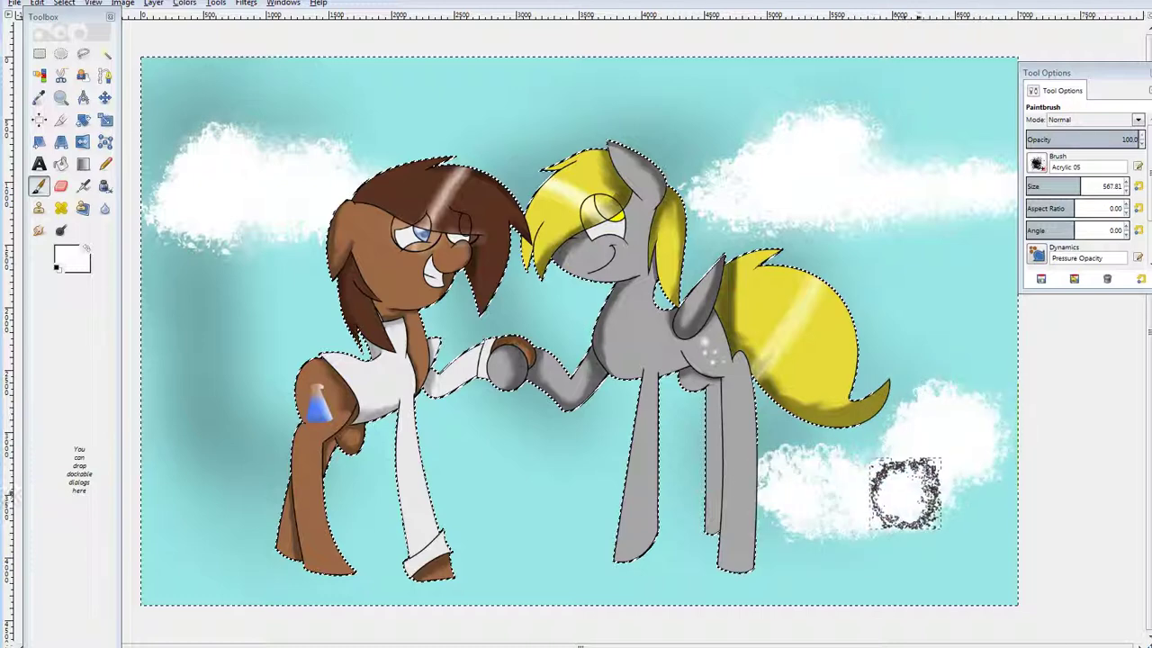
pyautogui.moveTo(239, 411)
pyautogui.mouseDown()
pyautogui.moveTo(223, 476)
pyautogui.moveTo(210, 472)
pyautogui.moveTo(244, 457)
pyautogui.moveTo(389, 450)
pyautogui.mouseUp()
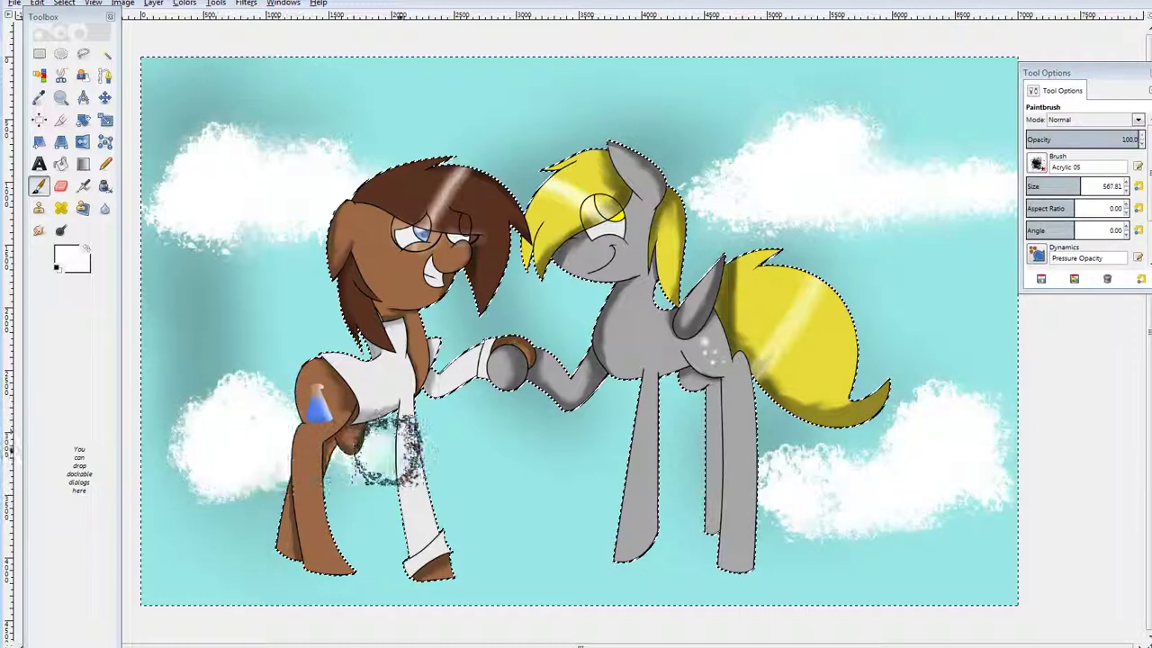
# Set the foreground colour to grey 888888 and airbrush shading onto the two clouds behind the brown pony.
pyautogui.click(83, 186)
pyautogui.click(68, 256)
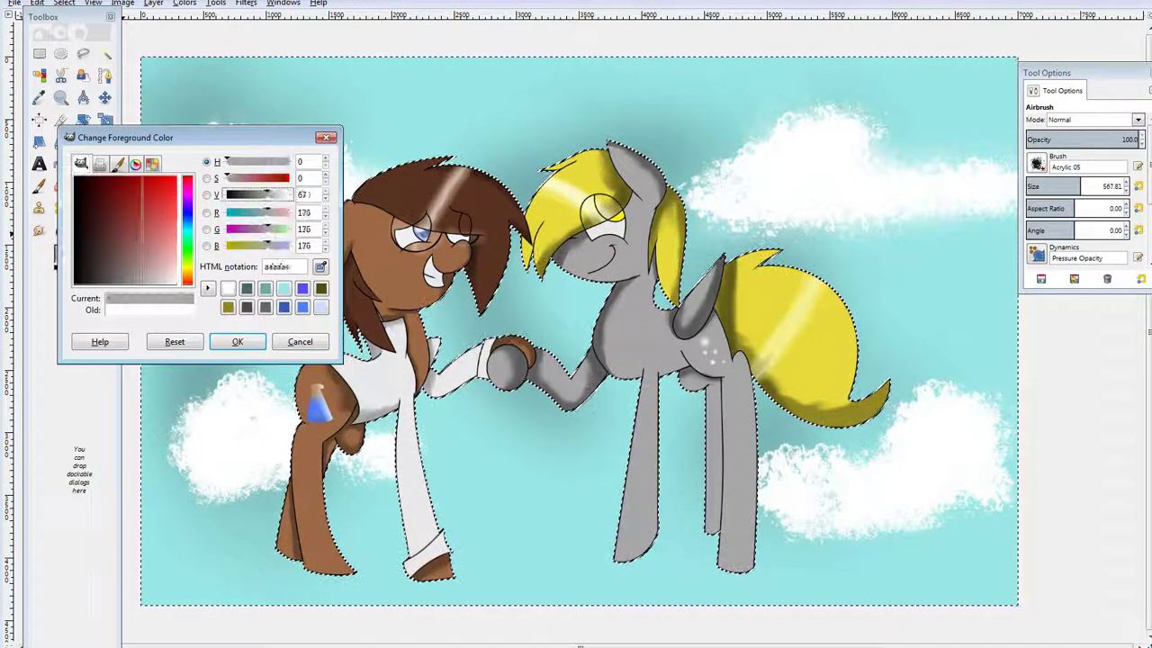
pyautogui.click(238, 341)
pyautogui.moveTo(244, 116)
pyautogui.mouseDown()
pyautogui.moveTo(159, 201)
pyautogui.moveTo(384, 216)
pyautogui.mouseUp()
pyautogui.moveTo(272, 397)
pyautogui.mouseDown()
pyautogui.moveTo(229, 409)
pyautogui.moveTo(209, 461)
pyautogui.moveTo(401, 490)
pyautogui.mouseUp()
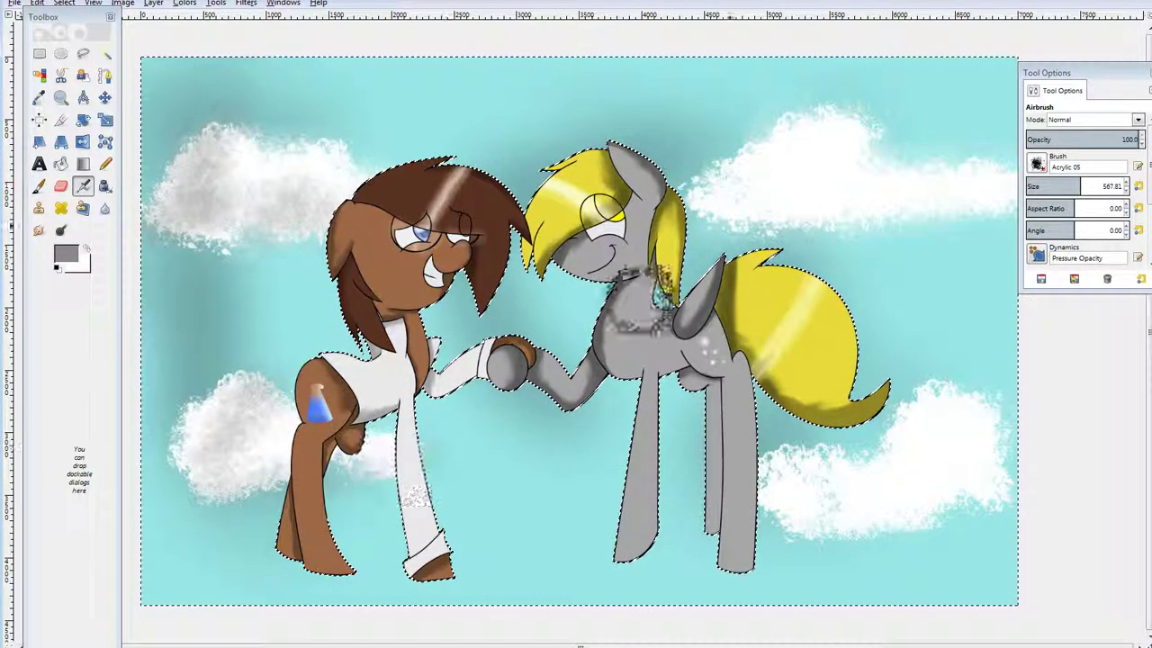
# Airbrush grey shading onto the two clouds on the grey pony's side, undoing the stray stroke in the sky.
pyautogui.moveTo(652, 297)
pyautogui.mouseDown()
pyautogui.moveTo(760, 163)
pyautogui.moveTo(778, 177)
pyautogui.moveTo(898, 95)
pyautogui.moveTo(787, 198)
pyautogui.moveTo(812, 211)
pyautogui.moveTo(994, 198)
pyautogui.mouseUp()
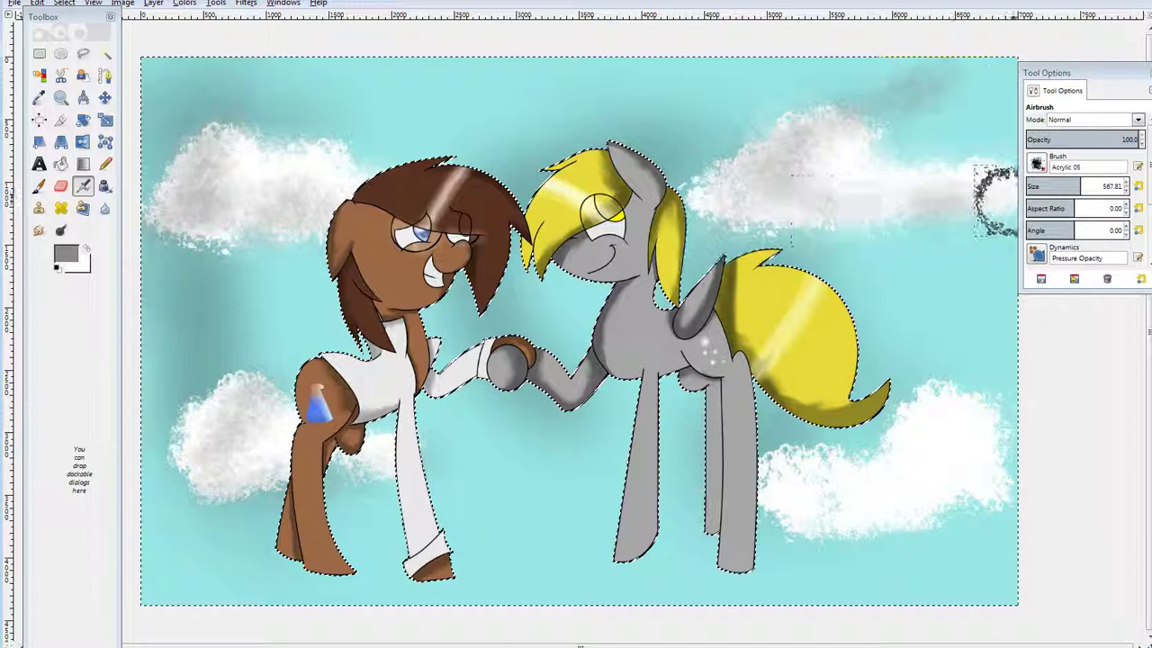
pyautogui.hotkey('ctrl', 'z')
pyautogui.moveTo(853, 137)
pyautogui.mouseDown()
pyautogui.moveTo(743, 138)
pyautogui.moveTo(753, 206)
pyautogui.moveTo(981, 204)
pyautogui.mouseUp()
pyautogui.moveTo(891, 359)
pyautogui.mouseDown()
pyautogui.moveTo(870, 423)
pyautogui.moveTo(902, 443)
pyautogui.moveTo(963, 438)
pyautogui.moveTo(966, 490)
pyautogui.moveTo(856, 522)
pyautogui.moveTo(780, 513)
pyautogui.moveTo(791, 465)
pyautogui.moveTo(720, 499)
pyautogui.mouseUp()
# Darken the grey foreground colour and airbrush a second layer of shading over the clouds.
pyautogui.click(65, 255)
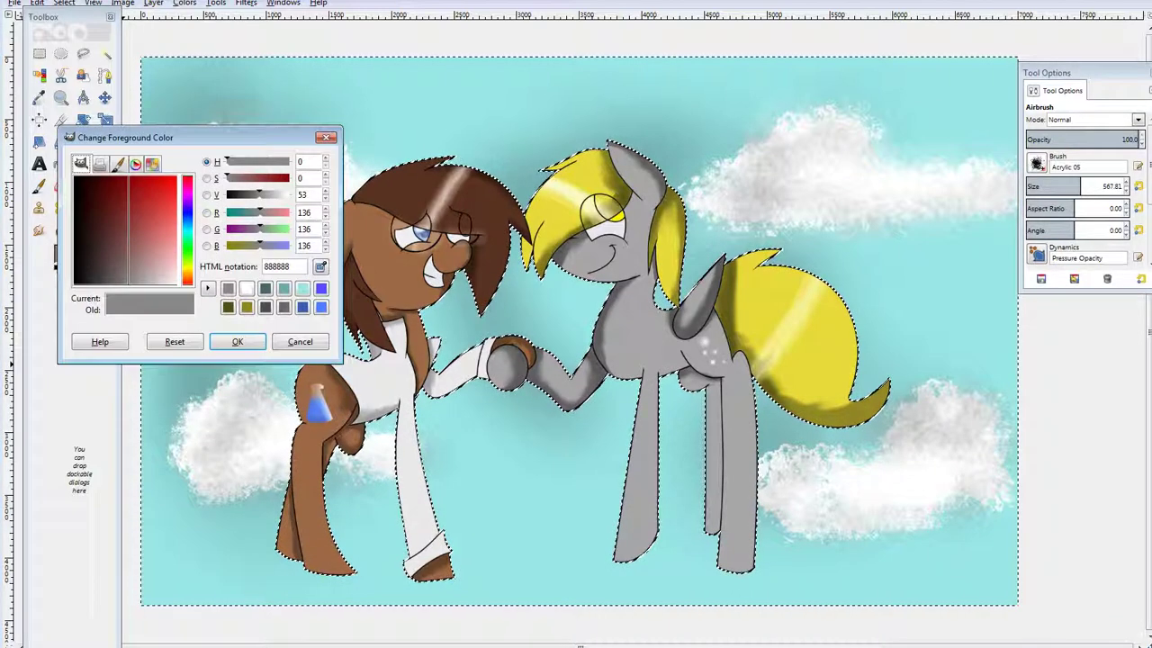
pyautogui.click(238, 342)
pyautogui.moveTo(206, 135)
pyautogui.mouseDown()
pyautogui.moveTo(202, 209)
pyautogui.moveTo(247, 236)
pyautogui.moveTo(324, 221)
pyautogui.mouseUp()
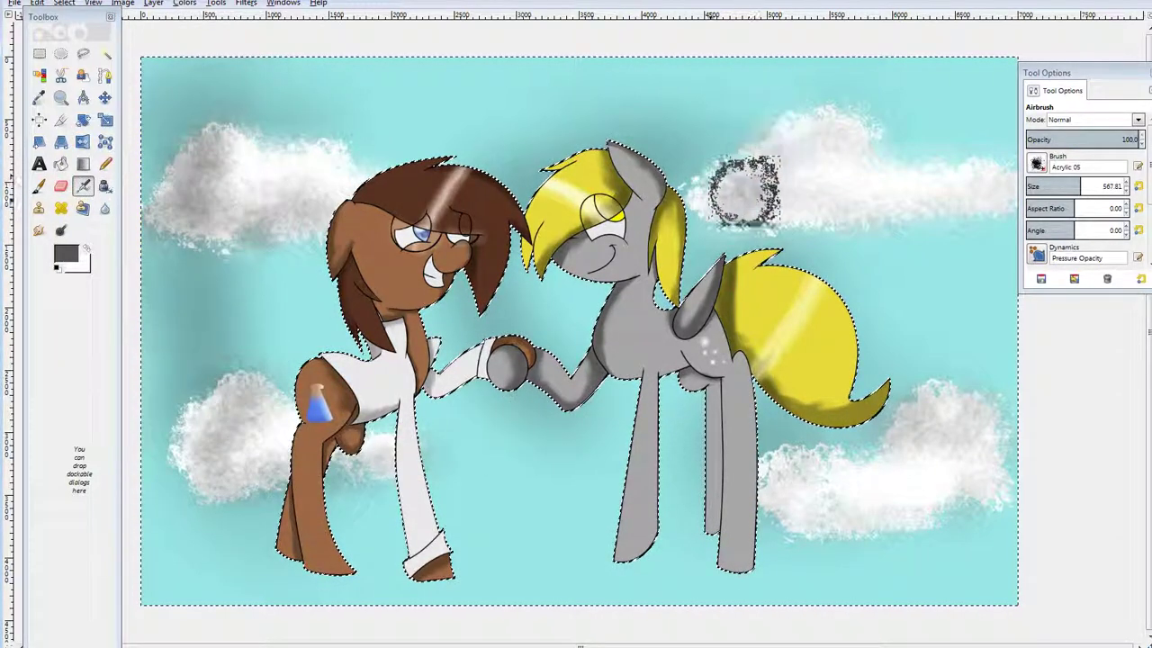
pyautogui.moveTo(745, 192)
pyautogui.mouseDown()
pyautogui.moveTo(826, 103)
pyautogui.moveTo(920, 213)
pyautogui.moveTo(972, 216)
pyautogui.mouseUp()
pyautogui.moveTo(799, 459)
pyautogui.mouseDown()
pyautogui.moveTo(783, 529)
pyautogui.moveTo(961, 500)
pyautogui.moveTo(917, 404)
pyautogui.moveTo(970, 411)
pyautogui.moveTo(878, 507)
pyautogui.moveTo(809, 495)
pyautogui.mouseUp()
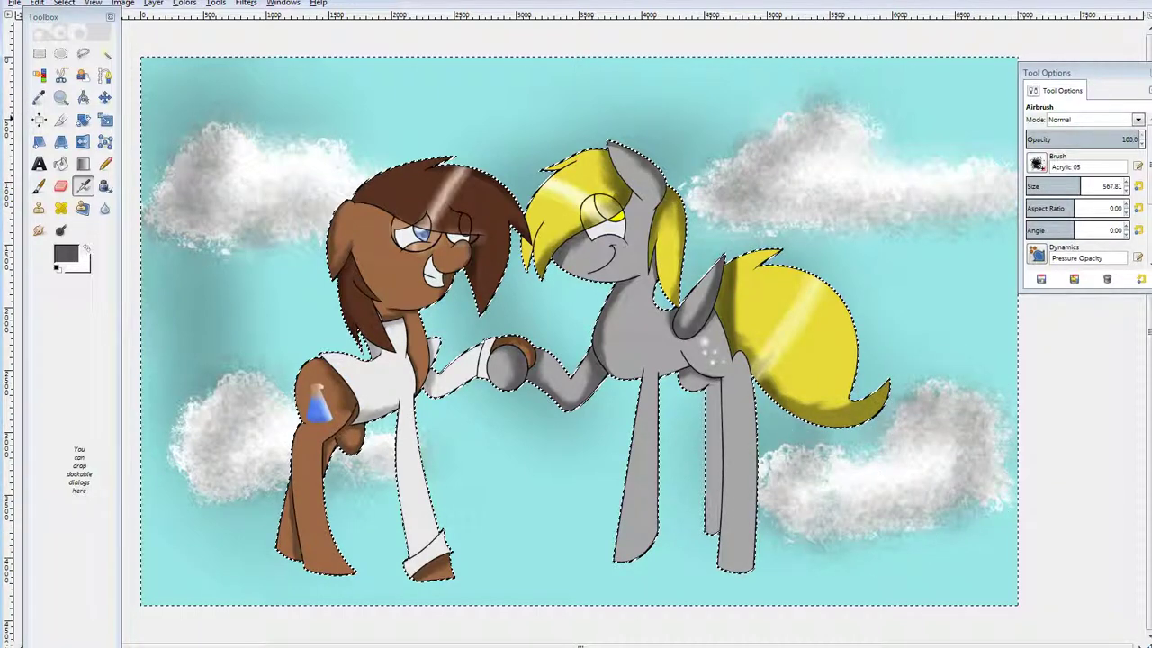
# Set the foreground colour to green 55cf55 and paint uneven grass along the bottom of the picture with the Paintbrush.
pyautogui.click(105, 164)
pyautogui.click(82, 186)
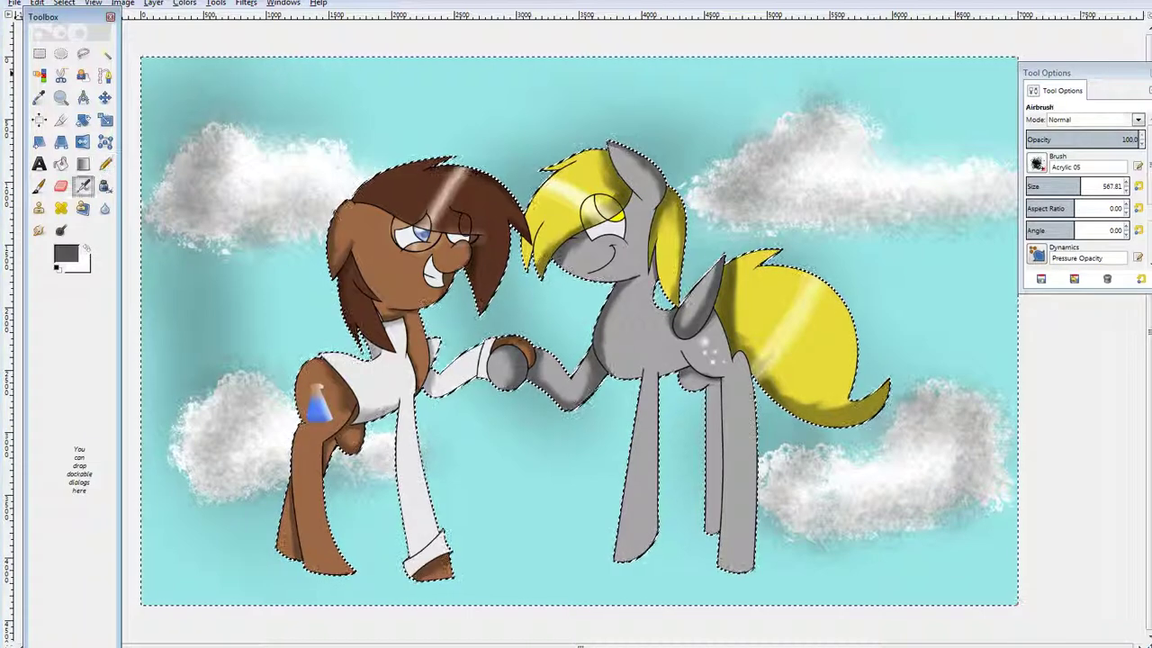
pyautogui.click(66, 253)
pyautogui.click(277, 229)
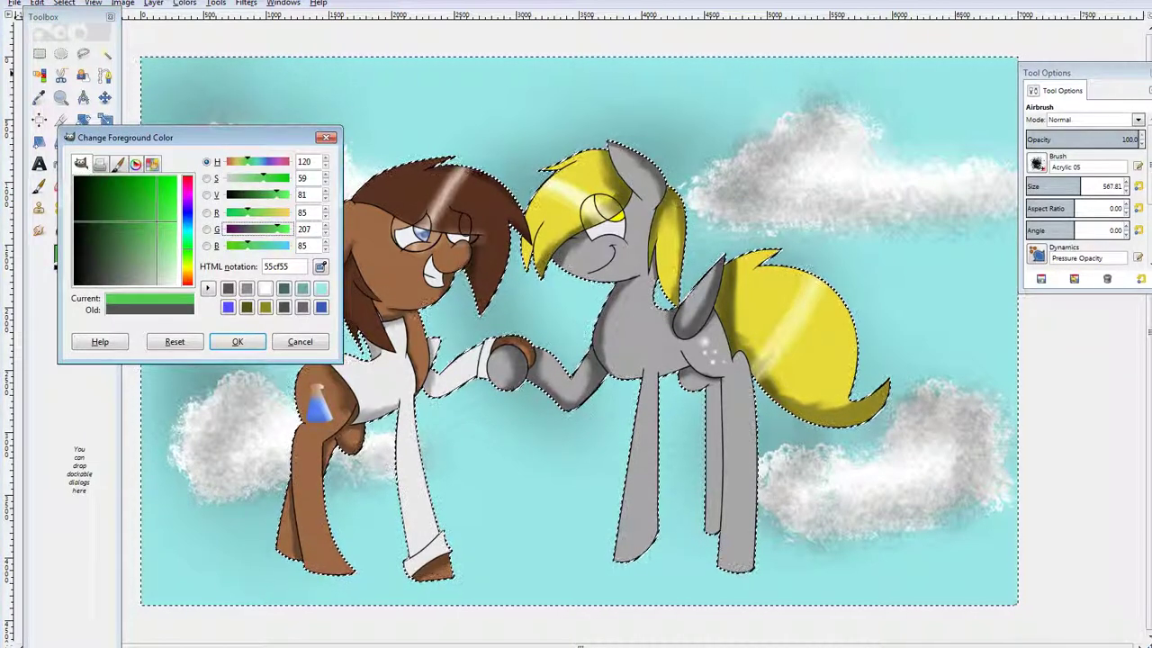
pyautogui.click(237, 342)
pyautogui.click(38, 187)
pyautogui.moveTo(157, 590)
pyautogui.mouseDown()
pyautogui.moveTo(160, 563)
pyautogui.moveTo(221, 524)
pyautogui.moveTo(216, 543)
pyautogui.moveTo(274, 554)
pyautogui.moveTo(288, 576)
pyautogui.moveTo(477, 545)
pyautogui.moveTo(464, 564)
pyautogui.moveTo(509, 588)
pyautogui.moveTo(357, 575)
pyautogui.mouseUp()
pyautogui.moveTo(493, 585)
pyautogui.mouseDown()
pyautogui.moveTo(586, 604)
pyautogui.moveTo(721, 536)
pyautogui.moveTo(524, 584)
pyautogui.moveTo(732, 584)
pyautogui.moveTo(781, 564)
pyautogui.moveTo(772, 618)
pyautogui.moveTo(970, 543)
pyautogui.moveTo(909, 611)
pyautogui.moveTo(1054, 560)
pyautogui.mouseUp()
# Darken the foreground colour to green 2f712f and airbrush textured shading over the whole strip of grass.
pyautogui.click(83, 186)
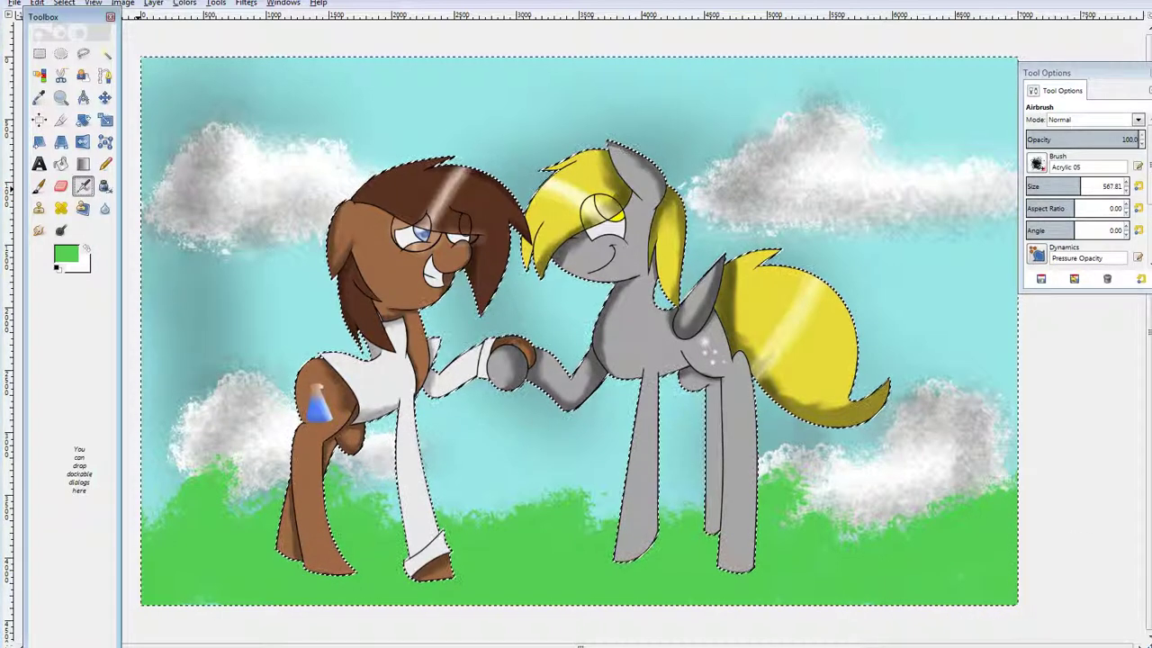
pyautogui.click(66, 254)
pyautogui.moveTo(277, 195); pyautogui.dragTo(253, 195)
pyautogui.click(238, 341)
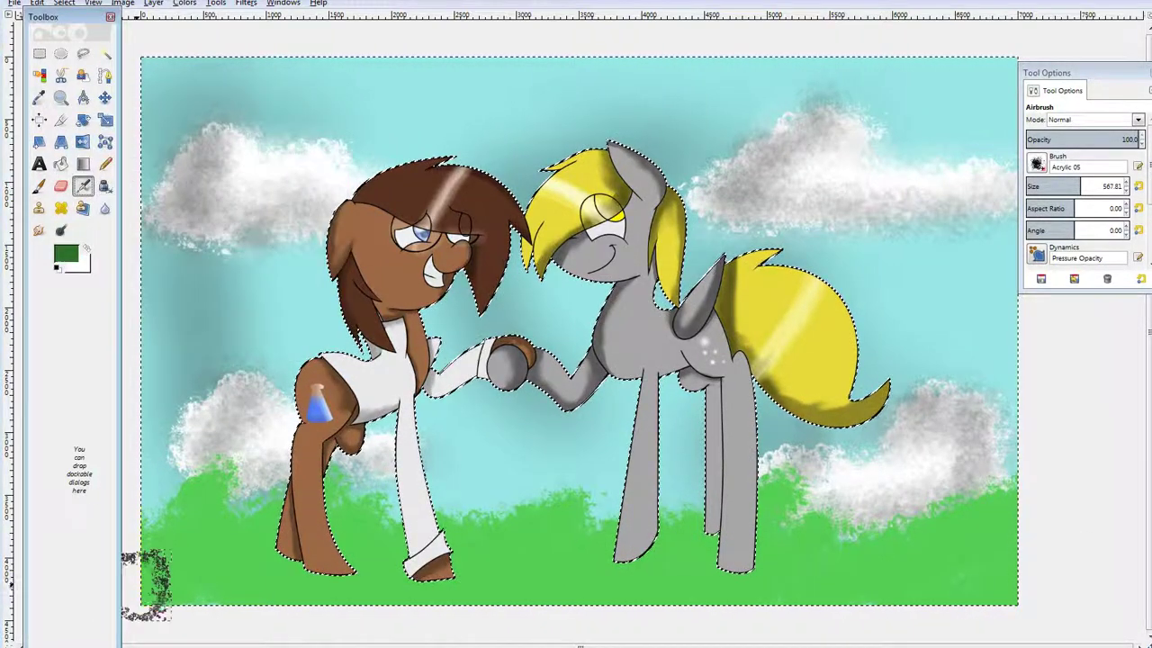
pyautogui.moveTo(142, 592)
pyautogui.mouseDown()
pyautogui.moveTo(166, 552)
pyautogui.moveTo(142, 621)
pyautogui.mouseUp()
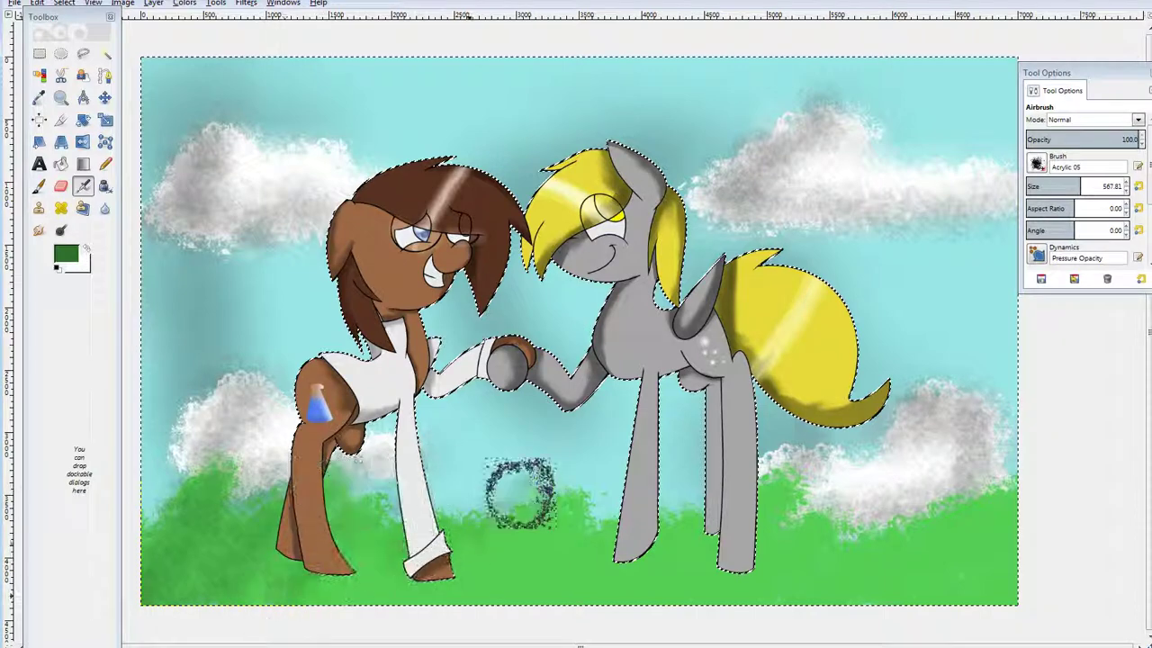
pyautogui.moveTo(521, 493)
pyautogui.mouseDown()
pyautogui.moveTo(739, 505)
pyautogui.moveTo(714, 548)
pyautogui.moveTo(838, 535)
pyautogui.moveTo(990, 479)
pyautogui.moveTo(936, 617)
pyautogui.mouseUp()
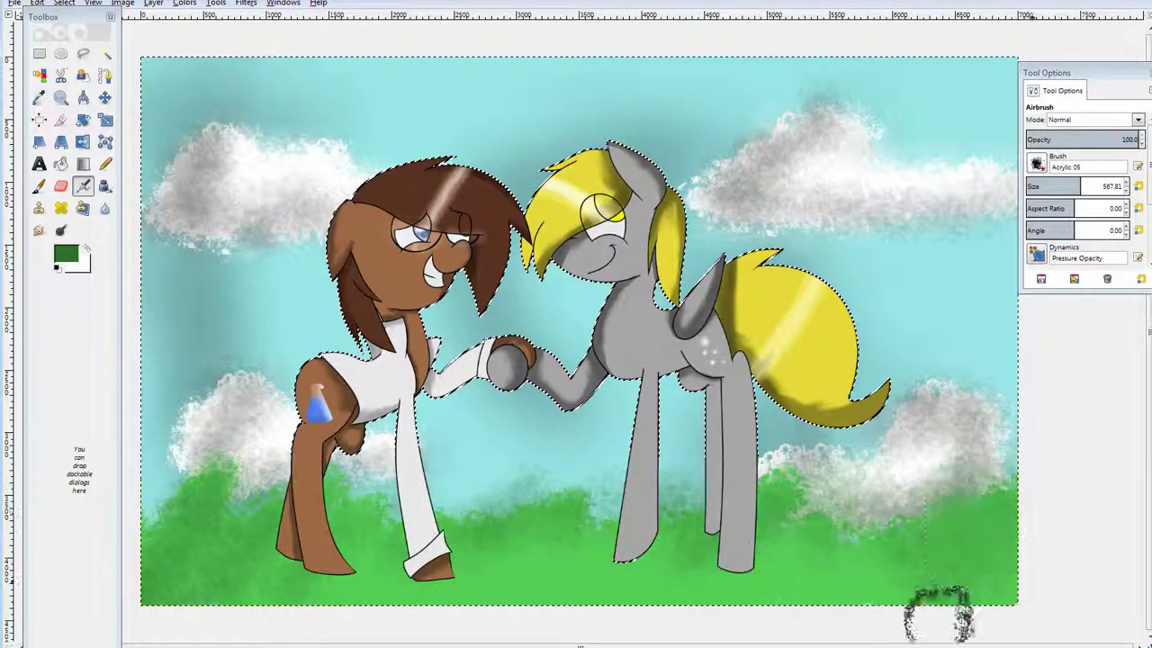
# Darken the foreground colour to a deep green and airbrush deeper shadows through the grass.
pyautogui.click(66, 257)
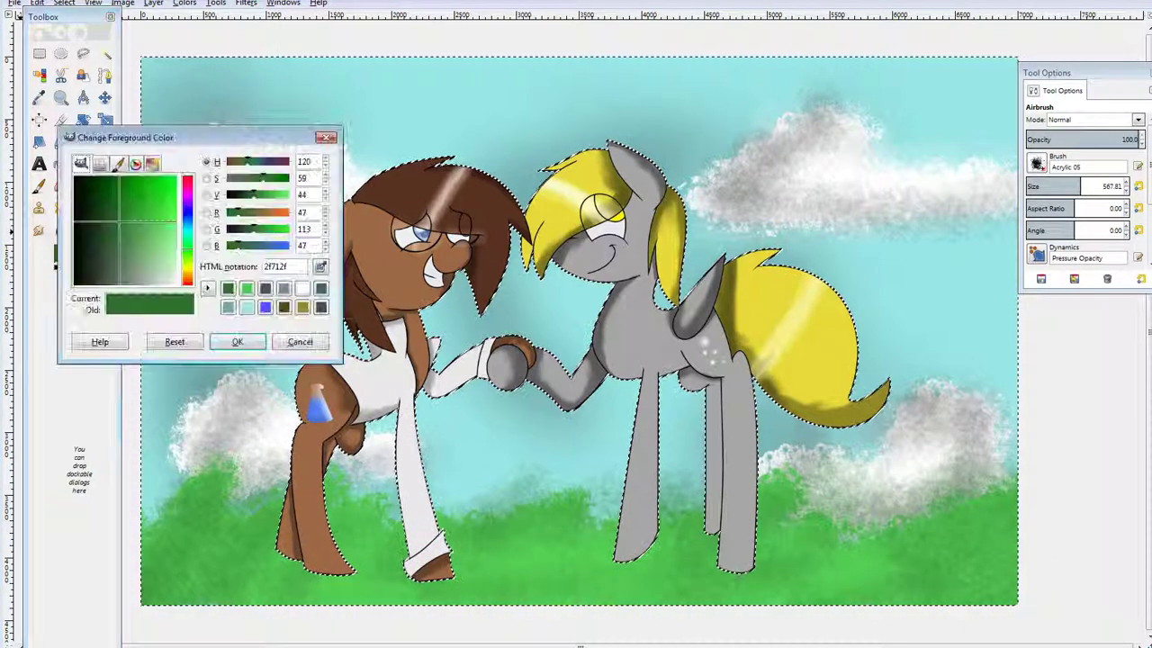
pyautogui.moveTo(254, 196); pyautogui.dragTo(237, 195)
pyautogui.click(237, 342)
pyautogui.moveTo(159, 534)
pyautogui.mouseDown()
pyautogui.moveTo(187, 509)
pyautogui.moveTo(197, 552)
pyautogui.moveTo(250, 489)
pyautogui.moveTo(289, 505)
pyautogui.moveTo(239, 559)
pyautogui.moveTo(334, 582)
pyautogui.moveTo(421, 562)
pyautogui.moveTo(512, 566)
pyautogui.moveTo(634, 508)
pyautogui.moveTo(596, 621)
pyautogui.moveTo(860, 573)
pyautogui.mouseUp()
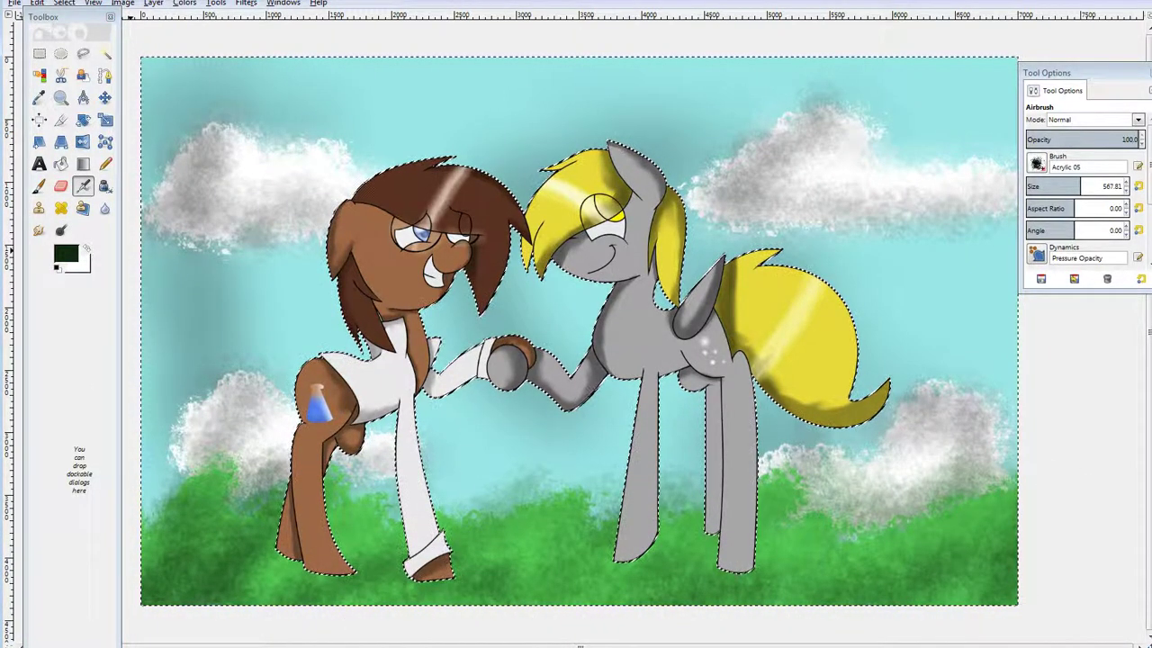
# Change the foreground colour to a nearly black green and airbrush the darkest shadows along the lower edge of the grass.
pyautogui.click(65, 257)
pyautogui.click(238, 341)
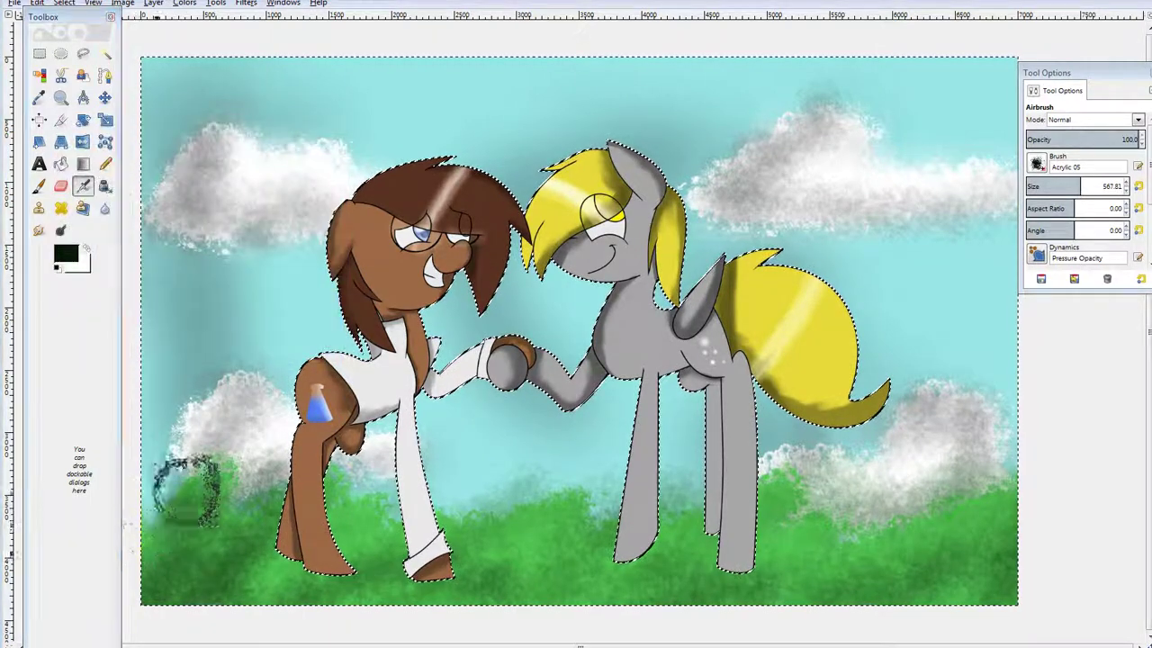
pyautogui.moveTo(180, 476)
pyautogui.mouseDown()
pyautogui.moveTo(219, 492)
pyautogui.moveTo(146, 595)
pyautogui.moveTo(201, 618)
pyautogui.moveTo(320, 556)
pyautogui.moveTo(377, 582)
pyautogui.moveTo(422, 561)
pyautogui.moveTo(641, 595)
pyautogui.moveTo(872, 573)
pyautogui.moveTo(912, 614)
pyautogui.moveTo(1026, 576)
pyautogui.mouseUp()
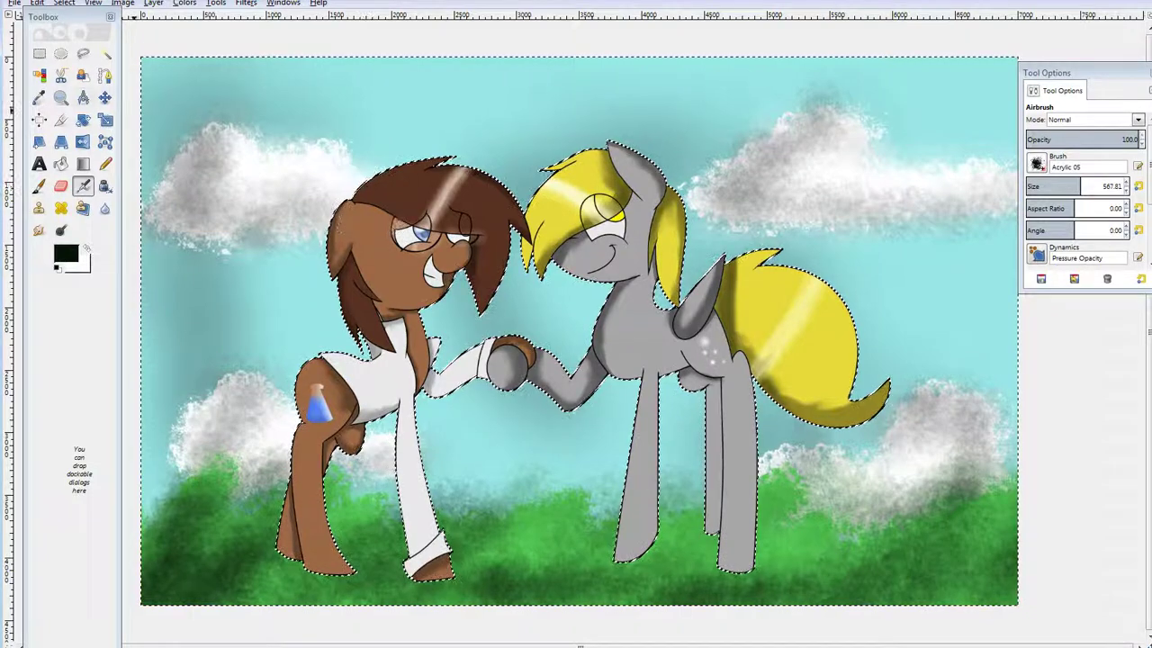
# Clear the selection, set the foreground colour to green 55cf55, and paint a band of grass over the ponies' hooves with the Paintbrush.
pyautogui.click(40, 54)
pyautogui.click(38, 53)
pyautogui.moveTo(207, 110); pyautogui.dragTo(328, 213)
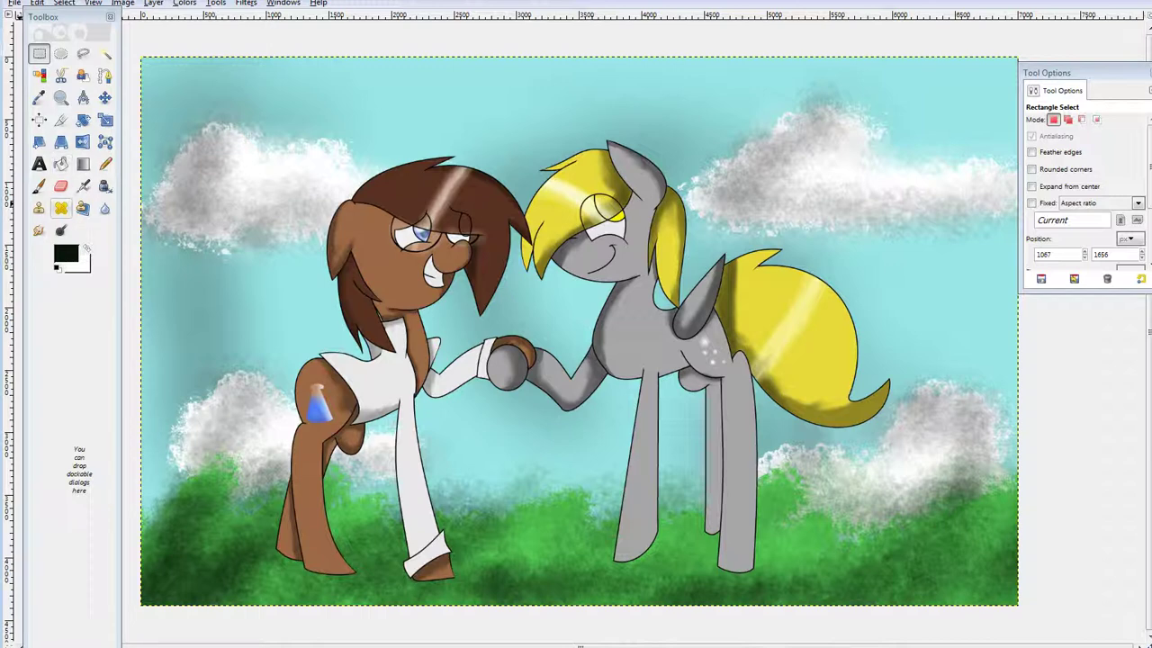
pyautogui.click(38, 186)
pyautogui.click(66, 255)
pyautogui.click(284, 288)
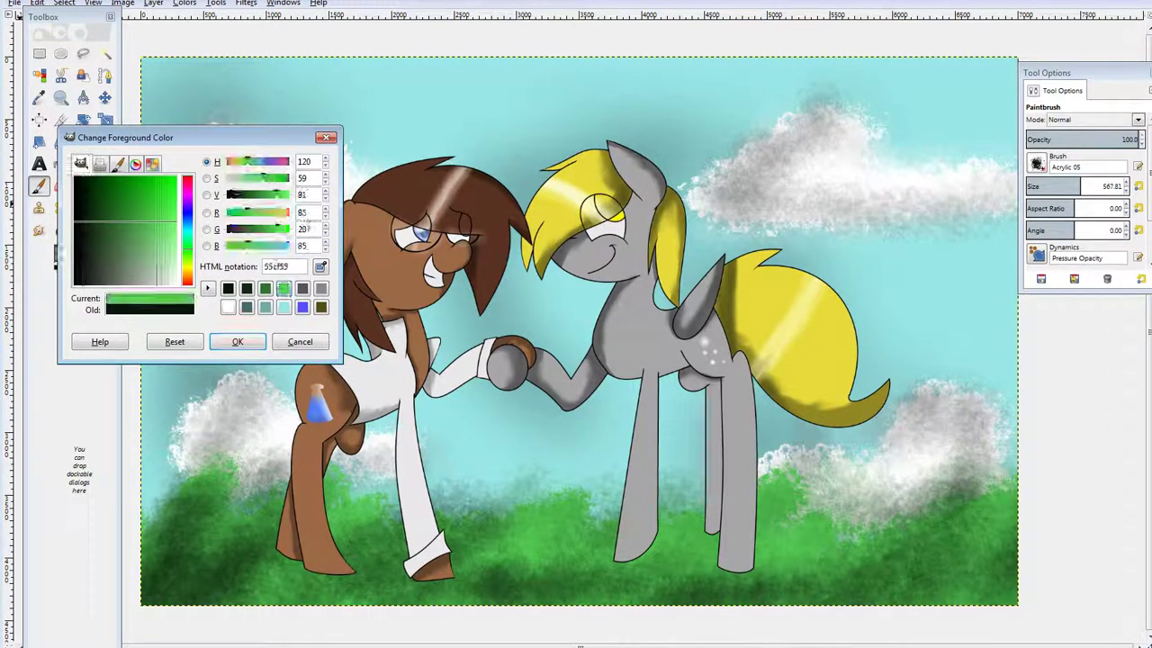
pyautogui.click(238, 341)
pyautogui.moveTo(297, 540)
pyautogui.mouseDown()
pyautogui.moveTo(244, 552)
pyautogui.moveTo(694, 552)
pyautogui.moveTo(855, 567)
pyautogui.mouseUp()
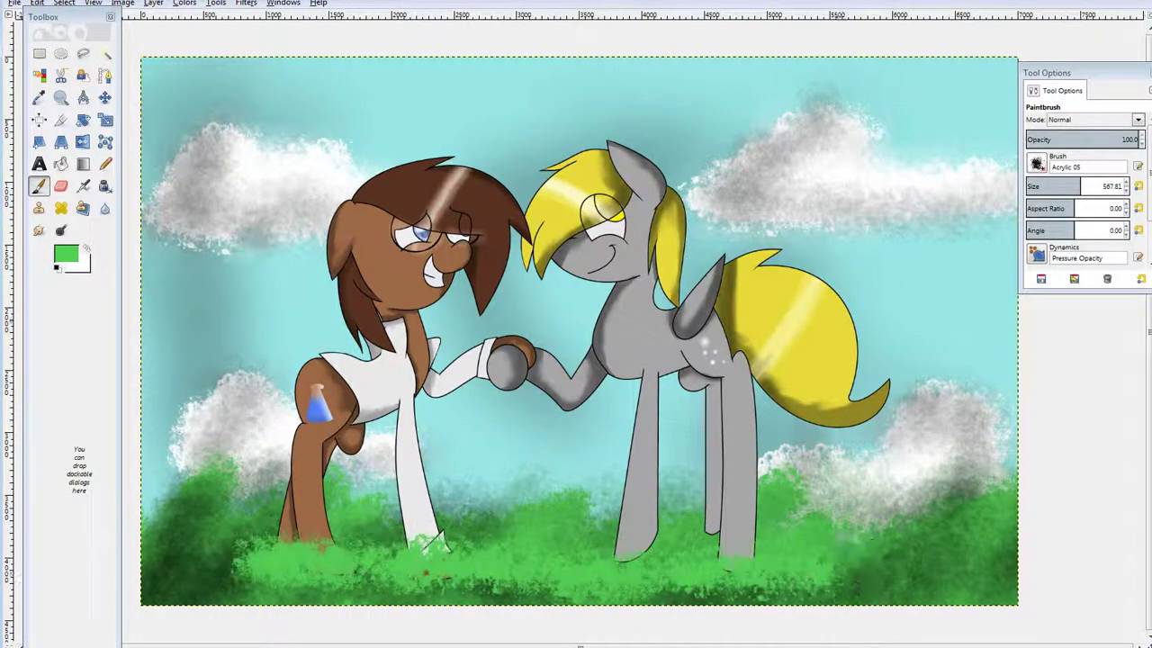
# Smudge the foreground grass and soften the shading inside the clouds with the Acrylic 05 brush.
pyautogui.click(39, 230)
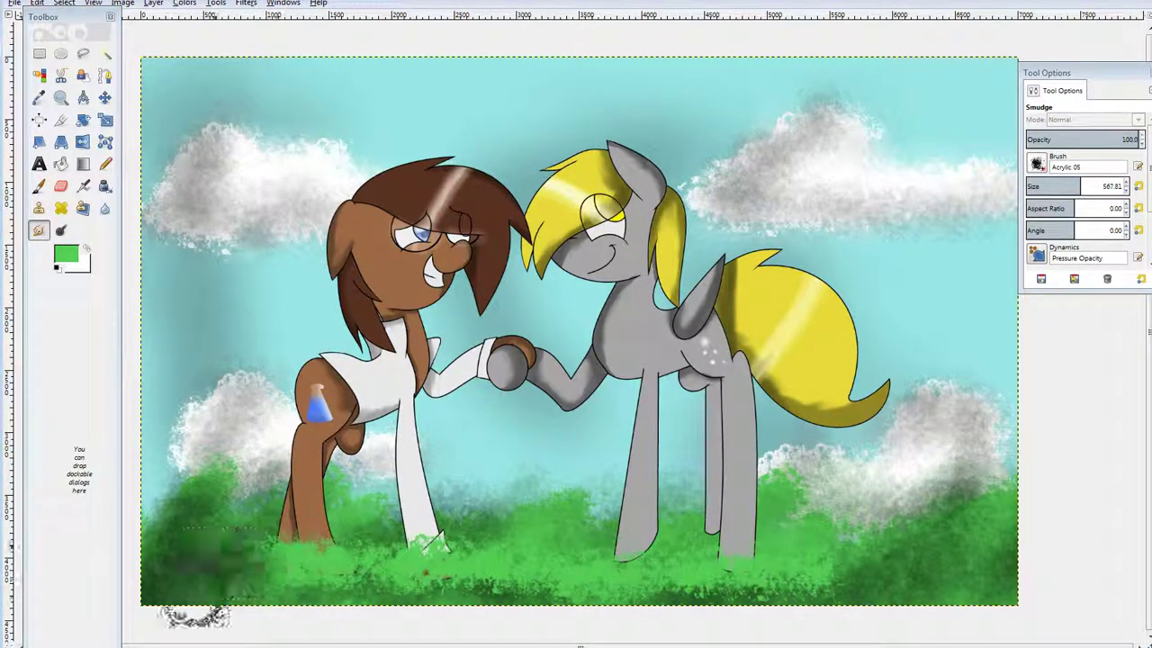
pyautogui.moveTo(373, 580)
pyautogui.mouseDown()
pyautogui.moveTo(505, 563)
pyautogui.moveTo(540, 542)
pyautogui.moveTo(535, 597)
pyautogui.moveTo(553, 606)
pyautogui.moveTo(629, 565)
pyautogui.moveTo(799, 542)
pyautogui.moveTo(847, 560)
pyautogui.mouseUp()
pyautogui.moveTo(980, 520); pyautogui.dragTo(951, 471)
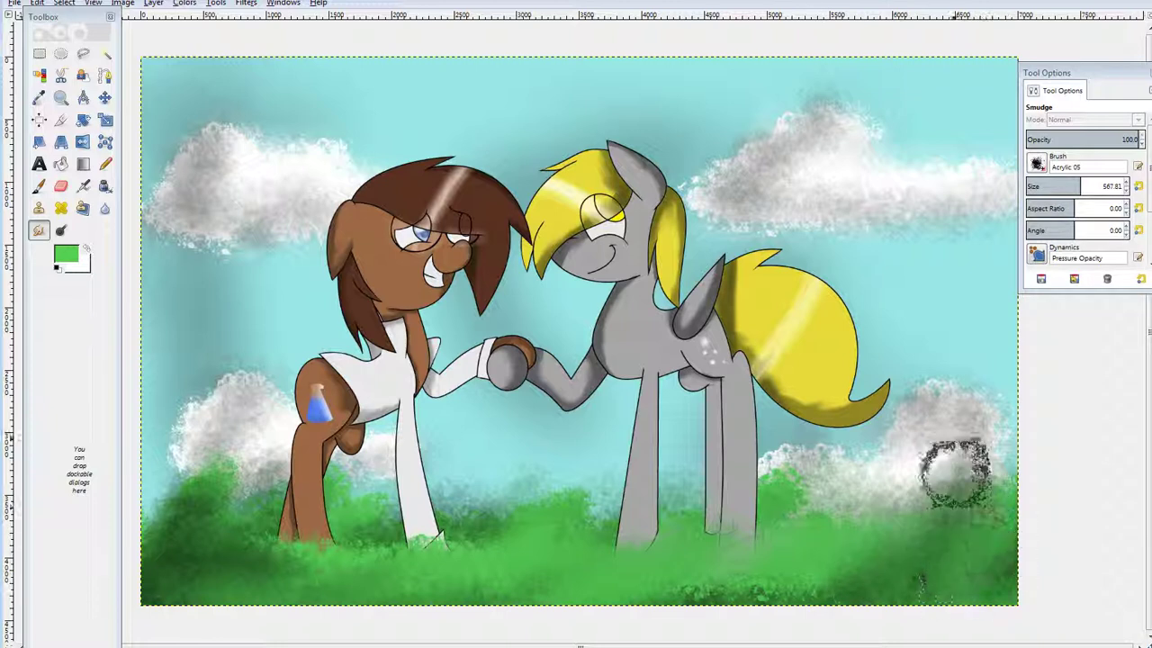
pyautogui.moveTo(746, 180)
pyautogui.mouseDown()
pyautogui.moveTo(840, 159)
pyautogui.moveTo(954, 192)
pyautogui.mouseUp()
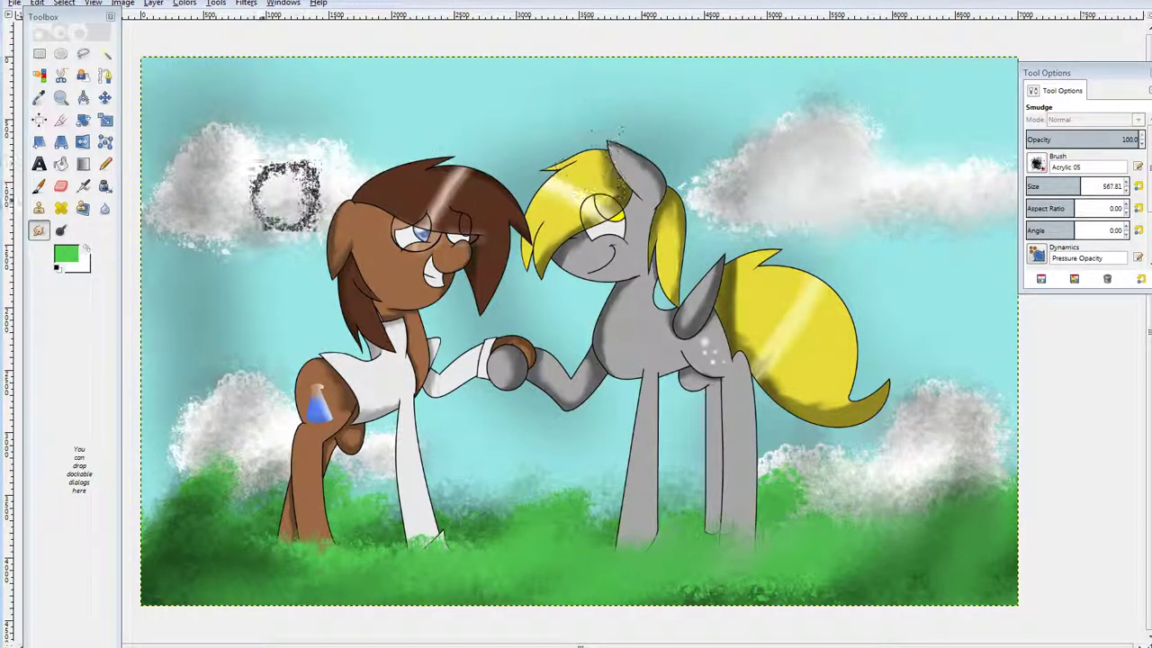
pyautogui.moveTo(278, 206)
pyautogui.mouseDown()
pyautogui.moveTo(178, 189)
pyautogui.moveTo(213, 138)
pyautogui.moveTo(305, 206)
pyautogui.mouseUp()
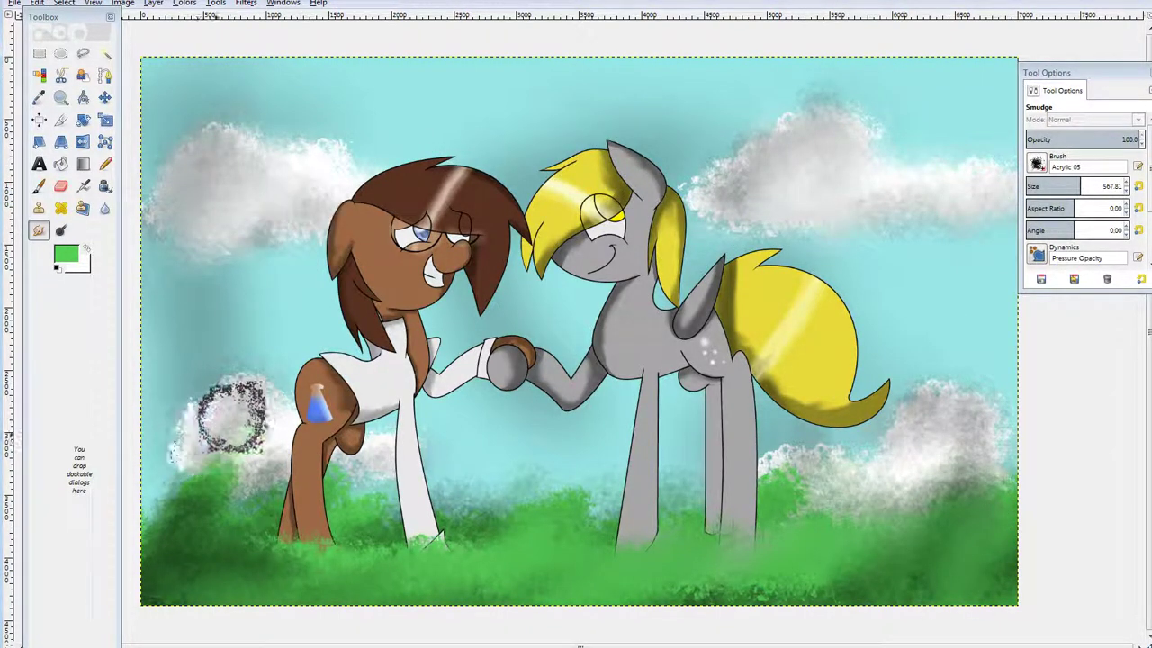
pyautogui.moveTo(771, 513)
pyautogui.mouseDown()
pyautogui.moveTo(867, 505)
pyautogui.moveTo(876, 465)
pyautogui.moveTo(890, 478)
pyautogui.moveTo(958, 402)
pyautogui.moveTo(957, 440)
pyautogui.mouseUp()
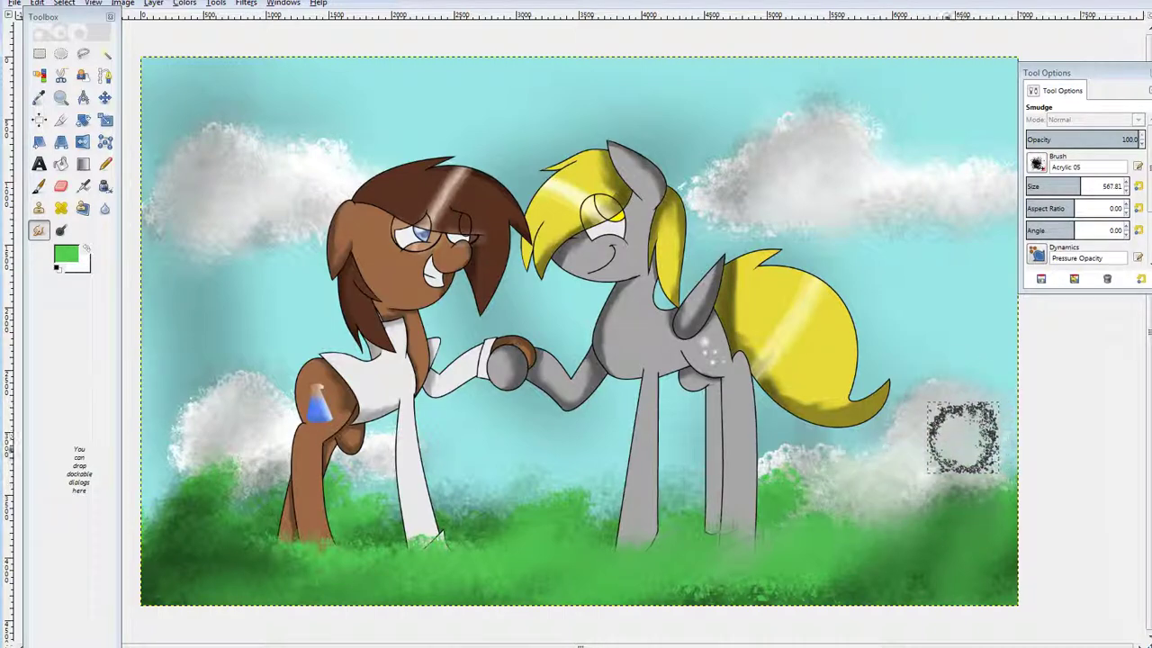
# Airbrush a light pink blush across both ponies' faces below the eyes with the 2. Hardness 050 brush at size 149.79.
pyautogui.click(60, 97)
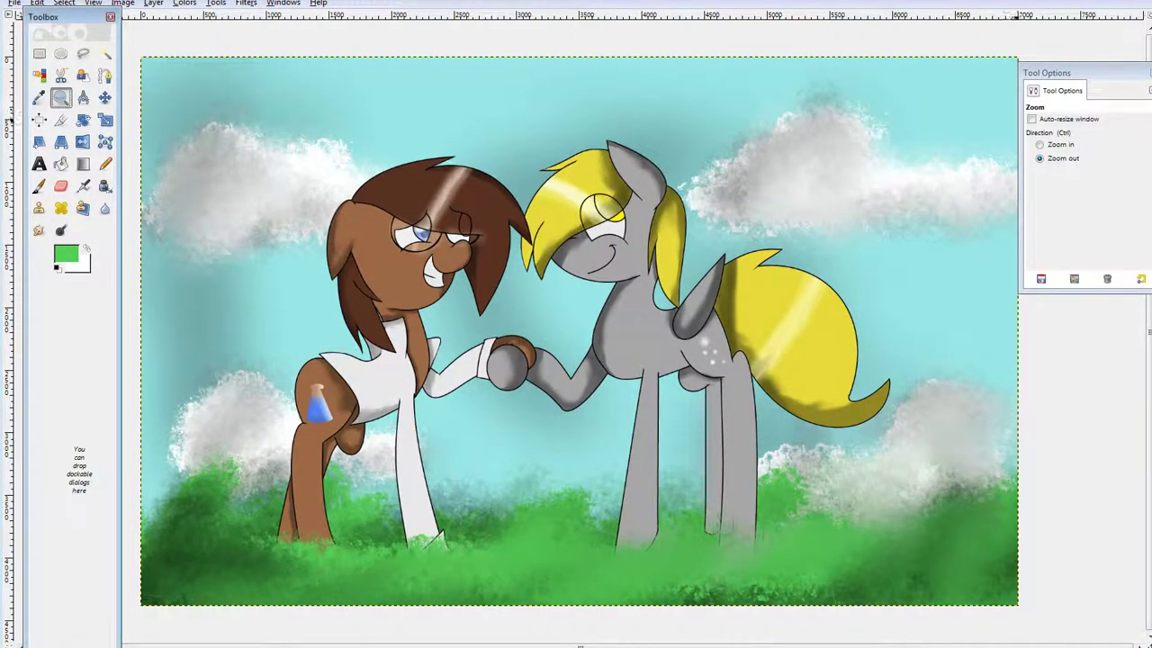
pyautogui.click(1040, 144)
pyautogui.click(427, 254)
pyautogui.click(428, 254)
pyautogui.click(82, 186)
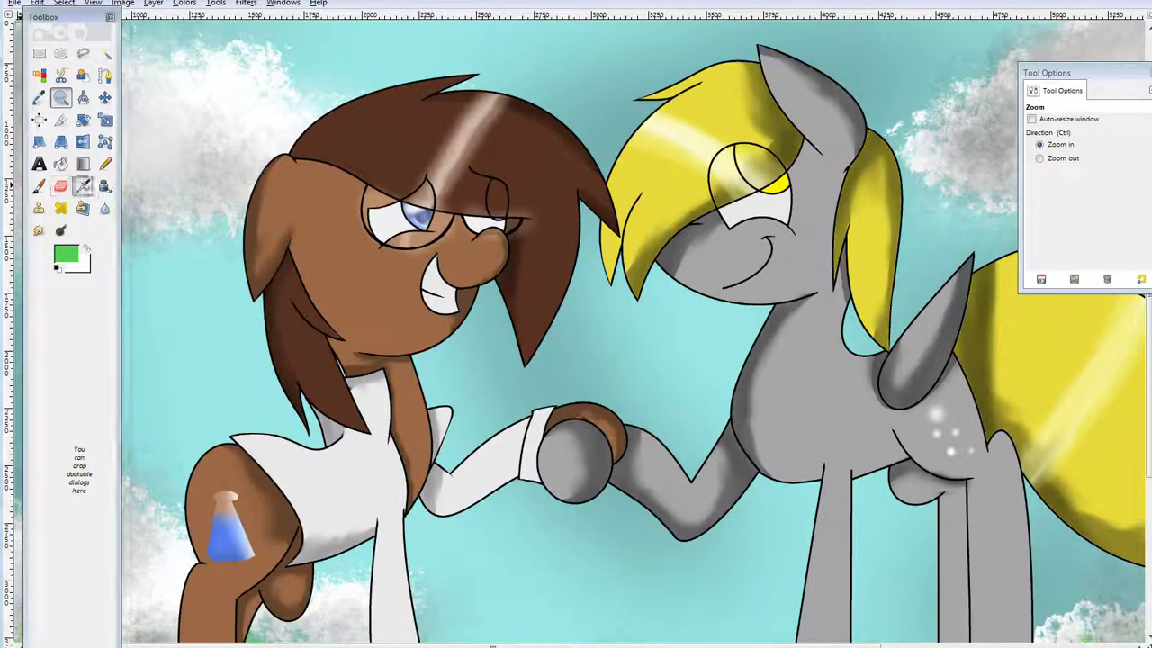
pyautogui.click(83, 185)
pyautogui.click(1037, 204)
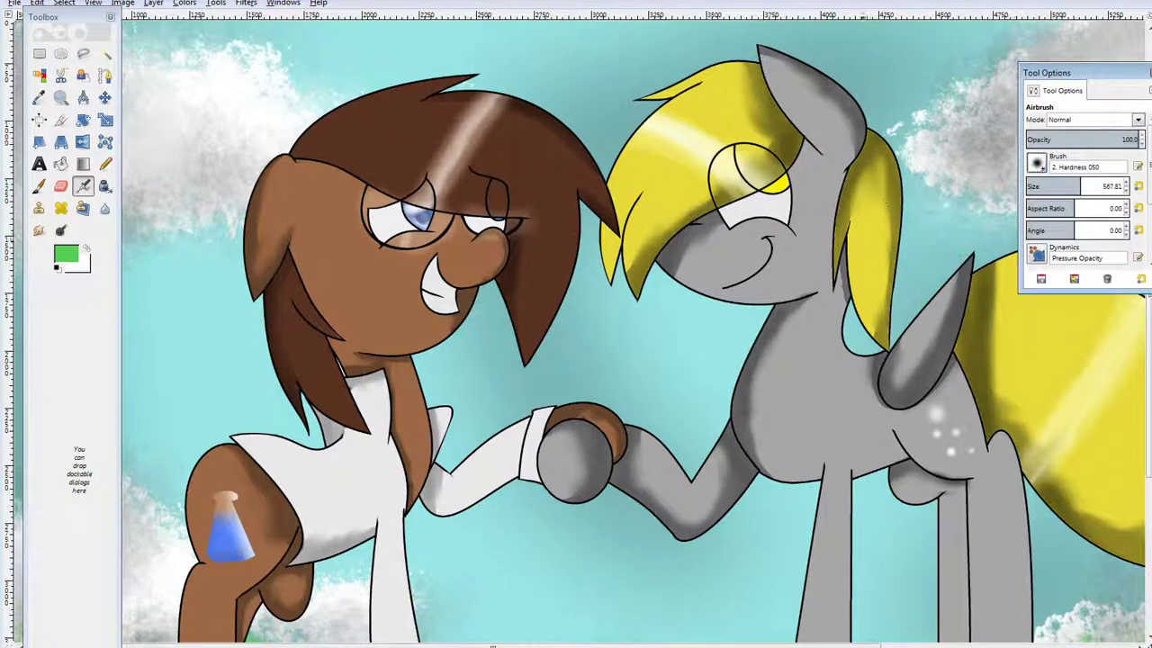
pyautogui.click(66, 254)
pyautogui.click(187, 177)
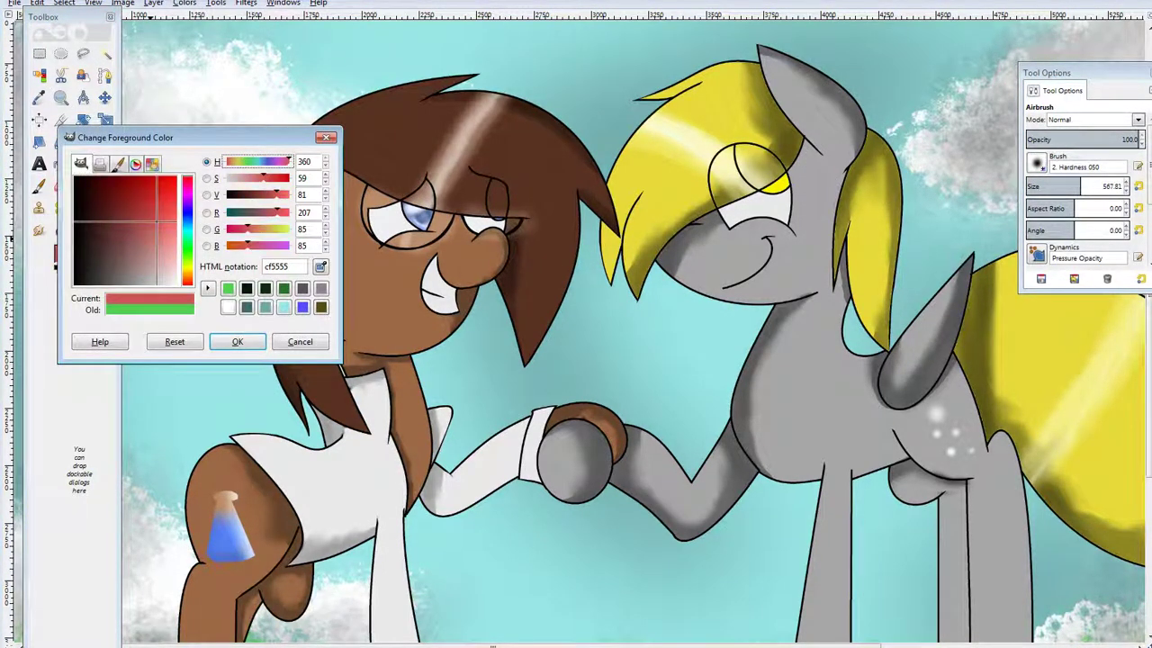
pyautogui.click(238, 342)
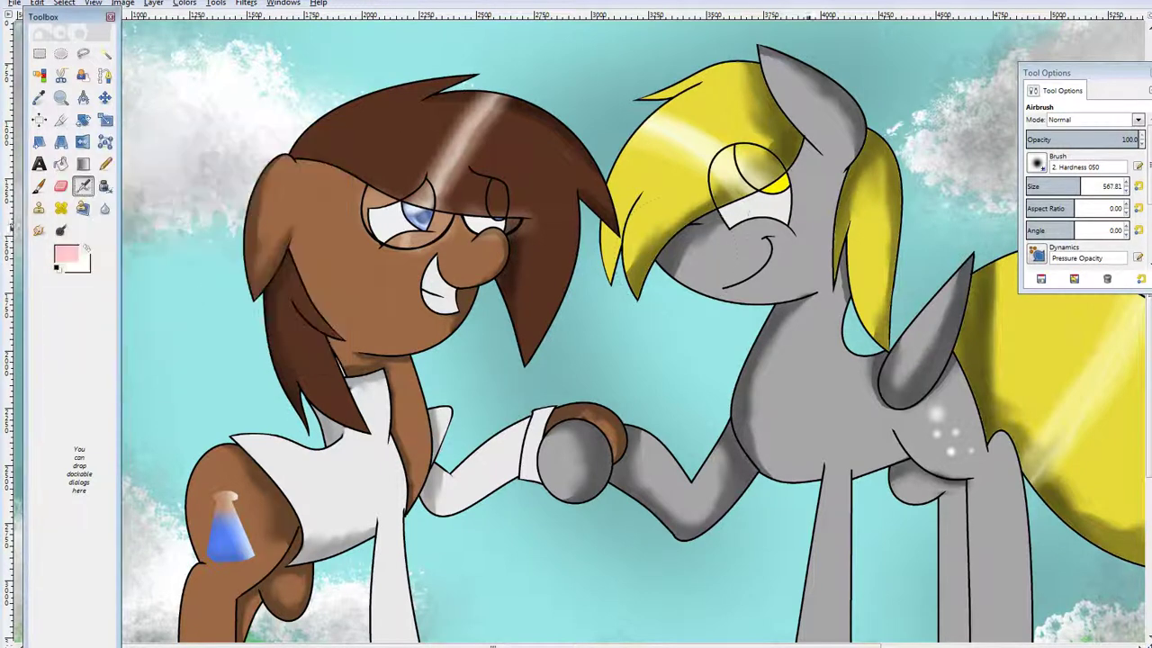
pyautogui.click(1029, 186)
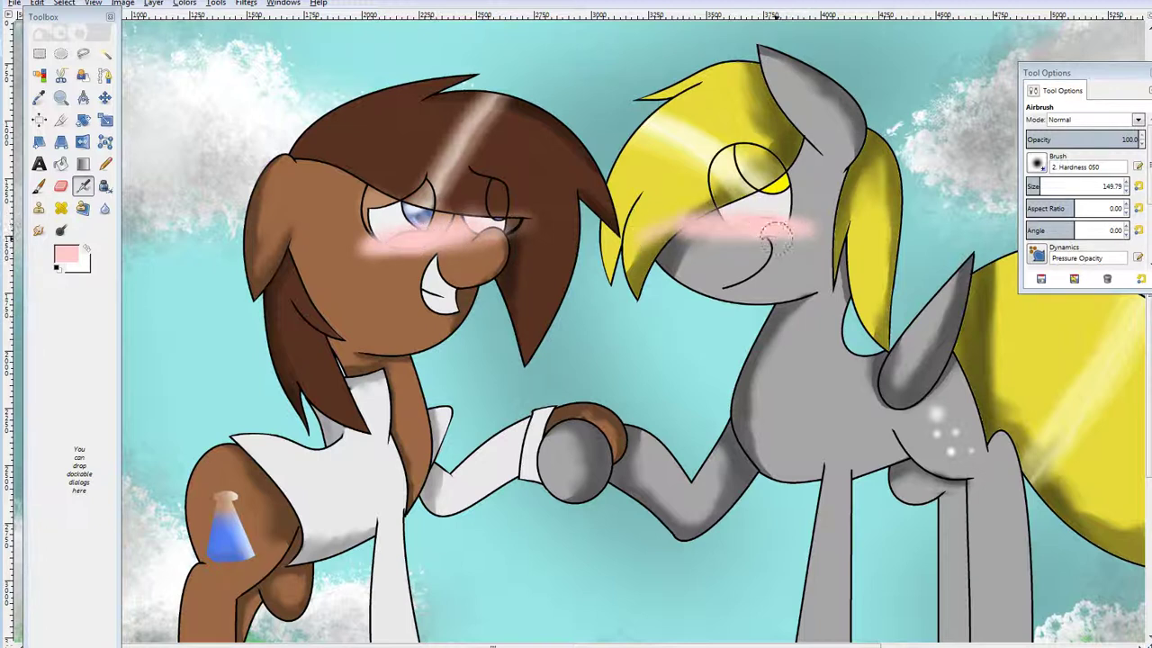
# Lighten the sky, the clouds and parts of both ponies and the grass using Dodge/Burn at brush size 1318.83.
pyautogui.press('z')
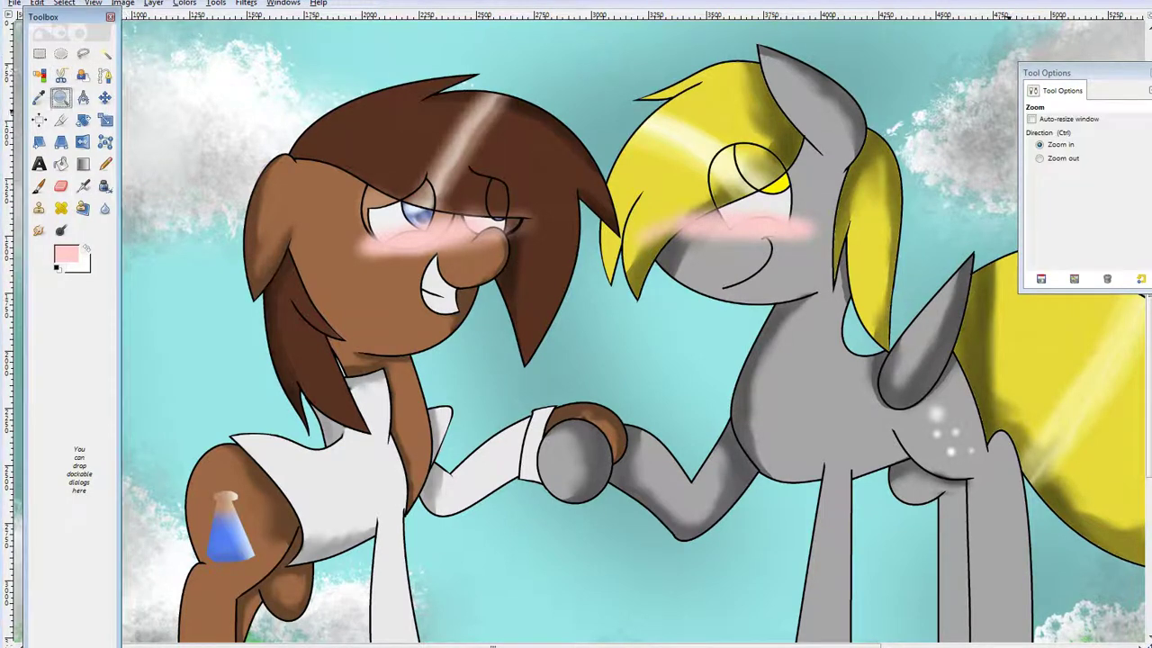
pyautogui.click(1053, 159)
pyautogui.click(261, 239)
pyautogui.click(261, 239)
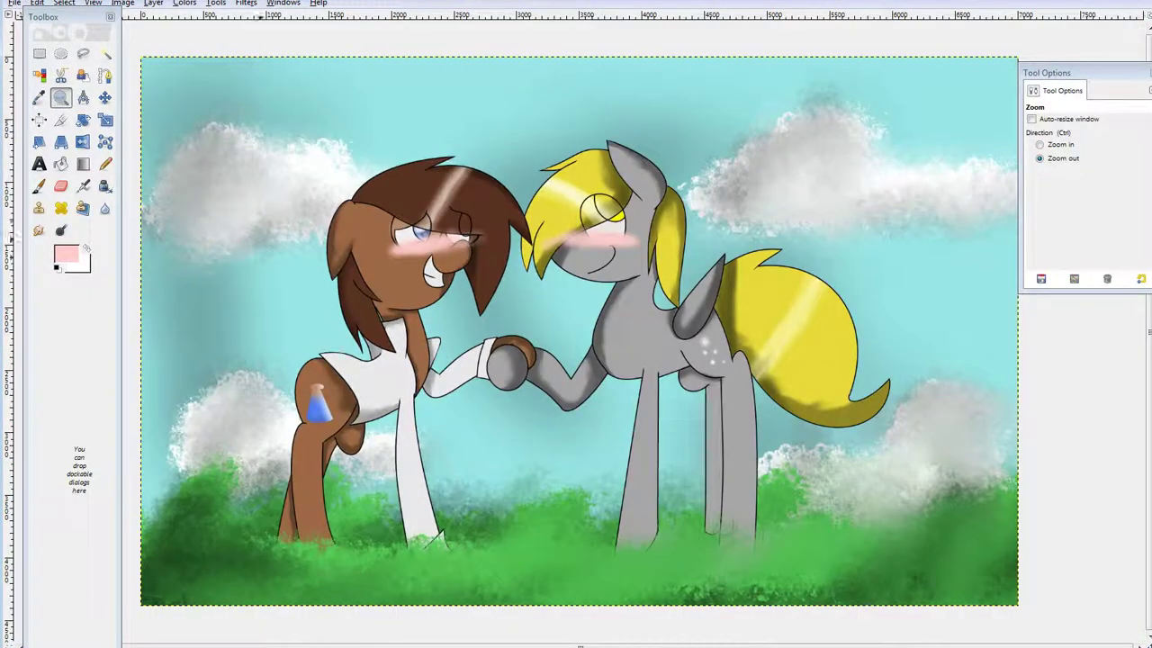
pyautogui.hotkey('shift', 'd')
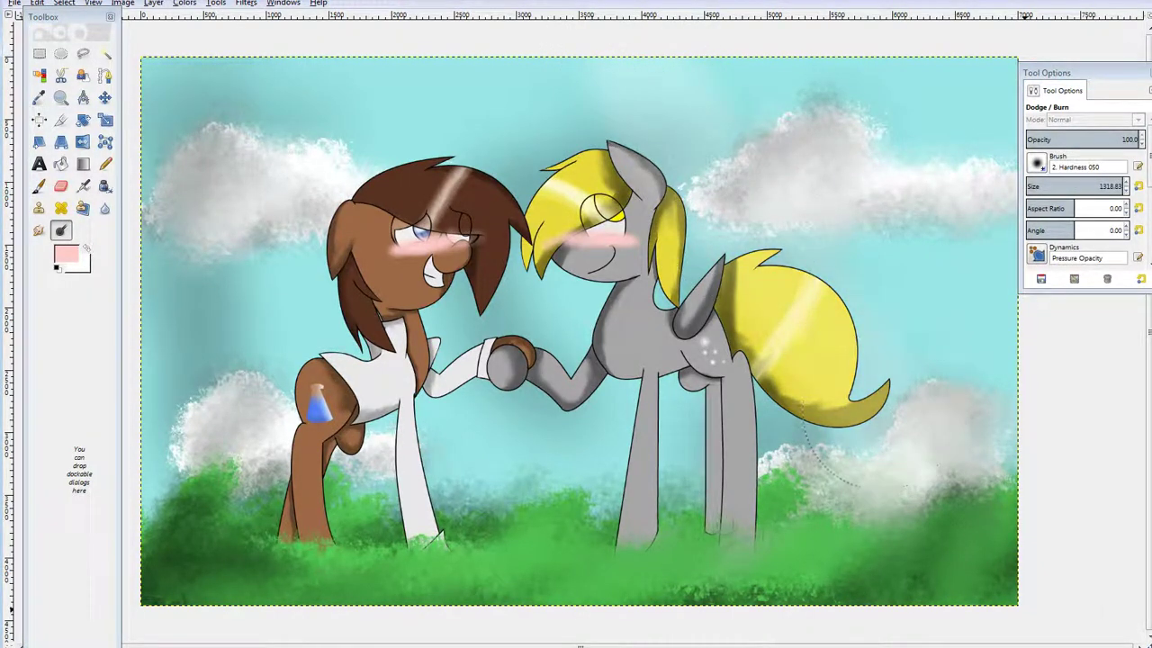
pyautogui.moveTo(916, 383)
pyautogui.mouseDown()
pyautogui.moveTo(819, 104)
pyautogui.moveTo(956, 295)
pyautogui.mouseUp()
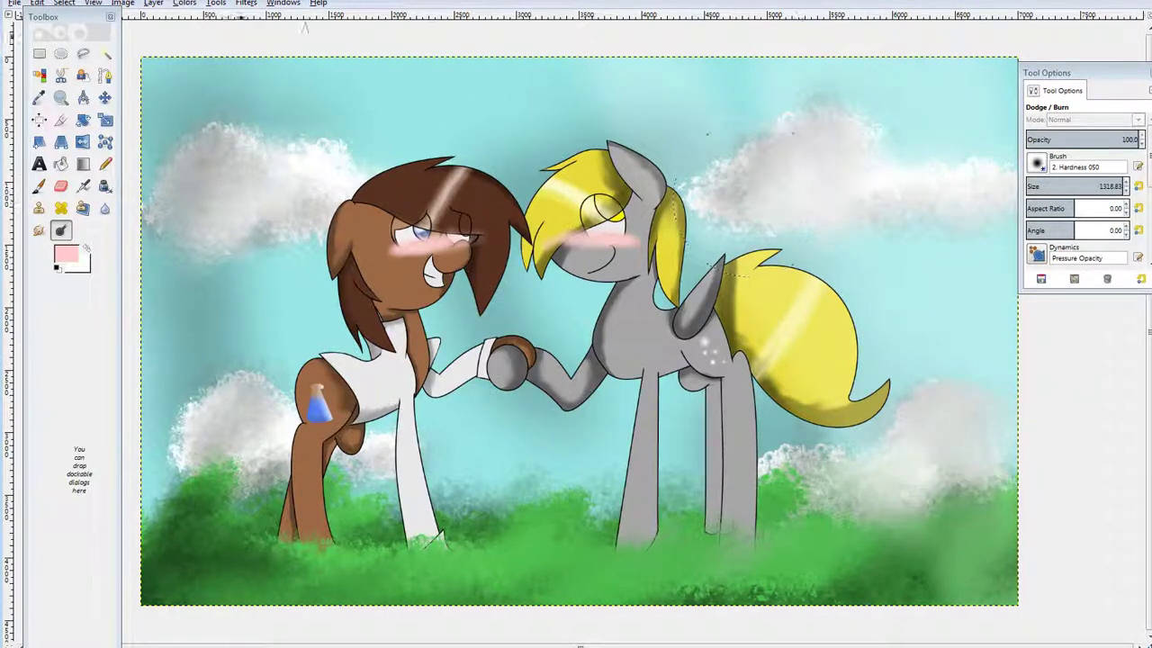
pyautogui.moveTo(240, 36)
pyautogui.mouseDown()
pyautogui.moveTo(157, 198)
pyautogui.moveTo(225, 279)
pyautogui.moveTo(210, 339)
pyautogui.moveTo(388, 79)
pyautogui.moveTo(302, 547)
pyautogui.moveTo(238, 459)
pyautogui.moveTo(362, 241)
pyautogui.moveTo(616, 113)
pyautogui.mouseUp()
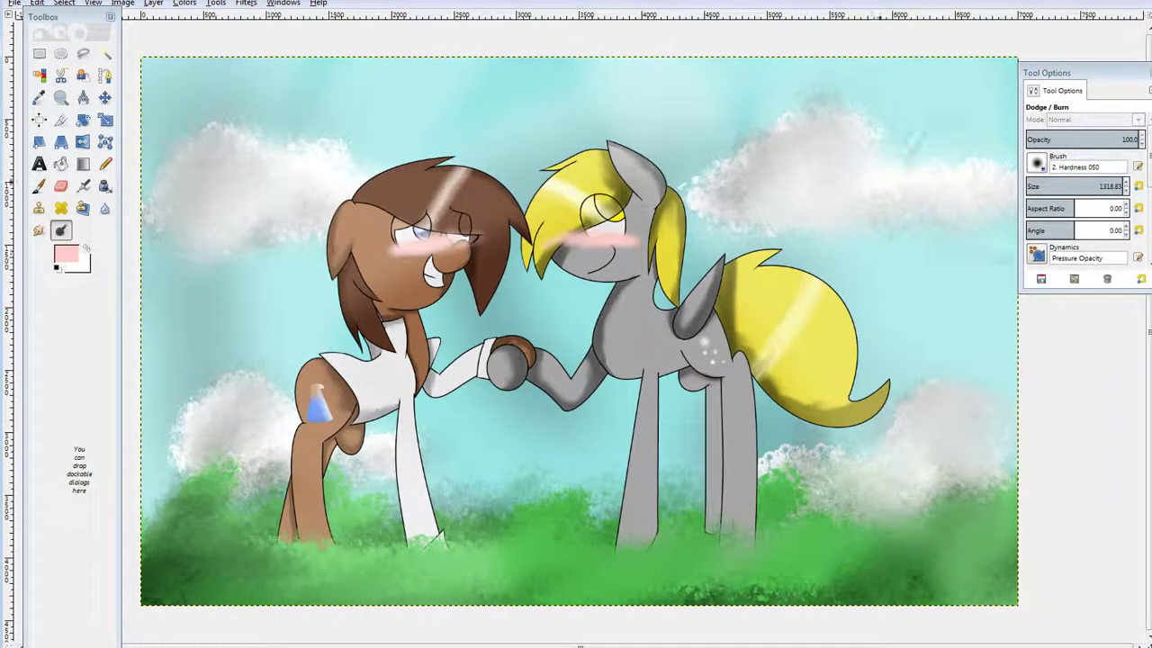
pyautogui.moveTo(387, 238)
pyautogui.mouseDown()
pyautogui.moveTo(270, 154)
pyautogui.moveTo(184, 135)
pyautogui.mouseUp()
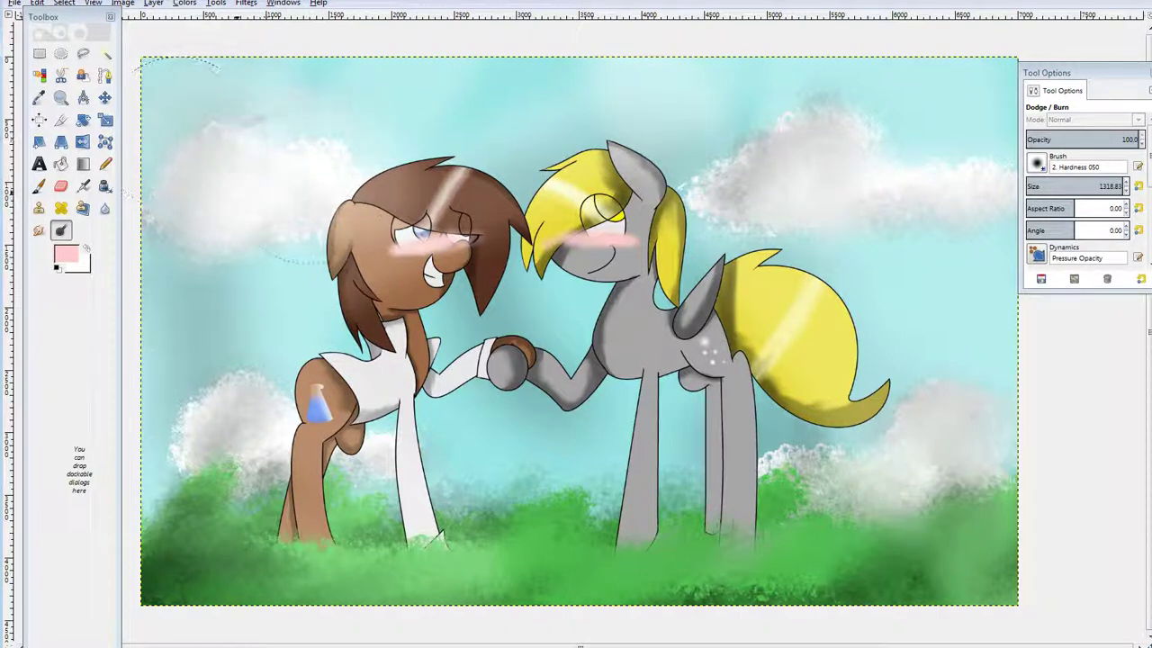
pyautogui.moveTo(218, 204); pyautogui.dragTo(201, 141)
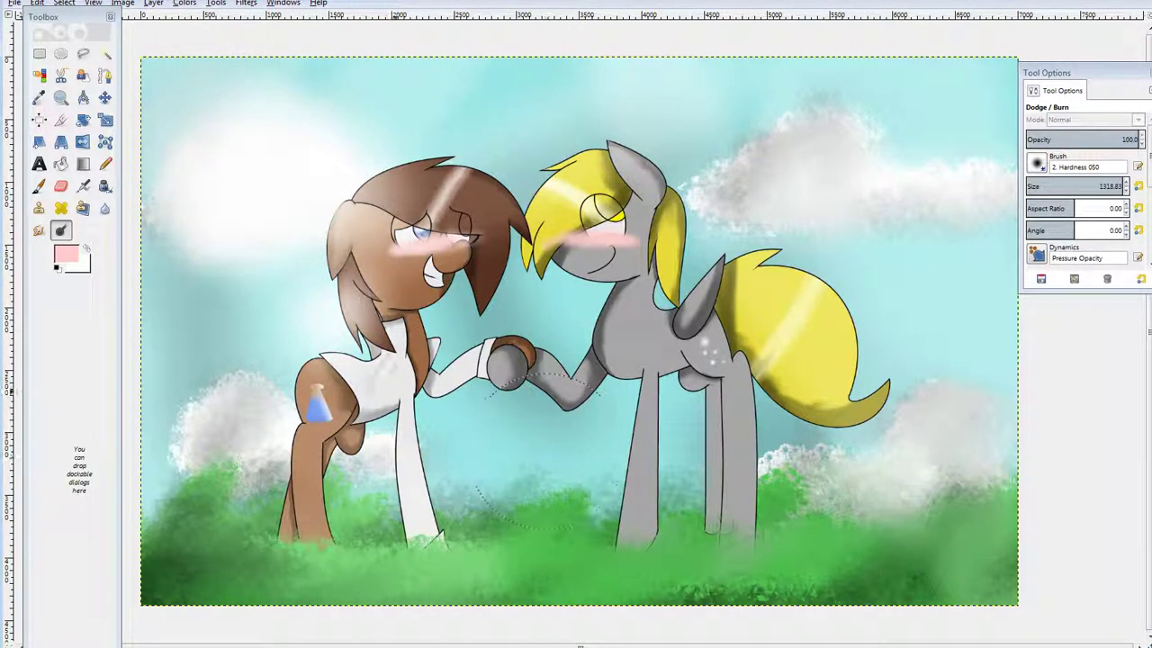
# Export the picture to the Desktop as "I heard yor my brothers wife - GIMP-.jpg", replacing the existing file.
pyautogui.click(15, 4)
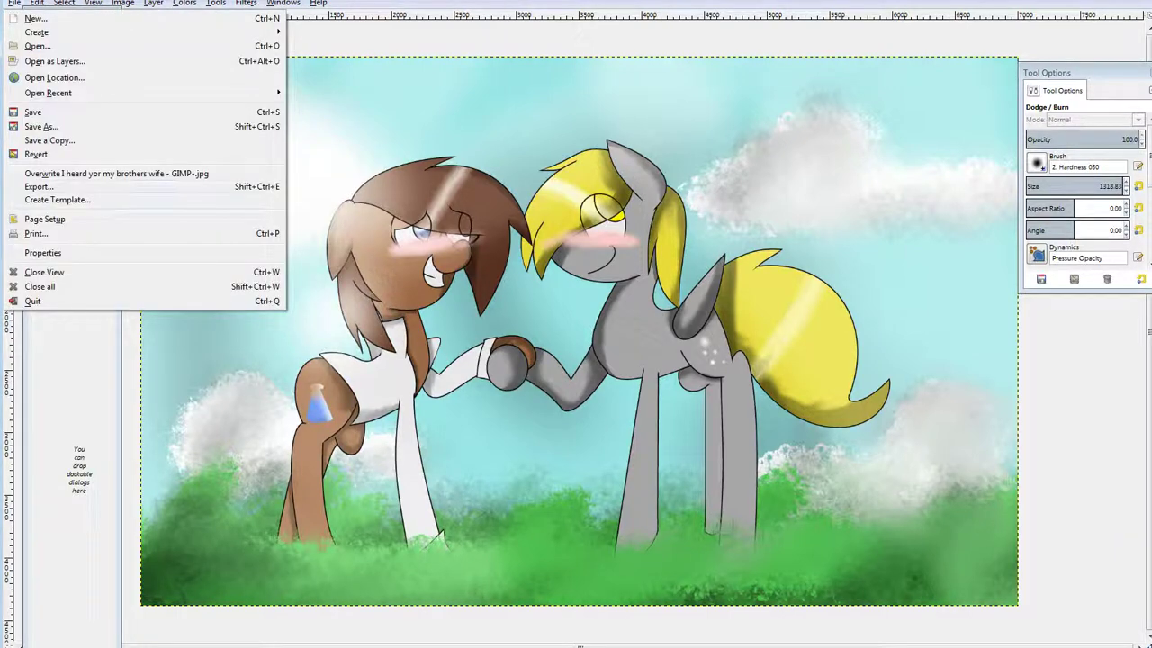
pyautogui.press('e')
pyautogui.press('Return')
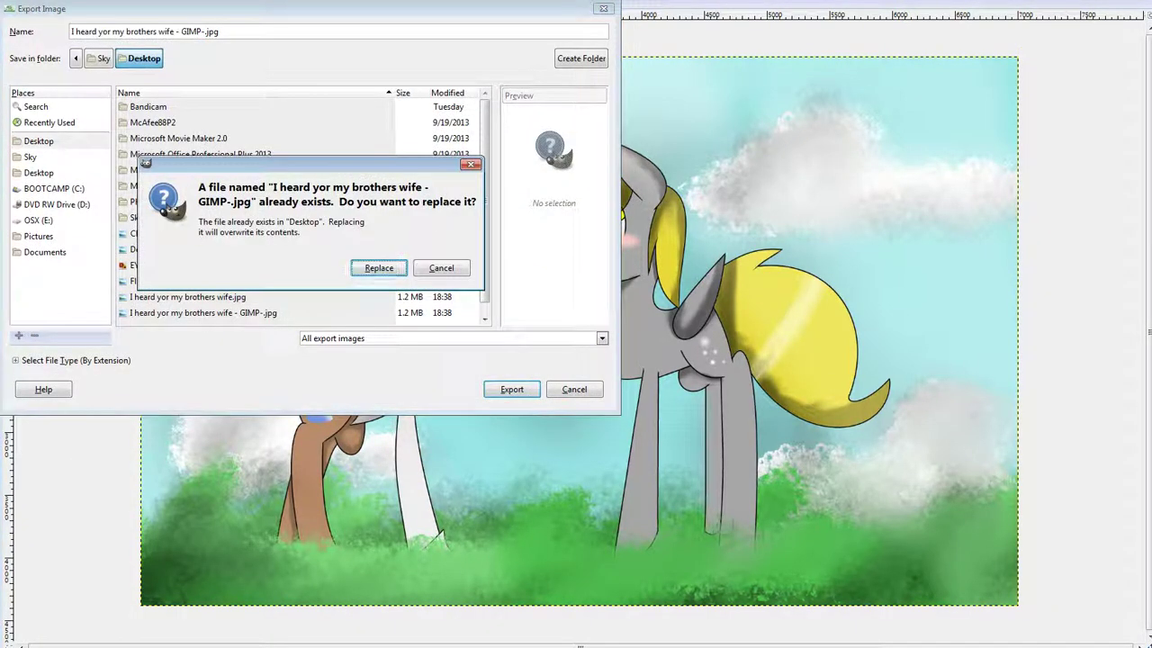
pyautogui.press('Return')
pyautogui.press('Return')
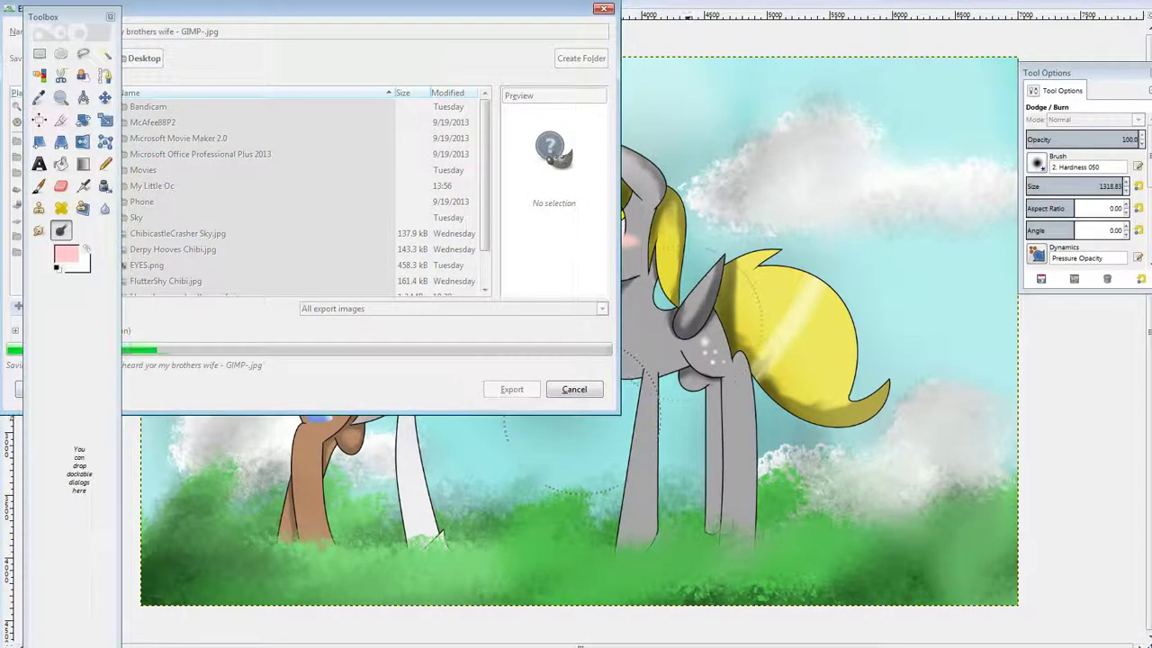